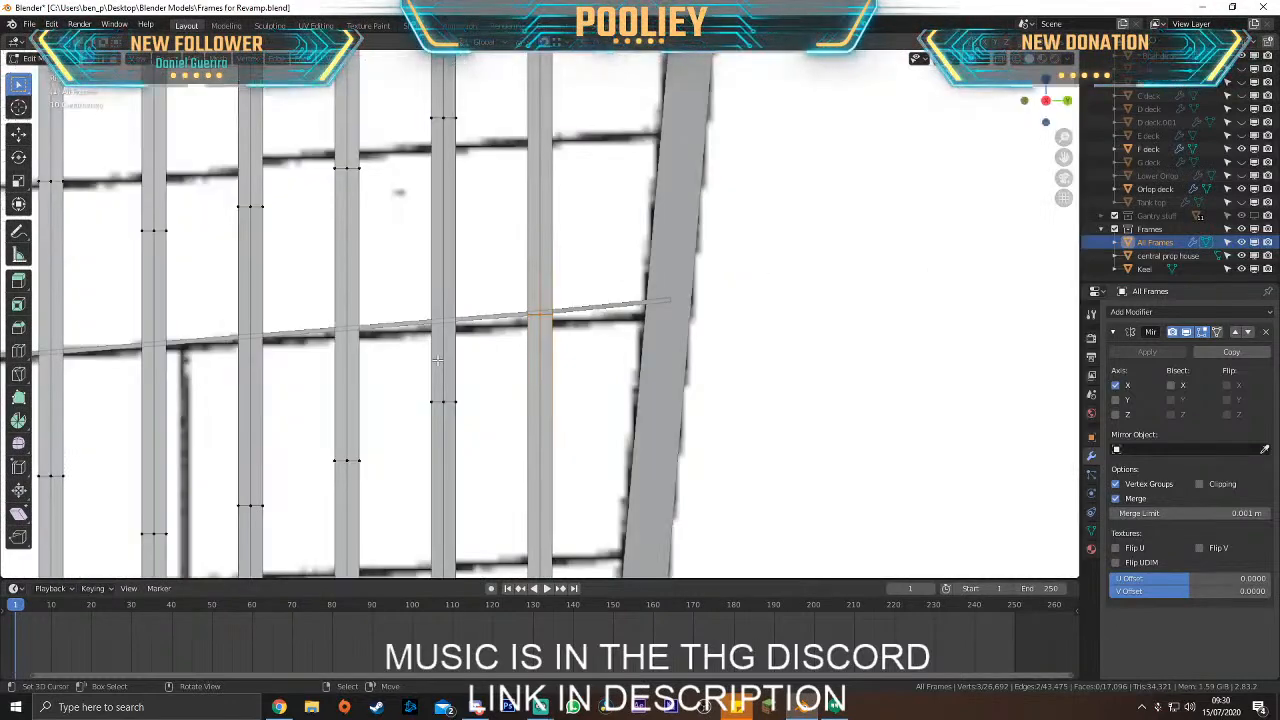
Raise the vertices of the second frame from the slanted end post onto the deck line and shift them about 0.16 m along X
{"action": "left_click_drag", "start_coordinate": [365, 329], "coordinate": [387, 361]}
{"action": "scroll", "coordinate": [385, 378], "scroll_direction": "down", "scroll_amount": 5}
{"action": "middle_click_drag", "start_coordinate": [396, 379], "coordinate": [456, 367], "text": "shift"}
{"action": "left_click_drag", "start_coordinate": [480, 352], "coordinate": [570, 408]}
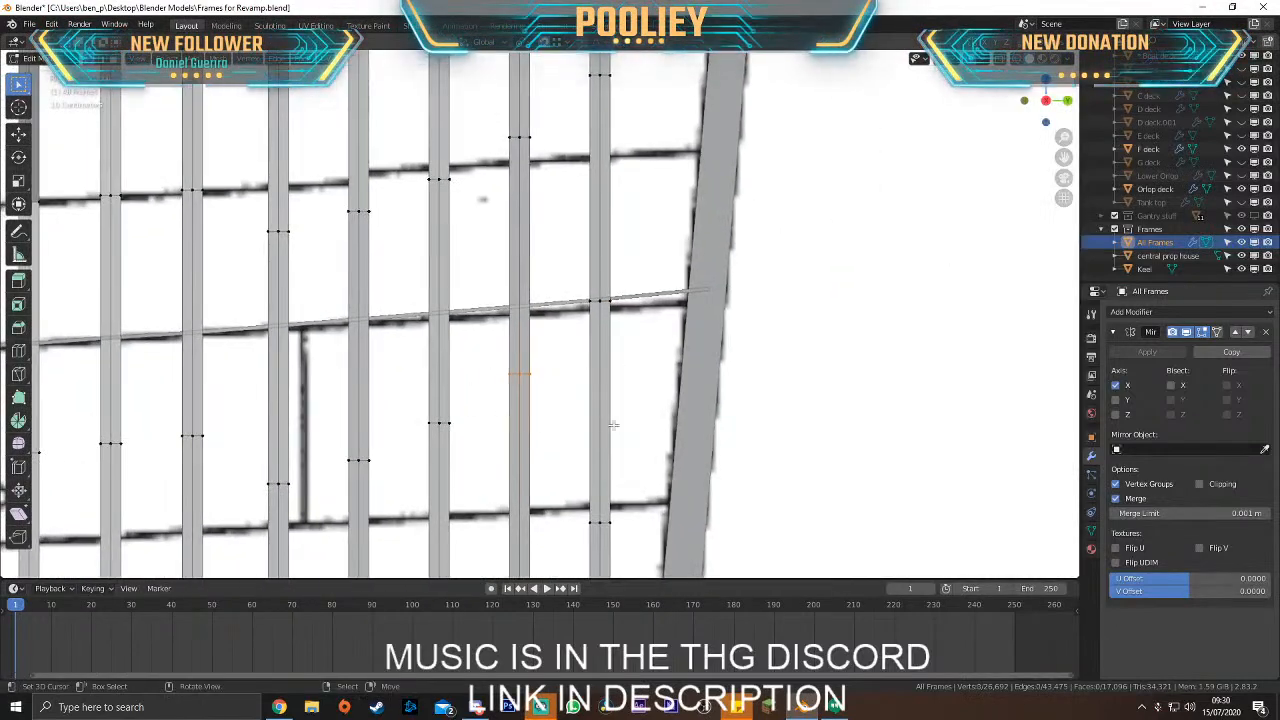
{"action": "scroll", "coordinate": [612, 436], "scroll_direction": "up", "scroll_amount": 5}
{"action": "key", "text": "g"}
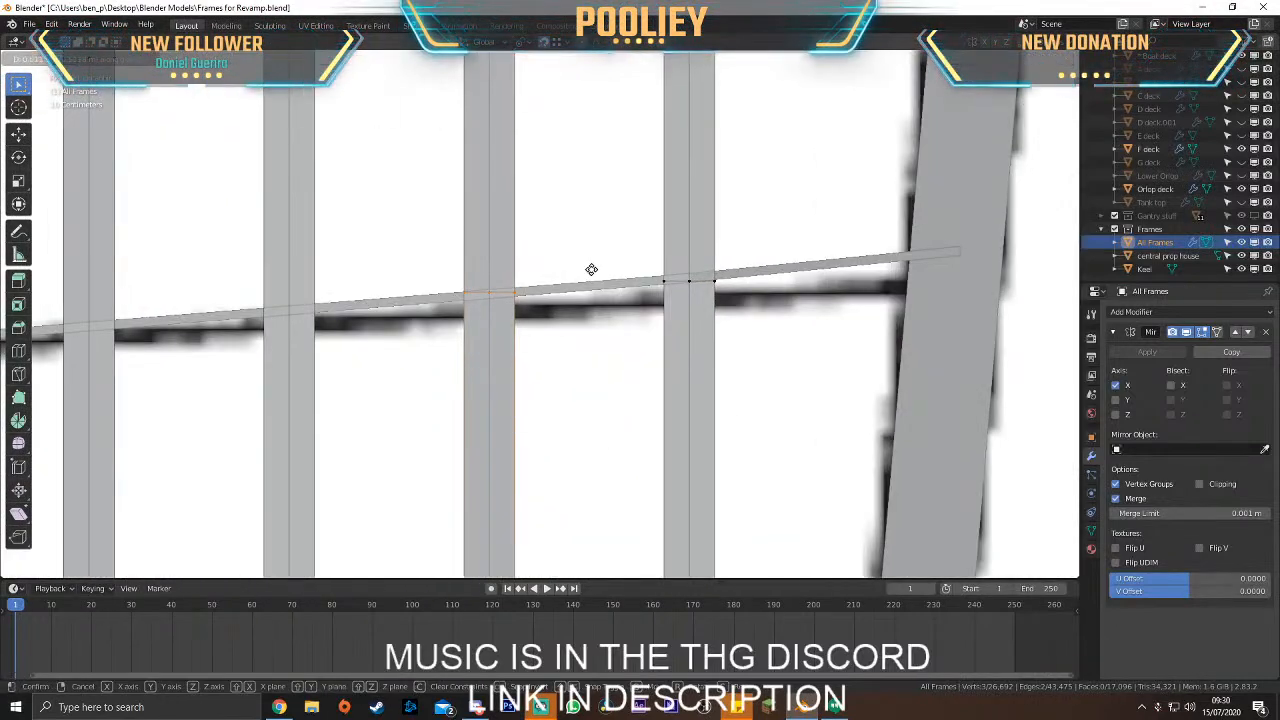
{"action": "left_click", "coordinate": [490, 298]}
{"action": "middle_click_drag", "start_coordinate": [488, 298], "coordinate": [717, 408]}
{"action": "middle_click_drag", "start_coordinate": [504, 329], "coordinate": [441, 356]}
{"action": "key", "text": "KP_3"}
{"action": "scroll", "coordinate": [366, 393], "scroll_direction": "up", "scroll_amount": 3}
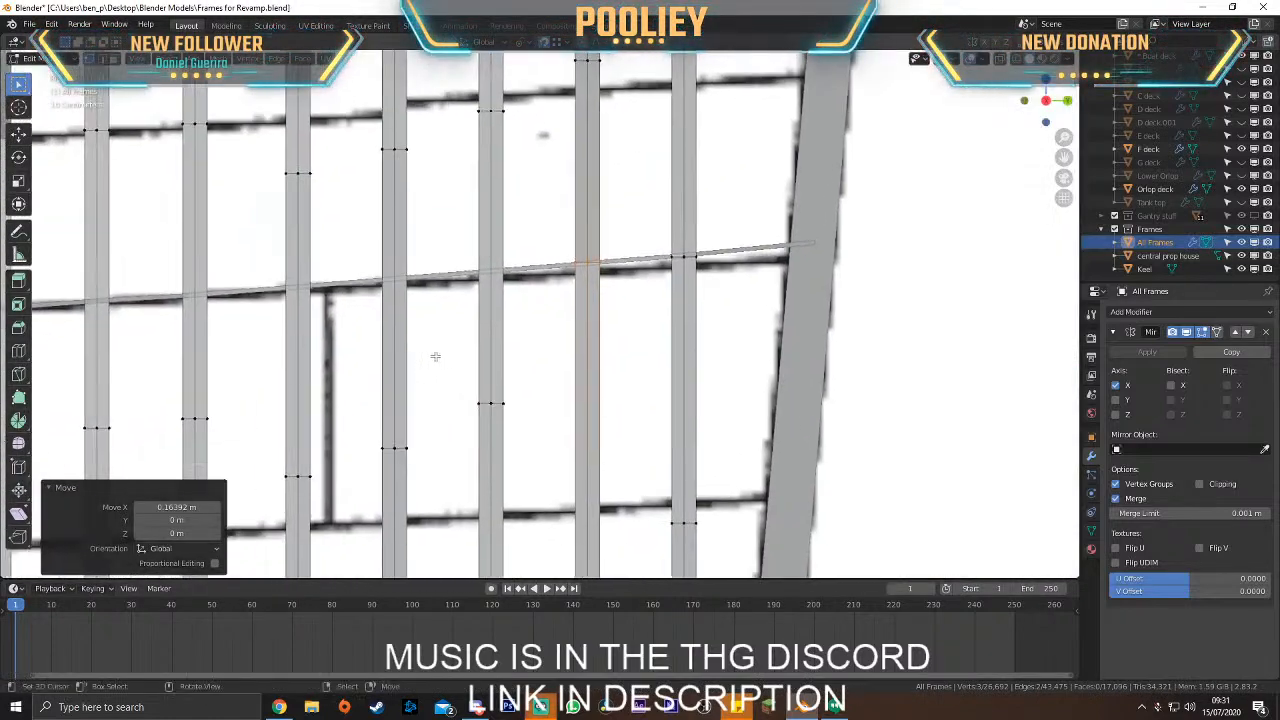
Raise the third frame's vertices about 0.82 m to the deck line and shift them about 0.29 m along X to the deck's edge
{"action": "key", "text": "g"}
{"action": "left_click", "coordinate": [581, 298]}
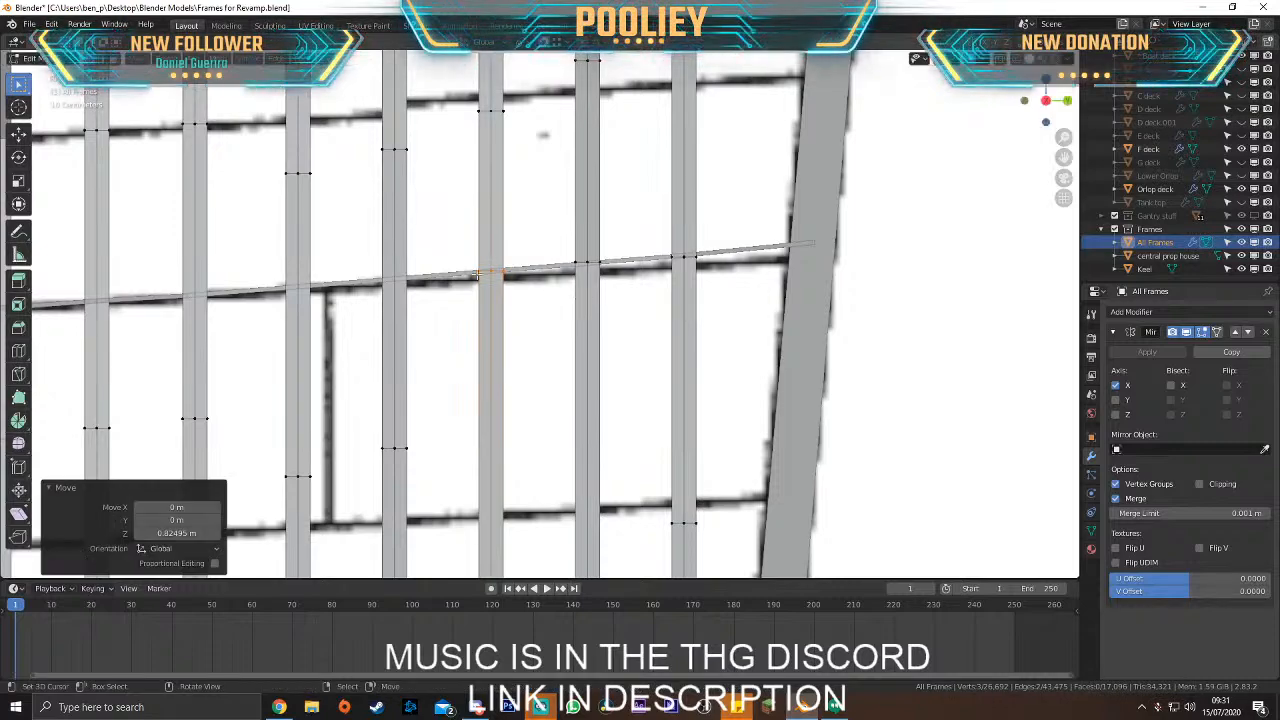
{"action": "scroll", "coordinate": [520, 280], "scroll_direction": "up", "scroll_amount": 2}
{"action": "left_click", "coordinate": [467, 249]}
{"action": "scroll", "coordinate": [468, 250], "scroll_direction": "down", "scroll_amount": 6}
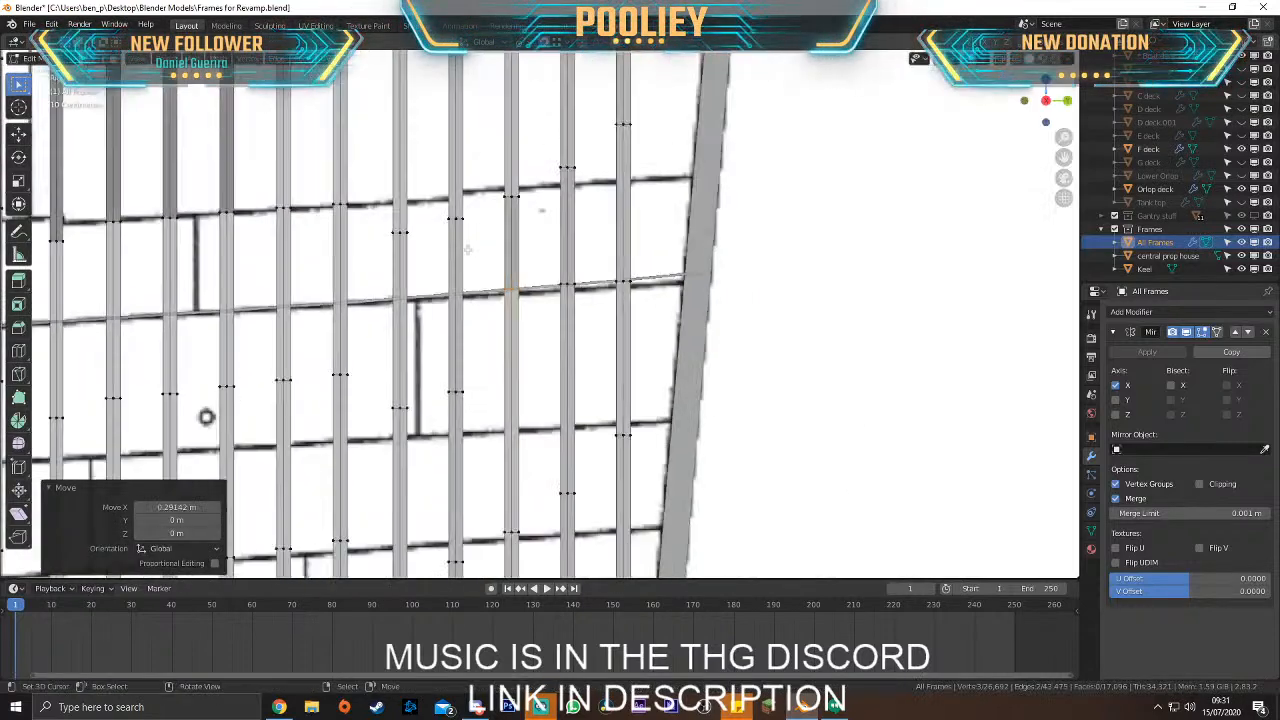
{"action": "middle_click_drag", "start_coordinate": [469, 251], "coordinate": [509, 348]}
{"action": "key", "text": "KP_3"}
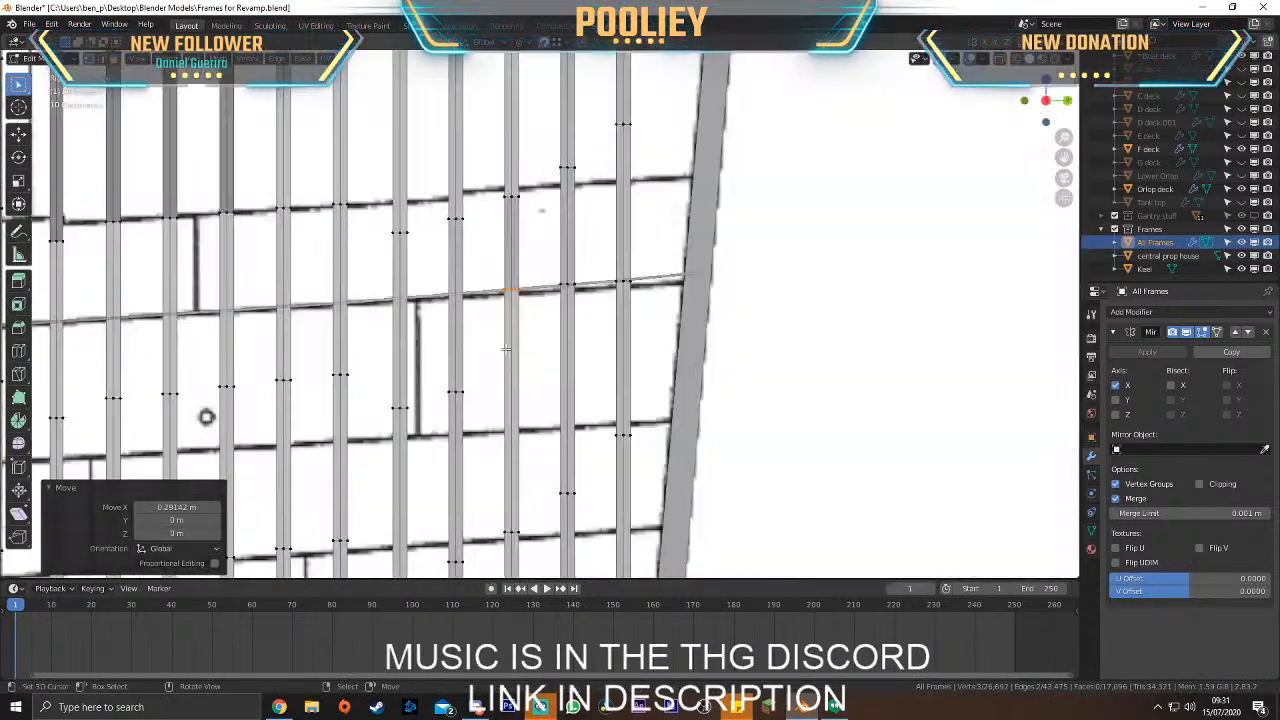
{"action": "key", "text": "KP_Decimal"}
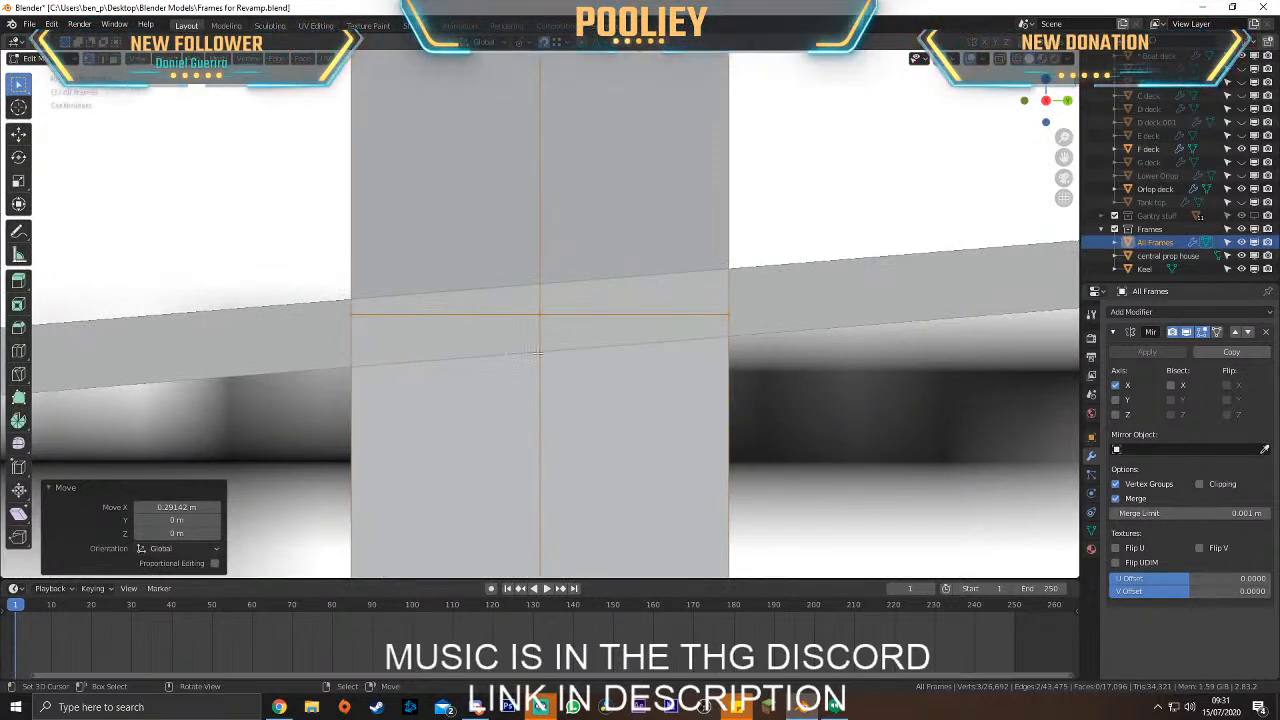
Raise the fourth and fifth frames' vertices about 1.05 m and 1.18 m to the deck line and align both along X with its edge
{"action": "scroll", "coordinate": [541, 349], "scroll_direction": "down", "scroll_amount": 12}
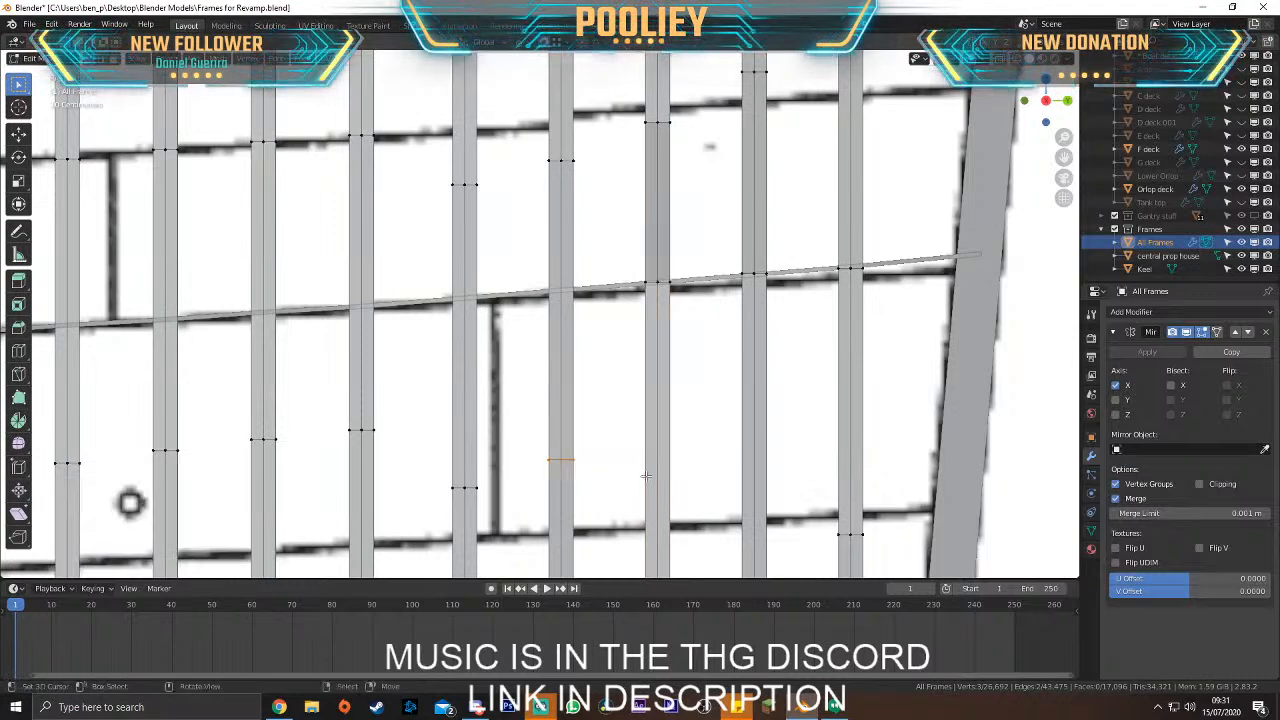
{"action": "key", "text": "g"}
{"action": "left_click", "coordinate": [637, 307]}
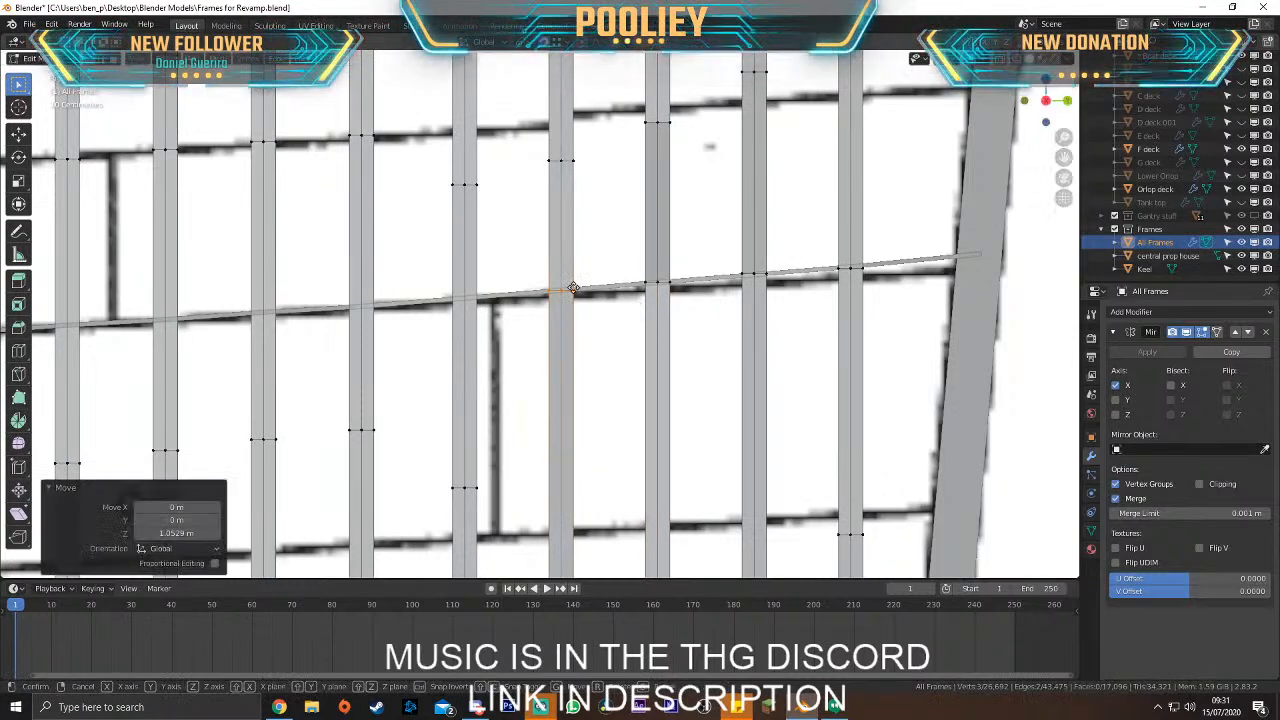
{"action": "left_click_drag", "start_coordinate": [426, 461], "coordinate": [537, 515]}
{"action": "key", "text": "g"}
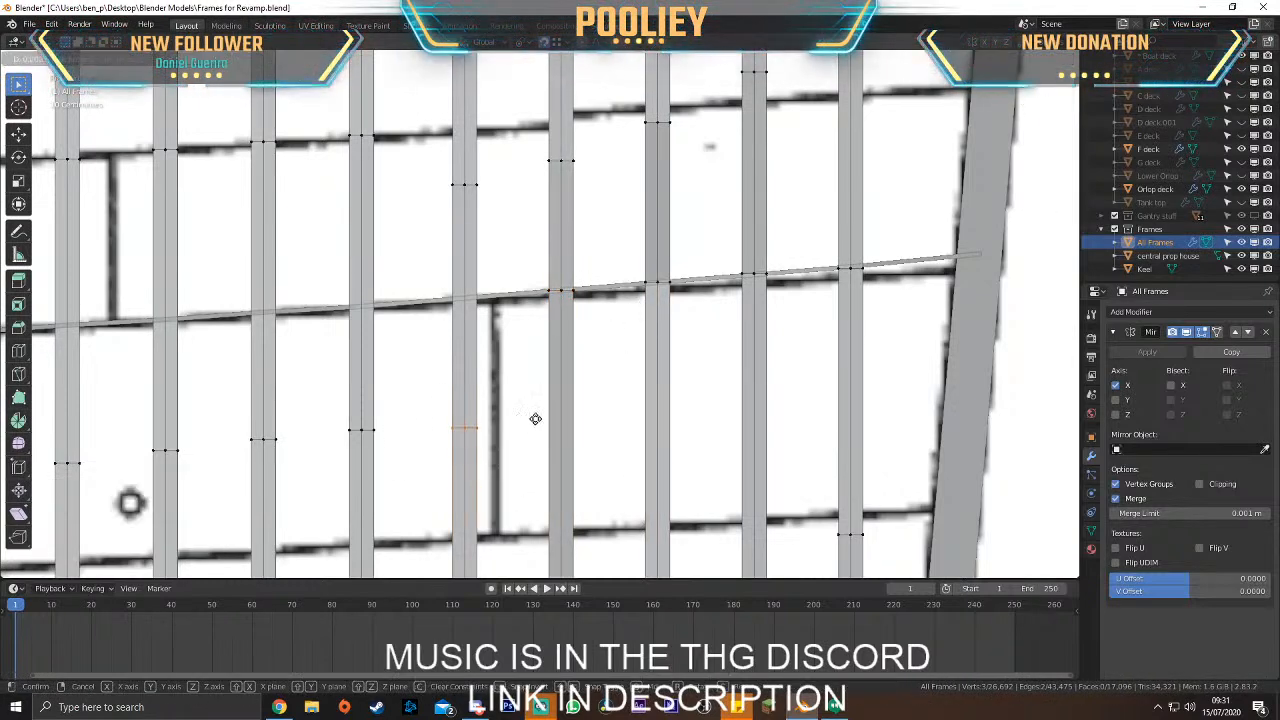
{"action": "left_click", "coordinate": [541, 325]}
{"action": "key", "text": "g"}
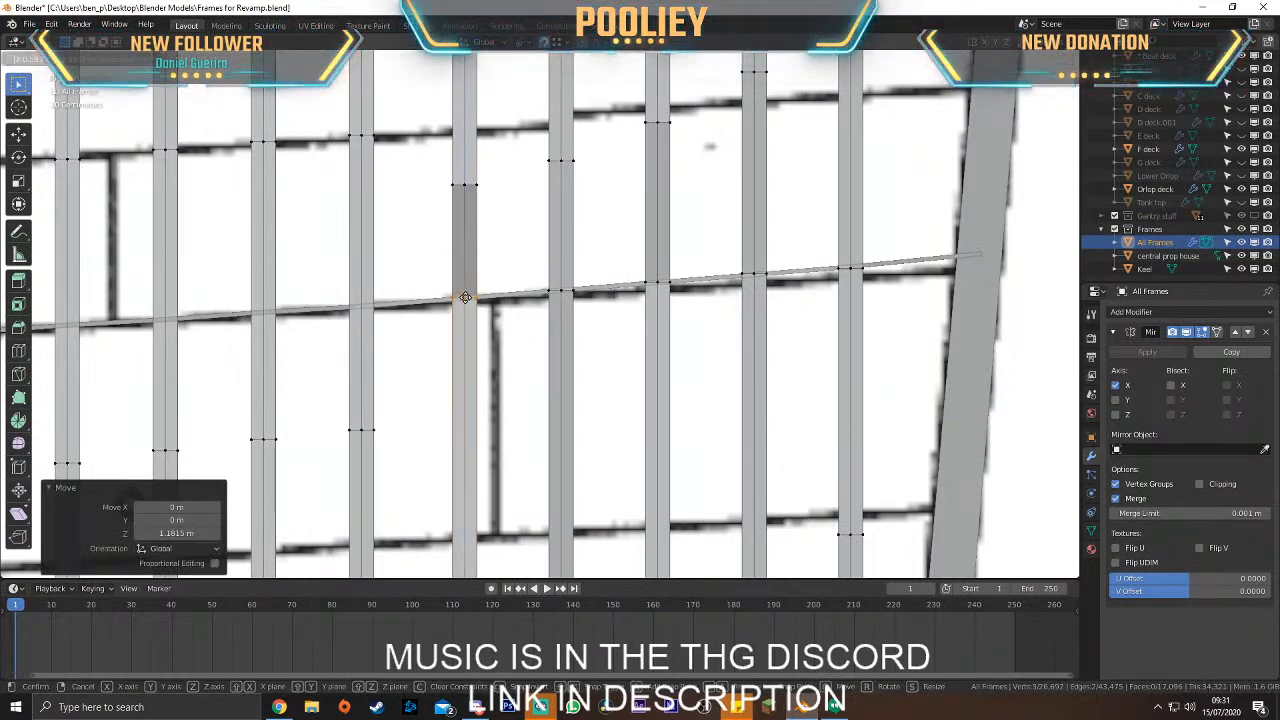
{"action": "left_click", "coordinate": [456, 298]}
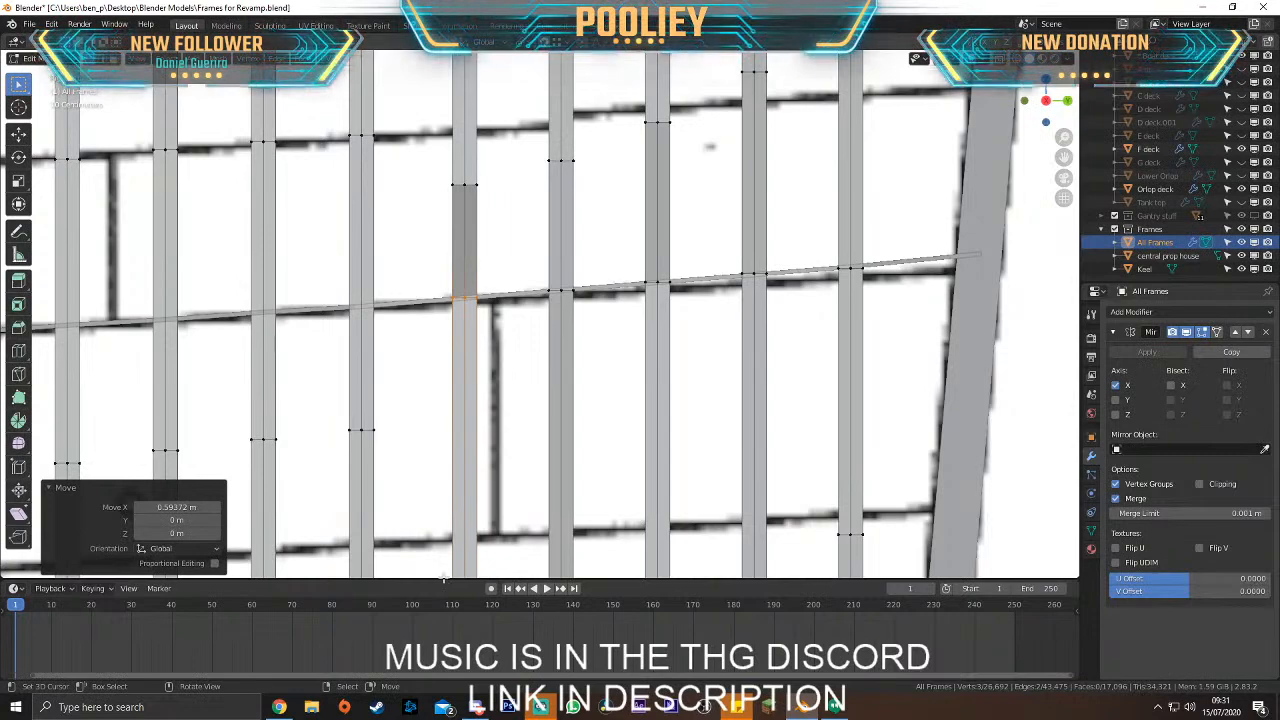
Move the sixth frame's vertices onto the deck edge, about 0.60 m in X, and raise the seventh frame's about 0.80 m to the deck line
{"action": "left_click", "coordinate": [352, 426]}
{"action": "key", "text": "g"}
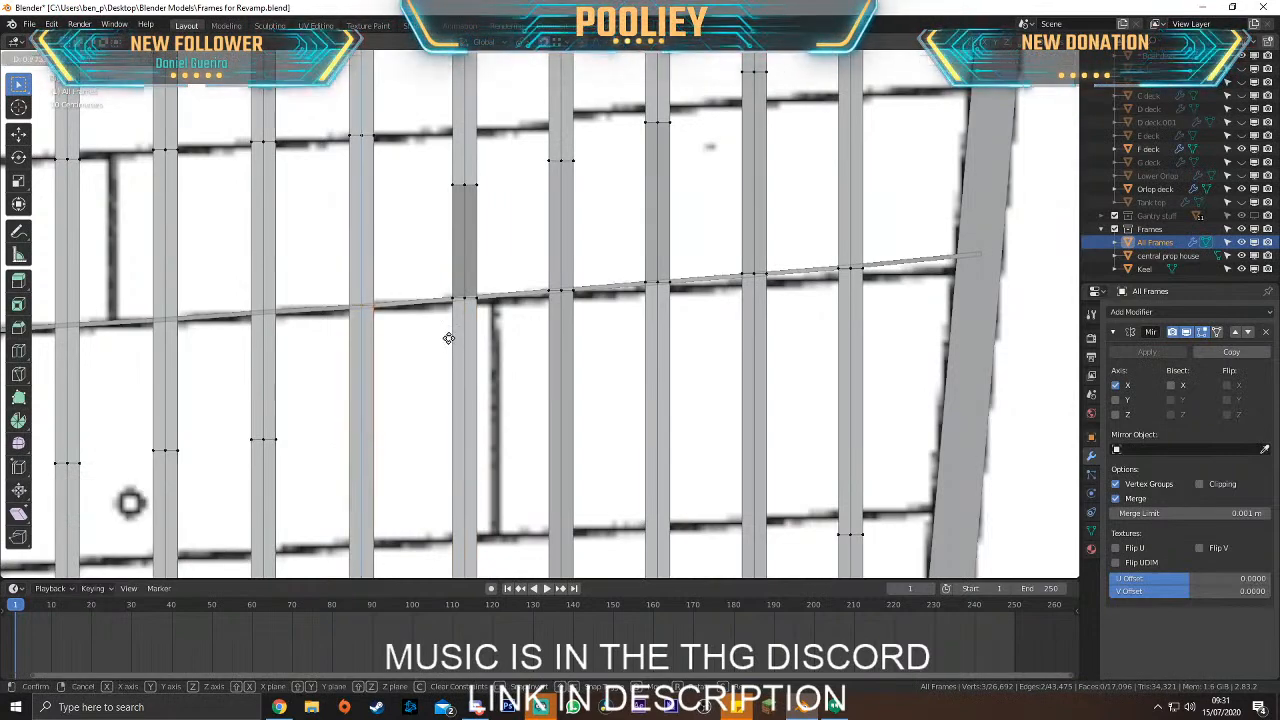
{"action": "left_click", "coordinate": [448, 338]}
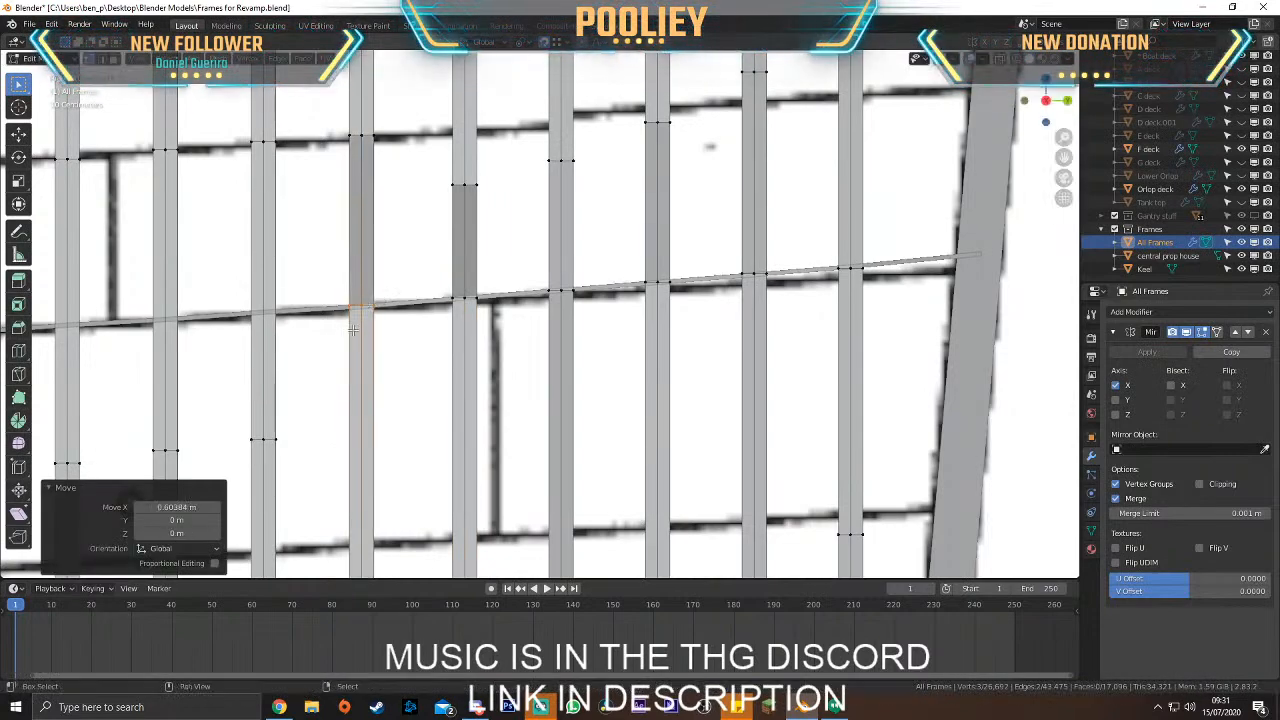
{"action": "middle_click_drag", "start_coordinate": [362, 313], "coordinate": [671, 262], "text": "shift"}
{"action": "left_click_drag", "start_coordinate": [538, 350], "coordinate": [630, 408]}
{"action": "key", "text": "g"}
{"action": "key", "text": "z"}
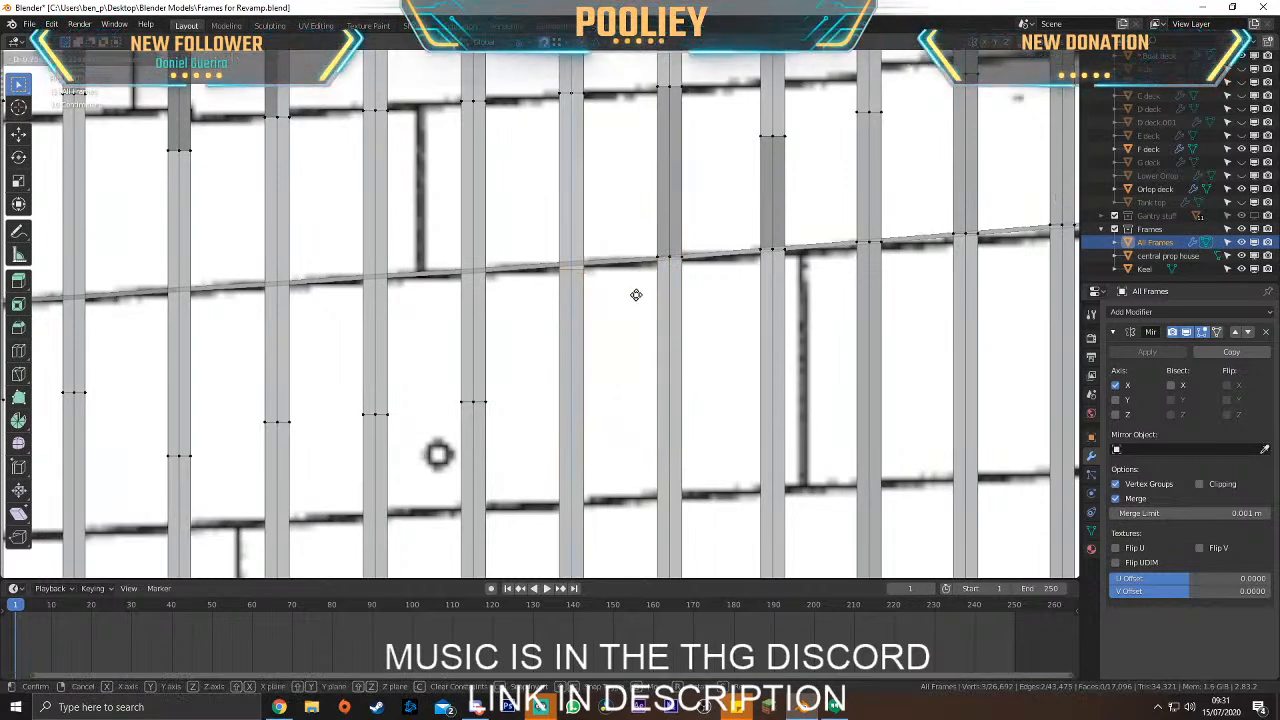
{"action": "left_click", "coordinate": [640, 289]}
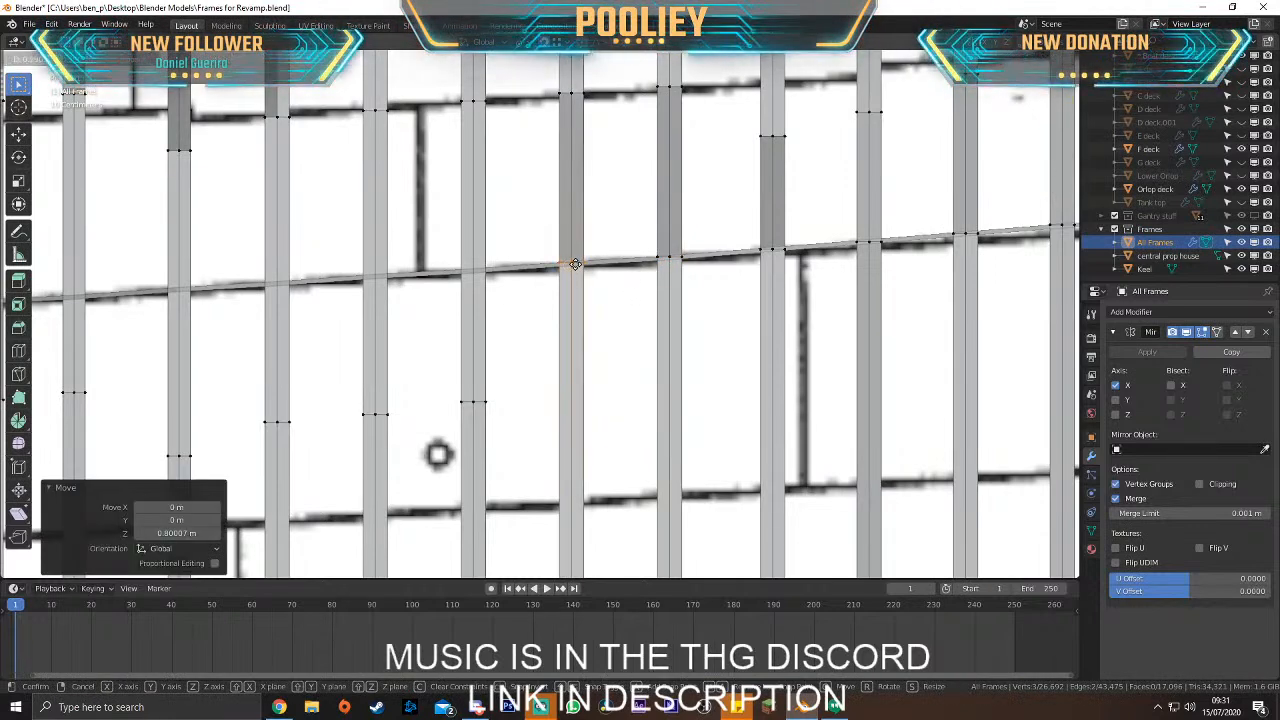
Move the eighth frame's vertices onto the deck edge, about 0.59 m in X, and raise the ninth frame's vertices to the deck line
{"action": "left_click", "coordinate": [482, 405]}
{"action": "key", "text": "g"}
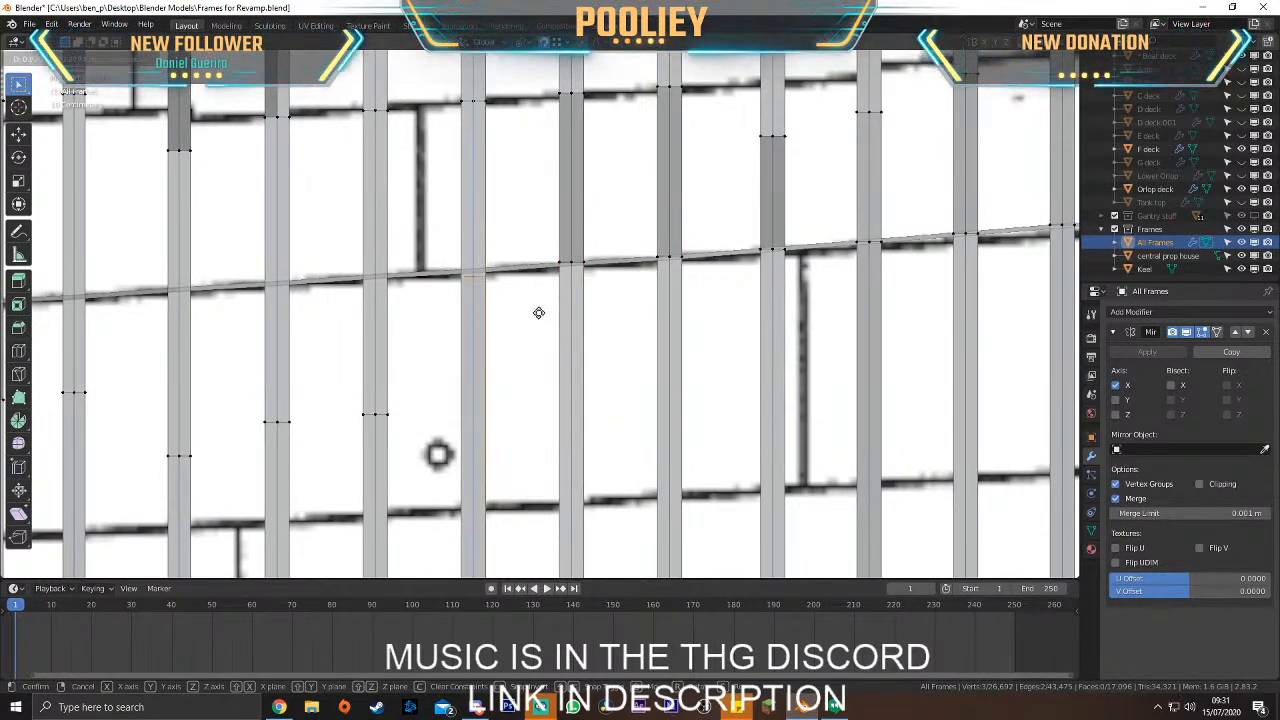
{"action": "left_click", "coordinate": [543, 309]}
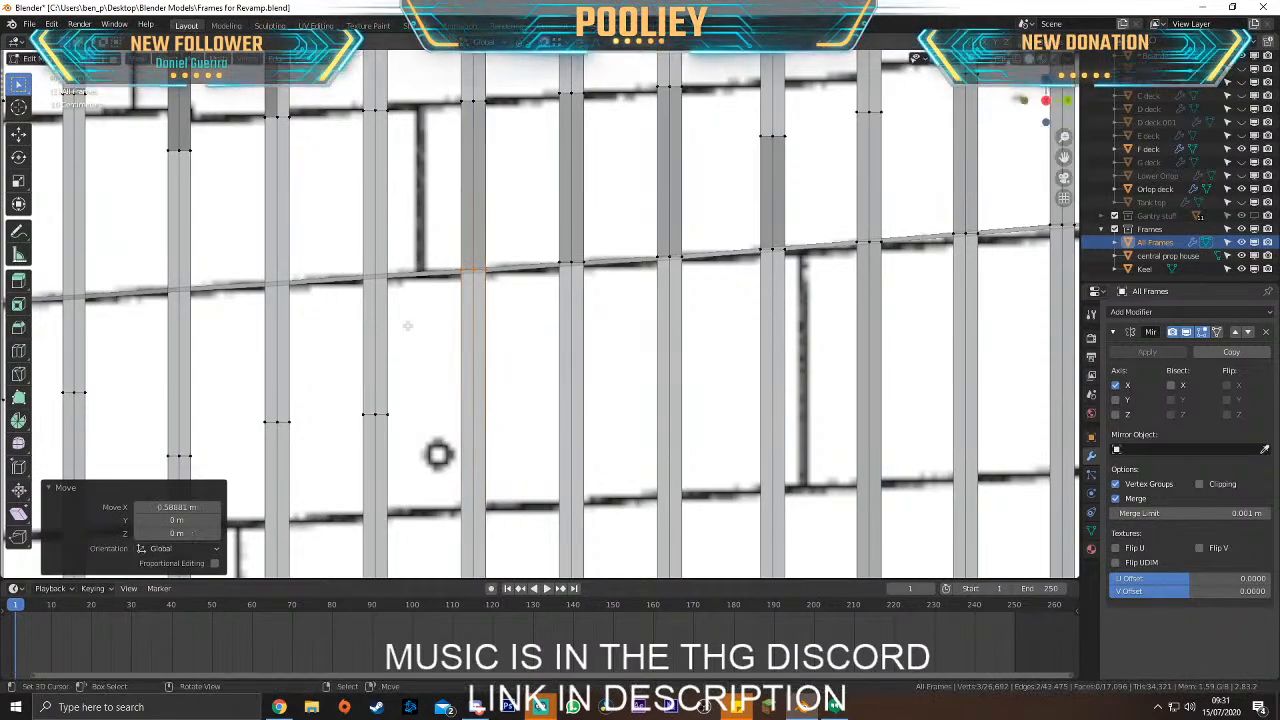
{"action": "left_click", "coordinate": [435, 455]}
{"action": "key", "text": "g"}
{"action": "left_click", "coordinate": [433, 321]}
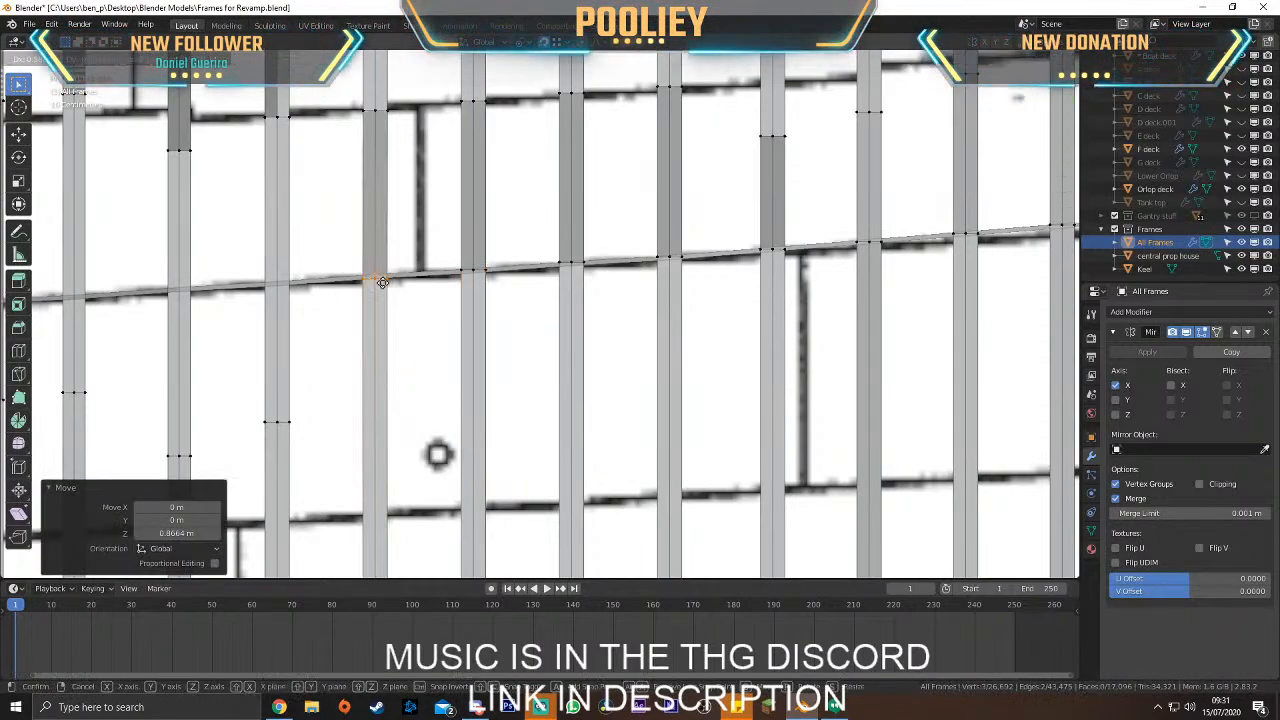
Raise the tenth frame's vertices from the end post to the deck line and shift them along X onto the deck's edge
{"action": "middle_click_drag", "start_coordinate": [433, 321], "coordinate": [473, 343]}
{"action": "left_click", "coordinate": [498, 330]}
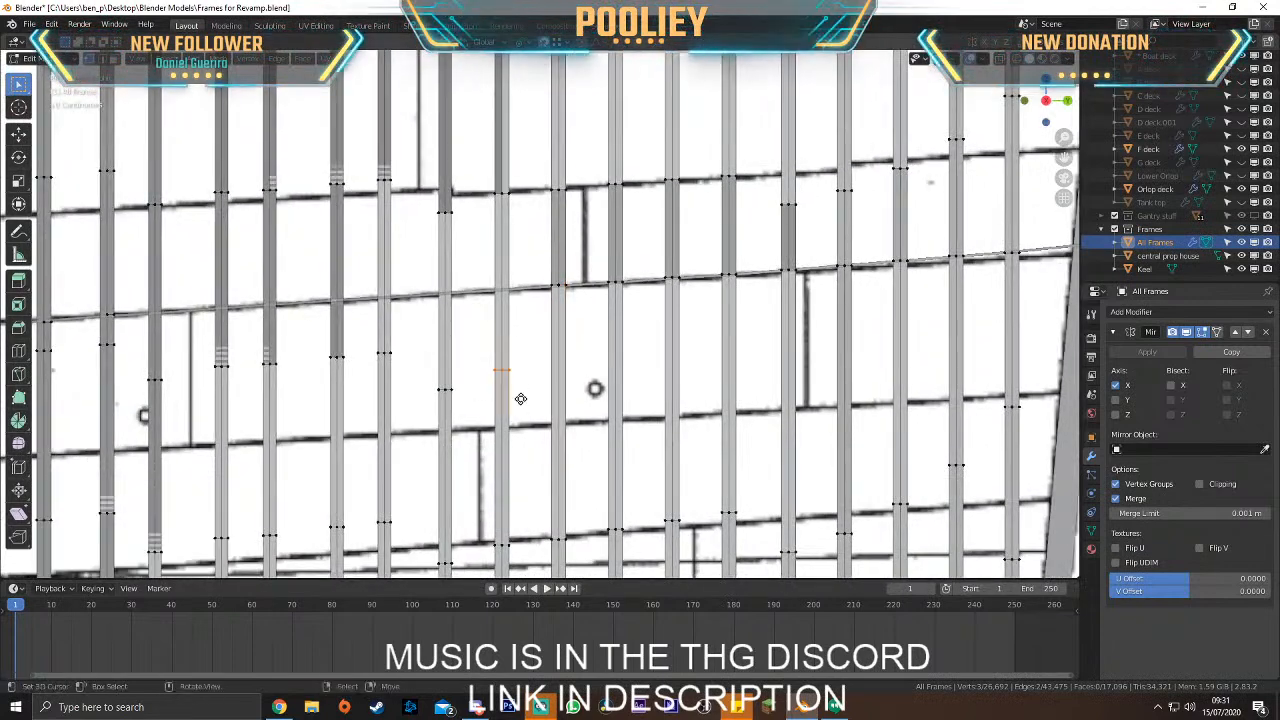
{"action": "key", "text": "g"}
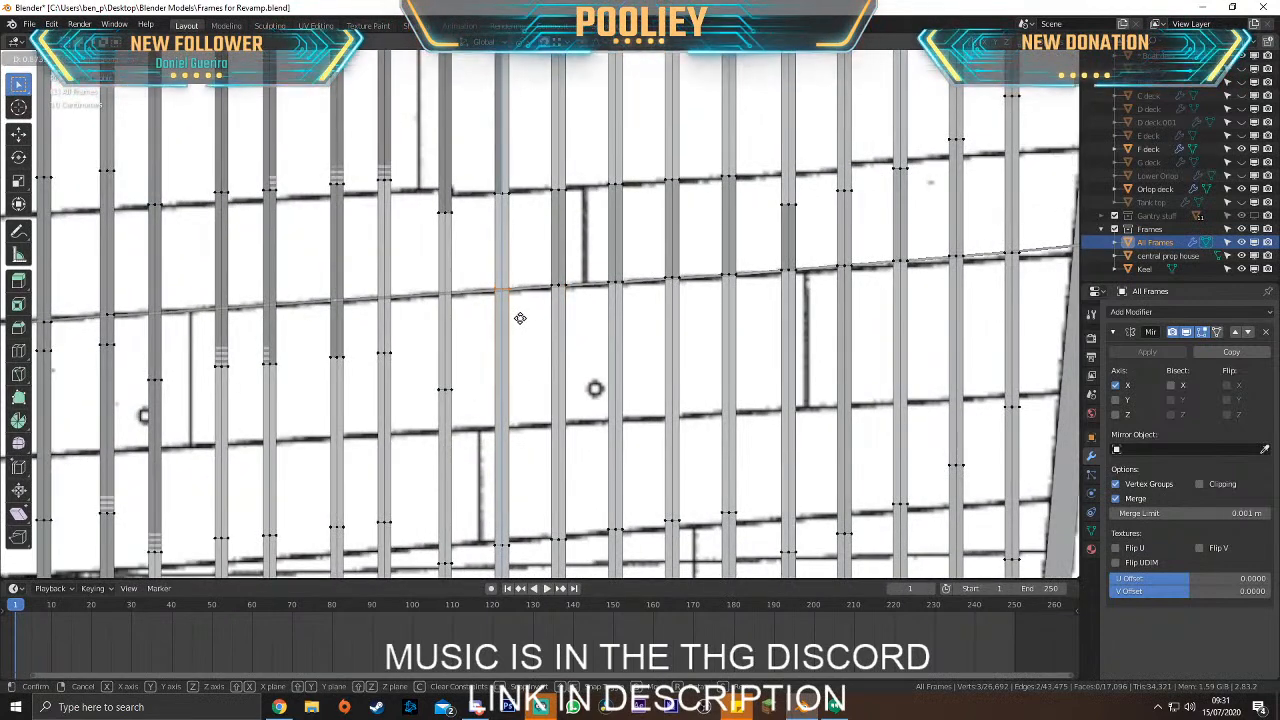
{"action": "left_click", "coordinate": [520, 318]}
{"action": "scroll", "coordinate": [520, 316], "scroll_direction": "up", "scroll_amount": 3}
{"action": "key", "text": "g"}
{"action": "left_click", "coordinate": [527, 289]}
Raise the eleventh frame's vertices along Z to the deck line
{"action": "left_click_drag", "start_coordinate": [384, 400], "coordinate": [490, 511]}
{"action": "key", "text": "g"}
{"action": "key", "text": "z"}
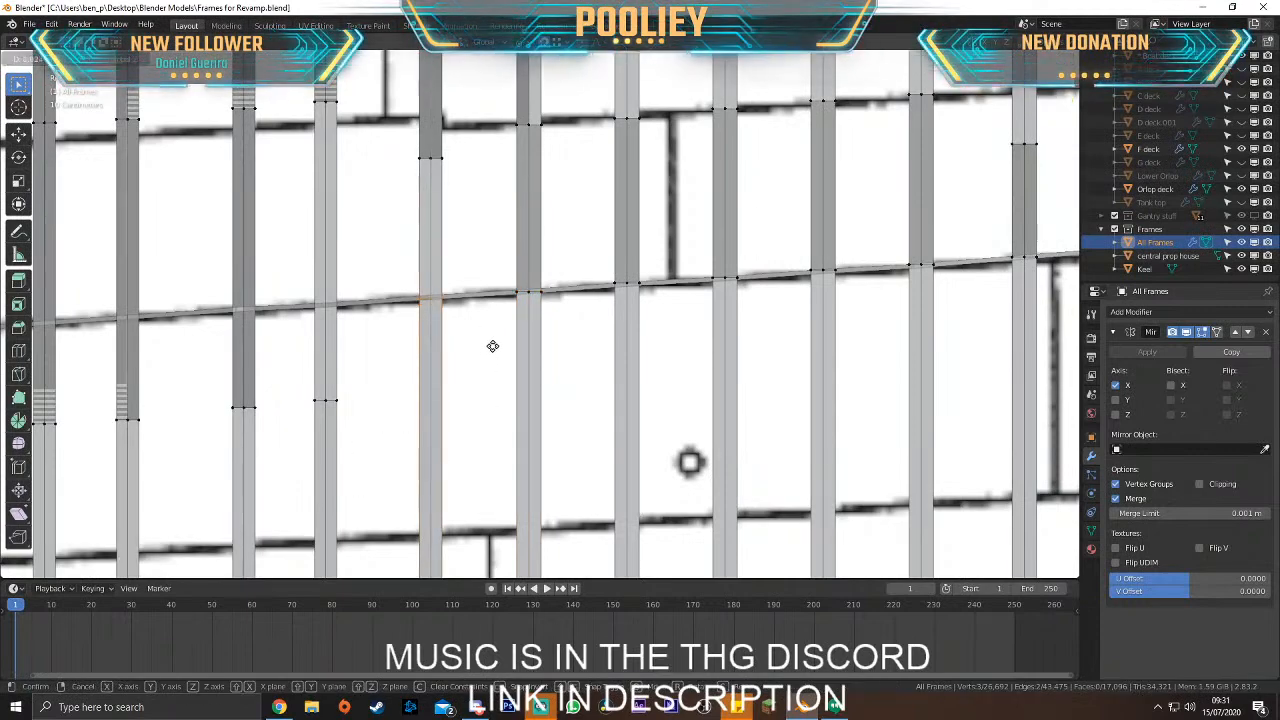
{"action": "left_click", "coordinate": [492, 346]}
Shift the eleventh frame's vertices about 1.98 m along X so they meet the deck's outer edge
{"action": "middle_click_drag", "start_coordinate": [492, 346], "coordinate": [742, 347], "text": "shift"}
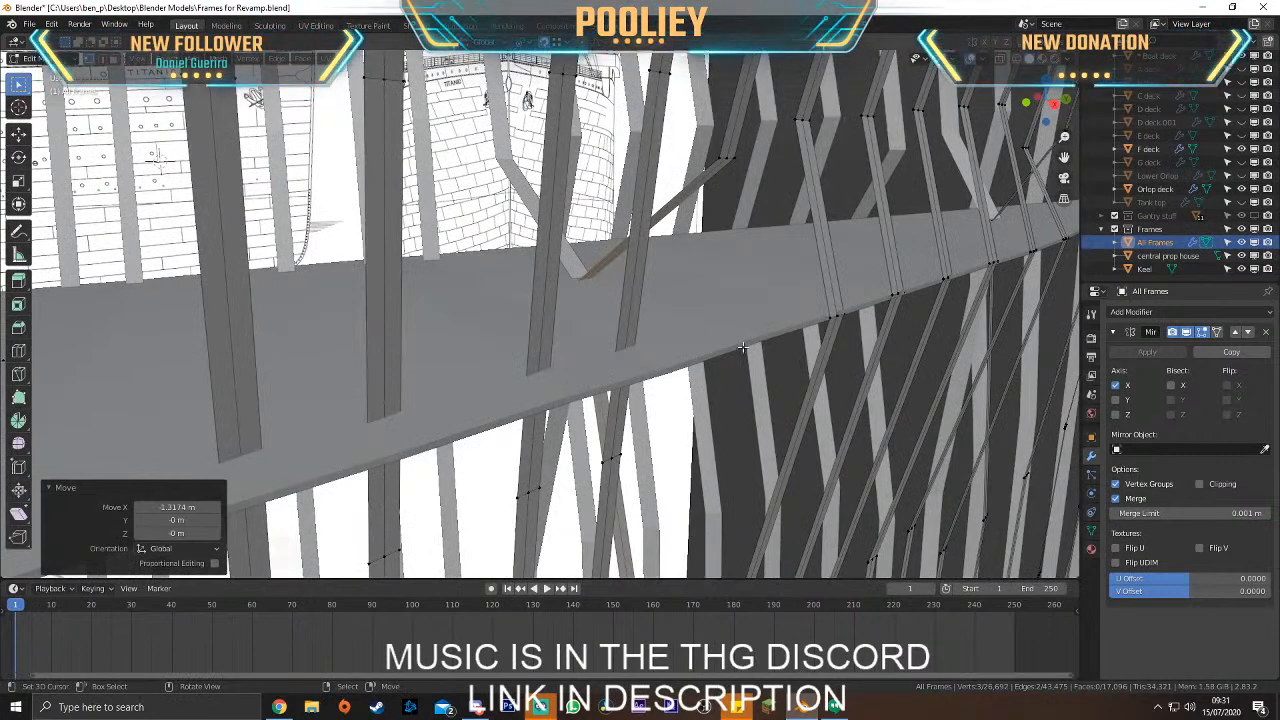
{"action": "left_click", "coordinate": [742, 347]}
{"action": "key", "text": "g"}
{"action": "key", "text": "x"}
{"action": "left_click", "coordinate": [758, 338]}
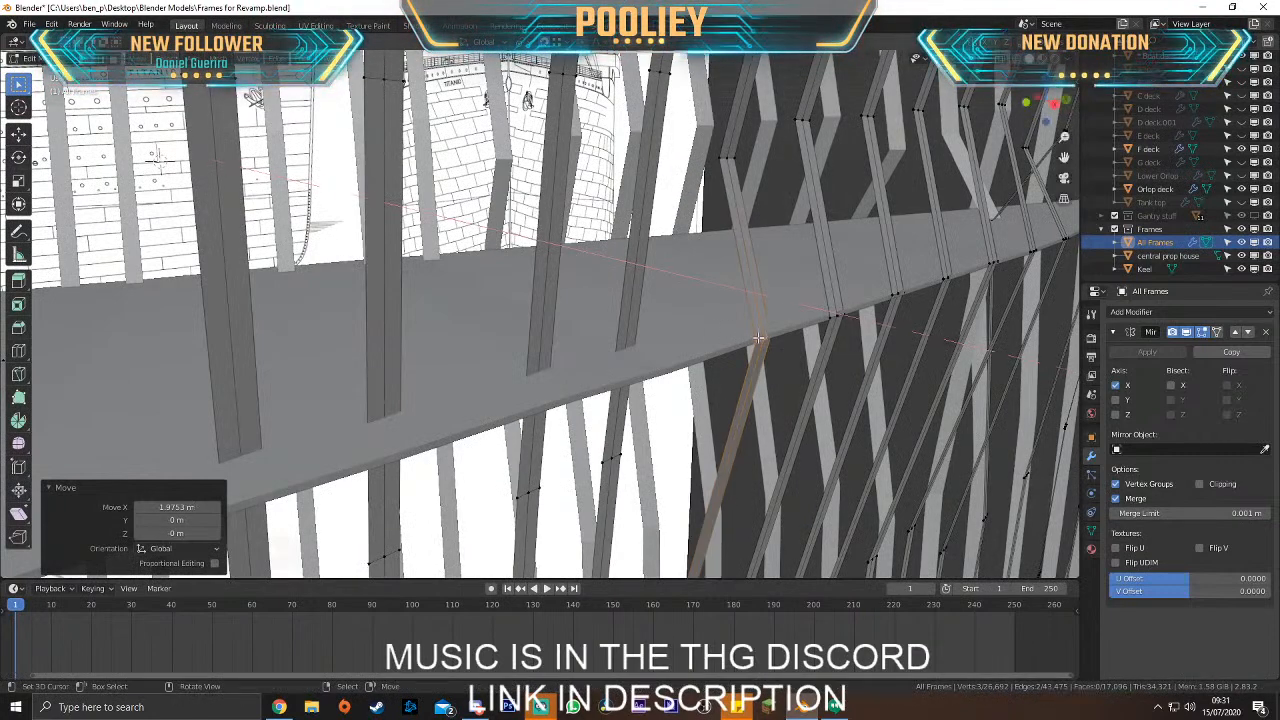
Raise the twelfth frame's vertices about 0.60 m to the deck line and shift them about 0.49 m along X to the deck's edge
{"action": "key", "text": "KP_1"}
{"action": "key", "text": "g"}
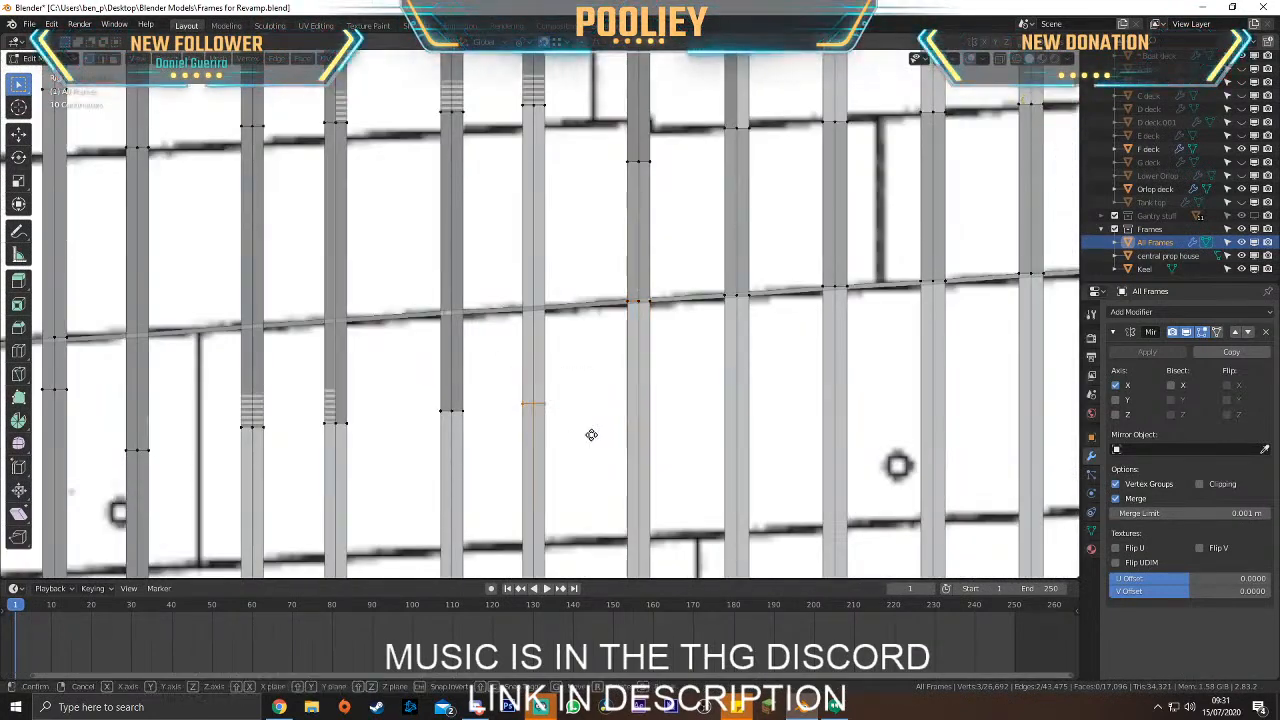
{"action": "left_click", "coordinate": [601, 340]}
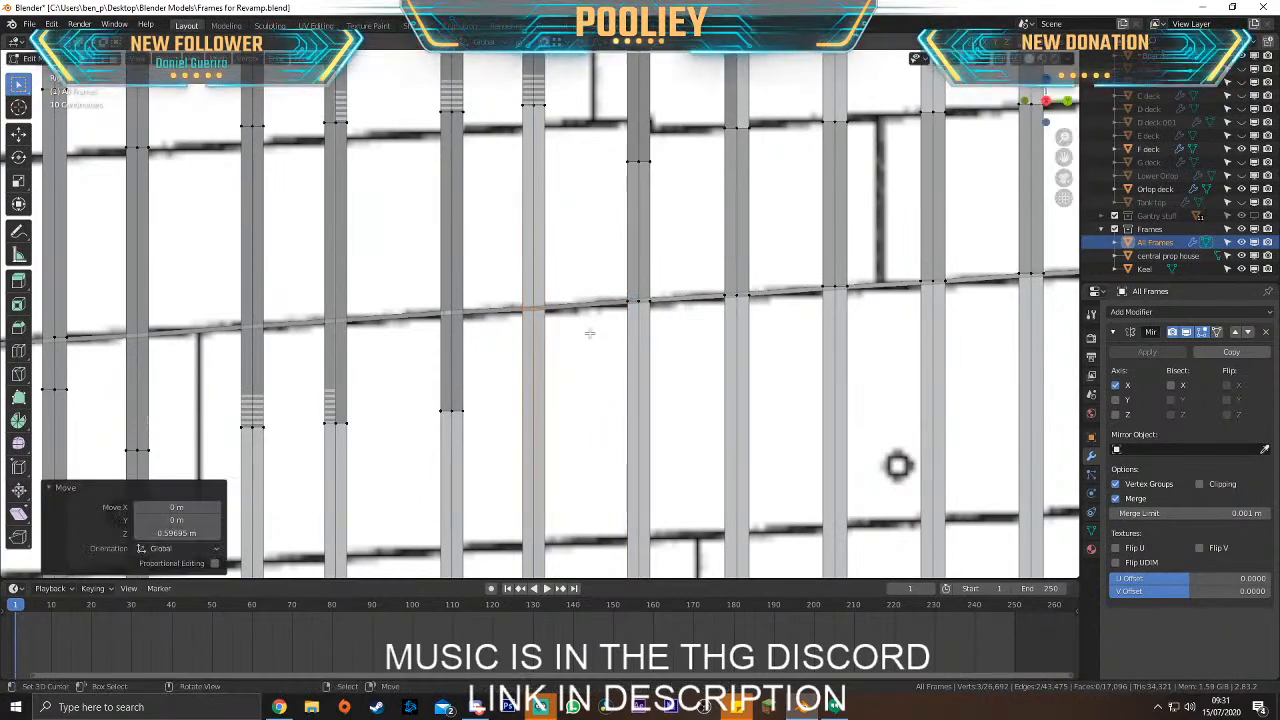
{"action": "scroll", "coordinate": [601, 340], "scroll_direction": "down", "scroll_amount": 6}
{"action": "scroll", "coordinate": [801, 257], "scroll_direction": "down", "scroll_amount": 7}
{"action": "middle_click_drag", "start_coordinate": [801, 257], "coordinate": [625, 330]}
{"action": "scroll", "coordinate": [625, 330], "scroll_direction": "up", "scroll_amount": 8}
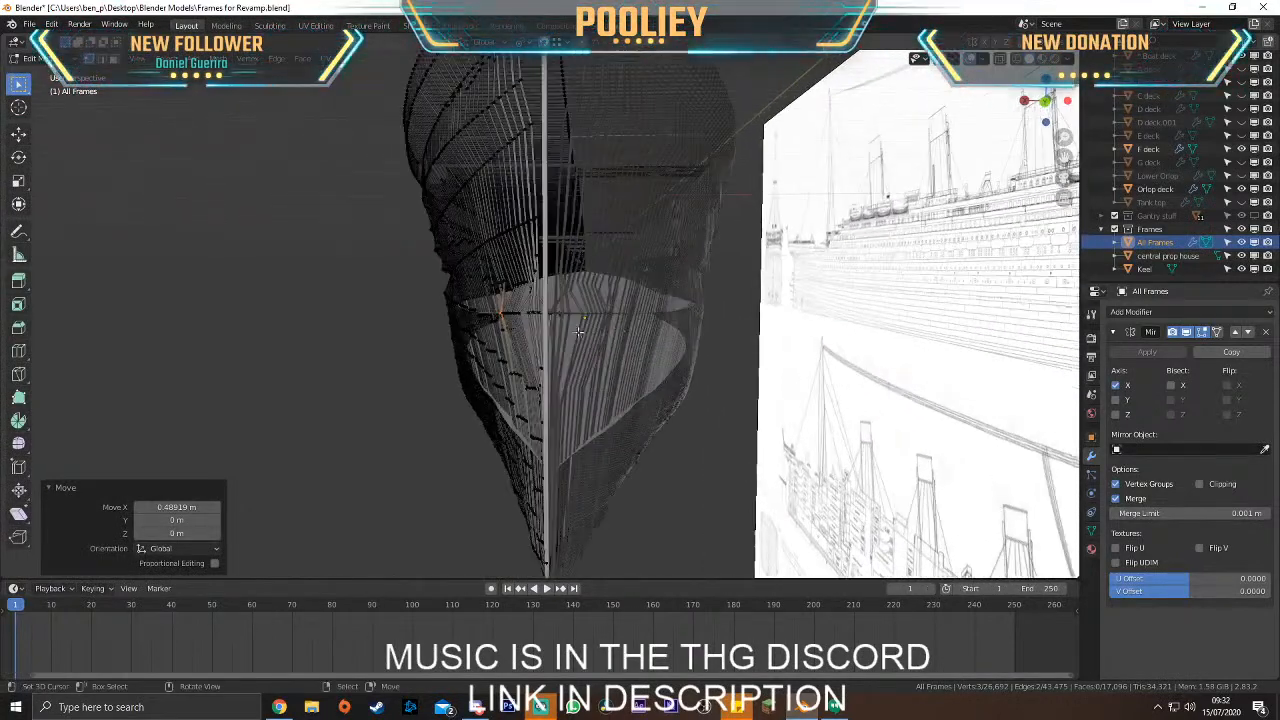
Raise the thirteenth frame's vertices about 0.62 m to the deck line and shift them about 0.49 m along X onto the deck's edge
{"action": "scroll", "coordinate": [625, 330], "scroll_direction": "up", "scroll_amount": 10}
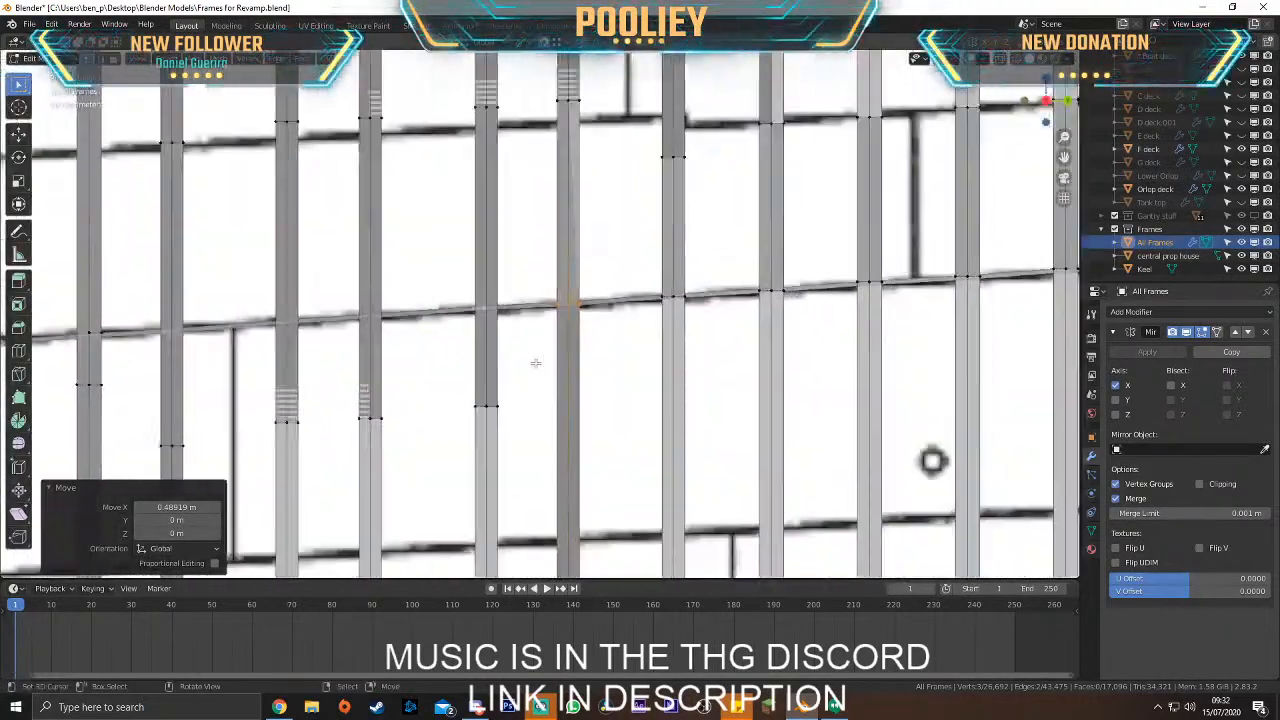
{"action": "left_click_drag", "start_coordinate": [399, 375], "coordinate": [567, 450]}
{"action": "key", "text": "g"}
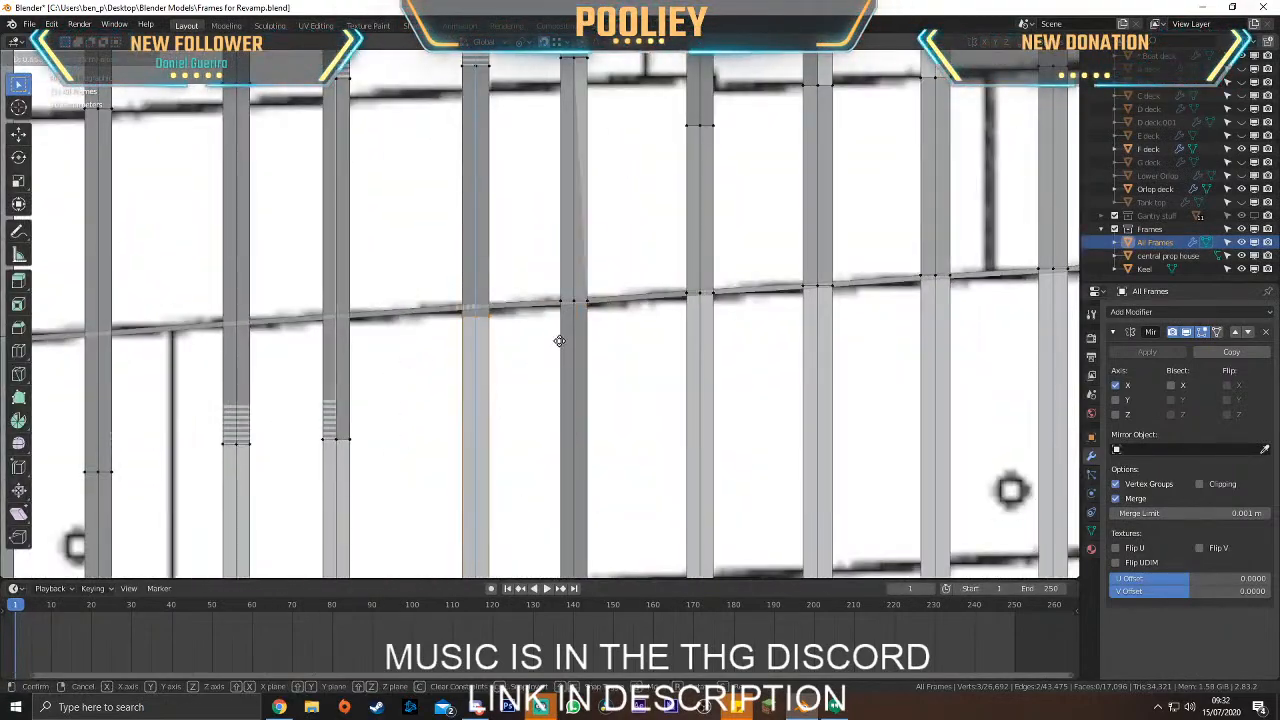
{"action": "left_click", "coordinate": [571, 330]}
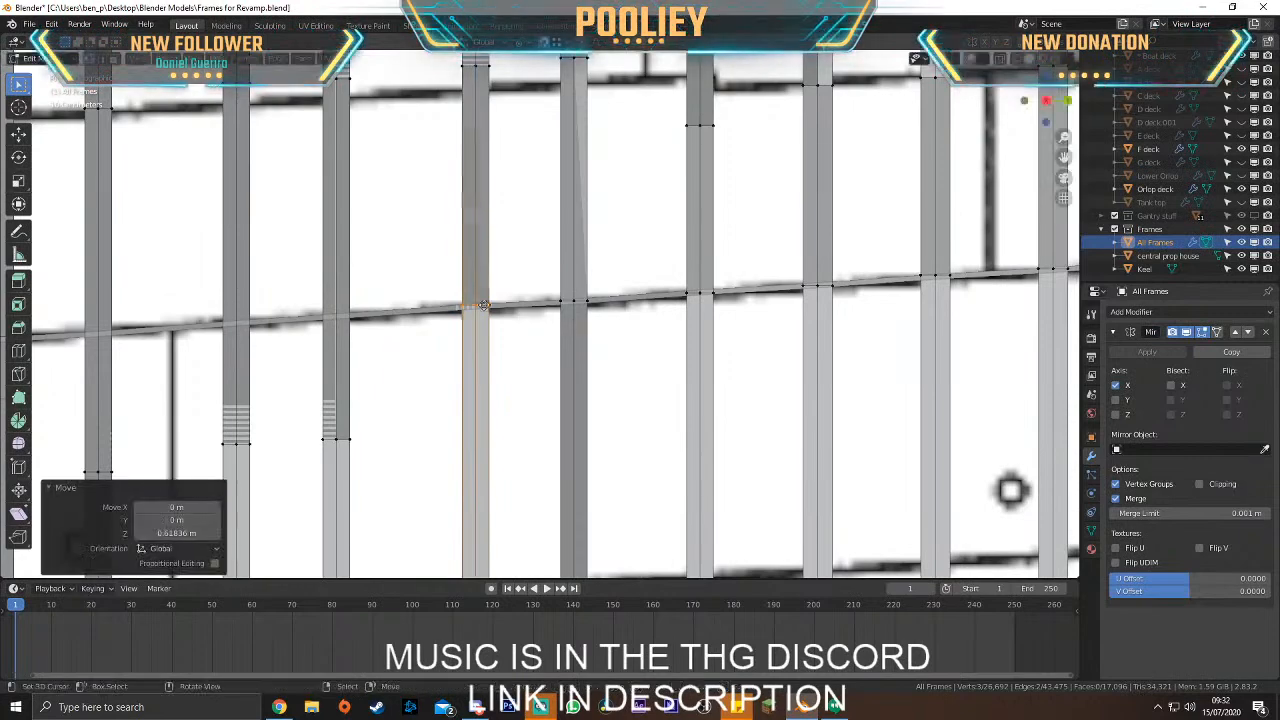
{"action": "middle_click_drag", "start_coordinate": [488, 306], "coordinate": [486, 354]}
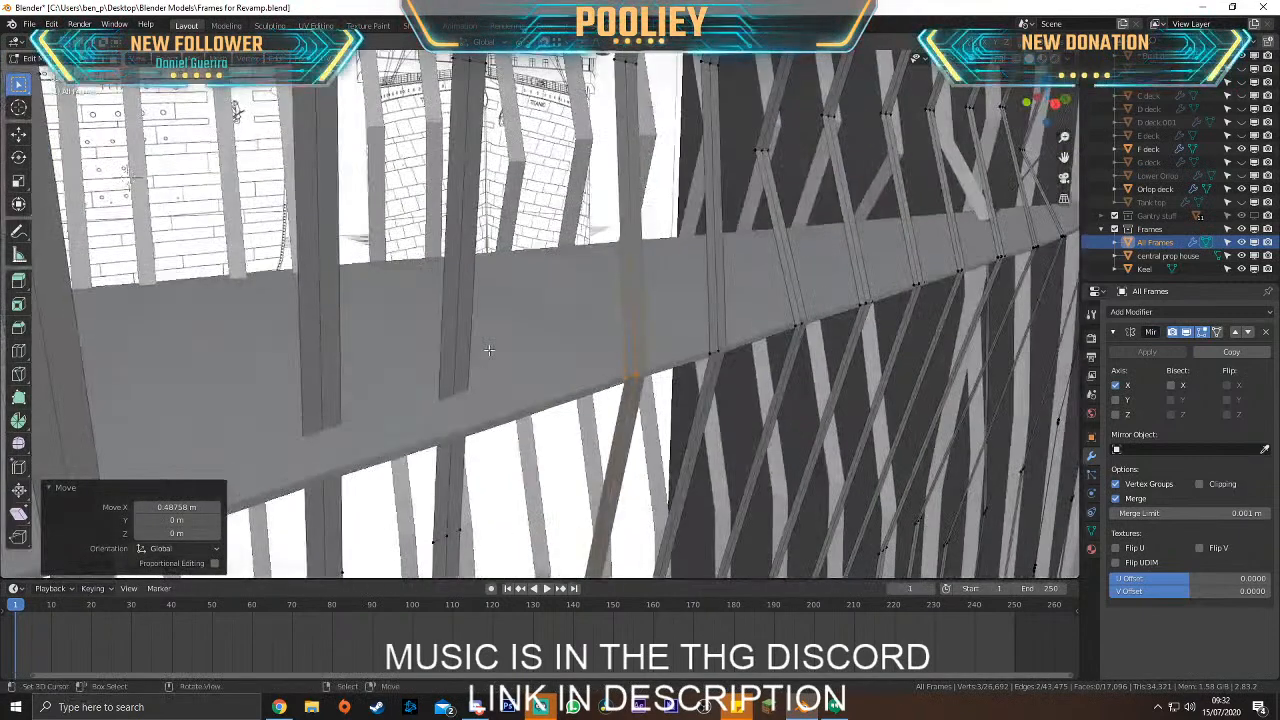
Raise the fourteenth frame's vertices along Z to the deck line and move them along X onto the deck's edge
{"action": "key", "text": "KP_3"}
{"action": "middle_click_drag", "start_coordinate": [400, 343], "coordinate": [533, 328], "text": "shift"}
{"action": "left_click_drag", "start_coordinate": [463, 361], "coordinate": [495, 410]}
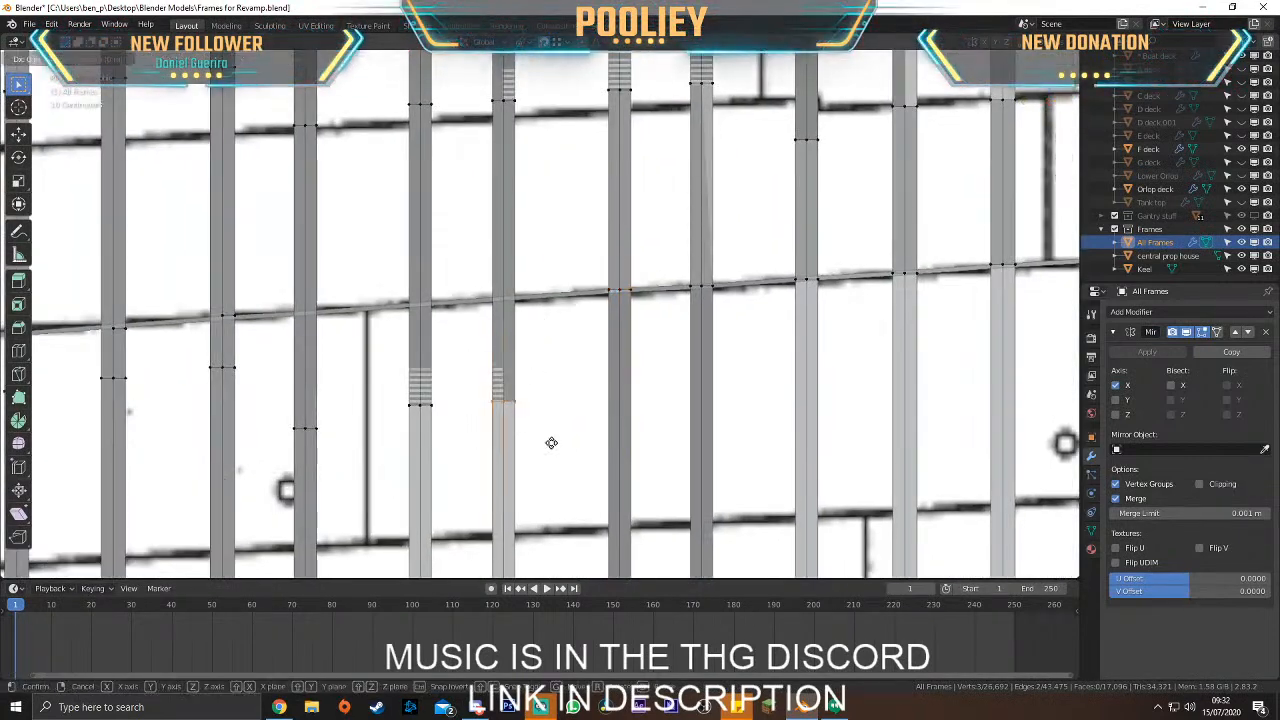
{"action": "key", "text": "g"}
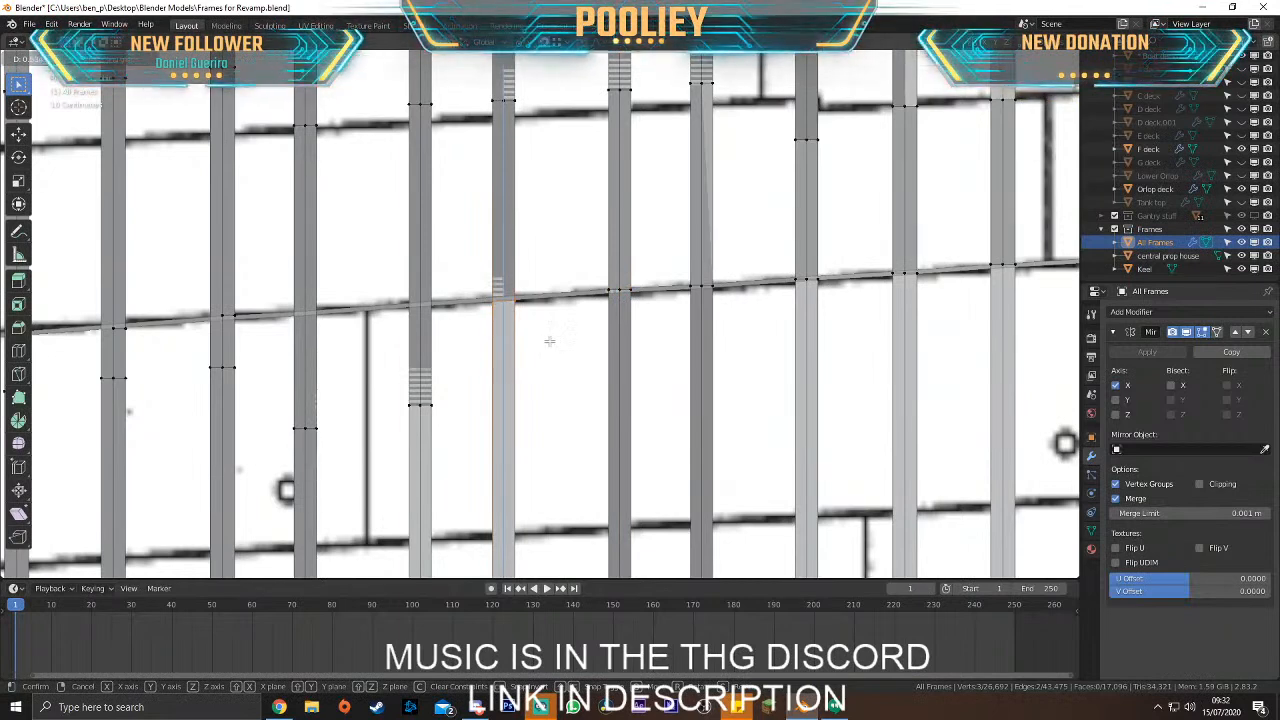
{"action": "left_click", "coordinate": [549, 341]}
{"action": "key", "text": "g"}
{"action": "key", "text": "x"}
{"action": "left_click", "coordinate": [505, 300]}
Raise the fifteenth frame's vertices about 0.63 m along Z to the deck line
{"action": "left_click_drag", "start_coordinate": [398, 383], "coordinate": [452, 436]}
{"action": "key", "text": "g"}
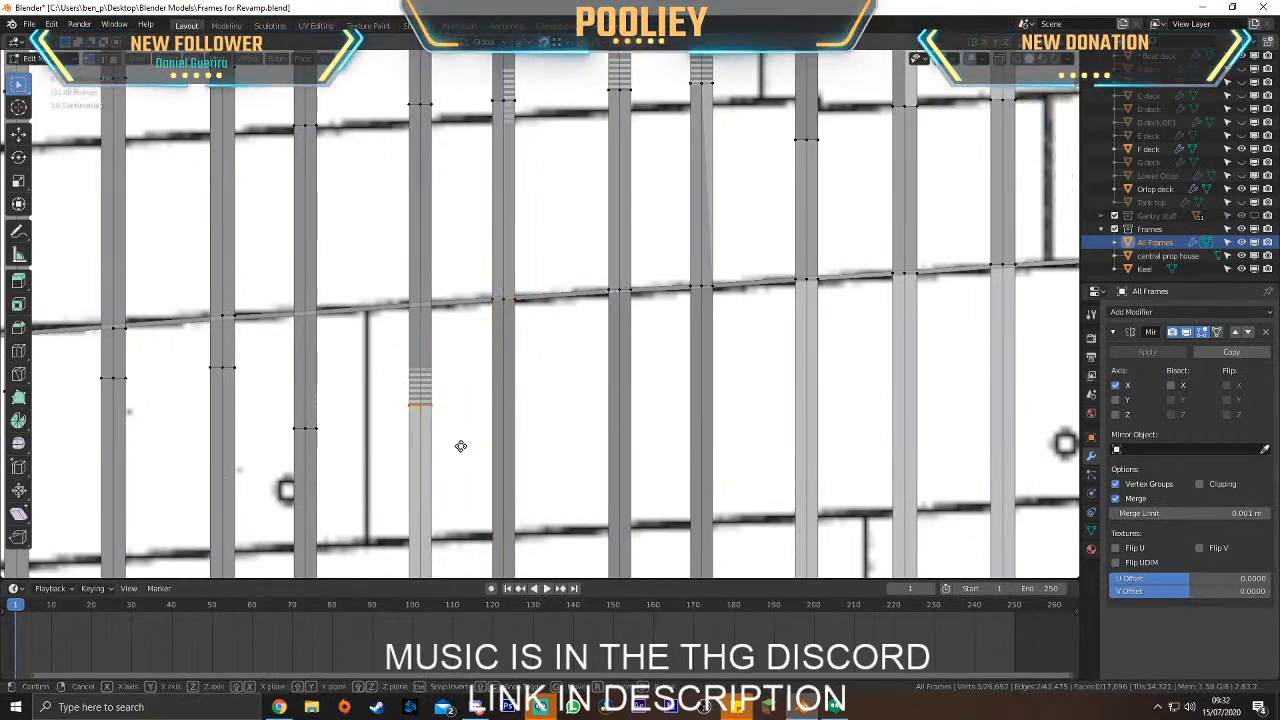
{"action": "key", "text": "z"}
{"action": "left_click", "coordinate": [473, 344]}
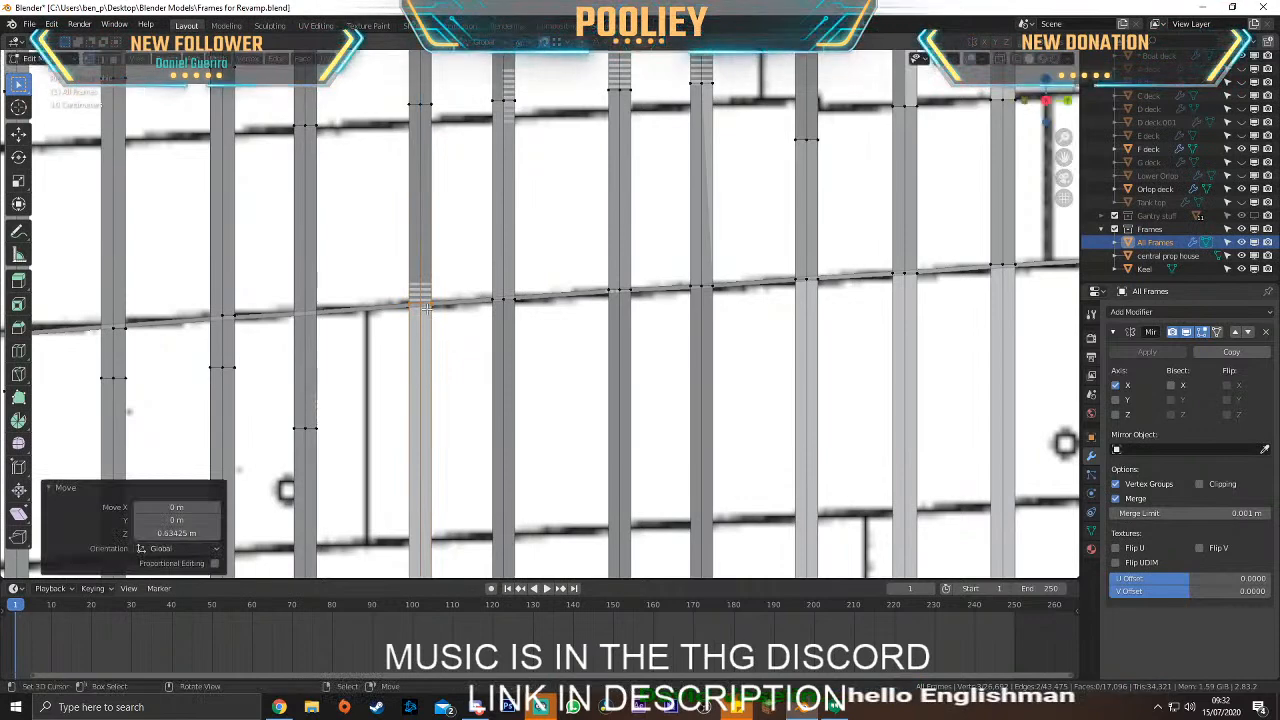
Raise the sixteenth frame's vertices about 0.72 m along Z to the deck line and bring them onto the deck's edge
{"action": "middle_click_drag", "start_coordinate": [427, 403], "coordinate": [625, 395], "text": "shift"}
{"action": "key", "text": "g"}
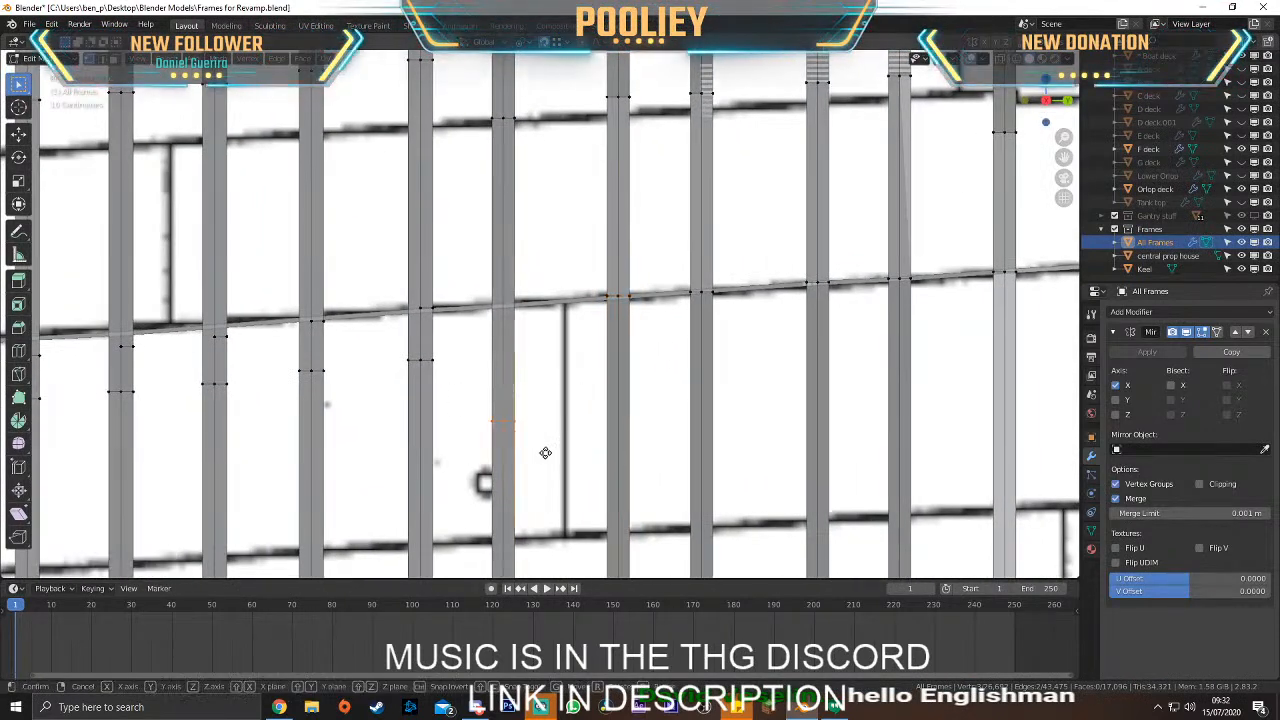
{"action": "left_click", "coordinate": [539, 338]}
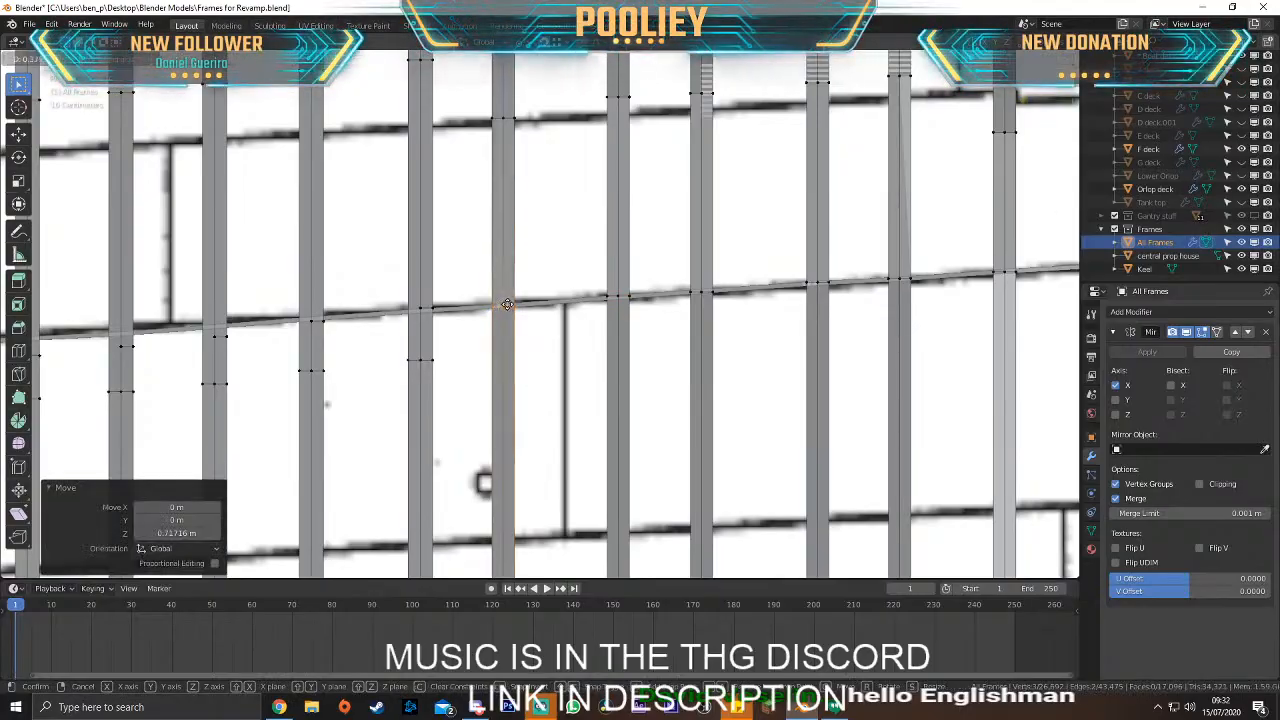
Select the stray vertices lying across the deck between the frames, viewing them in wireframe, and delete them
{"action": "middle_click_drag", "start_coordinate": [539, 338], "coordinate": [345, 363]}
{"action": "left_click_drag", "start_coordinate": [371, 334], "coordinate": [615, 400]}
{"action": "middle_click_drag", "start_coordinate": [650, 441], "coordinate": [700, 435]}
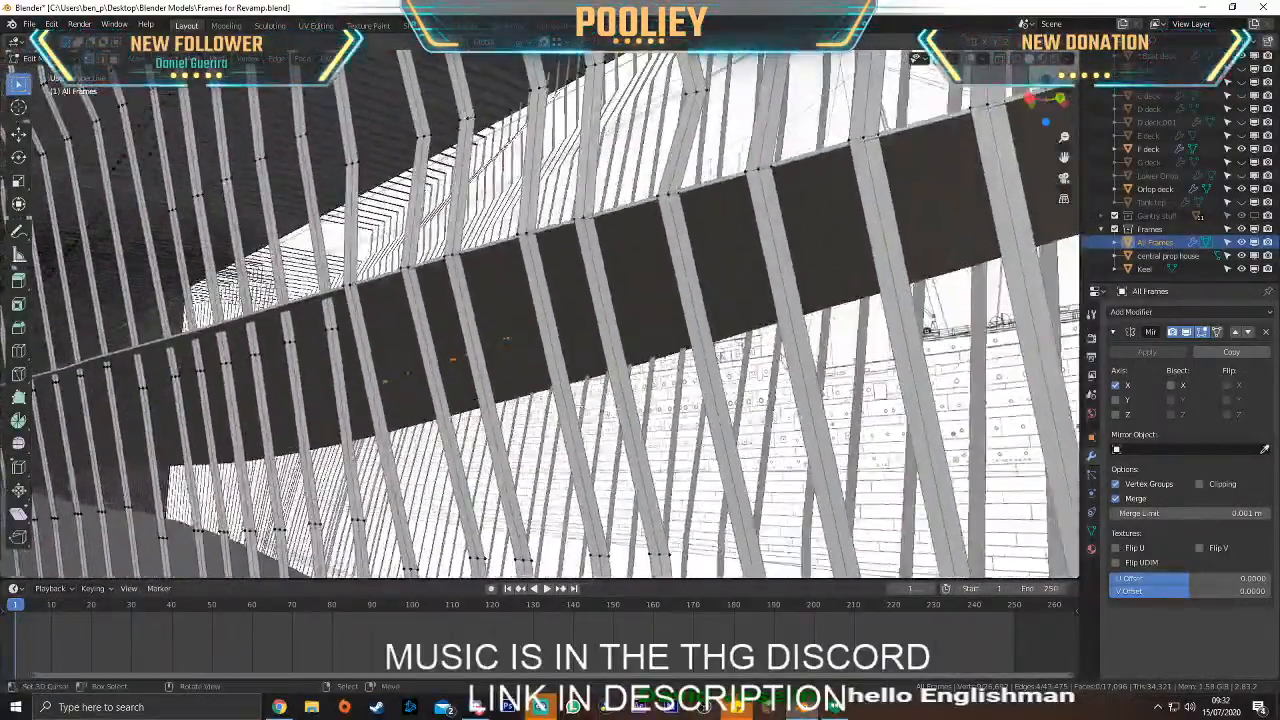
{"action": "middle_click_drag", "start_coordinate": [505, 387], "coordinate": [537, 383]}
{"action": "left_click_drag", "start_coordinate": [480, 343], "coordinate": [375, 427], "text": "shift"}
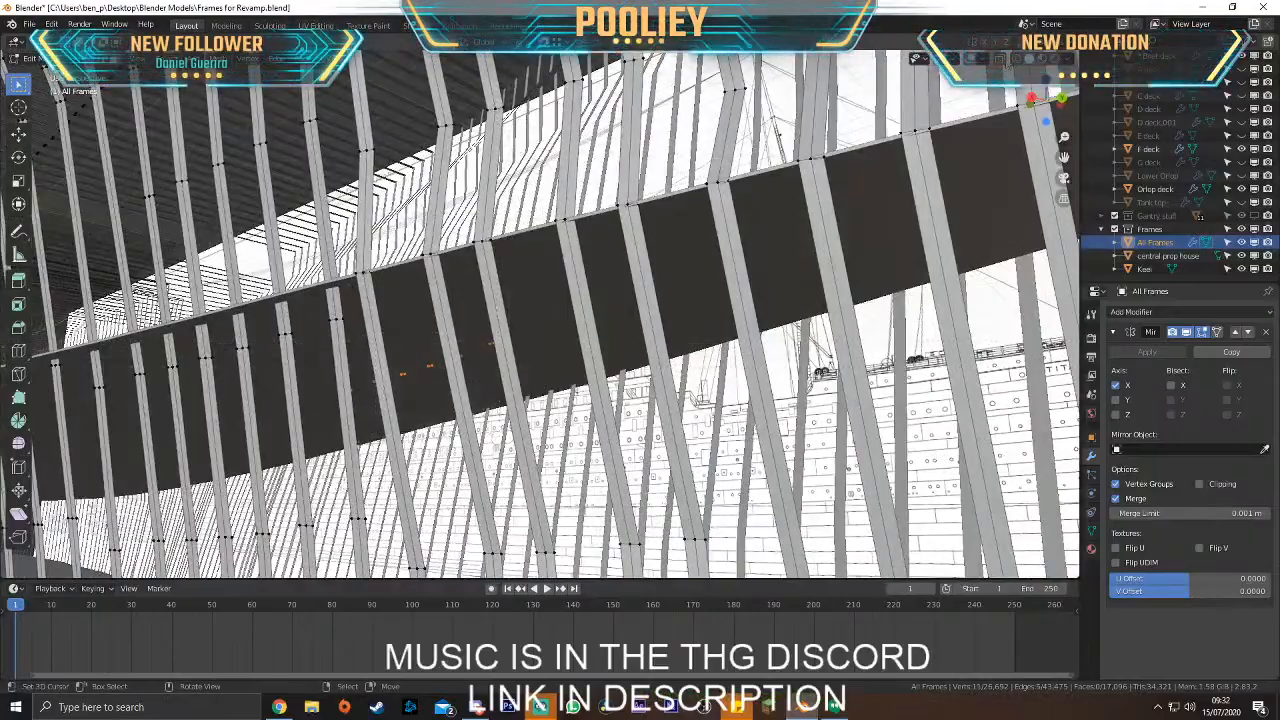
{"action": "left_click", "coordinate": [1003, 59]}
{"action": "middle_click_drag", "start_coordinate": [700, 330], "coordinate": [800, 270]}
{"action": "middle_click_drag", "start_coordinate": [551, 325], "coordinate": [470, 385]}
{"action": "key", "text": "b"}
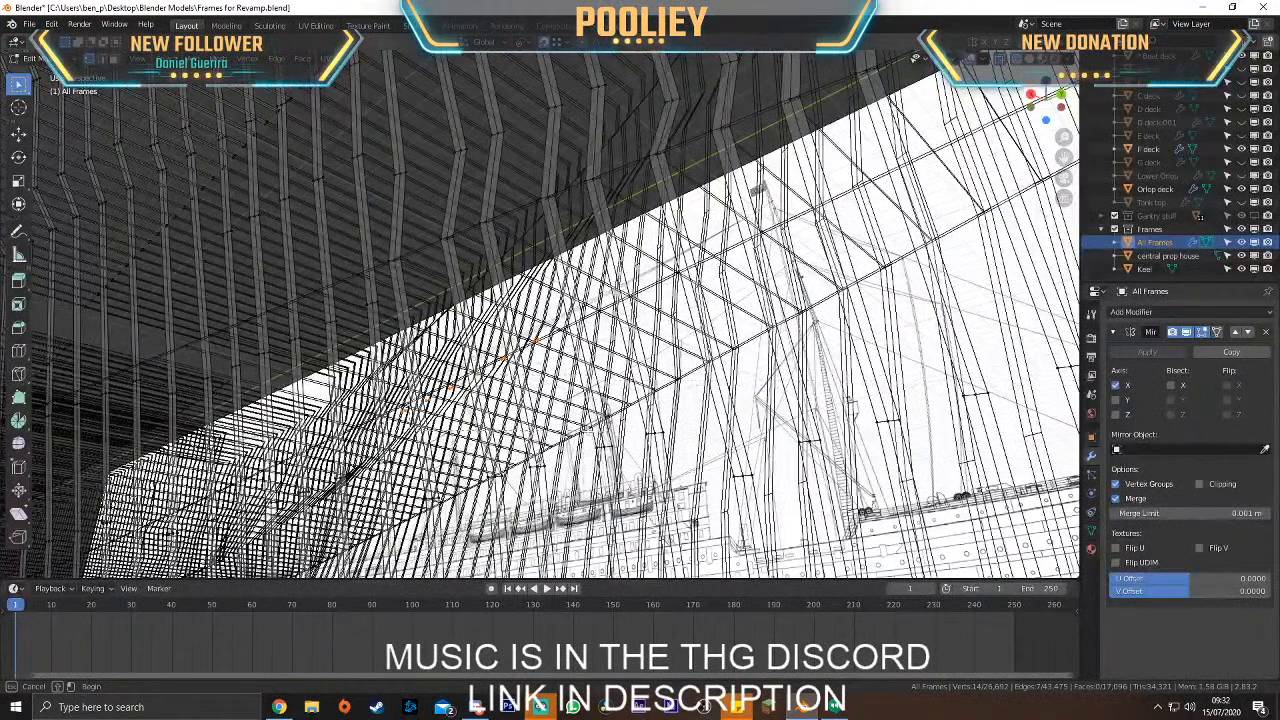
{"action": "key", "text": "Escape"}
{"action": "key", "text": "x"}
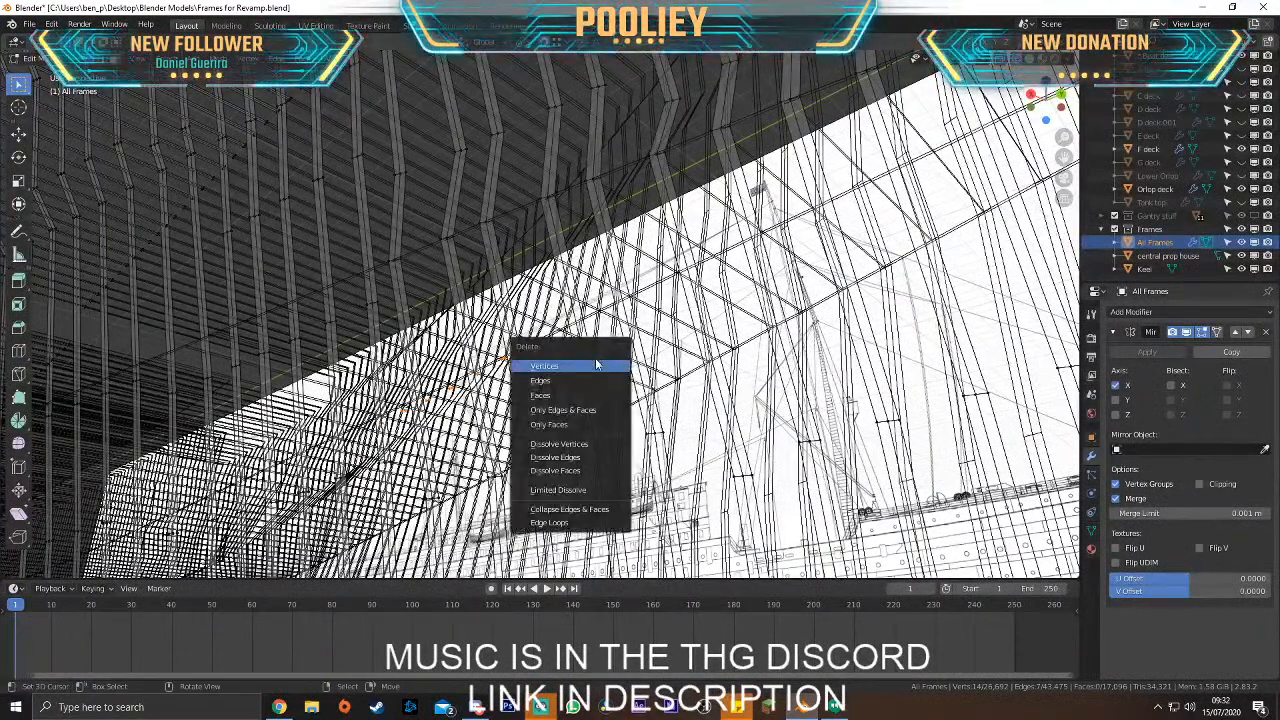
{"action": "left_click", "coordinate": [596, 365]}
{"action": "key", "text": "shift+z"}
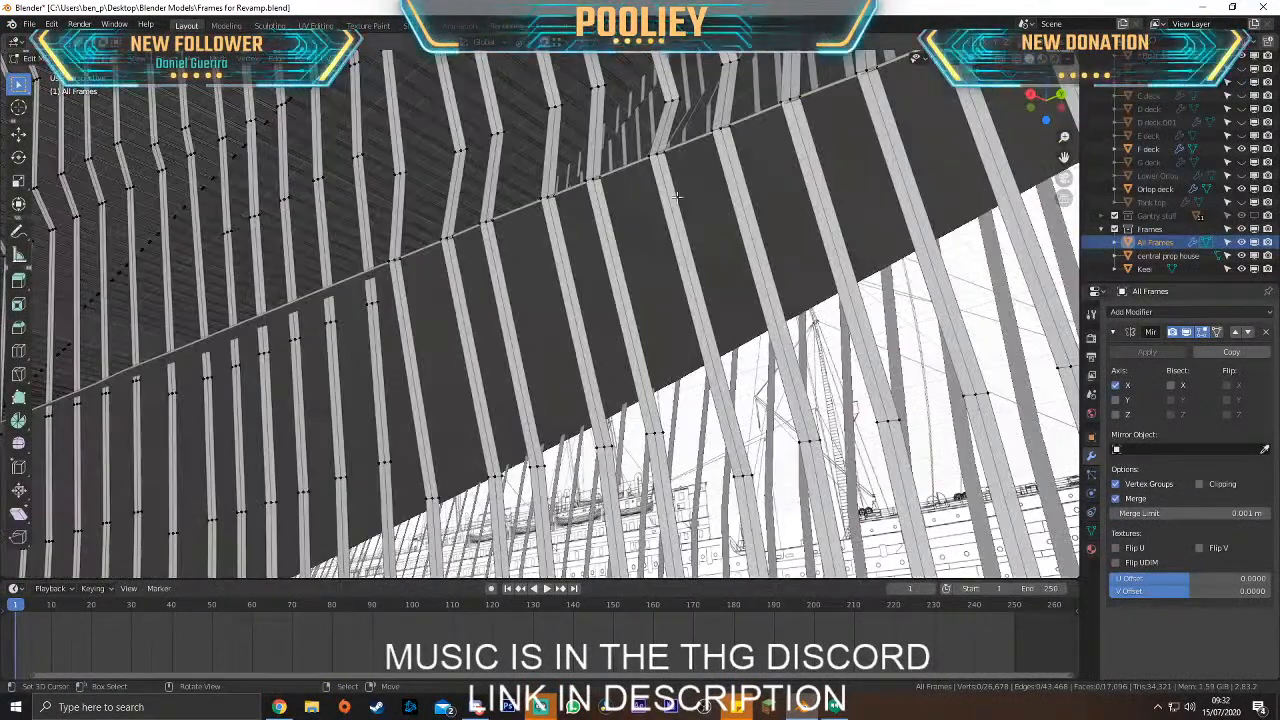
Raise the seventeenth frame's vertices about 0.30 m to the deck line and move them along X onto the deck's edge
{"action": "key", "text": "KP_3"}
{"action": "middle_click_drag", "start_coordinate": [595, 267], "coordinate": [692, 342]}
{"action": "left_click_drag", "start_coordinate": [512, 342], "coordinate": [542, 366]}
{"action": "key", "text": "KP_3"}
{"action": "key", "text": "KP_Decimal"}
{"action": "scroll", "coordinate": [533, 348], "scroll_direction": "down", "scroll_amount": 10}
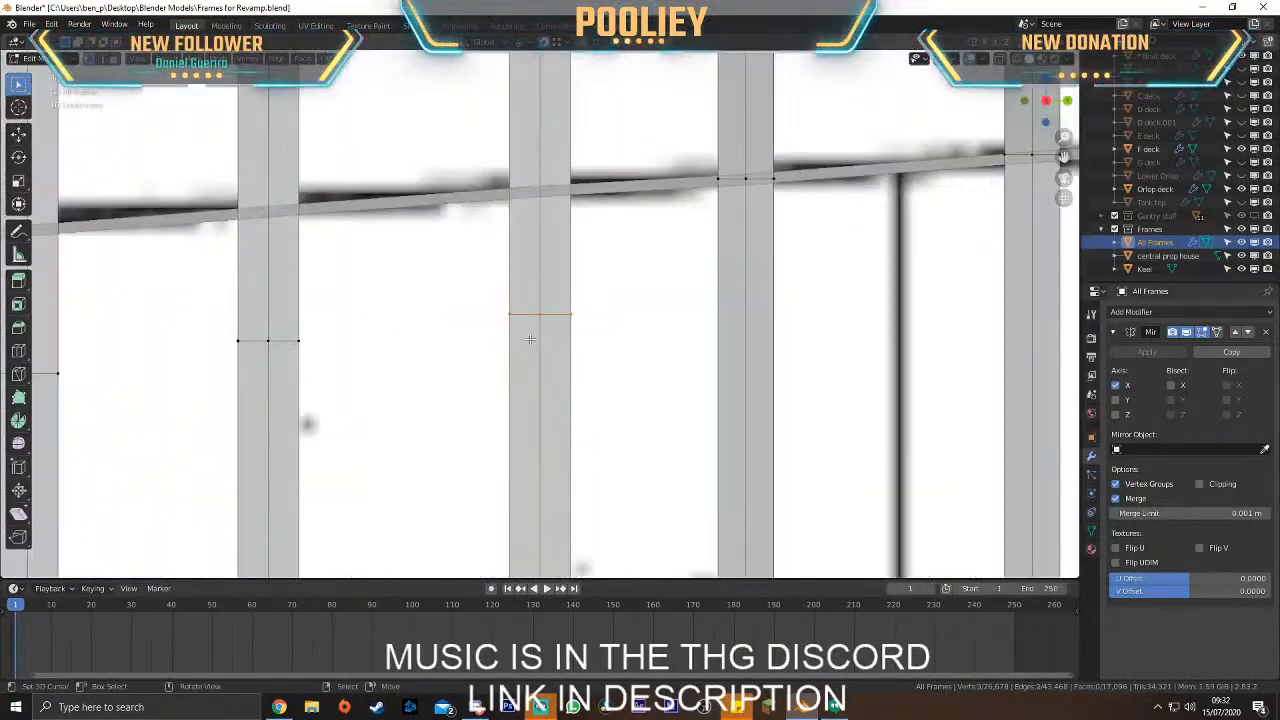
{"action": "scroll", "coordinate": [530, 340], "scroll_direction": "down", "scroll_amount": 6}
{"action": "key", "text": "g"}
{"action": "left_click", "coordinate": [569, 293]}
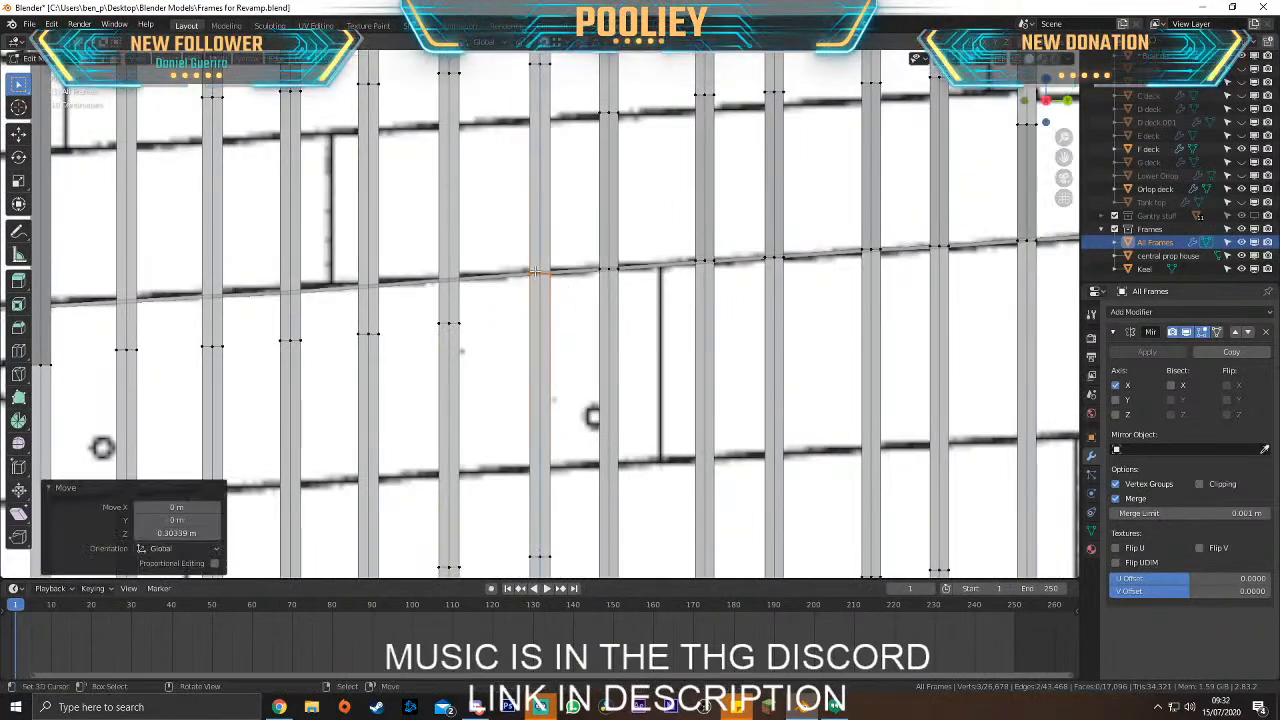
{"action": "key", "text": "g"}
{"action": "key", "text": "x"}
{"action": "left_click", "coordinate": [545, 280]}
Raise the eighteenth frame's vertices along Z to the deck line and move them along X onto the deck's edge
{"action": "left_click_drag", "start_coordinate": [404, 318], "coordinate": [490, 365]}
{"action": "key", "text": "g"}
{"action": "key", "text": "z"}
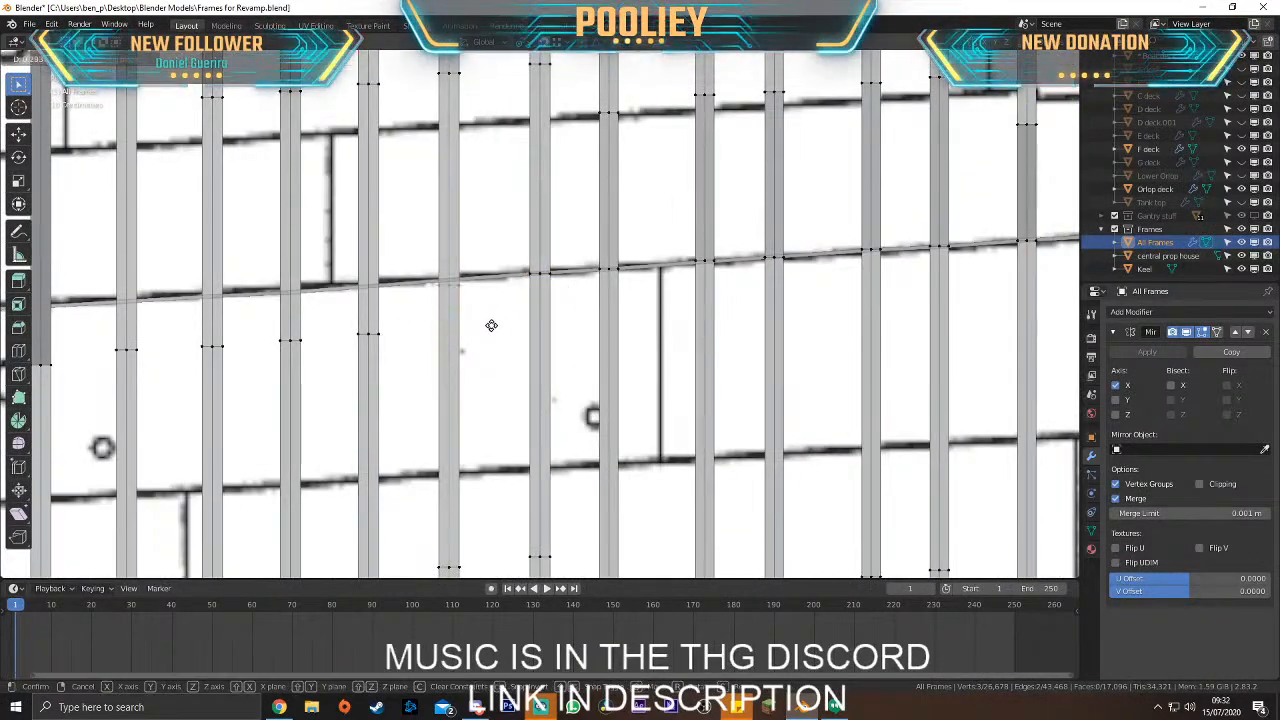
{"action": "left_click", "coordinate": [498, 321]}
{"action": "key", "text": "g"}
{"action": "key", "text": "x"}
{"action": "left_click", "coordinate": [495, 321]}
Raise the nineteenth frame's vertices along Z to the deck line and move them along X onto the deck's edge
{"action": "left_click_drag", "start_coordinate": [314, 313], "coordinate": [431, 374]}
{"action": "key", "text": "g"}
{"action": "key", "text": "z"}
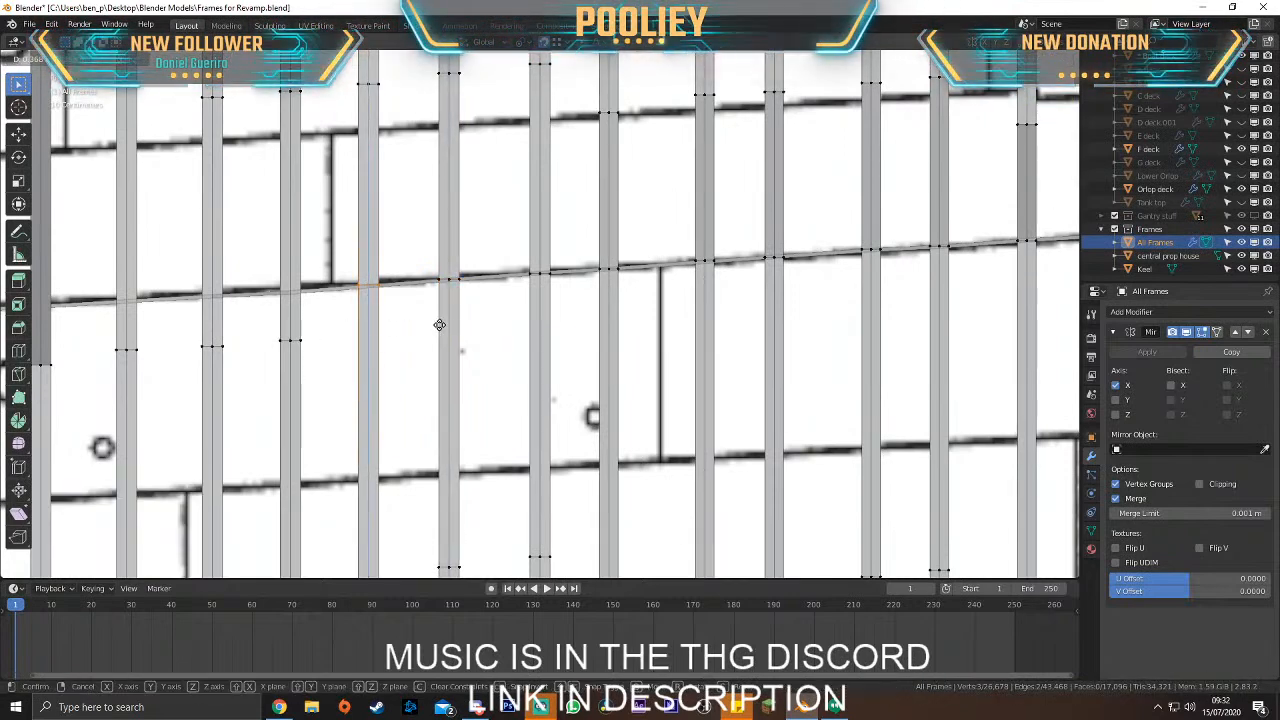
{"action": "left_click", "coordinate": [442, 325]}
{"action": "key", "text": "g"}
{"action": "key", "text": "x"}
{"action": "left_click", "coordinate": [376, 284]}
Raise the twentieth frame's vertices along Z to the deck line and move them along X onto the deck's edge
{"action": "middle_click_drag", "start_coordinate": [384, 331], "coordinate": [564, 314], "text": "shift"}
{"action": "left_click_drag", "start_coordinate": [424, 311], "coordinate": [491, 369]}
{"action": "scroll", "coordinate": [493, 373], "scroll_direction": "up", "scroll_amount": 2}
{"action": "middle_click_drag", "start_coordinate": [495, 377], "coordinate": [528, 391], "text": "shift"}
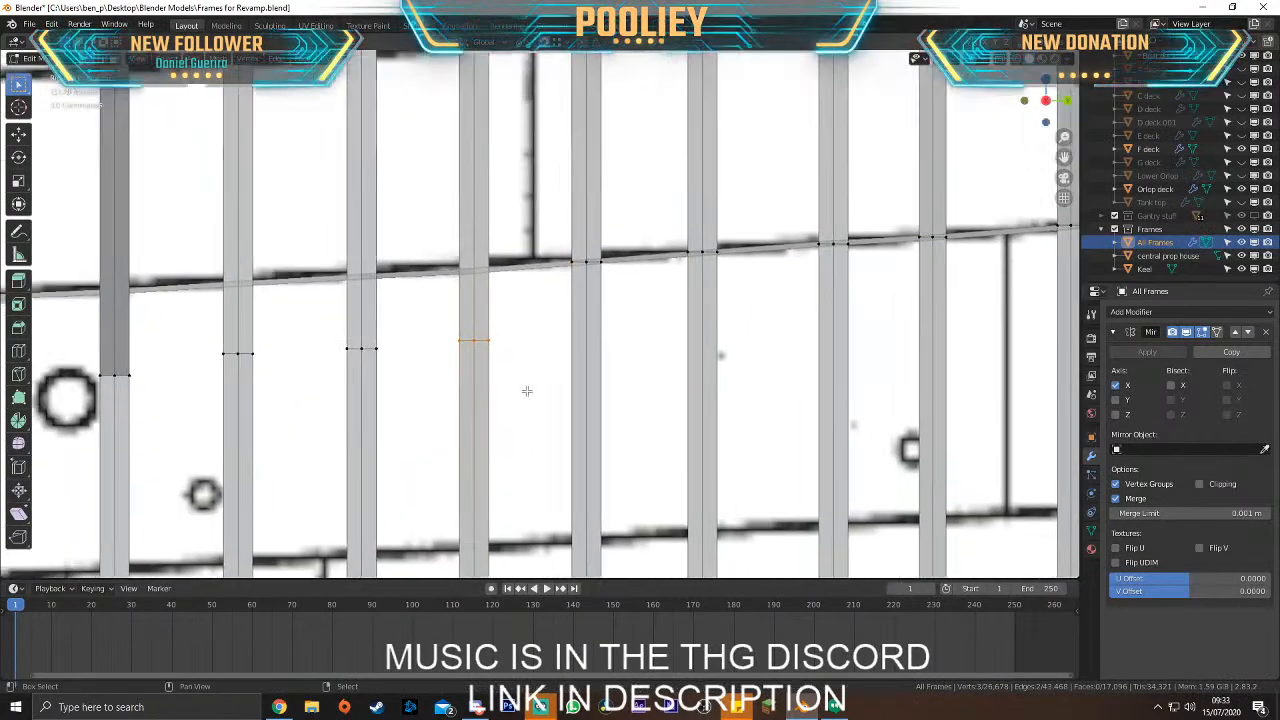
{"action": "scroll", "coordinate": [528, 391], "scroll_direction": "up", "scroll_amount": 1}
{"action": "key", "text": "g"}
{"action": "key", "text": "x"}
{"action": "left_click", "coordinate": [526, 309]}
Raise the twenty-first frame's vertices to the deck line and shift them about 0.33 m along X to the deck's edge
{"action": "middle_click_drag", "start_coordinate": [471, 311], "coordinate": [645, 308], "text": "shift"}
{"action": "left_click_drag", "start_coordinate": [471, 314], "coordinate": [595, 391]}
{"action": "key", "text": "g"}
{"action": "key", "text": "z"}
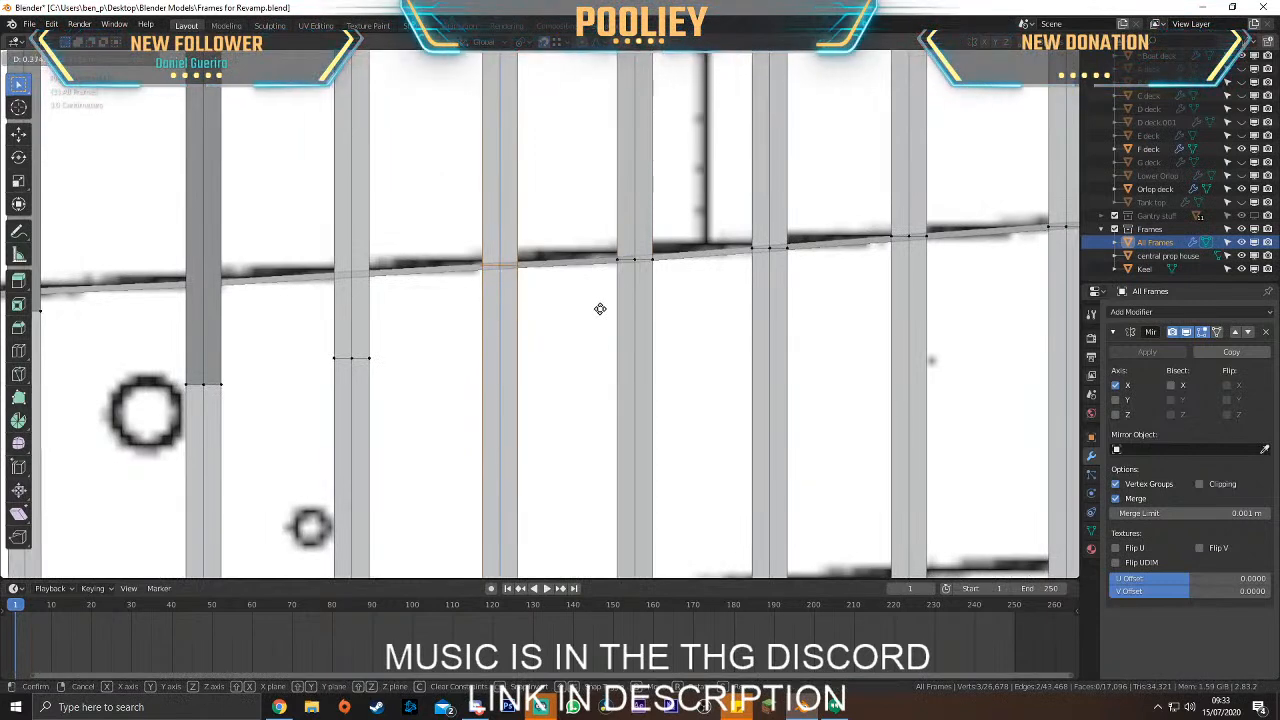
{"action": "left_click", "coordinate": [600, 309]}
Raise the twenty-second frame's vertices about 0.37 m to the deck line and move them along X onto the deck's edge
{"action": "middle_click_drag", "start_coordinate": [414, 306], "coordinate": [581, 349], "text": "shift"}
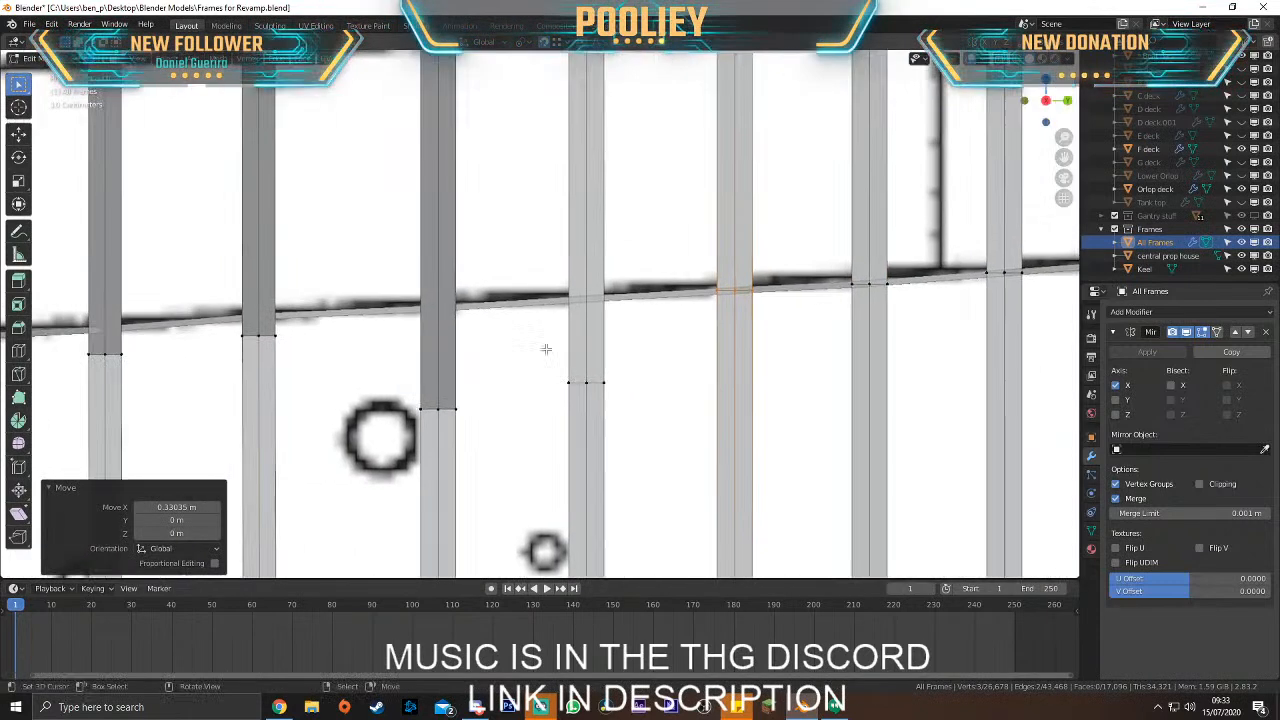
{"action": "left_click_drag", "start_coordinate": [550, 355], "coordinate": [654, 431]}
{"action": "key", "text": "g"}
{"action": "key", "text": "z"}
{"action": "left_click", "coordinate": [643, 345]}
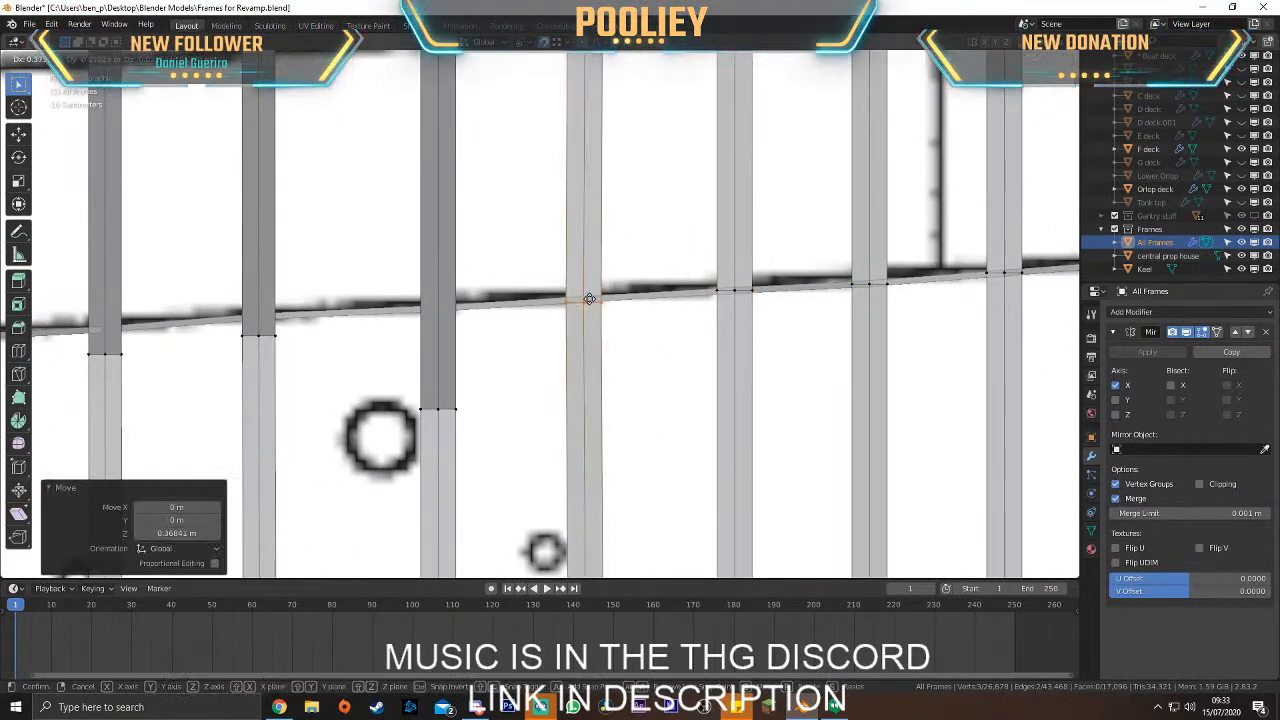
Raise the twenty-third frame's vertices about 0.44 m along Z to the deck line
{"action": "left_click_drag", "start_coordinate": [400, 385], "coordinate": [500, 451]}
{"action": "key", "text": "g"}
{"action": "key", "text": "z"}
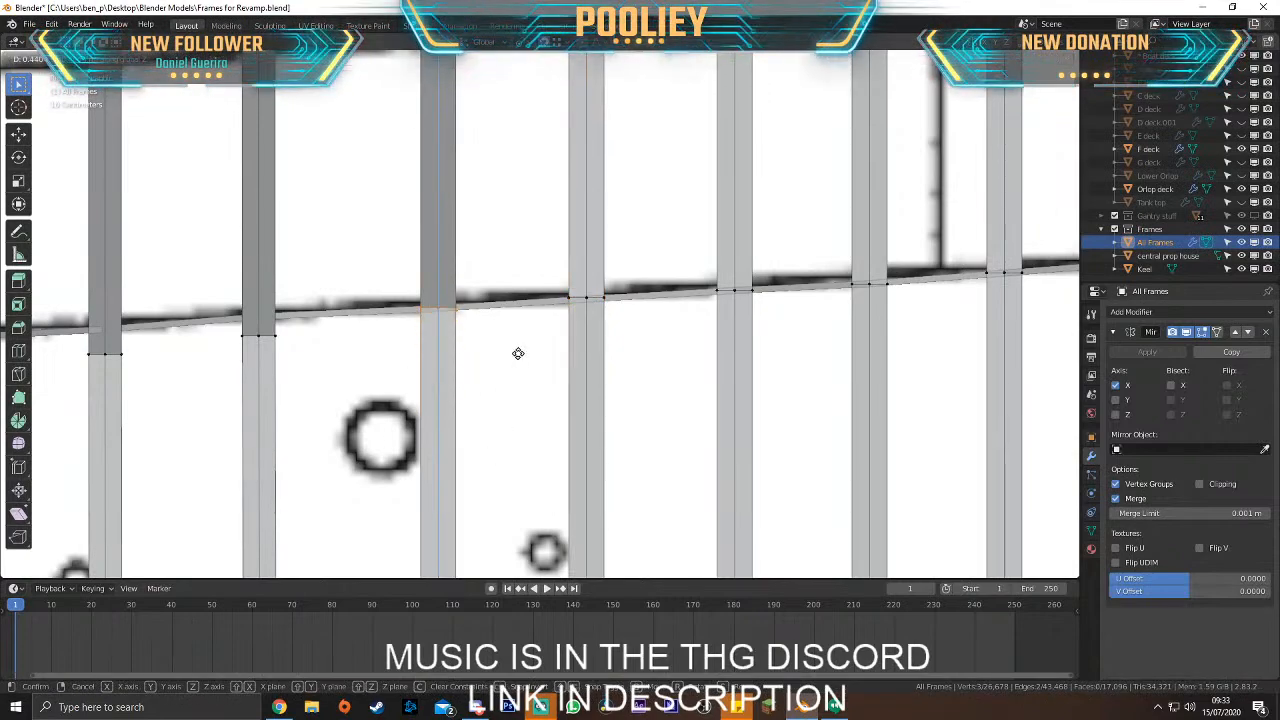
{"action": "left_click", "coordinate": [517, 354]}
Raise the twenty-fourth frame's vertices about 0.07 m to the deck line and move them about -7.58 m along X
{"action": "scroll", "coordinate": [438, 308], "scroll_direction": "down", "scroll_amount": 4}
{"action": "middle_click_drag", "start_coordinate": [438, 338], "coordinate": [602, 326], "text": "shift"}
{"action": "left_click_drag", "start_coordinate": [526, 309], "coordinate": [611, 348]}
{"action": "key", "text": "g"}
{"action": "key", "text": "z"}
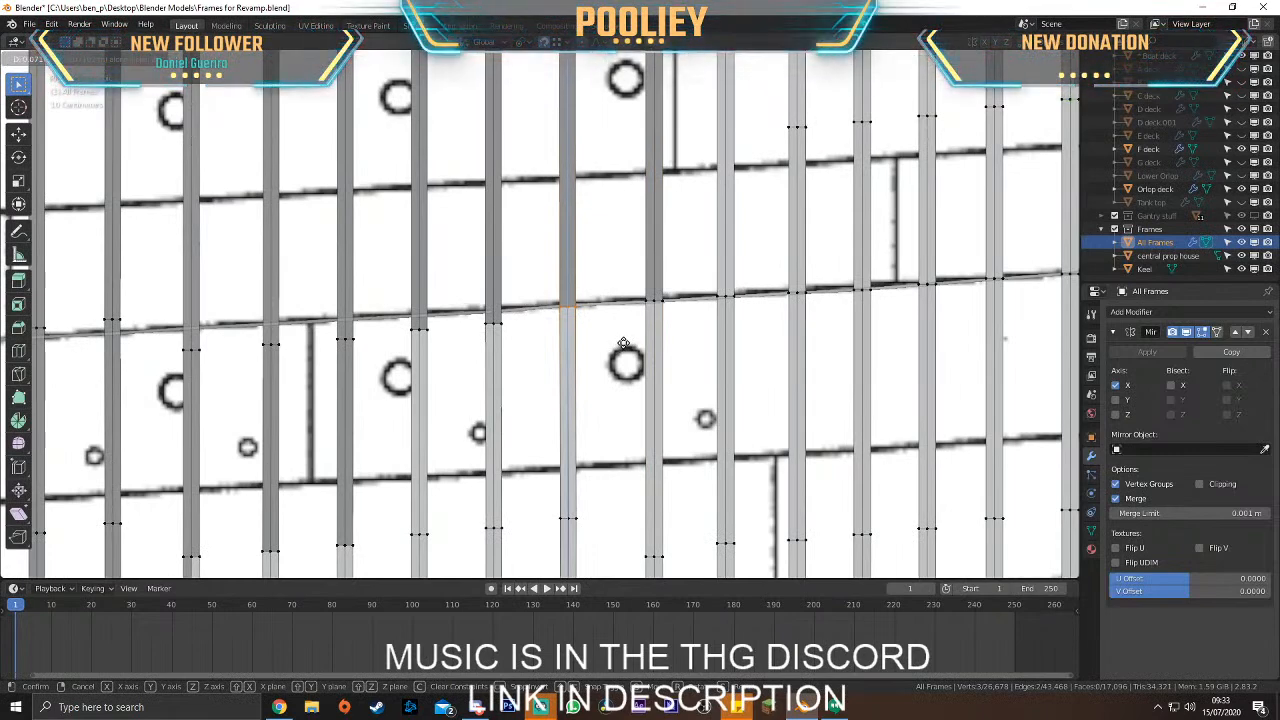
{"action": "left_click", "coordinate": [623, 343]}
{"action": "scroll", "coordinate": [612, 325], "scroll_direction": "up", "scroll_amount": 3}
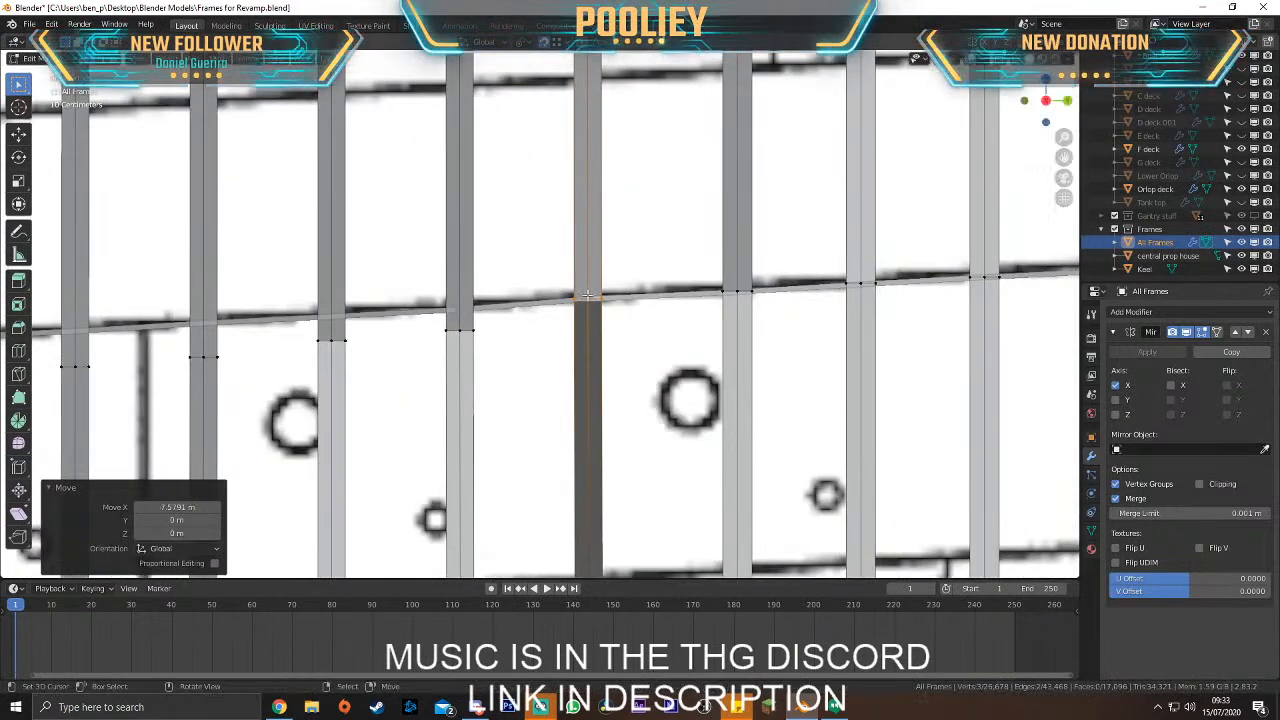
Raise the twenty-fifth frame's vertices along Z to the deck line
{"action": "left_click_drag", "start_coordinate": [490, 357], "coordinate": [491, 358]}
{"action": "key", "text": "g"}
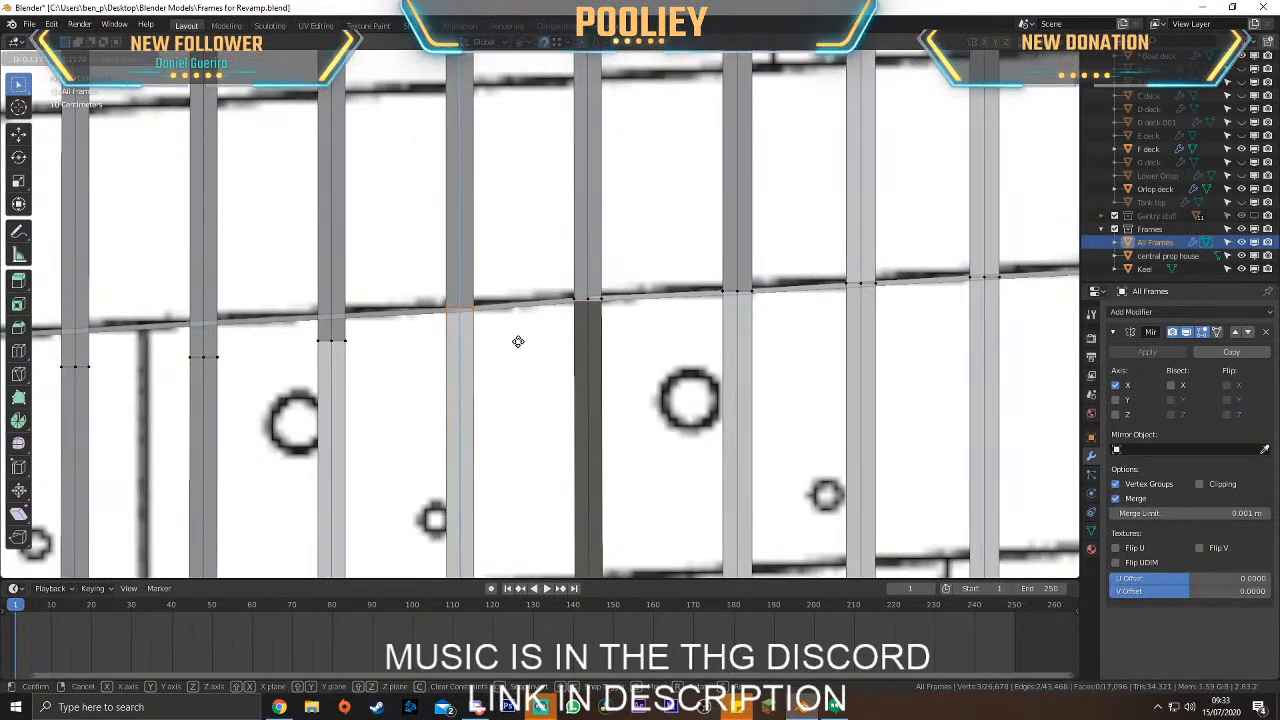
{"action": "left_click", "coordinate": [521, 343]}
Correct the misplaced twenty-fourth frame by moving its deck-line vertices about 7.80 m along X back to the deck's edge
{"action": "left_click_drag", "start_coordinate": [243, 320], "coordinate": [432, 385]}
{"action": "scroll", "coordinate": [432, 385], "scroll_direction": "down", "scroll_amount": 5}
{"action": "scroll", "coordinate": [431, 385], "scroll_direction": "down", "scroll_amount": 3}
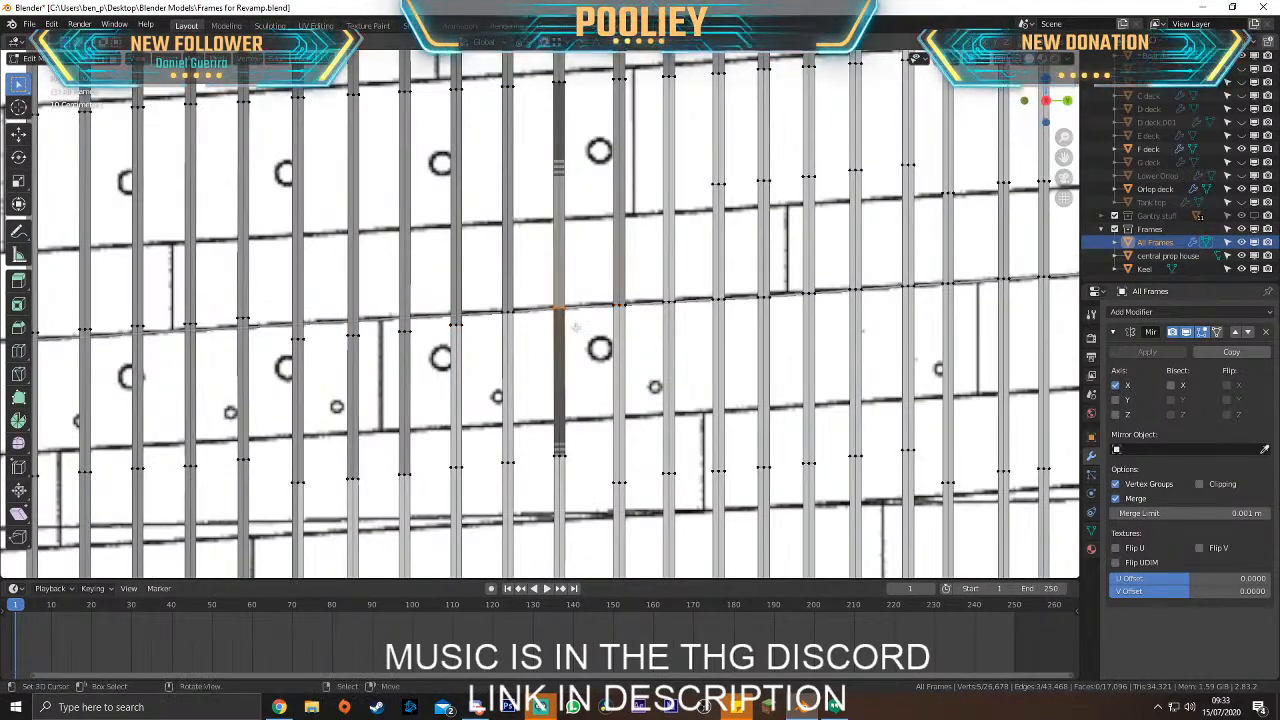
{"action": "middle_click_drag", "start_coordinate": [431, 385], "coordinate": [589, 343]}
{"action": "key", "text": "ctrl+z"}
{"action": "key", "text": "ctrl+z"}
{"action": "key", "text": "ctrl+z"}
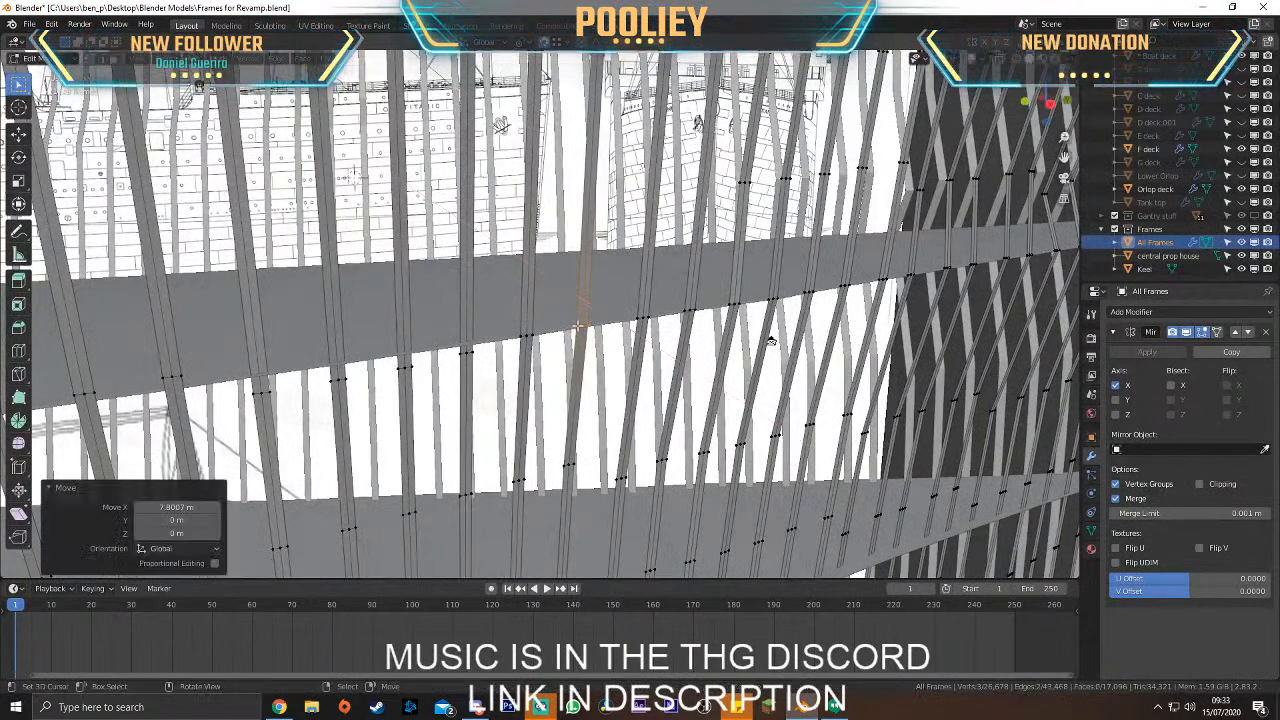
Raise the twenty-sixth frame's vertices about 0.13 m along Z to the deck line and align them to the deck's edge
{"action": "key", "text": "KP_3"}
{"action": "scroll", "coordinate": [515, 305], "scroll_direction": "up", "scroll_amount": 5}
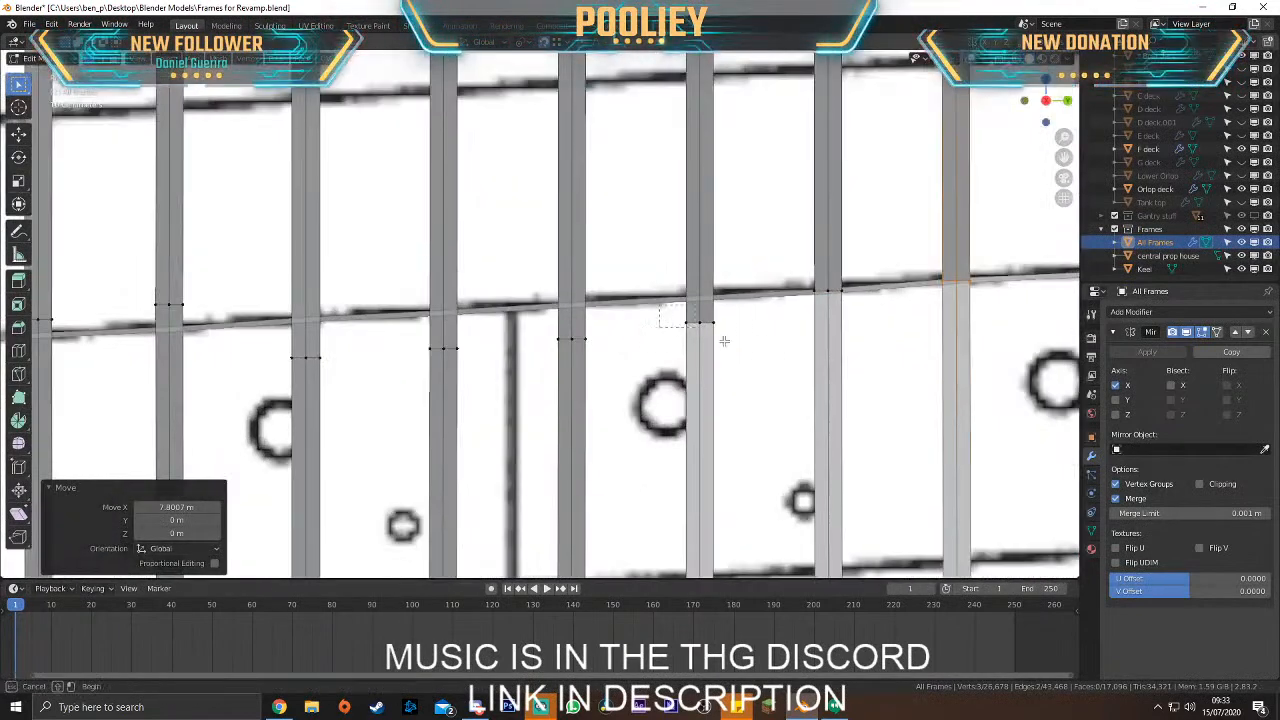
{"action": "key", "text": "g"}
{"action": "left_click", "coordinate": [788, 336]}
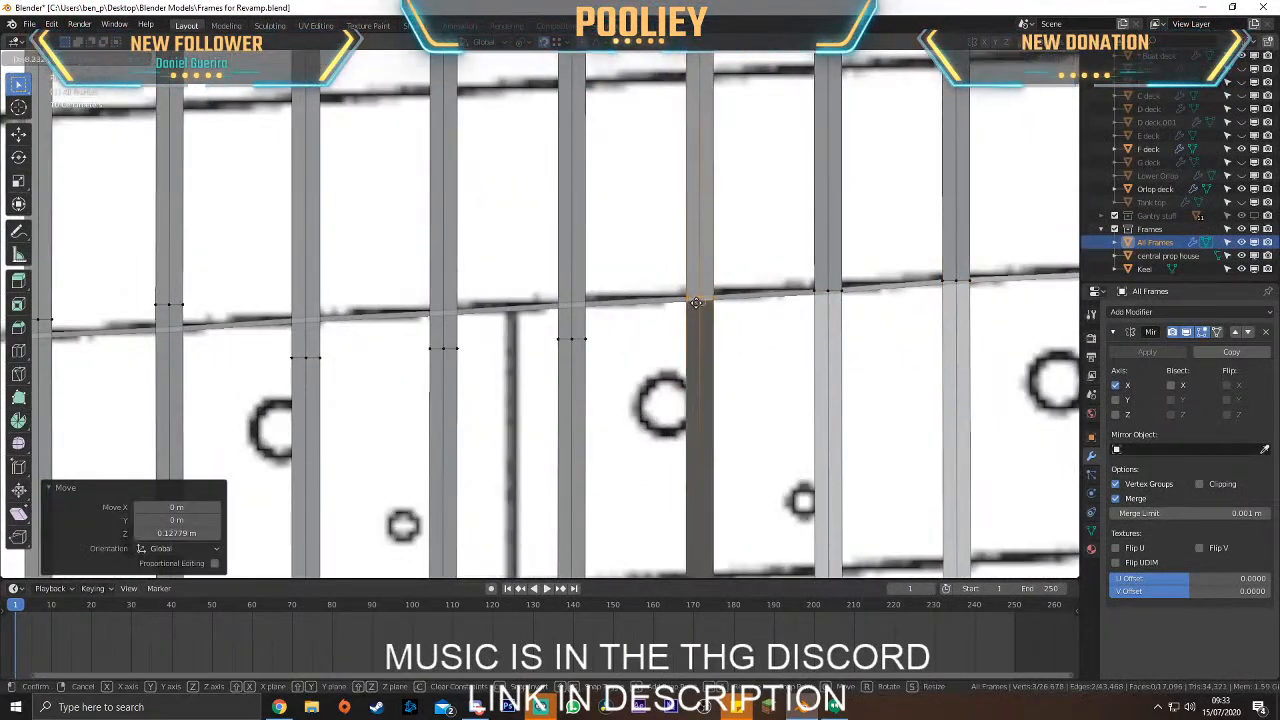
Raise the twenty-seventh frame's vertices to the deck line and shift them about 0.09 m along X to the deck's edge
{"action": "left_click_drag", "start_coordinate": [536, 308], "coordinate": [597, 362]}
{"action": "key", "text": "g"}
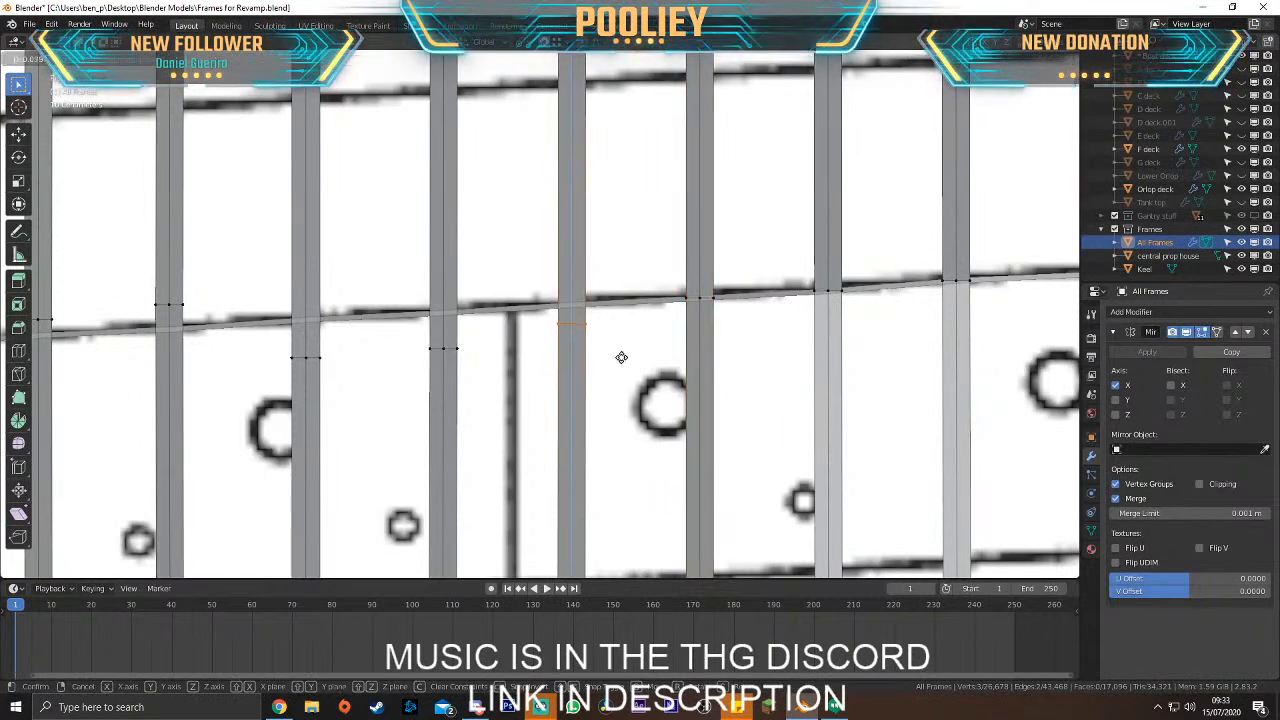
{"action": "left_click", "coordinate": [629, 339]}
{"action": "key", "text": "g"}
{"action": "key", "text": "x"}
{"action": "left_click", "coordinate": [574, 302]}
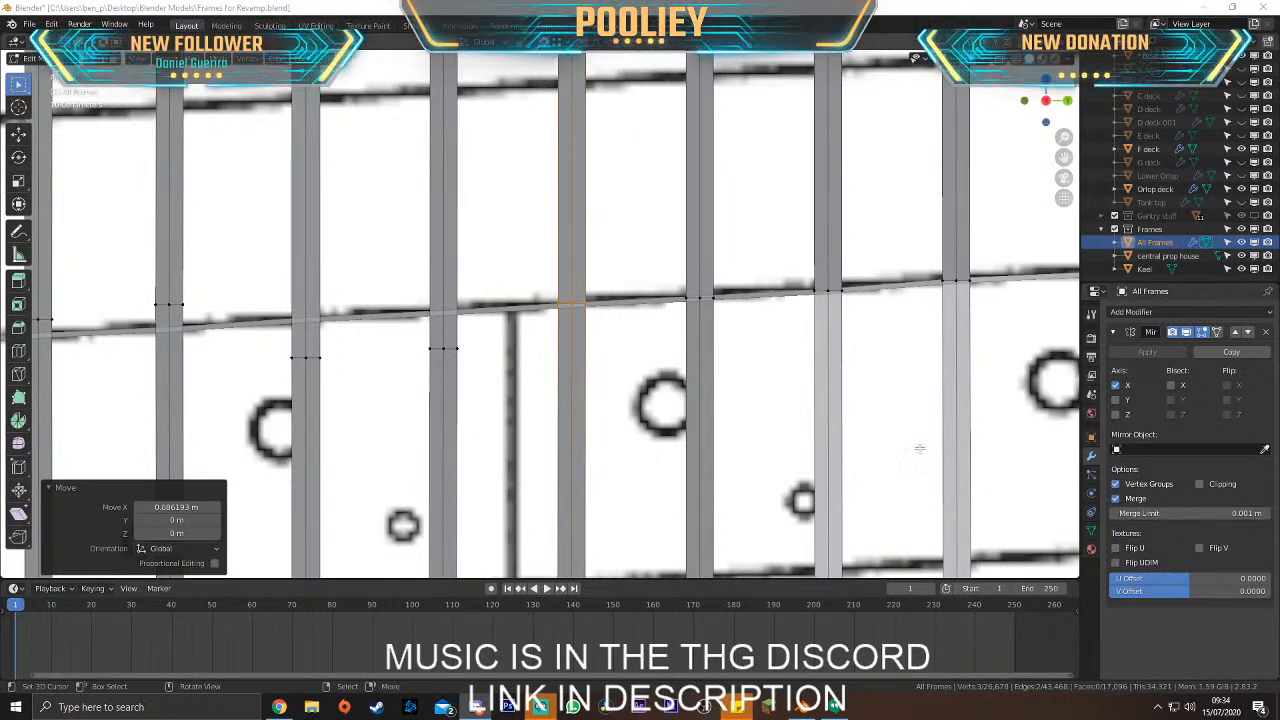
Raise the twenty-eighth frame's vertices to the deck line and shift them about 0.07 m along X to the deck's edge
{"action": "left_click_drag", "start_coordinate": [425, 323], "coordinate": [477, 369]}
{"action": "key", "text": "g"}
{"action": "key", "text": "z"}
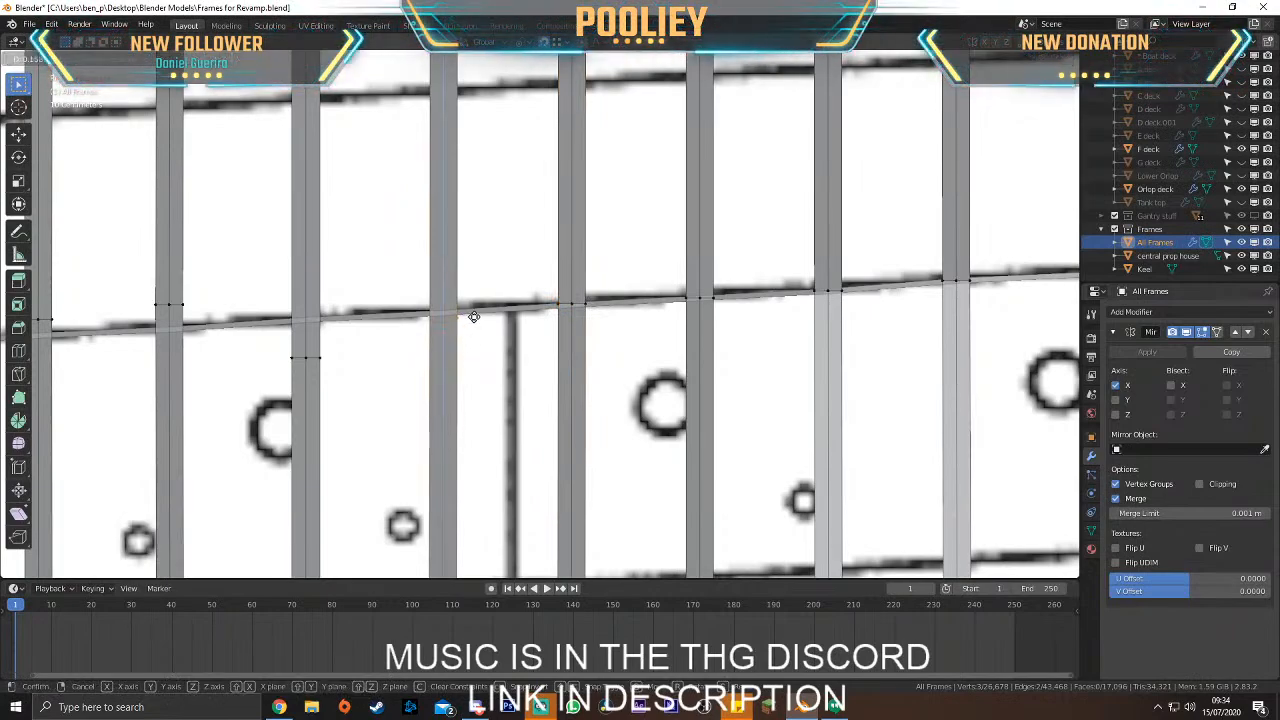
{"action": "left_click", "coordinate": [477, 313]}
{"action": "key", "text": "g"}
{"action": "key", "text": "x"}
{"action": "left_click", "coordinate": [477, 313]}
Raise the twenty-ninth frame's vertices about 0.20 m along Z to the deck line
{"action": "scroll", "coordinate": [477, 313], "scroll_direction": "down", "scroll_amount": 3}
{"action": "middle_click_drag", "start_coordinate": [477, 313], "coordinate": [601, 340]}
{"action": "key", "text": "KP_1"}
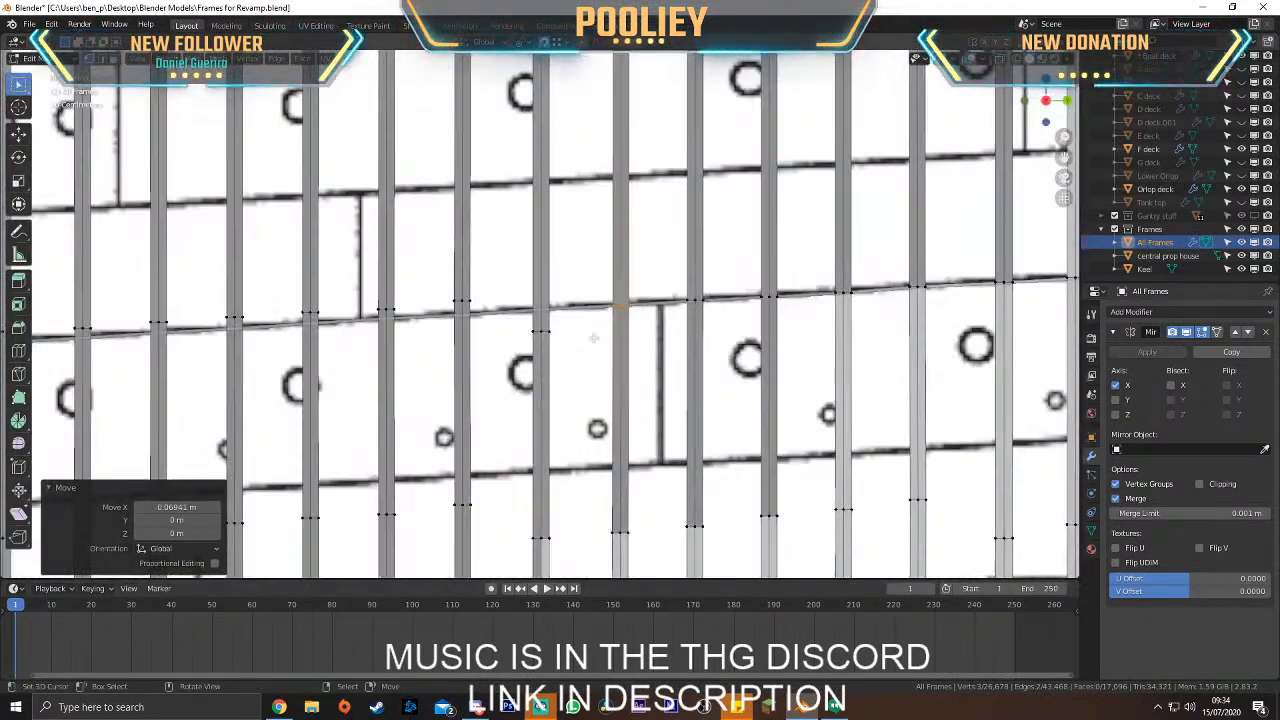
{"action": "scroll", "coordinate": [595, 350], "scroll_direction": "up", "scroll_amount": 5}
{"action": "key", "text": "g"}
{"action": "left_click", "coordinate": [605, 314]}
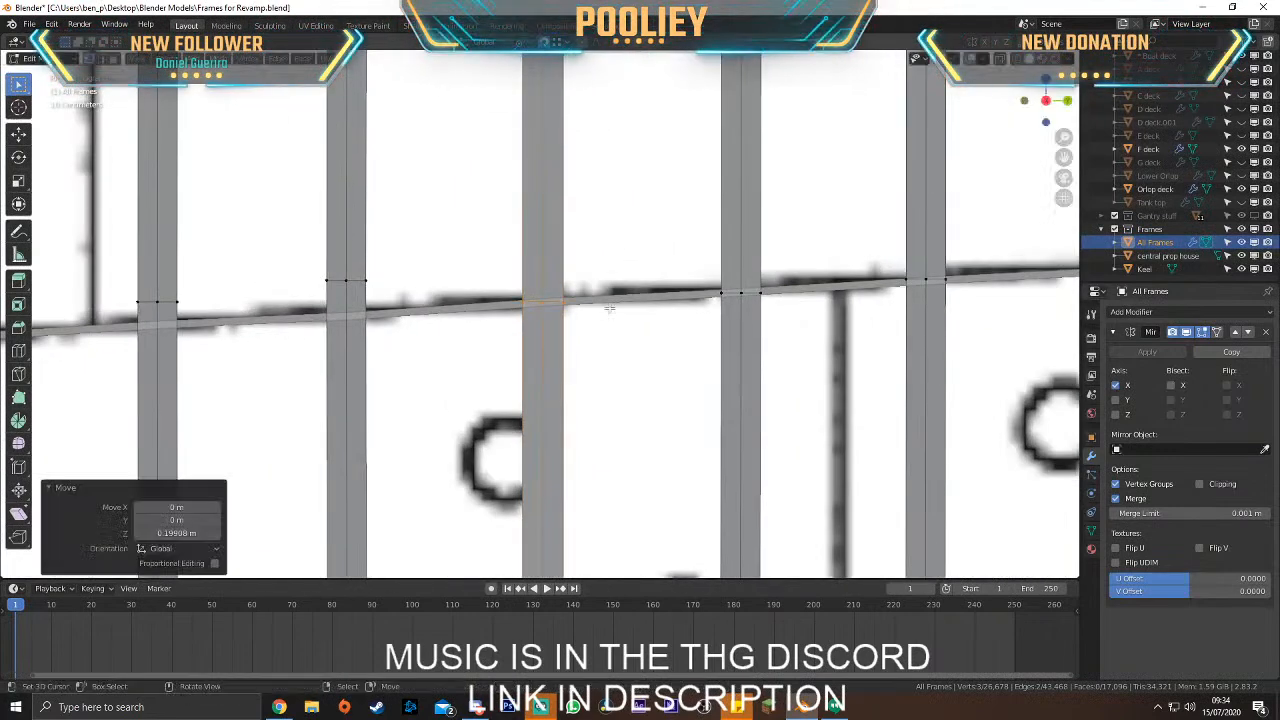
{"action": "key", "text": "ctrl+z"}
Lower the thirtieth frame's vertices to the deck line and shift them about -0.09 m along X to the deck's edge
{"action": "key", "text": "g"}
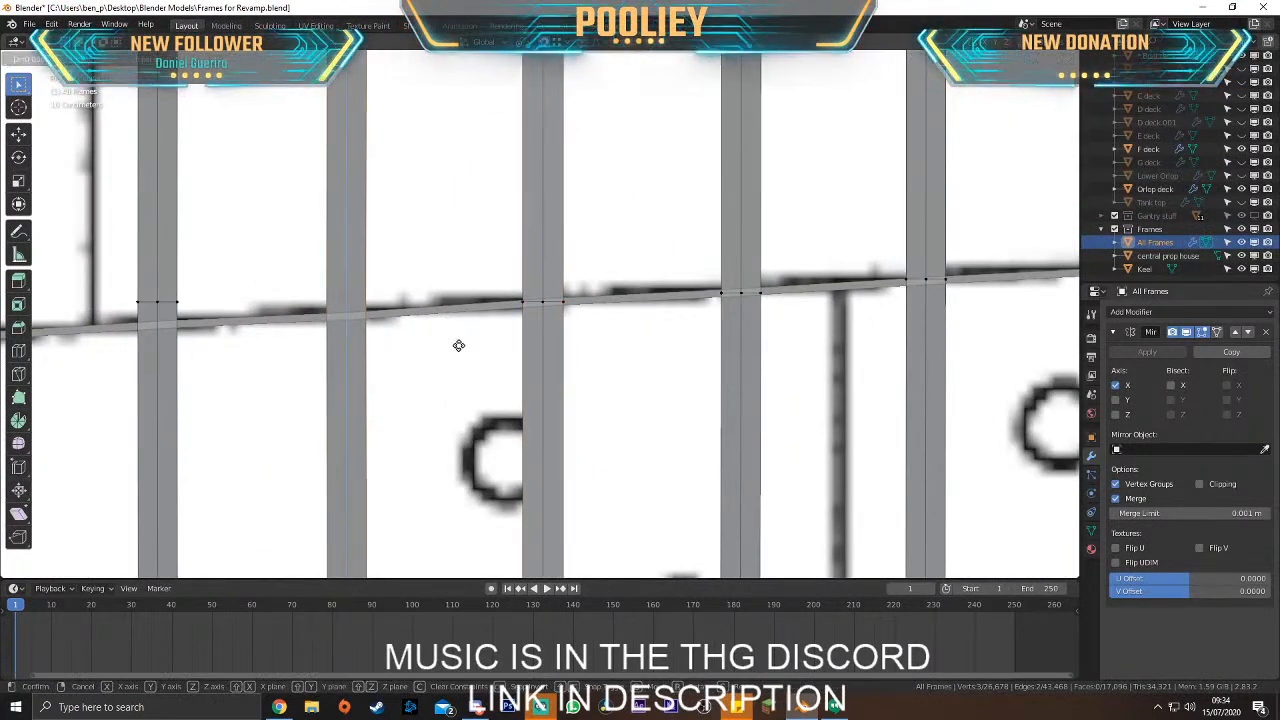
{"action": "left_click", "coordinate": [461, 349]}
{"action": "key", "text": "g"}
{"action": "key", "text": "x"}
{"action": "left_click", "coordinate": [360, 315]}
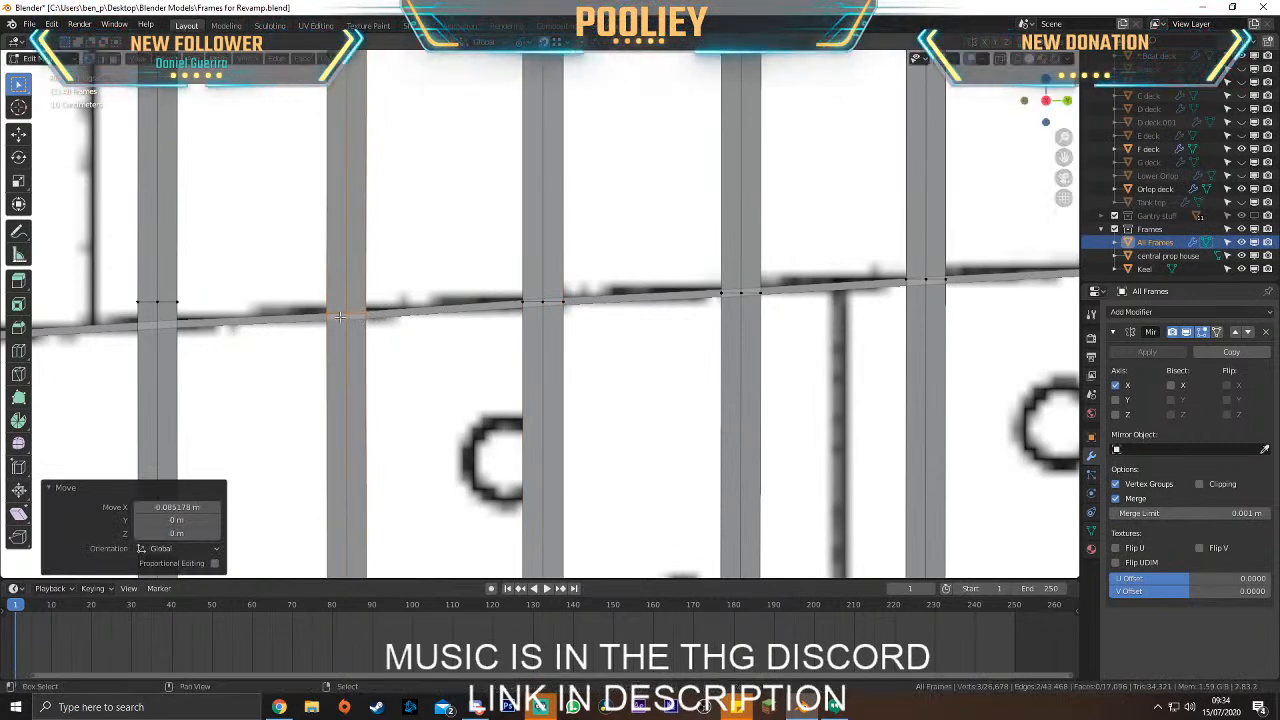
Lower the thirty-first frame's vertices along Z to the deck line
{"action": "middle_click_drag", "start_coordinate": [360, 315], "coordinate": [728, 358], "text": "shift"}
{"action": "left_click", "coordinate": [555, 335]}
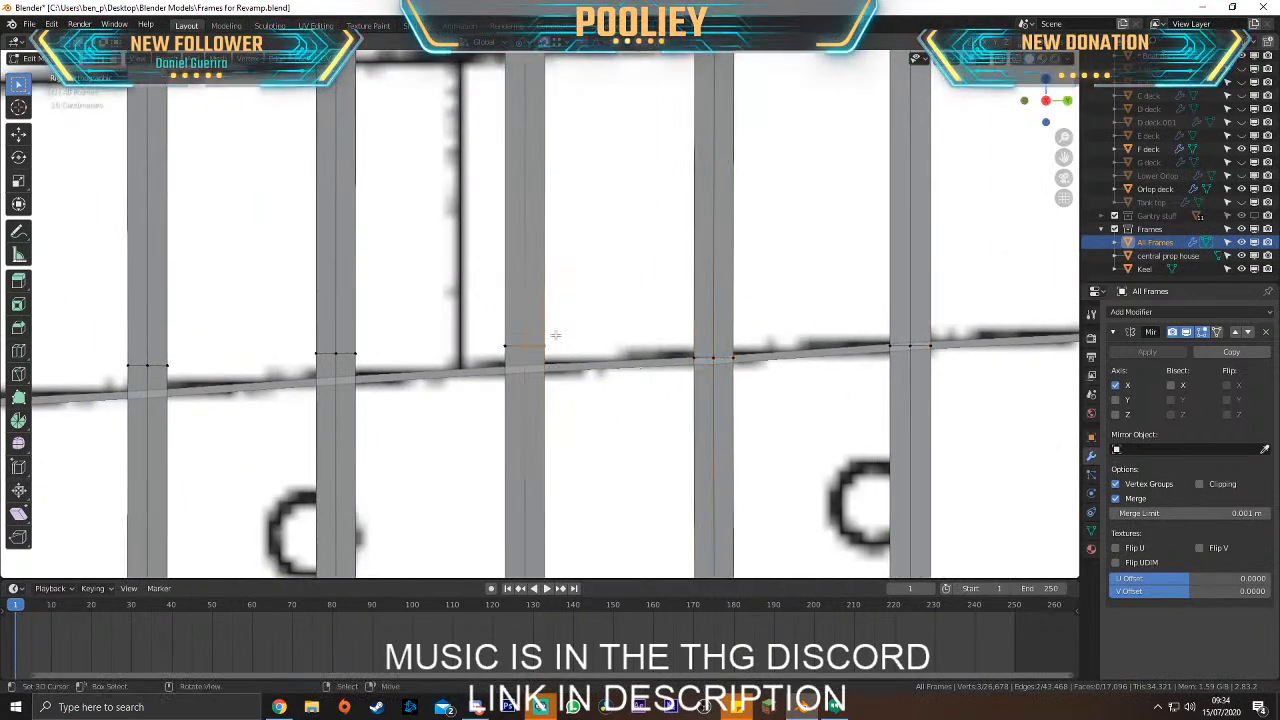
{"action": "left_click", "coordinate": [640, 408]}
Lower the thirty-second frame's vertices to the deck line and shift them about -0.11 m along X to the deck's edge
{"action": "left_click_drag", "start_coordinate": [300, 330], "coordinate": [420, 383]}
{"action": "key", "text": "g"}
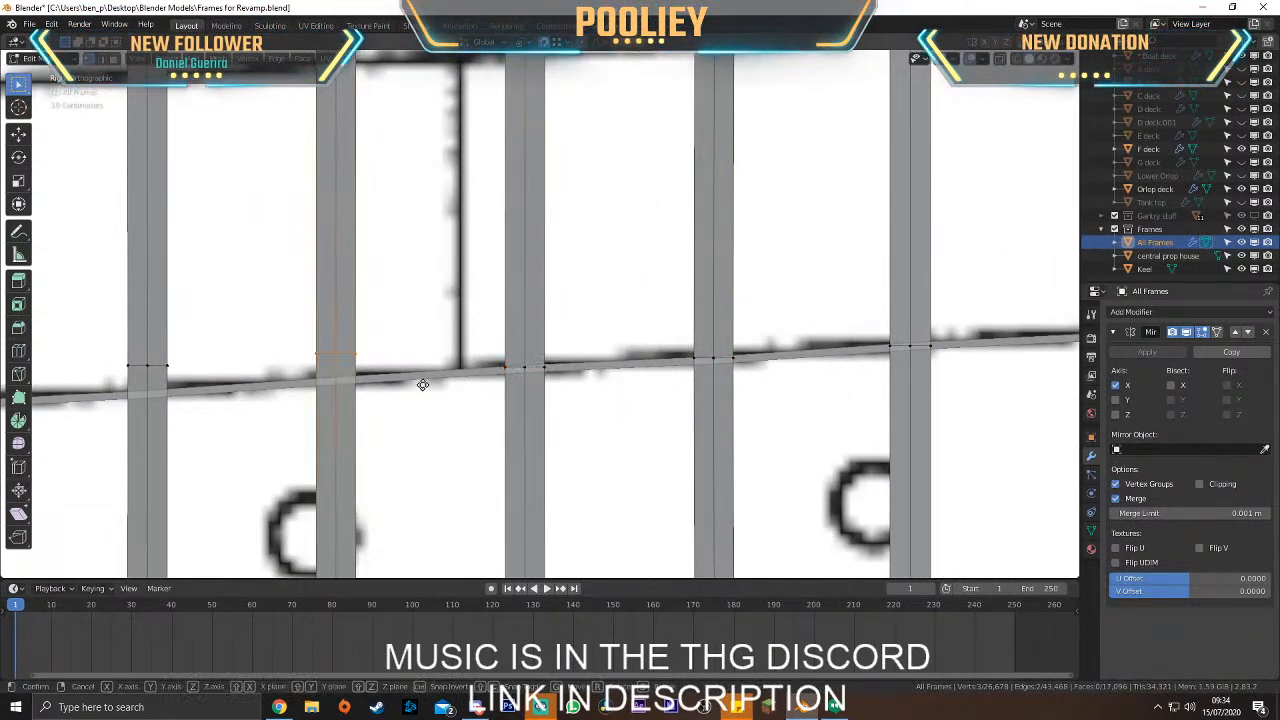
{"action": "key", "text": "z"}
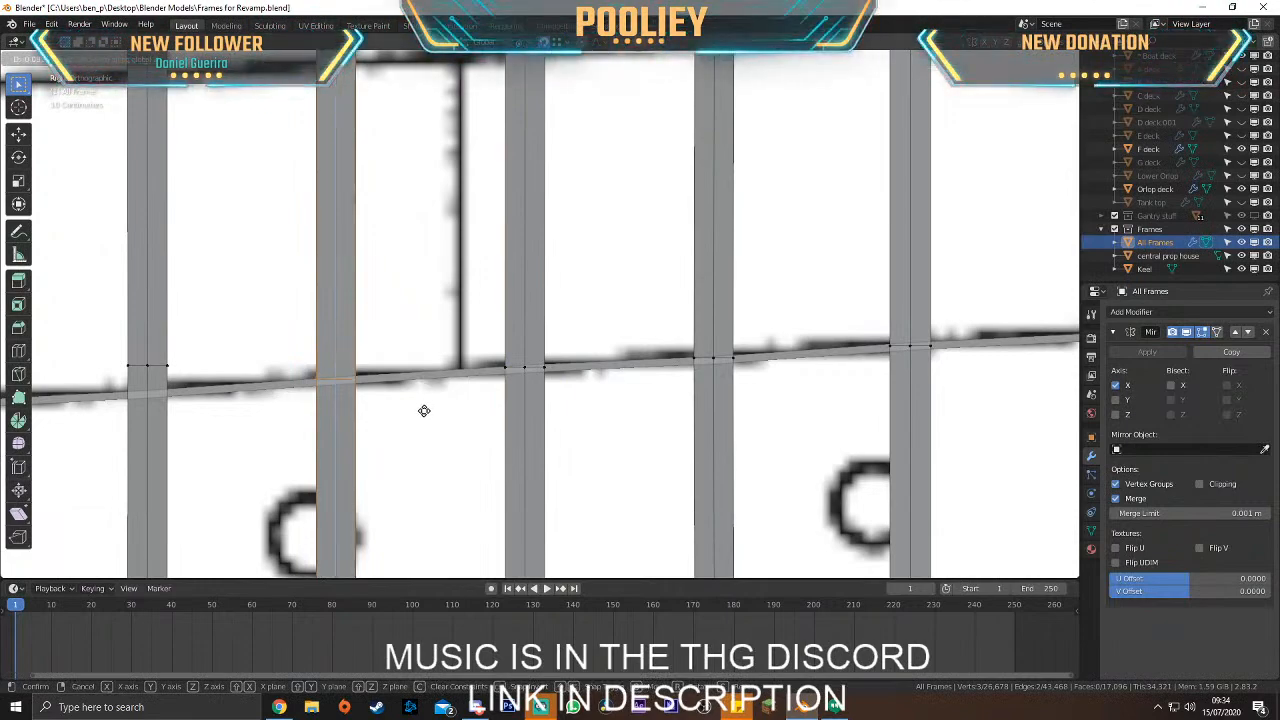
{"action": "left_click", "coordinate": [424, 411]}
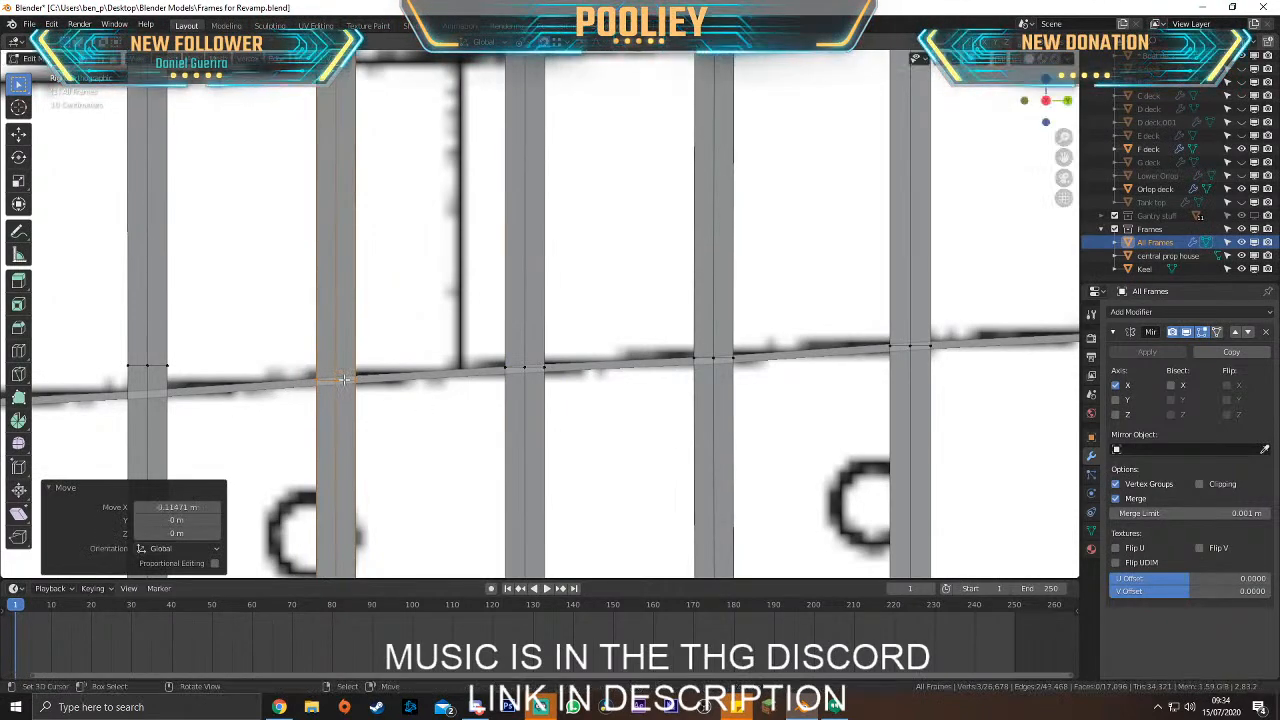
Lower the thirty-third frame's vertices about 0.11 m along Z to the deck line and shift them along X to the deck's edge
{"action": "scroll", "coordinate": [466, 378], "scroll_direction": "down", "scroll_amount": 4}
{"action": "middle_click_drag", "start_coordinate": [466, 378], "coordinate": [566, 386], "text": "shift"}
{"action": "key", "text": "g"}
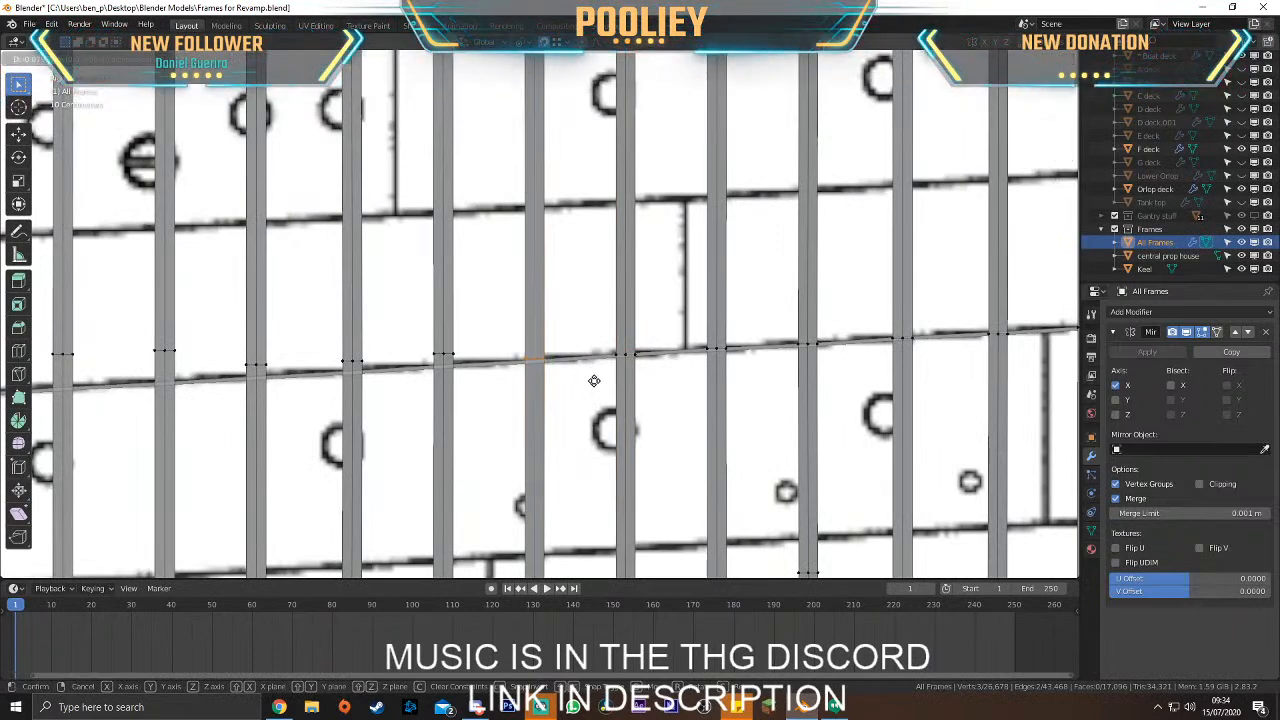
{"action": "left_click", "coordinate": [596, 384]}
{"action": "scroll", "coordinate": [557, 358], "scroll_direction": "up", "scroll_amount": 5}
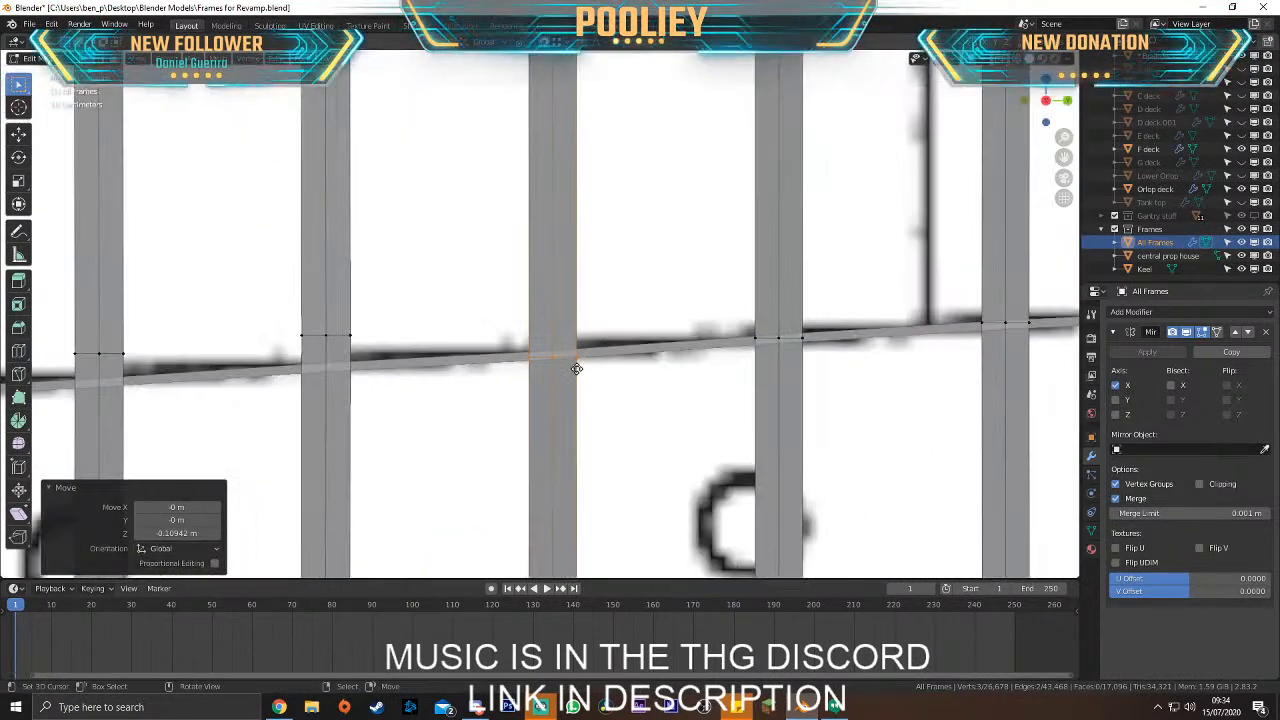
{"action": "left_click", "coordinate": [557, 357]}
Lower the thirty-fourth frame's vertices to the deck line and shift them about -0.17 m along X to the deck's edge
{"action": "left_click_drag", "start_coordinate": [292, 318], "coordinate": [369, 357]}
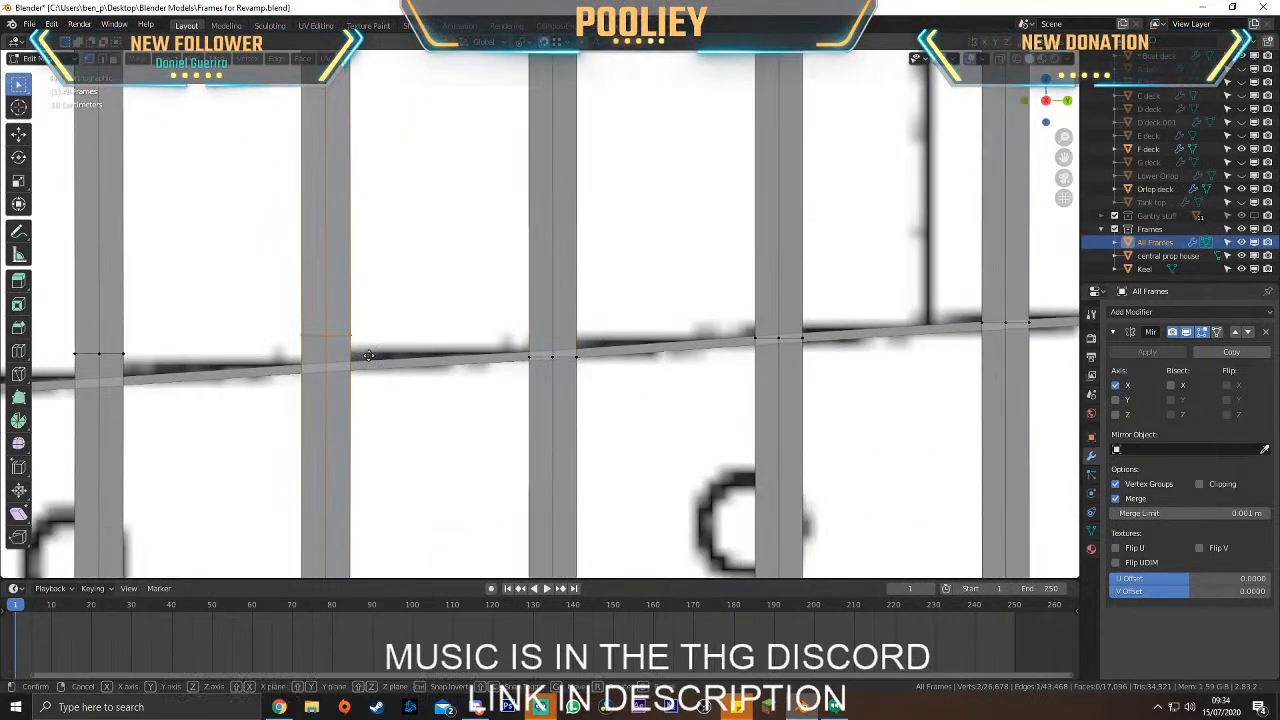
{"action": "key", "text": "g"}
{"action": "key", "text": "z"}
{"action": "left_click", "coordinate": [384, 387]}
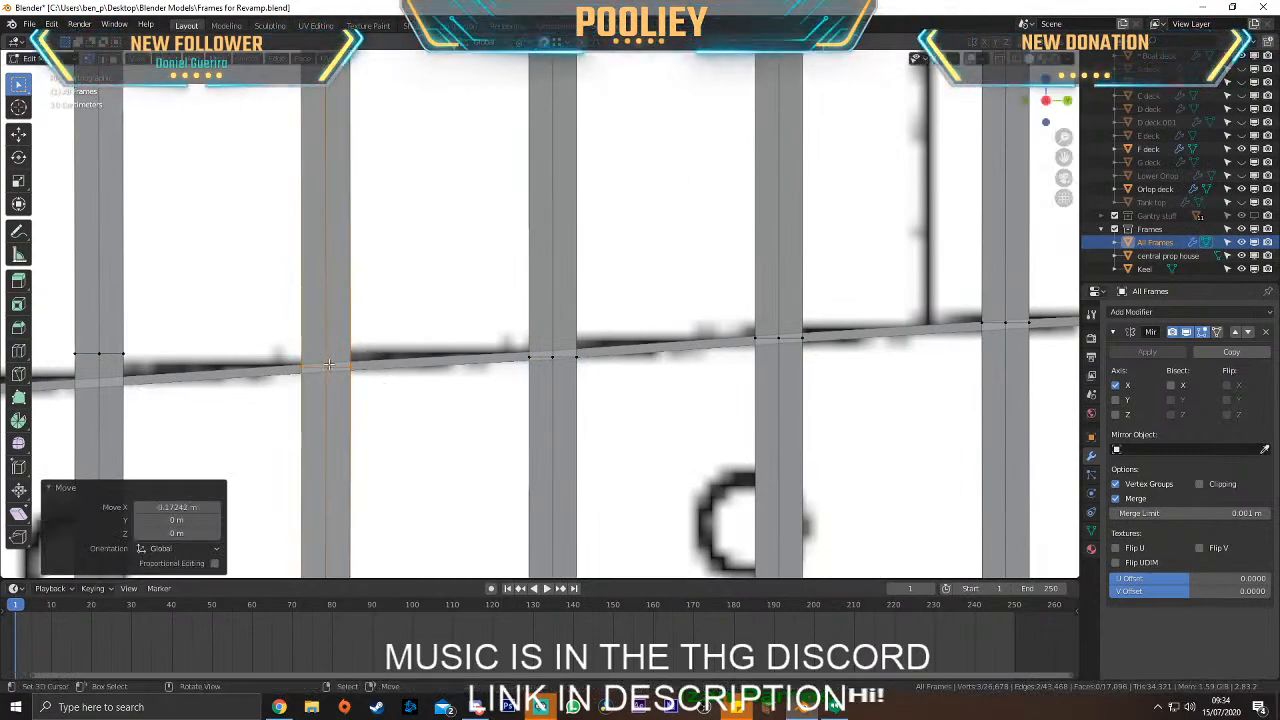
Lower the thirty-fifth and thirty-sixth frames' vertices to the deck line and shift the thirty-sixth's along X to the deck's edge
{"action": "scroll", "coordinate": [384, 387], "scroll_direction": "down", "scroll_amount": 6}
{"action": "middle_click_drag", "start_coordinate": [384, 387], "coordinate": [427, 340]}
{"action": "scroll", "coordinate": [665, 352], "scroll_direction": "up", "scroll_amount": 8}
{"action": "scroll", "coordinate": [427, 340], "scroll_direction": "up", "scroll_amount": 5}
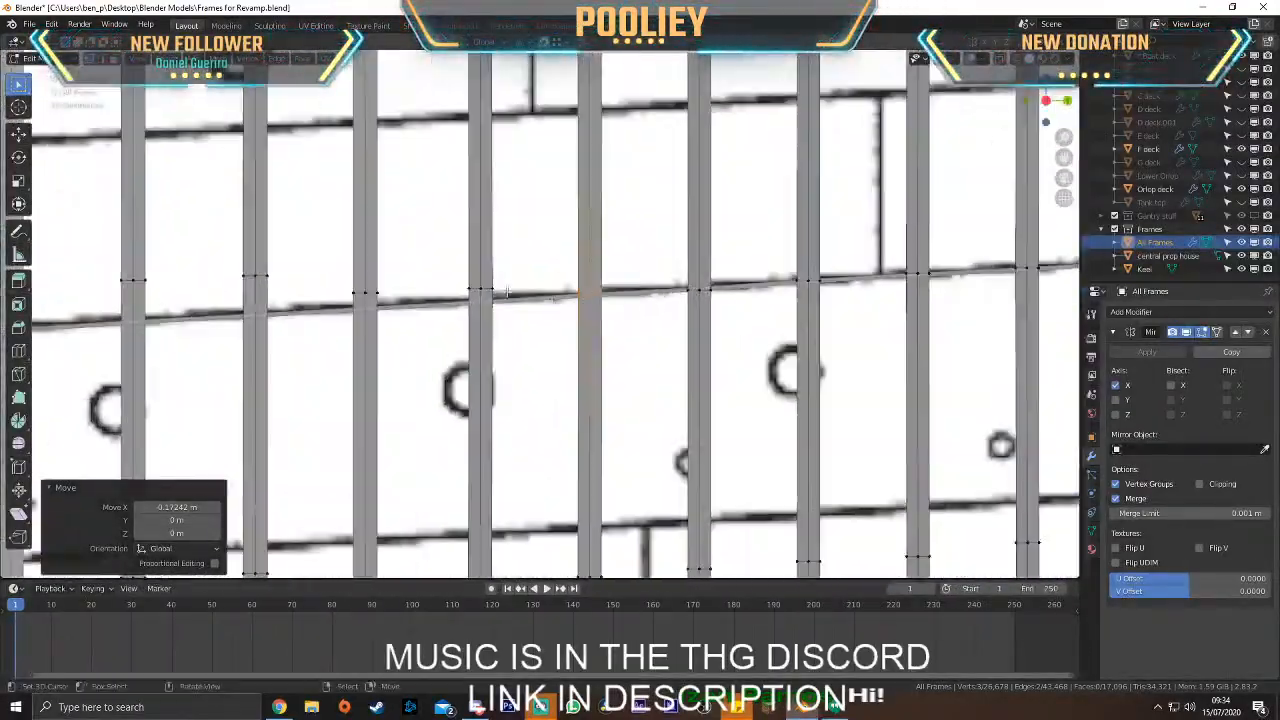
{"action": "key", "text": "g"}
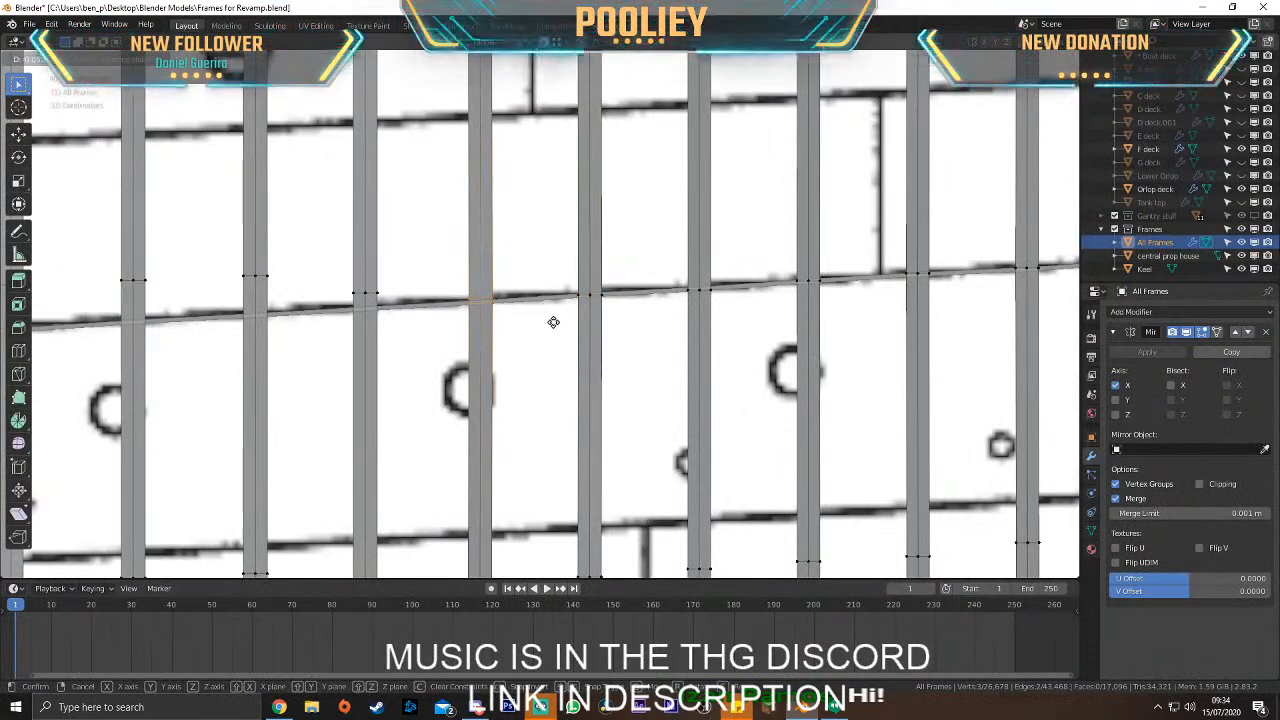
{"action": "left_click", "coordinate": [428, 327]}
{"action": "key", "text": "g"}
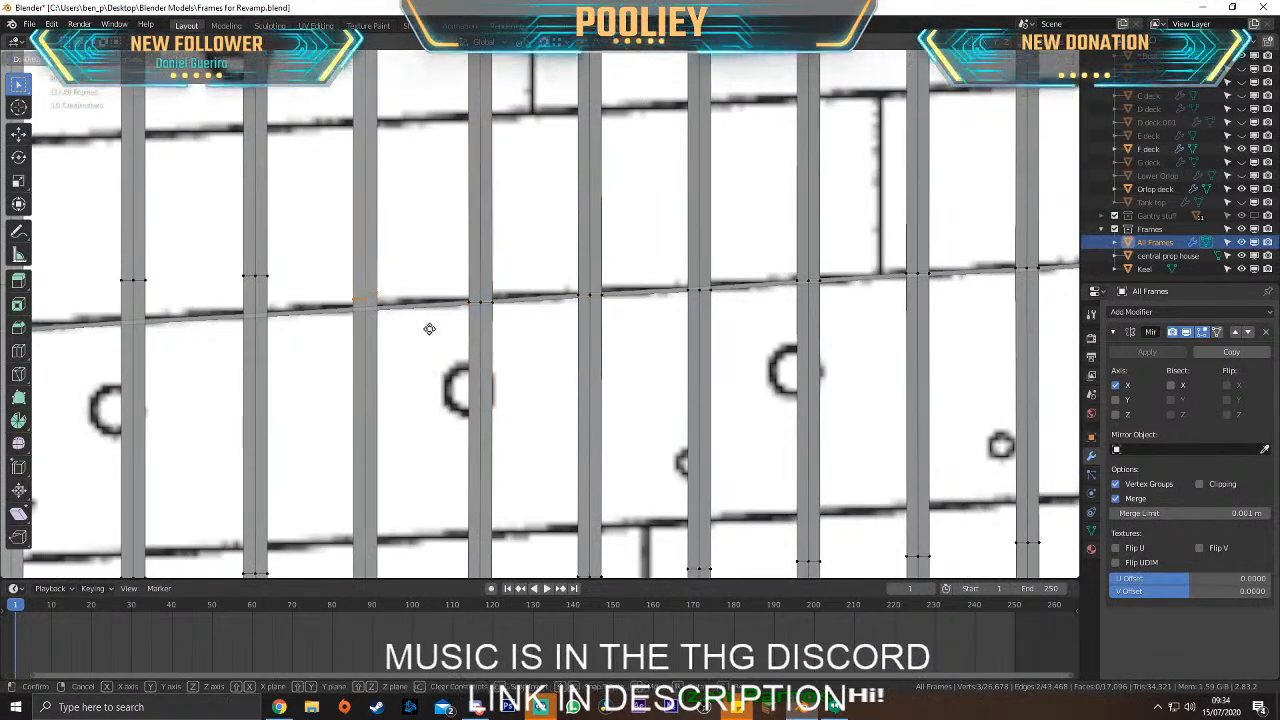
{"action": "left_click", "coordinate": [434, 337]}
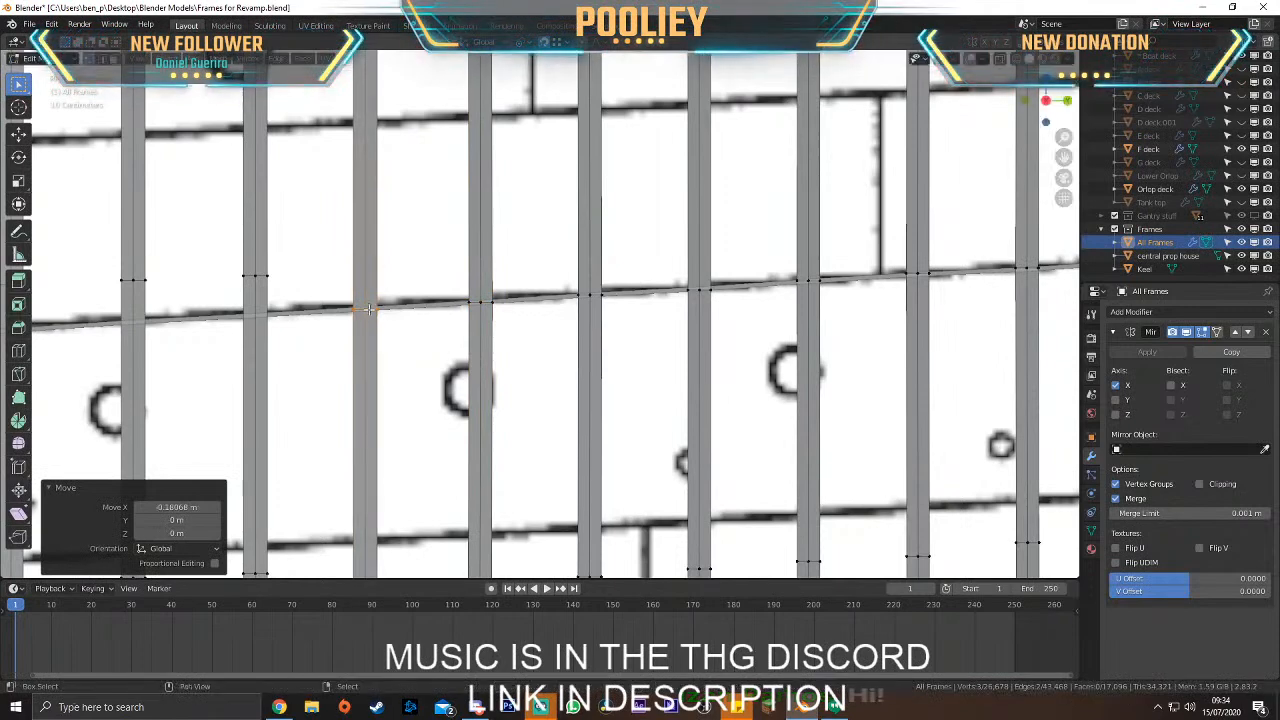
Lower the thirty-seventh frame's vertices along Z to the deck line
{"action": "scroll", "coordinate": [763, 323], "scroll_direction": "up", "scroll_amount": 2}
{"action": "scroll", "coordinate": [763, 323], "scroll_direction": "up", "scroll_amount": 2}
{"action": "key", "text": "g"}
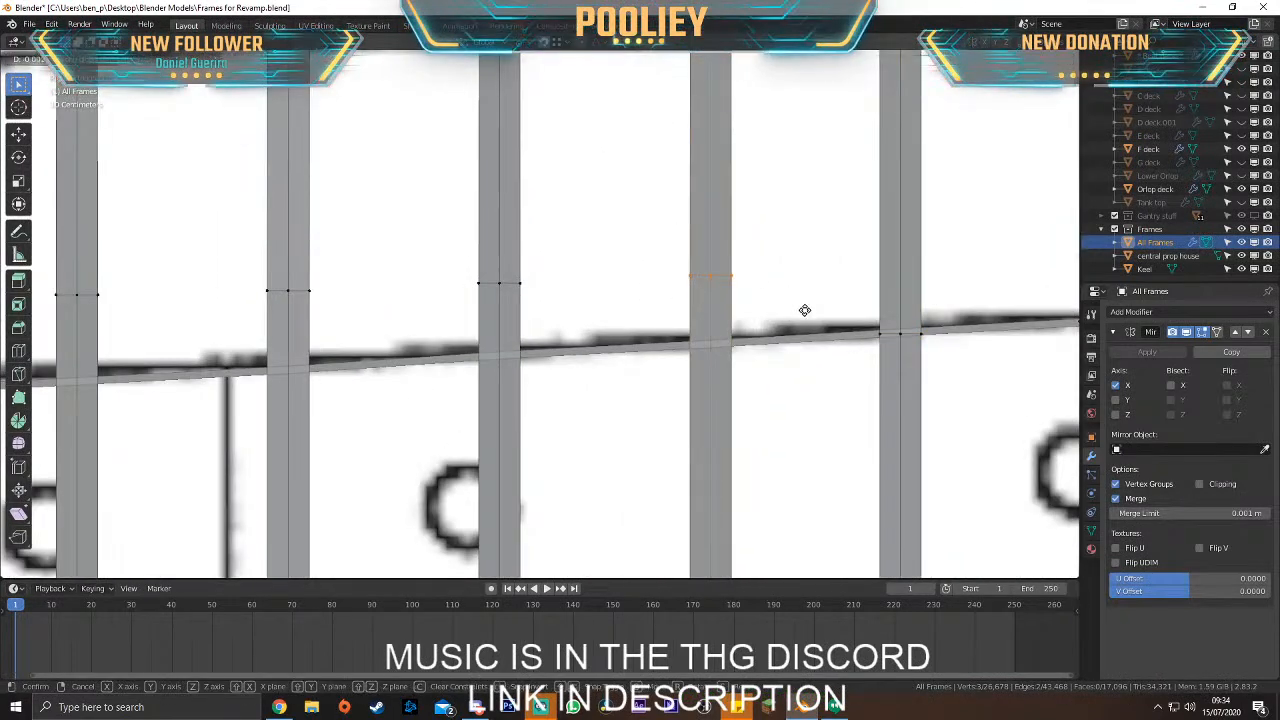
{"action": "left_click", "coordinate": [803, 376]}
Lower the thirty-eighth frame's vertices about 0.25 m along Z to the deck line and shift them along X to the deck's edge
{"action": "left_click_drag", "start_coordinate": [423, 263], "coordinate": [610, 333]}
{"action": "key", "text": "g"}
{"action": "key", "text": "z"}
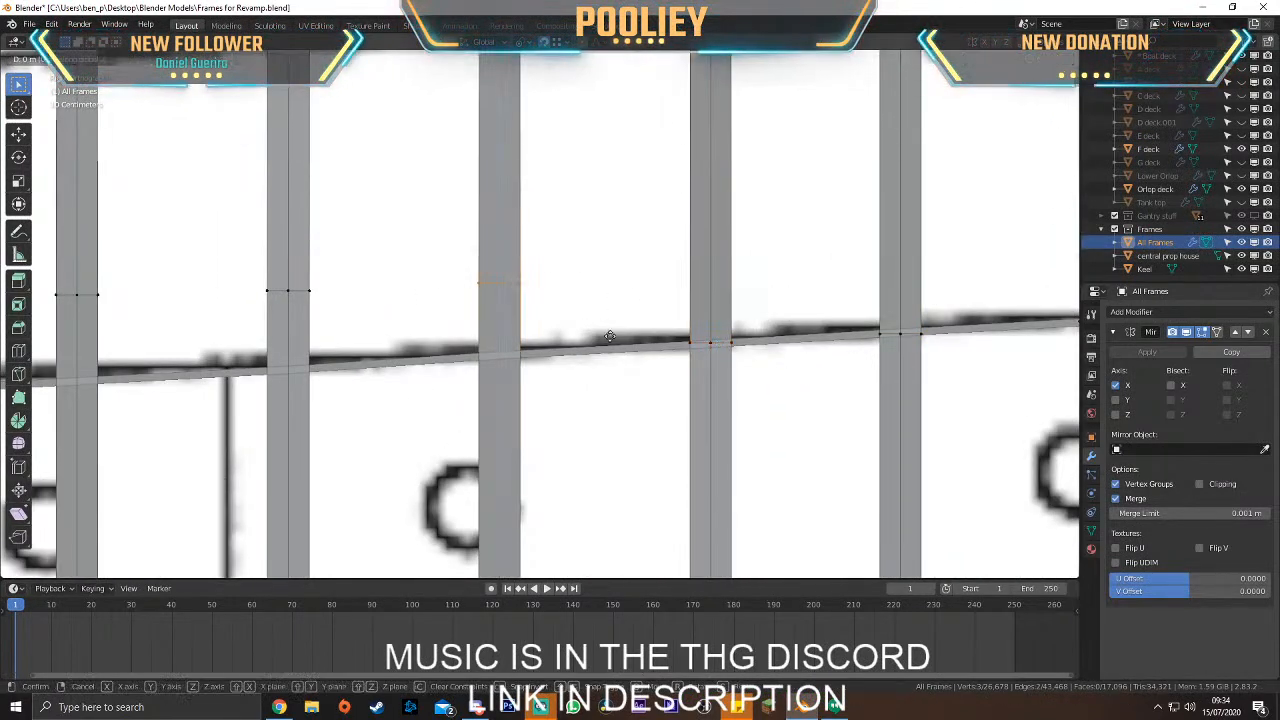
{"action": "left_click", "coordinate": [619, 404]}
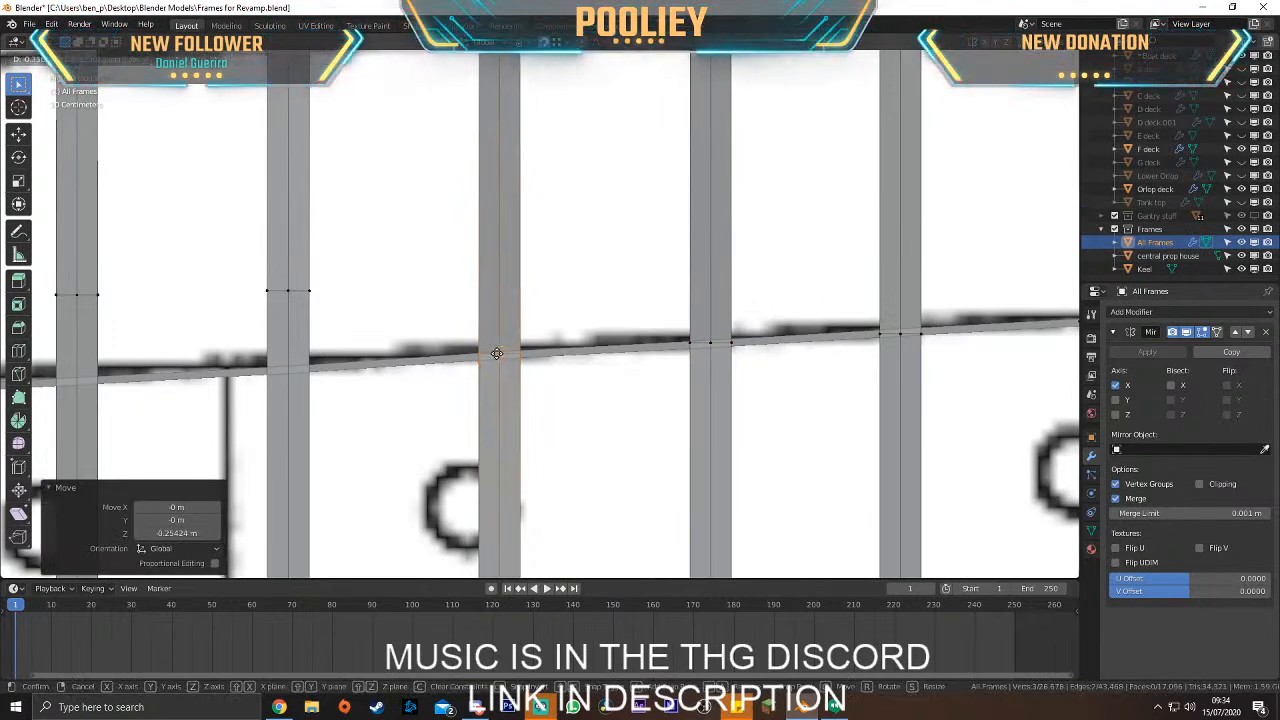
Lower the thirty-ninth frame's vertices to the deck line and shift them about -0.42 m along X to the deck's edge
{"action": "left_click_drag", "start_coordinate": [234, 230], "coordinate": [314, 298]}
{"action": "key", "text": "g"}
{"action": "key", "text": "z"}
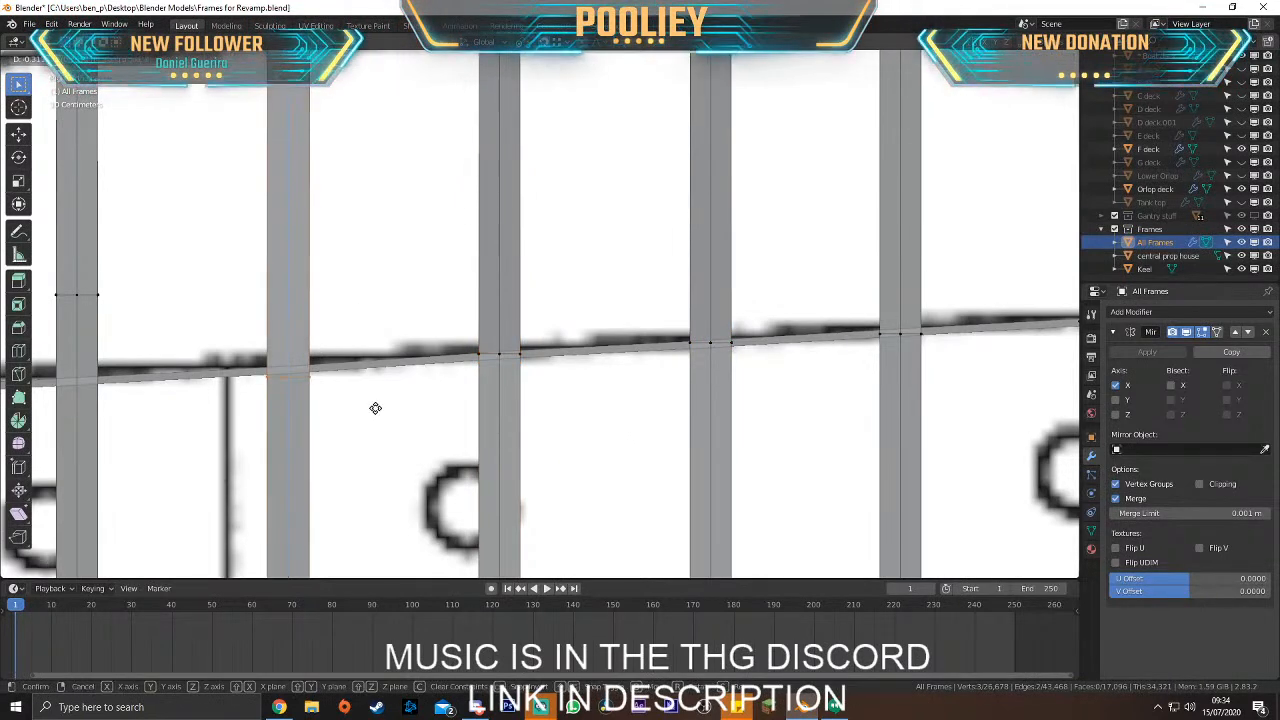
{"action": "left_click", "coordinate": [382, 401]}
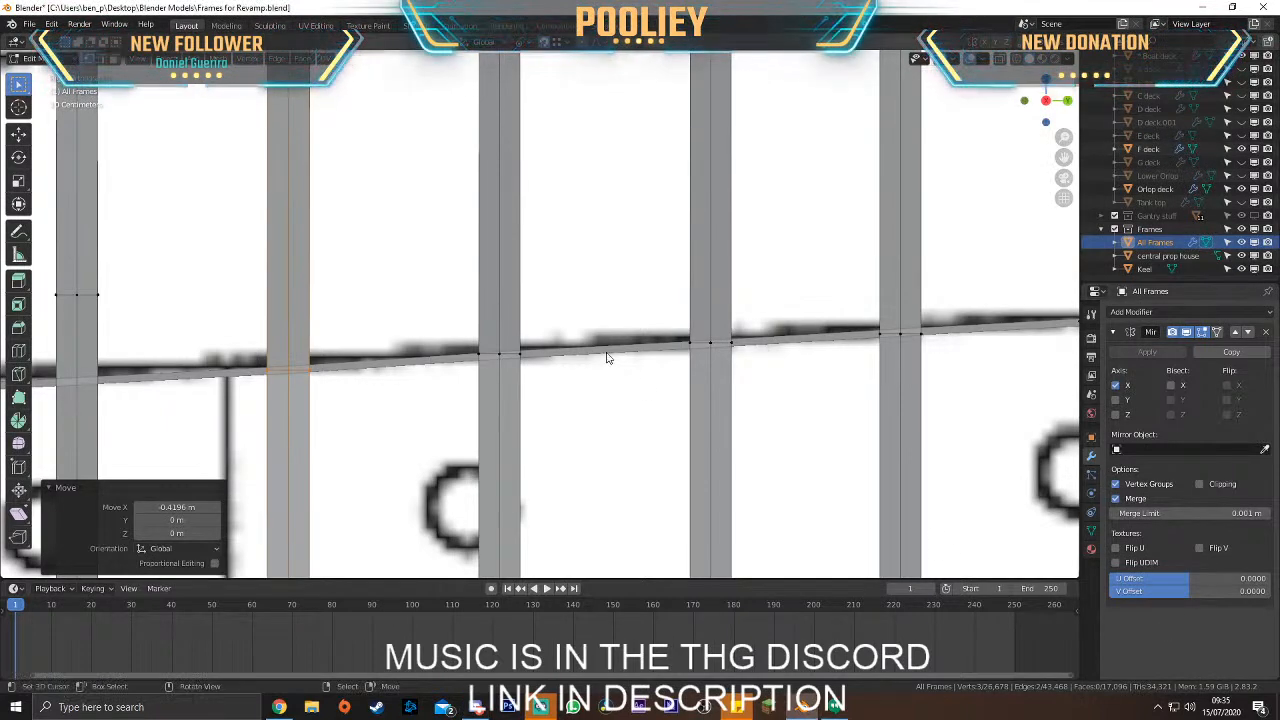
Lower the fortieth frame's vertices about 0.31 m along Z to the deck line and shift them along X to the deck's edge
{"action": "scroll", "coordinate": [617, 366], "scroll_direction": "down", "scroll_amount": 3}
{"action": "middle_click_drag", "start_coordinate": [408, 295], "coordinate": [565, 287], "text": "shift"}
{"action": "left_click_drag", "start_coordinate": [565, 287], "coordinate": [630, 325]}
{"action": "scroll", "coordinate": [637, 329], "scroll_direction": "up", "scroll_amount": 2}
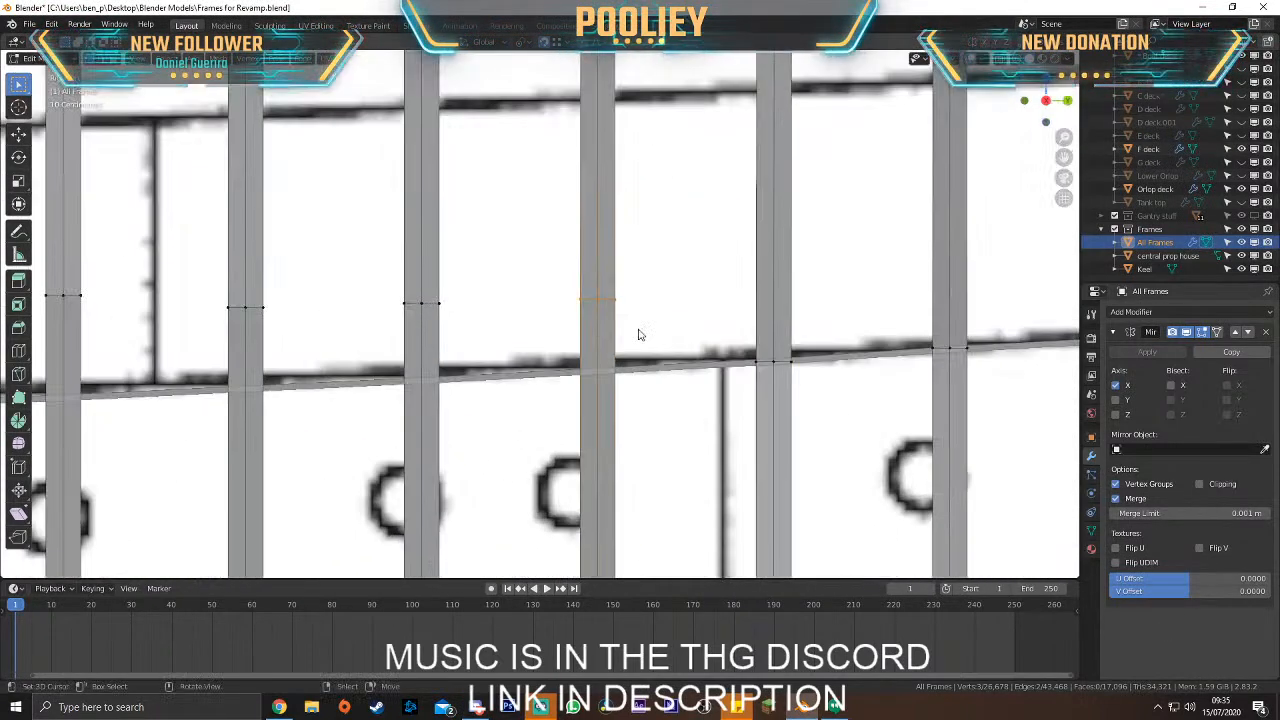
{"action": "key", "text": "g"}
{"action": "key", "text": "z"}
{"action": "left_click", "coordinate": [653, 401]}
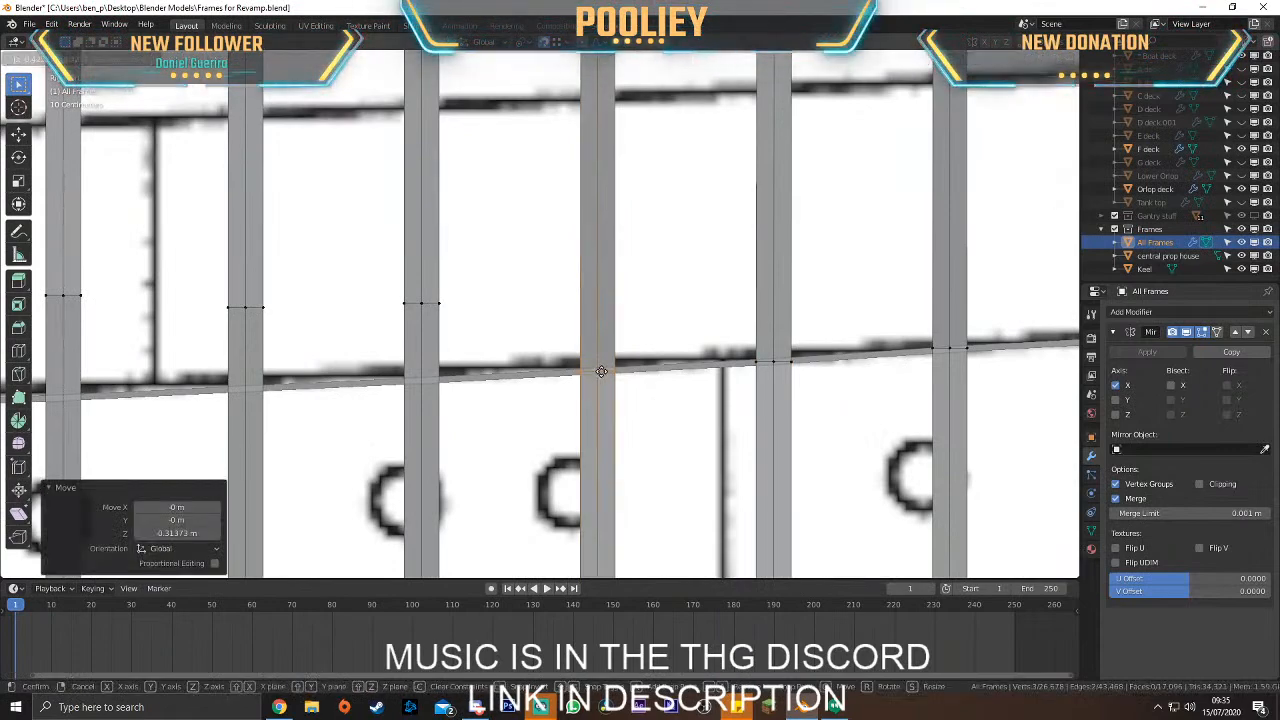
Lower the forty-first frame's vertices about 0.33 m along Z to the deck line and shift them along X to the deck's edge
{"action": "middle_click_drag", "start_coordinate": [585, 371], "coordinate": [631, 376], "text": "shift"}
{"action": "key", "text": "g"}
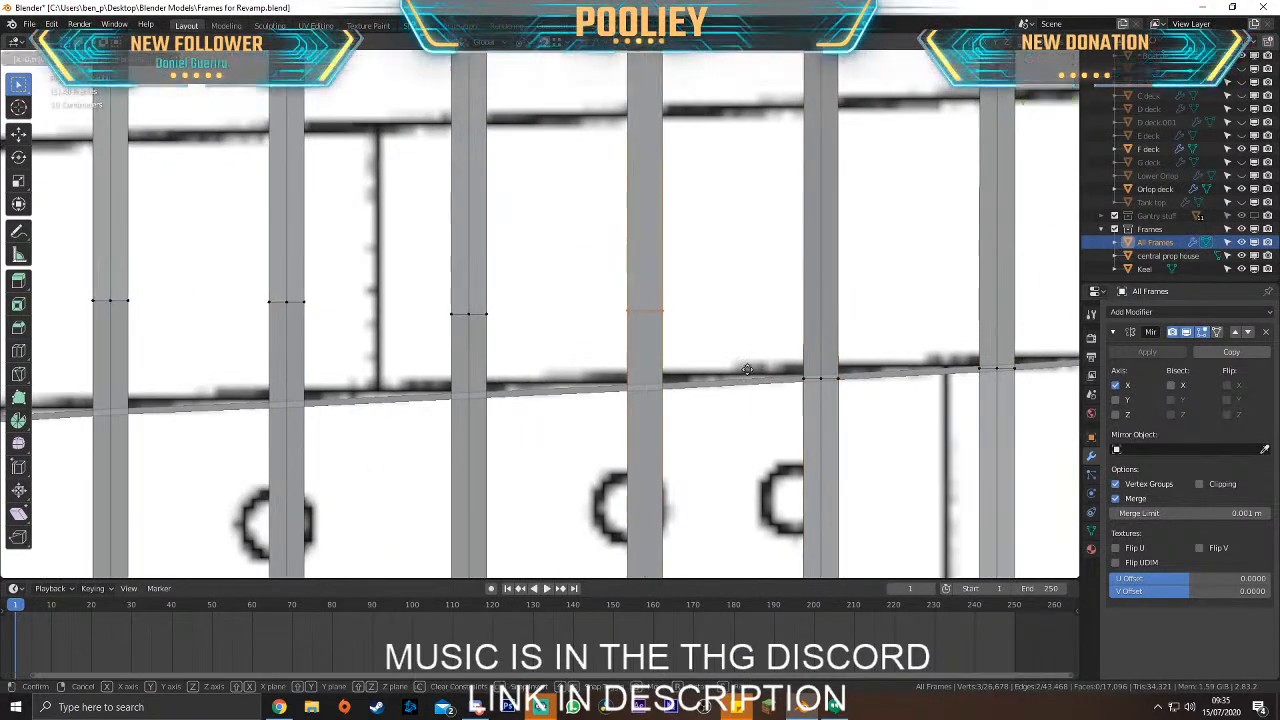
{"action": "left_click", "coordinate": [761, 408]}
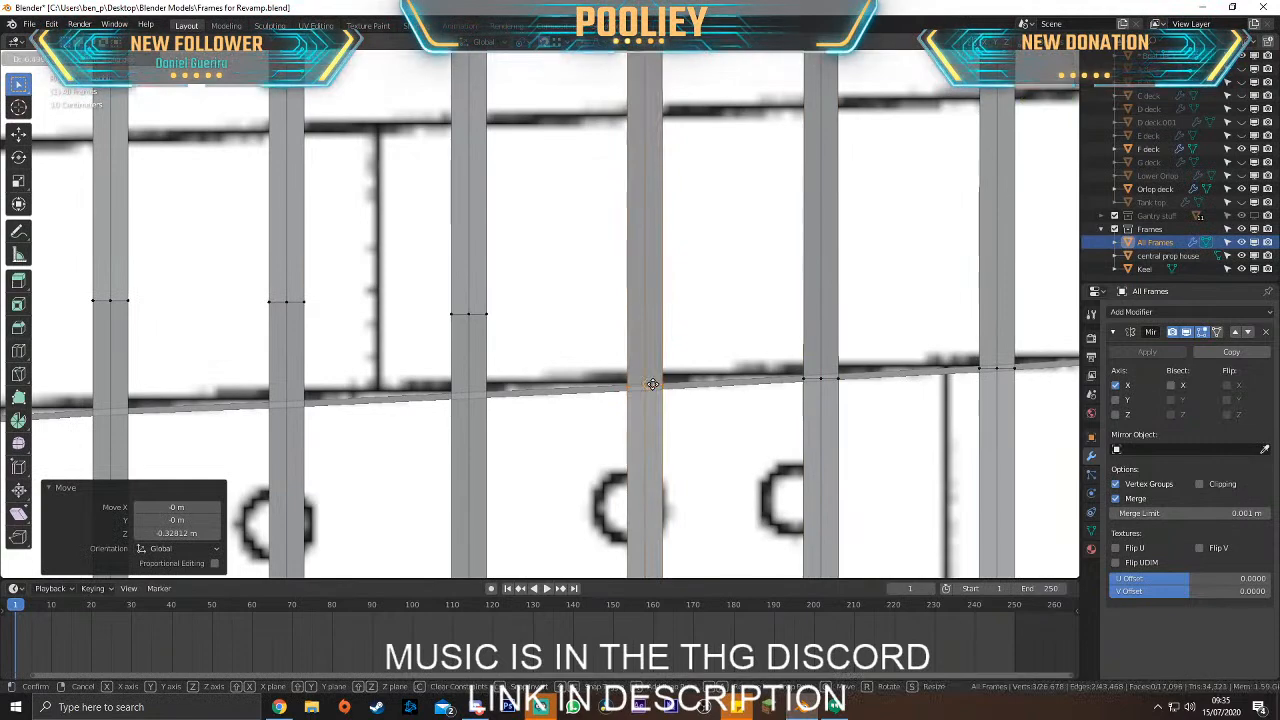
Lower the forty-second frame's vertices along Z to the deck line and shift them along X to the deck's edge
{"action": "left_click", "coordinate": [469, 316]}
{"action": "key", "text": "g"}
{"action": "key", "text": "z"}
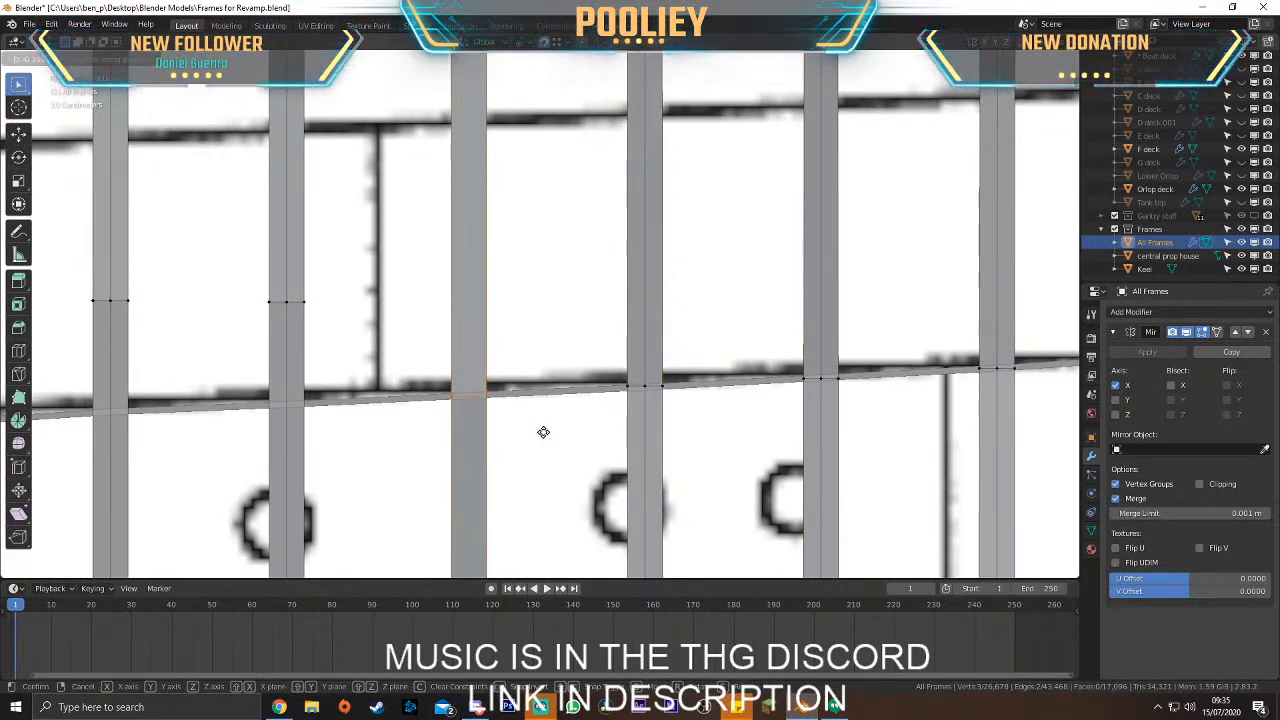
{"action": "left_click", "coordinate": [543, 432]}
{"action": "key", "text": "g"}
{"action": "key", "text": "x"}
{"action": "left_click", "coordinate": [470, 398]}
Lower the forty-third frame's vertices along Z to the deck line
{"action": "middle_click_drag", "start_coordinate": [475, 398], "coordinate": [800, 368], "text": "shift"}
{"action": "left_click_drag", "start_coordinate": [513, 213], "coordinate": [640, 285]}
{"action": "key", "text": "g"}
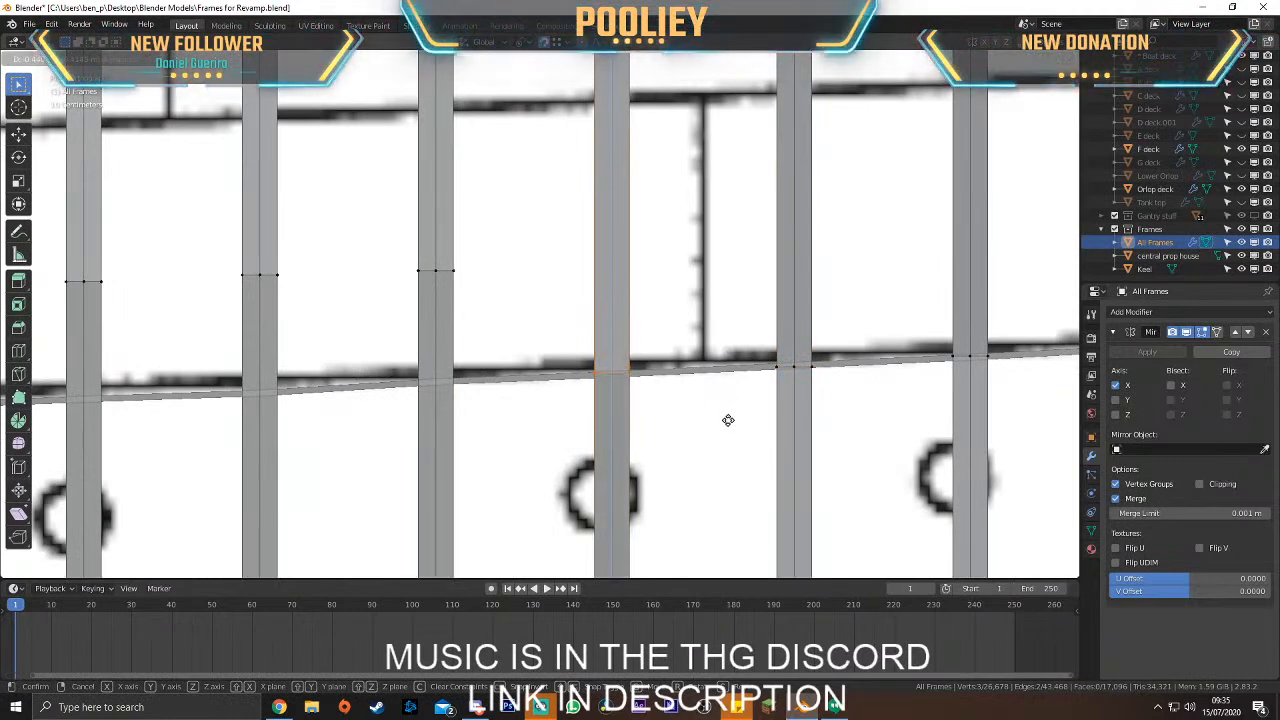
{"action": "left_click", "coordinate": [728, 420]}
Lower the forty-fourth frame's vertices along Z to the deck line
{"action": "middle_click_drag", "start_coordinate": [586, 369], "coordinate": [836, 384], "text": "shift"}
{"action": "left_click_drag", "start_coordinate": [614, 254], "coordinate": [750, 316]}
{"action": "key", "text": "g"}
{"action": "key", "text": "z"}
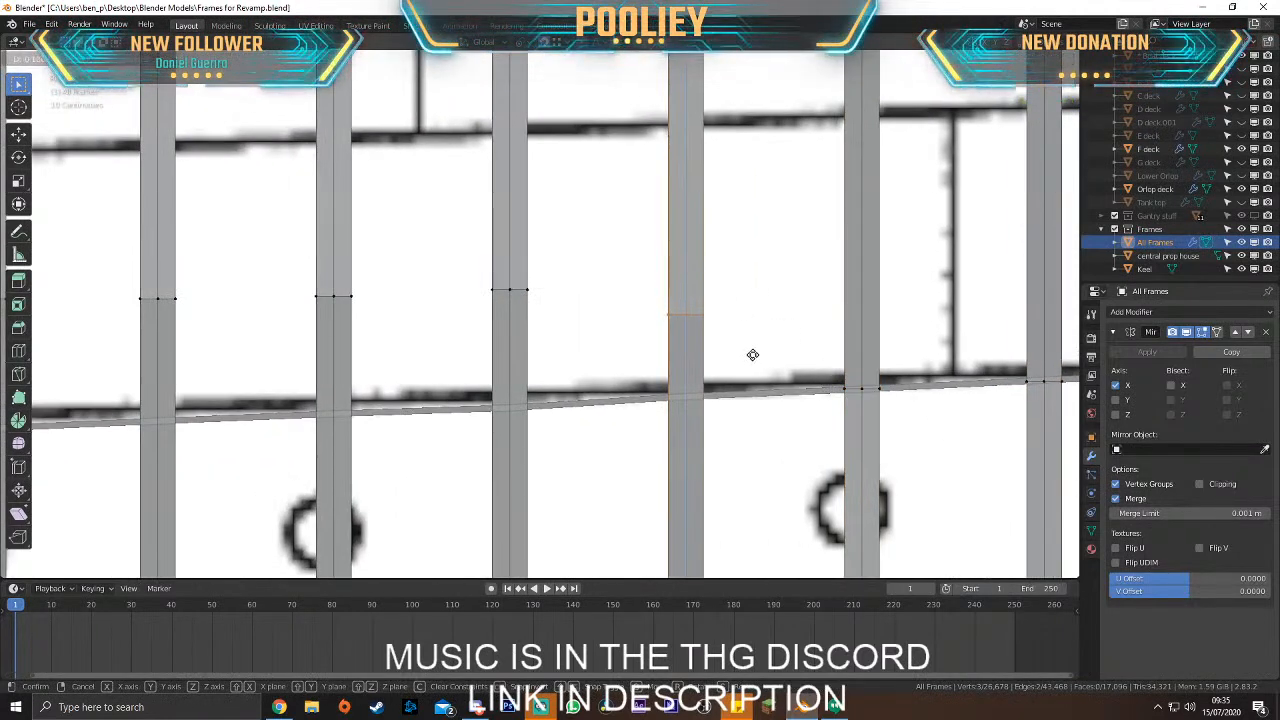
{"action": "left_click", "coordinate": [757, 434]}
Lower the forty-fifth frame's vertices about 0.51 m to the deck line and shift them about -0.74 m along X to the deck's edge
{"action": "left_click_drag", "start_coordinate": [452, 280], "coordinate": [553, 307]}
{"action": "key", "text": "g"}
{"action": "key", "text": "z"}
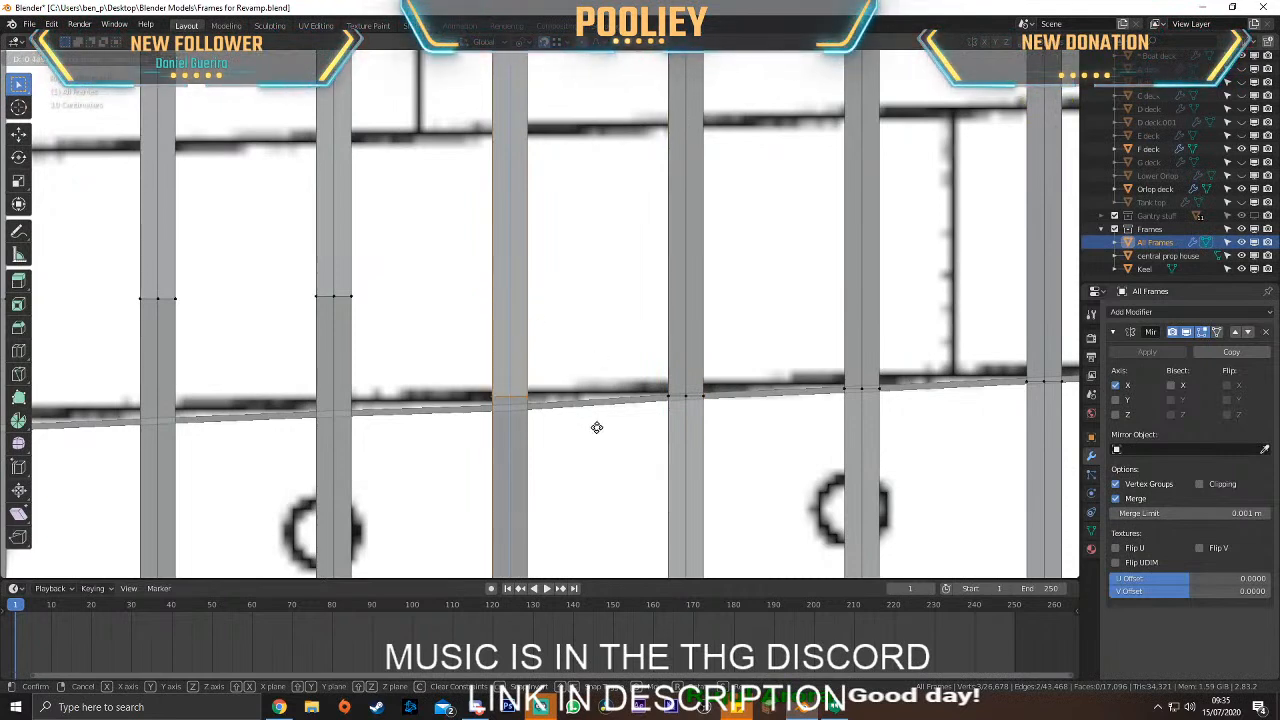
{"action": "left_click", "coordinate": [601, 439]}
{"action": "key", "text": "g"}
{"action": "key", "text": "x"}
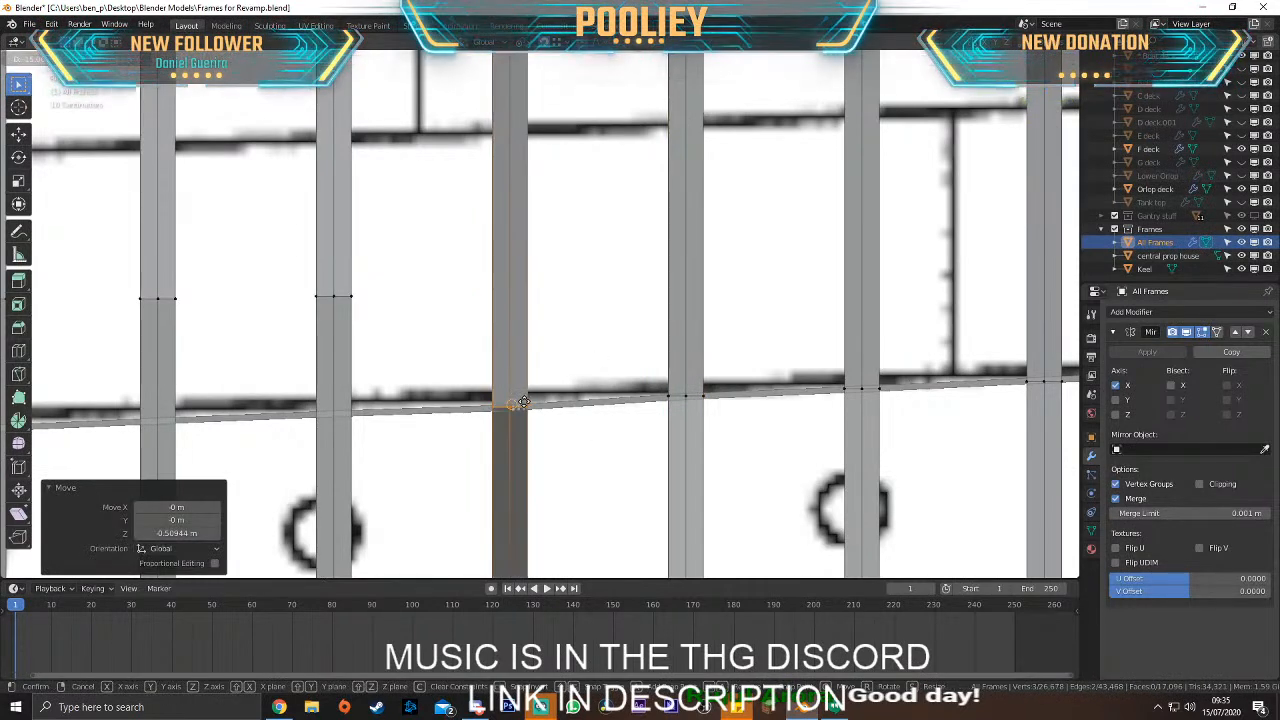
{"action": "left_click", "coordinate": [514, 403]}
Lower the forty-sixth frame's vertices along Z to the deck line and shift them along X to the deck's edge
{"action": "middle_click_drag", "start_coordinate": [570, 400], "coordinate": [863, 362], "text": "shift"}
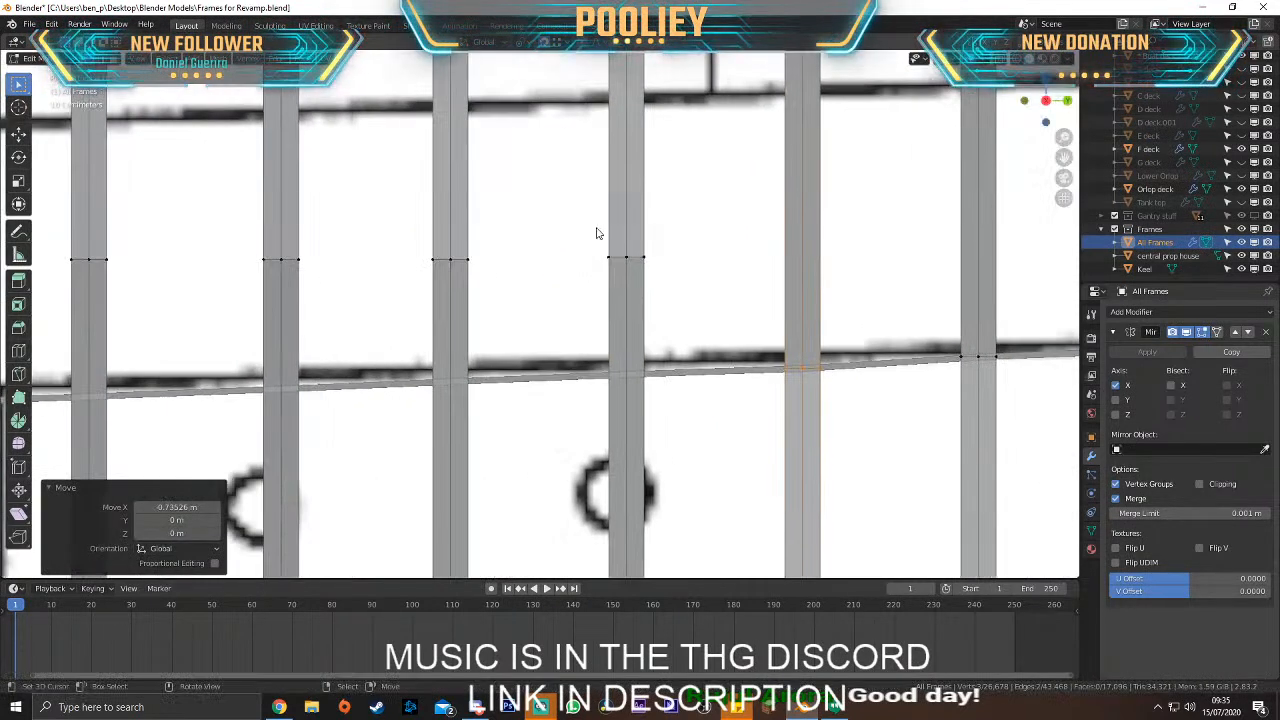
{"action": "left_click_drag", "start_coordinate": [604, 237], "coordinate": [693, 300]}
{"action": "key", "text": "g"}
{"action": "key", "text": "z"}
{"action": "left_click", "coordinate": [697, 418]}
{"action": "key", "text": "g"}
{"action": "key", "text": "x"}
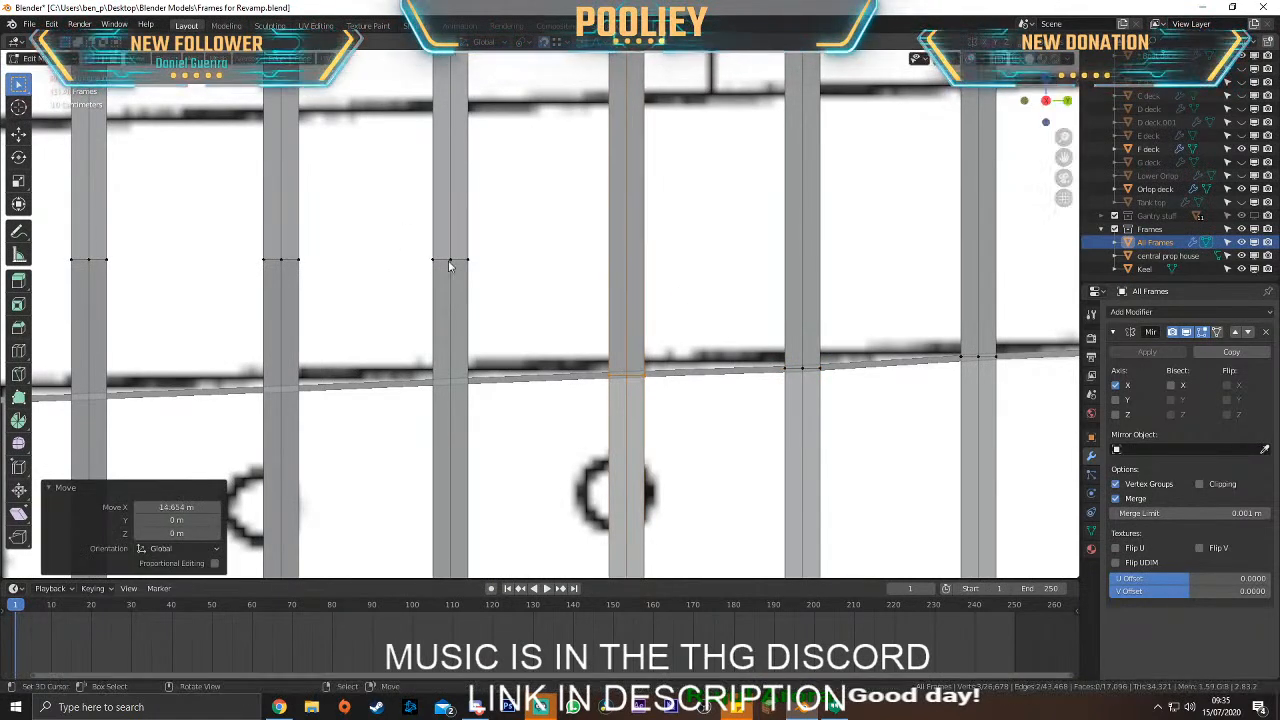
Lower the forty-seventh frame's vertices about 0.52 m along Z to the deck line and shift them along X to the deck's edge
{"action": "left_click", "coordinate": [531, 430]}
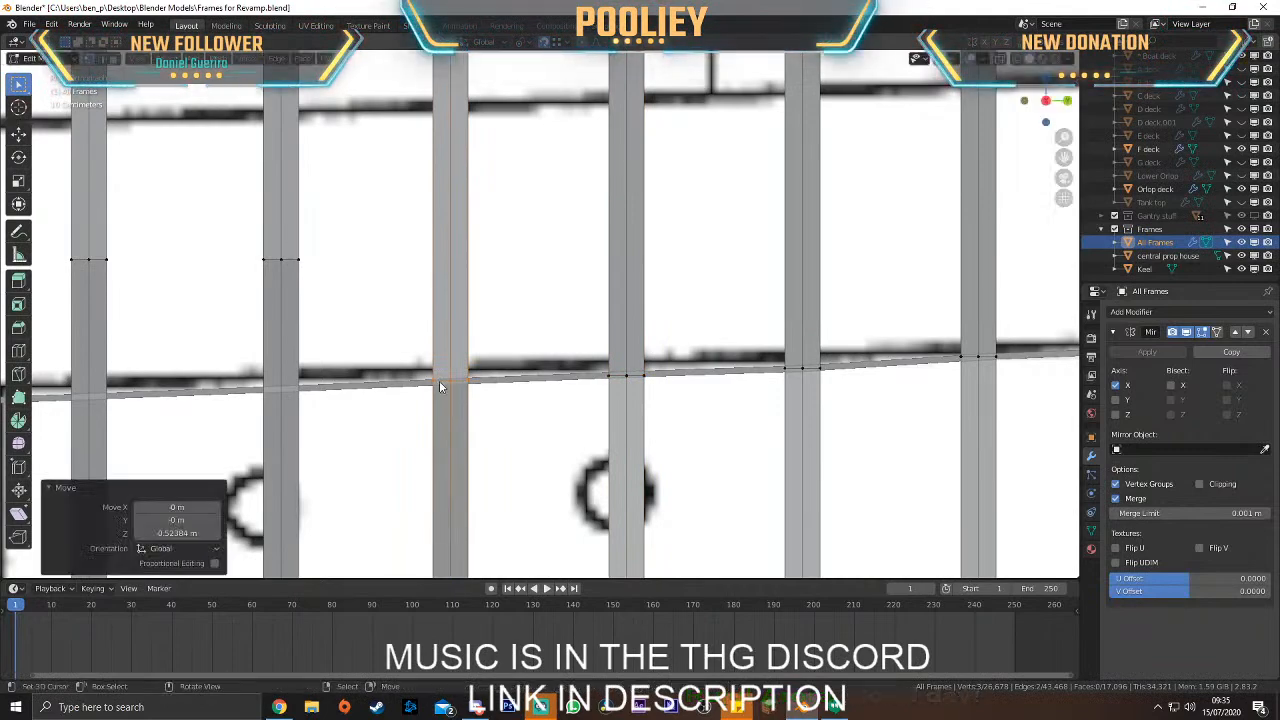
{"action": "key", "text": "g"}
{"action": "key", "text": "x"}
{"action": "left_click", "coordinate": [466, 381]}
Lower the forty-eighth frame's vertices to the deck line and shift them about -0.83 m along X to the deck's edge
{"action": "middle_click_drag", "start_coordinate": [487, 384], "coordinate": [803, 360], "text": "shift"}
{"action": "left_click_drag", "start_coordinate": [559, 200], "coordinate": [668, 276]}
{"action": "key", "text": "g"}
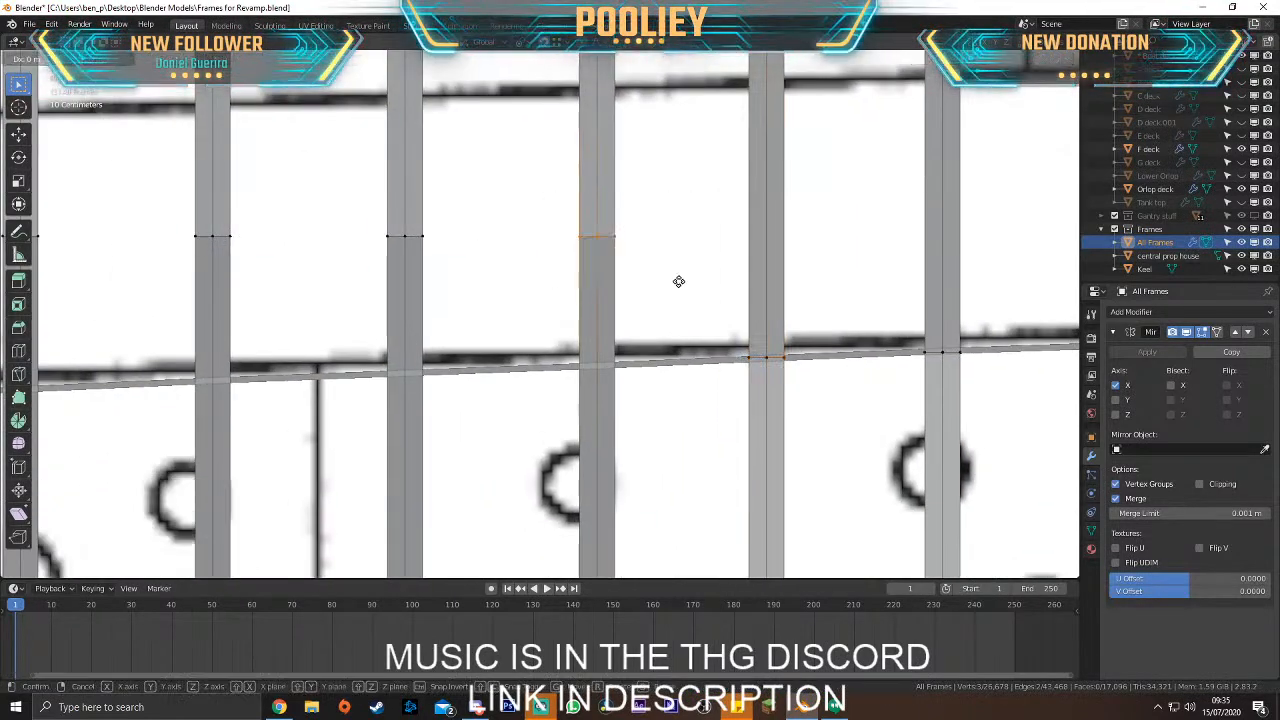
{"action": "key", "text": "z"}
{"action": "left_click", "coordinate": [675, 410]}
{"action": "key", "text": "g"}
{"action": "key", "text": "x"}
{"action": "left_click", "coordinate": [595, 373]}
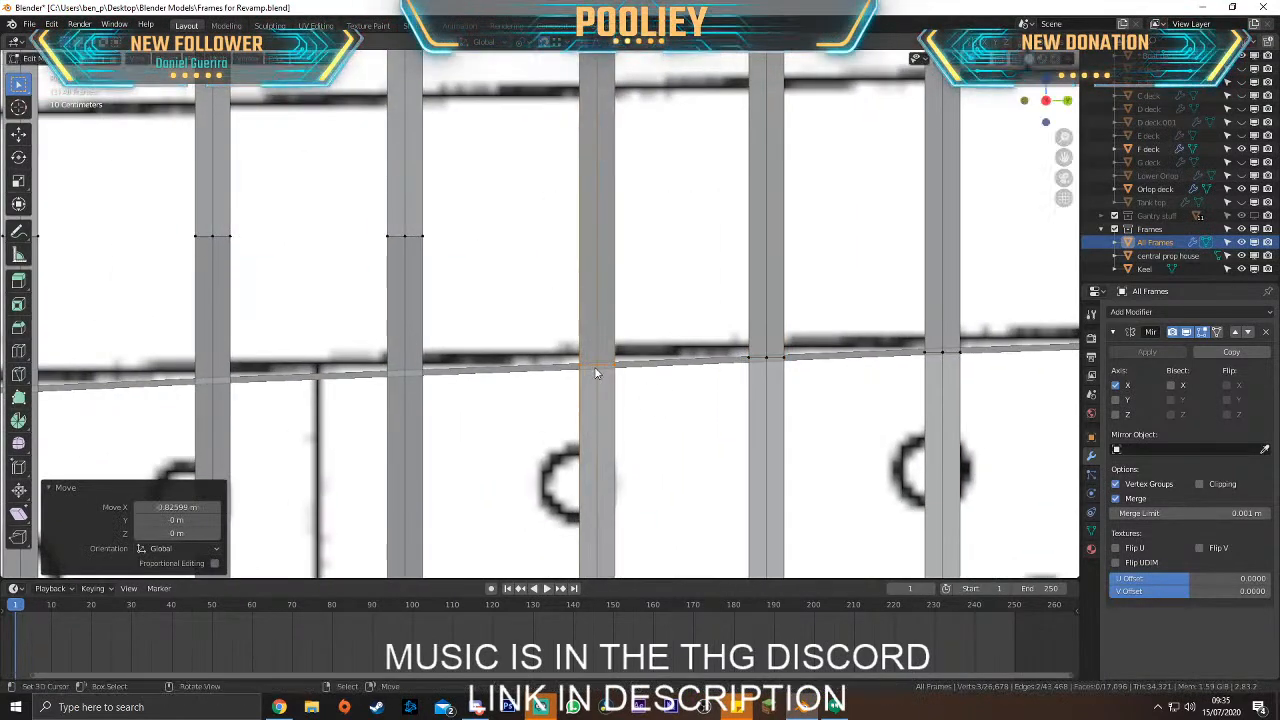
Lower the forty-ninth frame's vertices about 0.60 m to the deck line and shift them about -0.84 m along X to the deck's edge
{"action": "middle_click_drag", "start_coordinate": [566, 366], "coordinate": [691, 393], "text": "shift"}
{"action": "scroll", "coordinate": [594, 306], "scroll_direction": "down", "scroll_amount": 1}
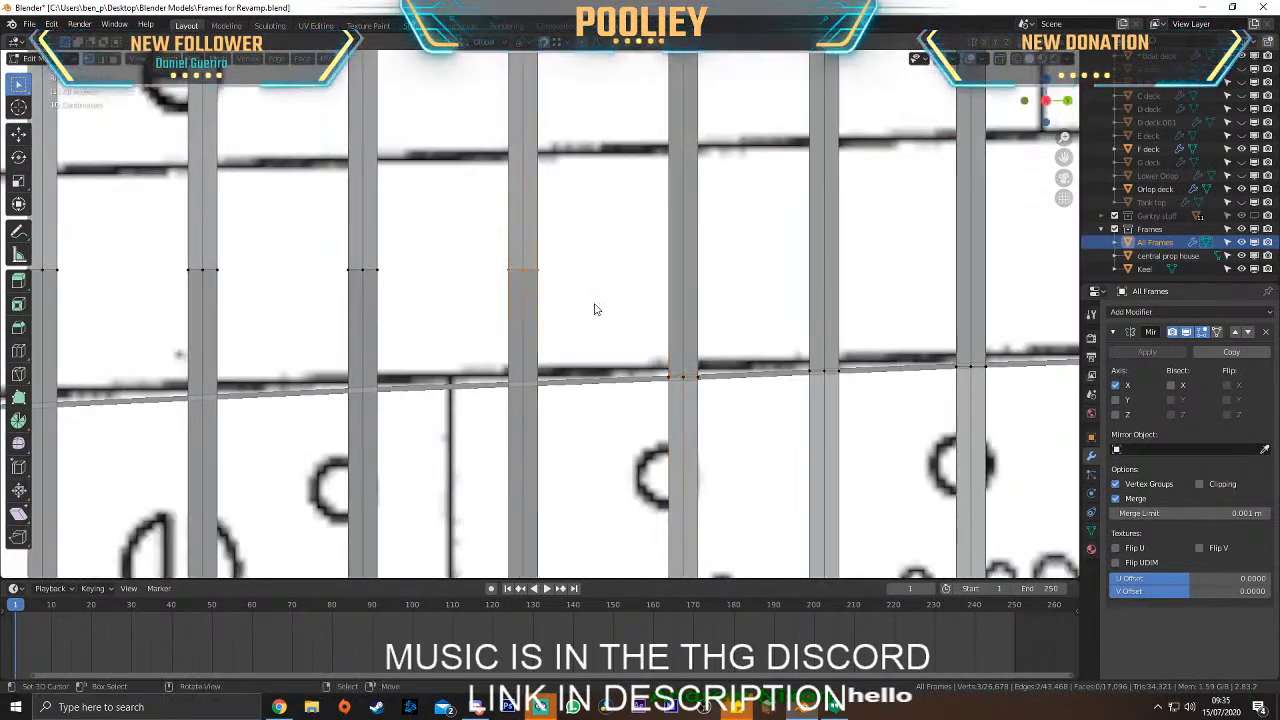
{"action": "key", "text": "g"}
{"action": "left_click", "coordinate": [596, 419]}
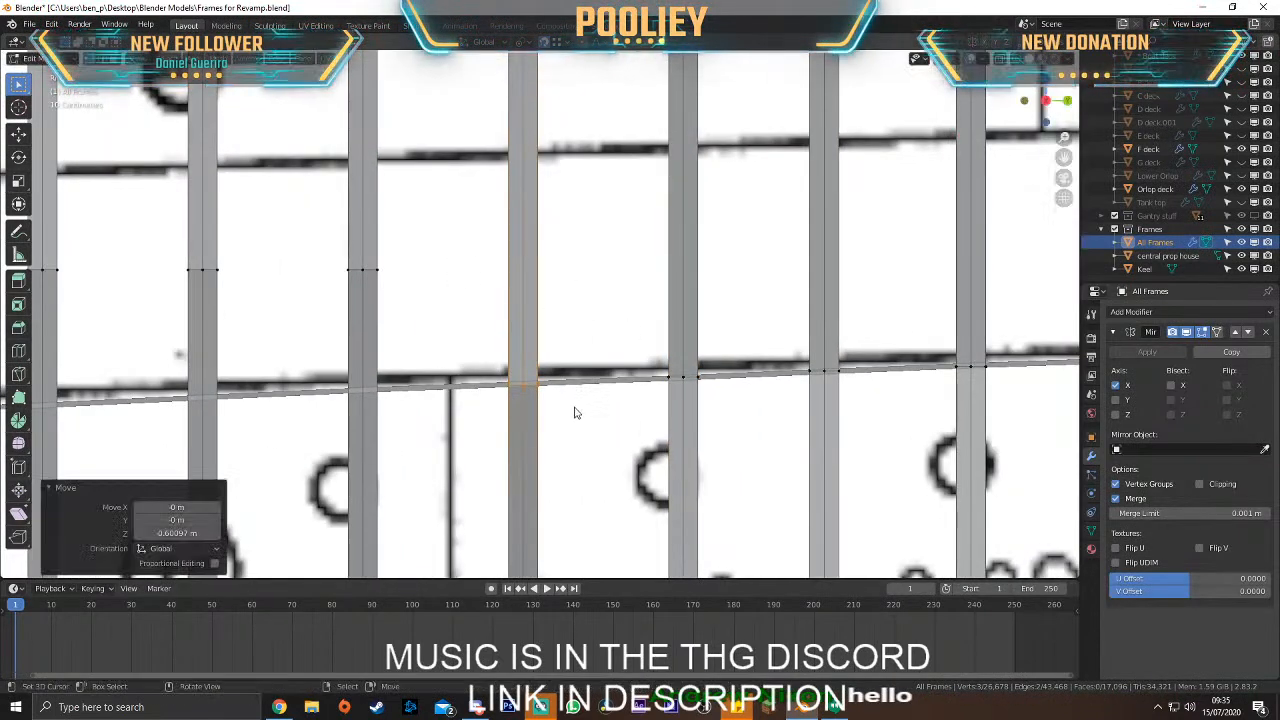
{"action": "key", "text": "g"}
{"action": "key", "text": "x"}
{"action": "left_click", "coordinate": [522, 389]}
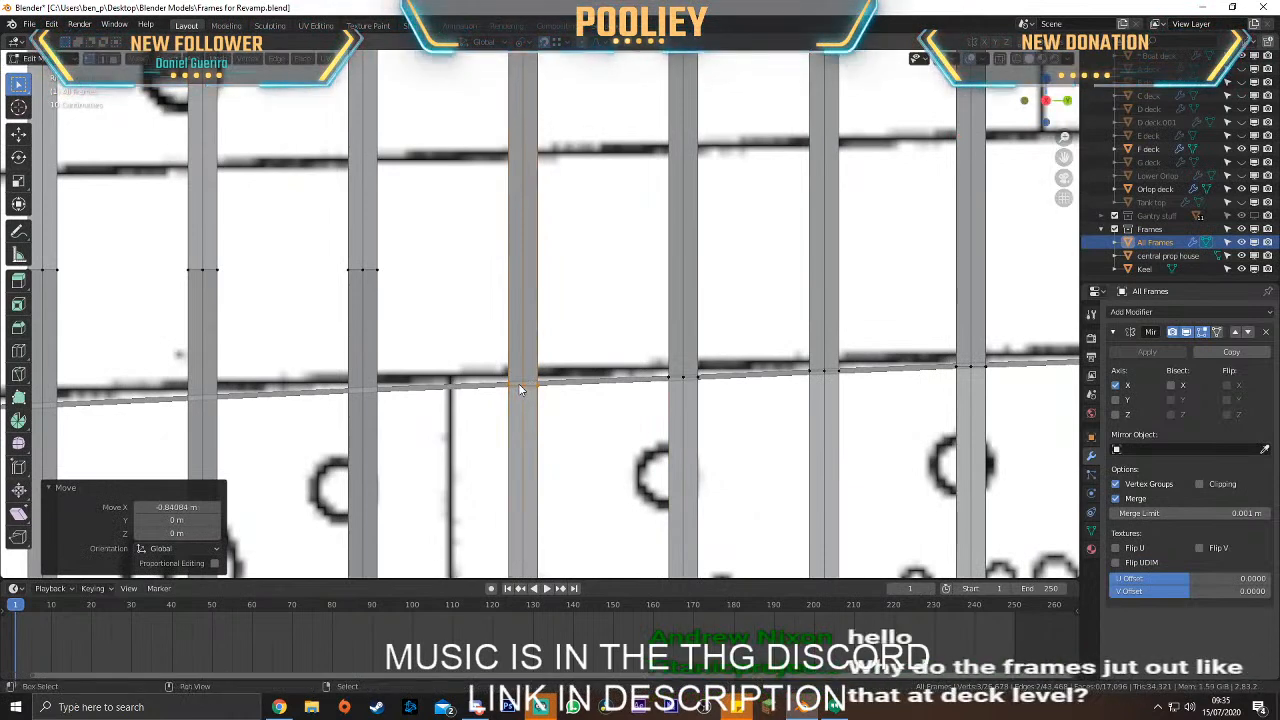
Lower the fiftieth frame's vertices to the deck line and shift them about -0.88 m along X to the deck's edge
{"action": "middle_click_drag", "start_coordinate": [522, 389], "coordinate": [691, 351], "text": "shift"}
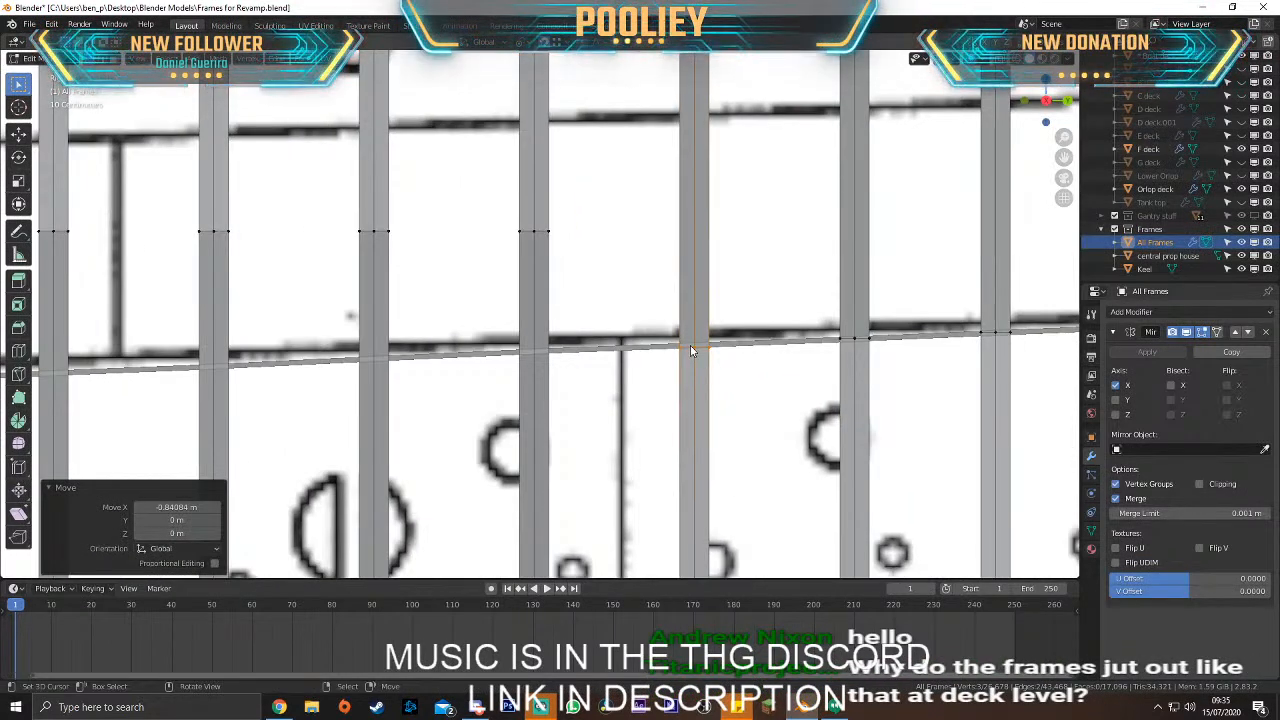
{"action": "scroll", "coordinate": [665, 347], "scroll_direction": "down", "scroll_amount": 4}
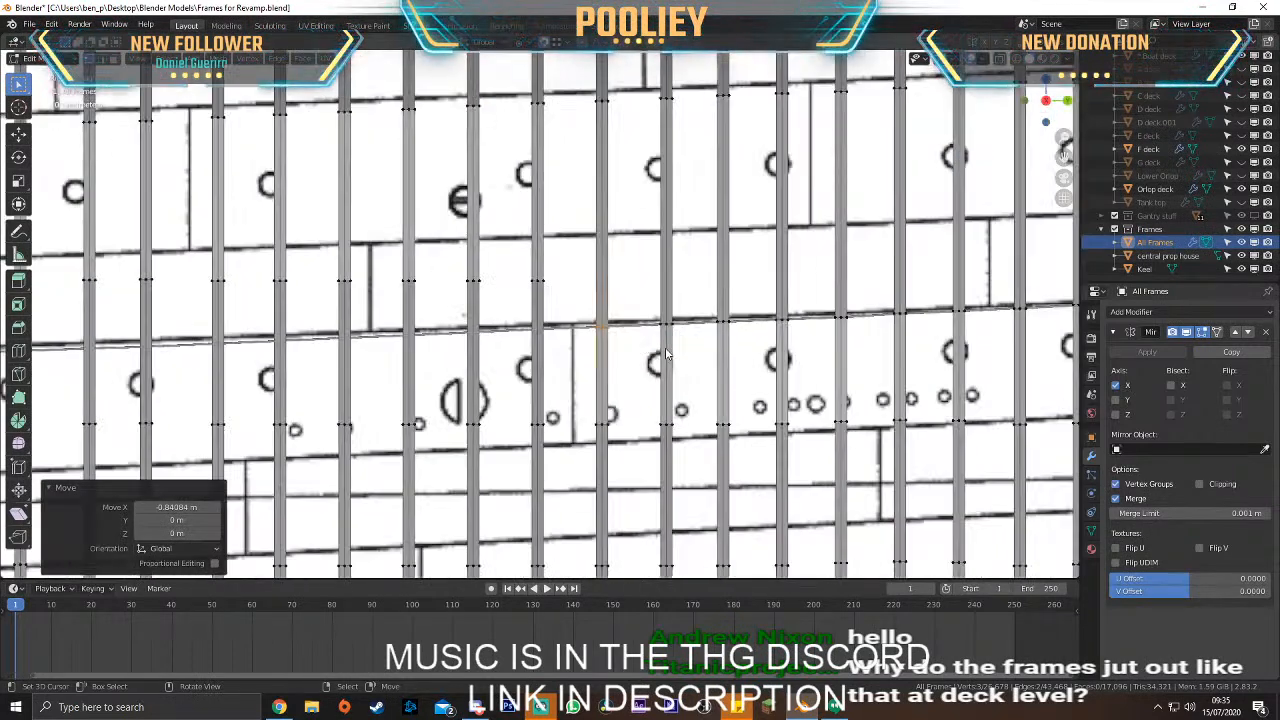
{"action": "scroll", "coordinate": [660, 344], "scroll_direction": "up", "scroll_amount": 4}
{"action": "left_click_drag", "start_coordinate": [621, 281], "coordinate": [620, 277]}
{"action": "key", "text": "g"}
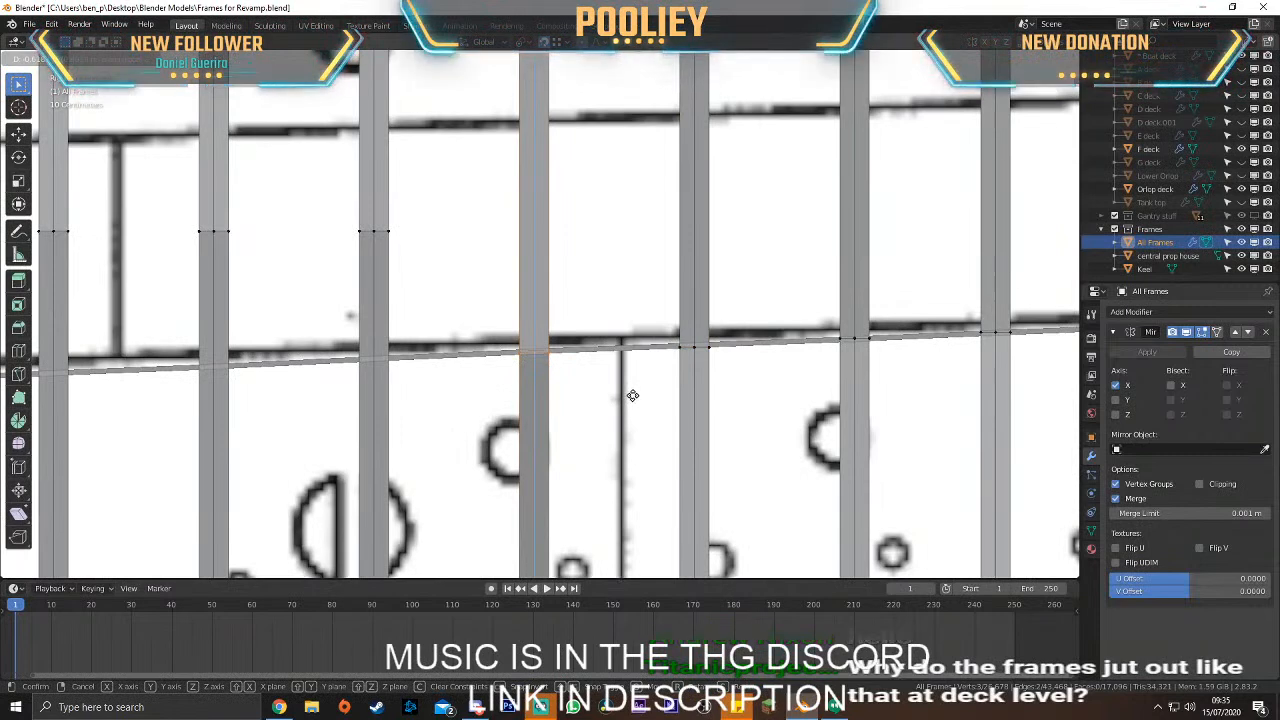
{"action": "left_click", "coordinate": [540, 352]}
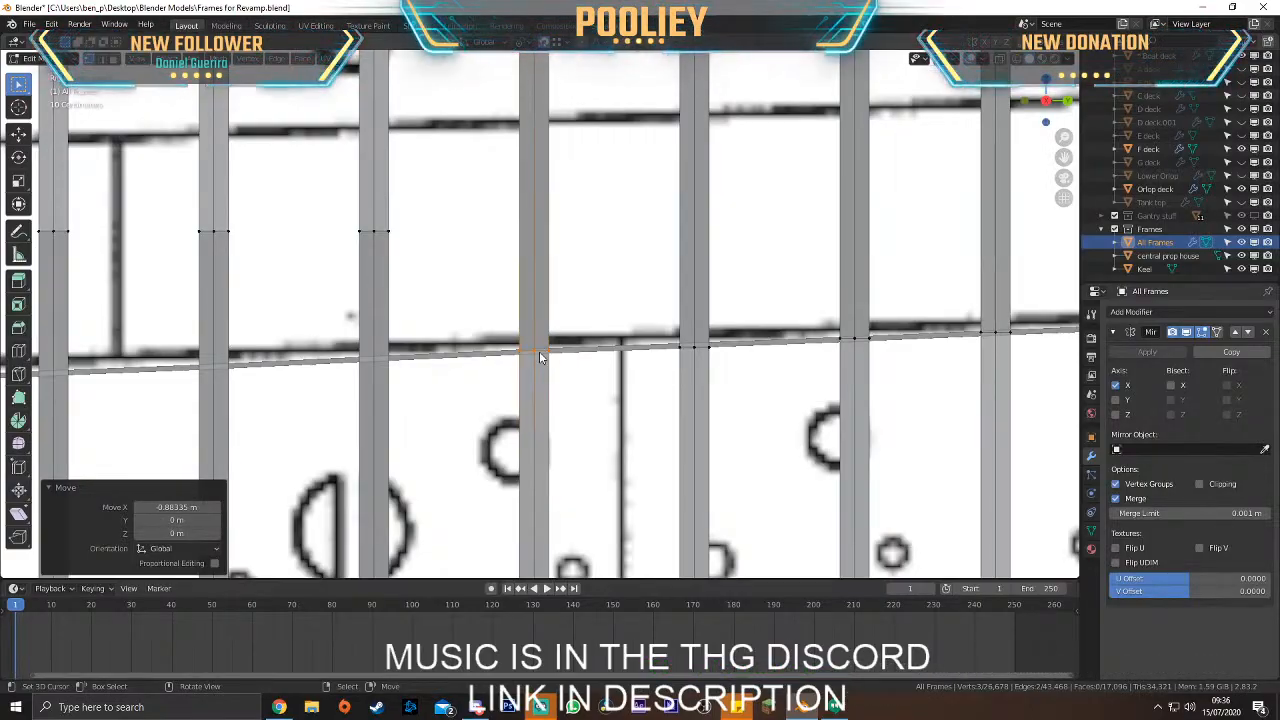
{"action": "scroll", "coordinate": [593, 265], "scroll_direction": "down", "scroll_amount": 5}
{"action": "middle_click_drag", "start_coordinate": [600, 297], "coordinate": [640, 275]}
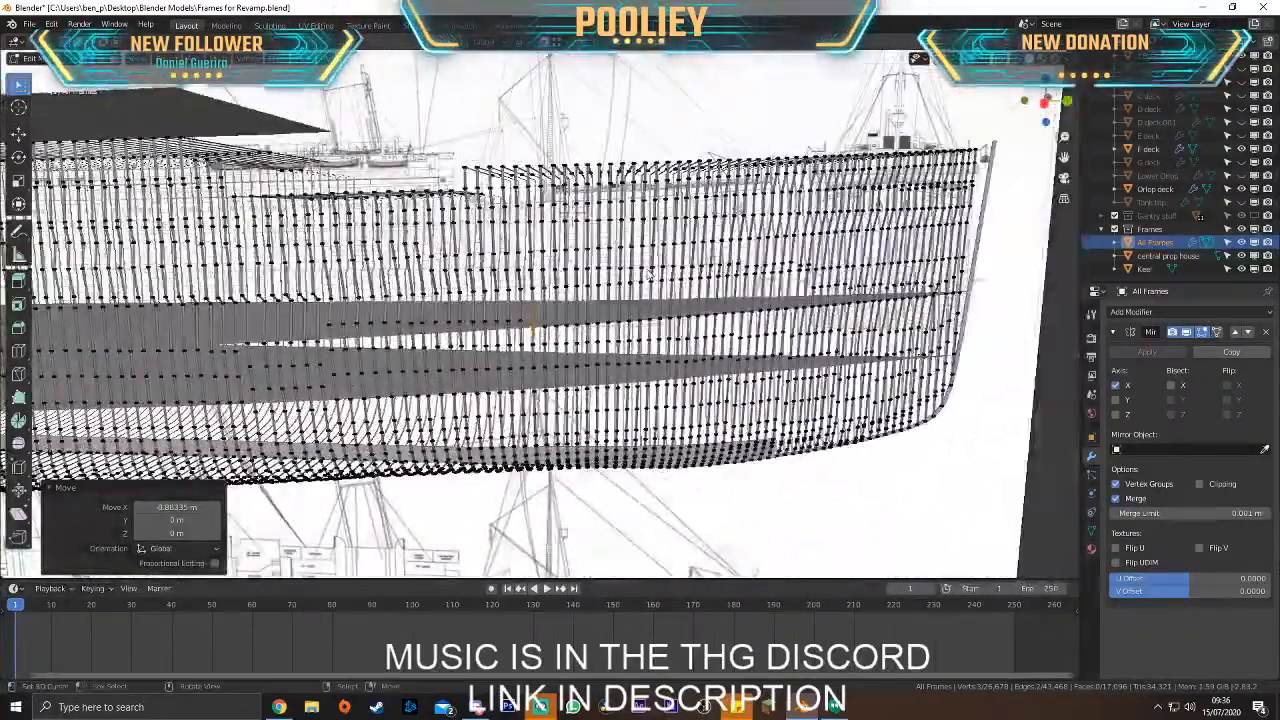
Lower the fifty-first frame's vertices about 0.67 m along Z to the deck line and shift them along X to the deck's edge
{"action": "key", "text": "KP_3"}
{"action": "key", "text": "KP_Decimal"}
{"action": "scroll", "coordinate": [648, 270], "scroll_direction": "down", "scroll_amount": 15}
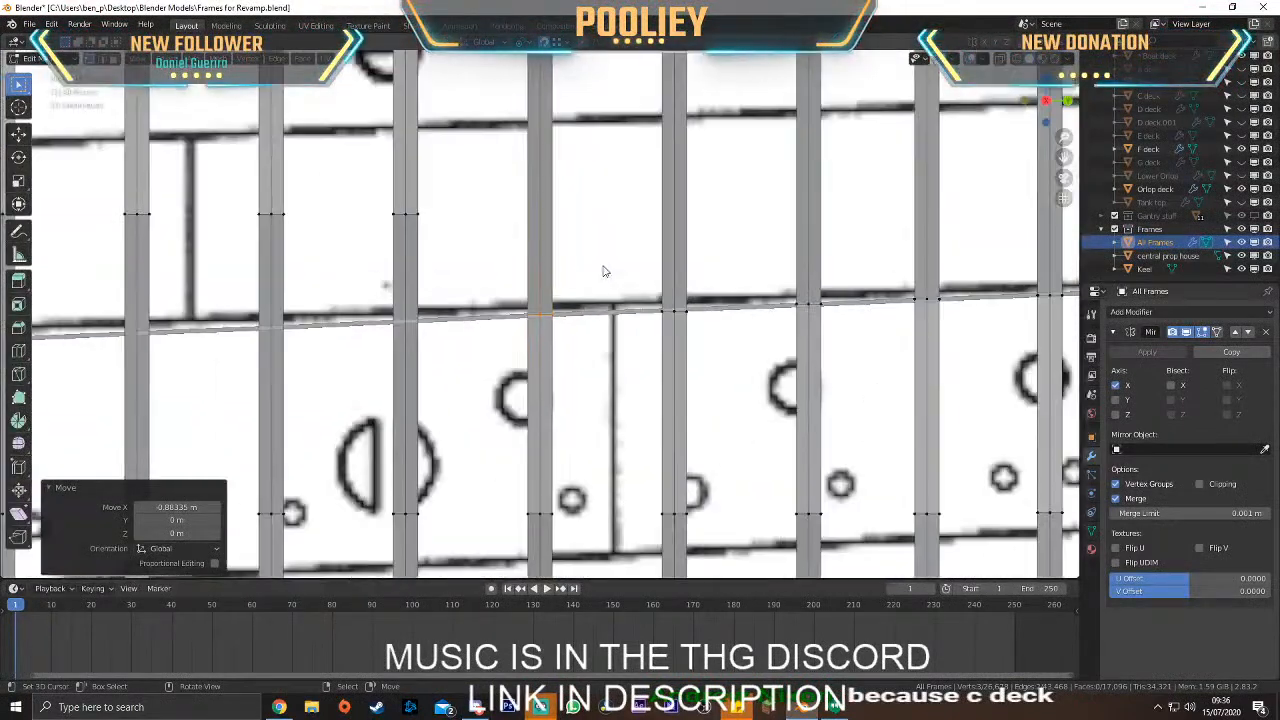
{"action": "middle_click_drag", "start_coordinate": [470, 268], "coordinate": [606, 286], "text": "shift"}
{"action": "key", "text": "g"}
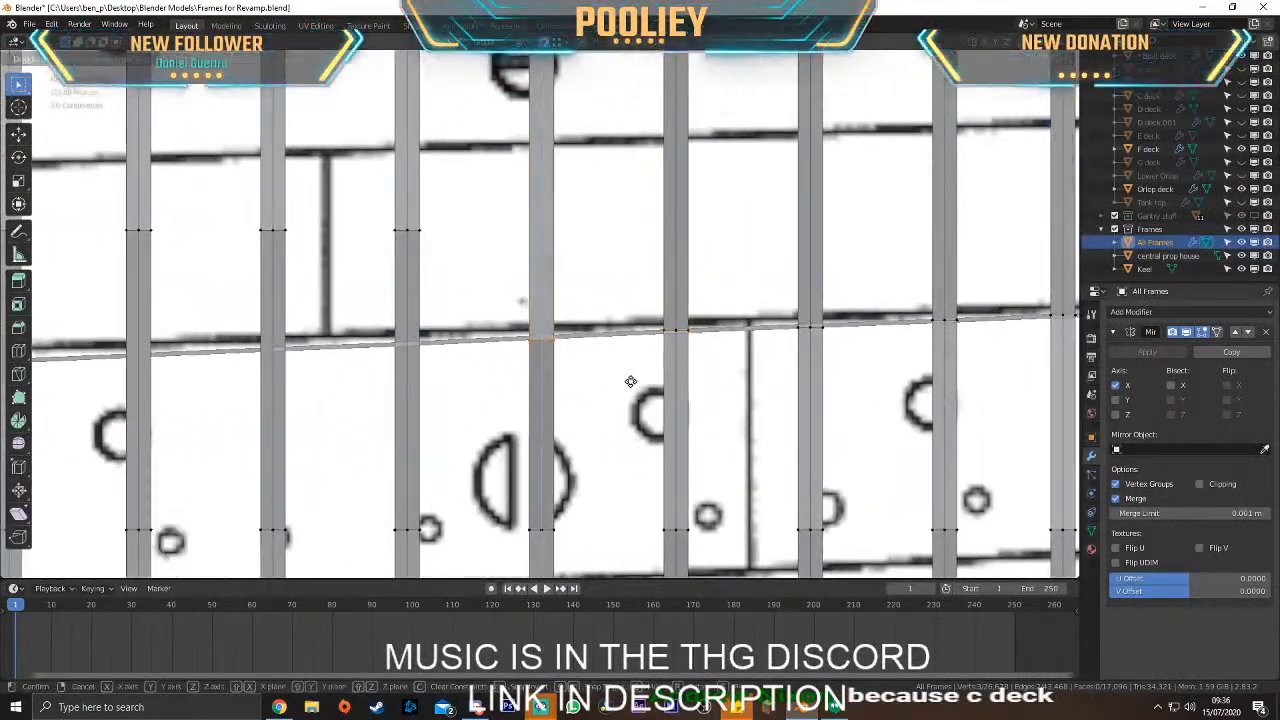
{"action": "left_click", "coordinate": [635, 380]}
{"action": "key", "text": "g"}
{"action": "key", "text": "x"}
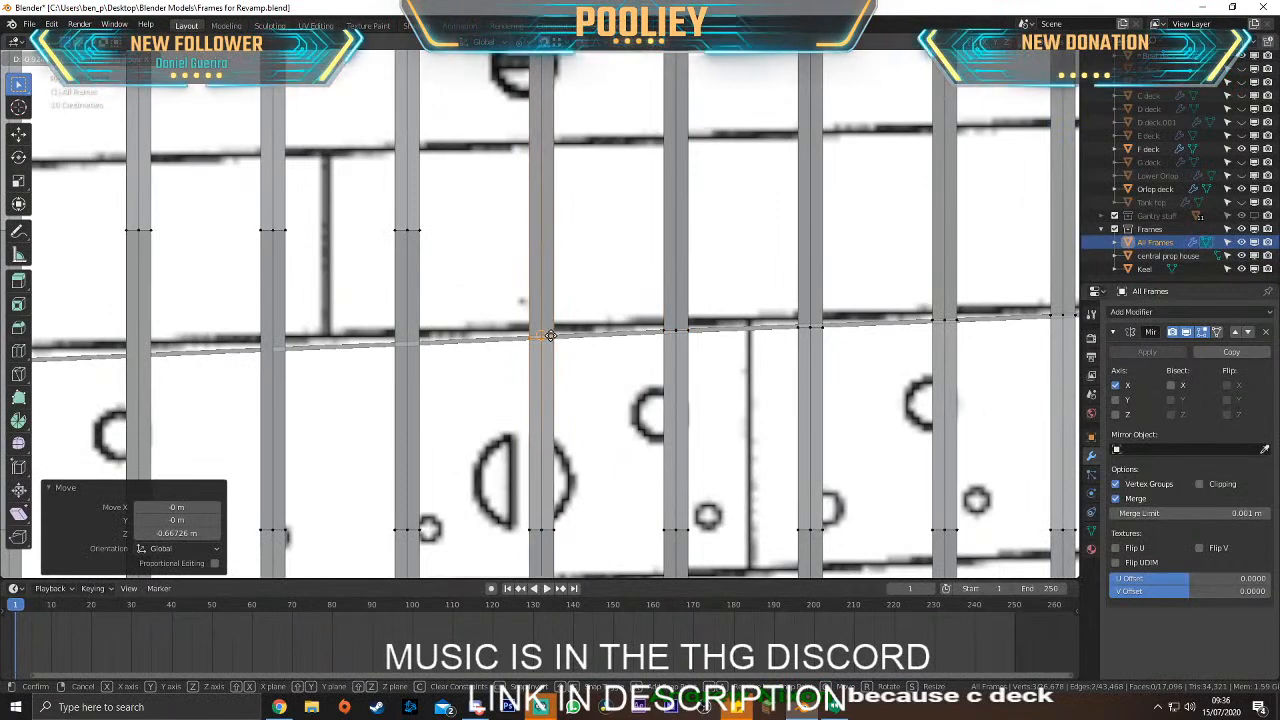
{"action": "left_click", "coordinate": [548, 339]}
Lower the fifty-second frame's vertices to the deck line and shift them about -0.91 m along X to the deck's edge
{"action": "left_click_drag", "start_coordinate": [346, 189], "coordinate": [470, 258]}
{"action": "key", "text": "g"}
{"action": "key", "text": "z"}
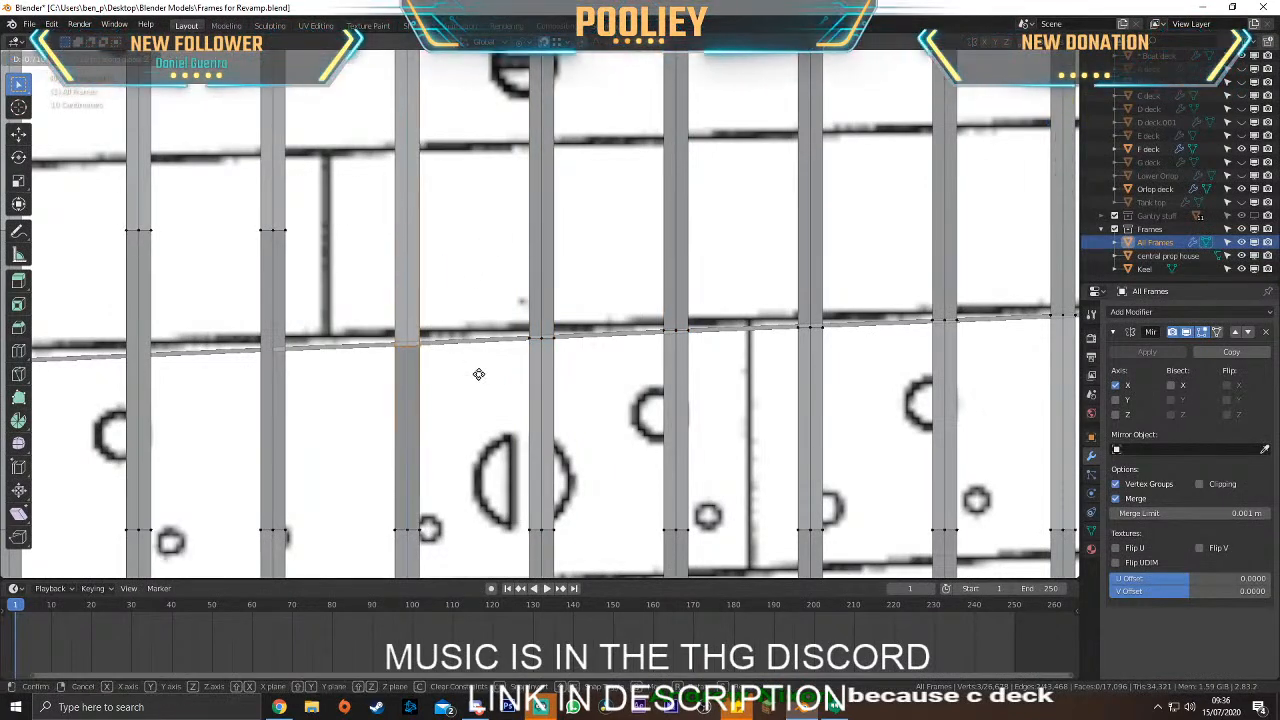
{"action": "left_click", "coordinate": [486, 371]}
{"action": "key", "text": "g"}
{"action": "key", "text": "x"}
{"action": "left_click", "coordinate": [414, 345]}
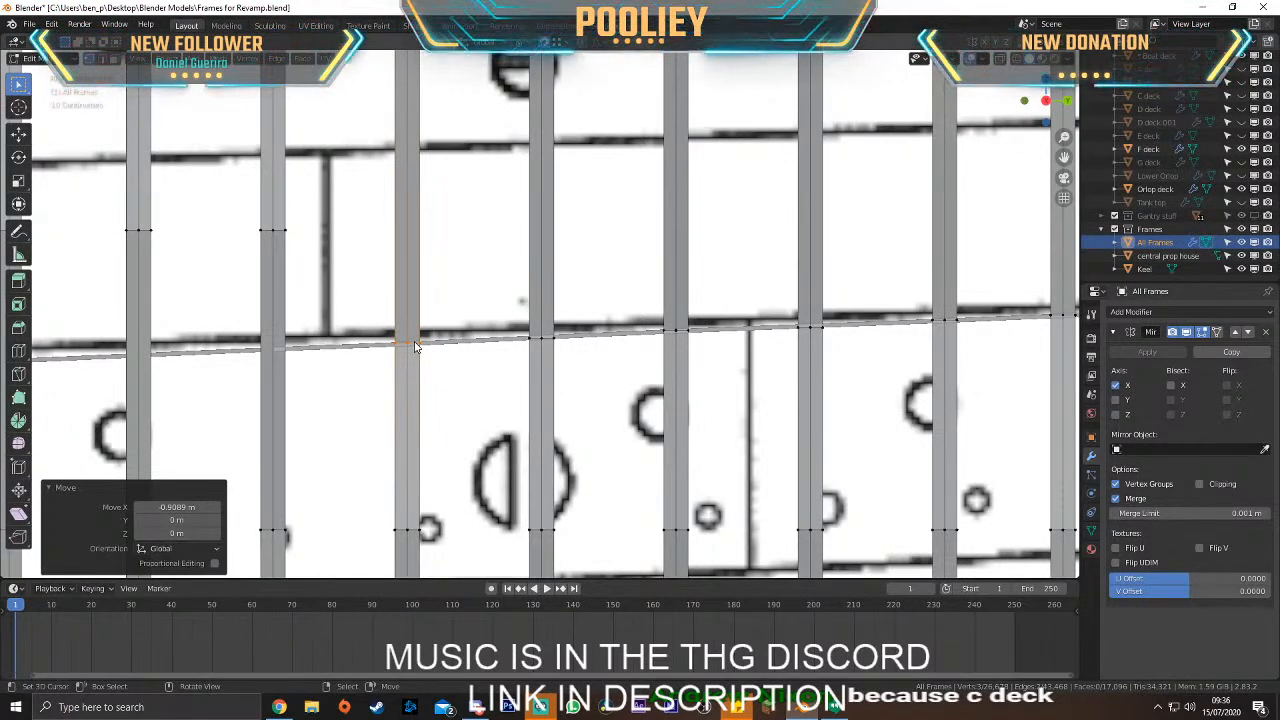
Lower the fifty-third frame's vertices along Z to the deck line
{"action": "middle_click_drag", "start_coordinate": [414, 346], "coordinate": [632, 358], "text": "shift"}
{"action": "left_click_drag", "start_coordinate": [443, 217], "coordinate": [548, 272]}
{"action": "key", "text": "g"}
{"action": "key", "text": "z"}
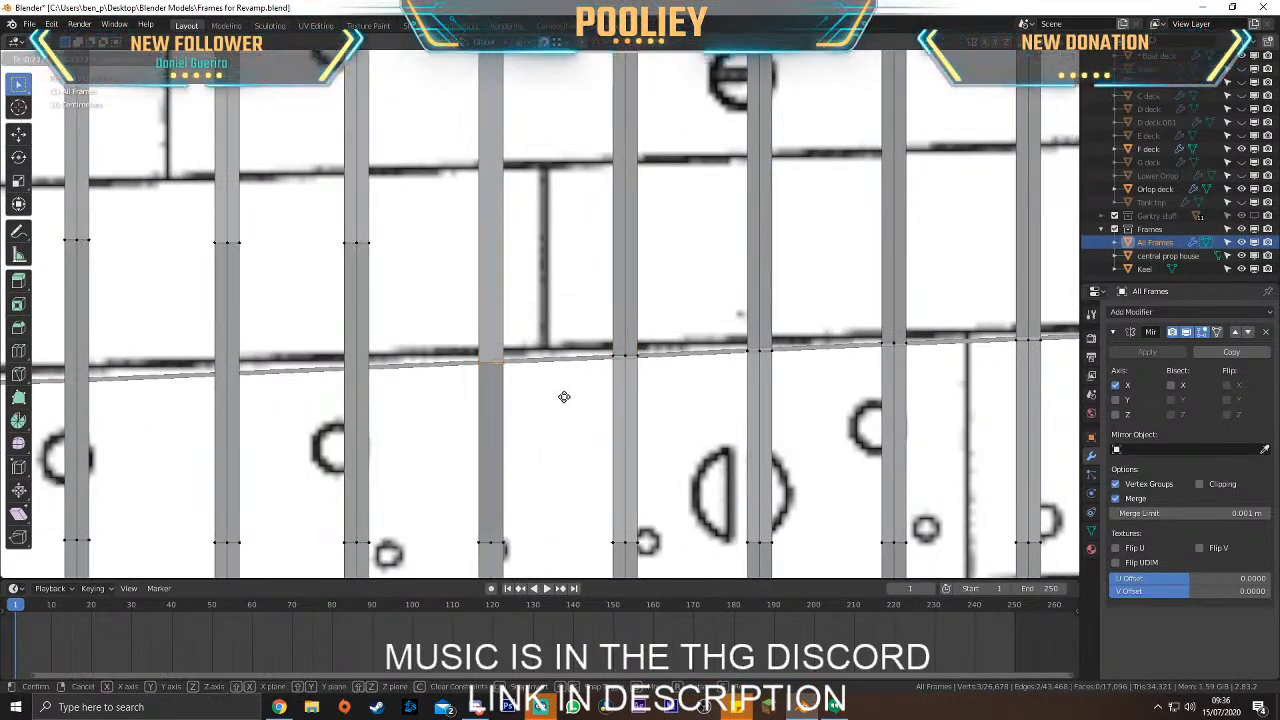
{"action": "left_click", "coordinate": [564, 397]}
Lower the fifty-fourth frame's vertices to the deck line and shift them along X to the deck's edge
{"action": "left_click_drag", "start_coordinate": [329, 229], "coordinate": [453, 323]}
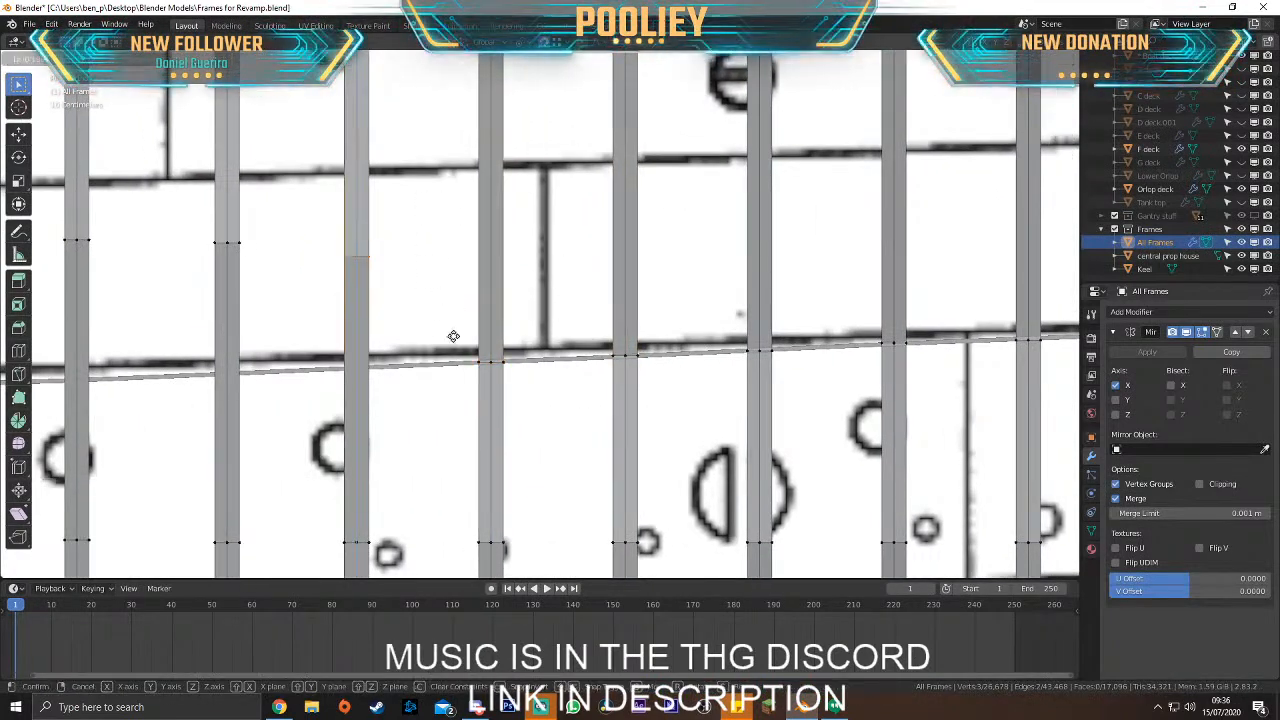
{"action": "left_click", "coordinate": [467, 421]}
{"action": "key", "text": "g"}
{"action": "key", "text": "x"}
{"action": "left_click", "coordinate": [363, 369]}
Lower the fifty-fifth frame's vertices to the deck line and shift them about -0.92 m along X to the deck's edge
{"action": "middle_click_drag", "start_coordinate": [414, 369], "coordinate": [661, 363], "text": "shift"}
{"action": "scroll", "coordinate": [573, 288], "scroll_direction": "up", "scroll_amount": 1}
{"action": "left_click_drag", "start_coordinate": [410, 173], "coordinate": [537, 249]}
{"action": "key", "text": "g"}
{"action": "key", "text": "z"}
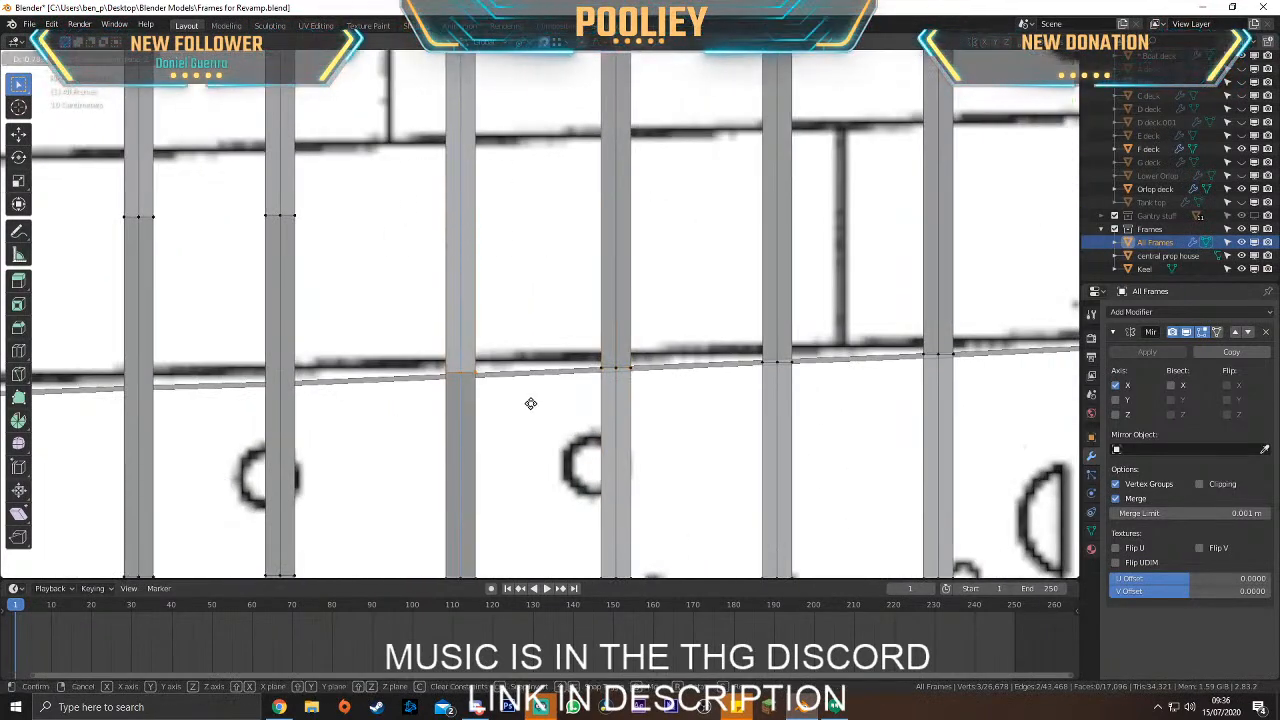
{"action": "left_click", "coordinate": [535, 405]}
{"action": "key", "text": "g"}
{"action": "key", "text": "x"}
{"action": "left_click", "coordinate": [457, 373]}
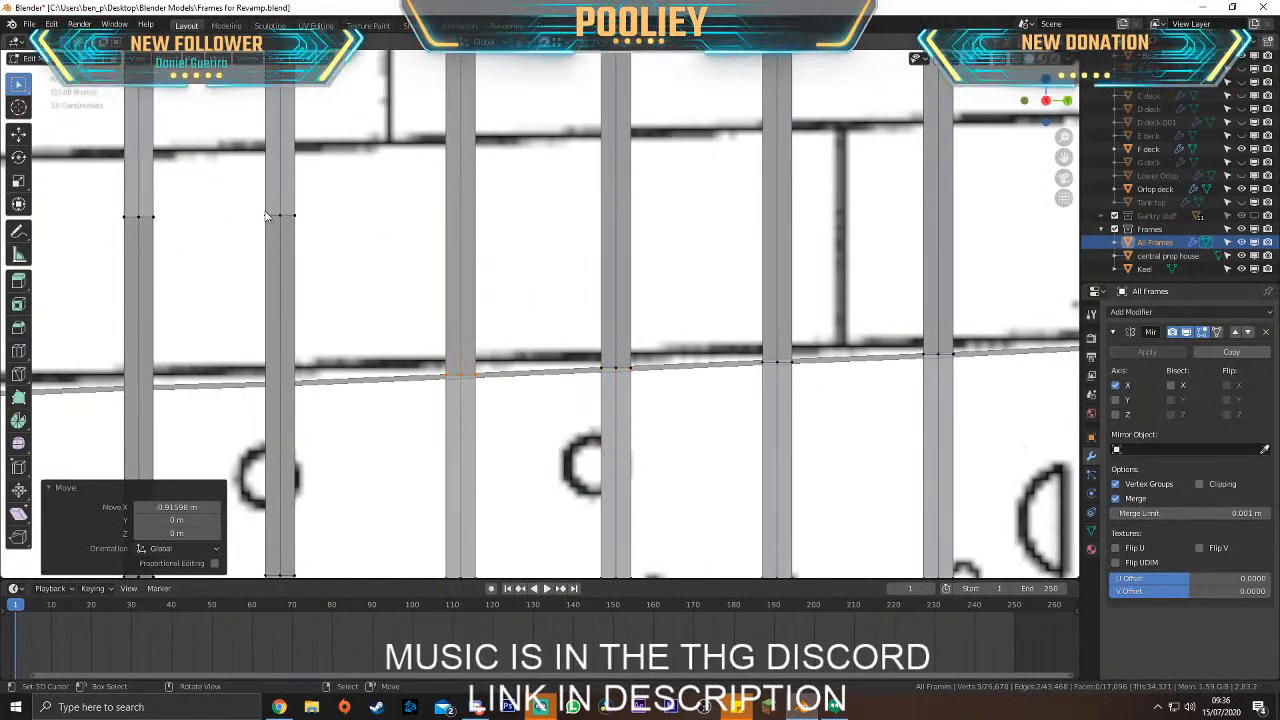
Lower the fifty-sixth frame's vertices to the deck line and shift them about -0.83 m along X to the deck's edge
{"action": "left_click_drag", "start_coordinate": [260, 206], "coordinate": [324, 257]}
{"action": "key", "text": "g"}
{"action": "key", "text": "z"}
{"action": "left_click", "coordinate": [329, 426]}
{"action": "key", "text": "g"}
{"action": "key", "text": "x"}
{"action": "left_click", "coordinate": [288, 398]}
Lower the fifty-seventh frame's vertices about 0.88 m to the deck line and shift them about -0.90 m along X to the deck's edge
{"action": "middle_click_drag", "start_coordinate": [288, 398], "coordinate": [603, 401], "text": "shift"}
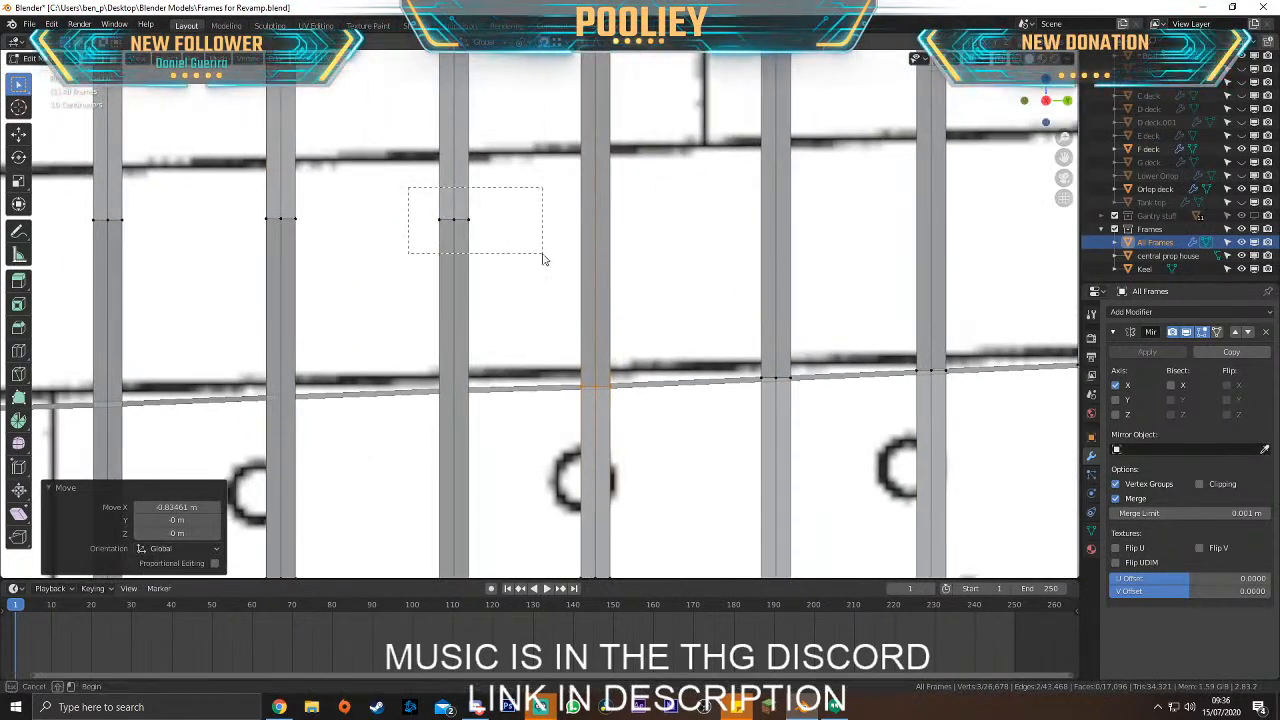
{"action": "left_click_drag", "start_coordinate": [541, 254], "coordinate": [542, 262]}
{"action": "key", "text": "g"}
{"action": "key", "text": "z"}
{"action": "left_click", "coordinate": [541, 426]}
{"action": "key", "text": "g"}
{"action": "key", "text": "x"}
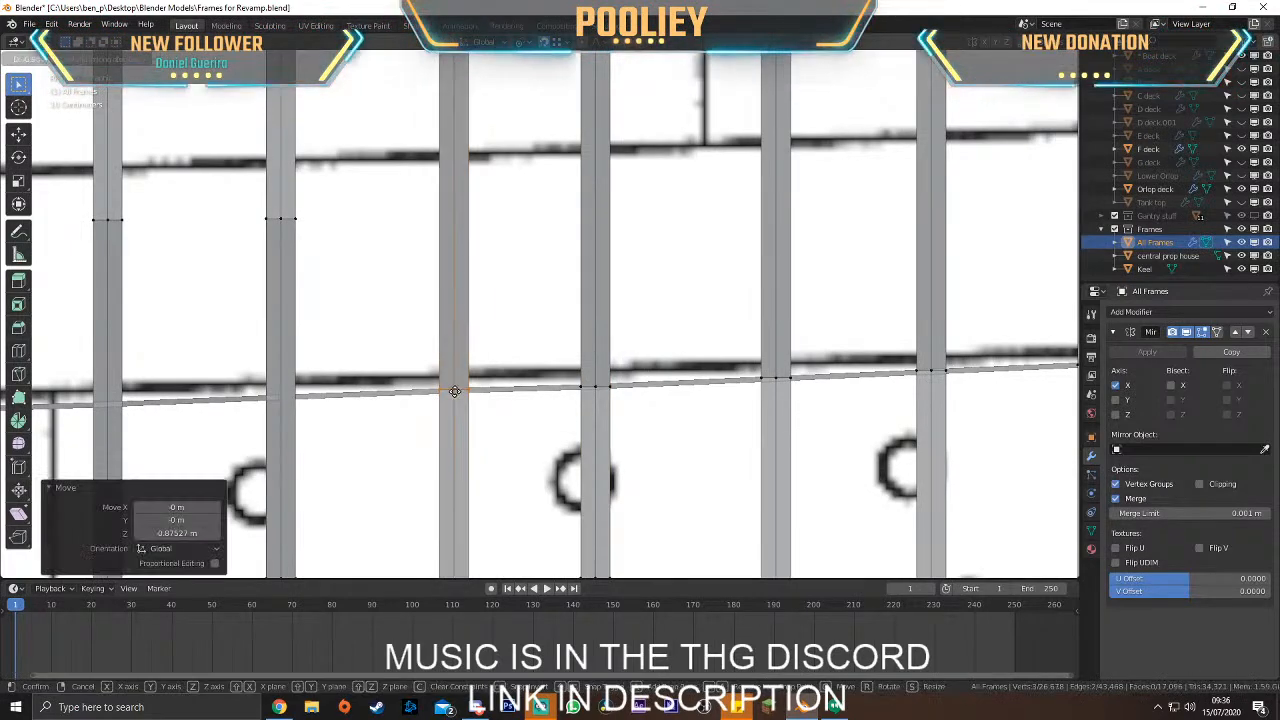
{"action": "left_click", "coordinate": [456, 391]}
Examine the bow section of the deck plan drawings beside the hull from above
{"action": "scroll", "coordinate": [474, 420], "scroll_direction": "down", "scroll_amount": 10}
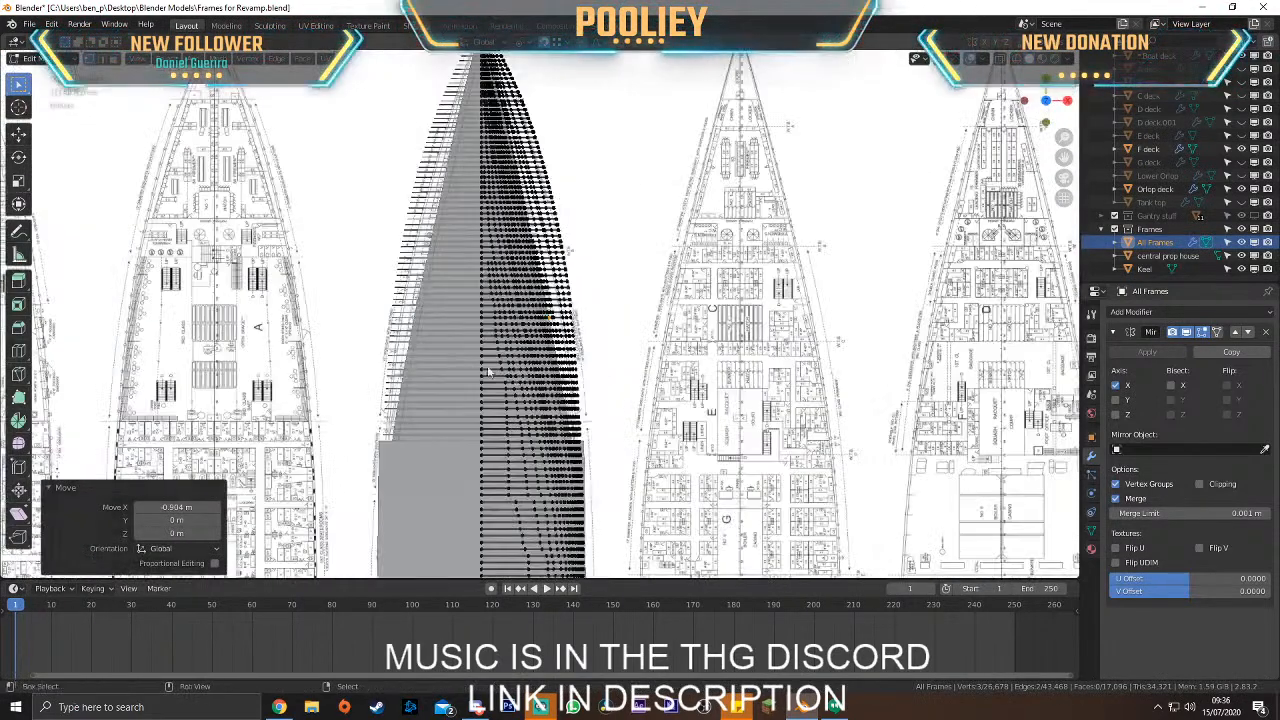
{"action": "middle_click_drag", "start_coordinate": [488, 371], "coordinate": [671, 376], "text": "shift"}
{"action": "scroll", "coordinate": [357, 217], "scroll_direction": "up", "scroll_amount": 6}
{"action": "middle_click_drag", "start_coordinate": [657, 236], "coordinate": [664, 388], "text": "shift"}
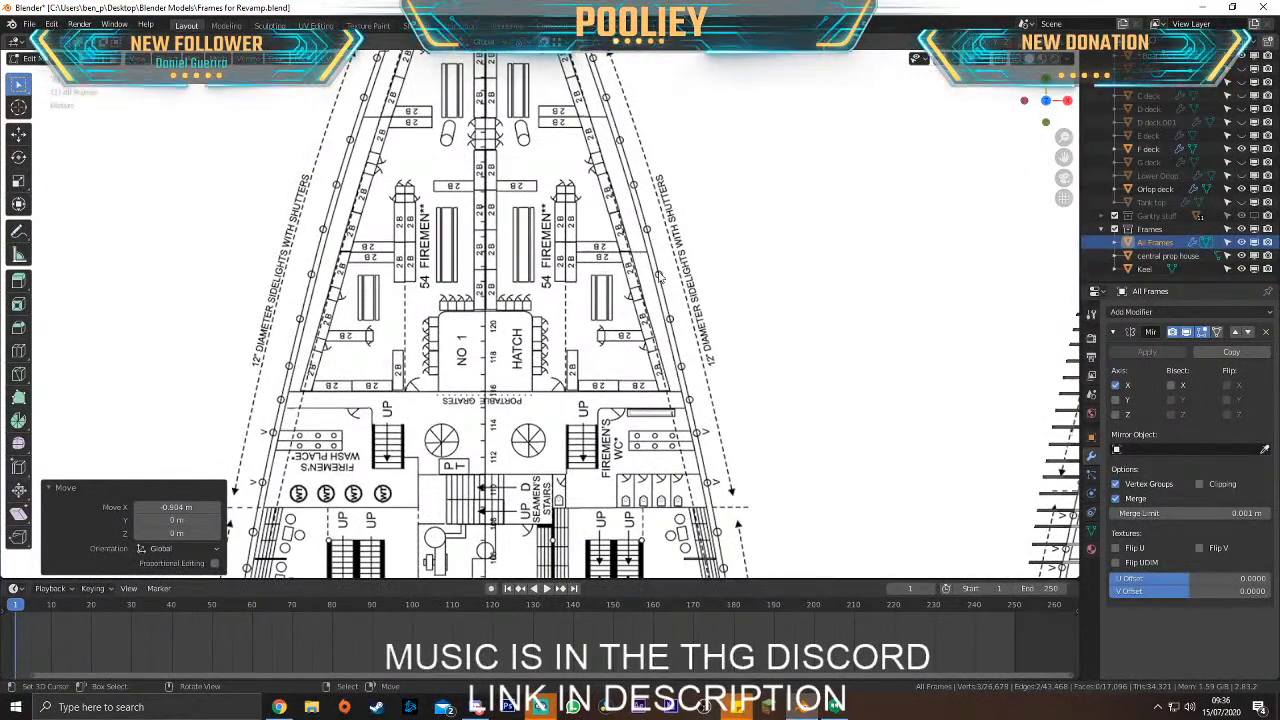
{"action": "key", "text": "KP_3"}
{"action": "scroll", "coordinate": [679, 280], "scroll_direction": "down", "scroll_amount": 5}
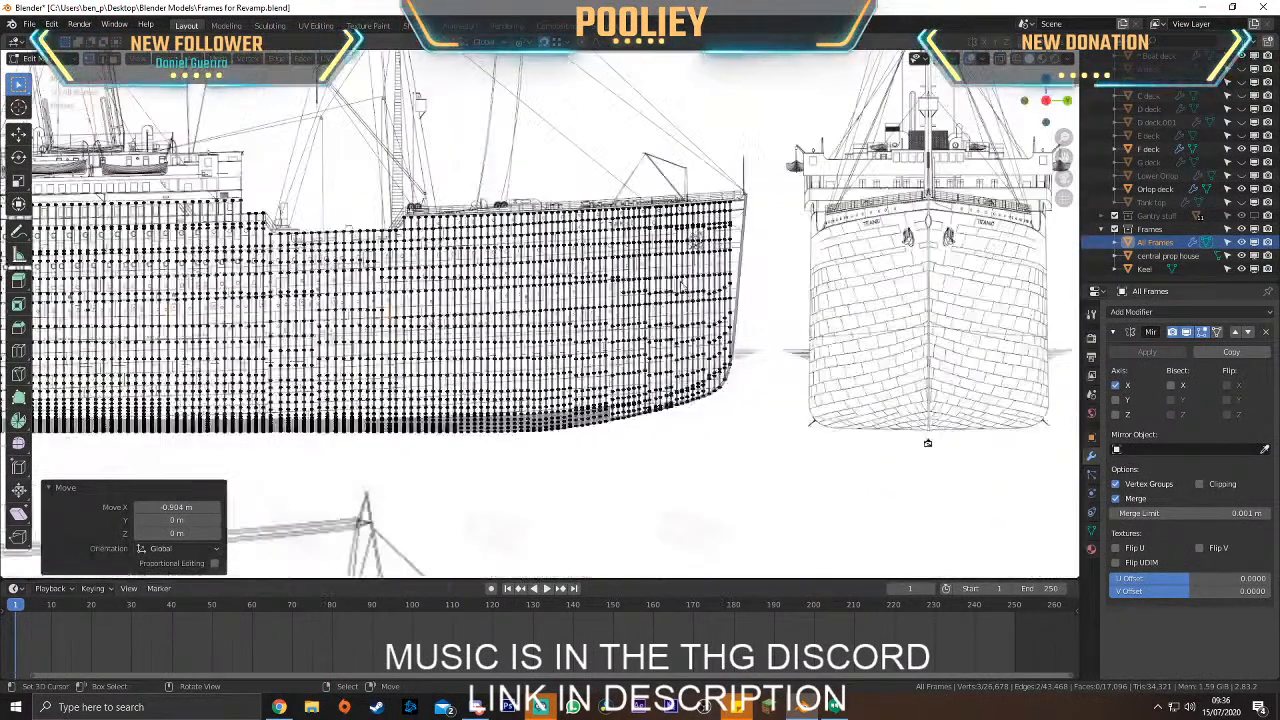
Lower the fifty-eighth frame's vertices to the deck line and shift them about -1.00 m along X to the deck's edge
{"action": "key", "text": "KP_Decimal"}
{"action": "scroll", "coordinate": [682, 283], "scroll_direction": "down", "scroll_amount": 6}
{"action": "scroll", "coordinate": [686, 293], "scroll_direction": "down", "scroll_amount": 10}
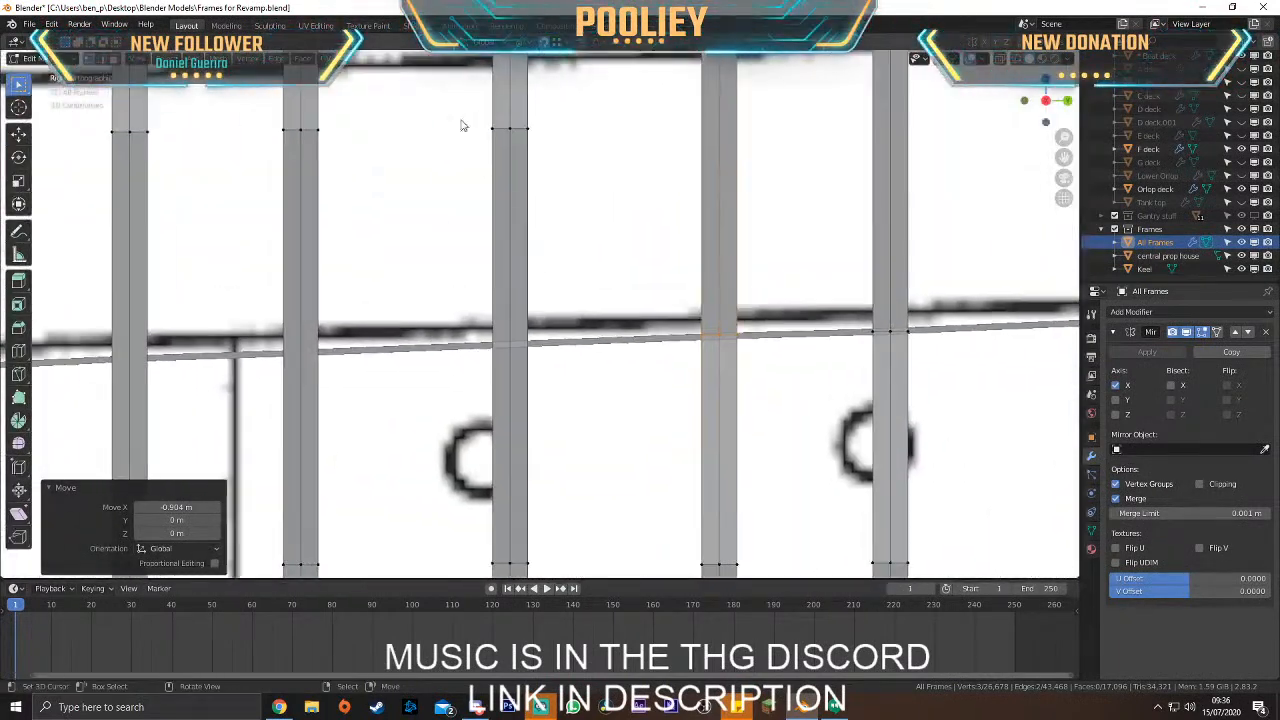
{"action": "key", "text": "g"}
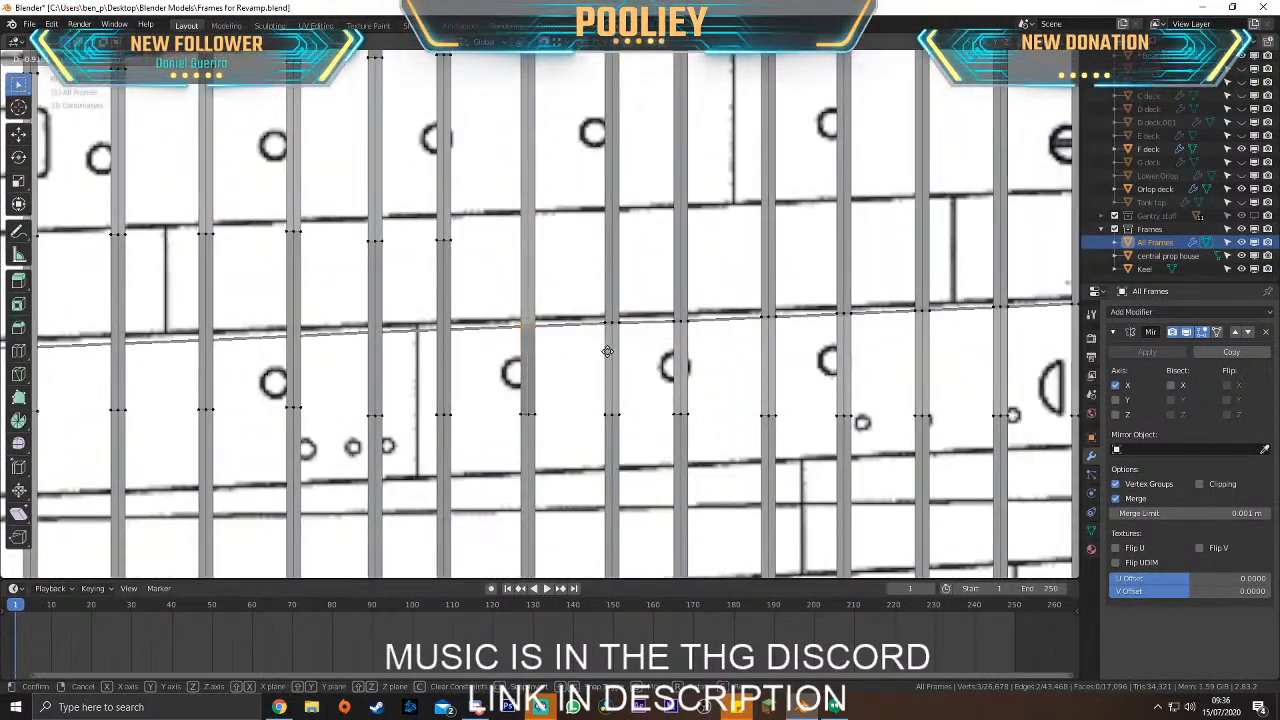
{"action": "left_click", "coordinate": [607, 351]}
{"action": "scroll", "coordinate": [600, 360], "scroll_direction": "up", "scroll_amount": 4}
{"action": "scroll", "coordinate": [446, 337], "scroll_direction": "down", "scroll_amount": 3}
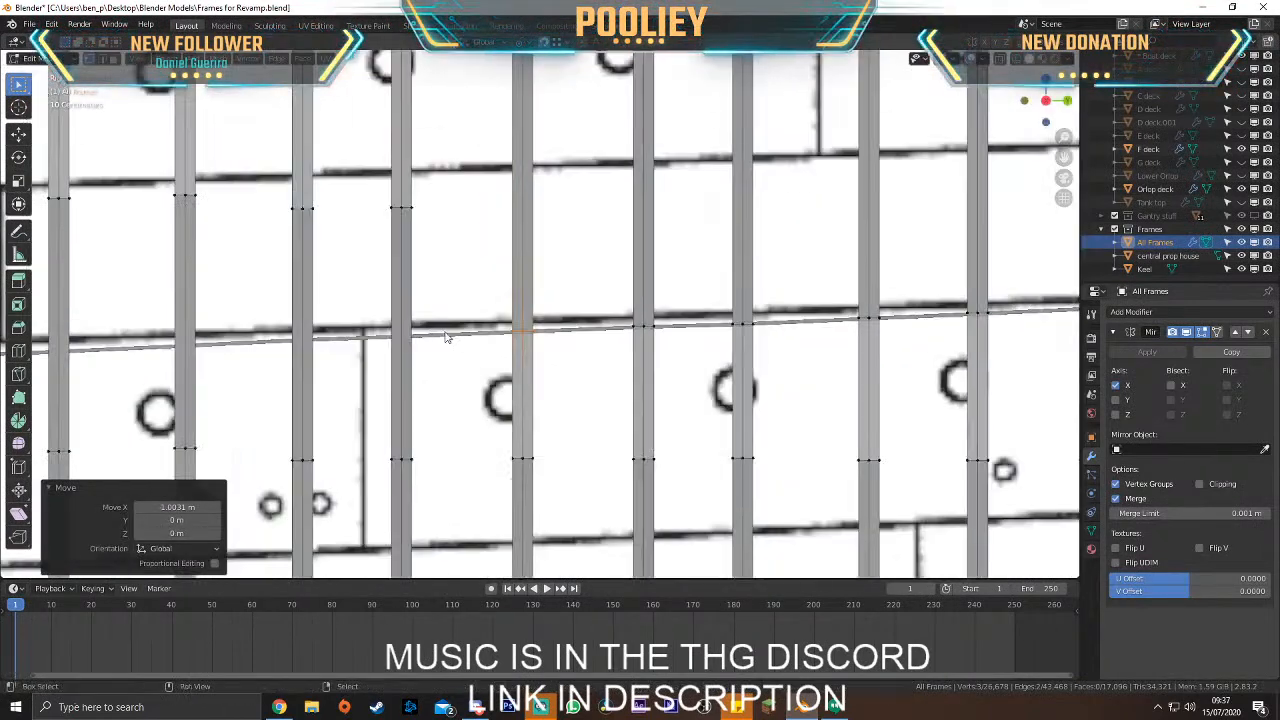
Lower the fifty-ninth frame's vertices about 0.94 m along Z to the deck line and shift them along X to the deck's edge
{"action": "middle_click_drag", "start_coordinate": [446, 337], "coordinate": [539, 345], "text": "shift"}
{"action": "key", "text": "g"}
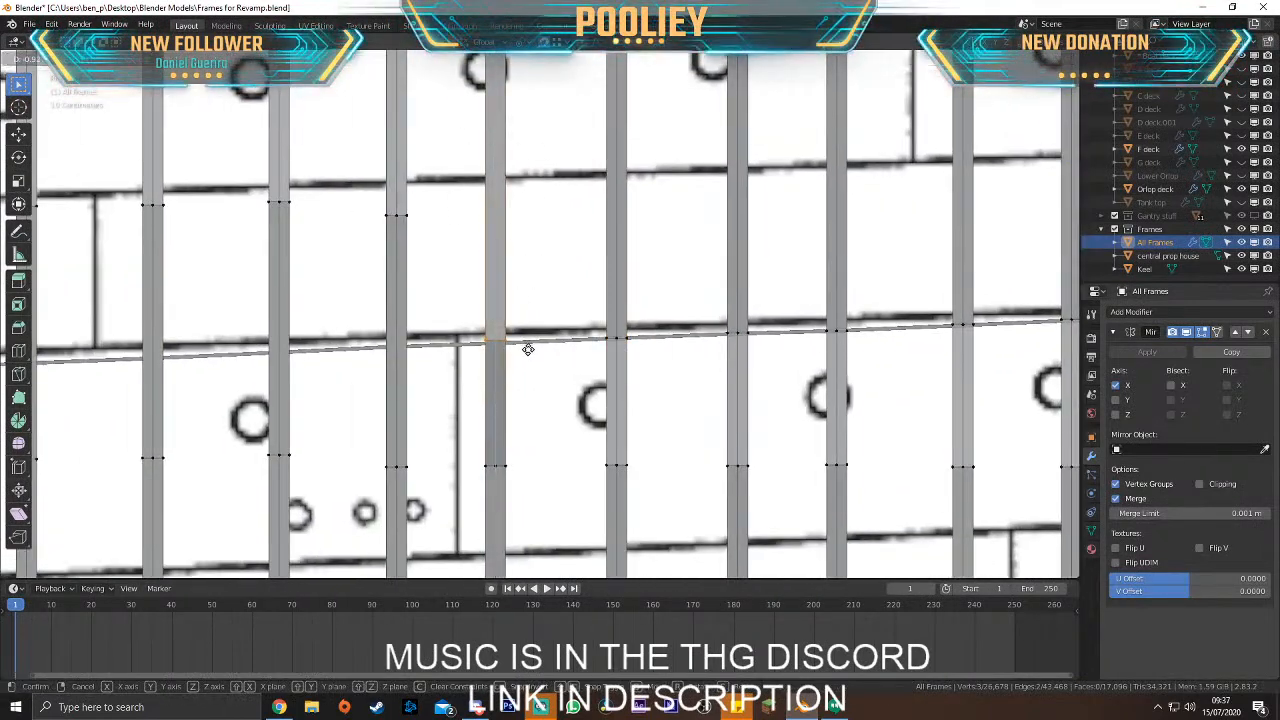
{"action": "left_click", "coordinate": [533, 351]}
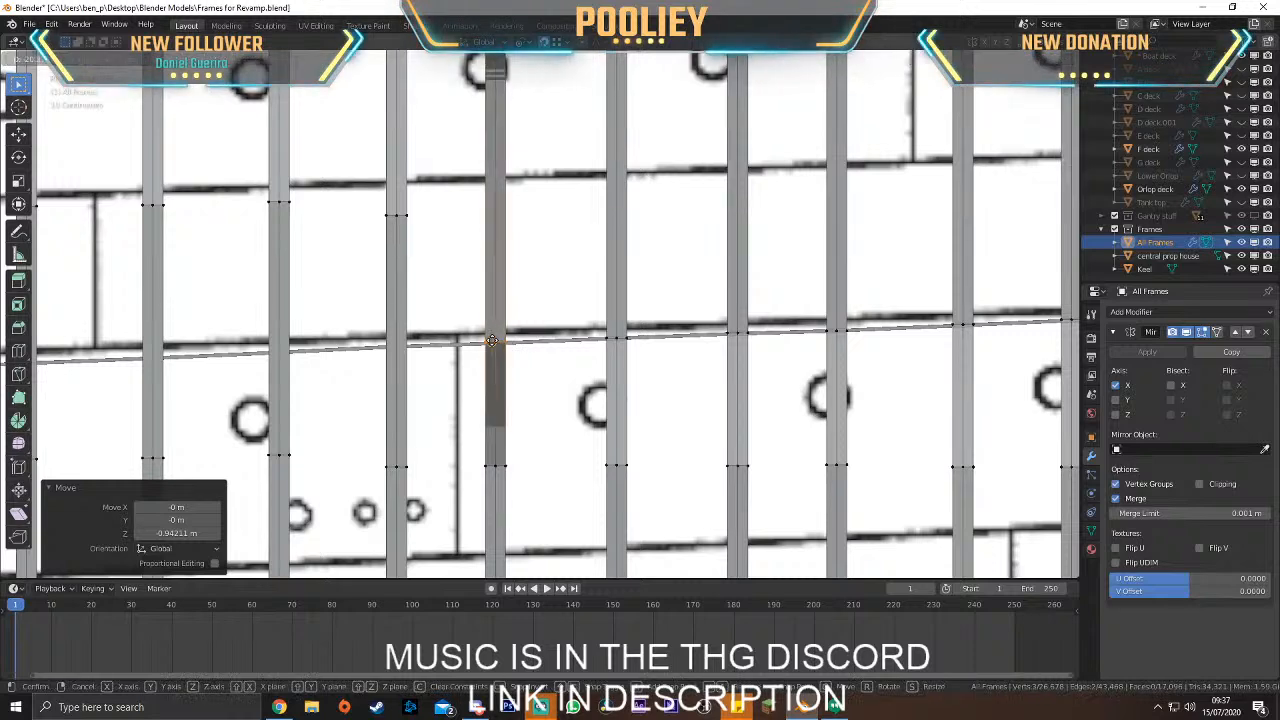
Lower the sixtieth frame's vertices about 0.96 m along Z to the deck line and shift them along X to the deck's edge
{"action": "left_click", "coordinate": [396, 215]}
{"action": "key", "text": "g"}
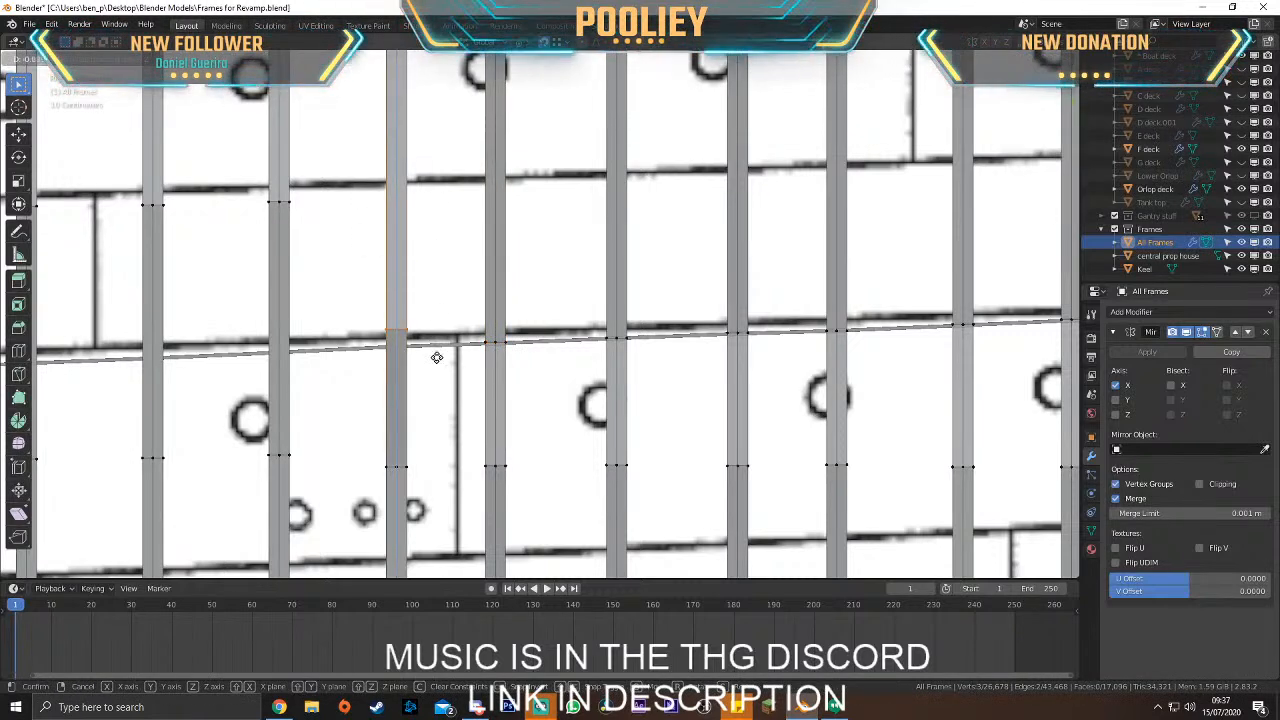
{"action": "left_click", "coordinate": [443, 371]}
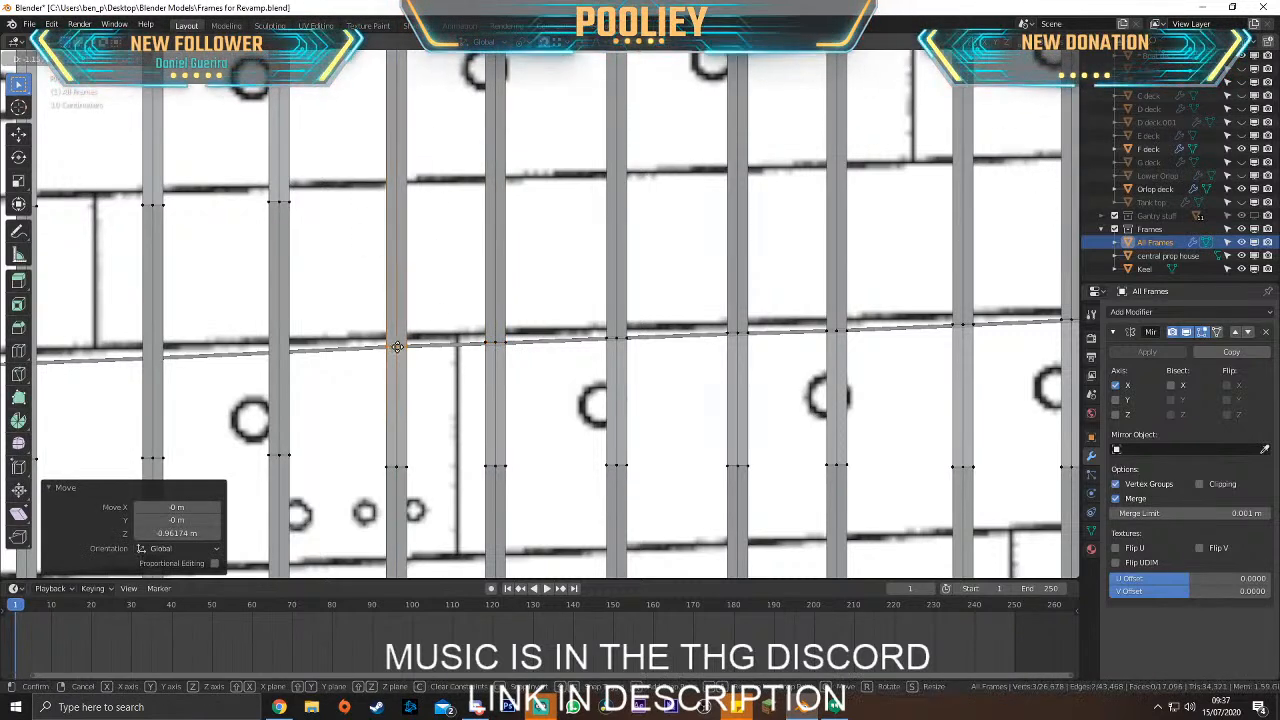
Lower the sixty-first frame's vertices to the deck line and shift them about -1.16 m along X to the deck's edge
{"action": "middle_click_drag", "start_coordinate": [271, 195], "coordinate": [521, 199], "text": "shift"}
{"action": "left_click_drag", "start_coordinate": [512, 195], "coordinate": [560, 226]}
{"action": "key", "text": "g"}
{"action": "key", "text": "z"}
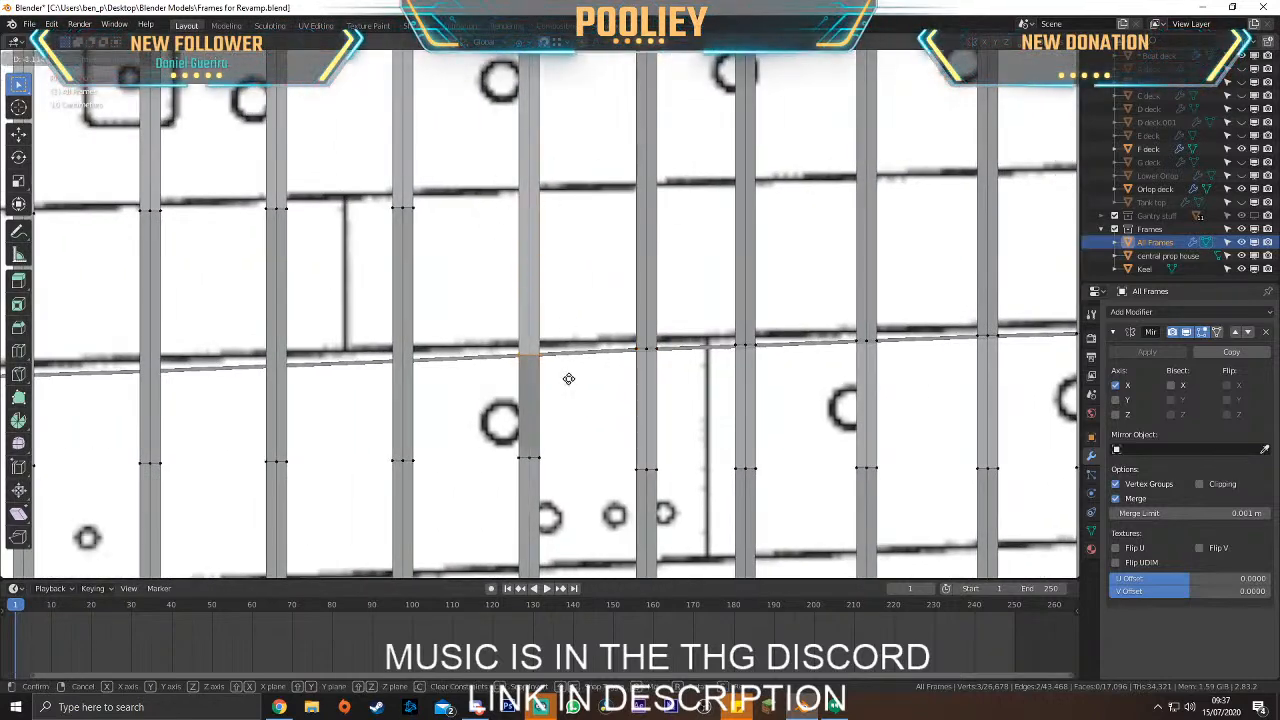
{"action": "left_click", "coordinate": [568, 379]}
{"action": "key", "text": "g"}
{"action": "key", "text": "x"}
{"action": "left_click", "coordinate": [529, 355]}
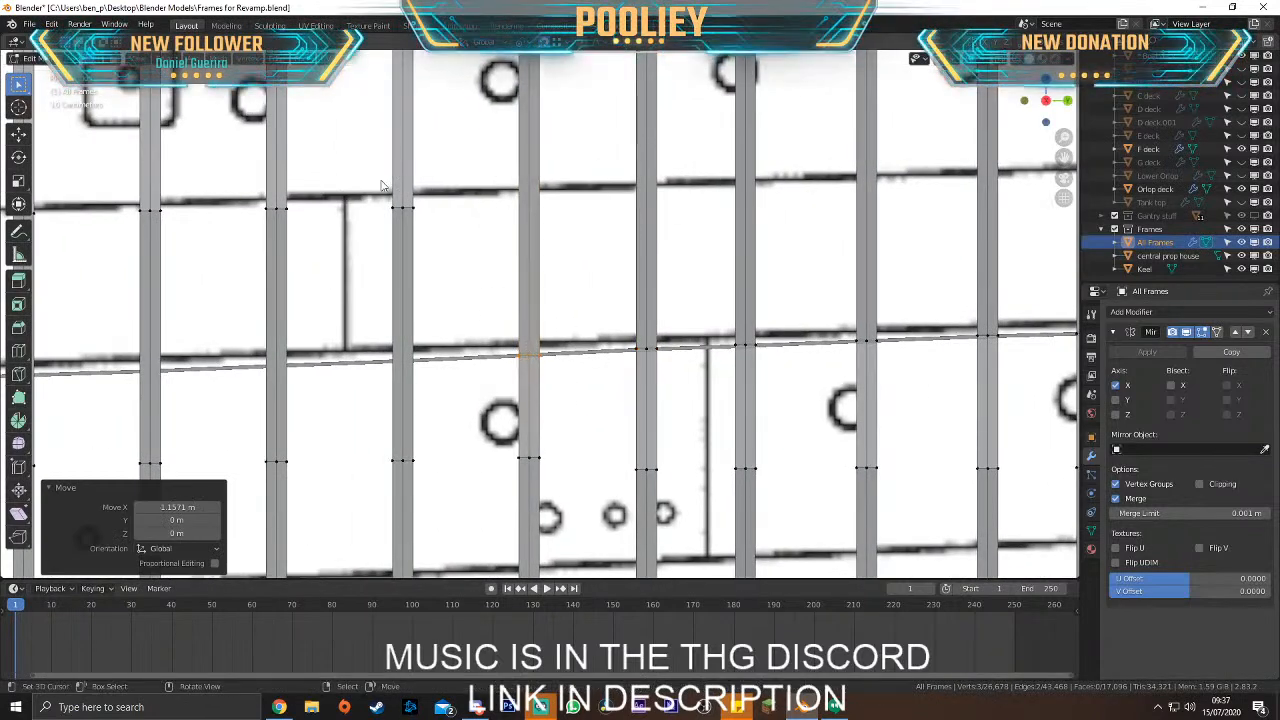
Lower the sixty-second frame's vertices about 1.12 m to the deck line and shift them about -1.16 m along X to the deck's edge
{"action": "left_click_drag", "start_coordinate": [389, 191], "coordinate": [480, 249]}
{"action": "key", "text": "g"}
{"action": "key", "text": "z"}
{"action": "left_click", "coordinate": [482, 399]}
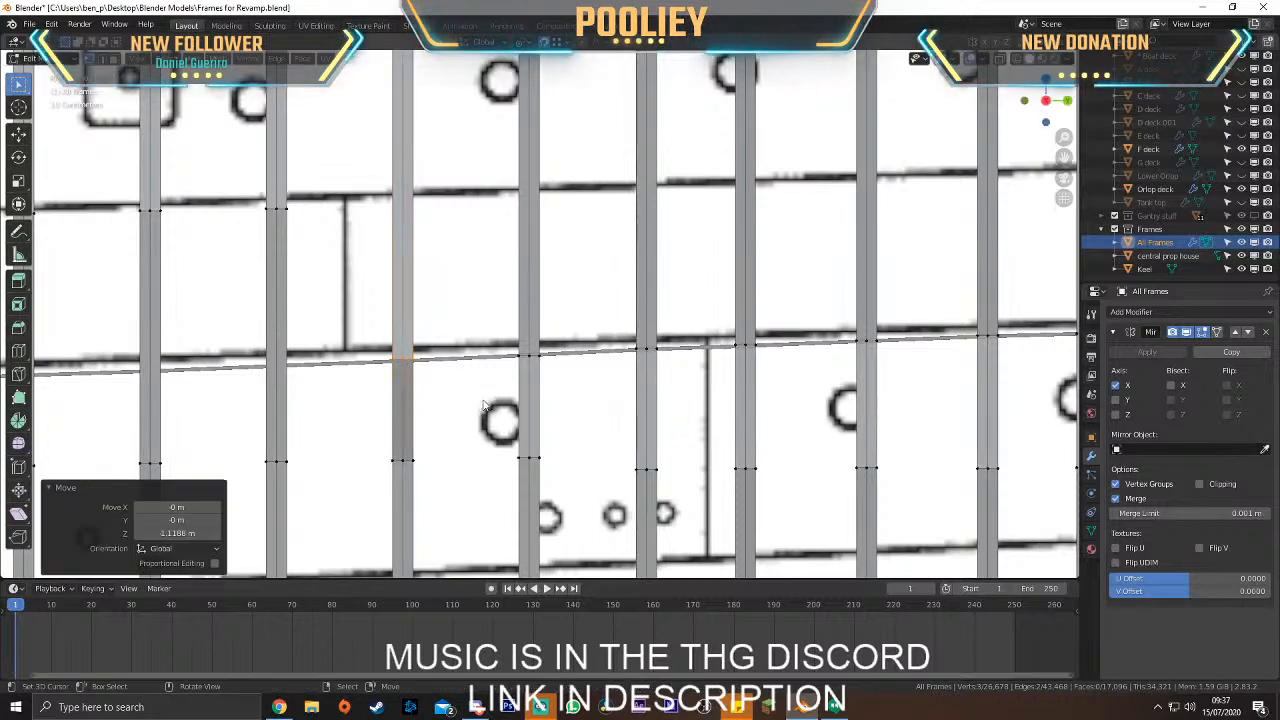
{"action": "middle_click_drag", "start_coordinate": [482, 399], "coordinate": [623, 379]}
{"action": "key", "text": "KP_3"}
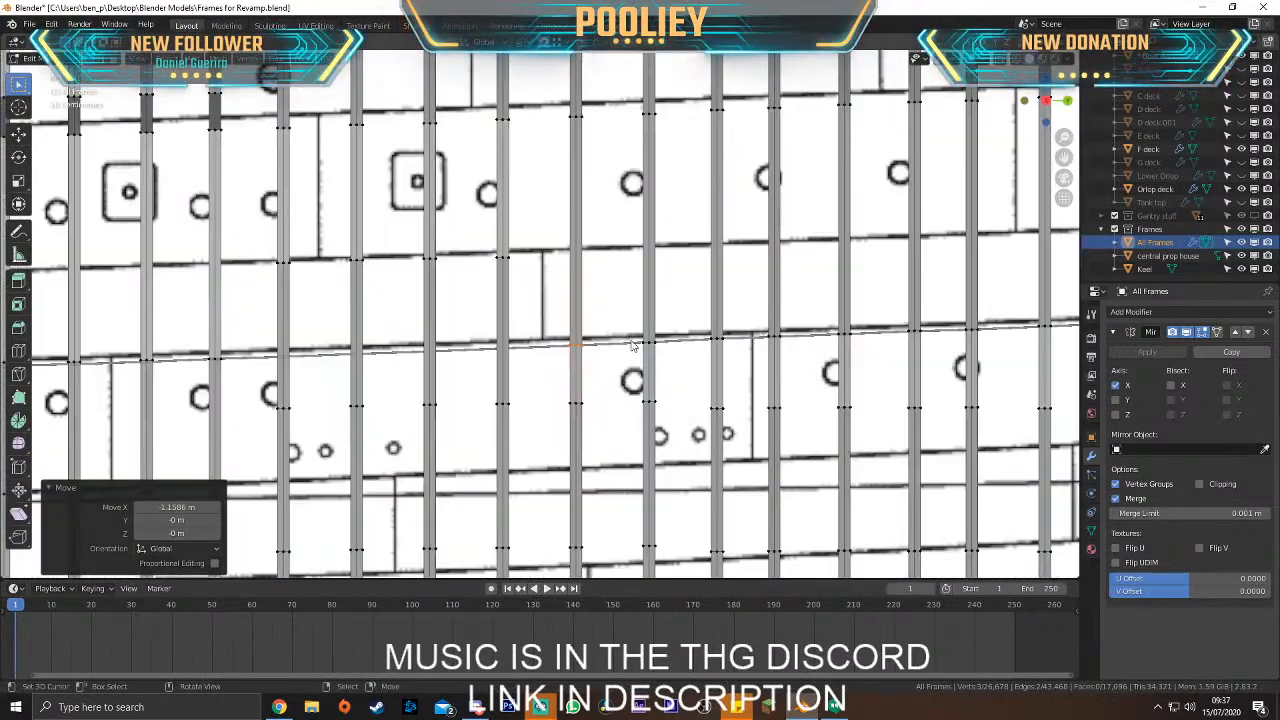
Lower the sixty-third frame's vertices about 1.16 m to the deck line and shift them about -1.15 m along X to the deck's edge
{"action": "scroll", "coordinate": [632, 345], "scroll_direction": "up", "scroll_amount": 3}
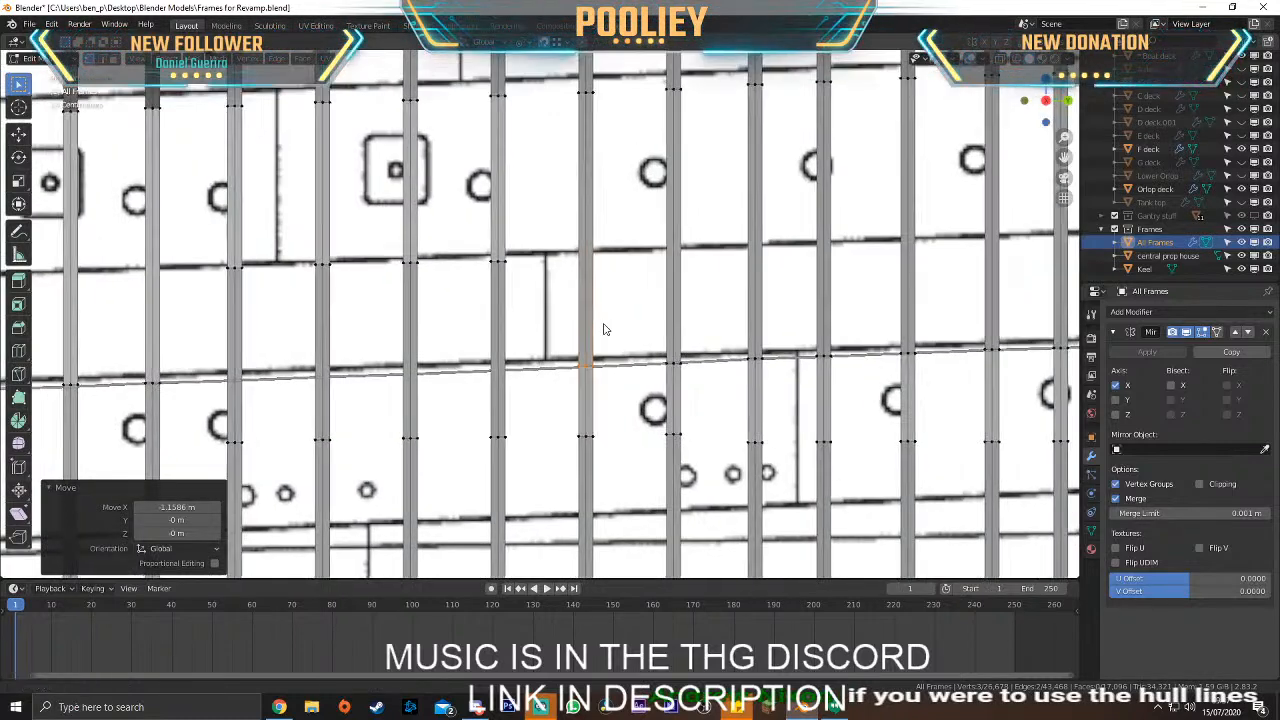
{"action": "key", "text": "g"}
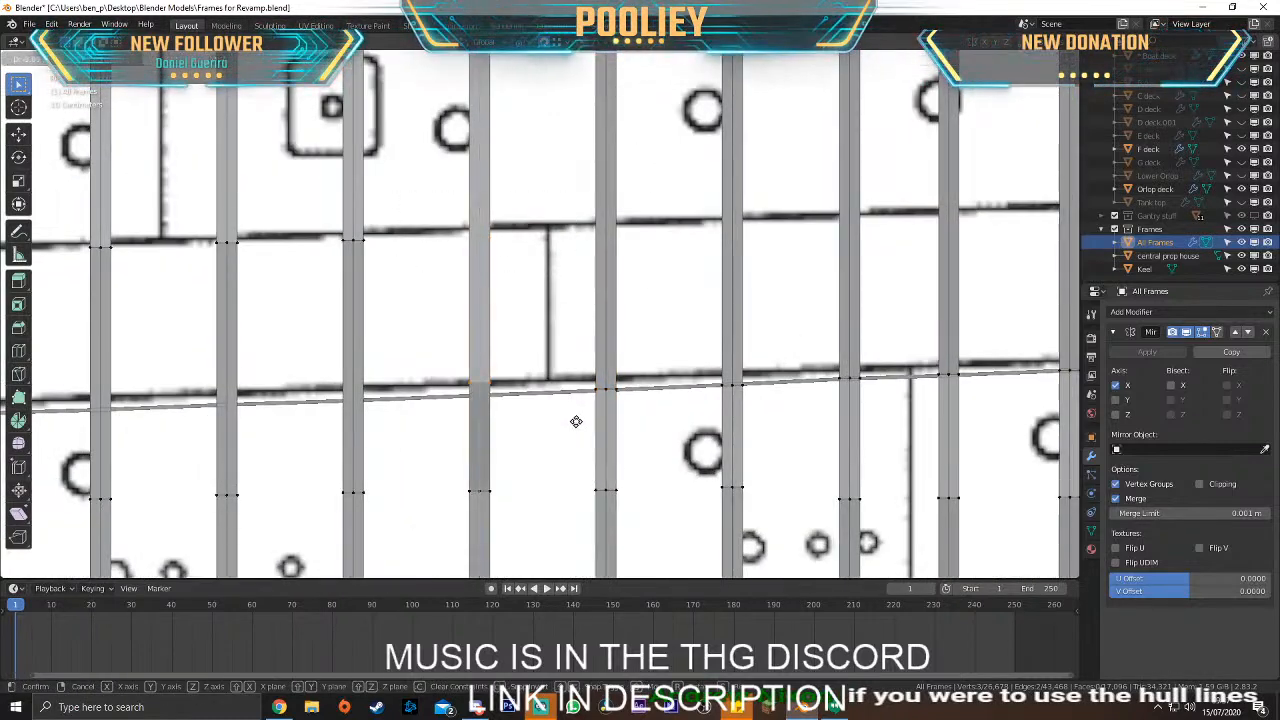
{"action": "left_click", "coordinate": [585, 431]}
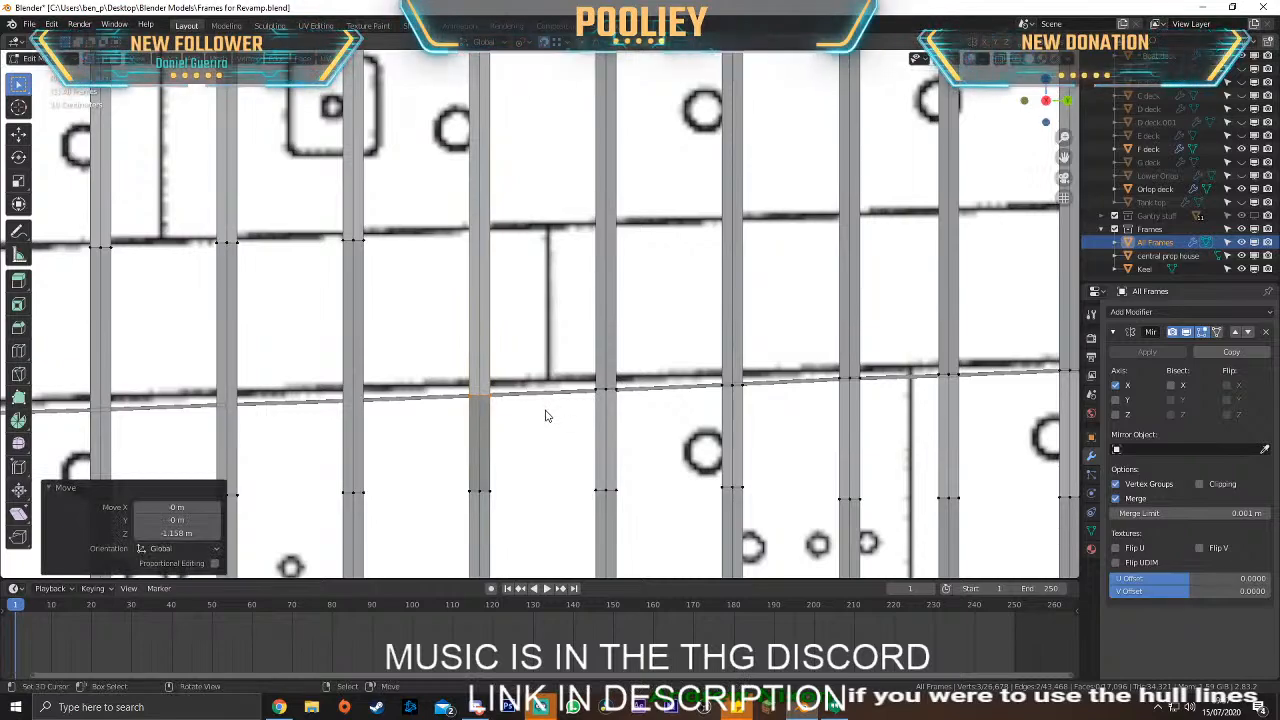
{"action": "key", "text": "g"}
{"action": "key", "text": "x"}
{"action": "left_click", "coordinate": [489, 392]}
Lower the sixty-fourth frame's vertices to the deck line and shift them about -1.19 m along X to the deck's edge
{"action": "scroll", "coordinate": [489, 388], "scroll_direction": "down", "scroll_amount": 10}
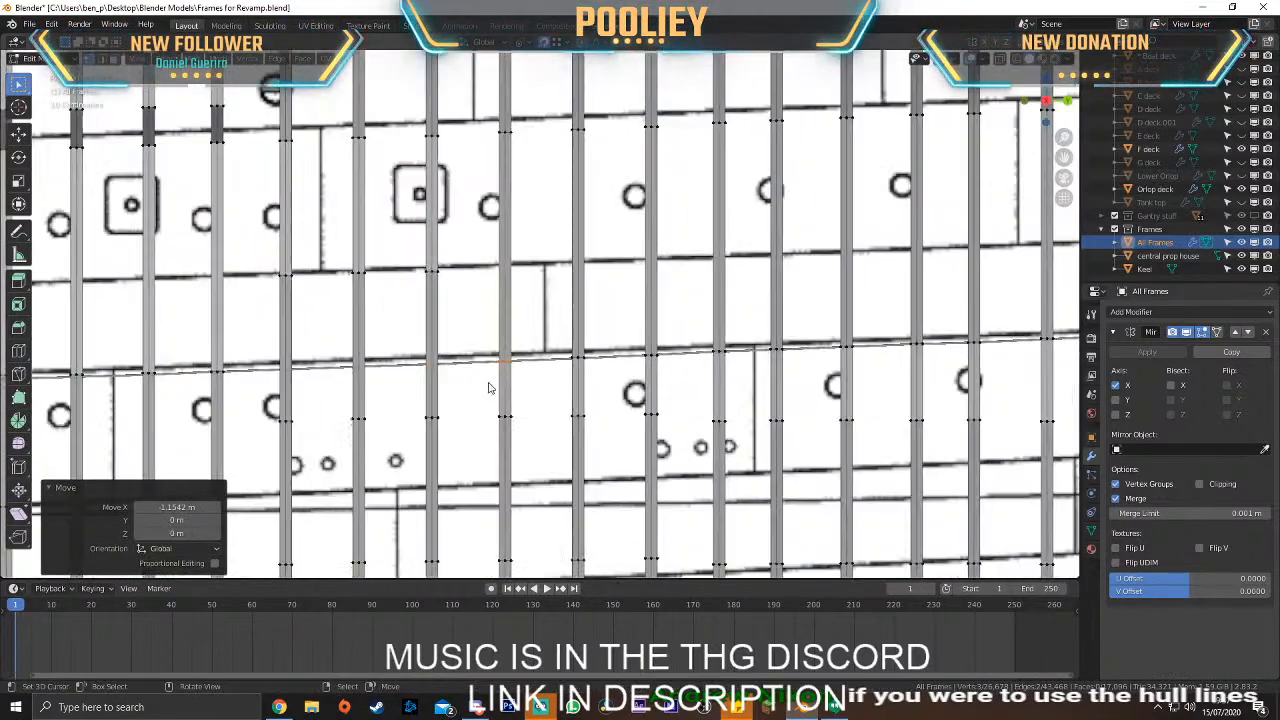
{"action": "scroll", "coordinate": [490, 385], "scroll_direction": "down", "scroll_amount": 8}
{"action": "middle_click_drag", "start_coordinate": [490, 385], "coordinate": [917, 364]}
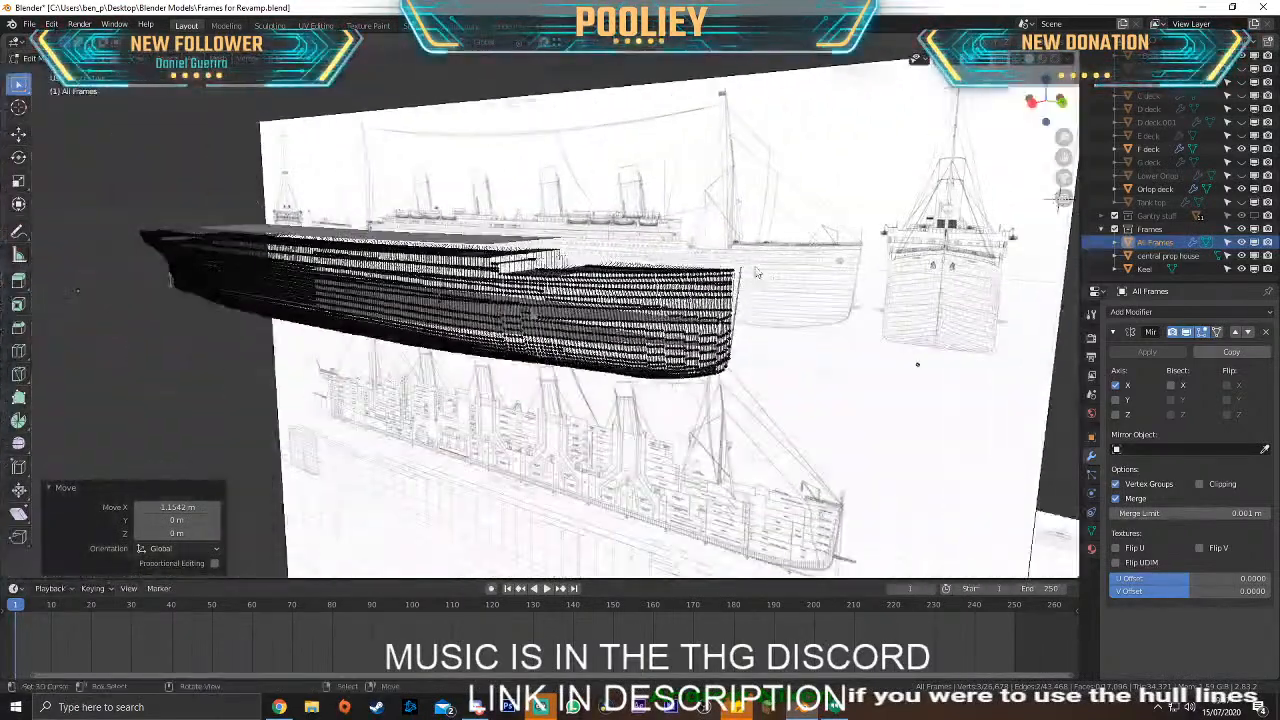
{"action": "key", "text": "KP_3"}
{"action": "key", "text": "KP_Decimal"}
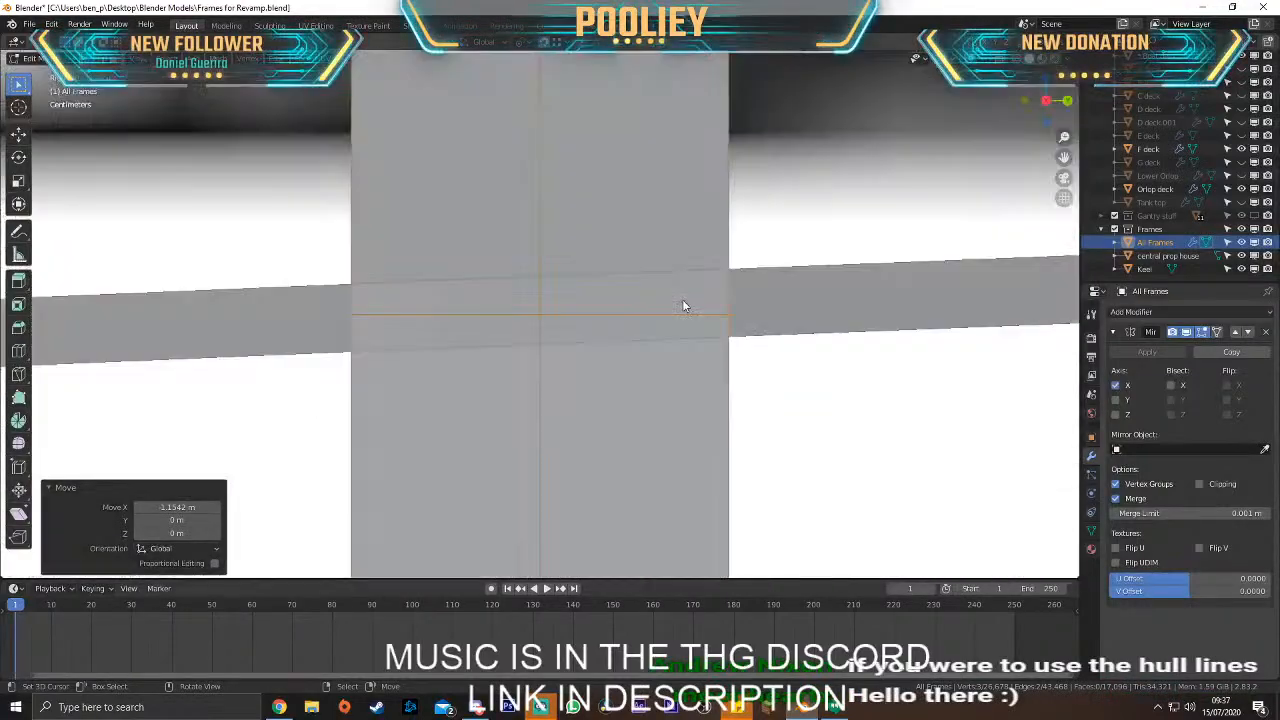
{"action": "scroll", "coordinate": [682, 299], "scroll_direction": "down", "scroll_amount": 13}
{"action": "middle_click_drag", "start_coordinate": [440, 329], "coordinate": [662, 339], "text": "shift"}
{"action": "scroll", "coordinate": [633, 359], "scroll_direction": "down", "scroll_amount": 2}
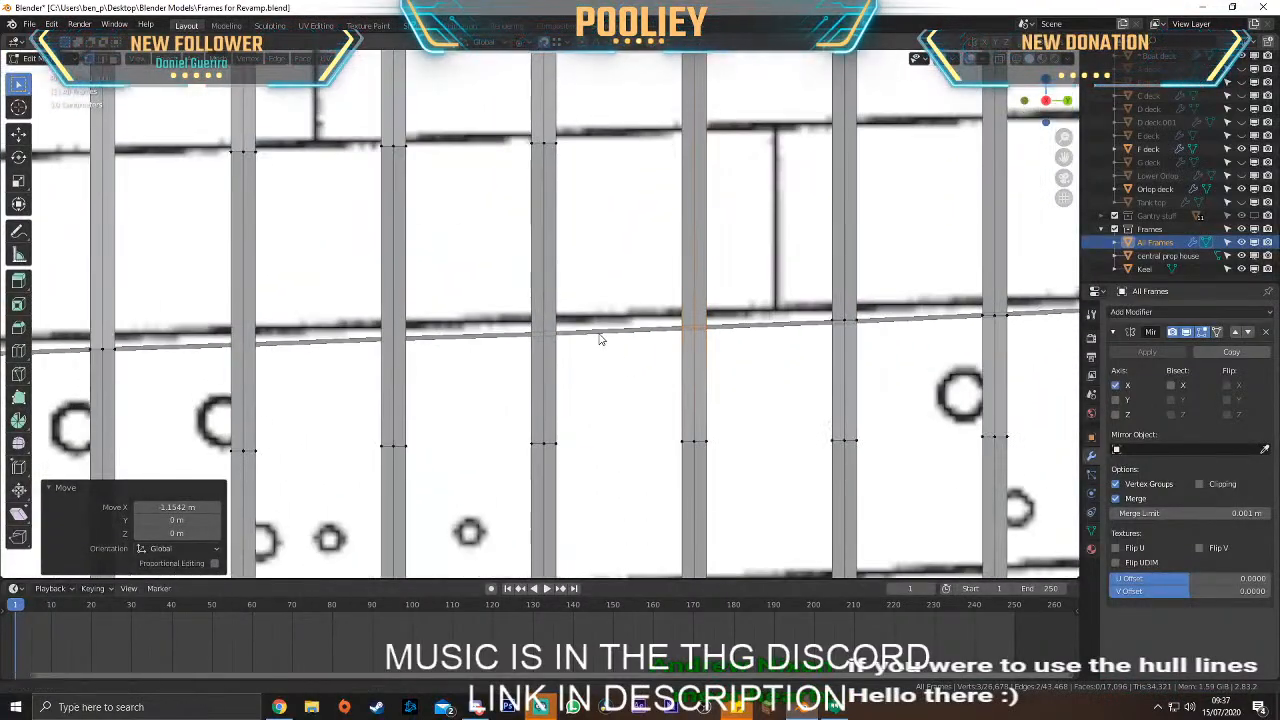
{"action": "key", "text": "g"}
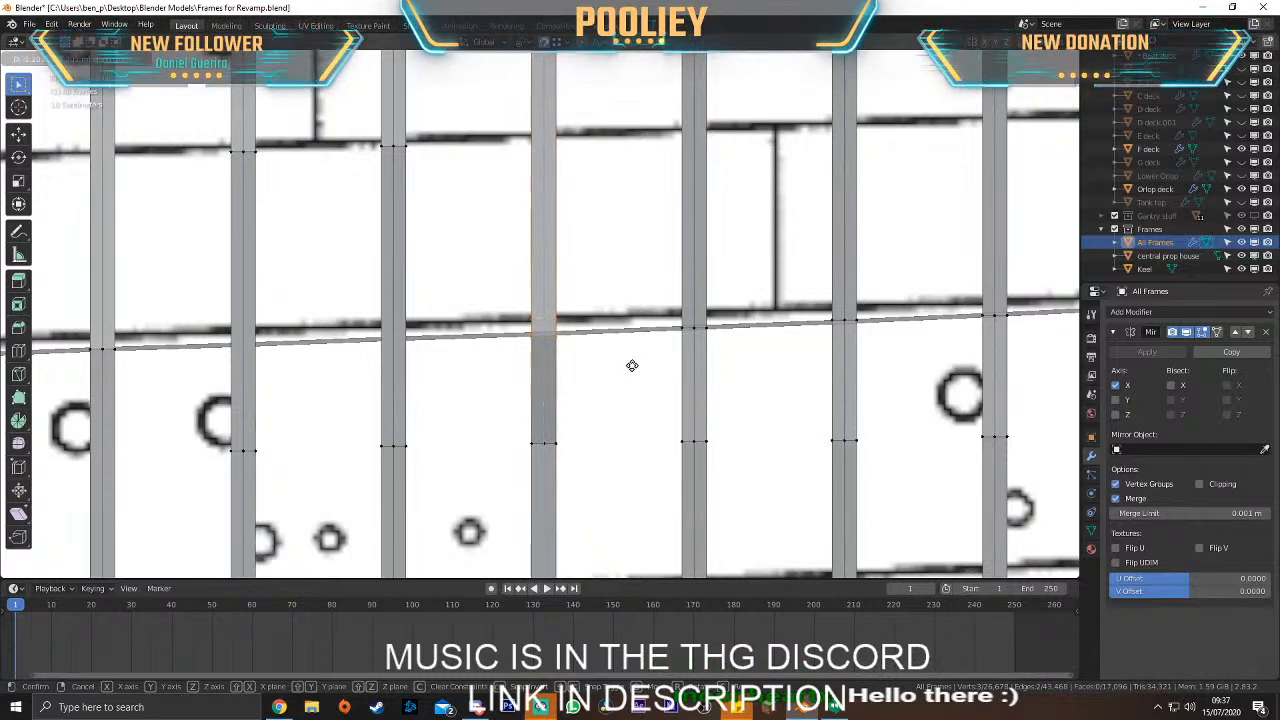
{"action": "left_click", "coordinate": [637, 362]}
{"action": "key", "text": "g"}
{"action": "key", "text": "x"}
{"action": "left_click", "coordinate": [549, 330]}
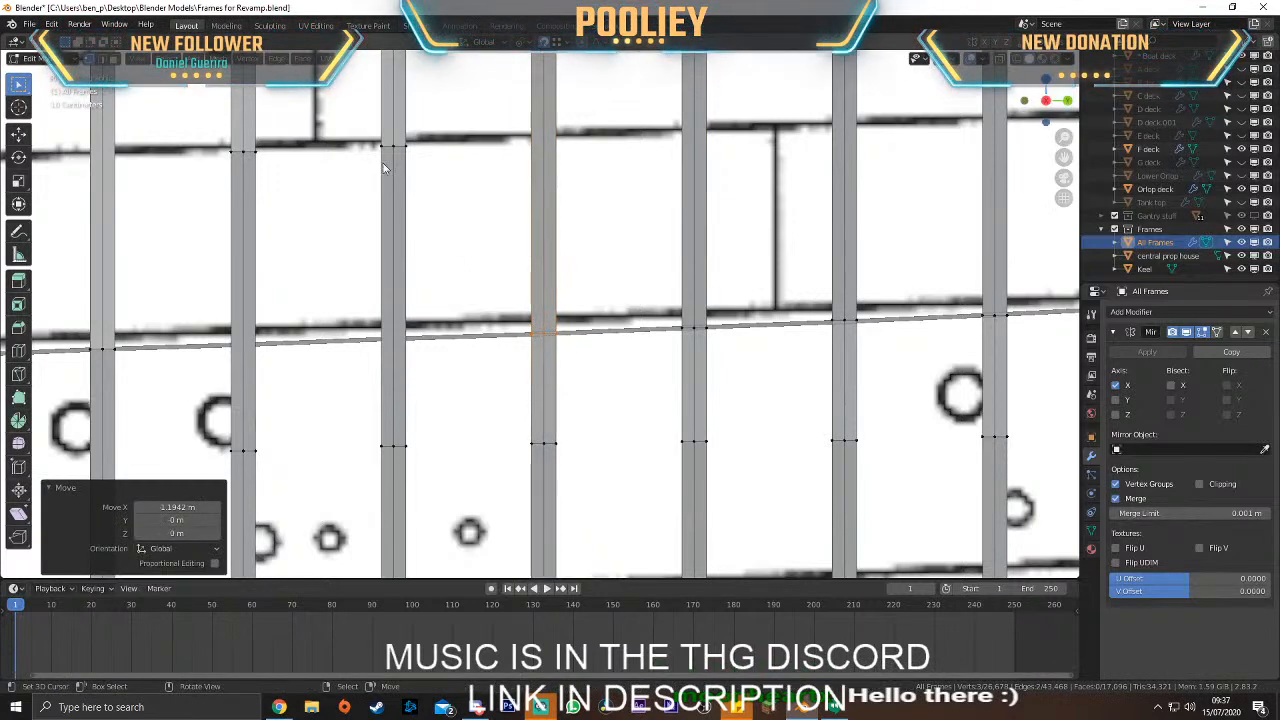
Lower the sixty-fifth frame's vertices about 1.19 m to the deck line and shift them about -1.17 m along X to the deck's edge
{"action": "left_click_drag", "start_coordinate": [362, 118], "coordinate": [477, 184]}
{"action": "key", "text": "g"}
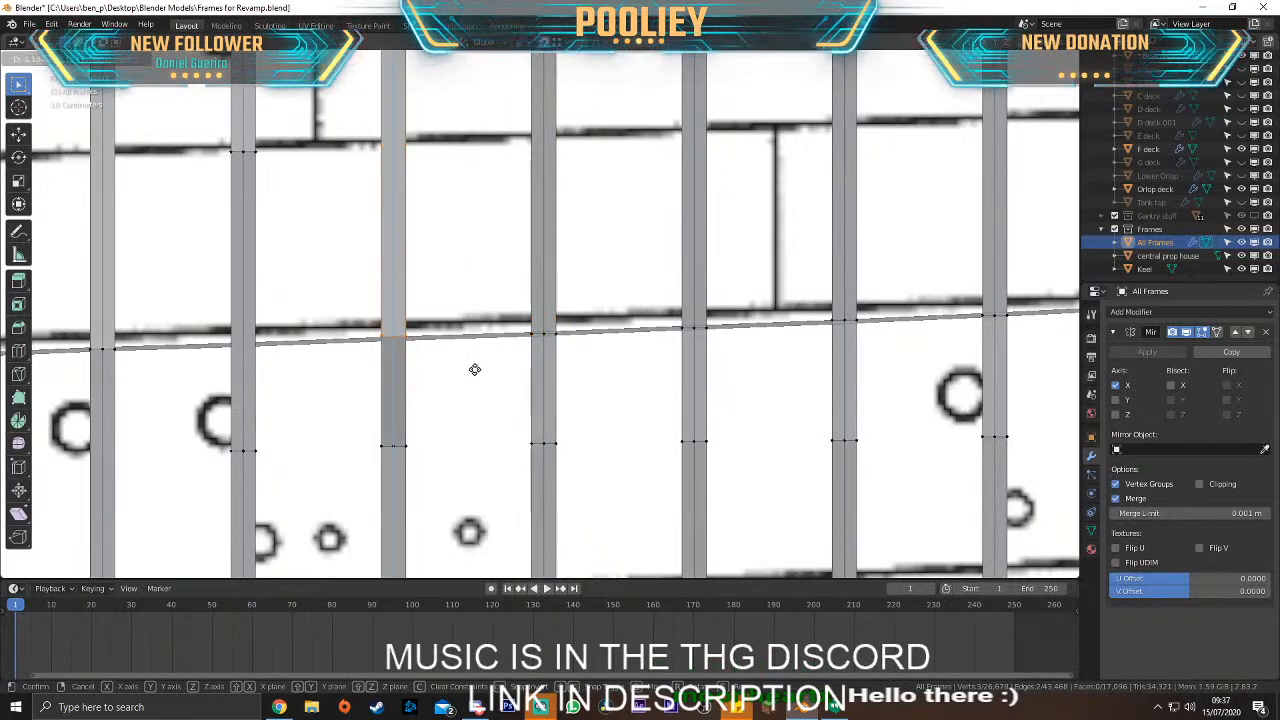
{"action": "left_click", "coordinate": [474, 369]}
{"action": "key", "text": "g"}
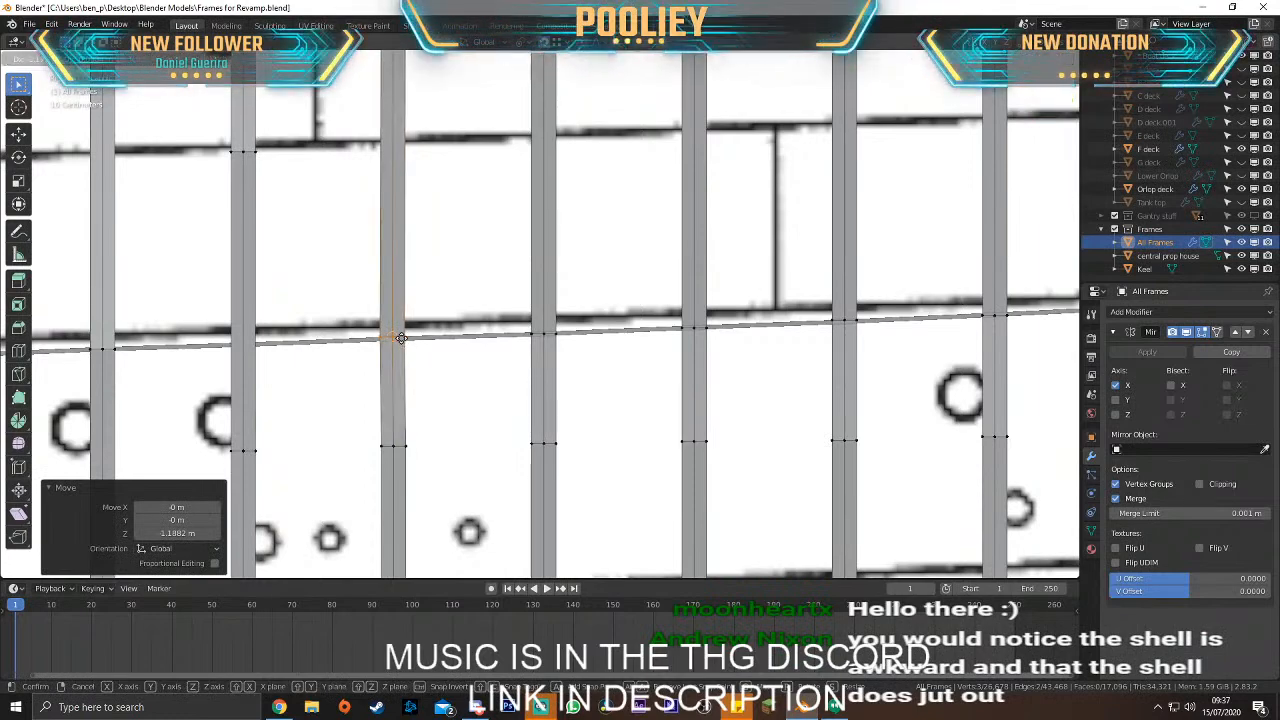
{"action": "key", "text": "x"}
{"action": "left_click", "coordinate": [401, 338]}
Lower the sixty-sixth frame's vertices to the deck line and shift them along X to the deck's edge
{"action": "middle_click_drag", "start_coordinate": [367, 353], "coordinate": [567, 353], "text": "shift"}
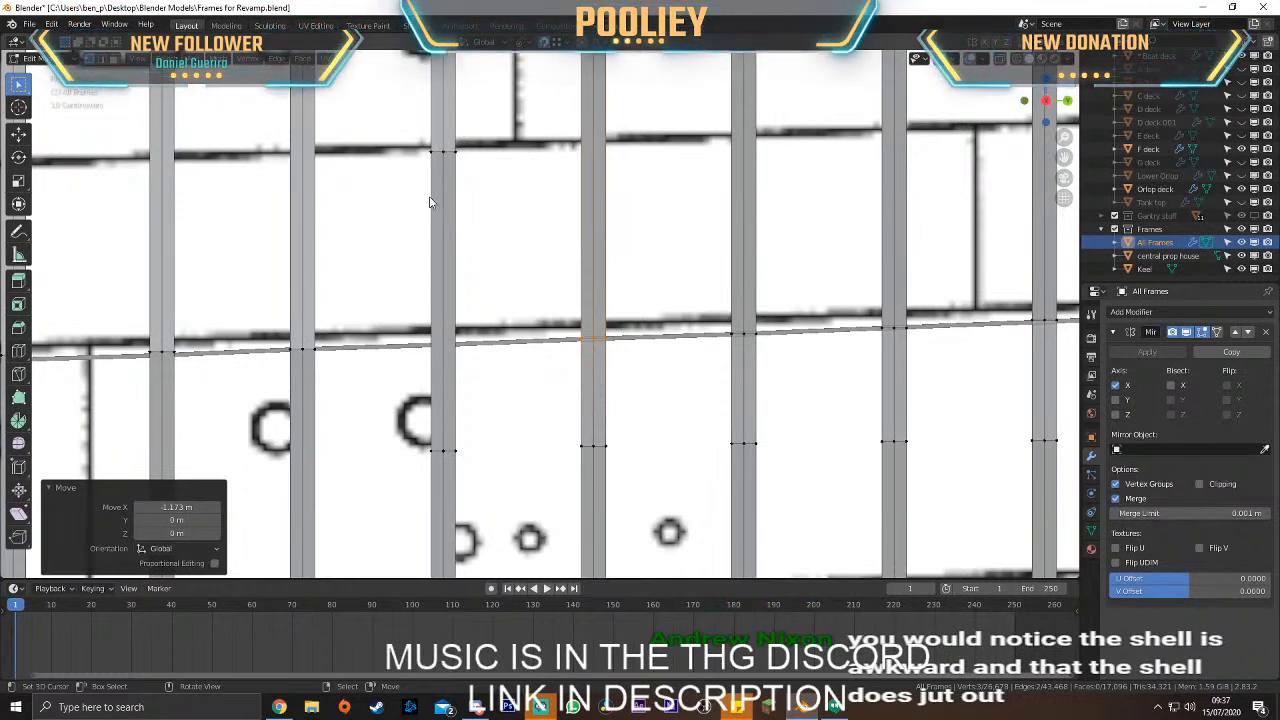
{"action": "left_click", "coordinate": [453, 226]}
{"action": "key", "text": "g"}
{"action": "key", "text": "z"}
{"action": "left_click", "coordinate": [528, 379]}
{"action": "scroll", "coordinate": [529, 379], "scroll_direction": "up", "scroll_amount": 4}
{"action": "middle_click_drag", "start_coordinate": [513, 404], "coordinate": [652, 328], "text": "shift"}
{"action": "scroll", "coordinate": [600, 330], "scroll_direction": "up", "scroll_amount": 1}
{"action": "key", "text": "g"}
{"action": "key", "text": "x"}
{"action": "left_click", "coordinate": [467, 299]}
Shift the sixty-seventh frame's vertices about -0.95 m along X to the deck's edge
{"action": "middle_click_drag", "start_coordinate": [381, 354], "coordinate": [767, 342], "text": "shift"}
{"action": "left_click_drag", "start_coordinate": [396, 242], "coordinate": [548, 338]}
{"action": "key", "text": "g"}
{"action": "key", "text": "x"}
{"action": "left_click", "coordinate": [497, 294]}
Lower the sixty-eighth frame's vertices about 0.02 m to the deck line and shift them along X to the deck's edge
{"action": "middle_click_drag", "start_coordinate": [280, 283], "coordinate": [593, 300], "text": "shift"}
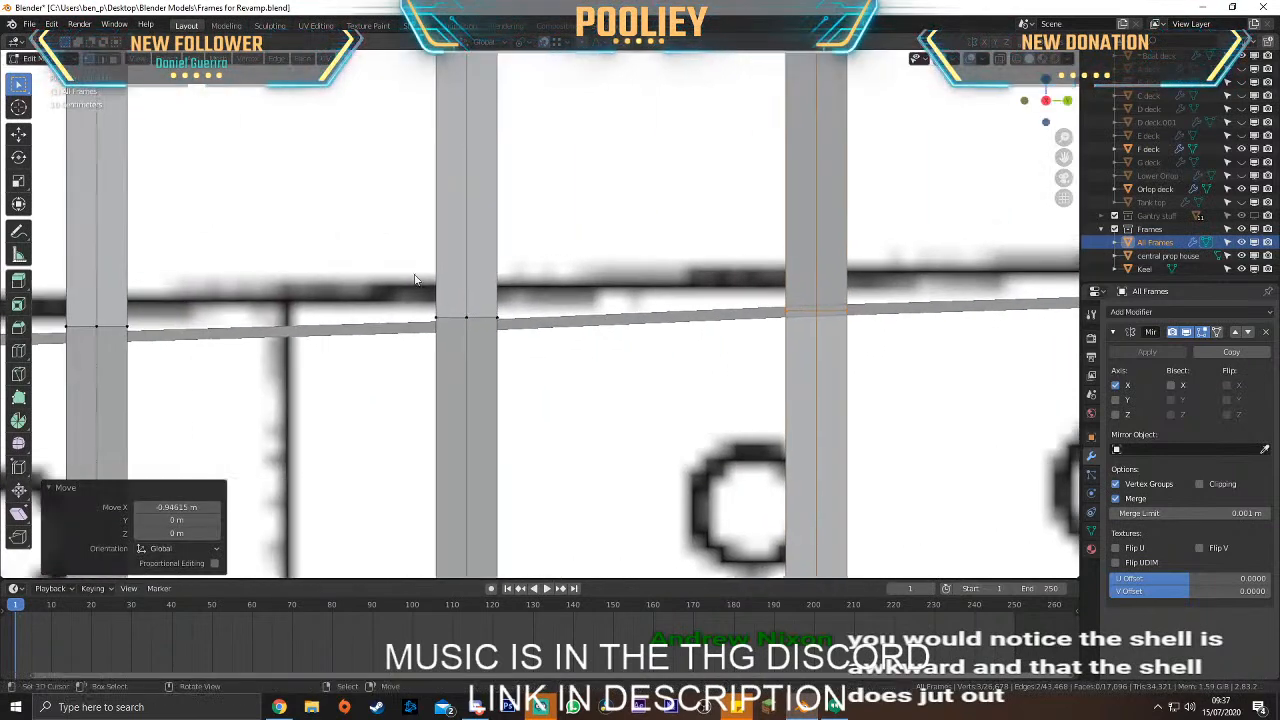
{"action": "left_click_drag", "start_coordinate": [398, 283], "coordinate": [547, 346]}
{"action": "key", "text": "g"}
{"action": "key", "text": "z"}
{"action": "left_click", "coordinate": [500, 343]}
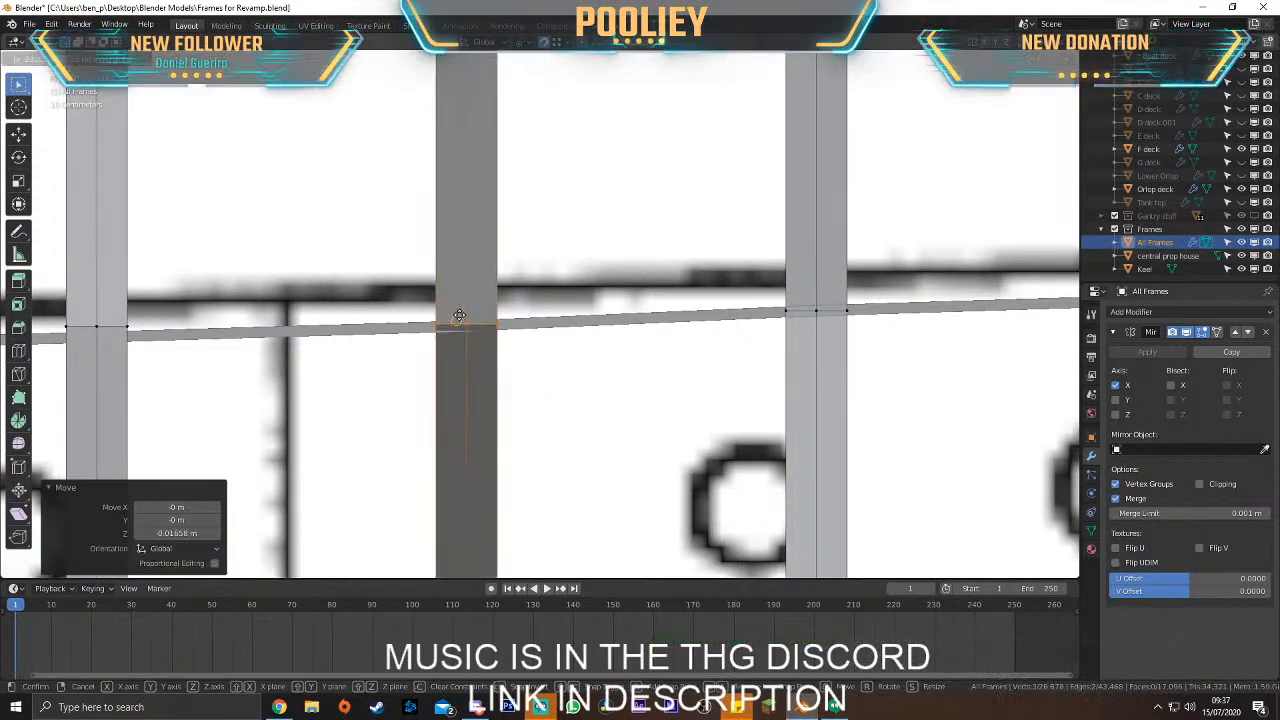
{"action": "left_click", "coordinate": [465, 321]}
Lower the sixty-ninth frame's vertices about 0.03 m to the deck line and try to shift them along X to the deck's edge
{"action": "scroll", "coordinate": [466, 325], "scroll_direction": "down", "scroll_amount": 4}
{"action": "middle_click_drag", "start_coordinate": [394, 342], "coordinate": [571, 331], "text": "shift"}
{"action": "scroll", "coordinate": [571, 331], "scroll_direction": "up", "scroll_amount": 3}
{"action": "left_click_drag", "start_coordinate": [398, 279], "coordinate": [549, 336]}
{"action": "key", "text": "g"}
{"action": "key", "text": "z"}
{"action": "left_click", "coordinate": [557, 342]}
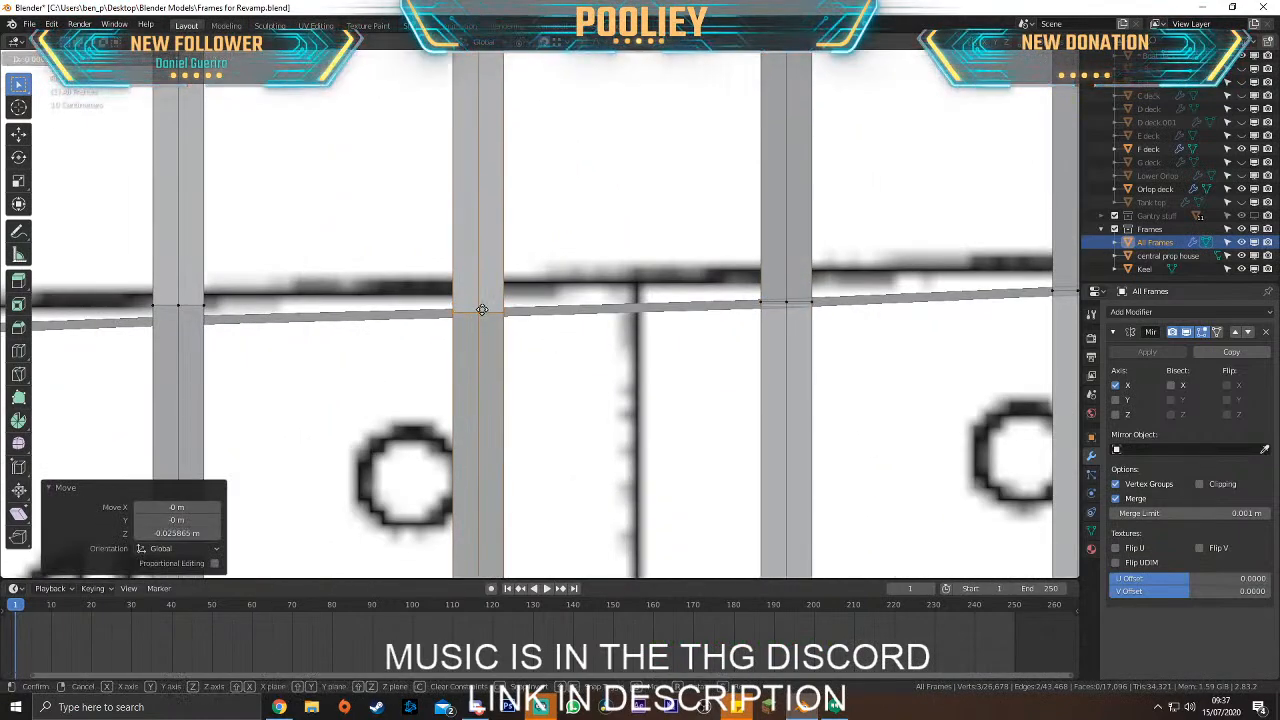
{"action": "left_click", "coordinate": [480, 312]}
{"action": "scroll", "coordinate": [480, 312], "scroll_direction": "down", "scroll_amount": 6}
{"action": "middle_click_drag", "start_coordinate": [436, 322], "coordinate": [495, 332]}
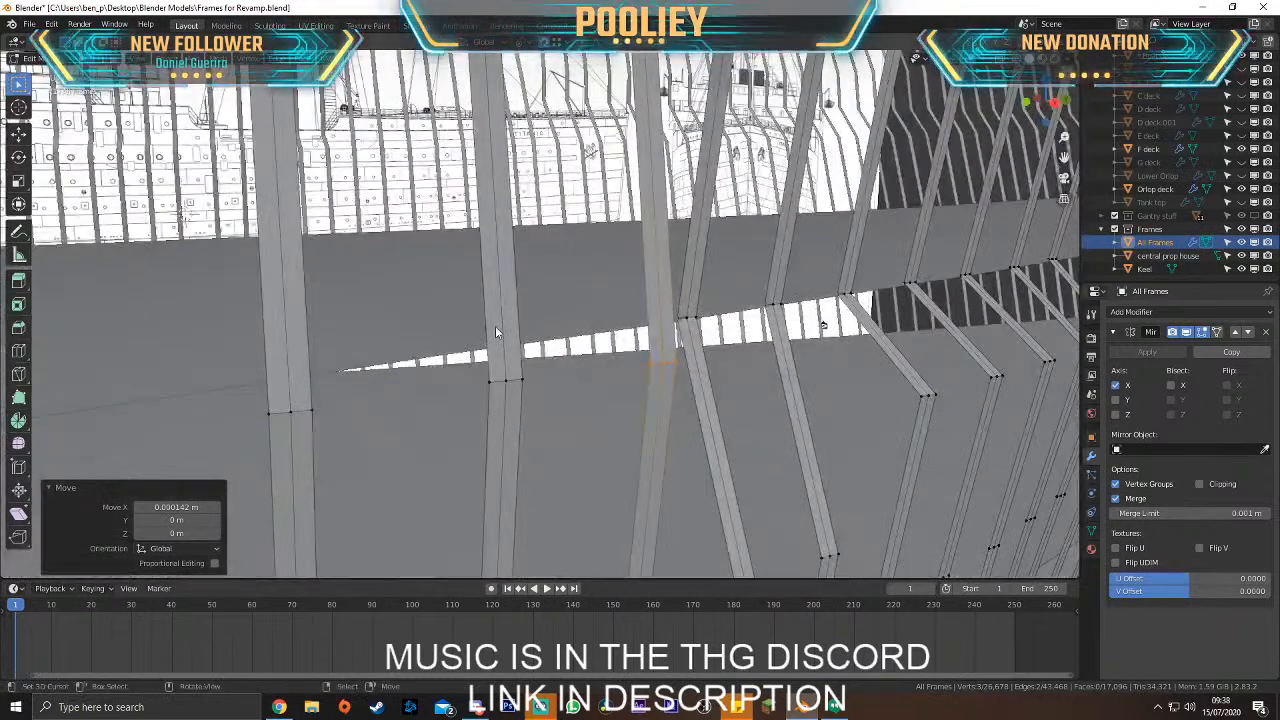
Shift the sixty-ninth frame's vertices along X again to snap them to the deck's edge
{"action": "key", "text": "KP_3"}
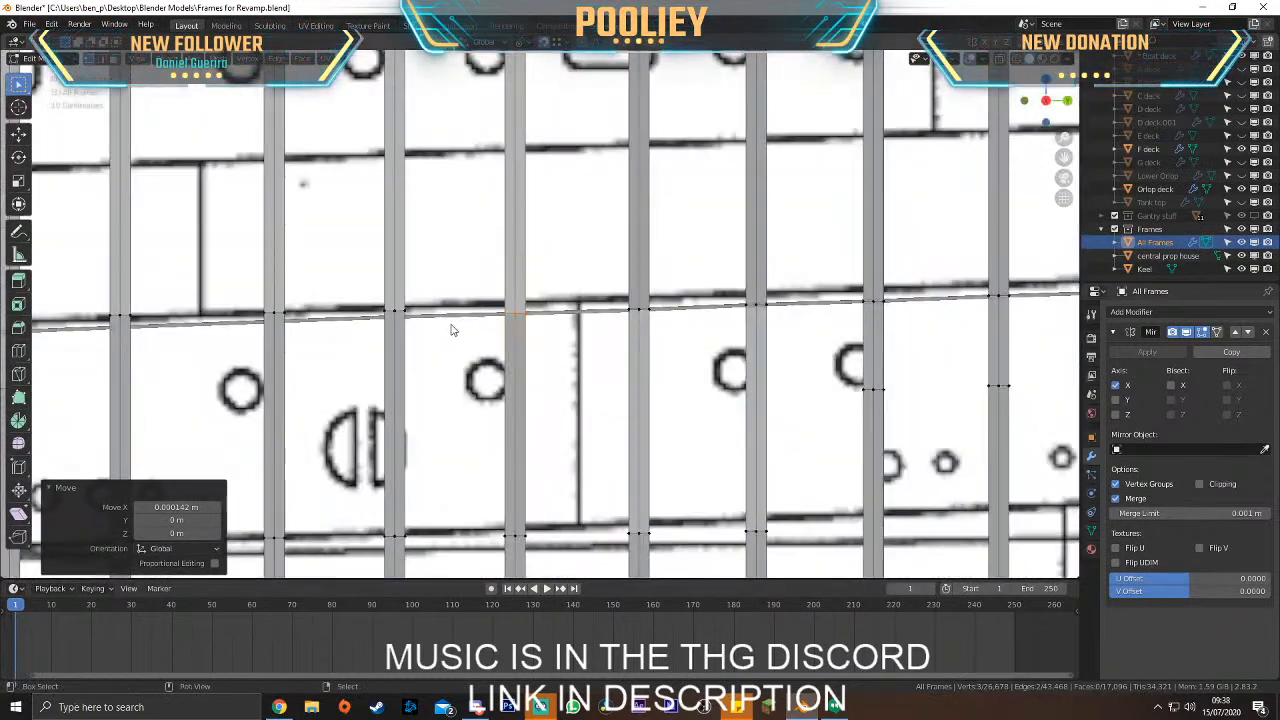
{"action": "scroll", "coordinate": [529, 337], "scroll_direction": "up", "scroll_amount": 2}
{"action": "key", "text": "g"}
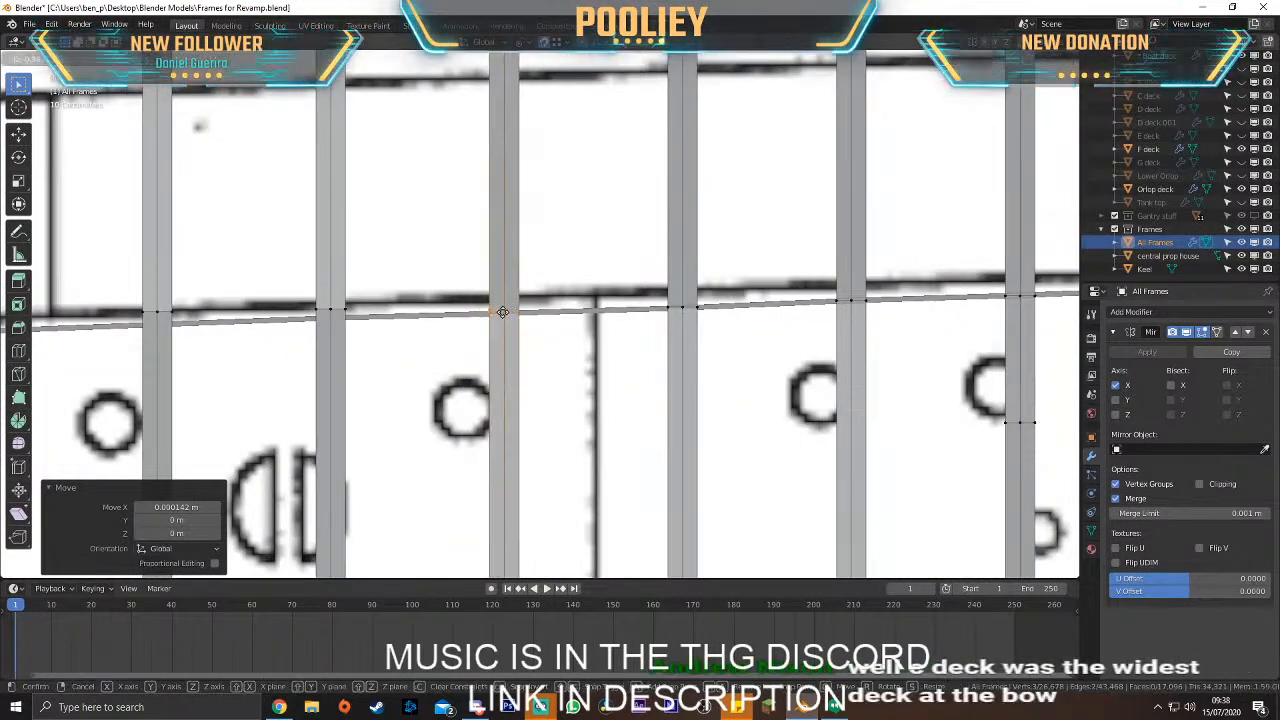
{"action": "left_click", "coordinate": [503, 313]}
Lower the seventieth frame's vertices about 0.04 m to the deck line and shift them along X to the deck's edge
{"action": "middle_click_drag", "start_coordinate": [412, 323], "coordinate": [600, 346], "text": "shift"}
{"action": "left_click_drag", "start_coordinate": [463, 280], "coordinate": [559, 349]}
{"action": "key", "text": "g"}
{"action": "key", "text": "z"}
{"action": "left_click", "coordinate": [563, 356]}
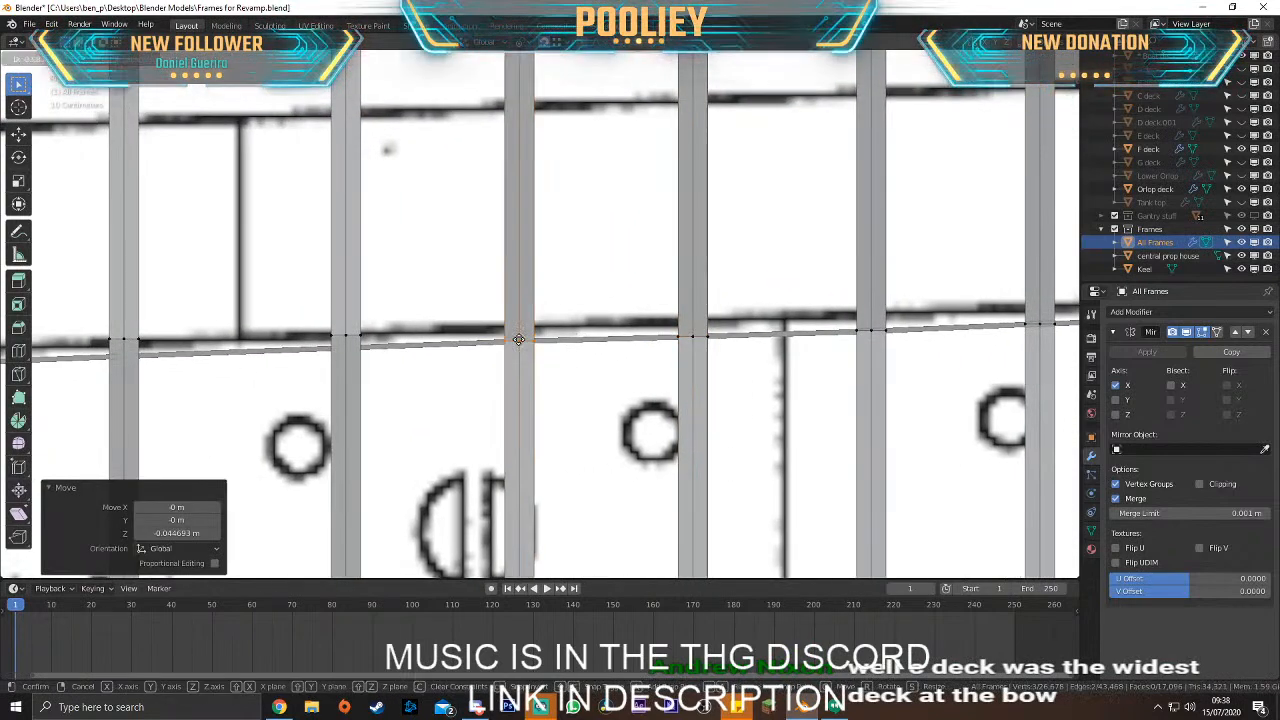
{"action": "left_click", "coordinate": [428, 380]}
Lower the seventy-first frame's vertices about 0.06 m to the deck line and shift them about -0.93 m along X to the deck's edge
{"action": "key", "text": "g"}
{"action": "key", "text": "z"}
{"action": "left_click", "coordinate": [434, 386]}
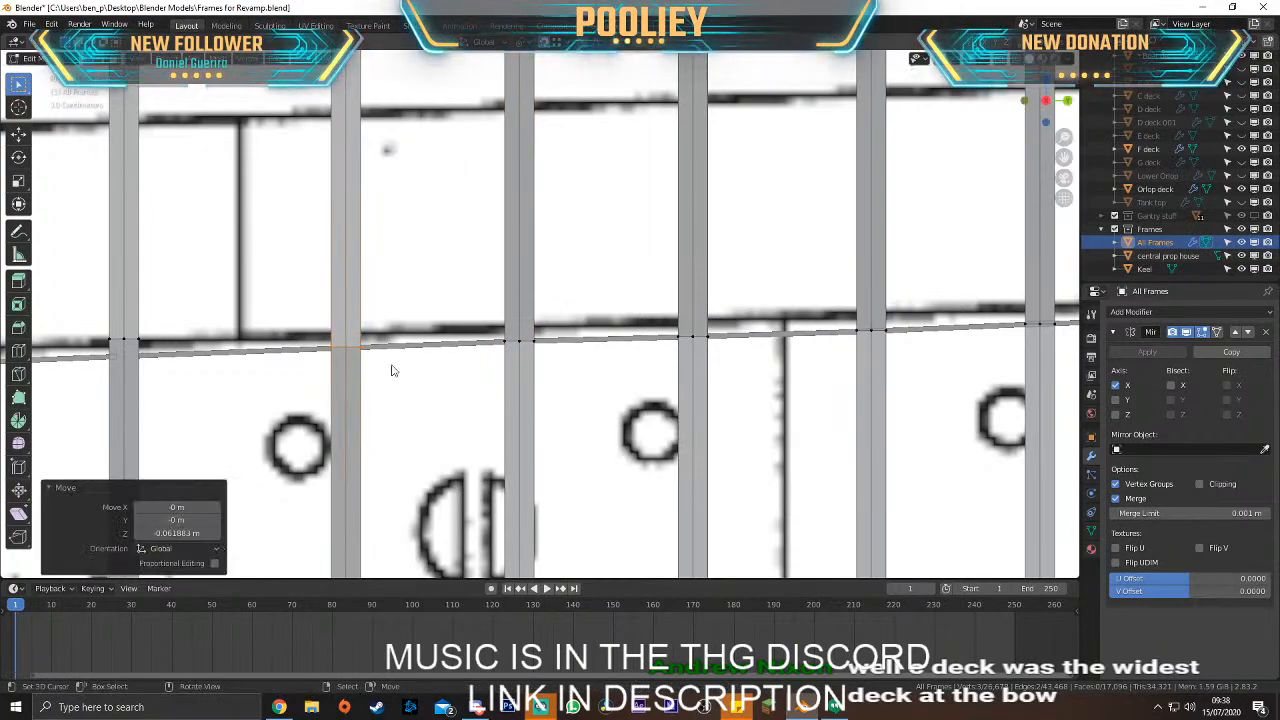
{"action": "key", "text": "g"}
{"action": "key", "text": "z"}
{"action": "left_click", "coordinate": [343, 345]}
Make the hidden decks from B deck down to Lower Orlop visible and examine how the frames meet them at the bow
{"action": "scroll", "coordinate": [343, 345], "scroll_direction": "down", "scroll_amount": 10}
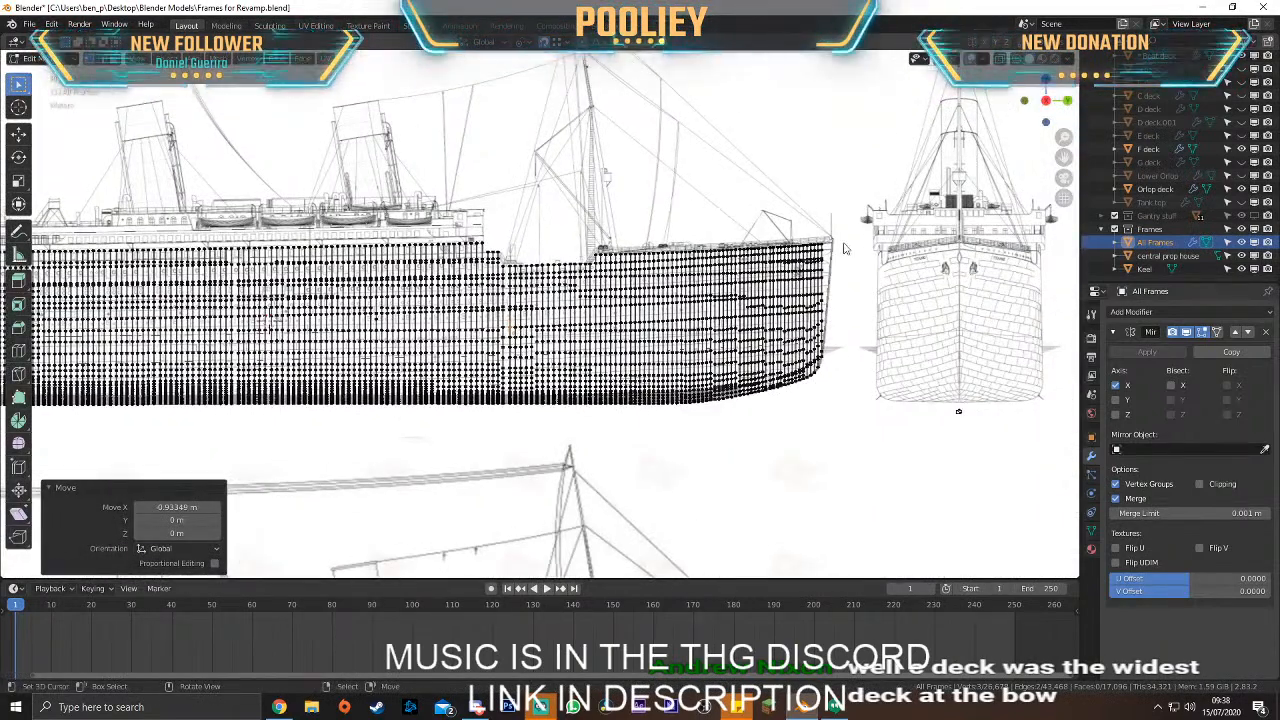
{"action": "middle_click_drag", "start_coordinate": [543, 262], "coordinate": [489, 286]}
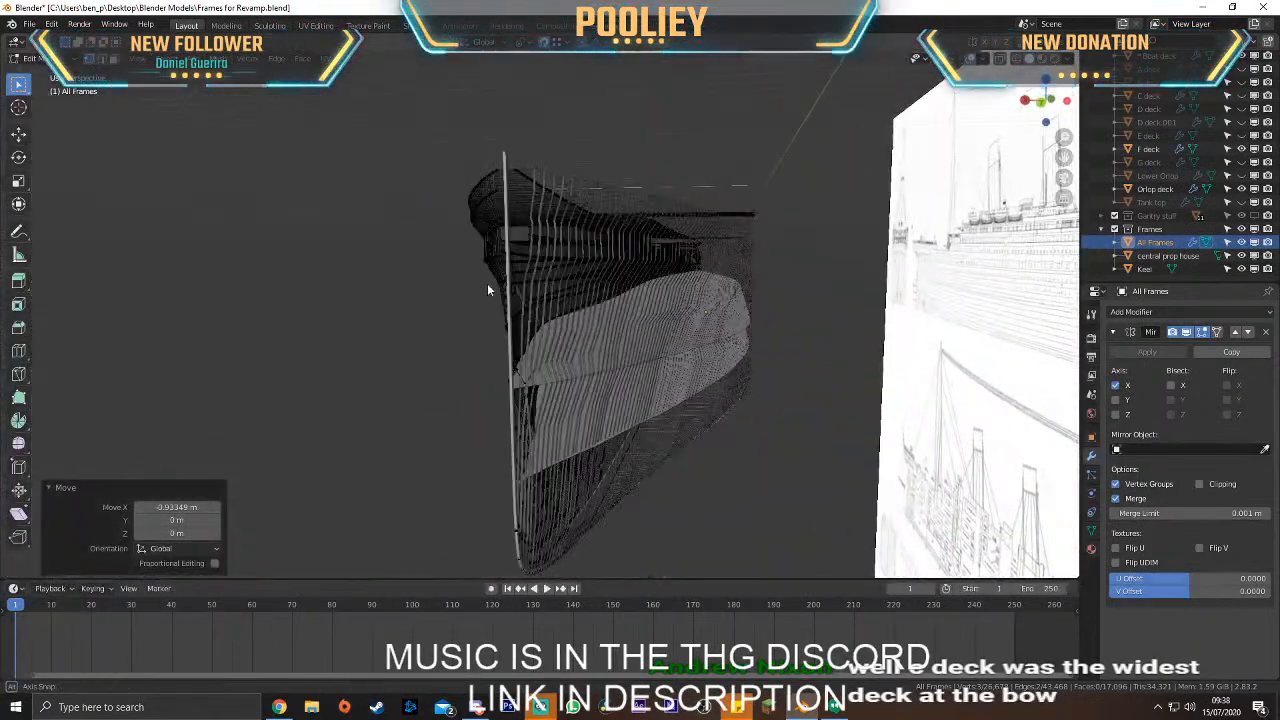
{"action": "middle_click_drag", "start_coordinate": [459, 207], "coordinate": [495, 219]}
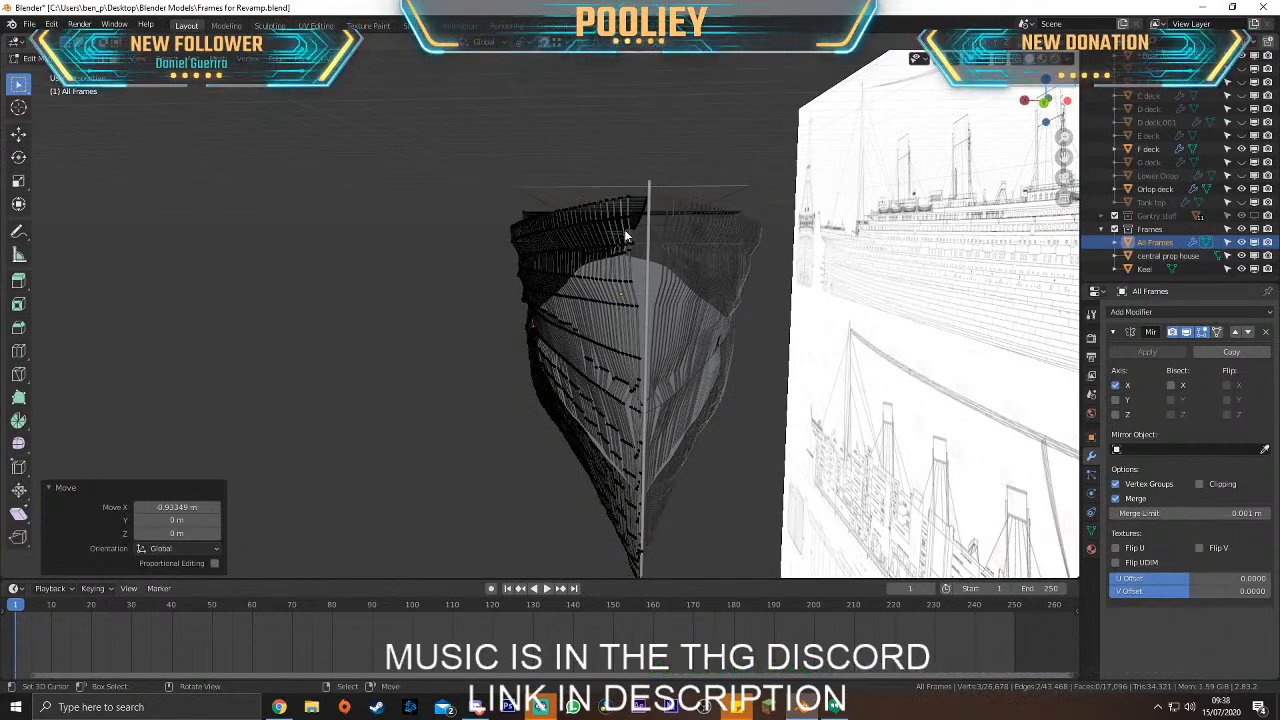
{"action": "middle_click_drag", "start_coordinate": [621, 238], "coordinate": [571, 266]}
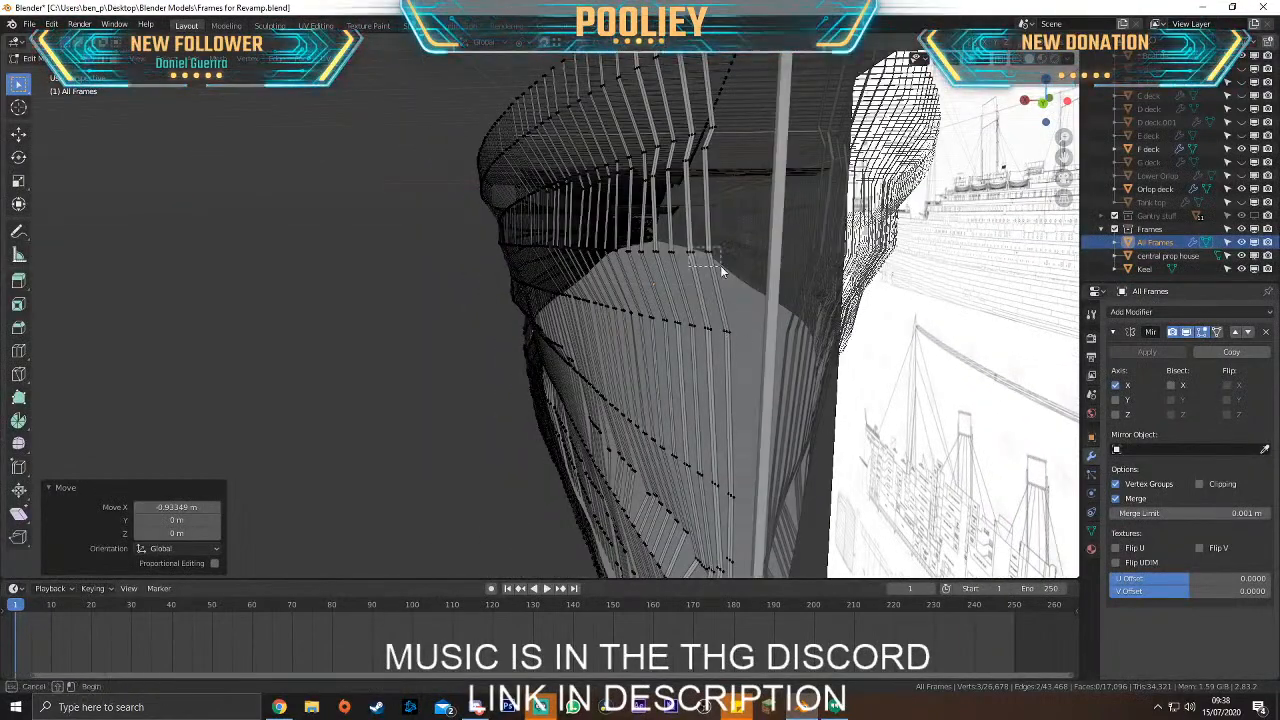
{"action": "left_click_drag", "start_coordinate": [721, 271], "coordinate": [723, 278]}
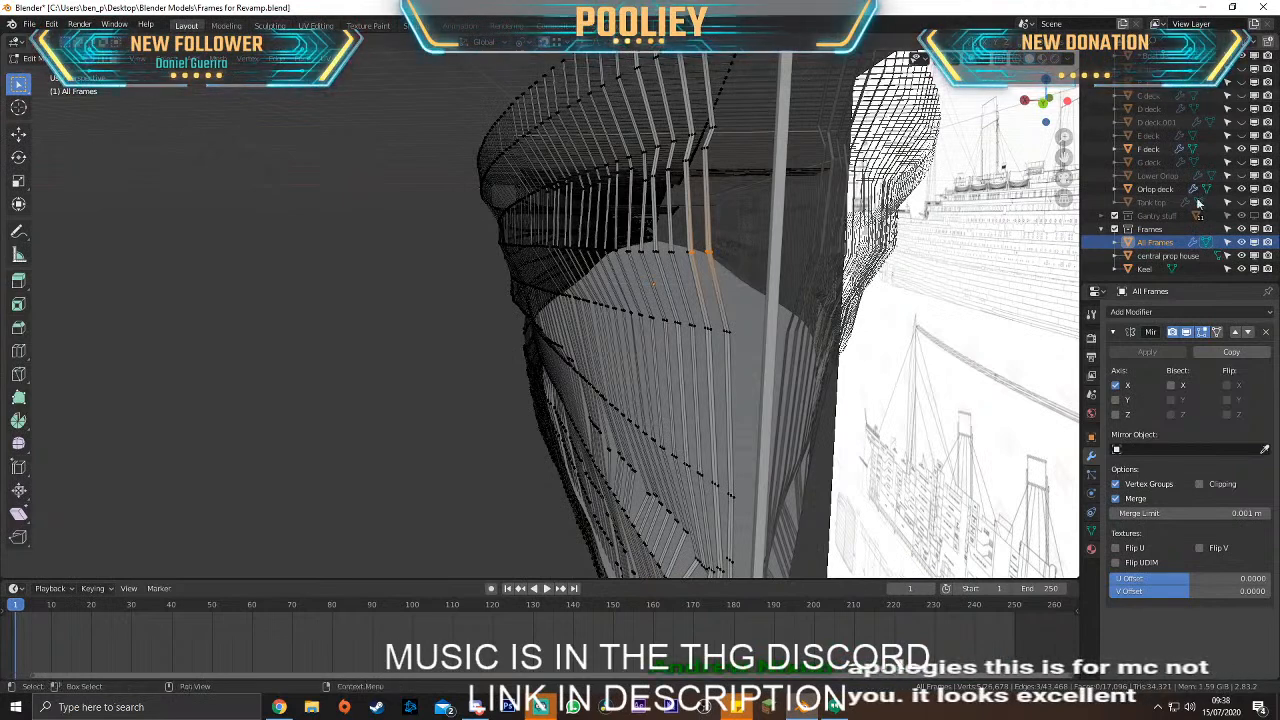
{"action": "left_click_drag", "start_coordinate": [1241, 178], "coordinate": [1245, 84]}
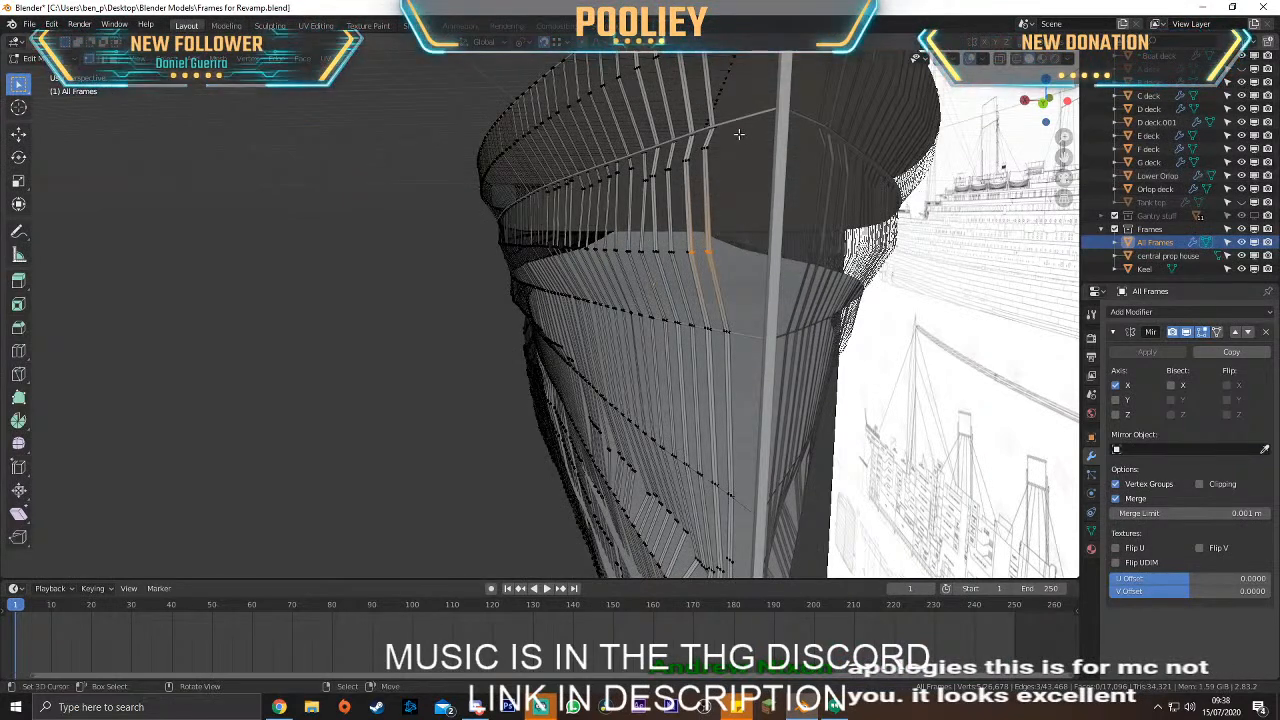
{"action": "middle_click_drag", "start_coordinate": [758, 120], "coordinate": [689, 187]}
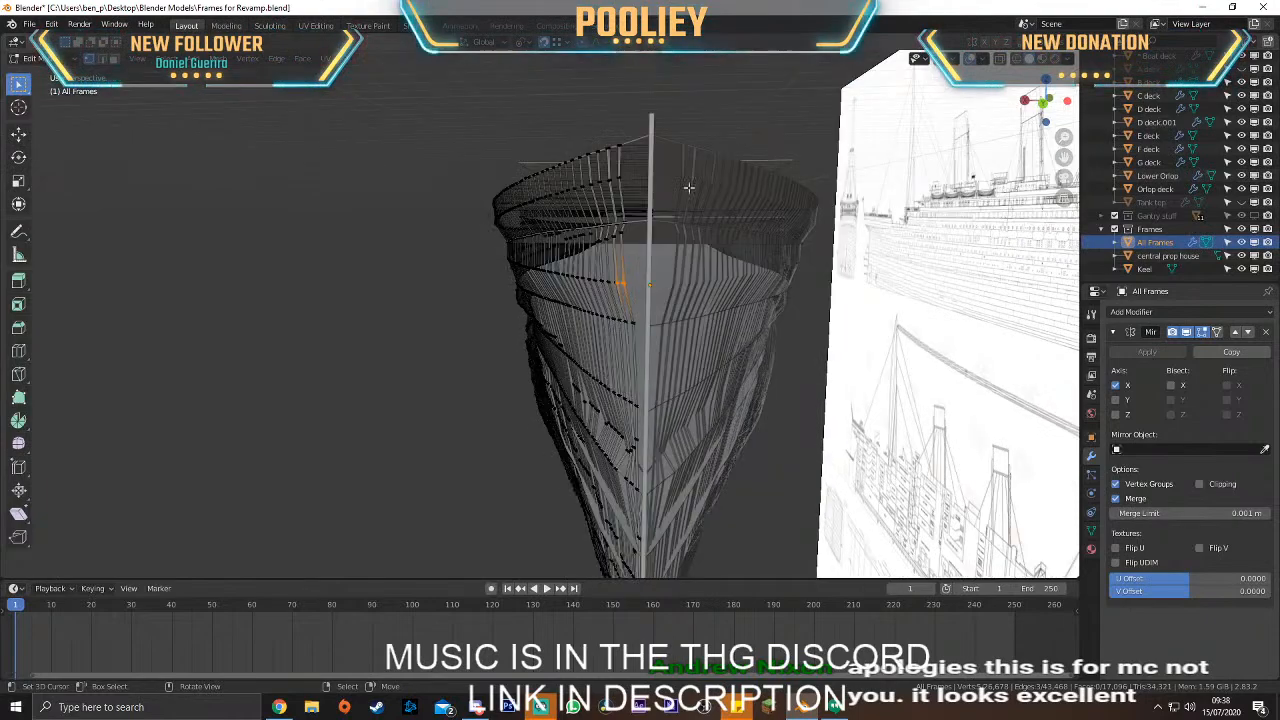
Leave Edit Mode, select B deck and examine its outline against the frames along the bow and hull side
{"action": "key", "text": "Tab"}
{"action": "left_click", "coordinate": [659, 146]}
{"action": "left_click", "coordinate": [659, 147]}
{"action": "middle_click_drag", "start_coordinate": [654, 188], "coordinate": [899, 210]}
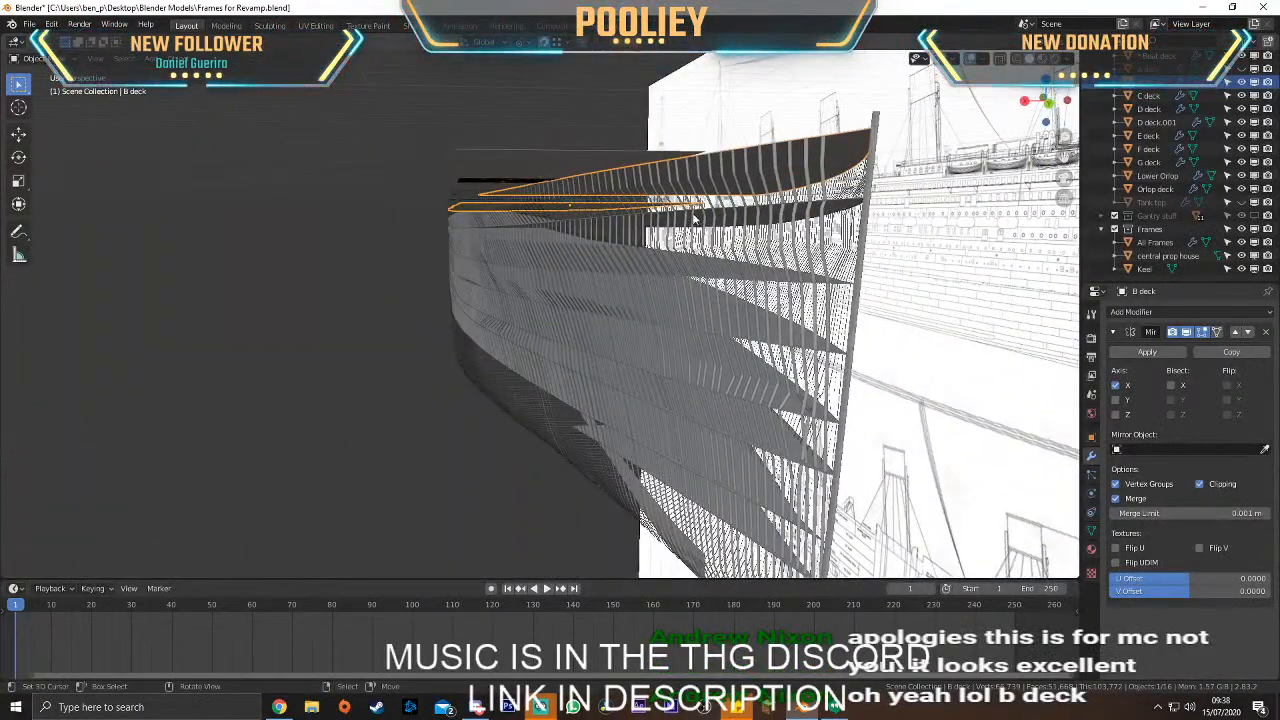
{"action": "mouse_move", "coordinate": [691, 218]}
{"action": "middle_mouse_down"}
{"action": "mouse_move", "coordinate": [631, 172]}
{"action": "mouse_move", "coordinate": [678, 172]}
{"action": "mouse_move", "coordinate": [700, 210]}
{"action": "middle_mouse_up"}
{"action": "middle_click_drag", "start_coordinate": [485, 235], "coordinate": [538, 205], "text": "shift"}
{"action": "scroll", "coordinate": [577, 301], "scroll_direction": "up", "scroll_amount": 2}
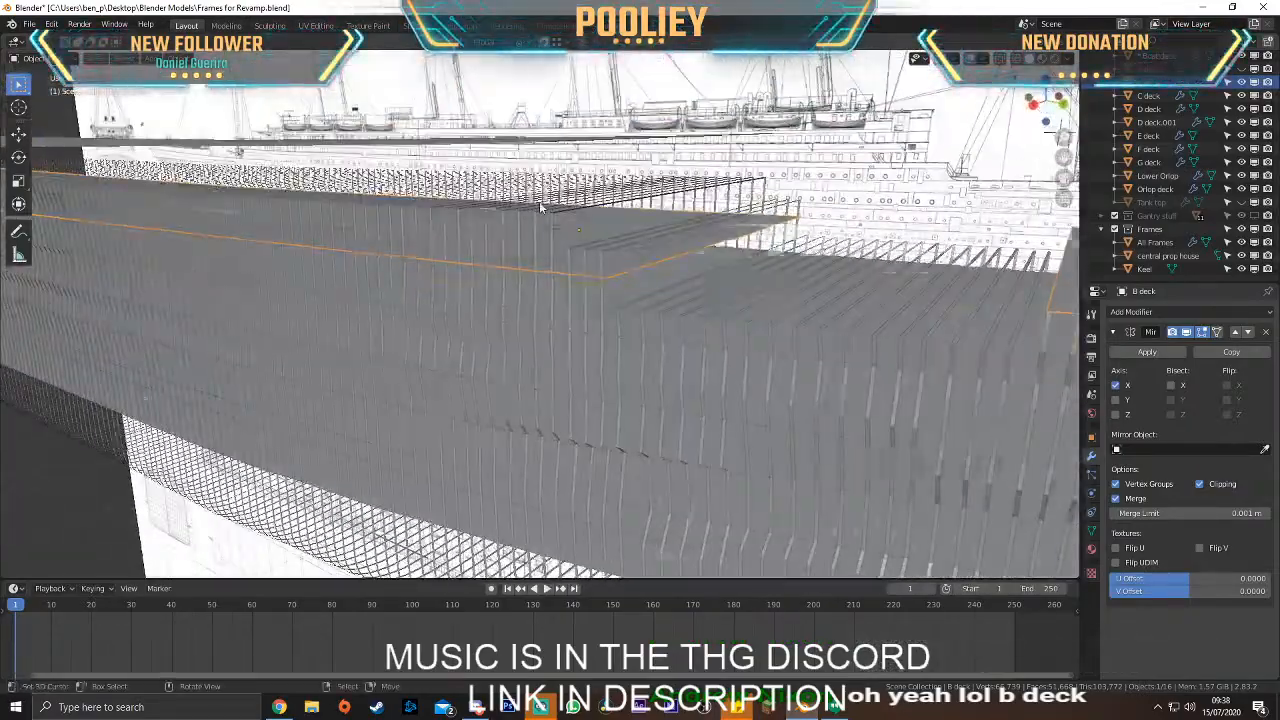
{"action": "scroll", "coordinate": [545, 209], "scroll_direction": "down", "scroll_amount": 3}
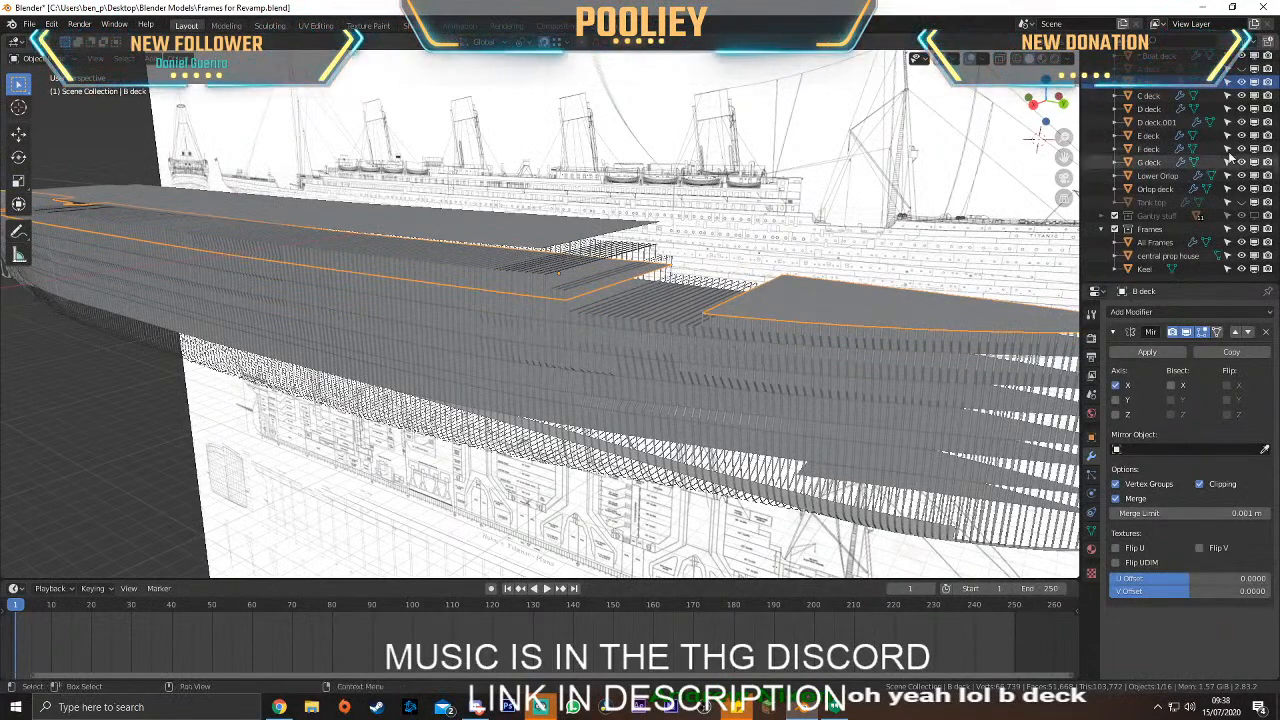
Hide the decks from B deck to Orlop deck, keep F deck visible, and resume editing All Frames in side view
{"action": "left_click_drag", "start_coordinate": [1241, 84], "coordinate": [1241, 189]}
{"action": "left_click", "coordinate": [1241, 150]}
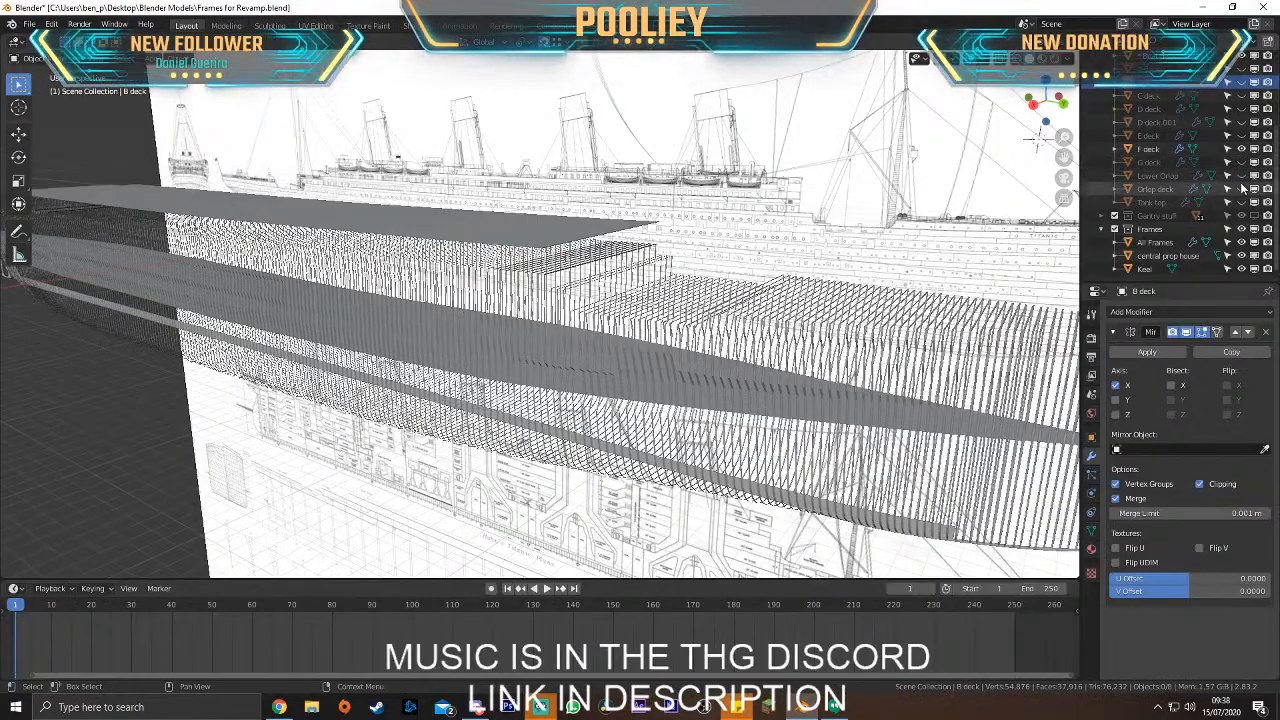
{"action": "key", "text": "KP_3"}
{"action": "scroll", "coordinate": [736, 300], "scroll_direction": "up", "scroll_amount": 5}
{"action": "middle_click_drag", "start_coordinate": [766, 409], "coordinate": [436, 362], "text": "shift"}
{"action": "left_click", "coordinate": [666, 369]}
{"action": "key", "text": "Tab"}
Lower the seventy-second frame's vertices to the deck line and shift them along X to the deck's edge
{"action": "scroll", "coordinate": [443, 290], "scroll_direction": "down", "scroll_amount": 3}
{"action": "scroll", "coordinate": [443, 300], "scroll_direction": "up", "scroll_amount": 9}
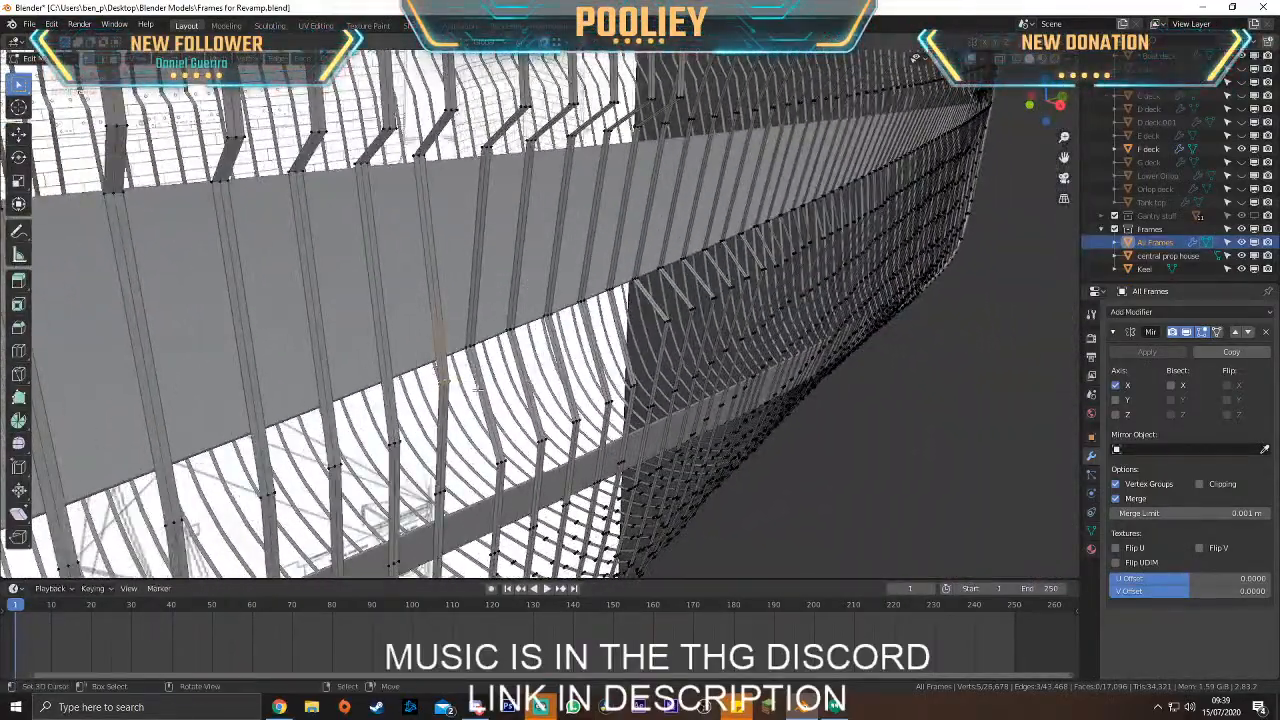
{"action": "key", "text": "KP_3"}
{"action": "key", "text": "KP_Decimal"}
{"action": "scroll", "coordinate": [483, 383], "scroll_direction": "down", "scroll_amount": 8}
{"action": "key", "text": "g"}
{"action": "key", "text": "z"}
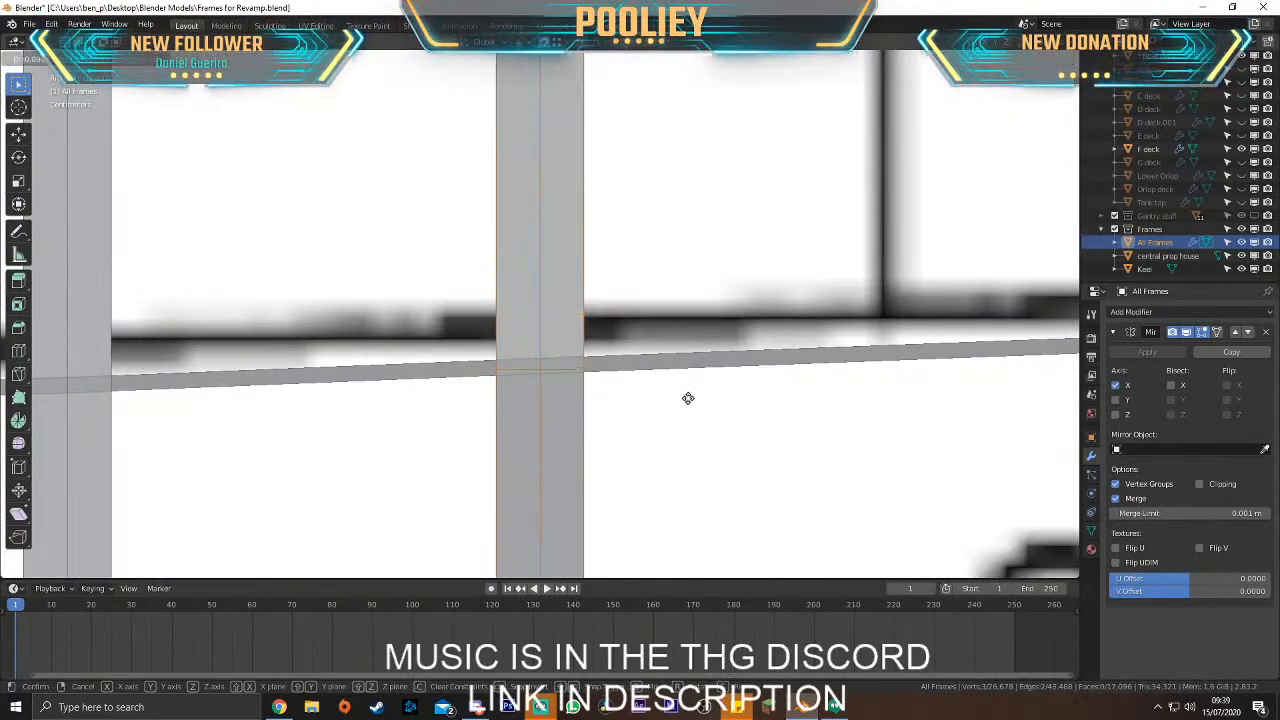
{"action": "left_click", "coordinate": [688, 398]}
{"action": "scroll", "coordinate": [474, 372], "scroll_direction": "down", "scroll_amount": 5}
{"action": "middle_click_drag", "start_coordinate": [474, 372], "coordinate": [610, 250]}
{"action": "key", "text": "g"}
{"action": "left_click", "coordinate": [475, 316]}
Raise the seventy-third frame's vertices about 0.41 m to the deck line and shift them about -0.85 m along X to the deck's edge
{"action": "key", "text": "KP_3"}
{"action": "left_click_drag", "start_coordinate": [371, 321], "coordinate": [562, 441]}
{"action": "key", "text": "g"}
{"action": "left_click", "coordinate": [585, 348]}
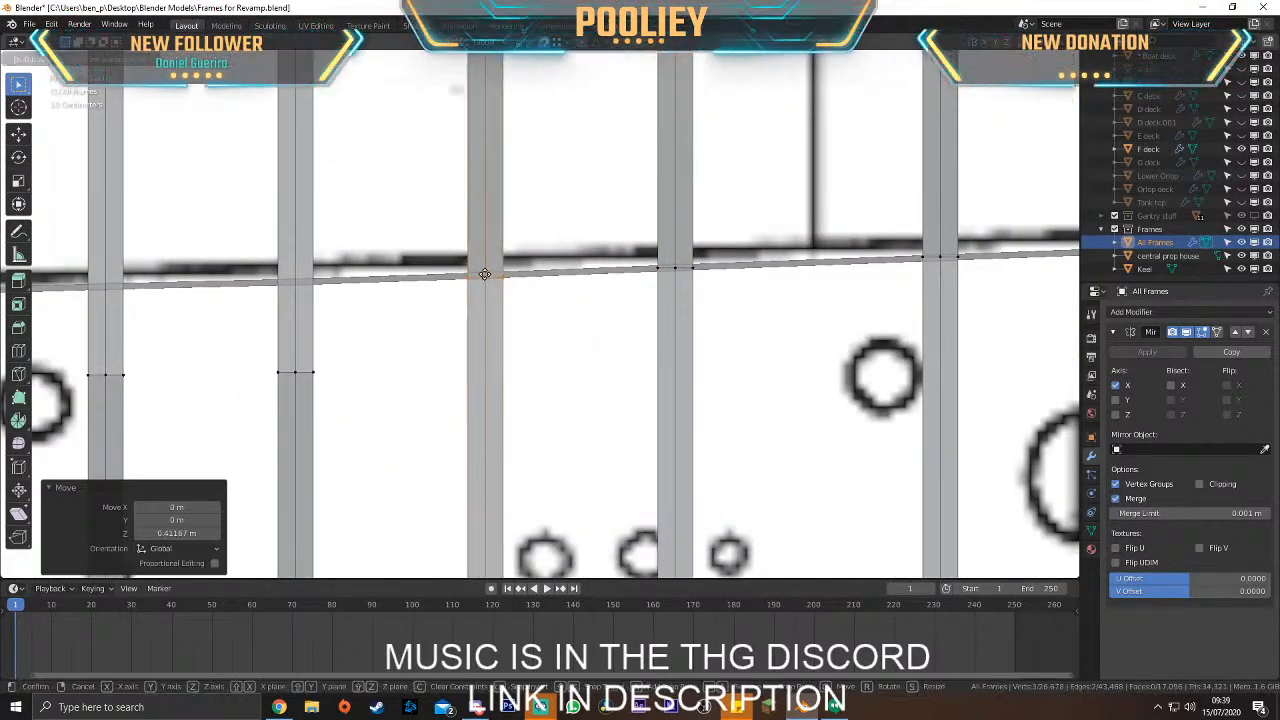
{"action": "scroll", "coordinate": [585, 348], "scroll_direction": "down", "scroll_amount": 6}
{"action": "middle_click_drag", "start_coordinate": [779, 289], "coordinate": [710, 268]}
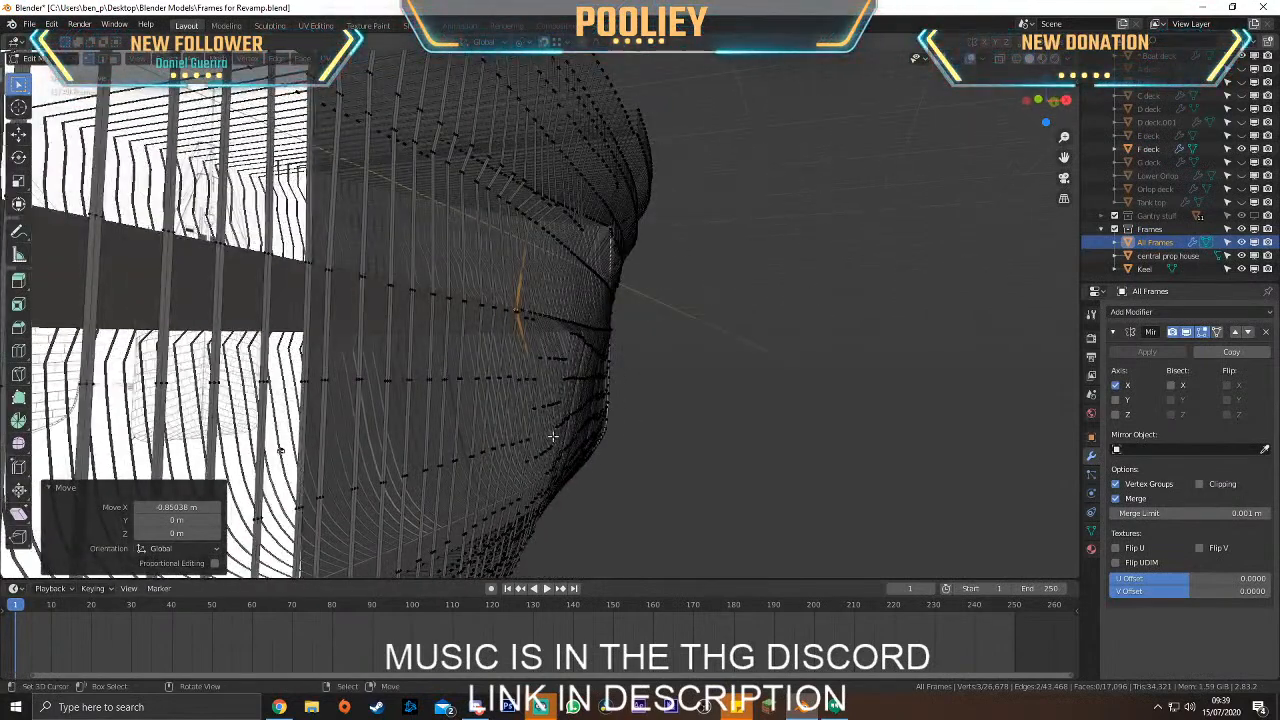
Raise the seventy-fourth frame's vertices about 0.39 m to the deck line and shift them along X to the deck's edge
{"action": "key", "text": "KP_3"}
{"action": "key", "text": "KP_Decimal"}
{"action": "scroll", "coordinate": [537, 243], "scroll_direction": "down", "scroll_amount": 14}
{"action": "middle_click_drag", "start_coordinate": [466, 337], "coordinate": [613, 241], "text": "shift"}
{"action": "scroll", "coordinate": [613, 241], "scroll_direction": "up", "scroll_amount": 4}
{"action": "left_click_drag", "start_coordinate": [455, 266], "coordinate": [596, 335]}
{"action": "key", "text": "g"}
{"action": "key", "text": "z"}
{"action": "left_click", "coordinate": [637, 194]}
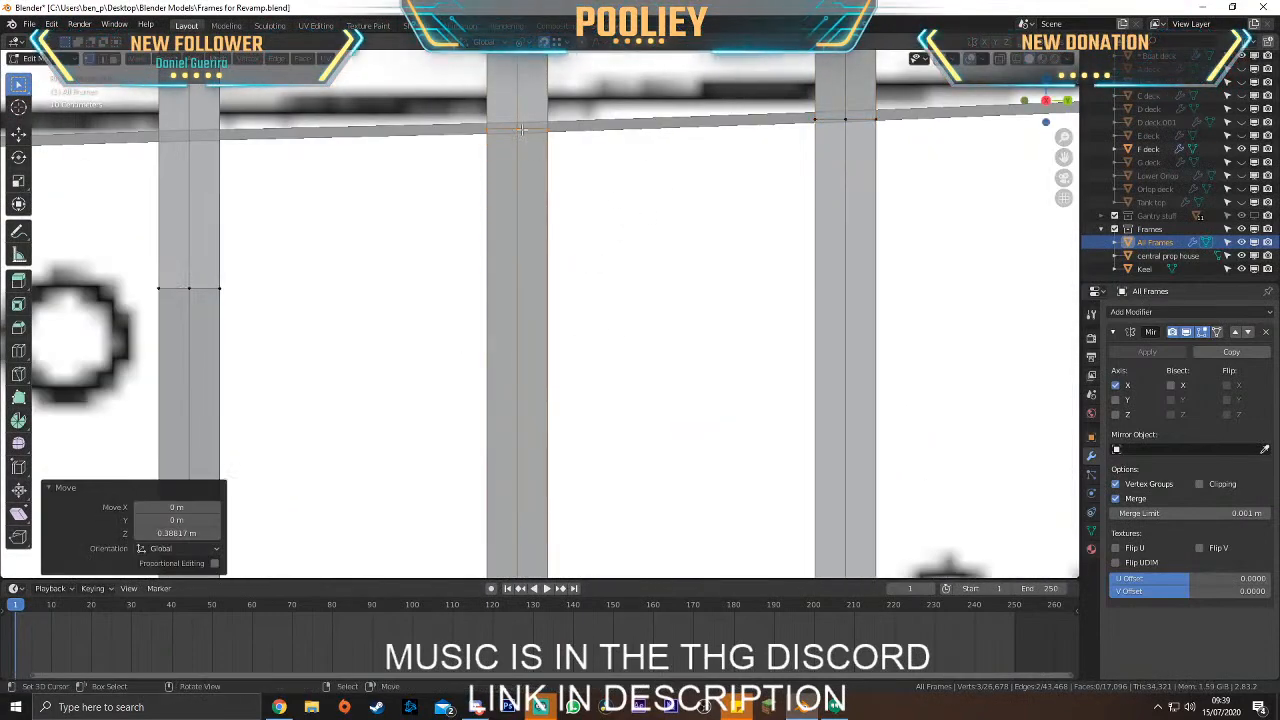
{"action": "key", "text": "g"}
{"action": "key", "text": "x"}
{"action": "left_click", "coordinate": [523, 131]}
Raise the seventy-fifth frame's vertices to the deck line and shift them along X to the deck's edge
{"action": "scroll", "coordinate": [294, 286], "scroll_direction": "down", "scroll_amount": 3}
{"action": "middle_click_drag", "start_coordinate": [294, 286], "coordinate": [476, 353], "text": "shift"}
{"action": "key", "text": "g"}
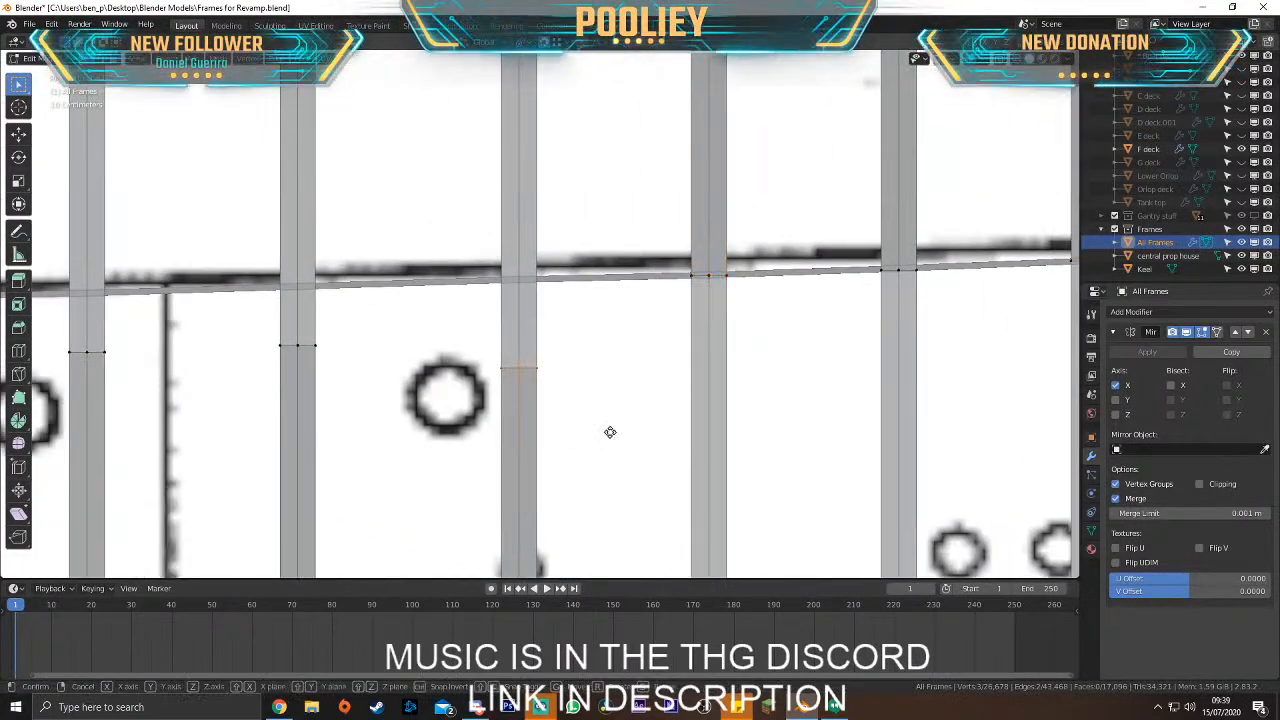
{"action": "left_click", "coordinate": [600, 343]}
{"action": "key", "text": "g"}
{"action": "key", "text": "x"}
{"action": "left_click", "coordinate": [372, 348]}
Fit the seventy-sixth and seventy-seventh frames' vertices to the deck line and edge, raising the seventy-seventh's about 0.26 m
{"action": "middle_click_drag", "start_coordinate": [372, 348], "coordinate": [661, 357], "text": "shift"}
{"action": "left_click_drag", "start_coordinate": [528, 326], "coordinate": [653, 412]}
{"action": "key", "text": "g"}
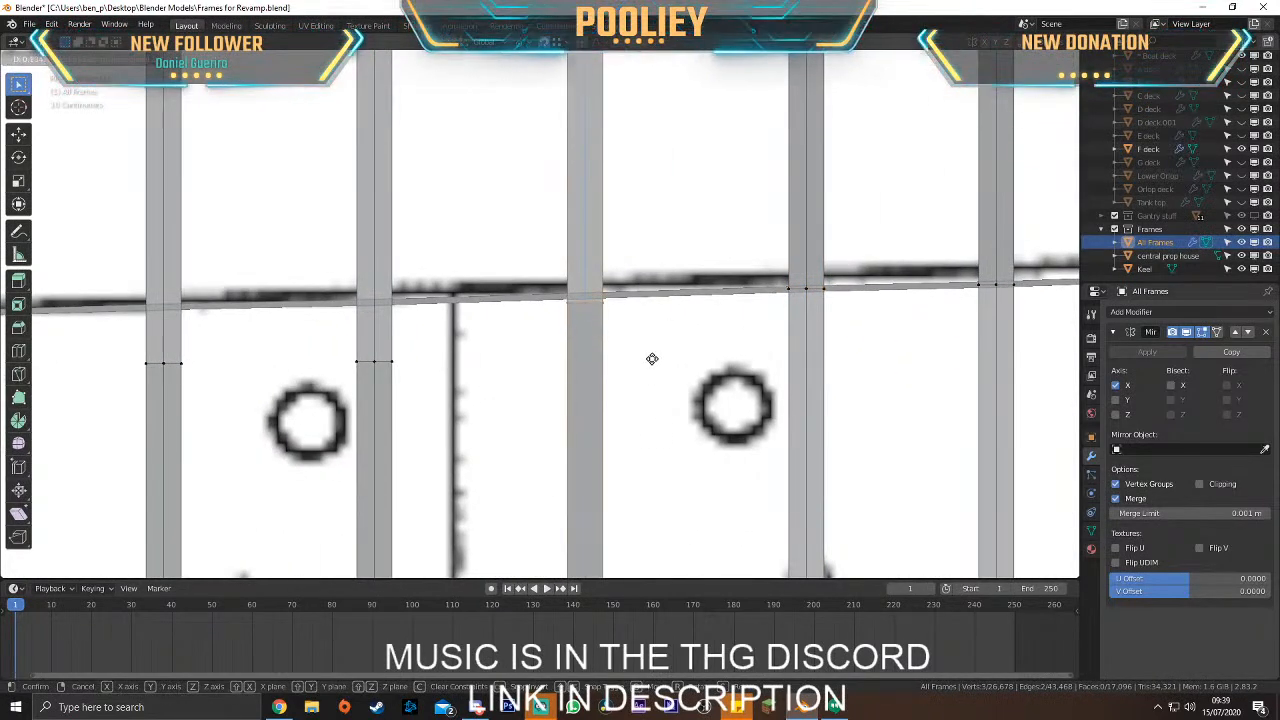
{"action": "left_click", "coordinate": [652, 353]}
{"action": "left_click_drag", "start_coordinate": [357, 300], "coordinate": [464, 380]}
{"action": "left_click", "coordinate": [470, 361]}
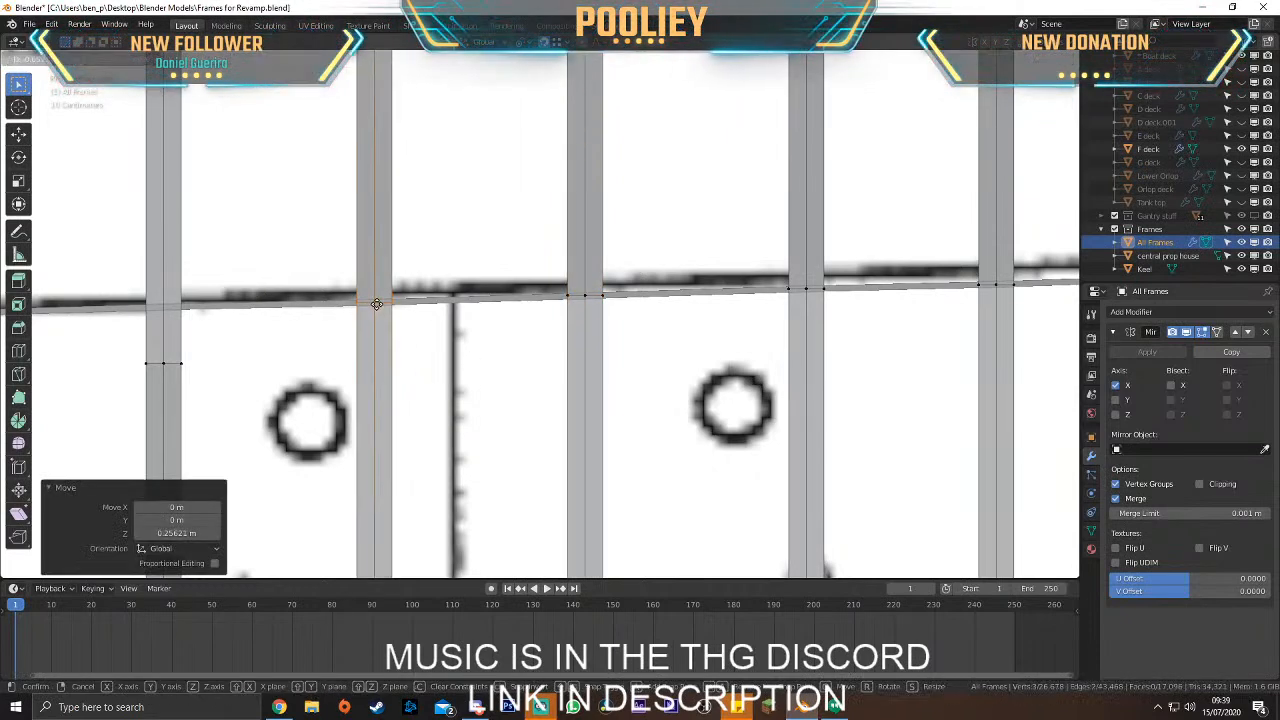
Raise the seventy-eighth frame's vertices about 0.24 m to the deck line
{"action": "middle_click_drag", "start_coordinate": [470, 361], "coordinate": [648, 371], "text": "shift"}
{"action": "left_click_drag", "start_coordinate": [415, 328], "coordinate": [528, 372]}
{"action": "key", "text": "g"}
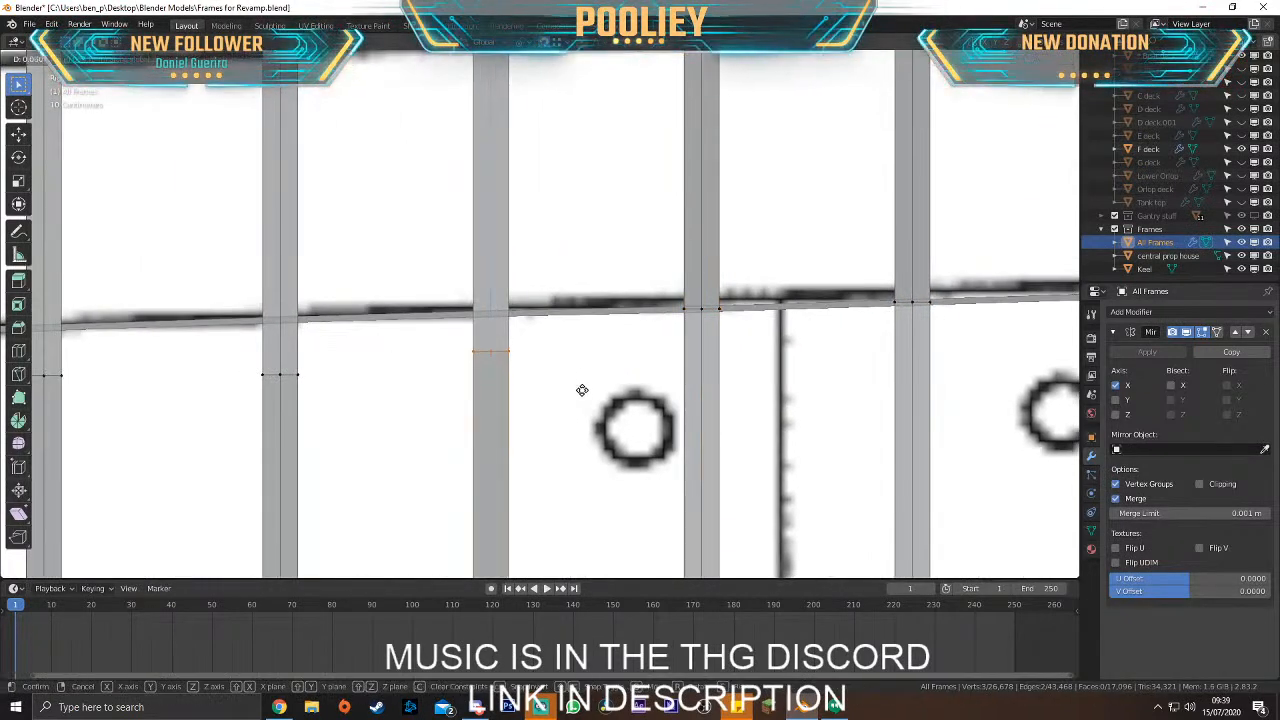
{"action": "left_click", "coordinate": [590, 357]}
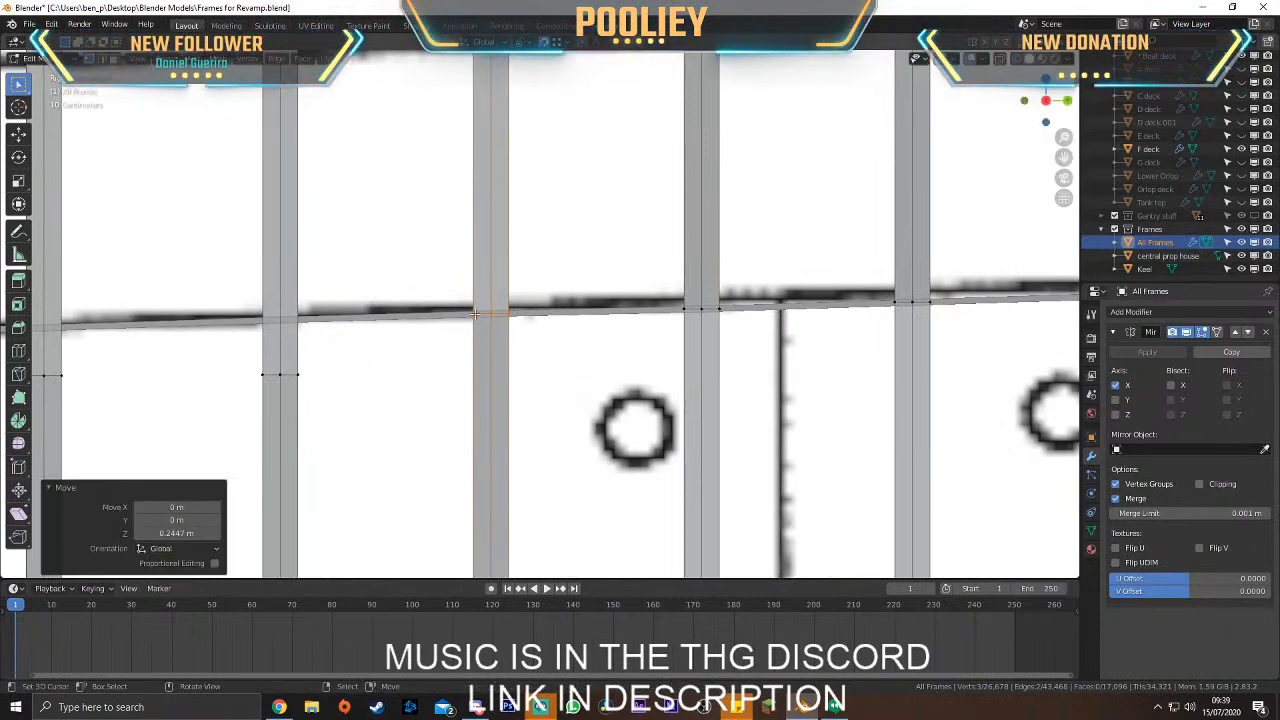
Raise the seventy-ninth frame's vertices to the deck line and shift them about -0.55 m along X to the deck's edge
{"action": "middle_click_drag", "start_coordinate": [222, 332], "coordinate": [482, 312], "text": "shift"}
{"action": "left_click_drag", "start_coordinate": [482, 312], "coordinate": [593, 382]}
{"action": "key", "text": "g"}
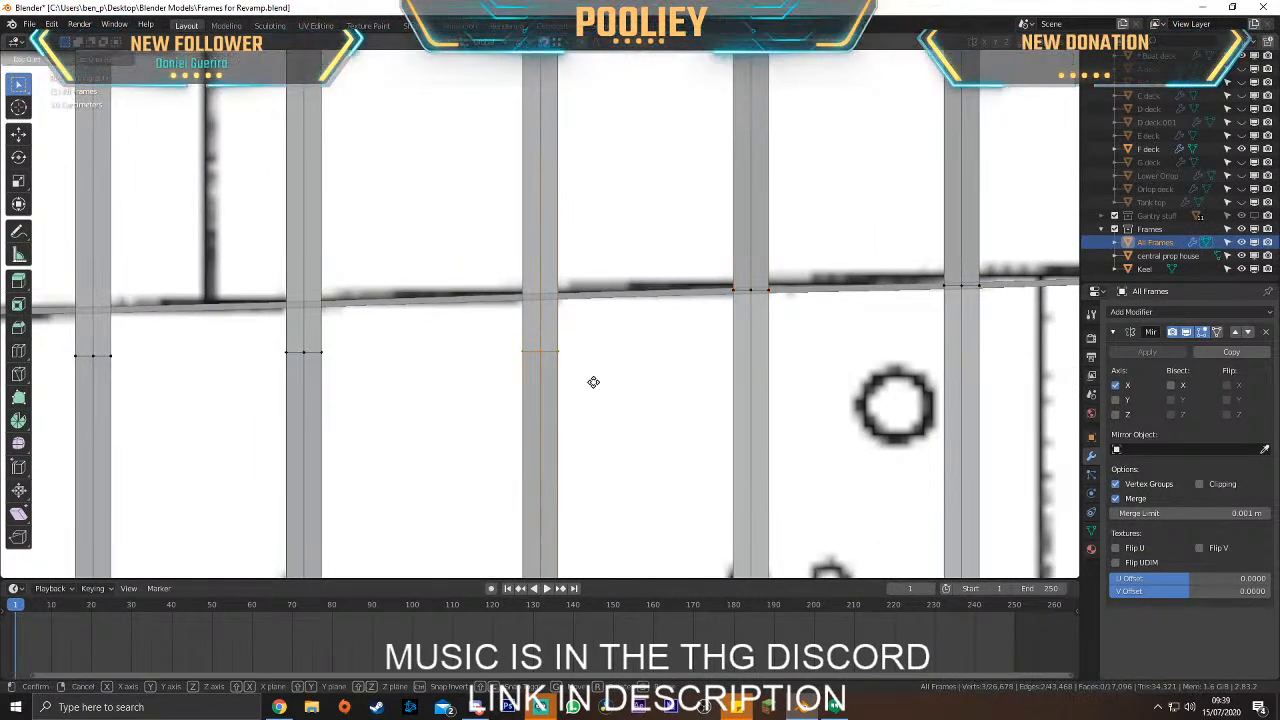
{"action": "left_click", "coordinate": [596, 327]}
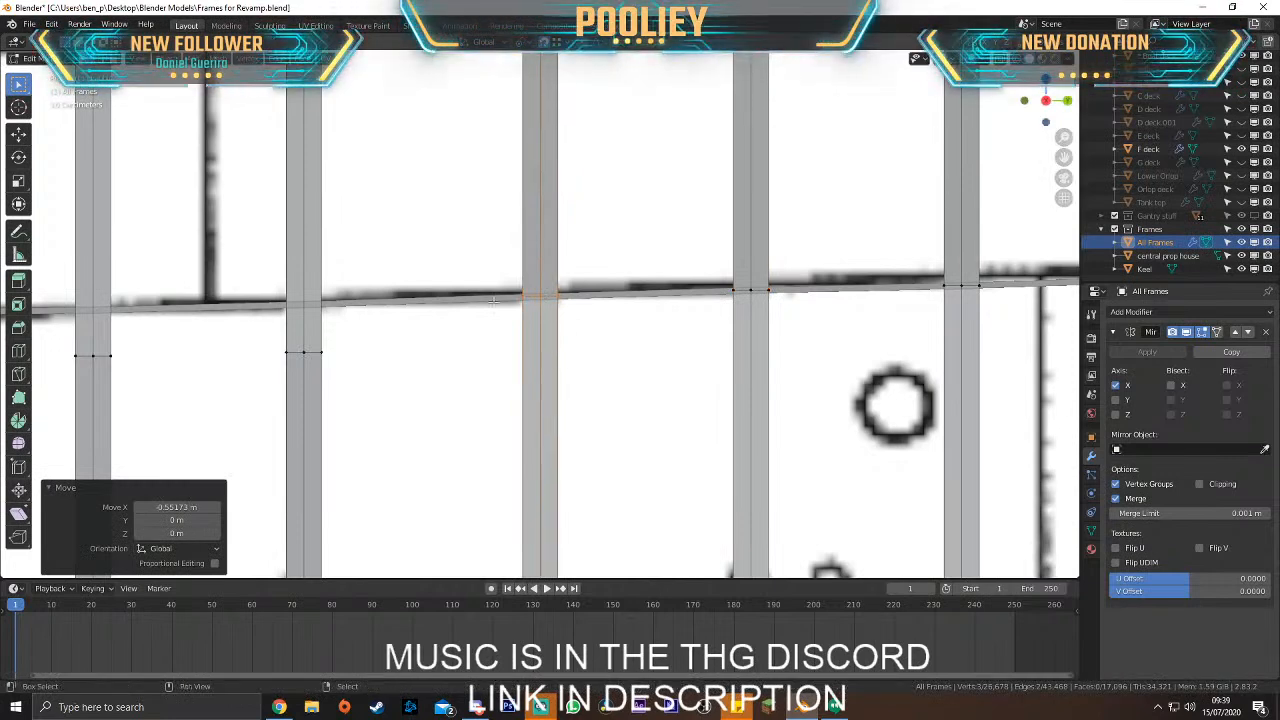
Fit the eightieth and eighty-first frames' vertices to the deck line and edge, raising the eighty-first's about 0.20 m
{"action": "middle_click_drag", "start_coordinate": [527, 297], "coordinate": [614, 374], "text": "shift"}
{"action": "key", "text": "g"}
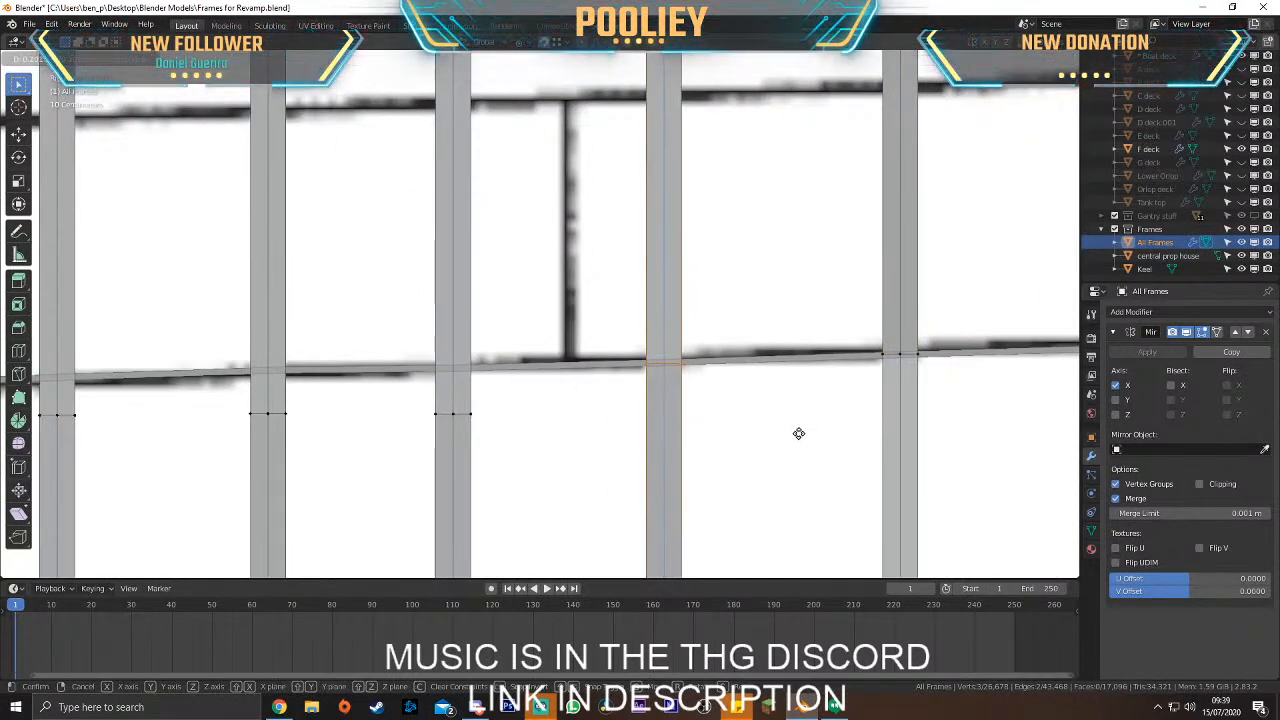
{"action": "left_click", "coordinate": [799, 433]}
{"action": "left_click_drag", "start_coordinate": [372, 399], "coordinate": [510, 440]}
{"action": "key", "text": "g"}
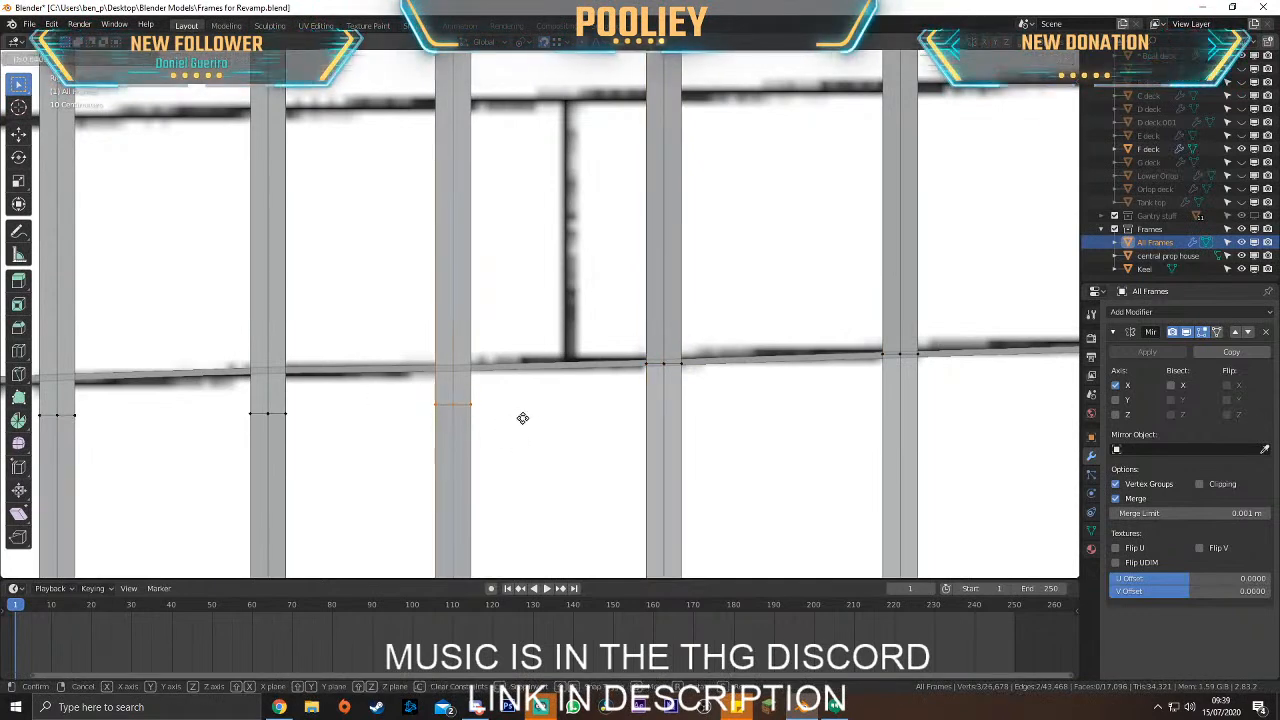
{"action": "left_click", "coordinate": [535, 398]}
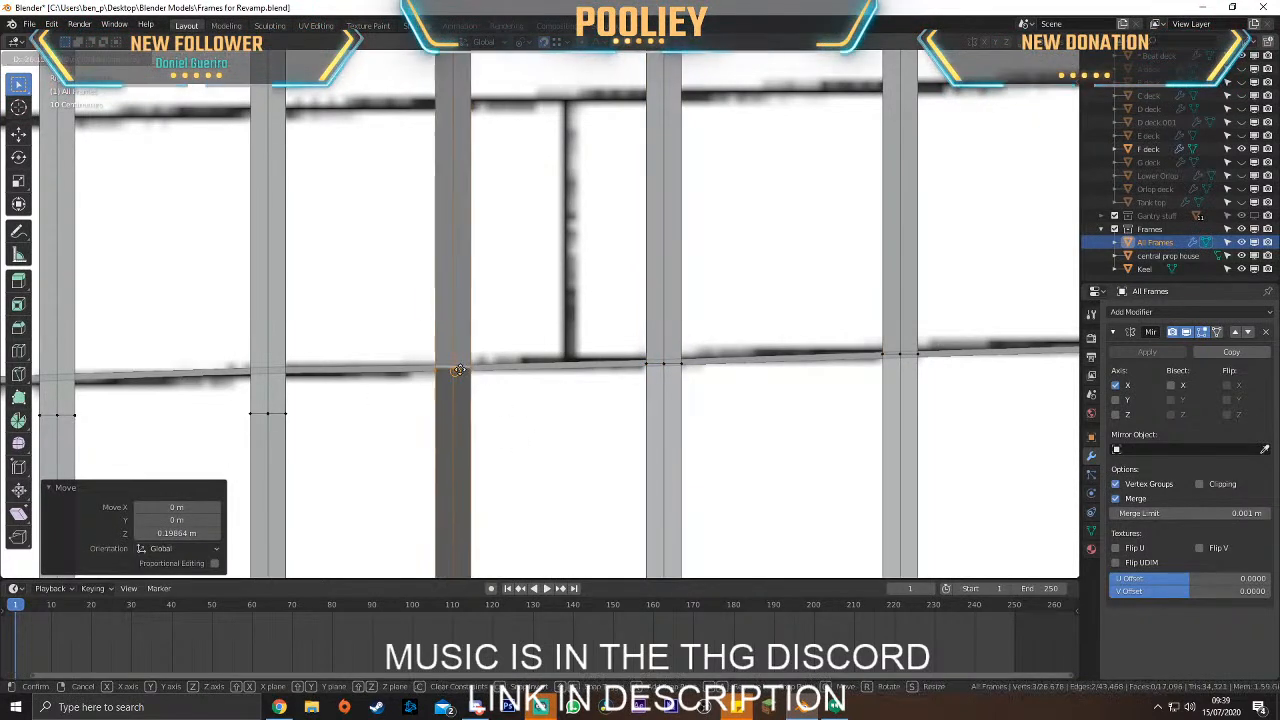
Raise the eighty-second frame's vertices to the deck line and shift them along X to the deck's edge
{"action": "middle_click_drag", "start_coordinate": [430, 378], "coordinate": [495, 313], "text": "shift"}
{"action": "left_click", "coordinate": [543, 344]}
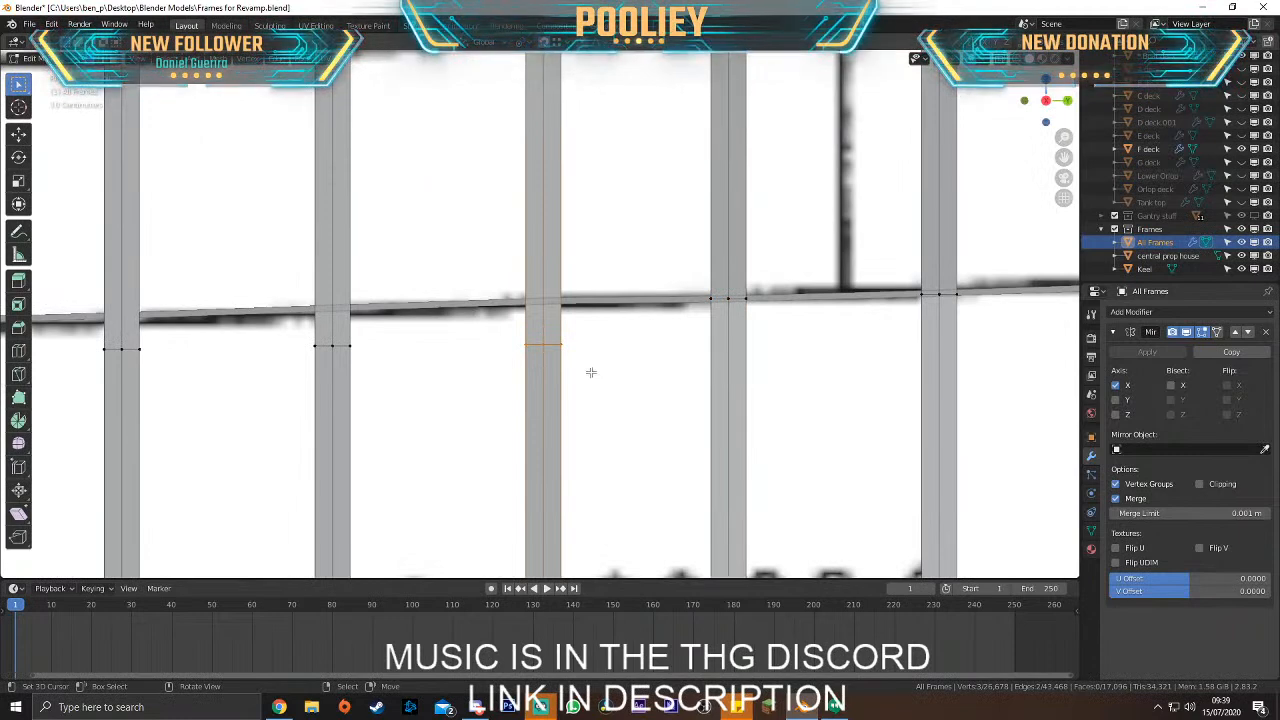
{"action": "key", "text": "g"}
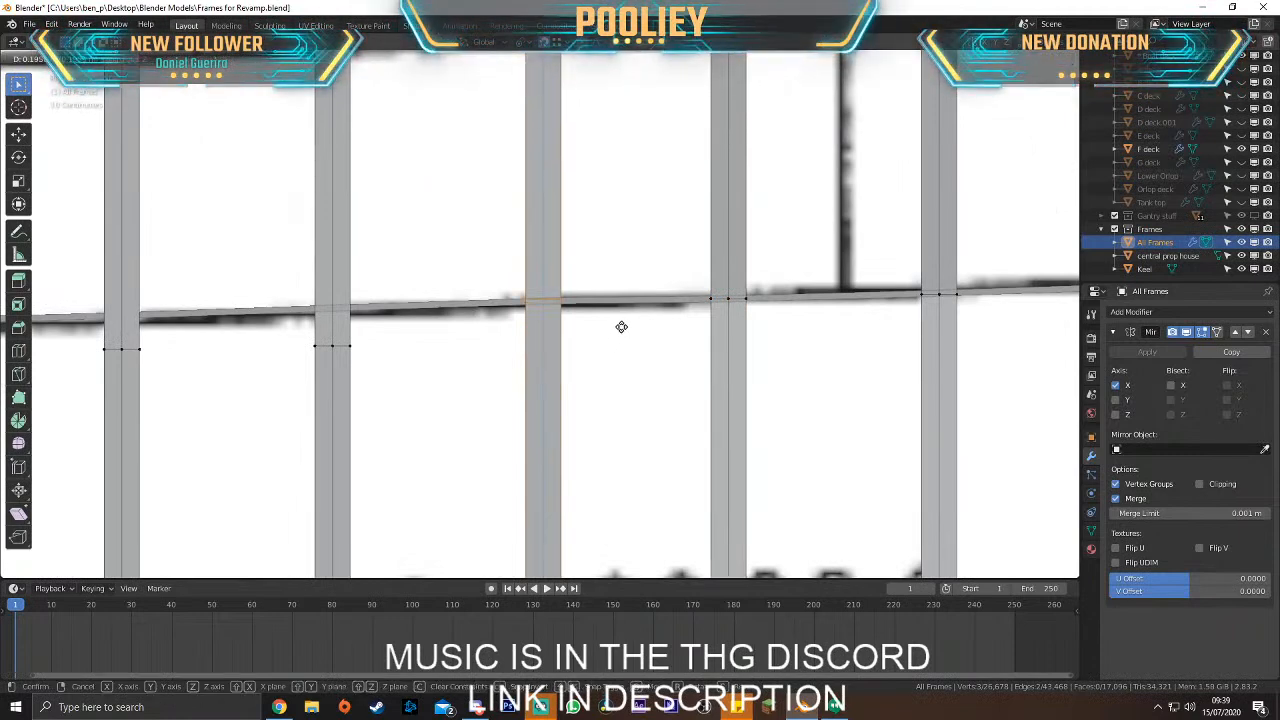
{"action": "left_click", "coordinate": [577, 318]}
{"action": "key", "text": "g"}
{"action": "key", "text": "x"}
{"action": "left_click", "coordinate": [541, 298]}
Raise the eighty-third frame's vertices to the deck line and shift them about -26.42 m along X
{"action": "middle_click_drag", "start_coordinate": [411, 349], "coordinate": [598, 342], "text": "shift"}
{"action": "left_click_drag", "start_coordinate": [443, 320], "coordinate": [665, 402]}
{"action": "key", "text": "g"}
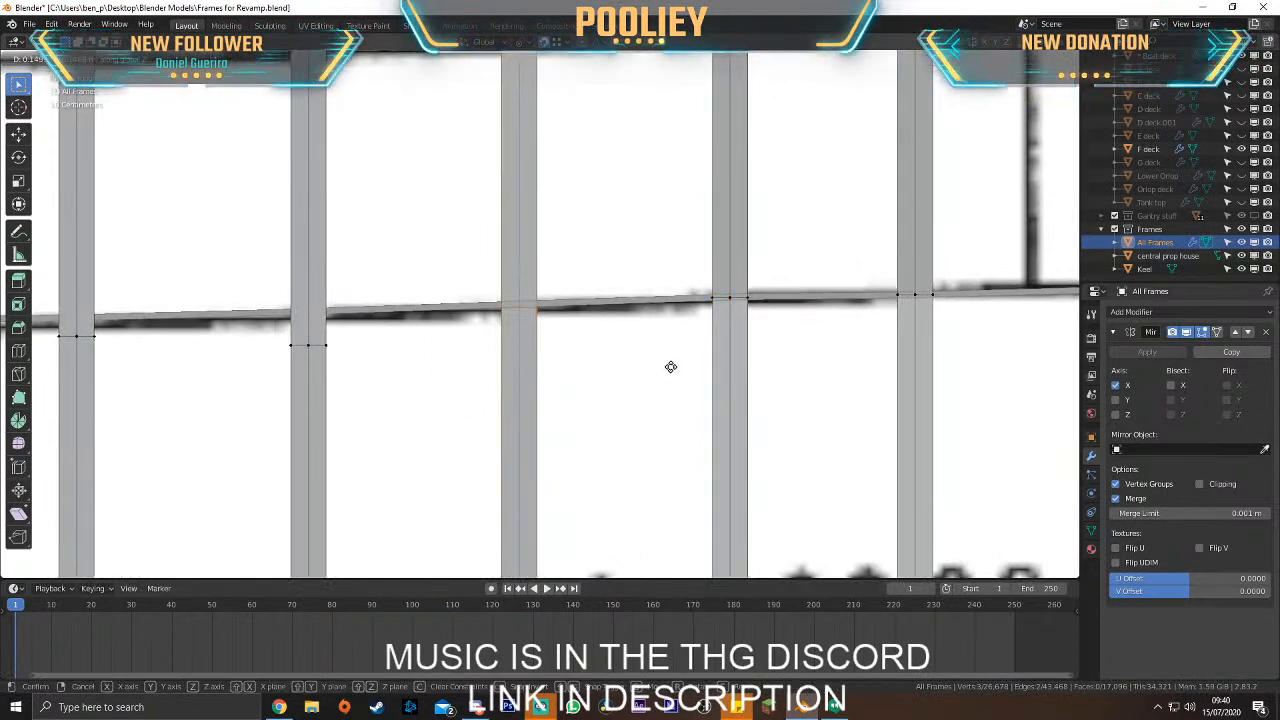
{"action": "left_click", "coordinate": [566, 340]}
{"action": "key", "text": "g"}
{"action": "key", "text": "x"}
{"action": "left_click", "coordinate": [519, 300]}
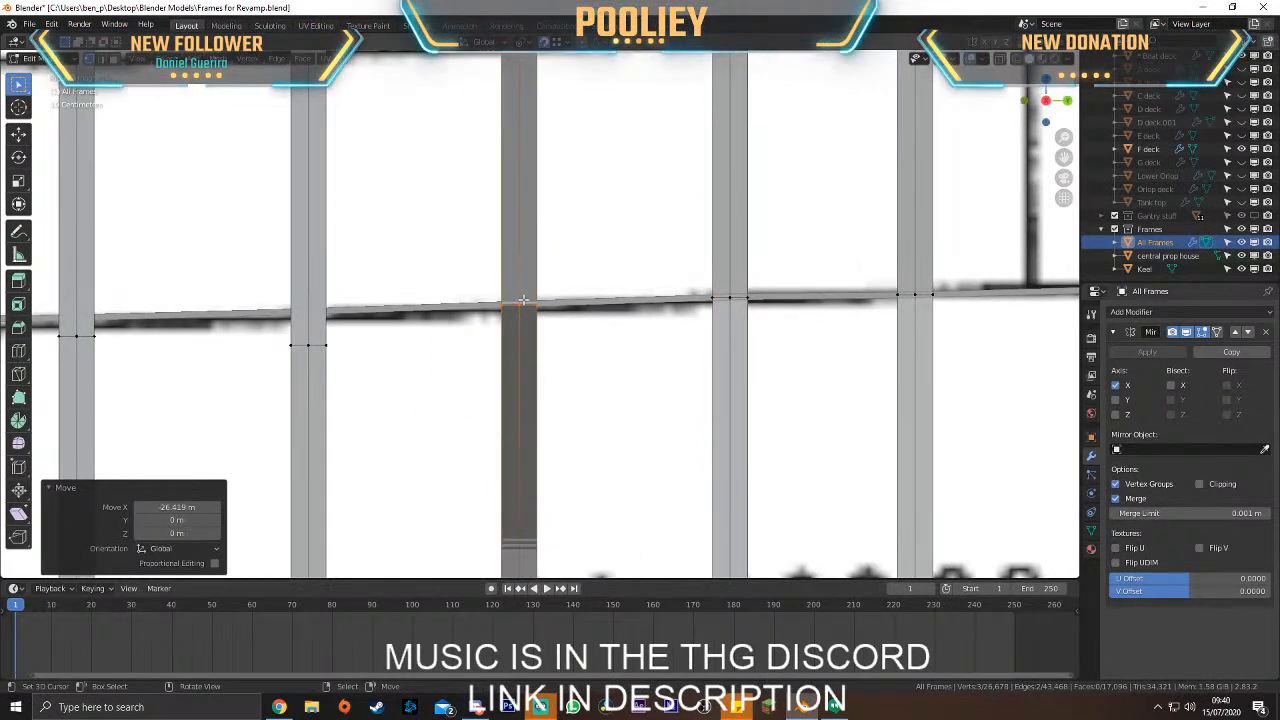
Shift the eighty-third frame's vertices back about 26.14 m along X to the deck's edge
{"action": "key", "text": "g"}
{"action": "scroll", "coordinate": [522, 305], "scroll_direction": "down", "scroll_amount": 5}
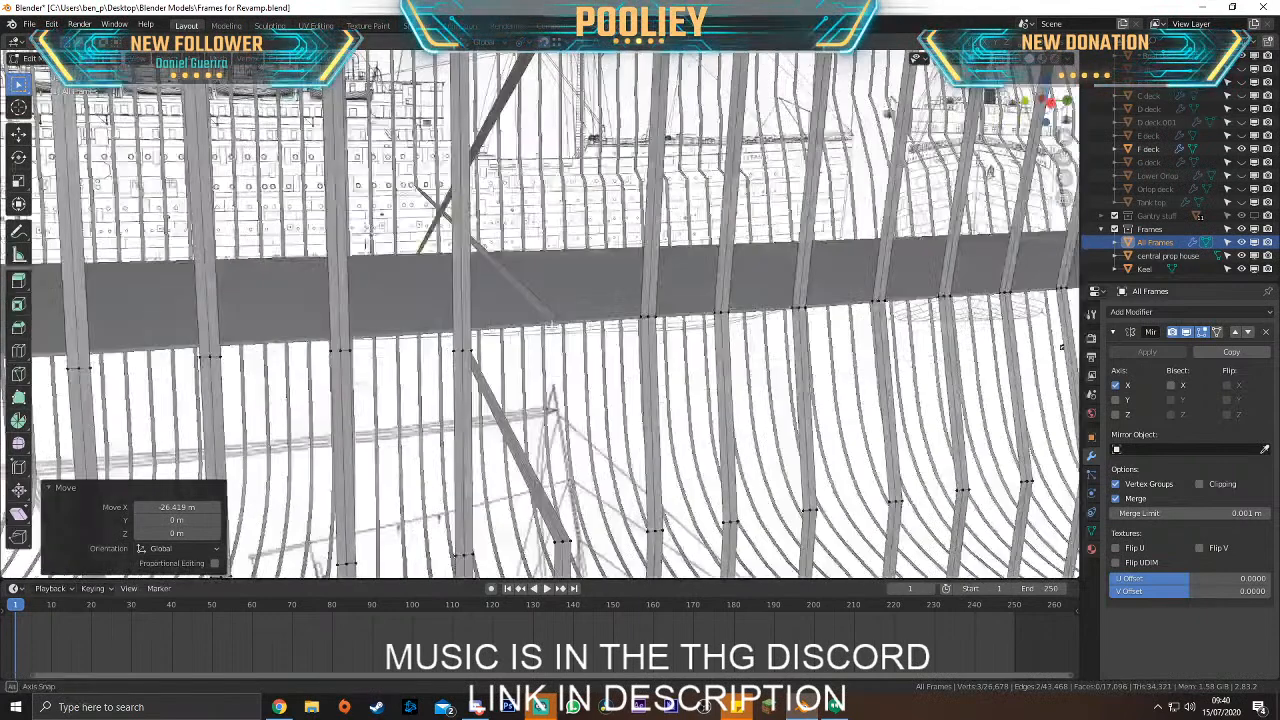
{"action": "scroll", "coordinate": [550, 322], "scroll_direction": "up", "scroll_amount": 8}
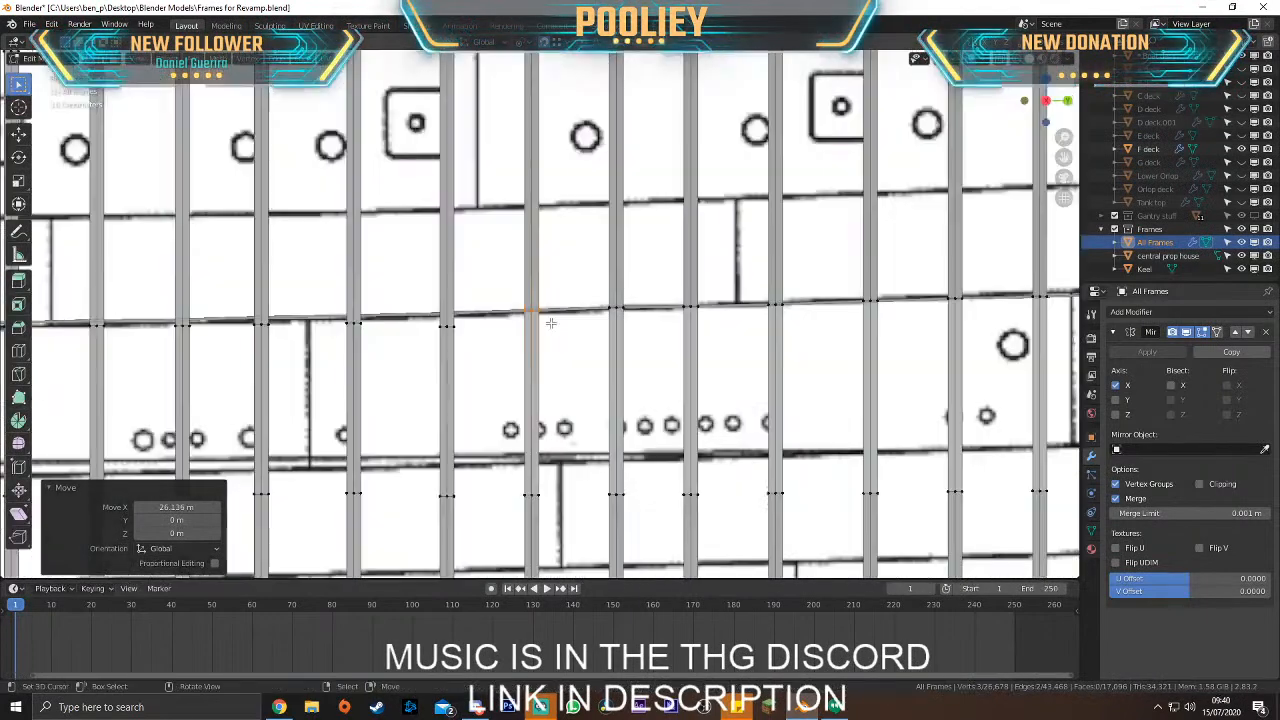
Raise the eighty-fourth frame's vertices about 0.14 m to the deck line and shift them along X to the deck's edge
{"action": "left_click", "coordinate": [597, 343]}
{"action": "key", "text": "alt+a"}
{"action": "key", "text": "g"}
{"action": "left_click", "coordinate": [643, 349]}
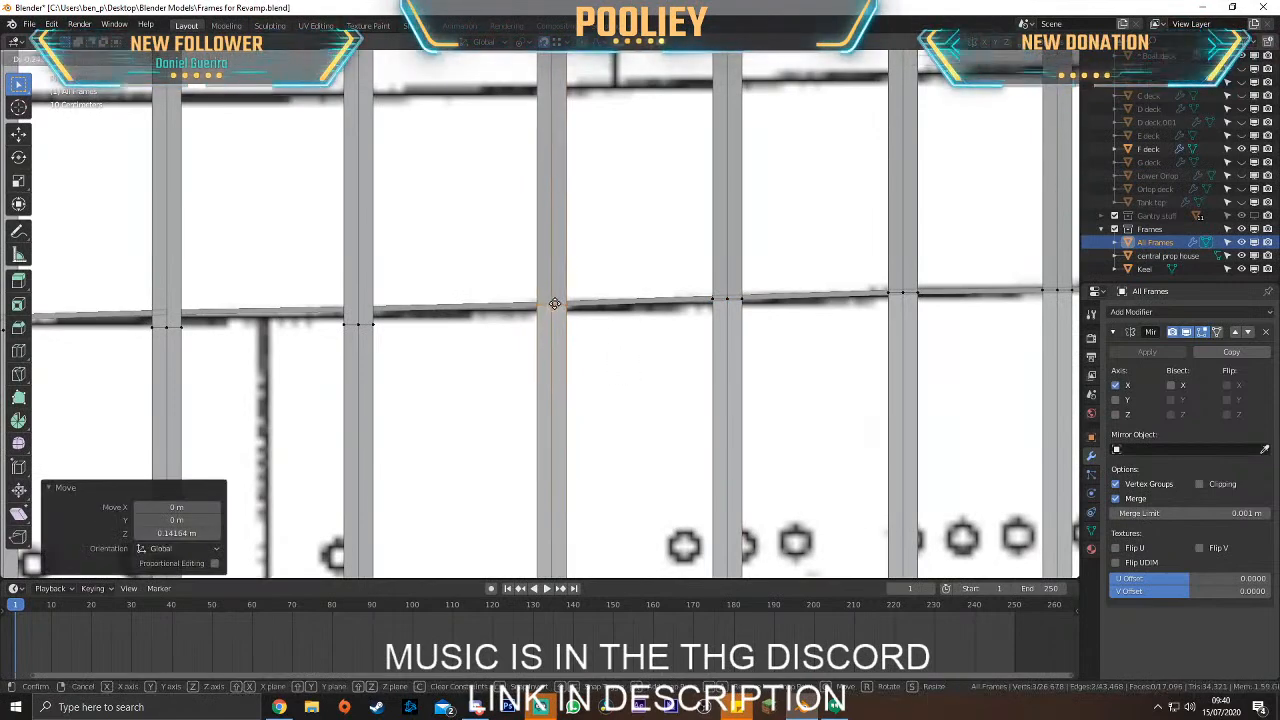
Raise the eighty-fifth frame's vertices to the deck line and shift them about -0.17 m along X to the deck's edge
{"action": "scroll", "coordinate": [633, 330], "scroll_direction": "up", "scroll_amount": 3}
{"action": "left_click_drag", "start_coordinate": [507, 325], "coordinate": [688, 405]}
{"action": "key", "text": "g"}
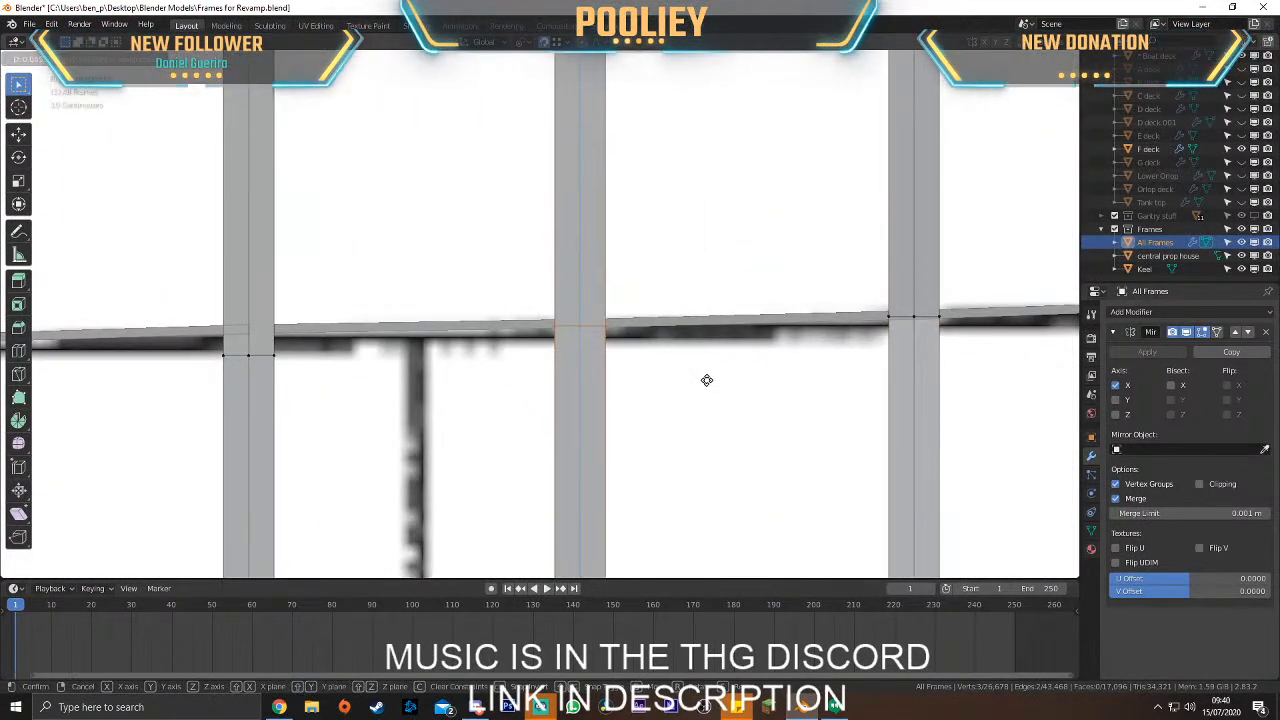
{"action": "left_click", "coordinate": [706, 380]}
{"action": "key", "text": "g"}
{"action": "key", "text": "x"}
{"action": "left_click", "coordinate": [576, 326]}
Raise the eighty-sixth frame's vertices about 0.076 m to the deck line and shift them along X to the deck's edge
{"action": "middle_click_drag", "start_coordinate": [370, 331], "coordinate": [695, 322], "text": "shift"}
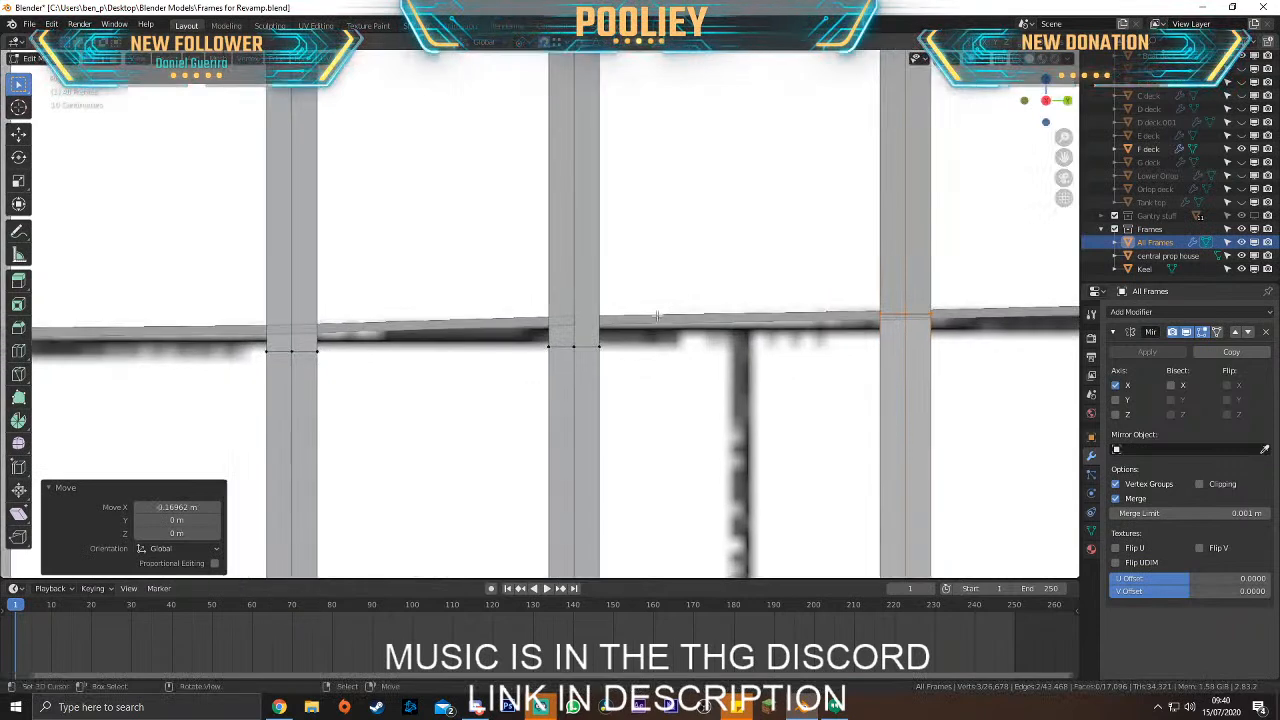
{"action": "key", "text": "g"}
{"action": "left_click", "coordinate": [683, 360]}
{"action": "key", "text": "g"}
{"action": "key", "text": "x"}
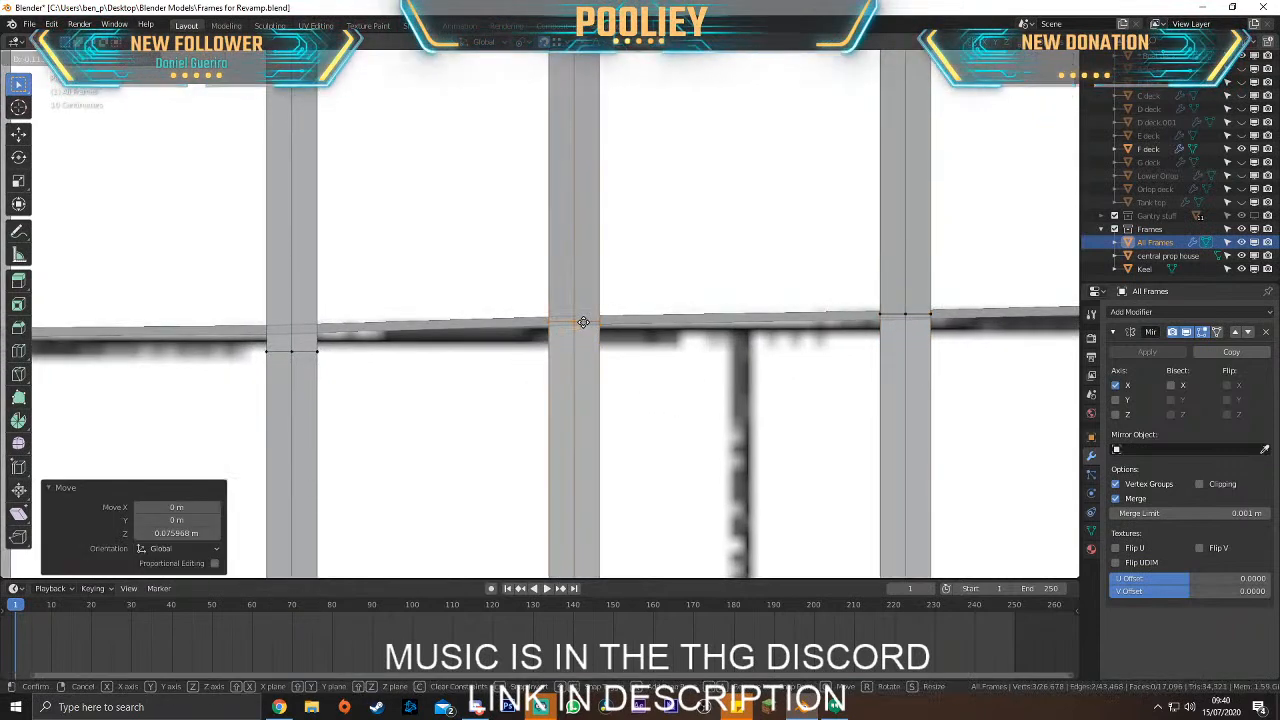
{"action": "left_click", "coordinate": [582, 322]}
Raise the eighty-seventh frame's vertices to the deck line and shift them about -0.32 m along X to the deck's edge
{"action": "scroll", "coordinate": [505, 346], "scroll_direction": "down", "scroll_amount": 1}
{"action": "middle_click_drag", "start_coordinate": [416, 355], "coordinate": [561, 351], "text": "shift"}
{"action": "left_click", "coordinate": [561, 352]}
{"action": "key", "text": "g"}
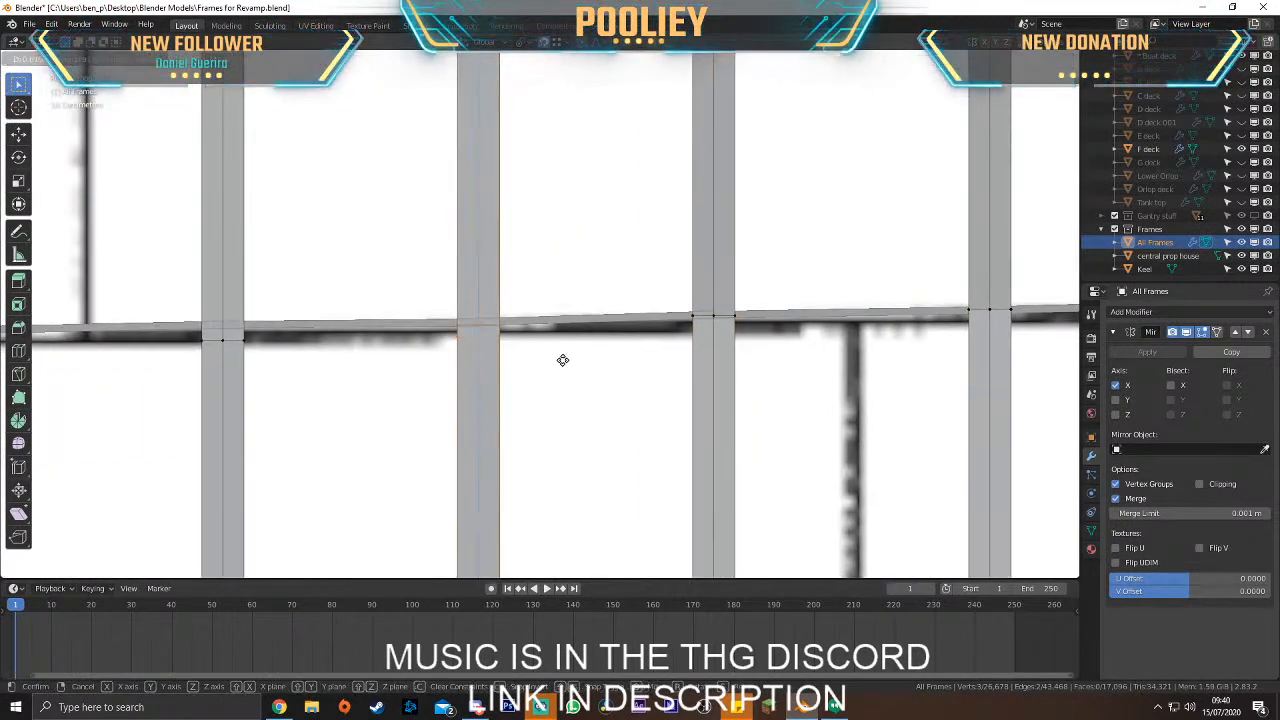
{"action": "left_click", "coordinate": [539, 351]}
{"action": "key", "text": "g"}
{"action": "key", "text": "x"}
{"action": "left_click", "coordinate": [482, 321]}
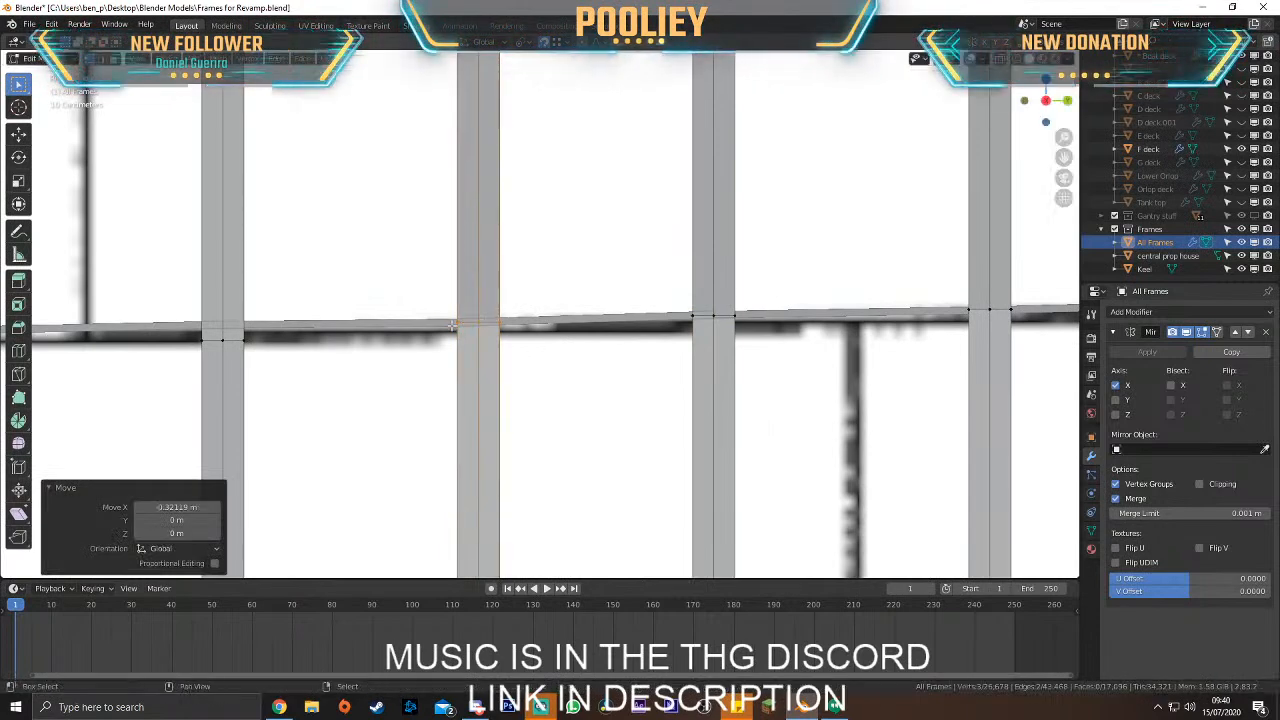
Raise the eighty-eighth frame's vertices about 0.058 m to the deck line and shift them along X to the deck's edge
{"action": "middle_click_drag", "start_coordinate": [172, 305], "coordinate": [554, 300], "text": "shift"}
{"action": "left_click", "coordinate": [604, 352]}
{"action": "key", "text": "g"}
{"action": "left_click", "coordinate": [689, 371]}
{"action": "key", "text": "g"}
{"action": "key", "text": "x"}
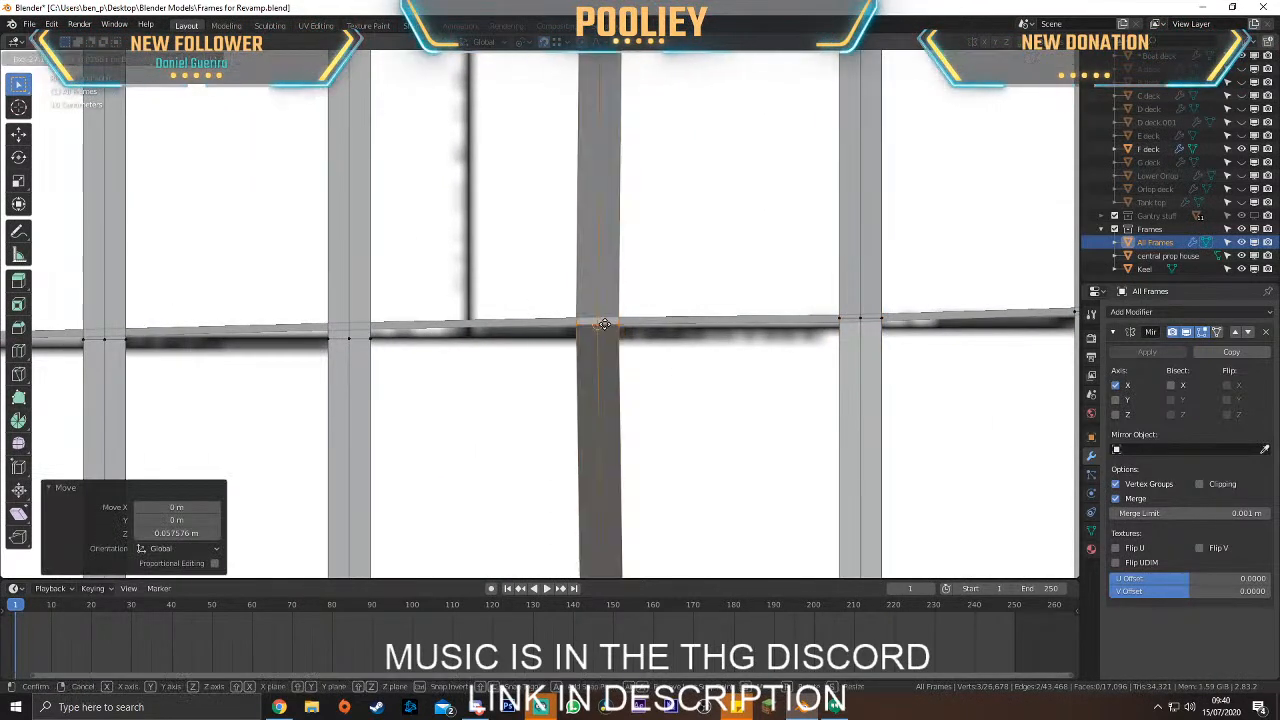
{"action": "left_click", "coordinate": [590, 322]}
Raise the eighty-ninth frame's vertices to the deck line and shift them about -0.25 m along X to the deck's edge
{"action": "middle_click_drag", "start_coordinate": [431, 324], "coordinate": [673, 332], "text": "shift"}
{"action": "left_click_drag", "start_coordinate": [654, 374], "coordinate": [655, 375]}
{"action": "scroll", "coordinate": [656, 375], "scroll_direction": "up", "scroll_amount": 3}
{"action": "key", "text": "g"}
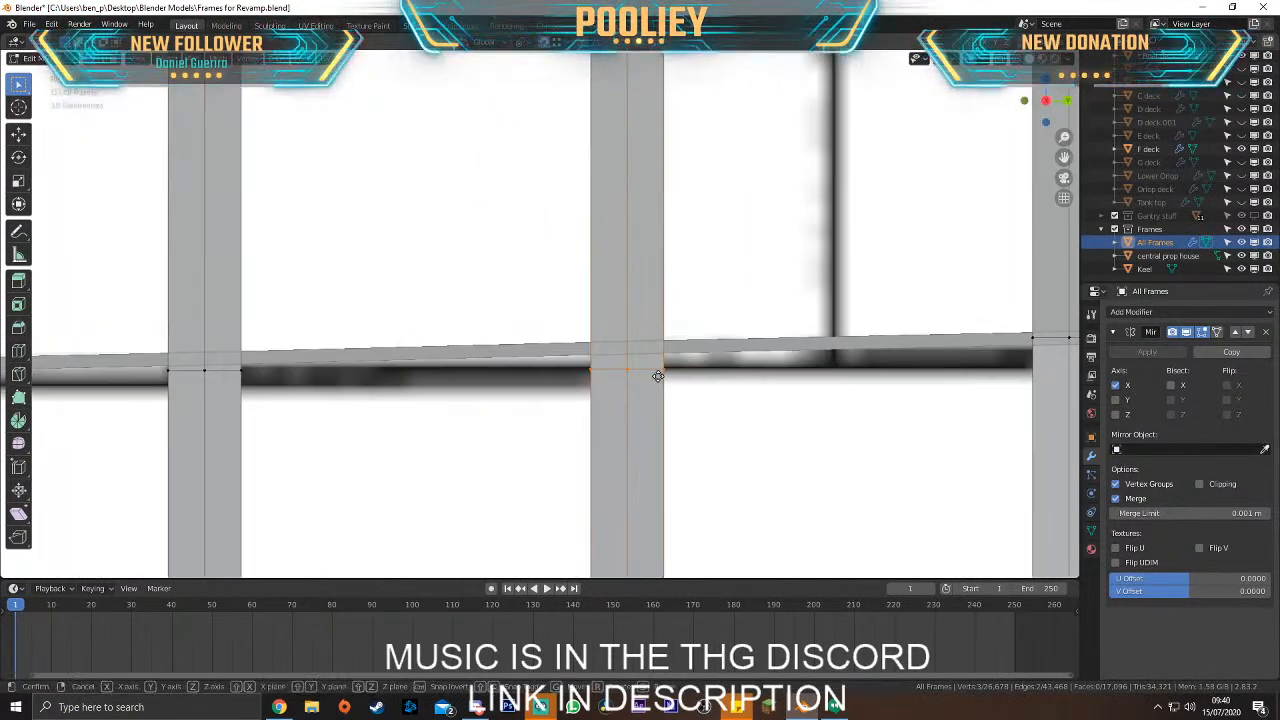
{"action": "left_click", "coordinate": [657, 360]}
{"action": "scroll", "coordinate": [657, 356], "scroll_direction": "down", "scroll_amount": 2}
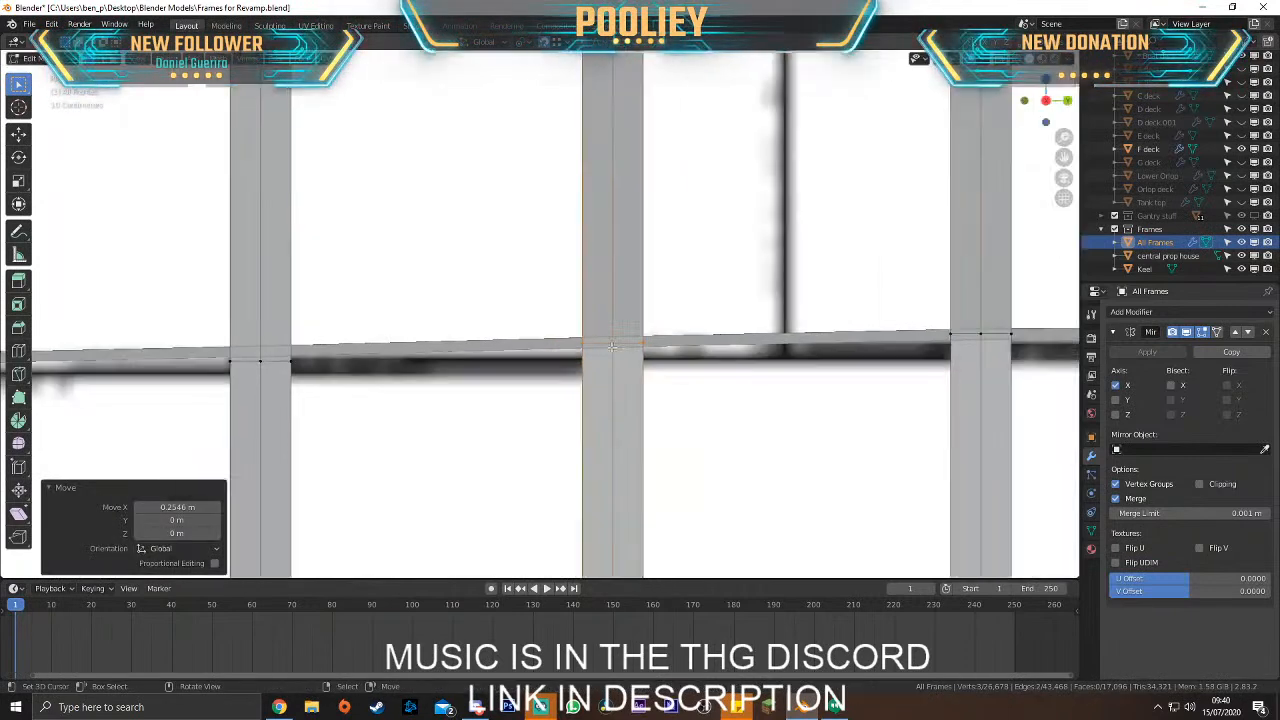
Raise the ninetieth frame's vertices about 0.025 m to the deck line and shift them about -0.27 m along X to the deck's edge
{"action": "scroll", "coordinate": [657, 355], "scroll_direction": "up", "scroll_amount": 2}
{"action": "left_click_drag", "start_coordinate": [456, 334], "coordinate": [580, 400]}
{"action": "key", "text": "g"}
{"action": "key", "text": "z"}
{"action": "left_click", "coordinate": [608, 397]}
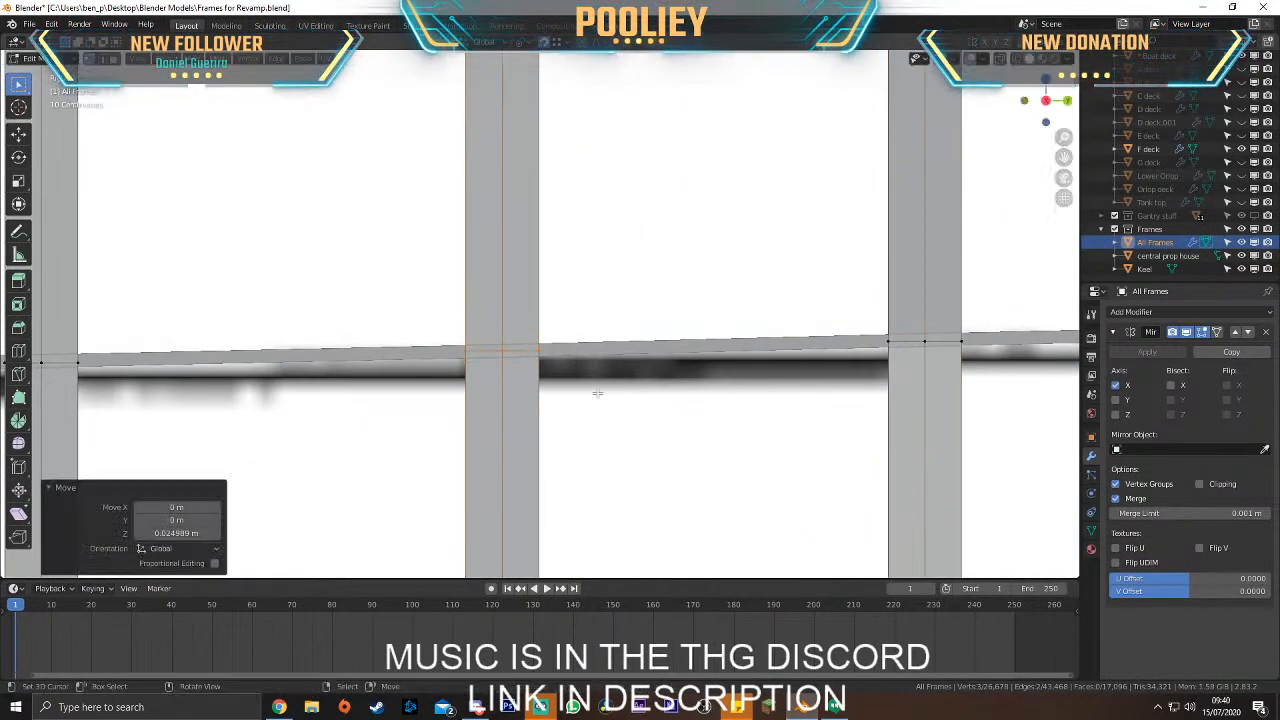
{"action": "key", "text": "g"}
{"action": "key", "text": "x"}
{"action": "left_click", "coordinate": [508, 355]}
Shift the ninety-first frame's vertices along X to the deck's edge, leaving their height as it is
{"action": "scroll", "coordinate": [508, 355], "scroll_direction": "down", "scroll_amount": 2}
{"action": "middle_click_drag", "start_coordinate": [508, 355], "coordinate": [746, 320], "text": "shift"}
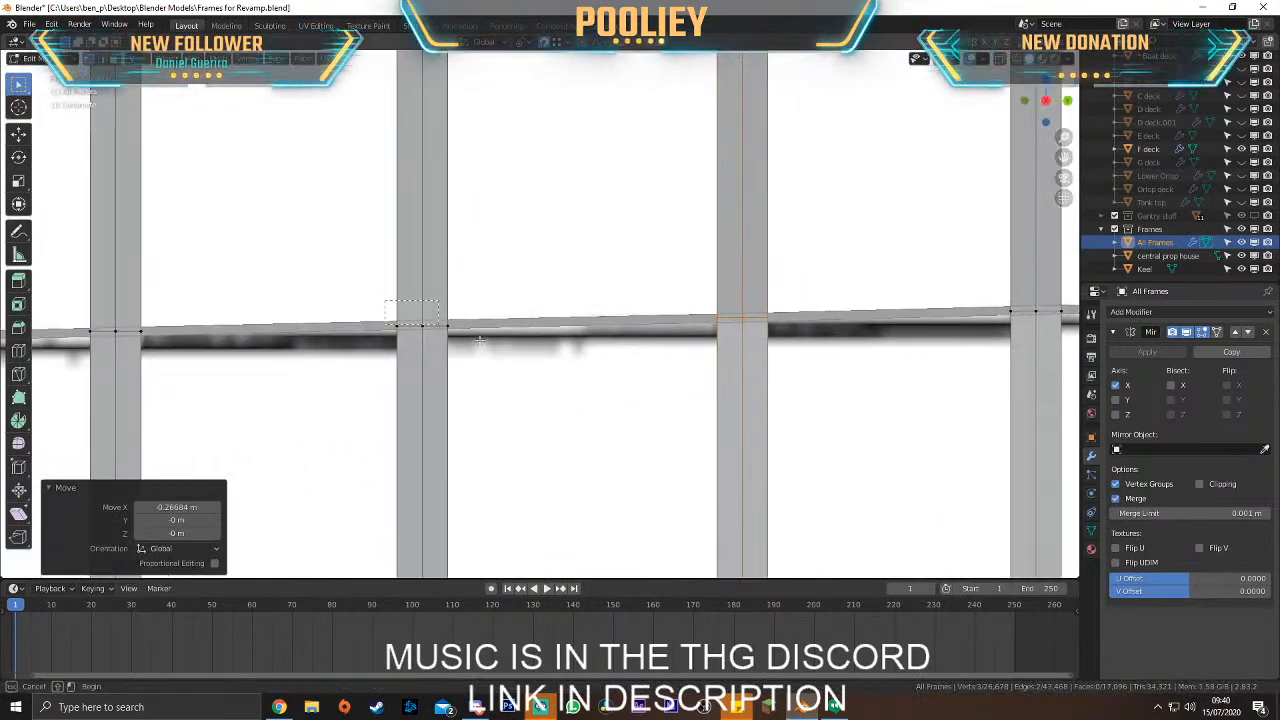
{"action": "left_click_drag", "start_coordinate": [386, 300], "coordinate": [507, 353]}
{"action": "key", "text": "g"}
{"action": "right_click", "coordinate": [507, 353]}
{"action": "key", "text": "g"}
{"action": "key", "text": "x"}
{"action": "left_click", "coordinate": [418, 326]}
Shift the ninety-second frame's vertices about -0.23 m along X to the deck's edge
{"action": "scroll", "coordinate": [548, 328], "scroll_direction": "down", "scroll_amount": 2}
{"action": "middle_click_drag", "start_coordinate": [548, 328], "coordinate": [594, 330]}
{"action": "scroll", "coordinate": [460, 351], "scroll_direction": "down", "scroll_amount": 2}
{"action": "key", "text": "KP_3"}
{"action": "scroll", "coordinate": [446, 350], "scroll_direction": "up", "scroll_amount": 3}
{"action": "scroll", "coordinate": [594, 349], "scroll_direction": "up", "scroll_amount": 3}
{"action": "left_click_drag", "start_coordinate": [271, 240], "coordinate": [491, 333]}
{"action": "key", "text": "g"}
{"action": "key", "text": "x"}
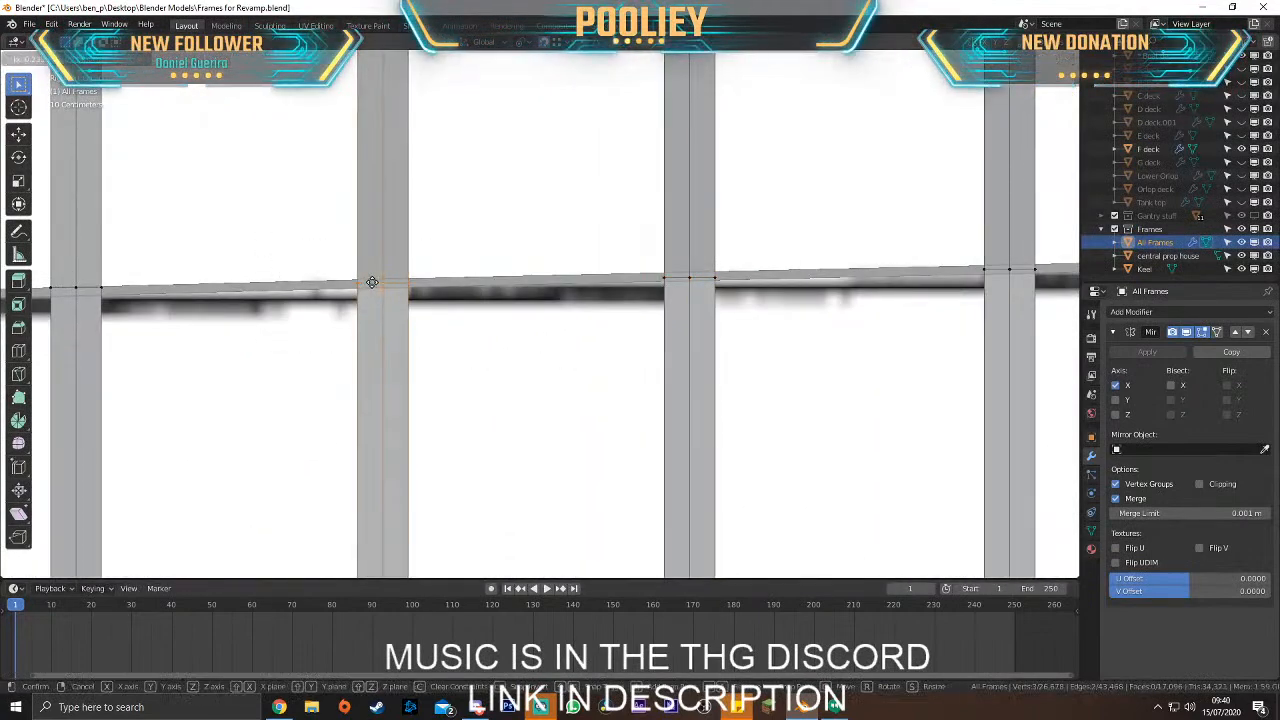
{"action": "left_click", "coordinate": [269, 307]}
Adjust the ninety-third frame's vertices vertically to the deck line and shift them along X to the deck's edge
{"action": "middle_click_drag", "start_coordinate": [269, 307], "coordinate": [453, 327], "text": "shift"}
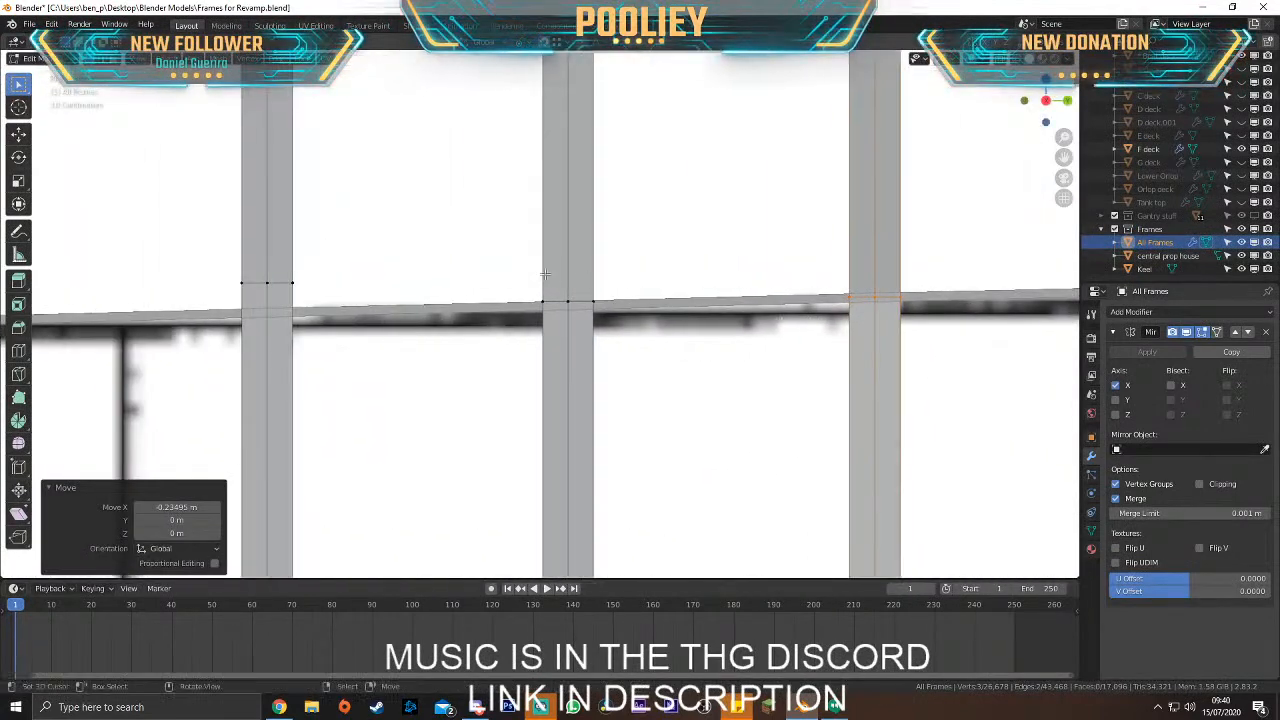
{"action": "key", "text": "g"}
{"action": "key", "text": "z"}
{"action": "left_click", "coordinate": [673, 349]}
{"action": "key", "text": "g"}
{"action": "key", "text": "x"}
{"action": "left_click", "coordinate": [569, 306]}
Lower the ninety-fourth frame's vertices to the deck line and shift them about -0.18 m along X to the deck's edge
{"action": "middle_click_drag", "start_coordinate": [569, 306], "coordinate": [920, 317], "text": "shift"}
{"action": "left_click_drag", "start_coordinate": [516, 268], "coordinate": [676, 343]}
{"action": "key", "text": "g"}
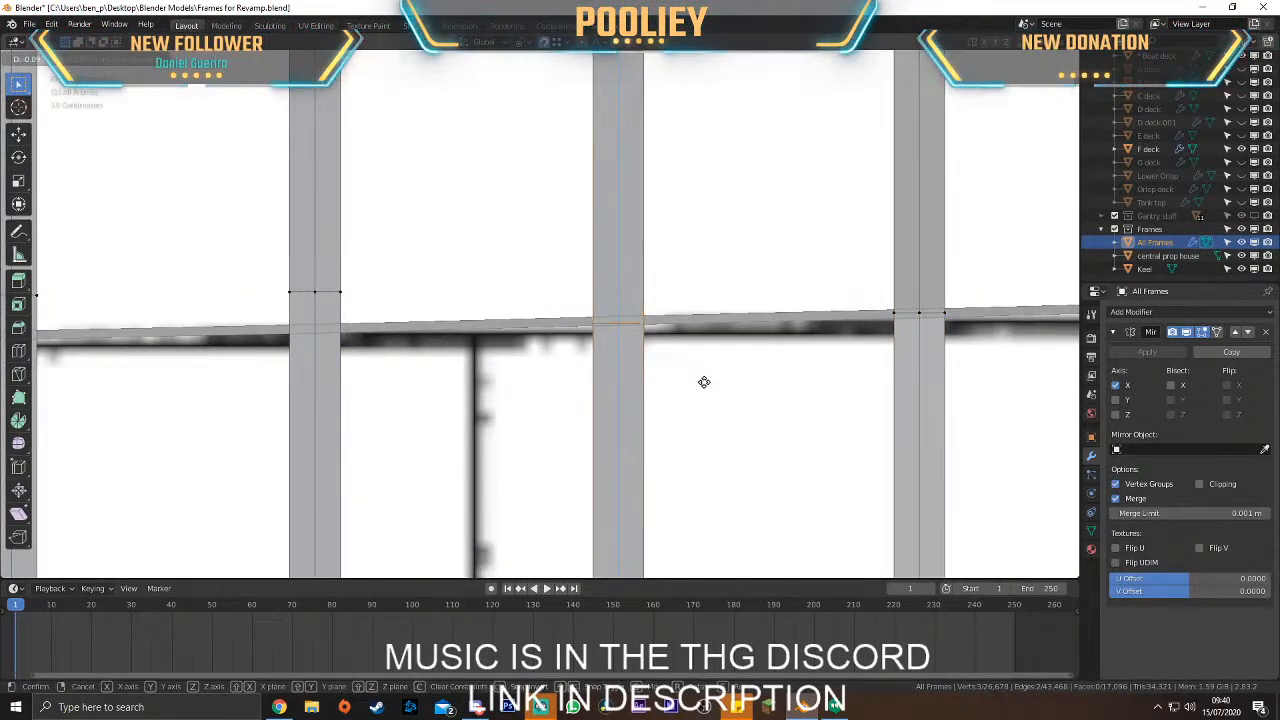
{"action": "key", "text": "z"}
{"action": "left_click", "coordinate": [635, 327]}
{"action": "left_click", "coordinate": [654, 333]}
{"action": "key", "text": "g"}
{"action": "key", "text": "x"}
{"action": "left_click", "coordinate": [616, 313]}
Lower the ninety-fifth frame's vertices about 0.11 m to the deck line and shift them about -0.16 m along X to the deck's edge
{"action": "scroll", "coordinate": [600, 333], "scroll_direction": "down", "scroll_amount": 2}
{"action": "middle_click_drag", "start_coordinate": [600, 333], "coordinate": [742, 336], "text": "shift"}
{"action": "scroll", "coordinate": [730, 338], "scroll_direction": "up", "scroll_amount": 2}
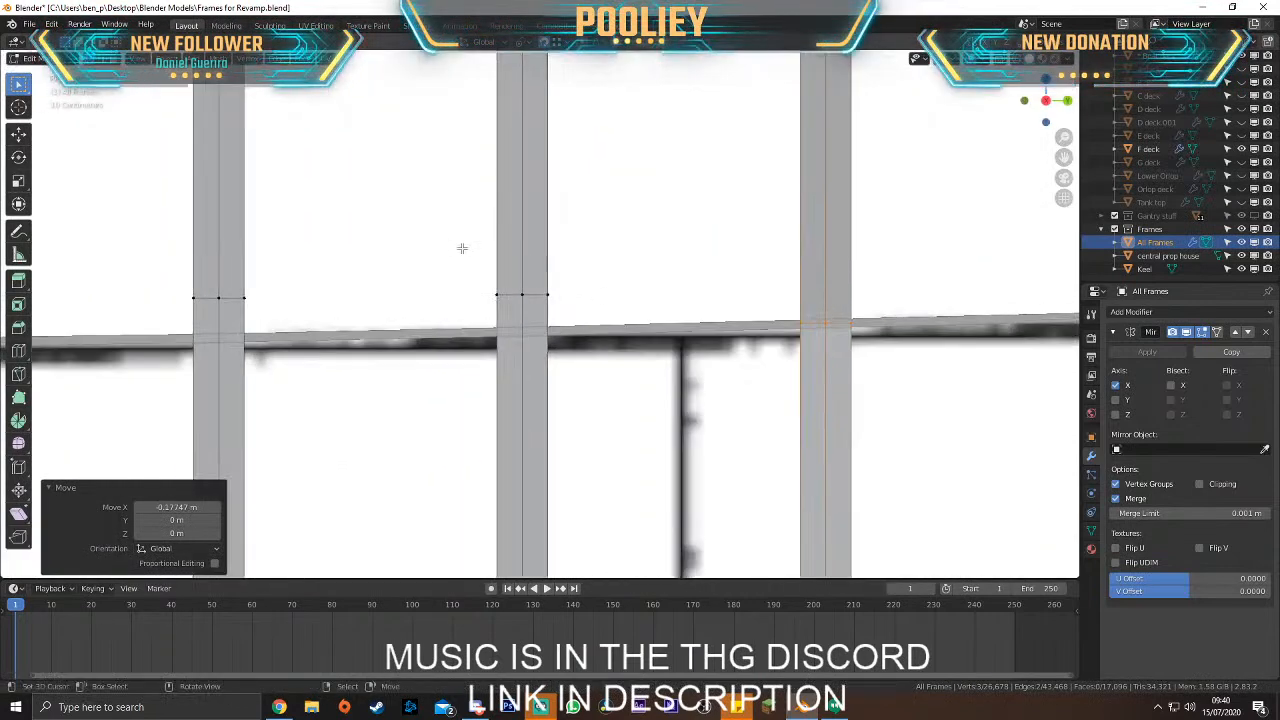
{"action": "left_click_drag", "start_coordinate": [483, 254], "coordinate": [612, 350]}
{"action": "key", "text": "g"}
{"action": "key", "text": "z"}
{"action": "left_click", "coordinate": [632, 387]}
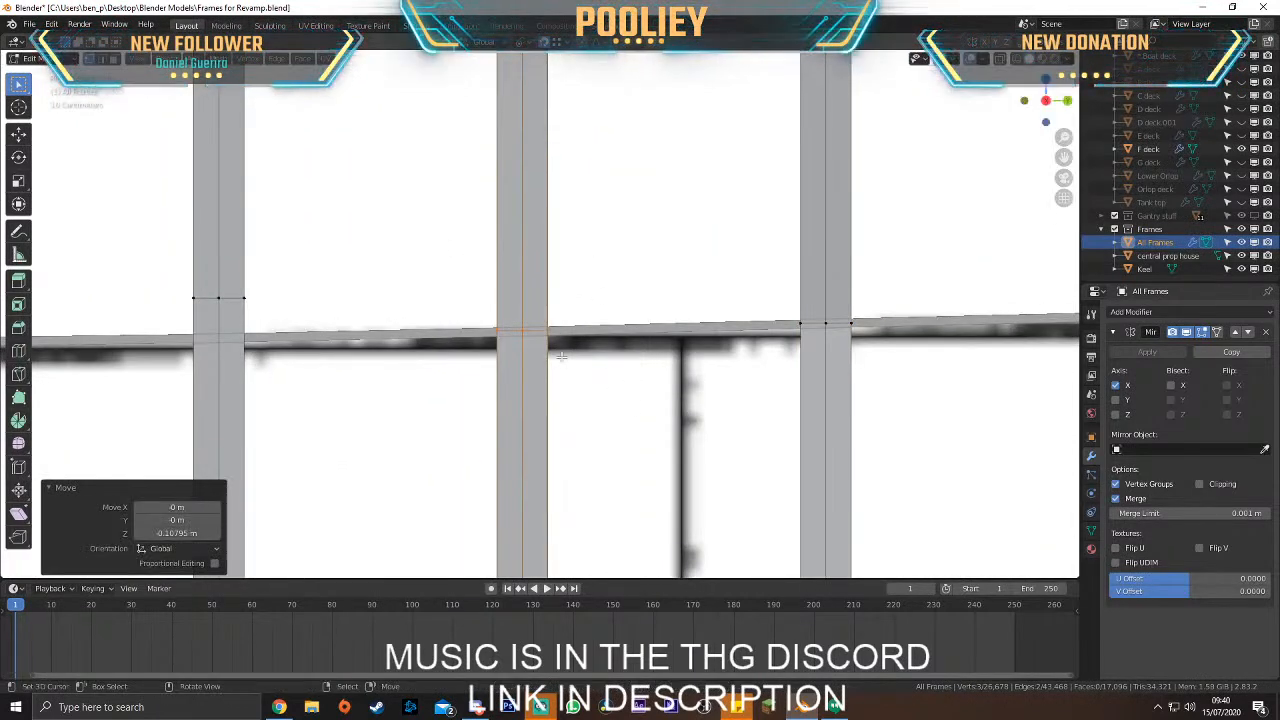
{"action": "key", "text": "g"}
{"action": "key", "text": "x"}
{"action": "left_click", "coordinate": [539, 333]}
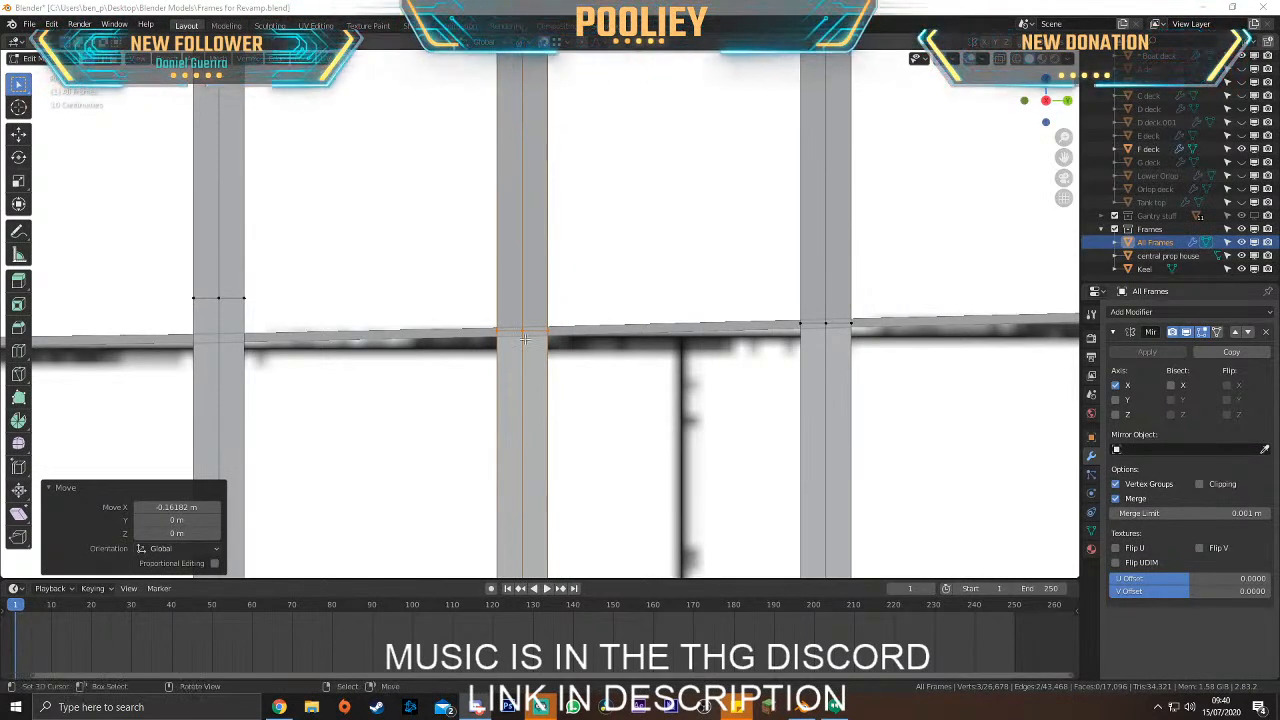
Lower the ninety-sixth frame's vertices about 0.12 m to the deck line and shift them along X to the deck's edge
{"action": "scroll", "coordinate": [469, 328], "scroll_direction": "down", "scroll_amount": 4}
{"action": "scroll", "coordinate": [474, 349], "scroll_direction": "up", "scroll_amount": 5}
{"action": "key", "text": "g"}
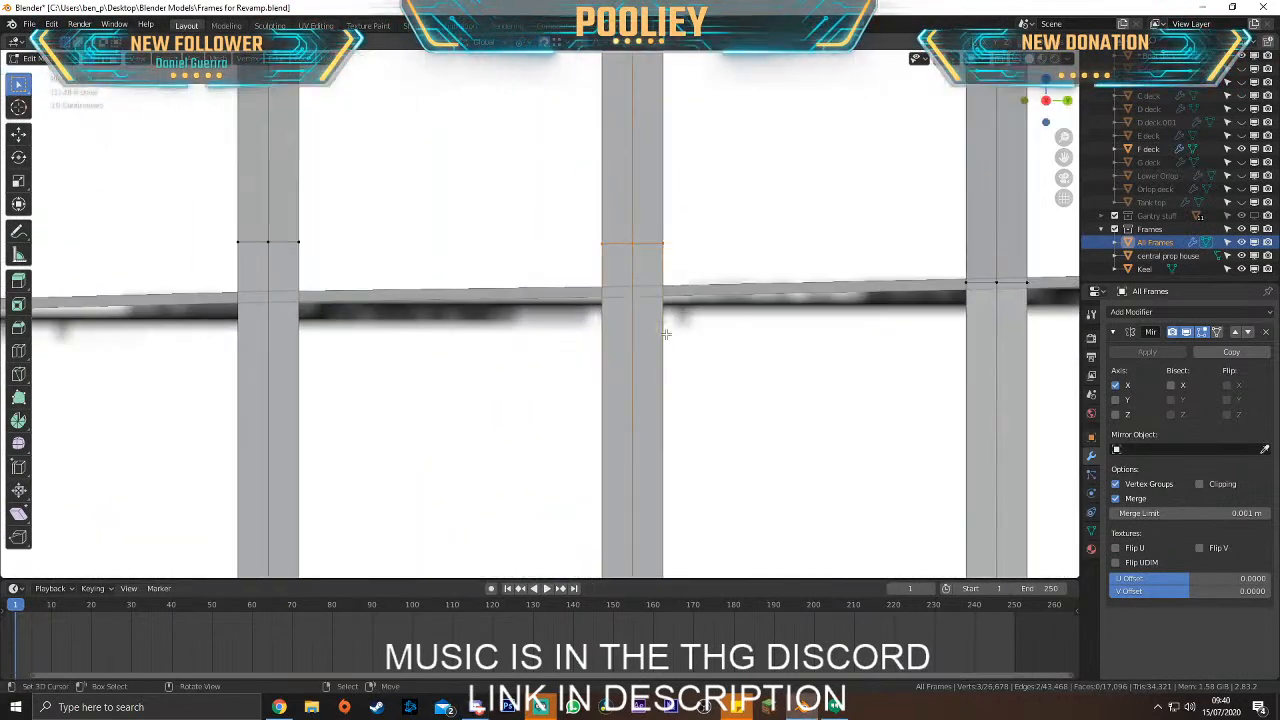
{"action": "left_click", "coordinate": [676, 372]}
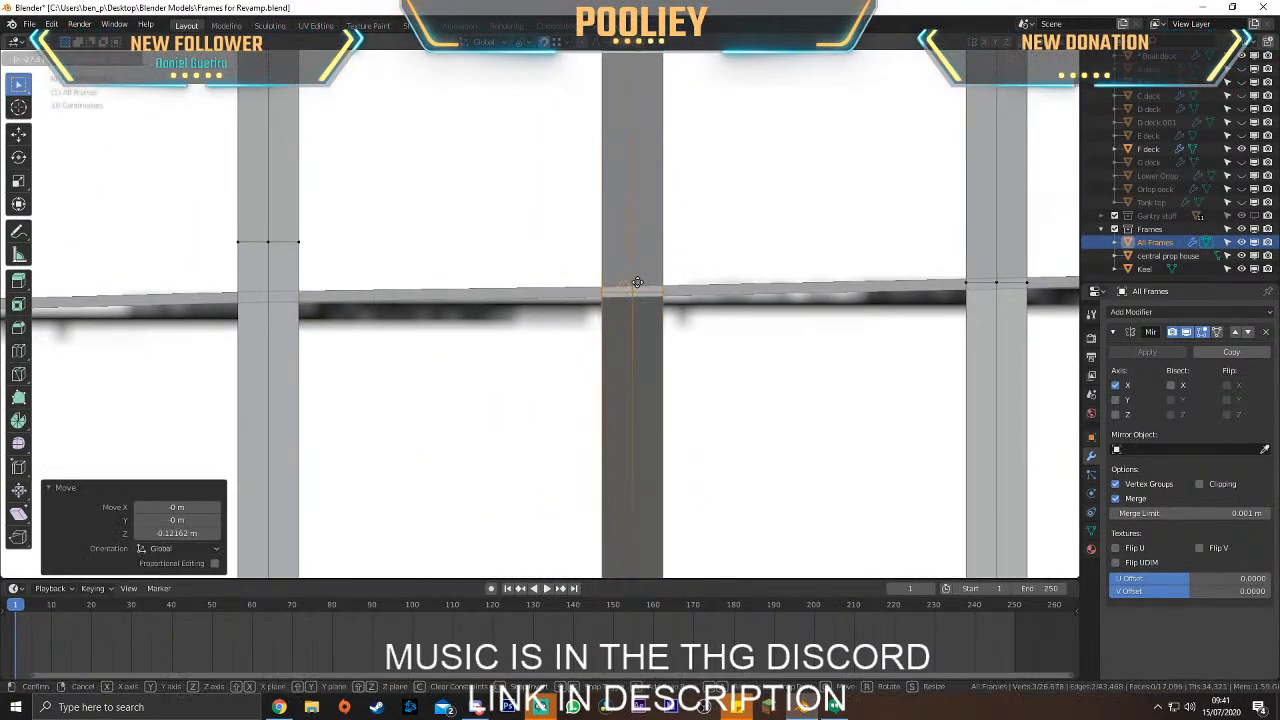
Lower the ninety-seventh frame's vertices about 0.14 m to the deck line and shift them about -0.15 m along X to the deck's edge
{"action": "scroll", "coordinate": [637, 288], "scroll_direction": "down", "scroll_amount": 1}
{"action": "middle_click_drag", "start_coordinate": [470, 305], "coordinate": [708, 319], "text": "shift"}
{"action": "left_click_drag", "start_coordinate": [516, 255], "coordinate": [670, 306]}
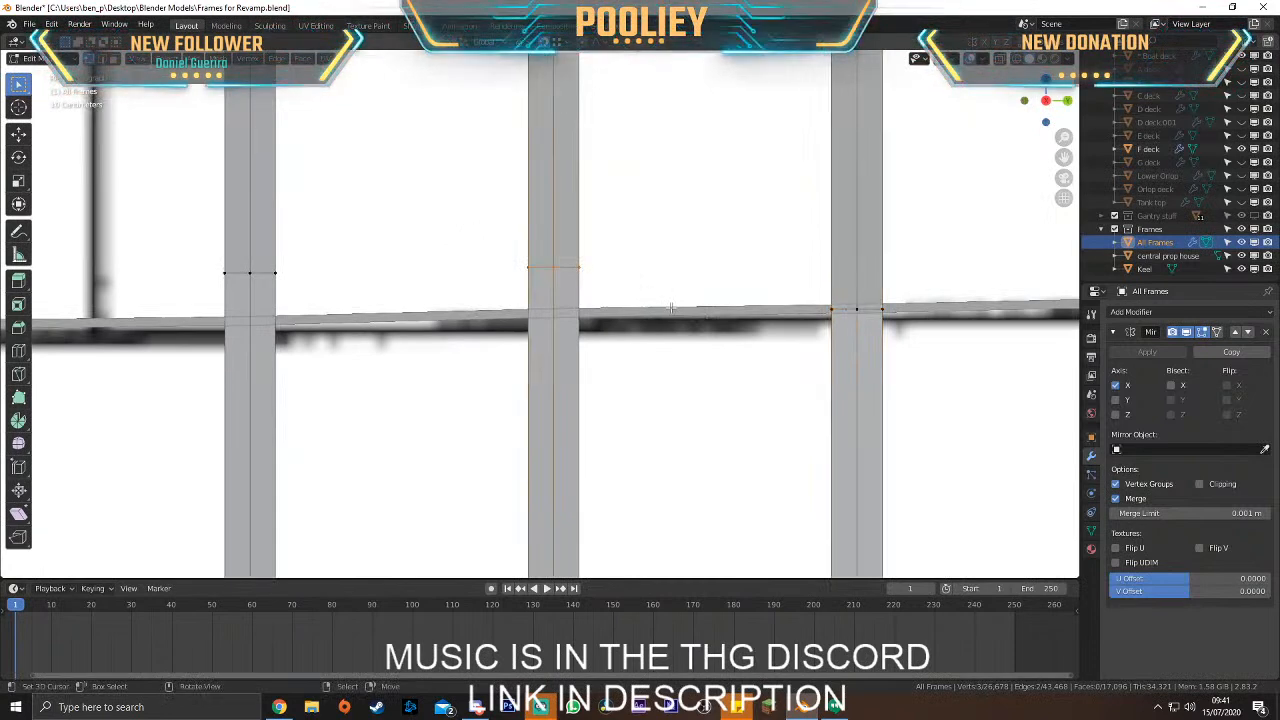
{"action": "key", "text": "g"}
{"action": "key", "text": "x"}
{"action": "key", "text": "z"}
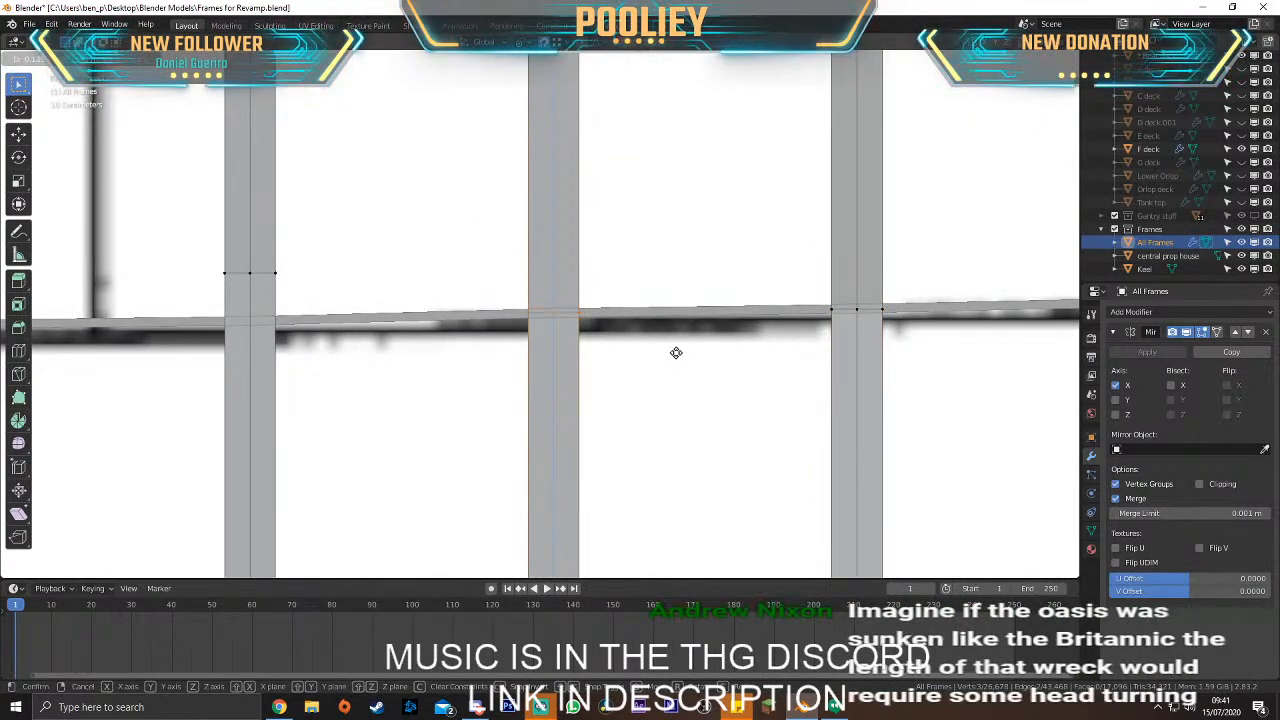
{"action": "left_click", "coordinate": [677, 350]}
{"action": "key", "text": "g"}
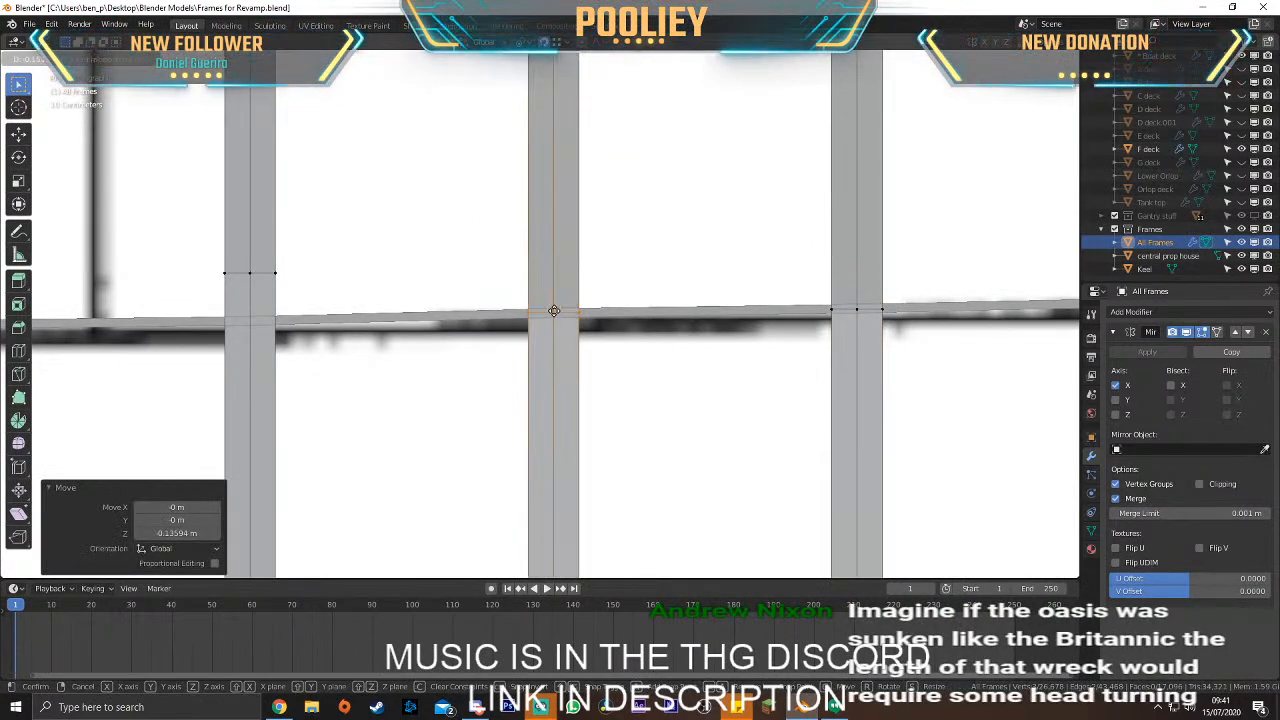
{"action": "left_click", "coordinate": [555, 313]}
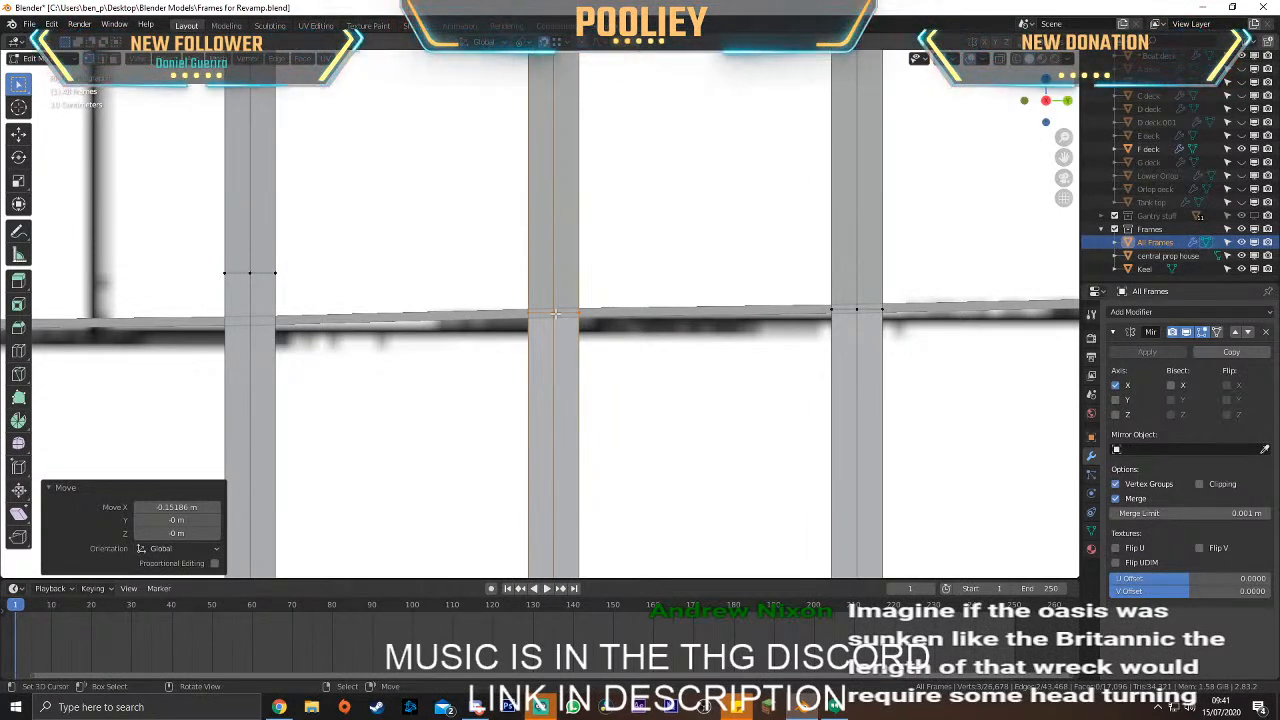
Lower the ninety-eighth frame's vertices about 0.14 m to the deck line and shift them along X to the deck's edge
{"action": "scroll", "coordinate": [546, 277], "scroll_direction": "down", "scroll_amount": 2}
{"action": "scroll", "coordinate": [466, 246], "scroll_direction": "up", "scroll_amount": 3}
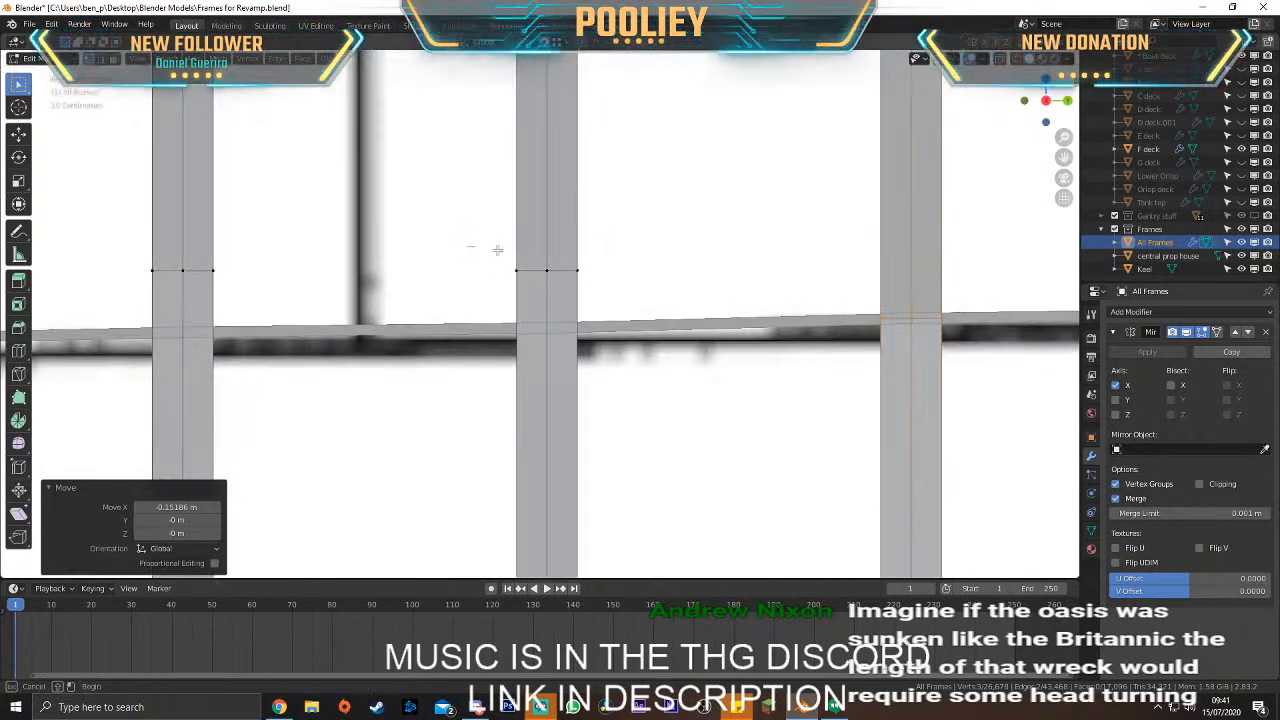
{"action": "key", "text": "g"}
{"action": "left_click", "coordinate": [654, 352]}
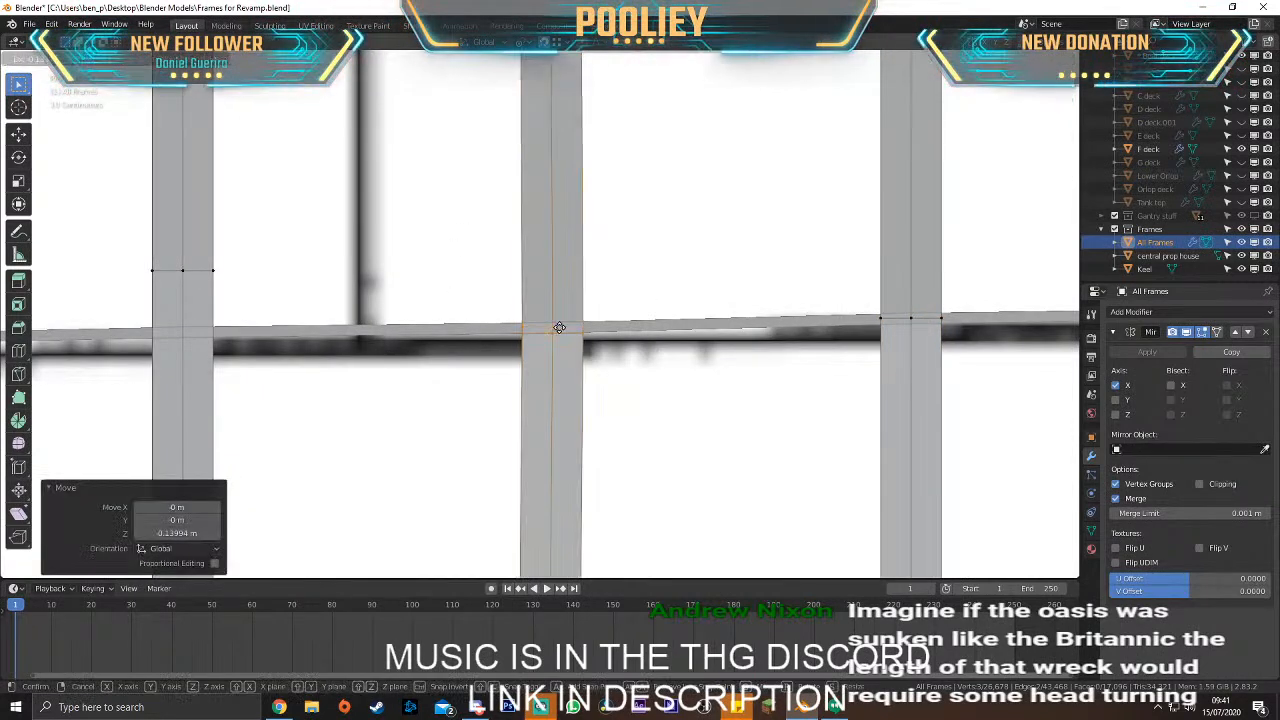
Lower the ninety-ninth frame's vertices to the deck line and shift them along X to the deck's edge
{"action": "scroll", "coordinate": [459, 338], "scroll_direction": "down", "scroll_amount": 2}
{"action": "middle_click_drag", "start_coordinate": [460, 338], "coordinate": [766, 332], "text": "shift"}
{"action": "left_click_drag", "start_coordinate": [511, 231], "coordinate": [682, 303]}
{"action": "key", "text": "g"}
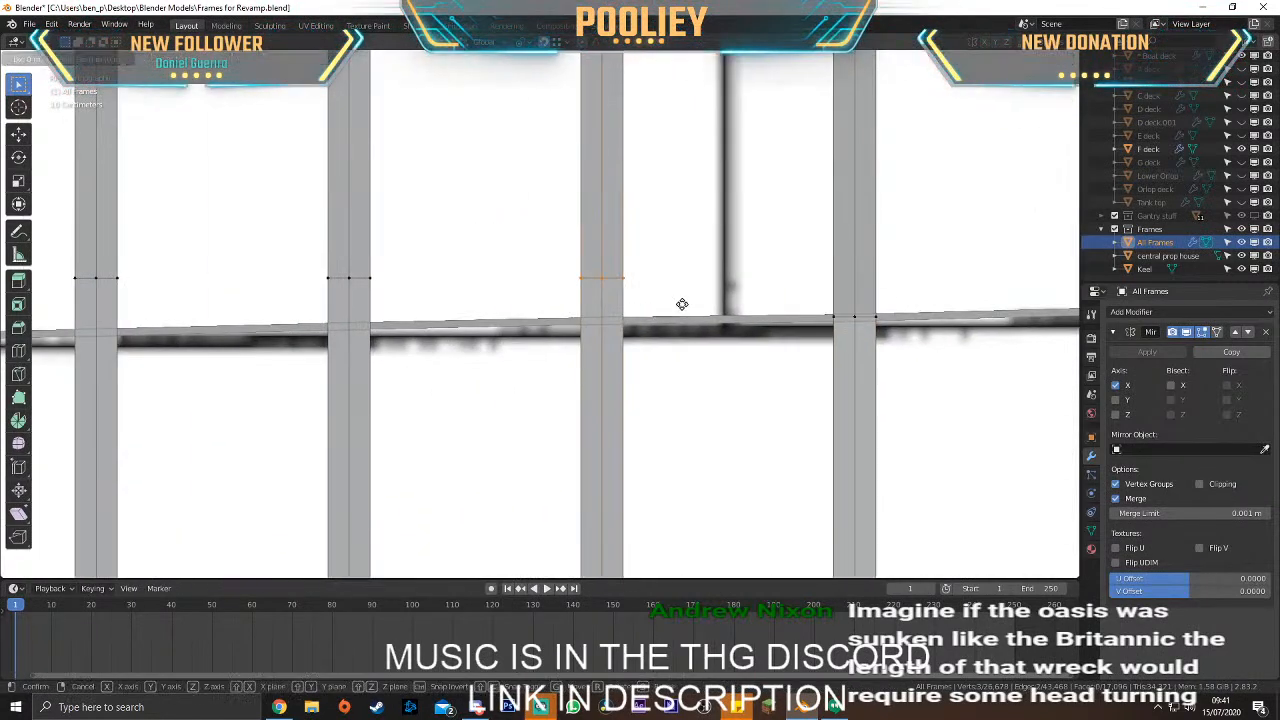
{"action": "key", "text": "z"}
{"action": "left_click", "coordinate": [697, 348]}
{"action": "key", "text": "g"}
{"action": "key", "text": "x"}
{"action": "left_click", "coordinate": [603, 318]}
Lower the 100th frame's vertices to the deck line and shift them about -0.08 m along X to the deck's edge
{"action": "middle_click_drag", "start_coordinate": [494, 316], "coordinate": [720, 319], "text": "shift"}
{"action": "left_click_drag", "start_coordinate": [515, 240], "coordinate": [678, 310]}
{"action": "key", "text": "g"}
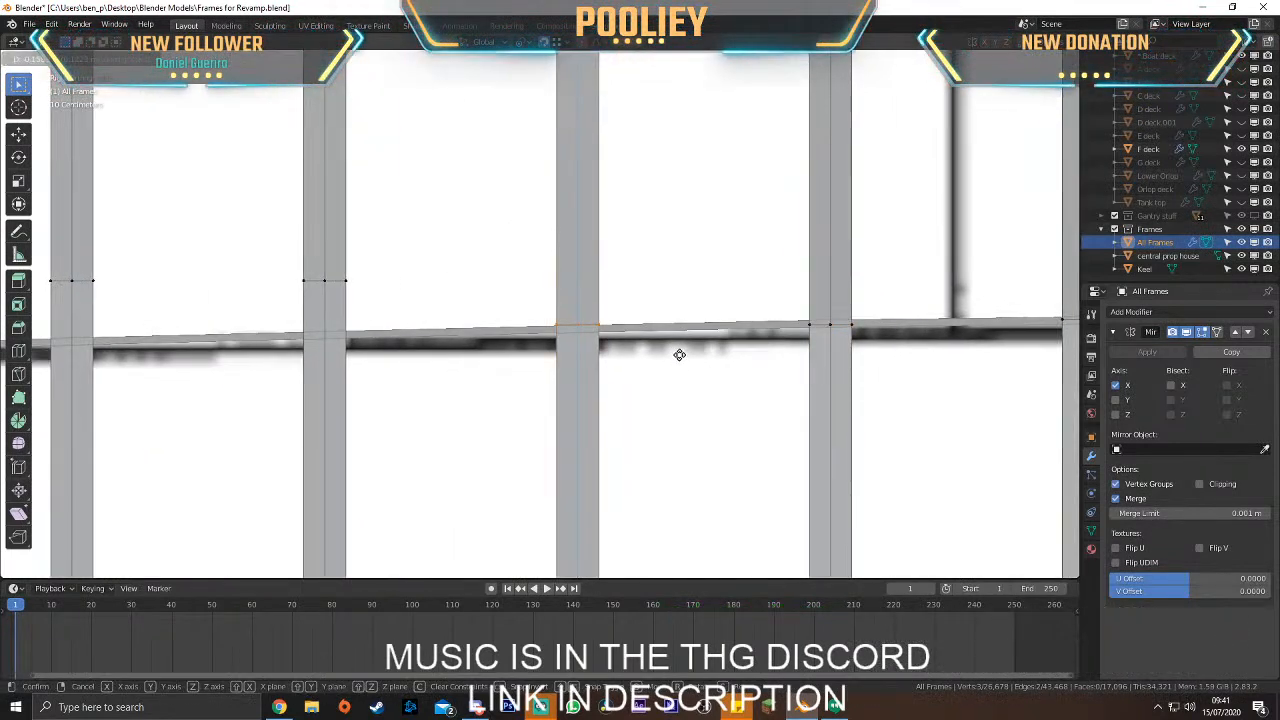
{"action": "left_click", "coordinate": [681, 356]}
{"action": "key", "text": "g"}
{"action": "key", "text": "x"}
{"action": "left_click", "coordinate": [585, 326]}
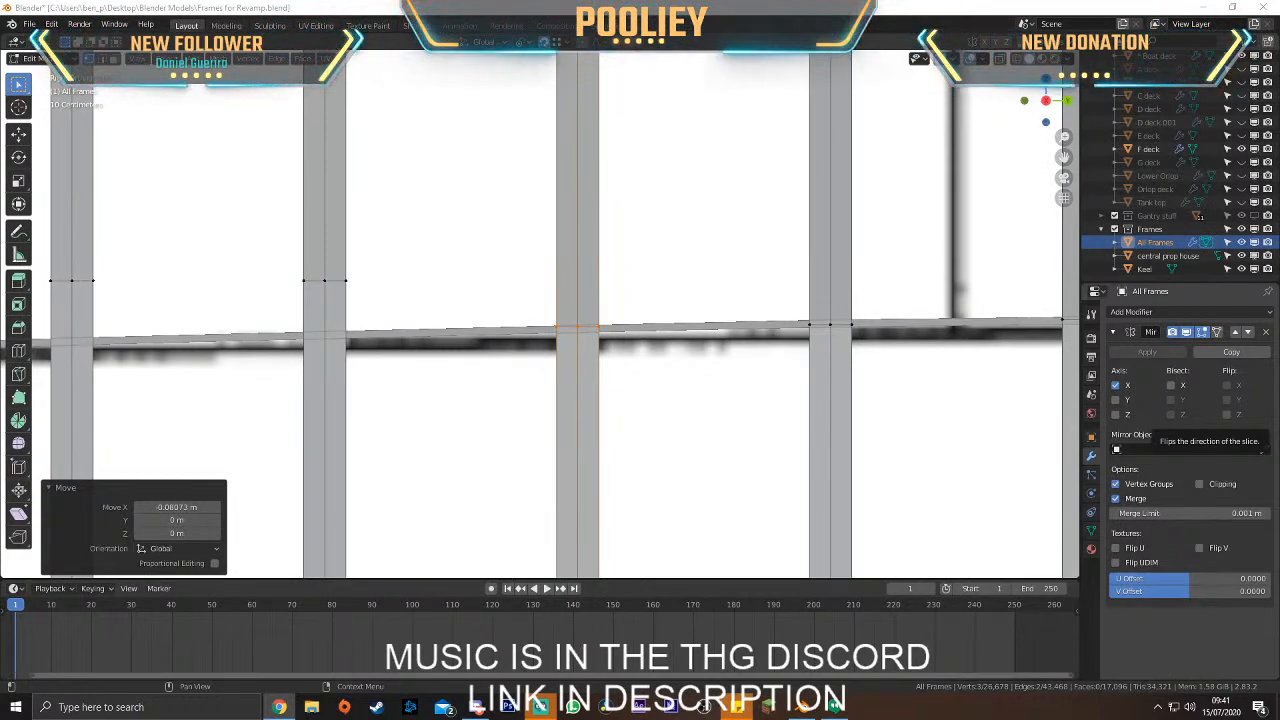
Switch to Chrome to check the length of Oasis of the Seas, and return to Blender
{"action": "key", "text": "alt+Tab"}
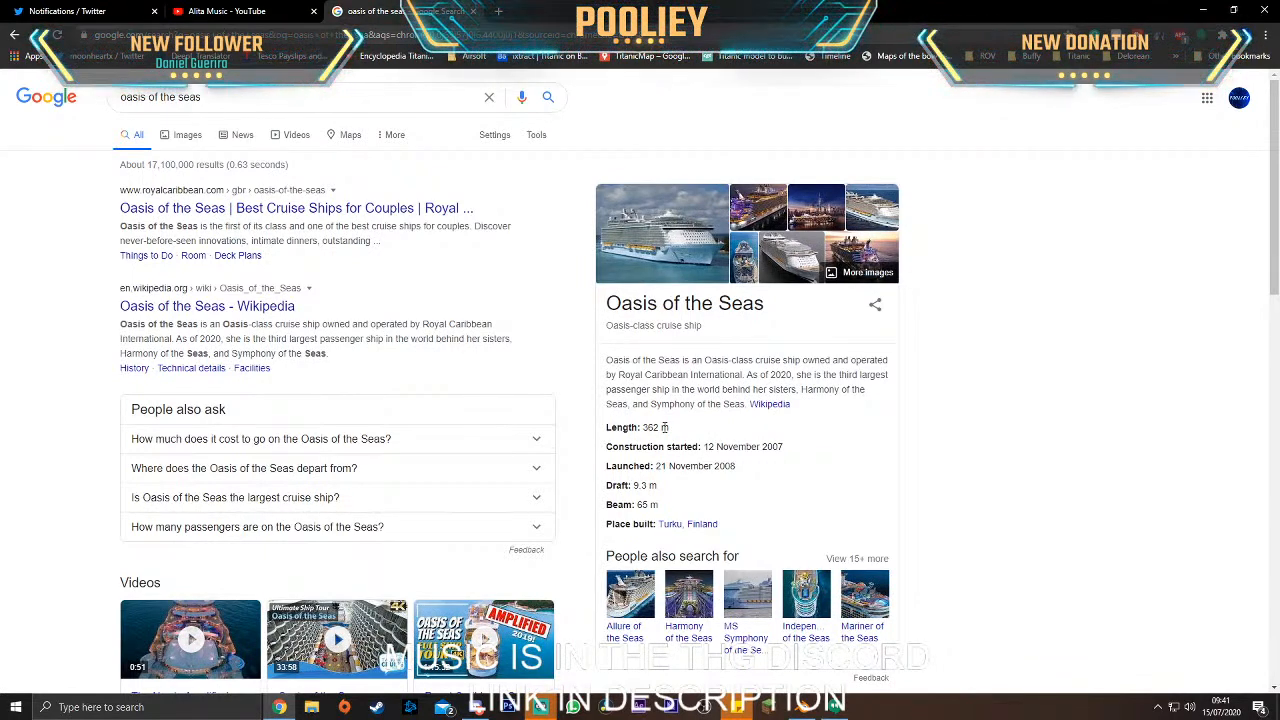
{"action": "left_click_drag", "start_coordinate": [768, 10], "coordinate": [1279, 45]}
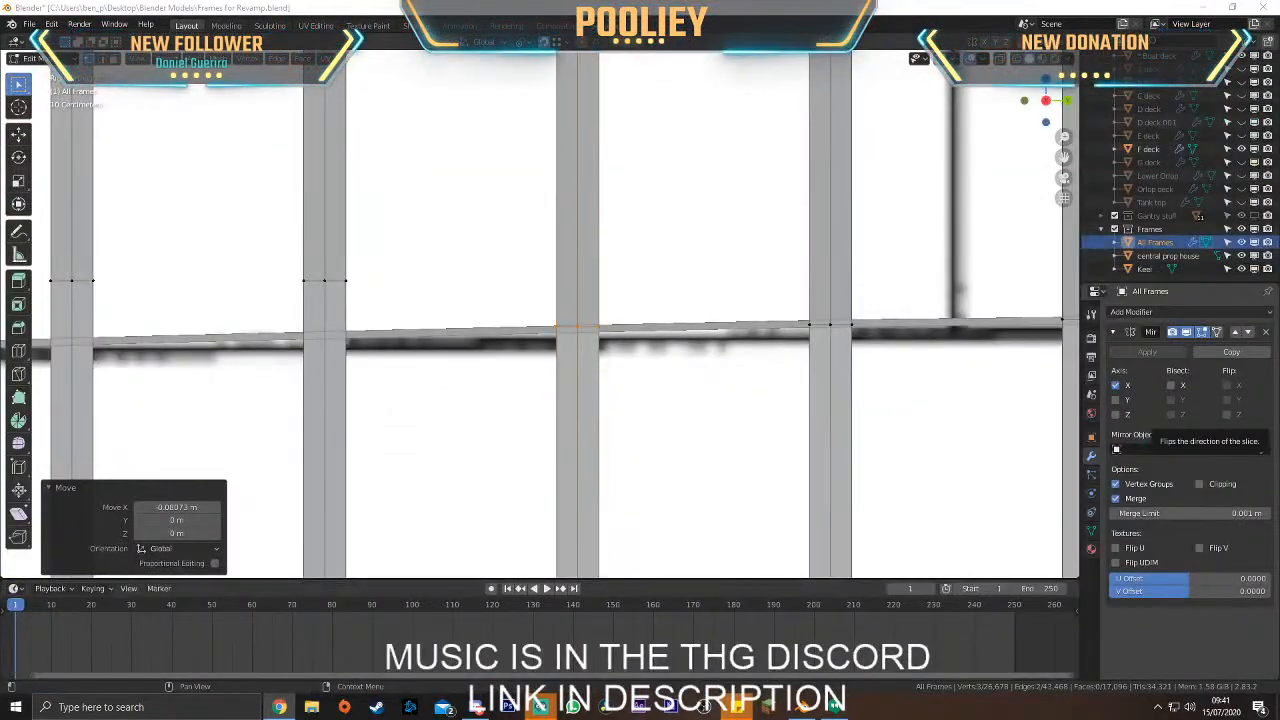
Lower the 101st frame's vertices about 0.19 m to the deck line and shift them about -0.06 m along X to the deck's edge
{"action": "left_click_drag", "start_coordinate": [214, 184], "coordinate": [370, 333]}
{"action": "key", "text": "g"}
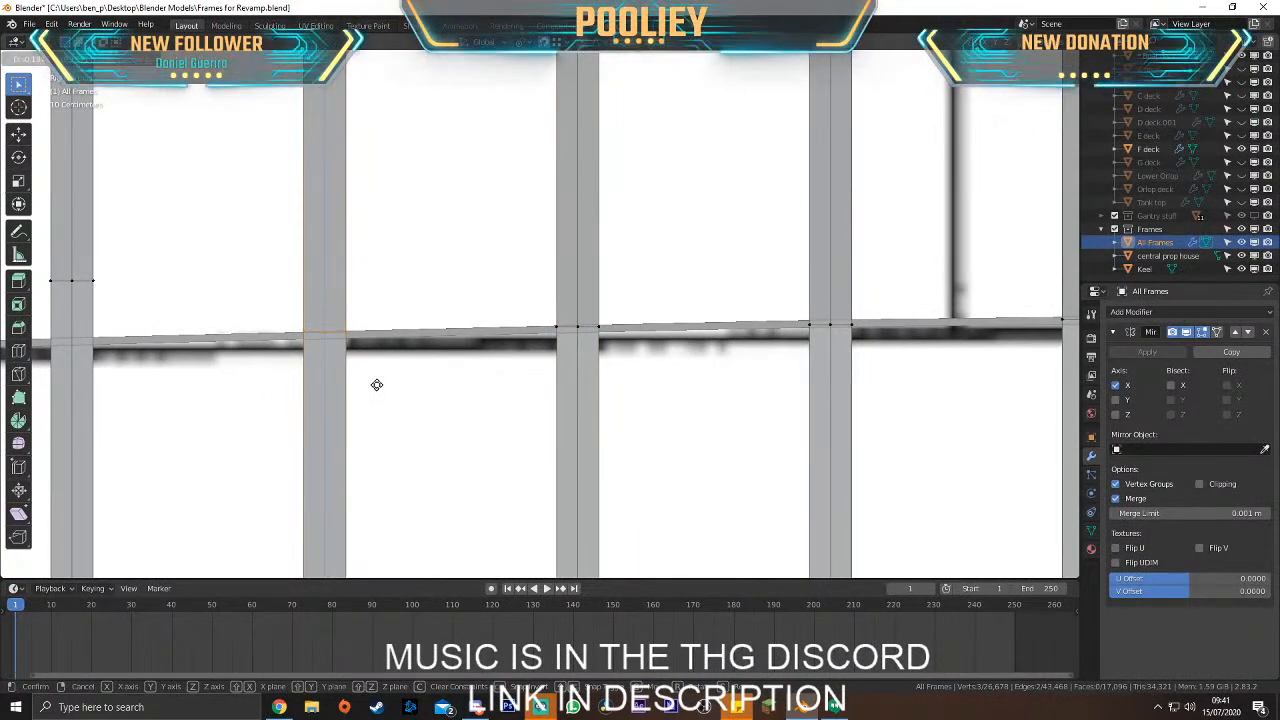
{"action": "left_click", "coordinate": [377, 386]}
{"action": "scroll", "coordinate": [503, 343], "scroll_direction": "up", "scroll_amount": 2}
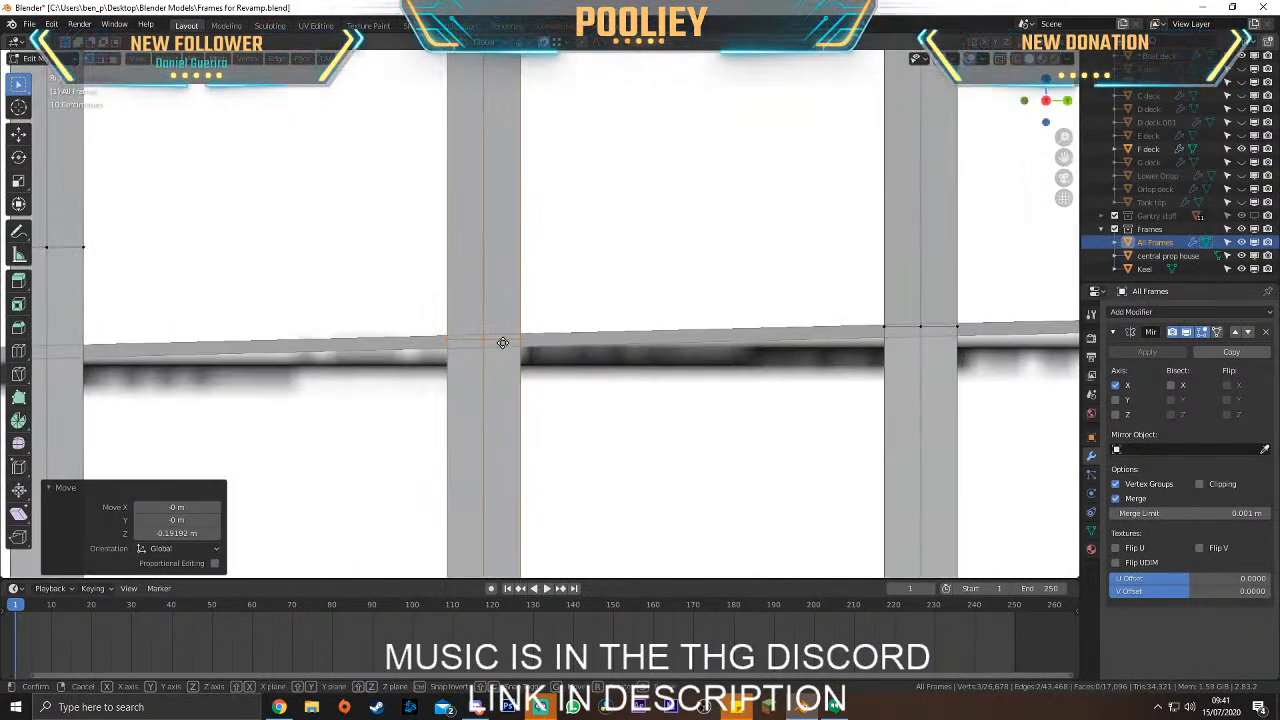
{"action": "key", "text": "alt+Tab"}
{"action": "key", "text": "Escape"}
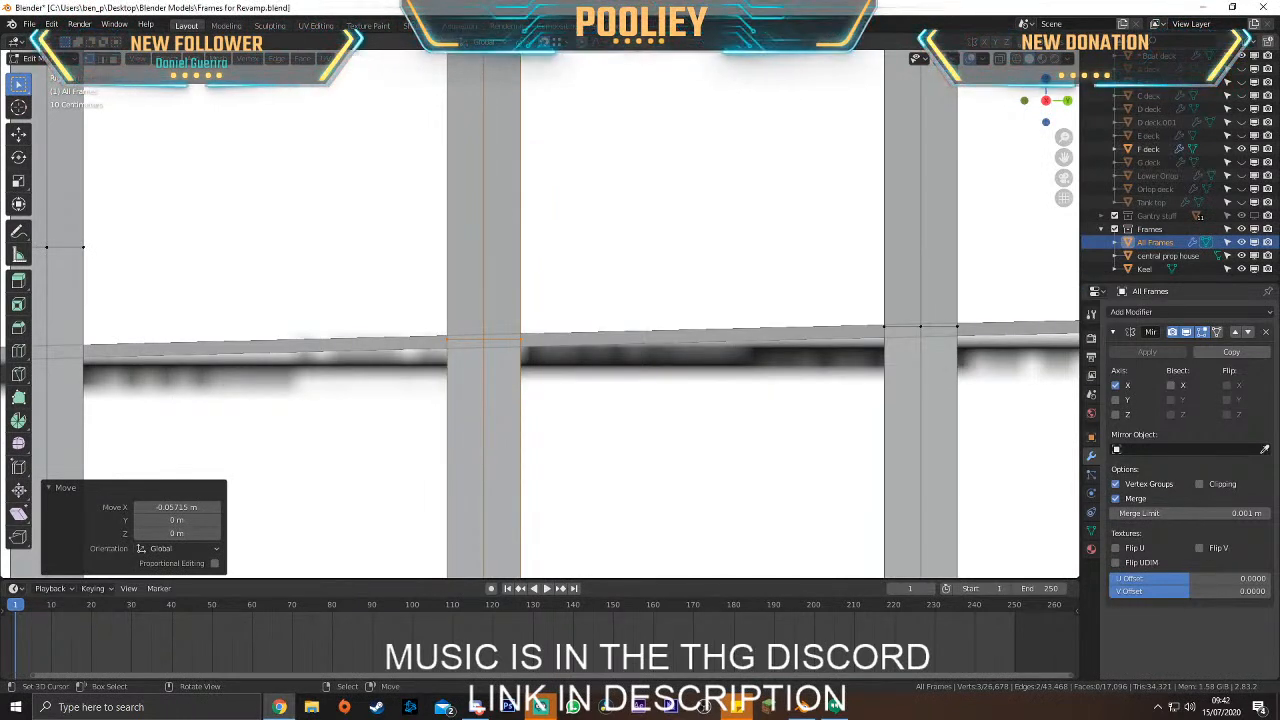
Lower the 102nd frame's vertices to the deck line and shift them about -0.05 m along X to the deck's edge
{"action": "scroll", "coordinate": [846, 283], "scroll_direction": "down", "scroll_amount": 3}
{"action": "scroll", "coordinate": [240, 306], "scroll_direction": "up", "scroll_amount": 4}
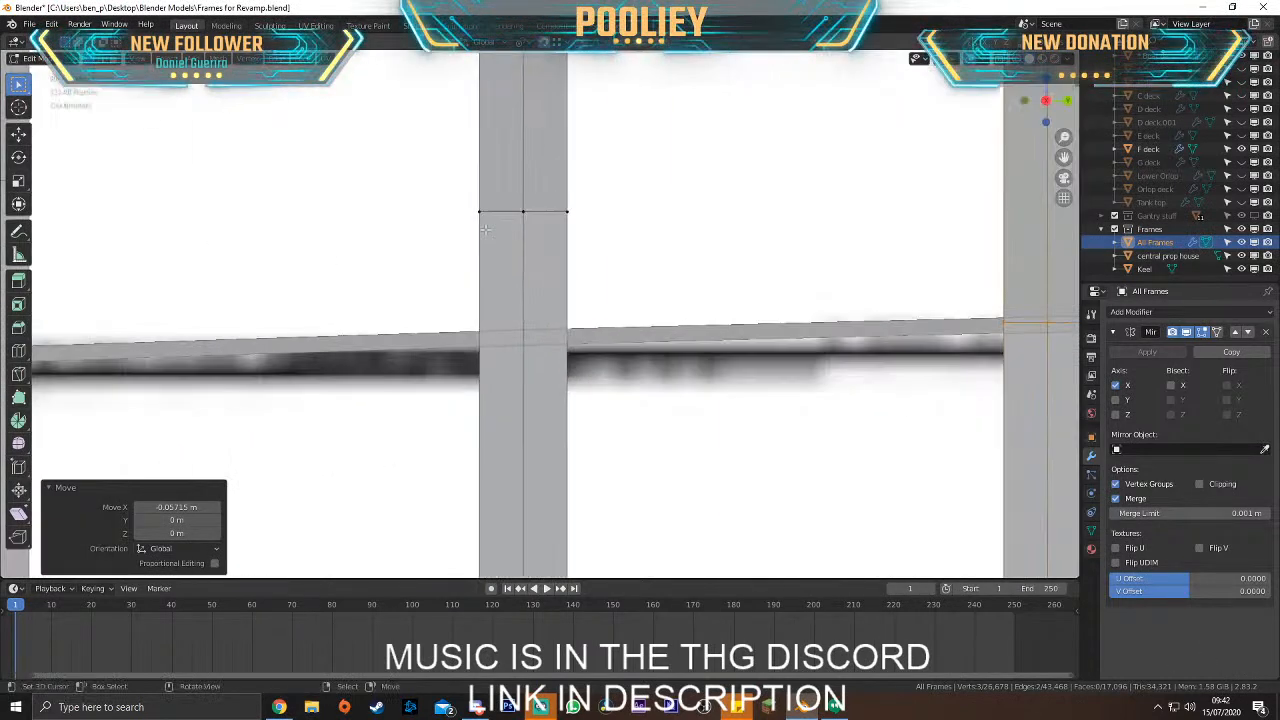
{"action": "left_click", "coordinate": [537, 256], "text": "alt"}
{"action": "key", "text": "g"}
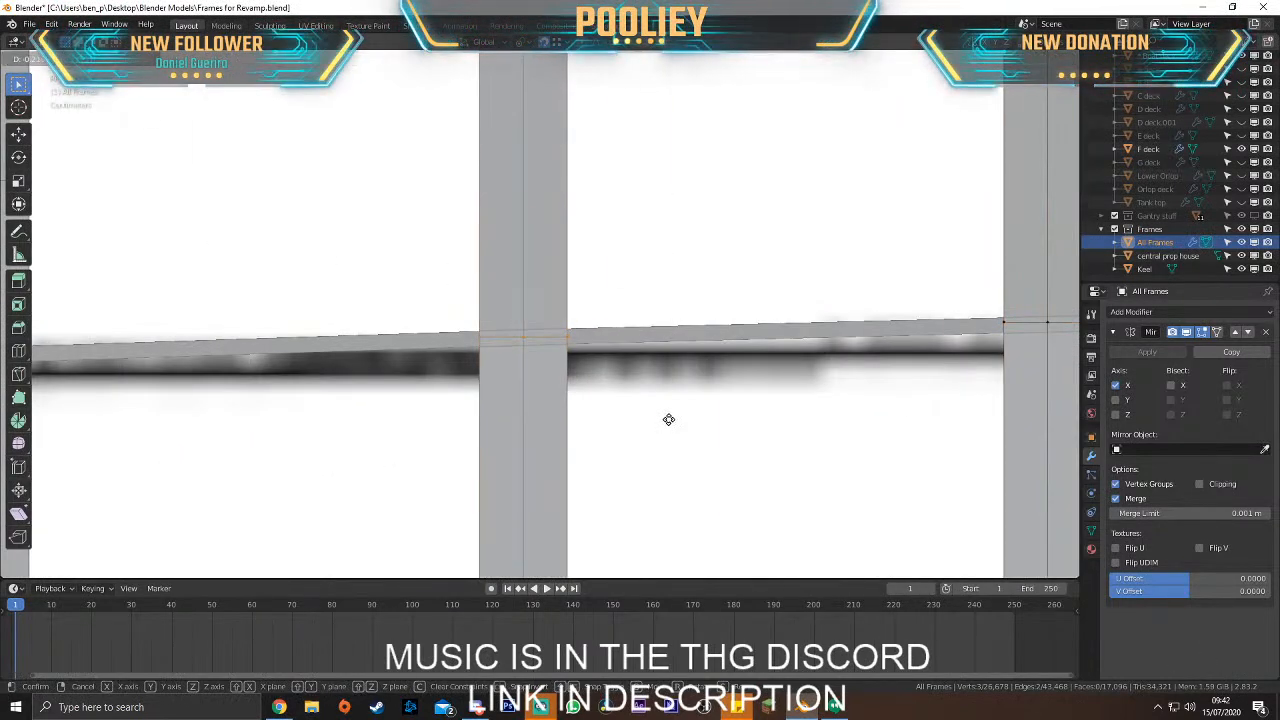
{"action": "left_click", "coordinate": [669, 419]}
{"action": "scroll", "coordinate": [526, 340], "scroll_direction": "down", "scroll_amount": 3}
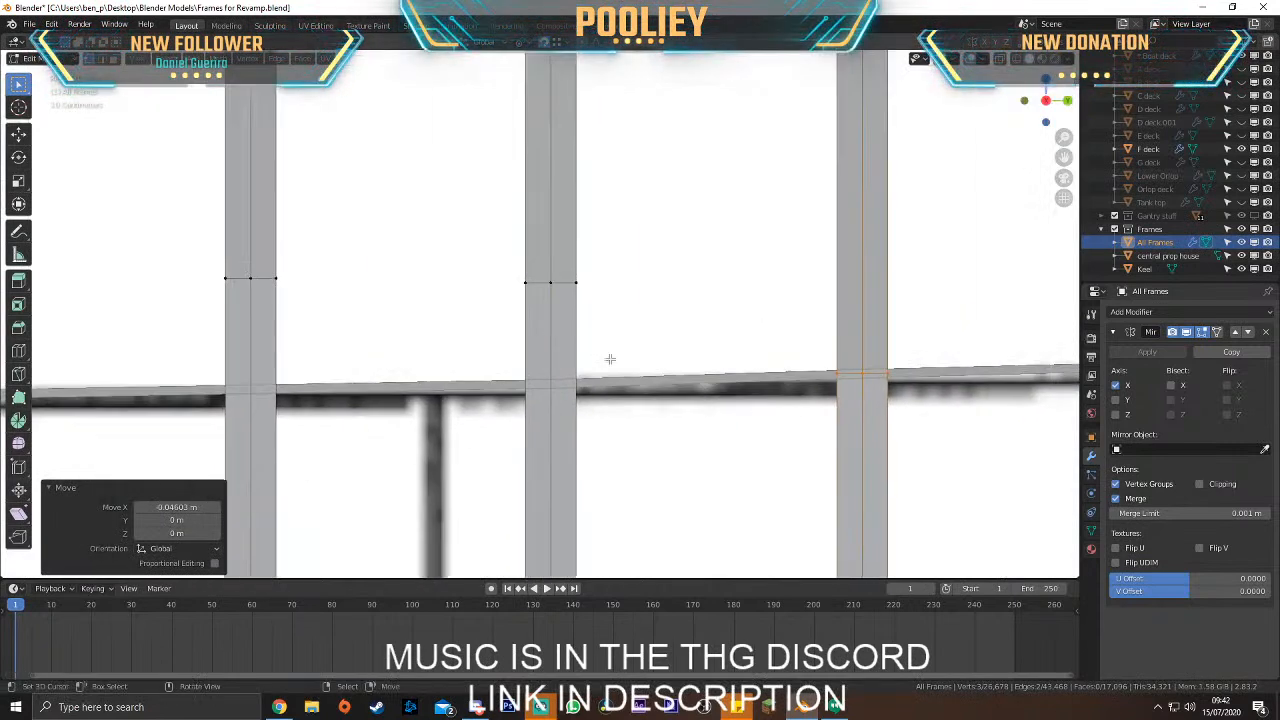
Lower the 103rd frame's vertices about 0.31 m to the deck line and shift them along X to the deck's edge
{"action": "right_click", "coordinate": [562, 283], "text": "alt"}
{"action": "key", "text": "g"}
{"action": "key", "text": "z"}
{"action": "left_click", "coordinate": [680, 441]}
{"action": "key", "text": "g"}
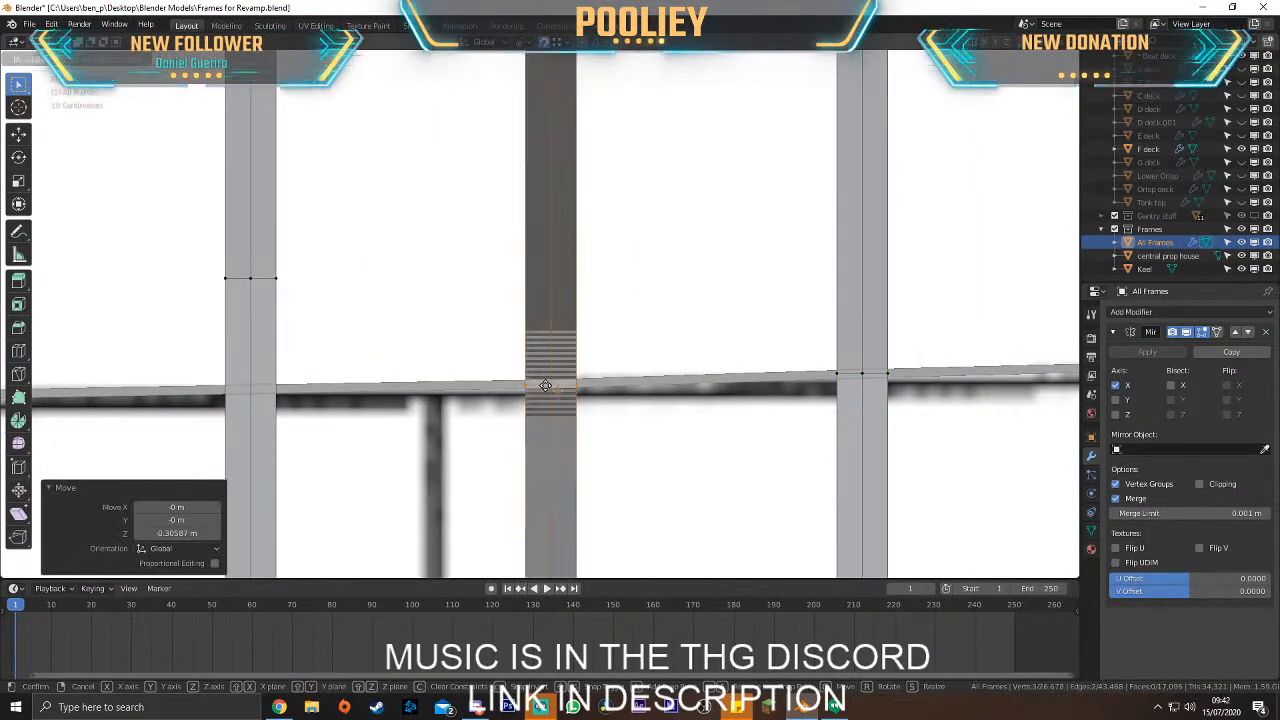
Lower the 104th and 105th frames' vertices to the deck line and shift each set along X to the deck's edge
{"action": "scroll", "coordinate": [545, 385], "scroll_direction": "down", "scroll_amount": 3}
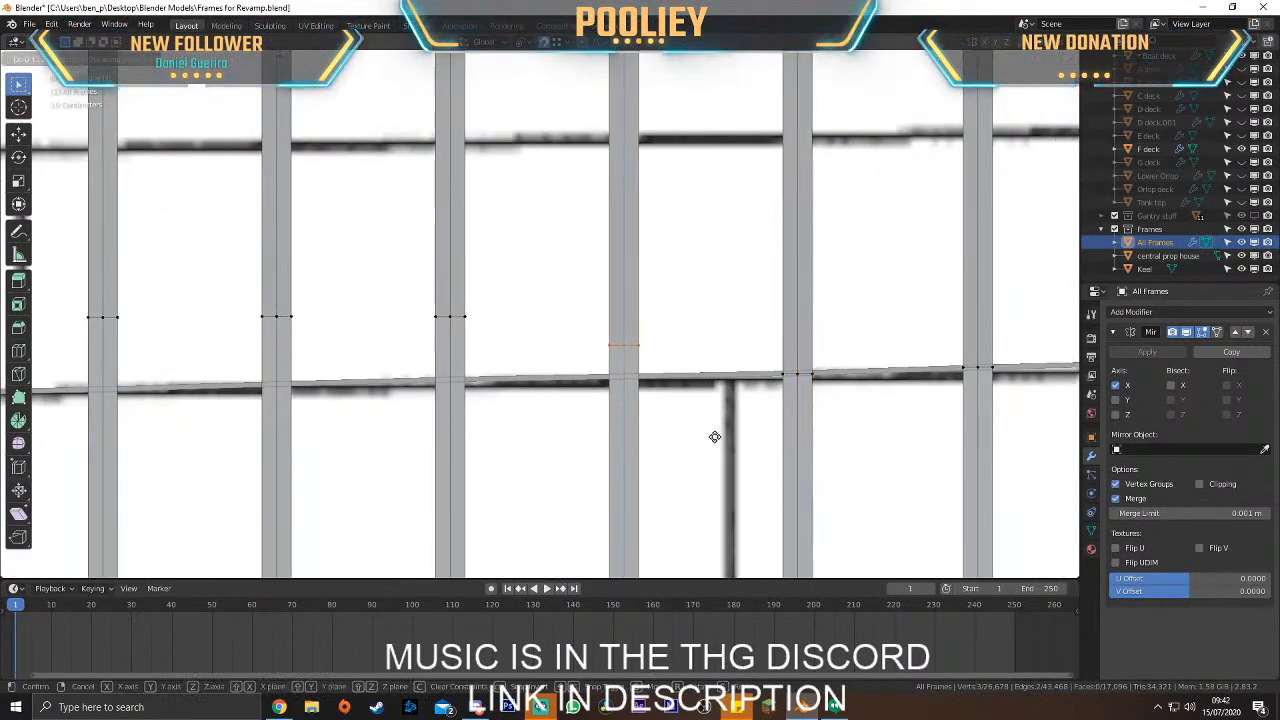
{"action": "left_click", "coordinate": [727, 442]}
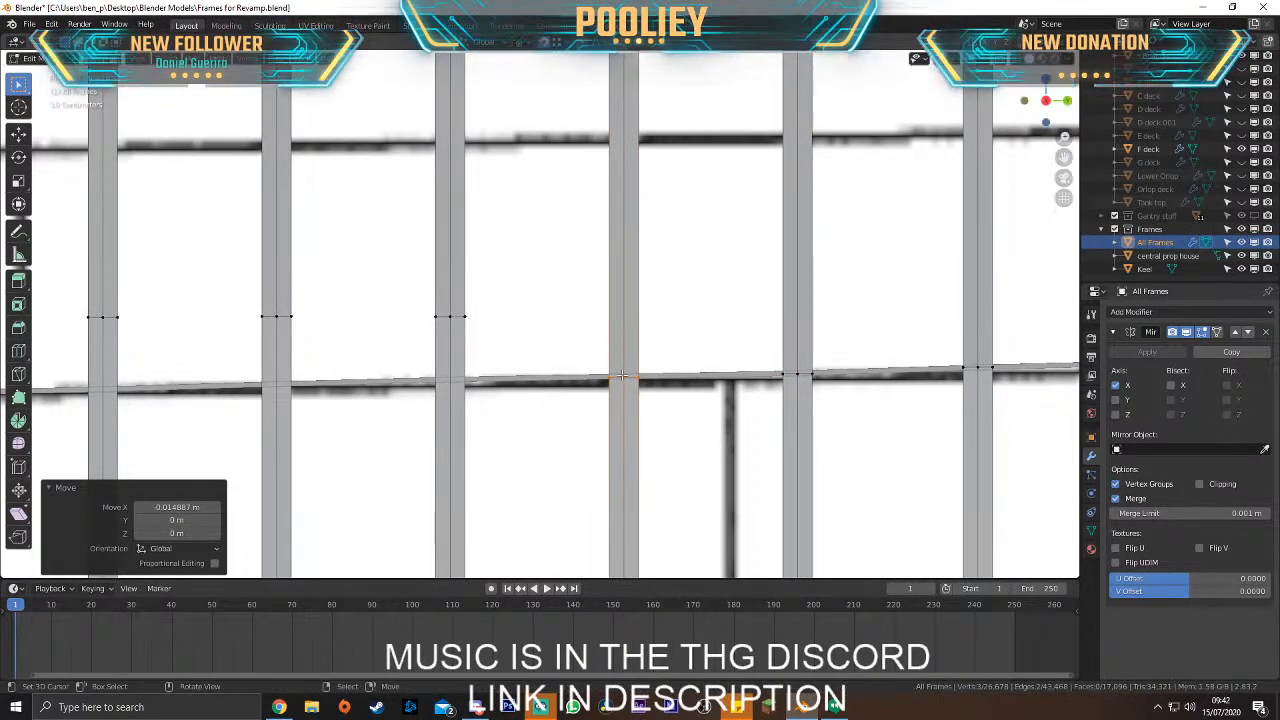
{"action": "right_click", "coordinate": [450, 316], "text": "alt"}
{"action": "key", "text": "g"}
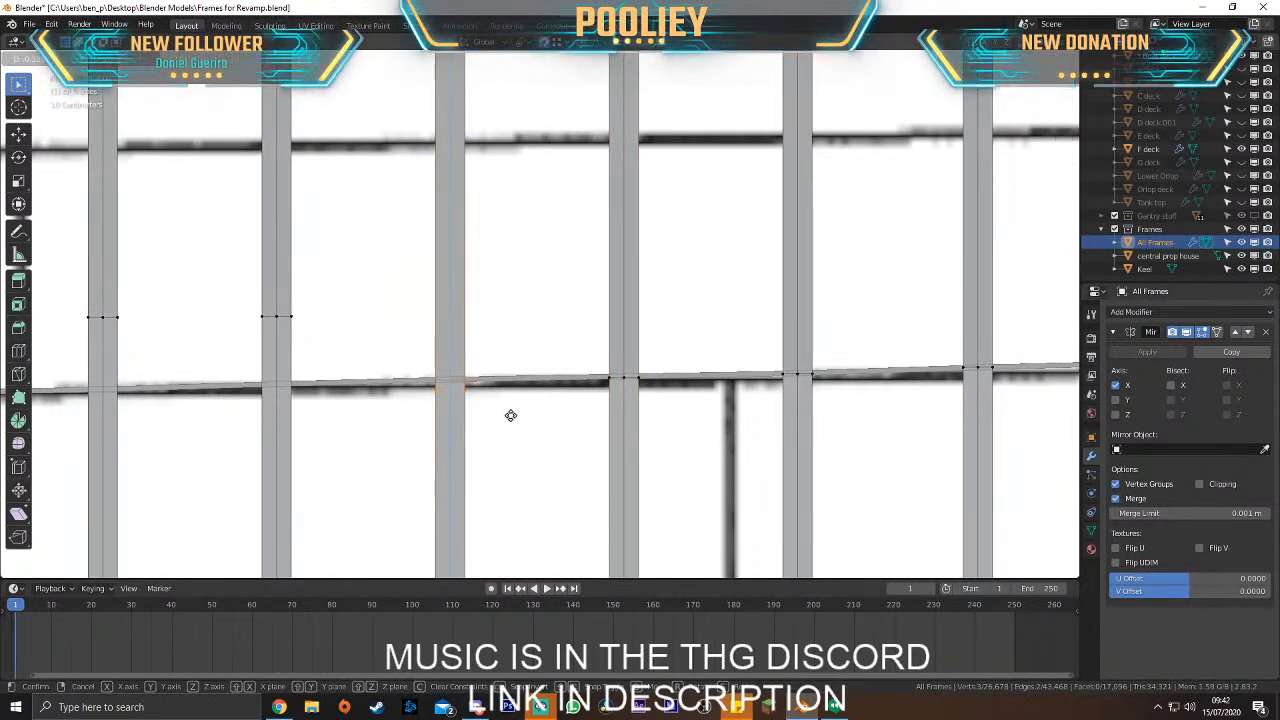
{"action": "left_click", "coordinate": [508, 414]}
{"action": "key", "text": "g"}
{"action": "key", "text": "x"}
{"action": "left_click", "coordinate": [508, 414]}
Lower the 106th frame's vertices about 0.36 m, fine-tune them to the deck line and shift them along X to its edge
{"action": "middle_click_drag", "start_coordinate": [366, 382], "coordinate": [715, 355], "text": "shift"}
{"action": "left_click_drag", "start_coordinate": [557, 251], "coordinate": [737, 340]}
{"action": "key", "text": "g"}
{"action": "key", "text": "z"}
{"action": "left_click", "coordinate": [738, 405]}
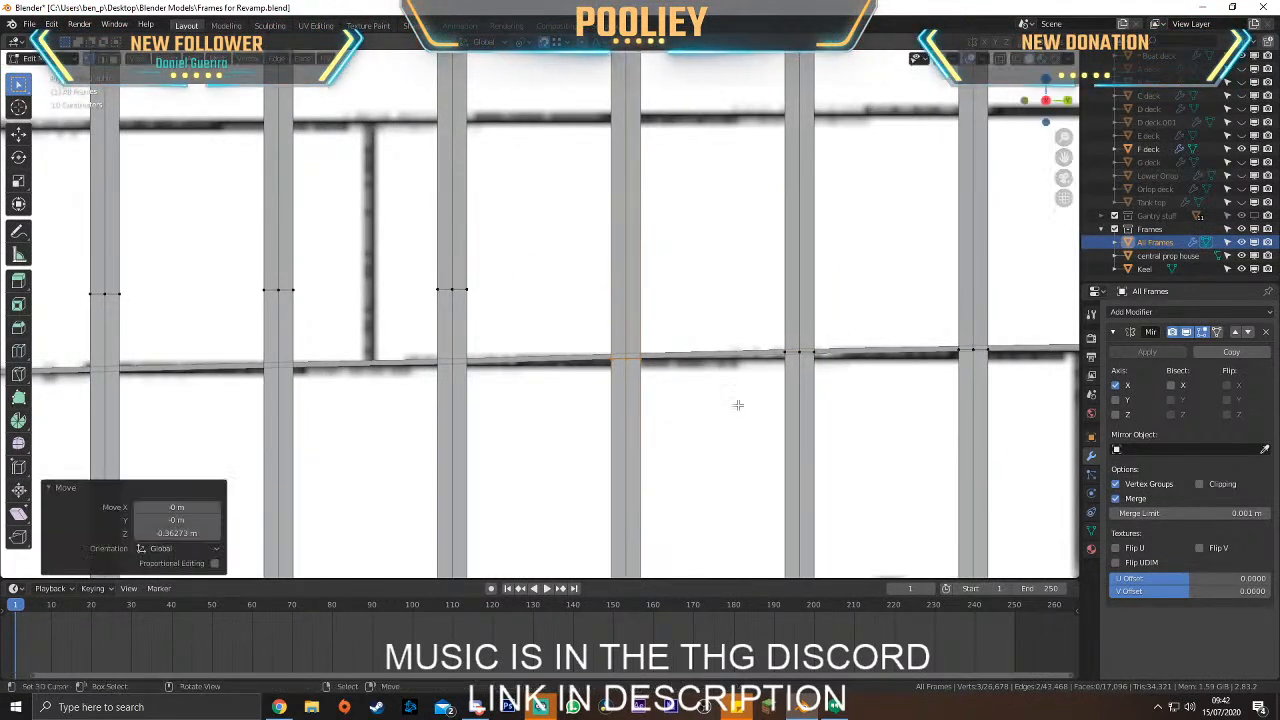
{"action": "key", "text": "g"}
{"action": "key", "text": "z"}
{"action": "left_click", "coordinate": [664, 365]}
{"action": "key", "text": "g"}
{"action": "key", "text": "x"}
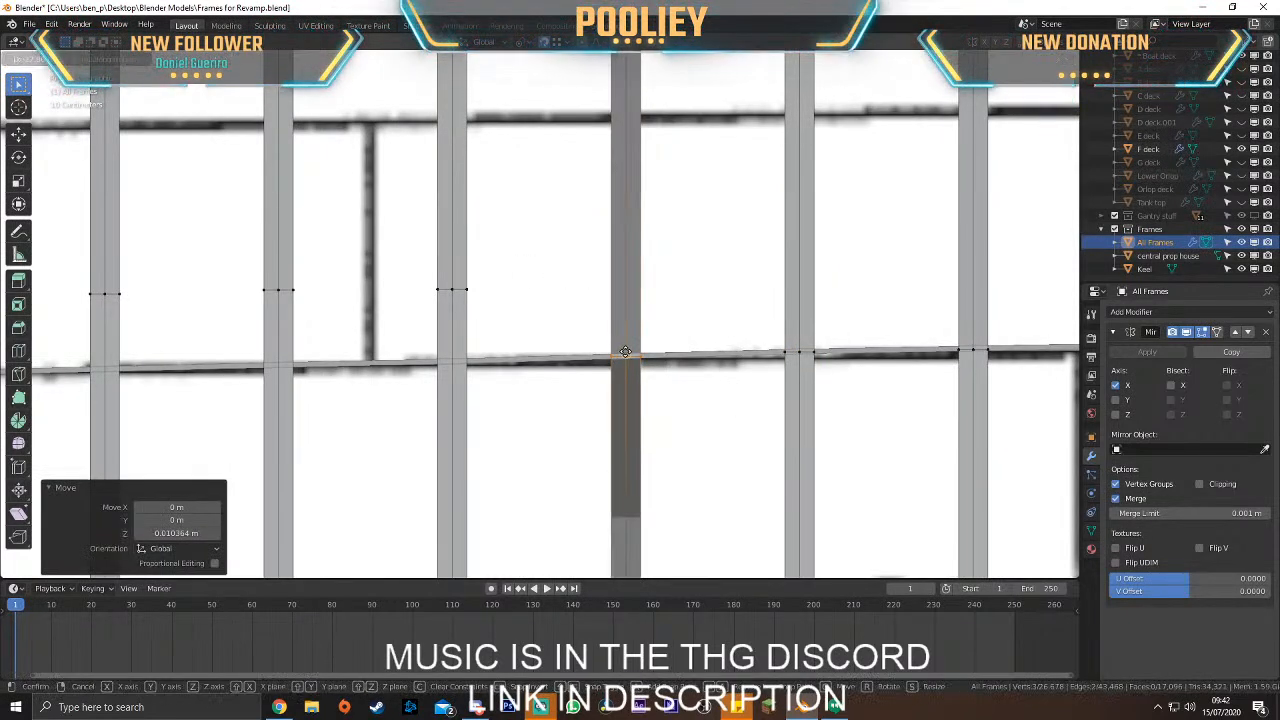
{"action": "left_click", "coordinate": [625, 352]}
Lower the 107th frame's vertices to the deck line and shift them along X to the deck's edge
{"action": "left_click_drag", "start_coordinate": [386, 280], "coordinate": [494, 317]}
{"action": "key", "text": "g"}
{"action": "key", "text": "z"}
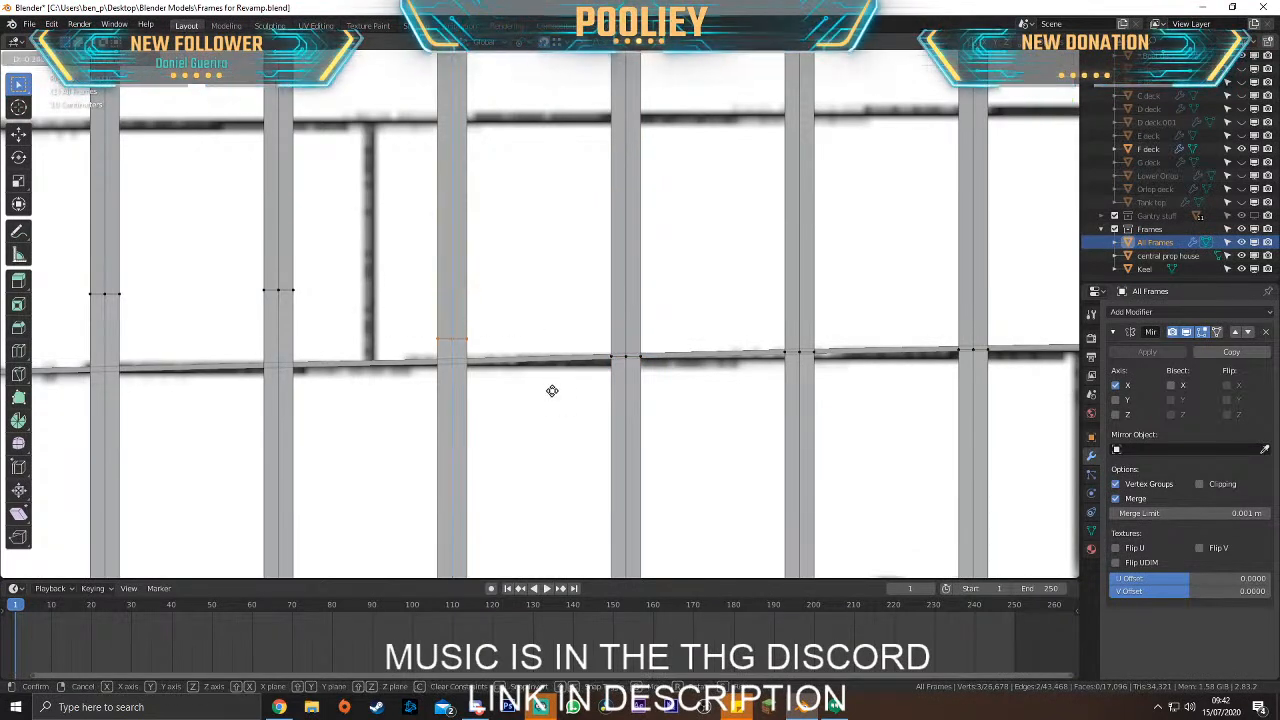
{"action": "left_click", "coordinate": [559, 407]}
{"action": "key", "text": "g"}
{"action": "key", "text": "x"}
{"action": "left_click", "coordinate": [560, 405]}
Lower the 108th frame's vertices about 0.39 m to the deck line and shift them along X to the deck's edge
{"action": "middle_click_drag", "start_coordinate": [328, 352], "coordinate": [552, 335], "text": "shift"}
{"action": "left_click_drag", "start_coordinate": [460, 234], "coordinate": [594, 305]}
{"action": "key", "text": "g"}
{"action": "key", "text": "z"}
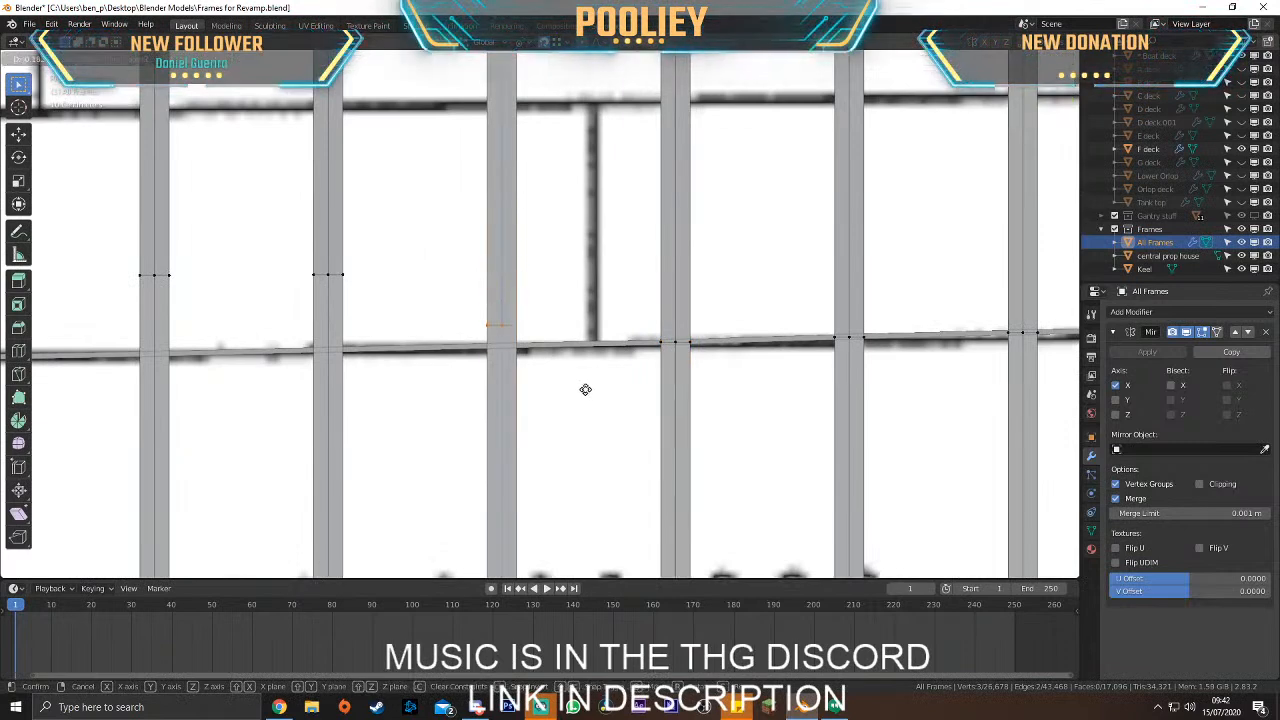
{"action": "left_click", "coordinate": [607, 377]}
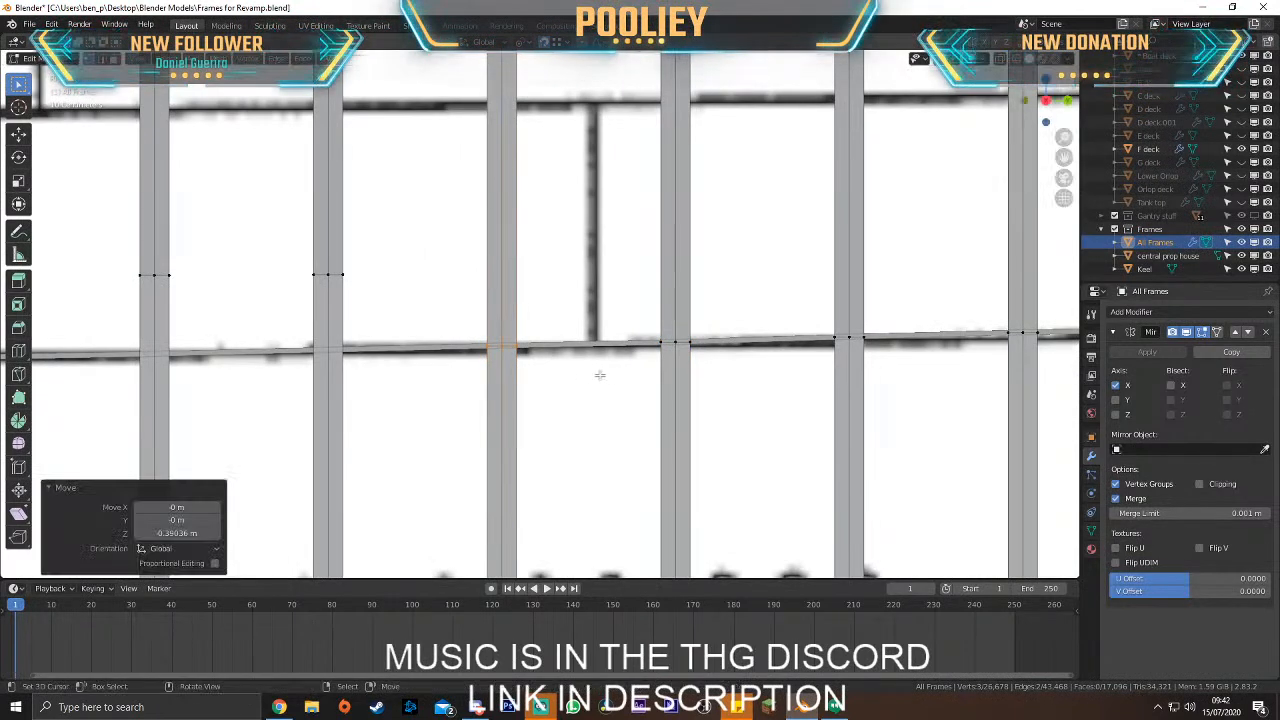
{"action": "key", "text": "g"}
{"action": "key", "text": "x"}
{"action": "left_click", "coordinate": [513, 345]}
Lower the 109th frame's vertices to the deck line and shift them along X to the deck's edge
{"action": "left_click_drag", "start_coordinate": [268, 236], "coordinate": [396, 320]}
{"action": "key", "text": "g"}
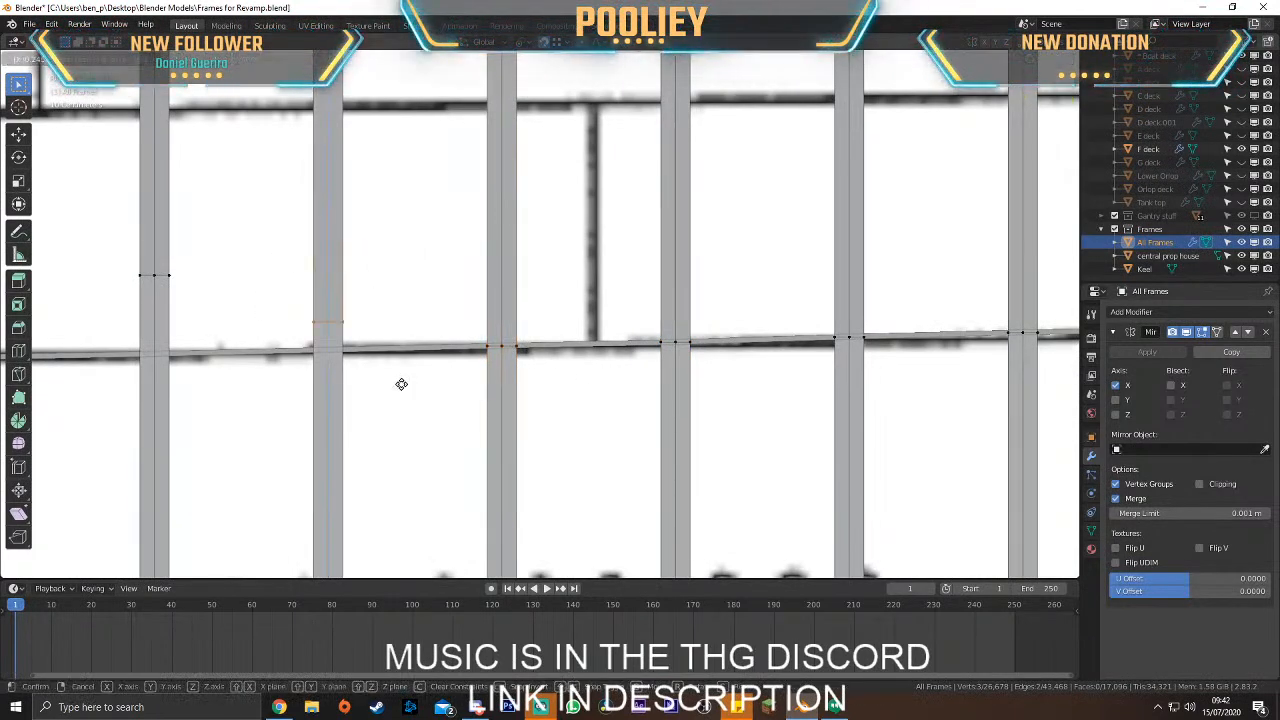
{"action": "left_click", "coordinate": [405, 395]}
{"action": "key", "text": "g"}
{"action": "key", "text": "x"}
{"action": "left_click", "coordinate": [405, 395]}
Lower the 110th frame's vertices to the deck line and shift them about 0.05 m along X to the deck's edge
{"action": "middle_click_drag", "start_coordinate": [405, 395], "coordinate": [733, 386], "text": "shift"}
{"action": "left_click_drag", "start_coordinate": [415, 223], "coordinate": [611, 312]}
{"action": "key", "text": "g"}
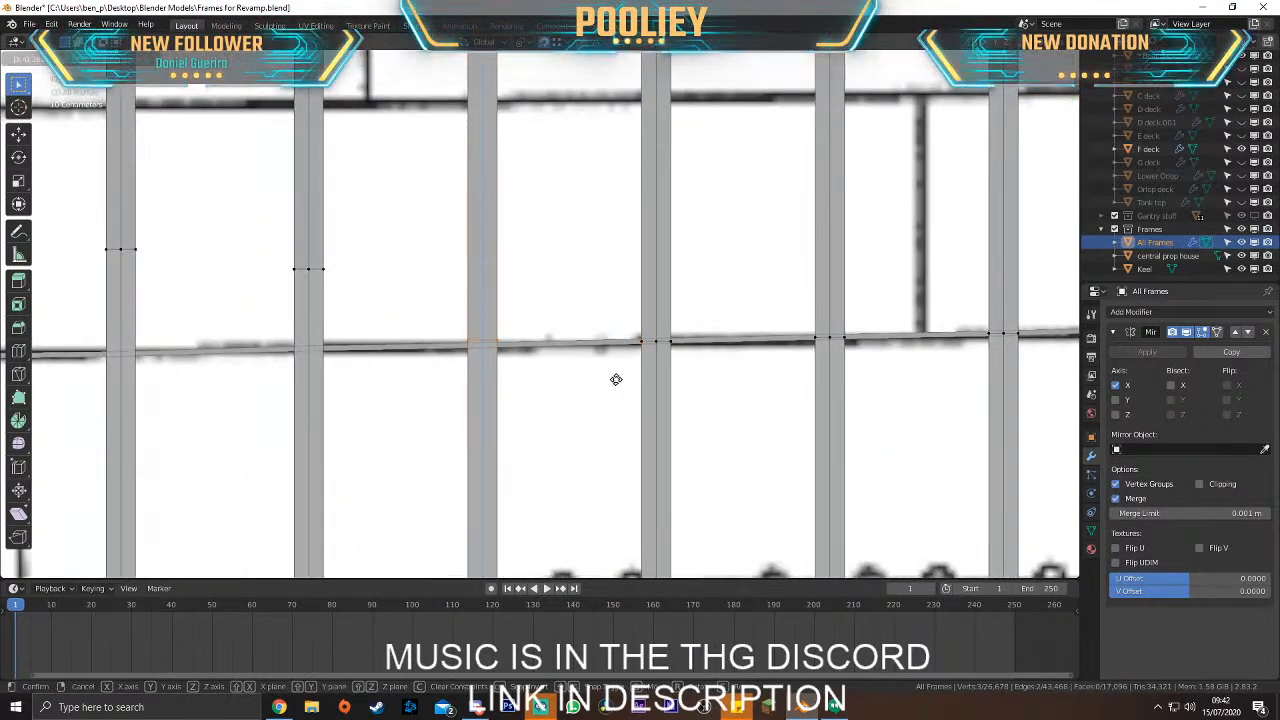
{"action": "left_click", "coordinate": [619, 383]}
{"action": "key", "text": "g"}
{"action": "key", "text": "x"}
{"action": "left_click", "coordinate": [480, 346]}
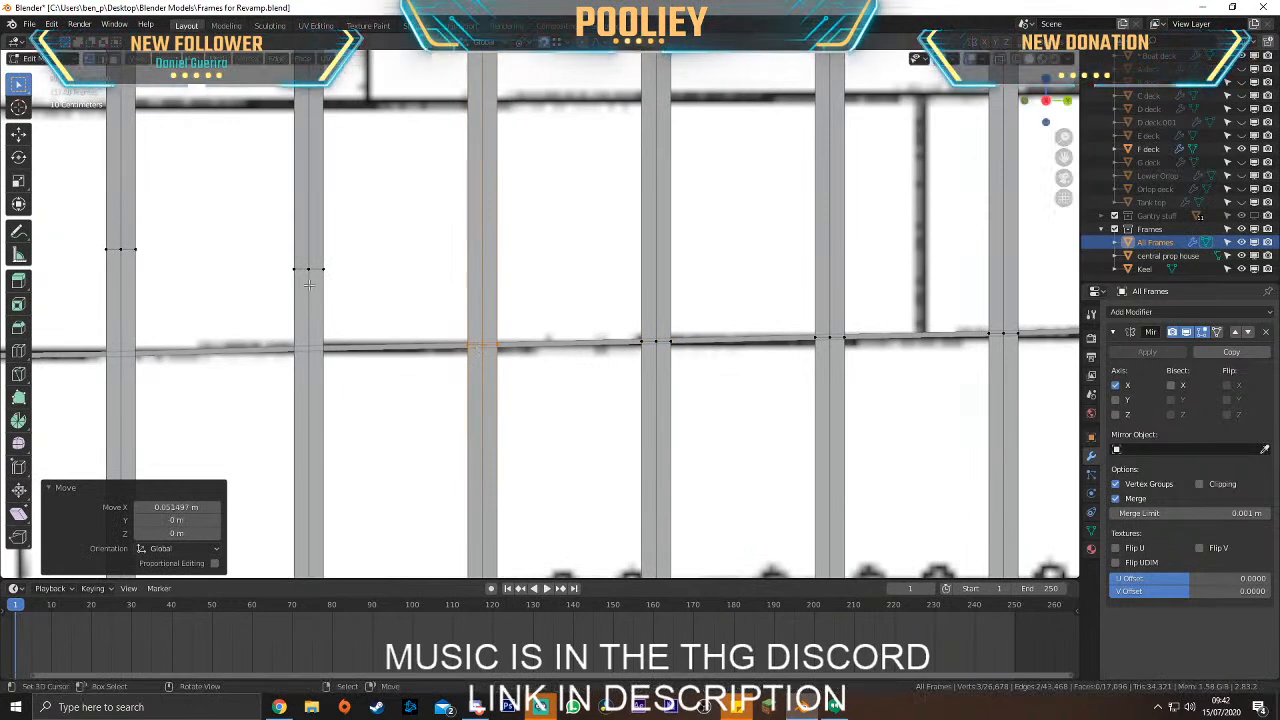
Lower the 111th frame's vertices about 0.41 m to the deck line and shift them along X to the deck's edge
{"action": "left_click_drag", "start_coordinate": [266, 236], "coordinate": [385, 306]}
{"action": "key", "text": "g"}
{"action": "left_click", "coordinate": [397, 391]}
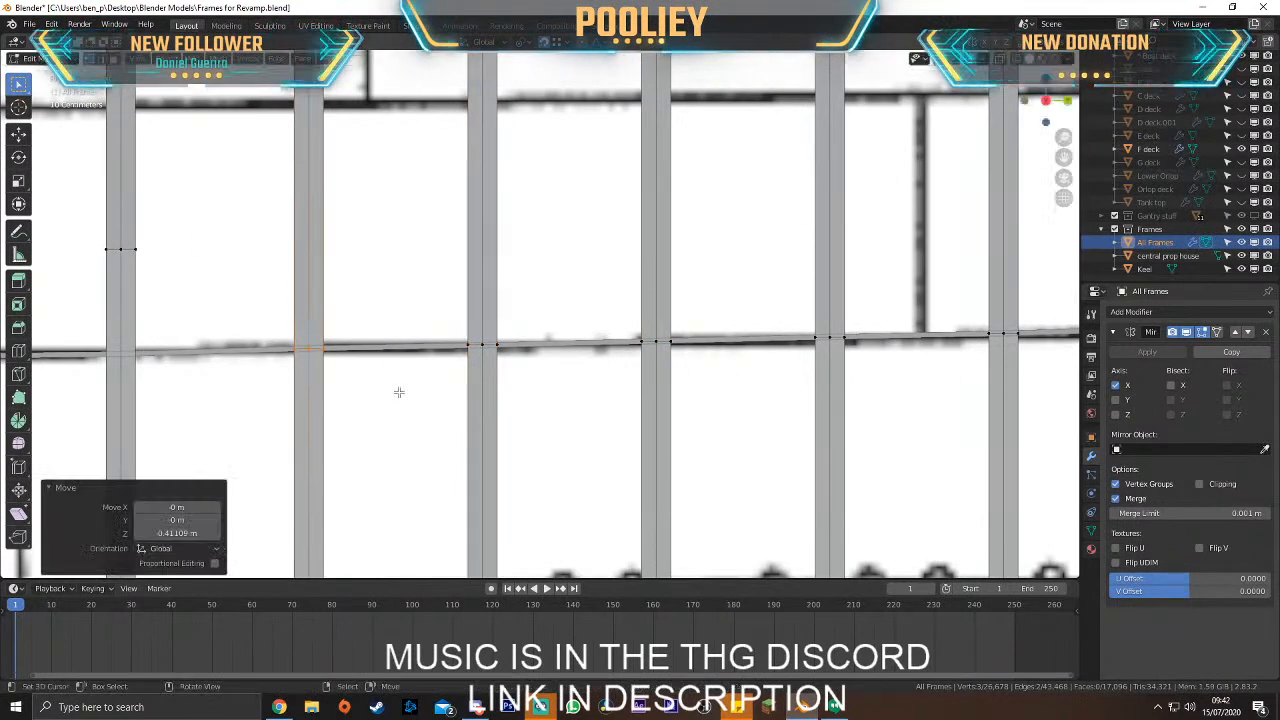
{"action": "key", "text": "g"}
{"action": "key", "text": "x"}
{"action": "left_click", "coordinate": [304, 348]}
Lower the 112th frame's vertices to the deck line and shift them along X to the deck's edge
{"action": "middle_click_drag", "start_coordinate": [223, 329], "coordinate": [500, 346], "text": "shift"}
{"action": "left_click_drag", "start_coordinate": [365, 236], "coordinate": [474, 317]}
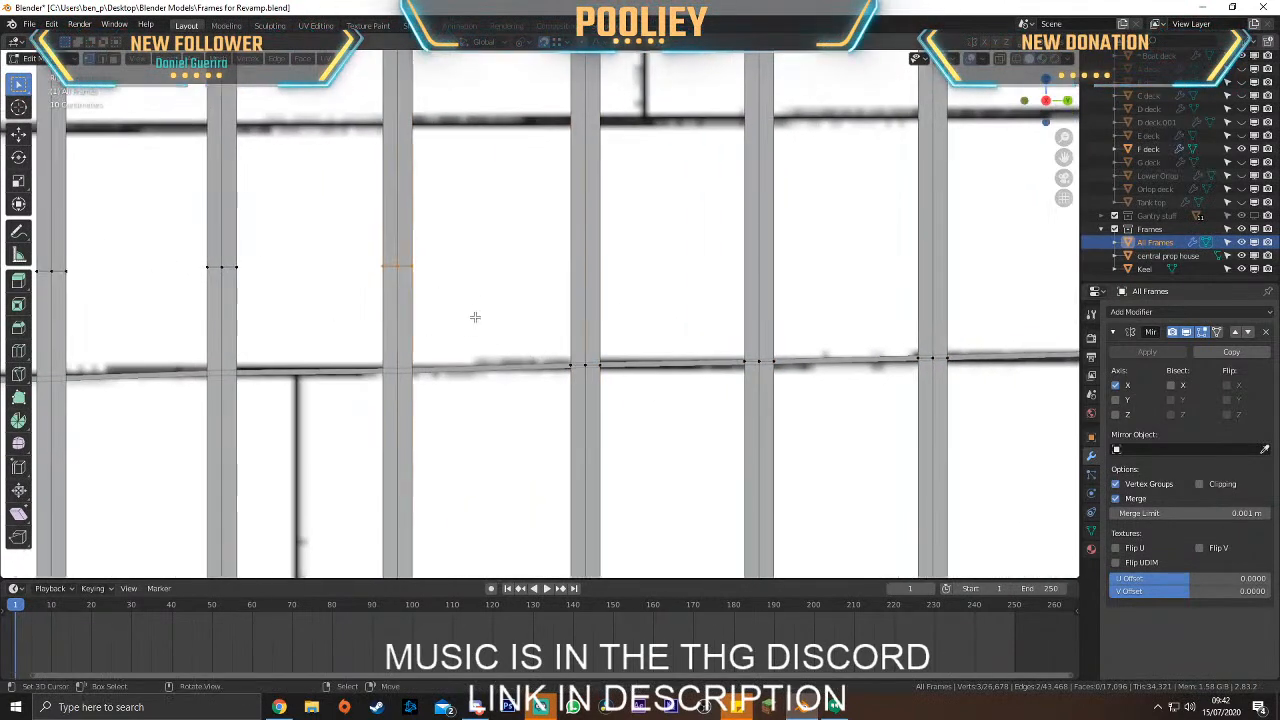
{"action": "key", "text": "g"}
{"action": "key", "text": "z"}
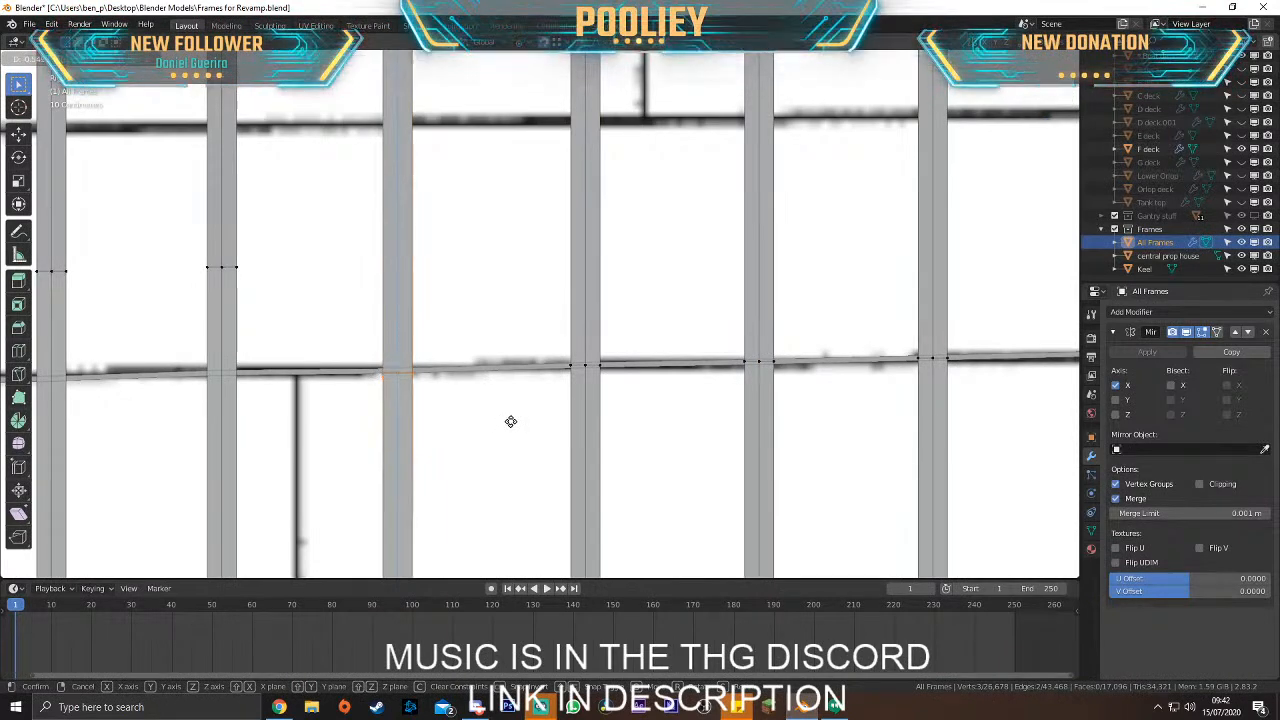
{"action": "left_click", "coordinate": [494, 417]}
{"action": "key", "text": "g"}
{"action": "key", "text": "x"}
{"action": "left_click", "coordinate": [400, 375]}
Lower the 113th frame's vertices to the deck line and shift them about 0.08 m along X to the deck's edge
{"action": "middle_click_drag", "start_coordinate": [400, 375], "coordinate": [652, 369], "text": "shift"}
{"action": "right_click_drag", "start_coordinate": [521, 279], "coordinate": [419, 239]}
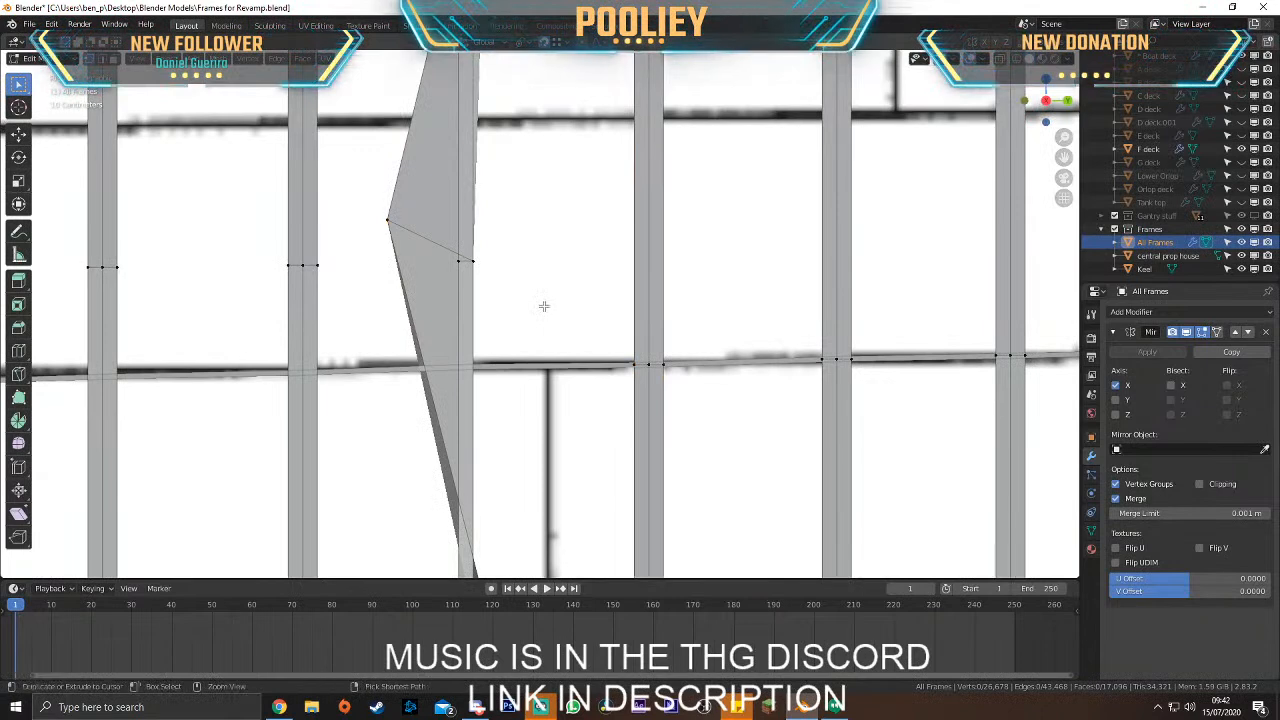
{"action": "key", "text": "ctrl+z"}
{"action": "key", "text": "g"}
{"action": "key", "text": "z"}
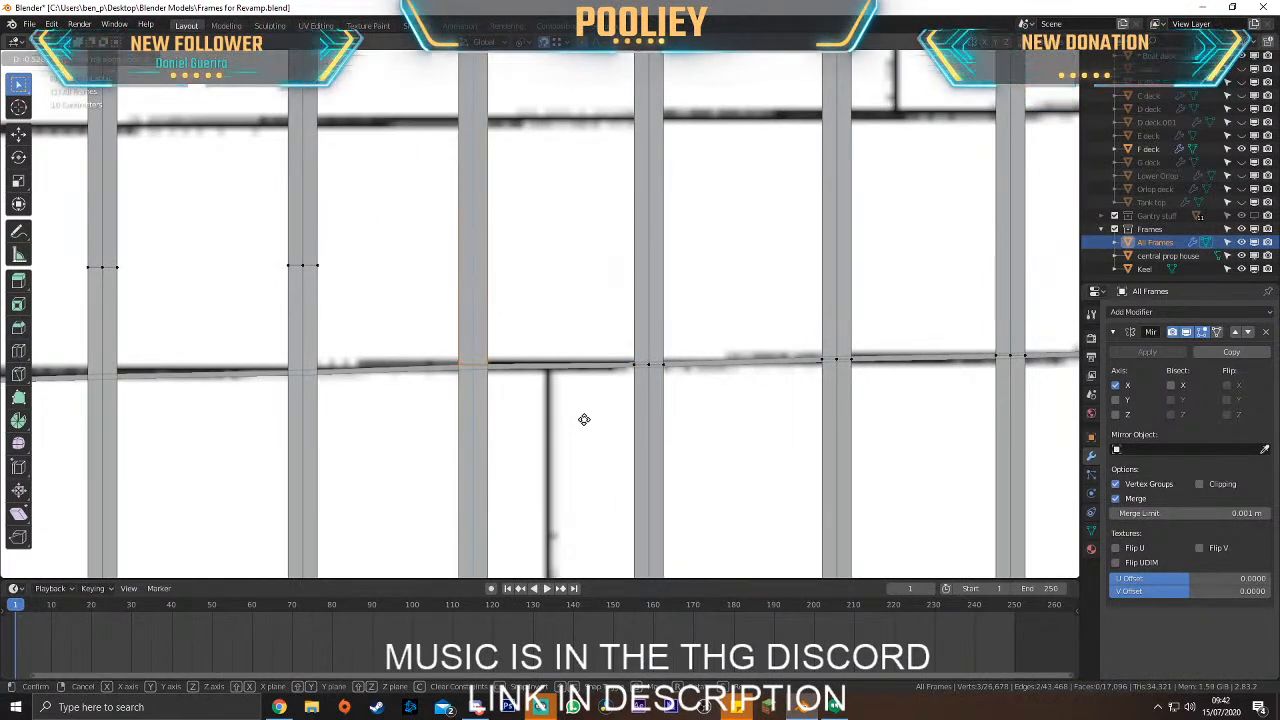
{"action": "left_click", "coordinate": [584, 419]}
{"action": "key", "text": "g"}
{"action": "left_click", "coordinate": [586, 420]}
{"action": "key", "text": "g"}
{"action": "left_click", "coordinate": [479, 366]}
Lower the 114th frame's vertices about 0.55 m and fine-tune their position on the deck line
{"action": "middle_click_drag", "start_coordinate": [479, 366], "coordinate": [703, 363], "text": "shift"}
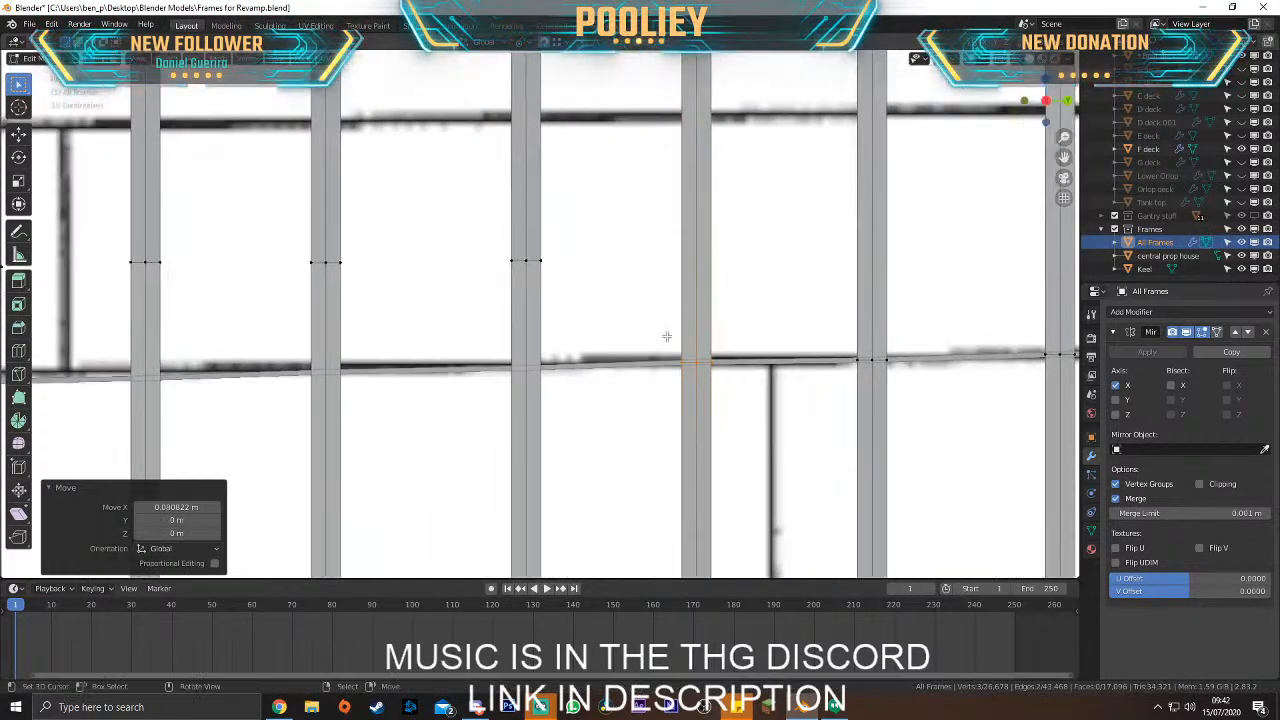
{"action": "left_click_drag", "start_coordinate": [502, 240], "coordinate": [594, 306]}
{"action": "key", "text": "g"}
{"action": "key", "text": "z"}
{"action": "left_click", "coordinate": [595, 413]}
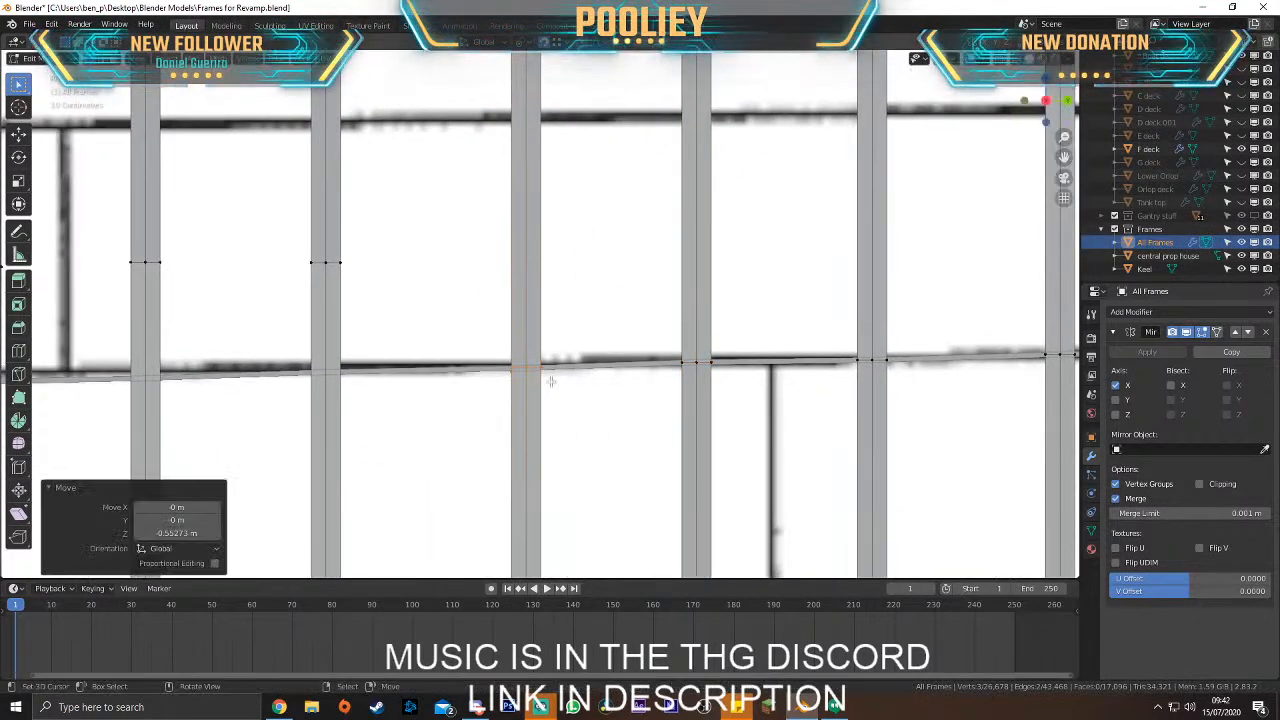
{"action": "key", "text": "g"}
{"action": "key", "text": "z"}
{"action": "left_click", "coordinate": [531, 367]}
Lower the 115th frame's vertices to the deck line
{"action": "left_click_drag", "start_coordinate": [274, 242], "coordinate": [414, 320]}
{"action": "key", "text": "g"}
{"action": "key", "text": "z"}
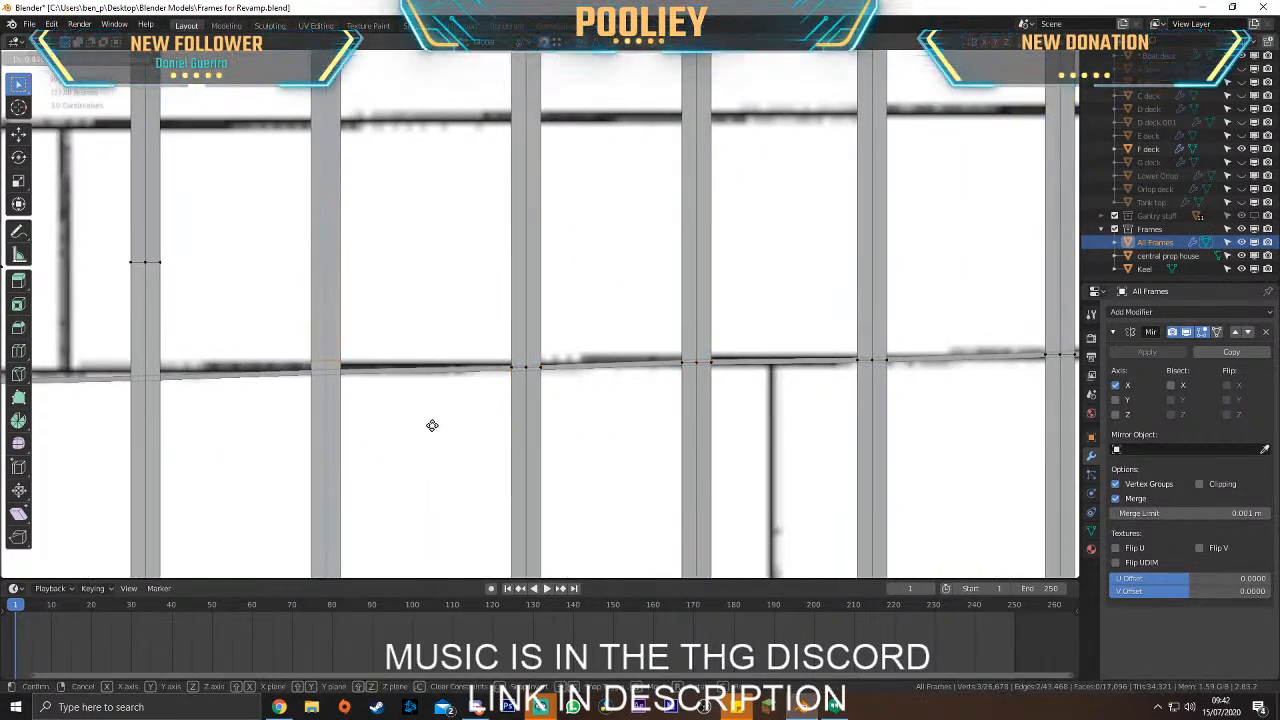
{"action": "left_click", "coordinate": [432, 426]}
Lower the 116th frame's vertices about 0.61 m to the deck line and shift them about 0.11 m along X to the deck's edge
{"action": "middle_click_drag", "start_coordinate": [432, 426], "coordinate": [692, 441], "text": "shift"}
{"action": "left_click_drag", "start_coordinate": [307, 217], "coordinate": [480, 336]}
{"action": "key", "text": "g"}
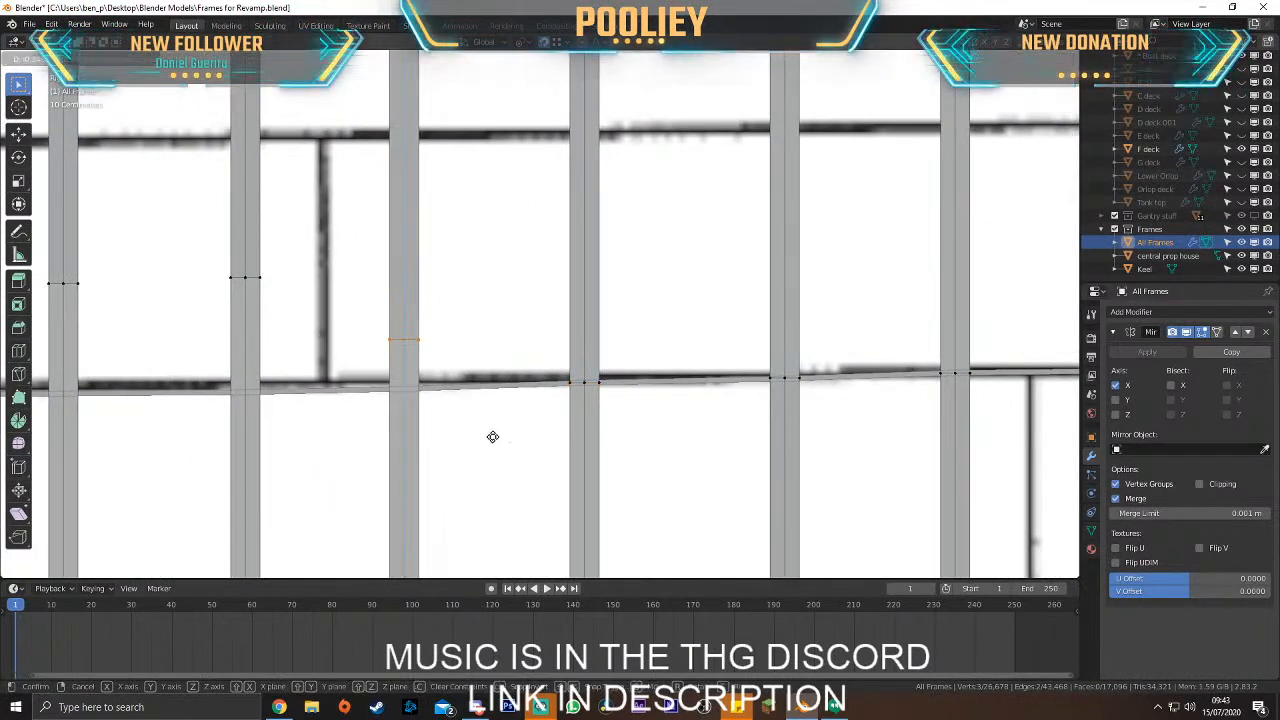
{"action": "left_click", "coordinate": [501, 453]}
{"action": "key", "text": "g"}
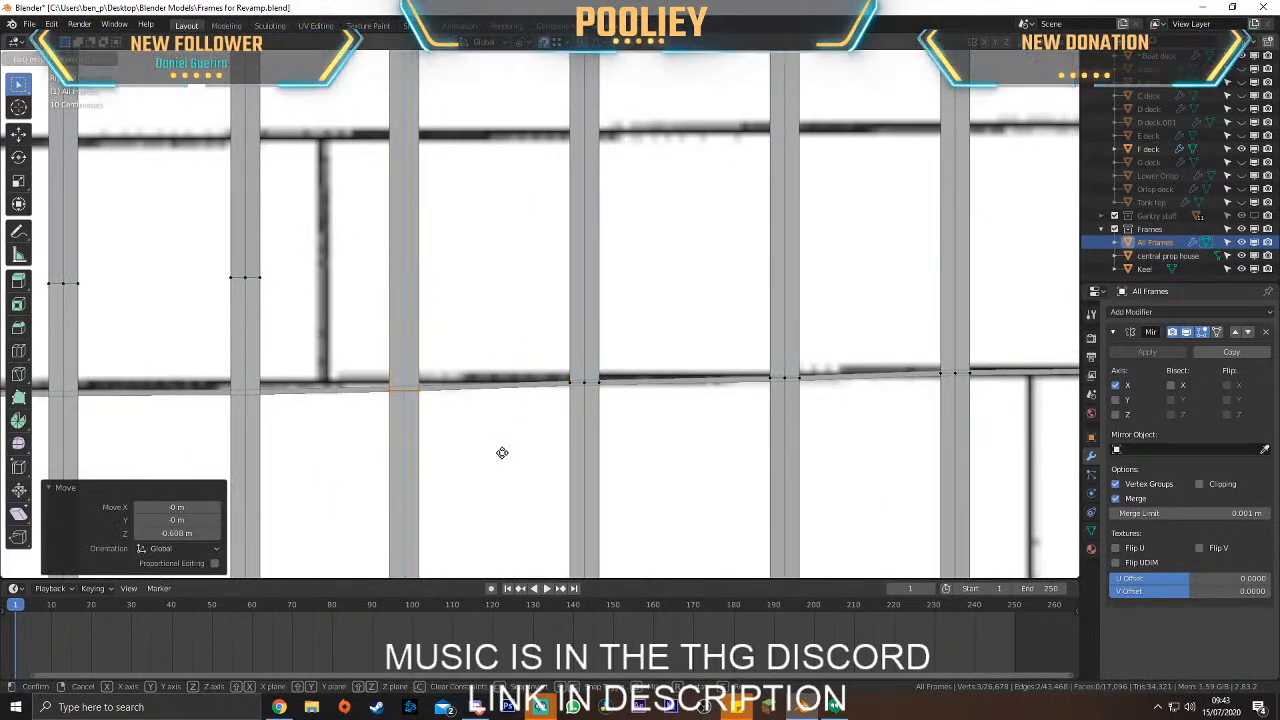
{"action": "left_click", "coordinate": [503, 451]}
{"action": "key", "text": "g"}
{"action": "key", "text": "x"}
{"action": "left_click", "coordinate": [405, 386]}
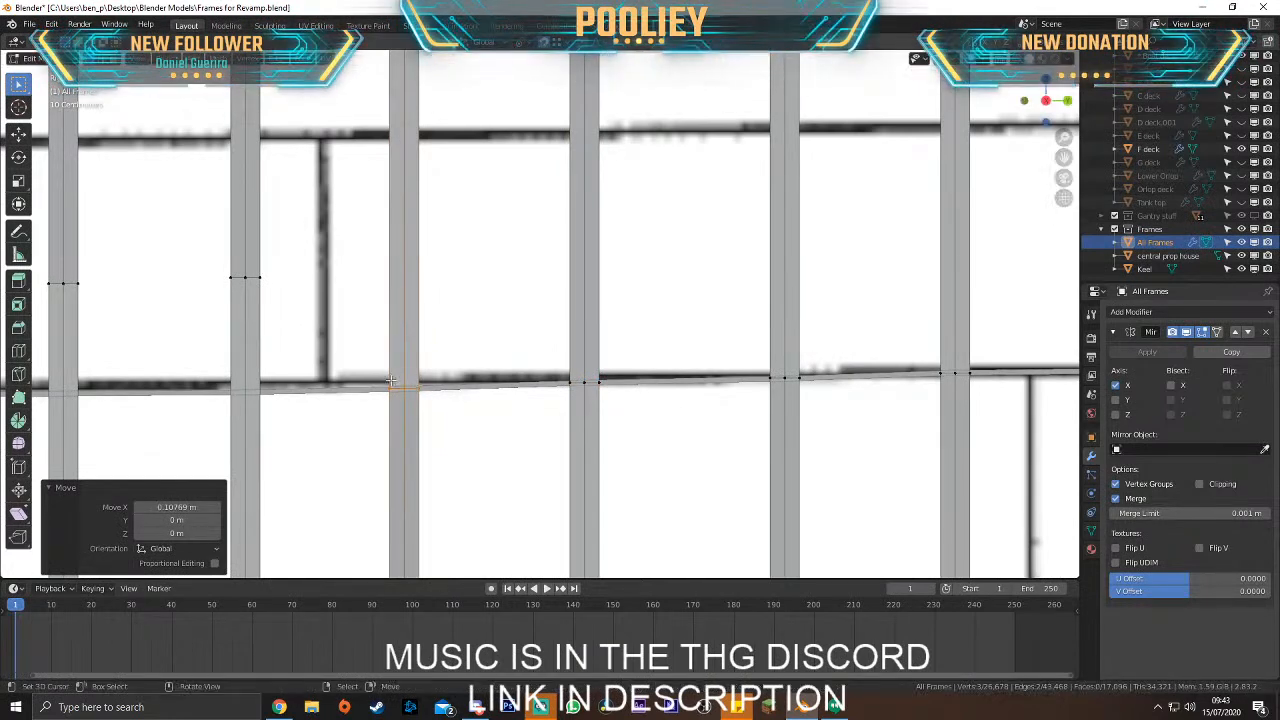
Lower the 117th frame's vertices about 0.60 m and the 118th's about 0.56 m to the deck line, shifting the 118th's about 0.11 m along X
{"action": "middle_click_drag", "start_coordinate": [346, 336], "coordinate": [629, 346], "text": "shift"}
{"action": "key", "text": "g"}
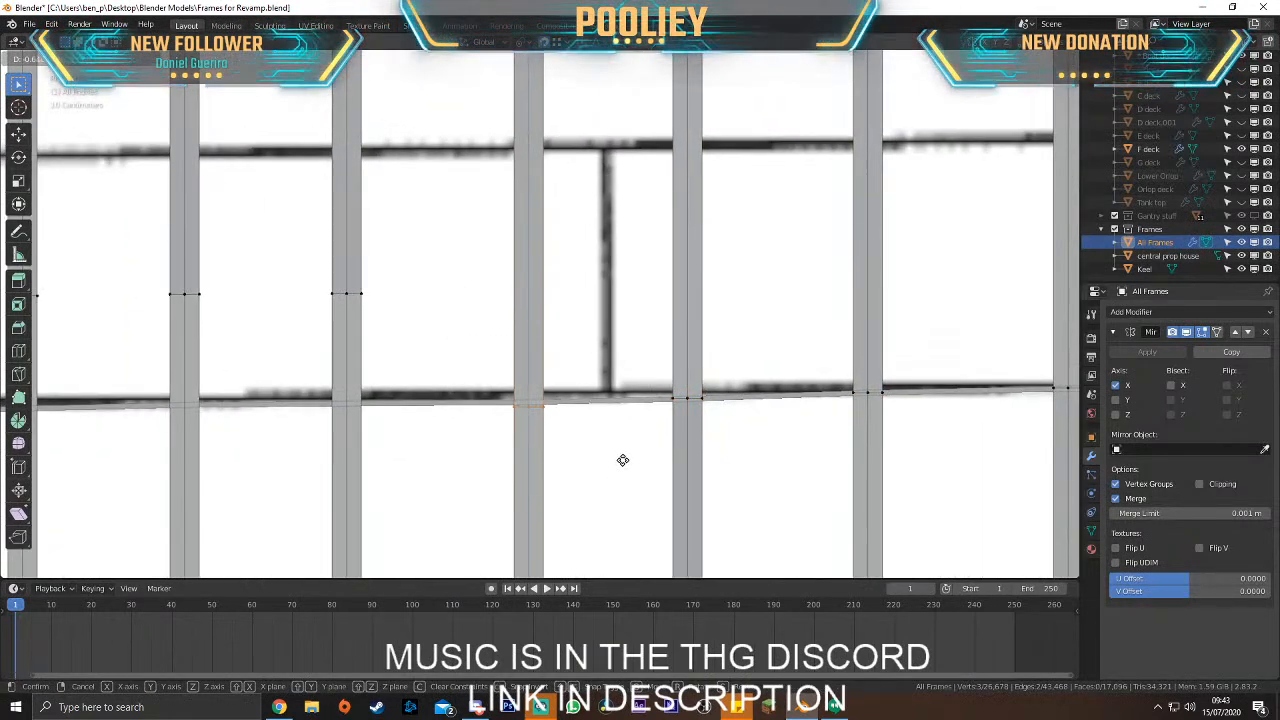
{"action": "left_click", "coordinate": [628, 463]}
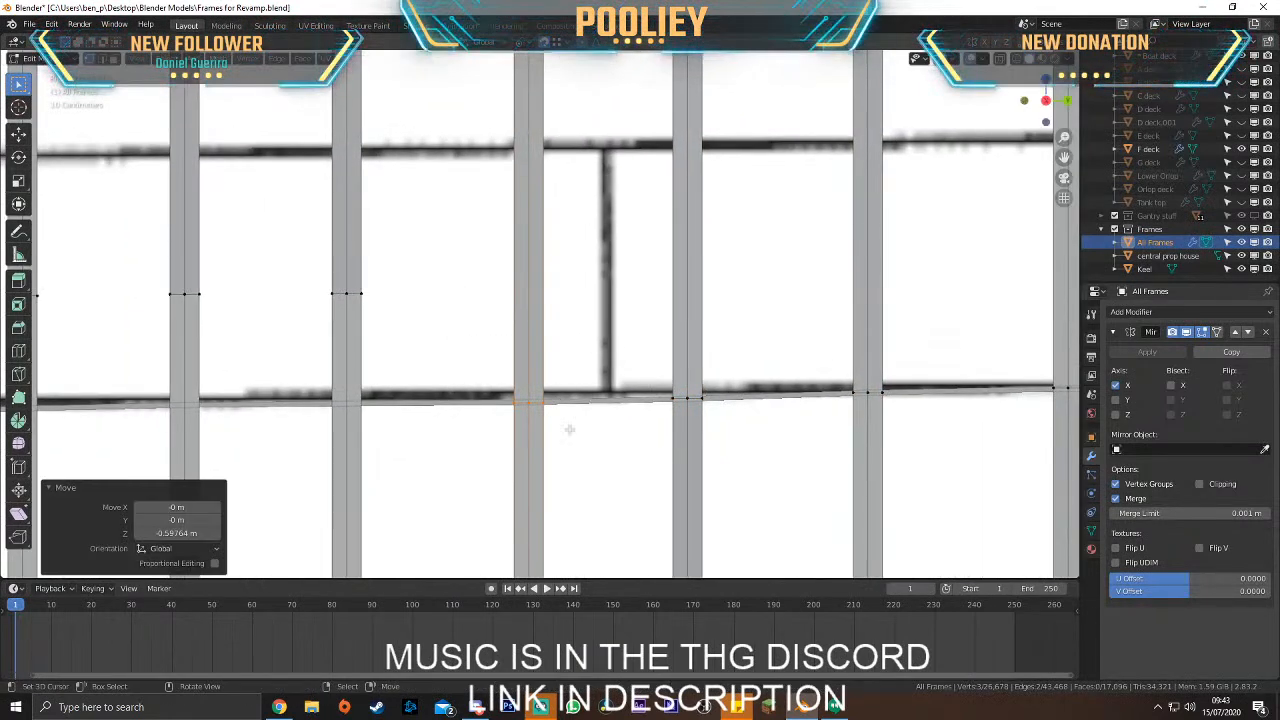
{"action": "key", "text": "g"}
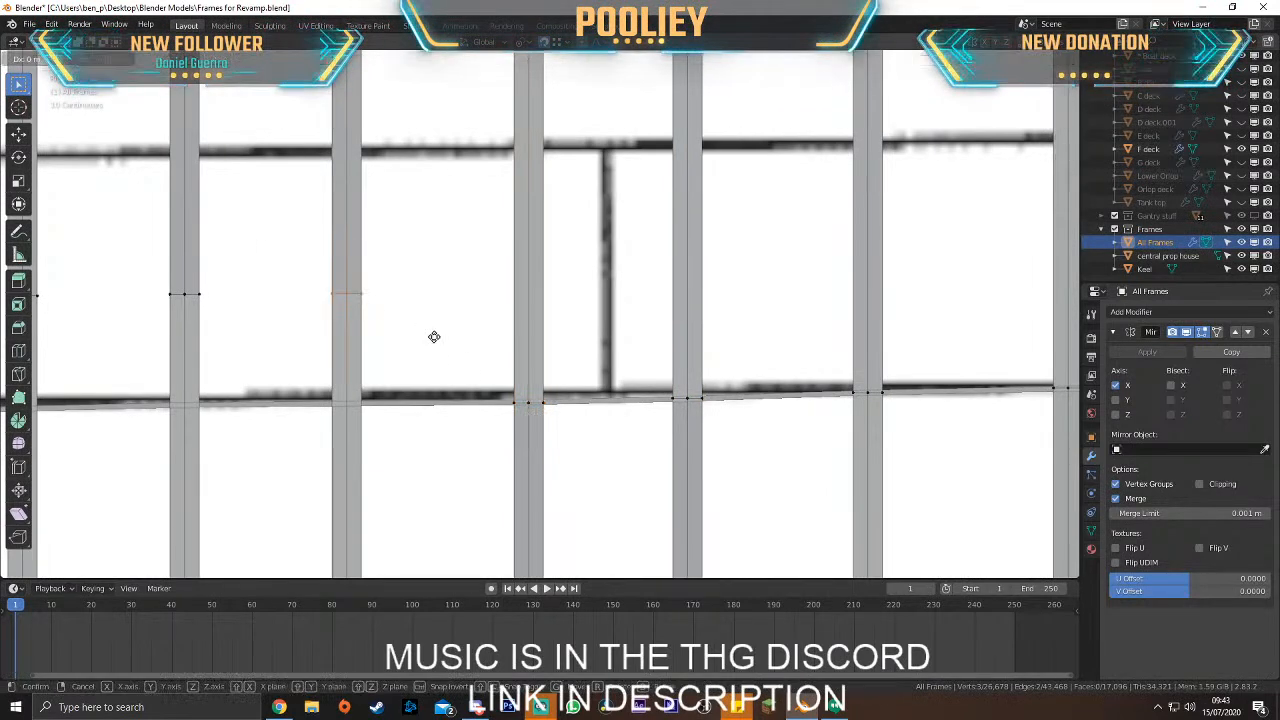
{"action": "left_click", "coordinate": [436, 445]}
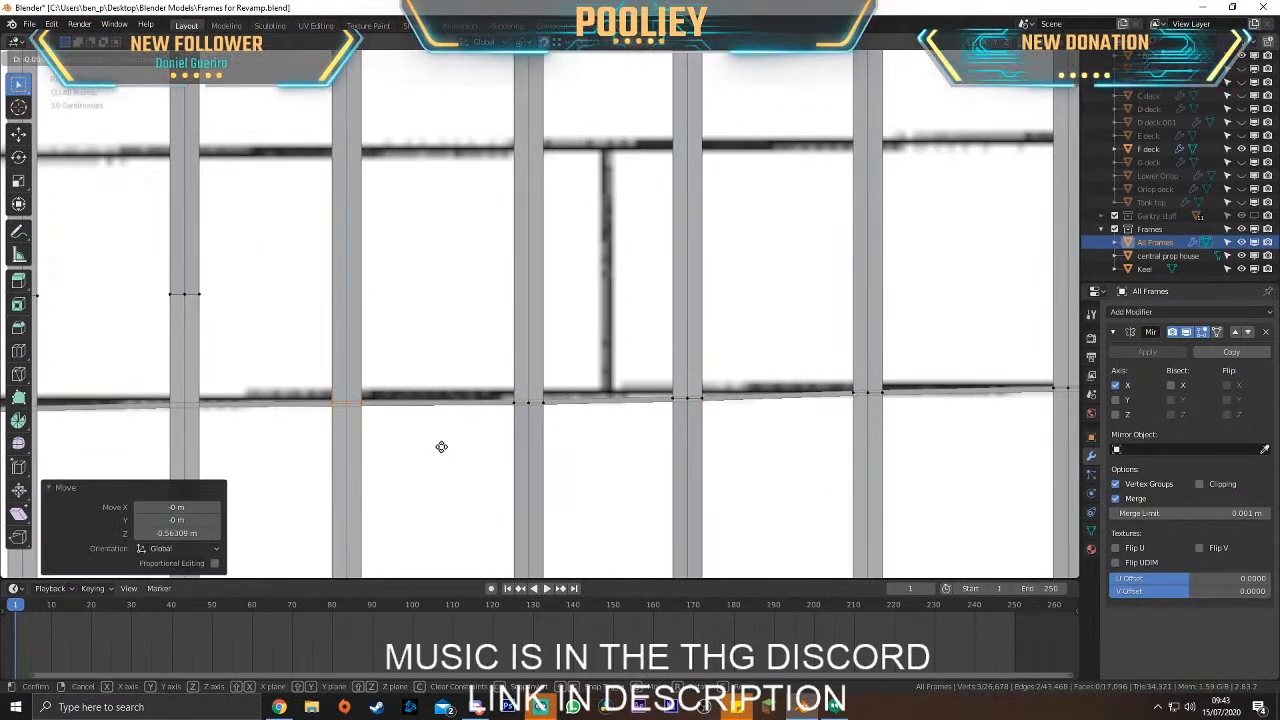
Lower the 119th frame's vertices about 0.57 m to the deck line
{"action": "middle_click_drag", "start_coordinate": [352, 402], "coordinate": [493, 408], "text": "shift"}
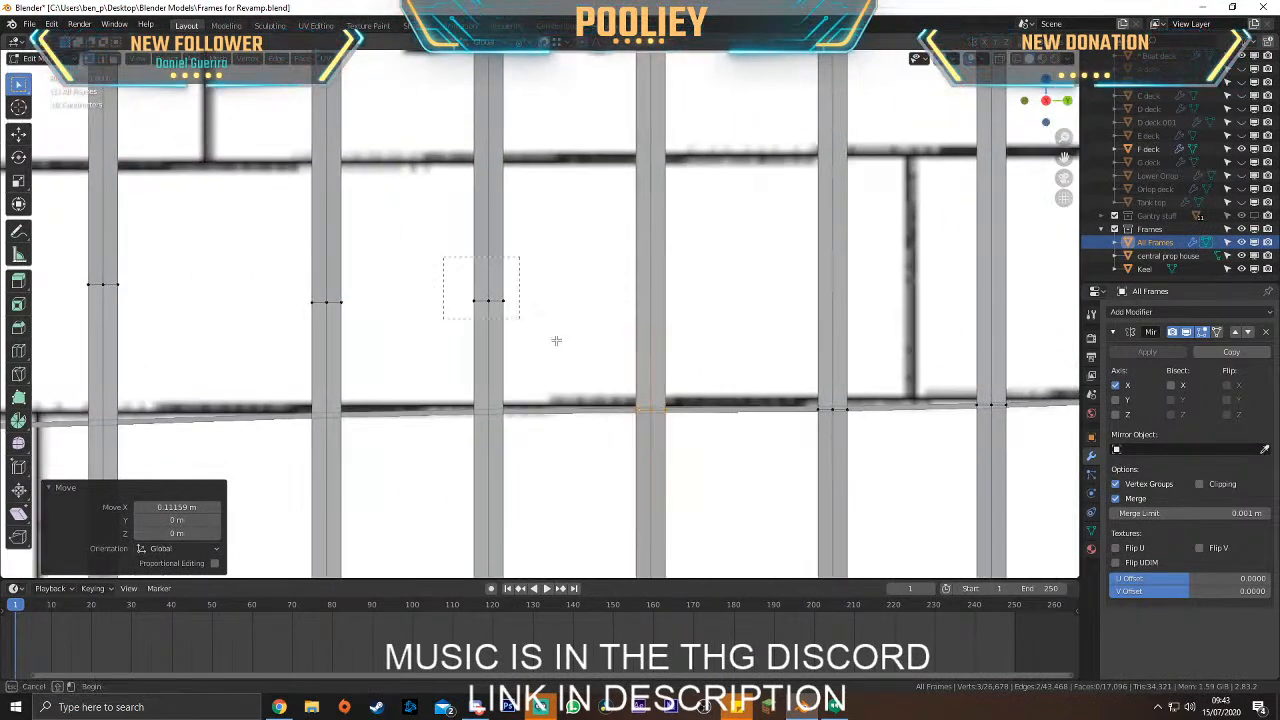
{"action": "key", "text": "g"}
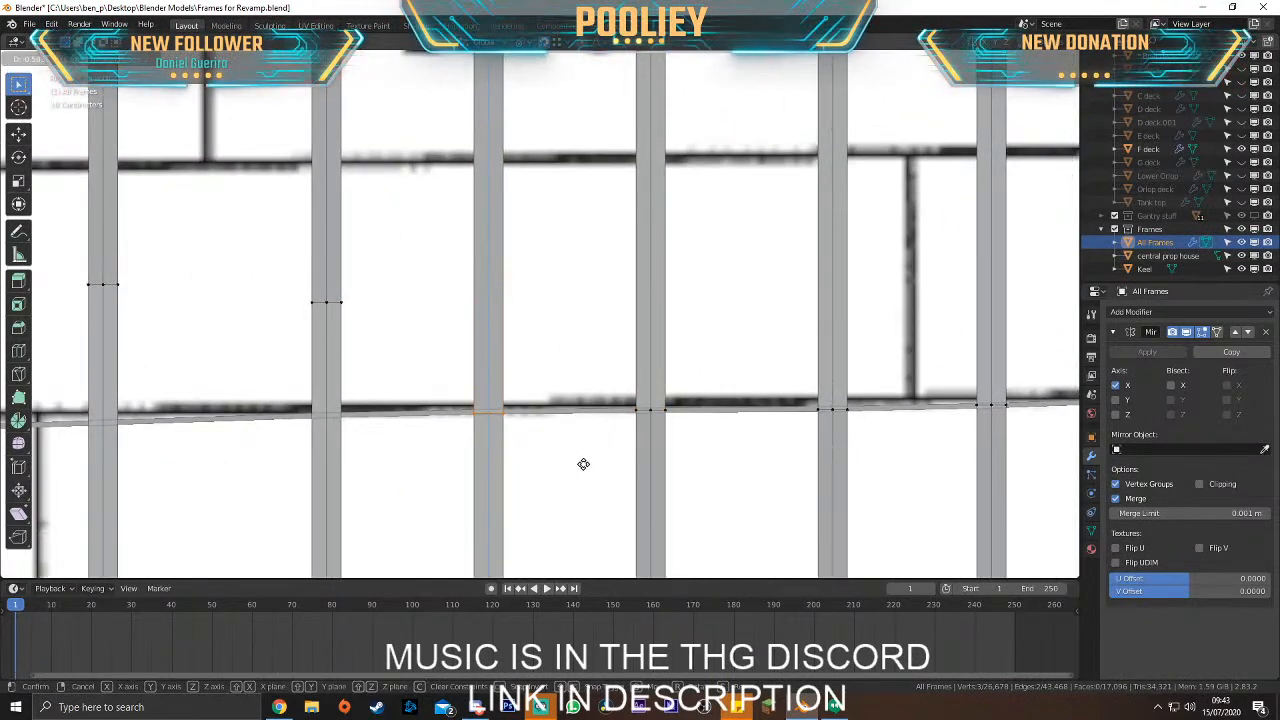
{"action": "left_click", "coordinate": [587, 462]}
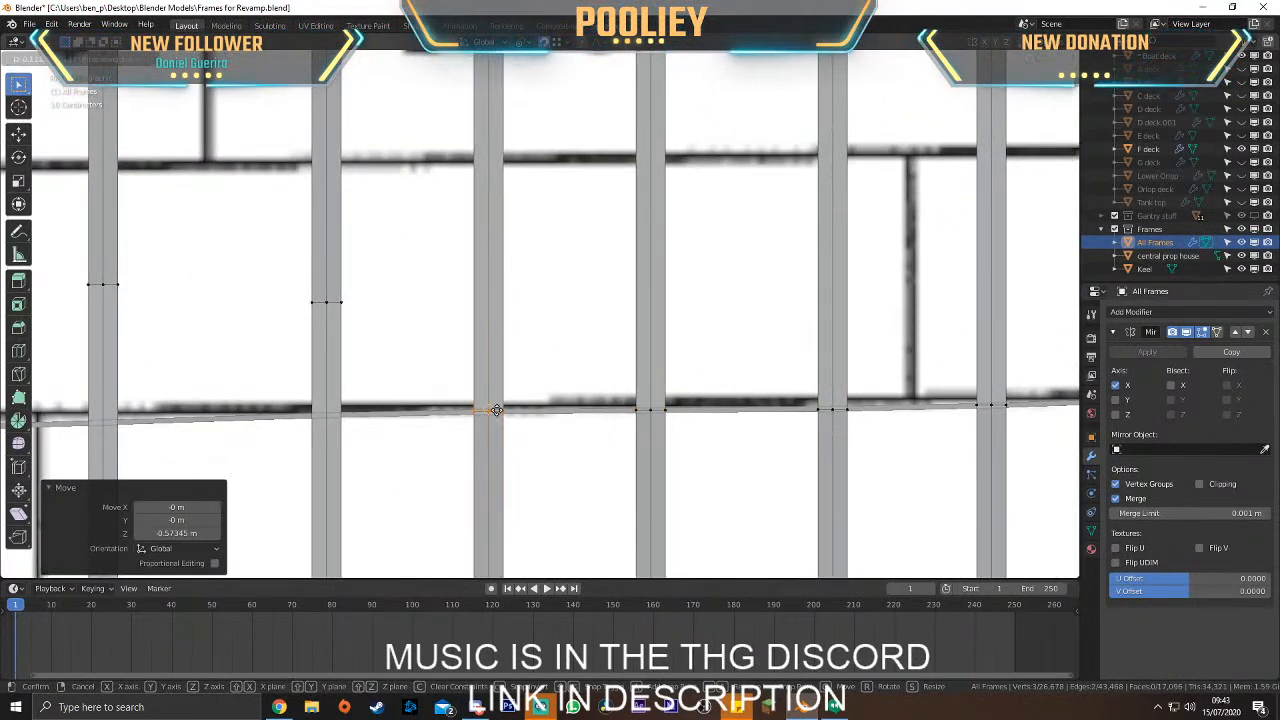
Lower the 120th frame's vertices about 0.58 m to the deck line
{"action": "middle_click_drag", "start_coordinate": [400, 380], "coordinate": [511, 320], "text": "shift"}
{"action": "left_click_drag", "start_coordinate": [458, 262], "coordinate": [550, 330]}
{"action": "key", "text": "g"}
{"action": "key", "text": "z"}
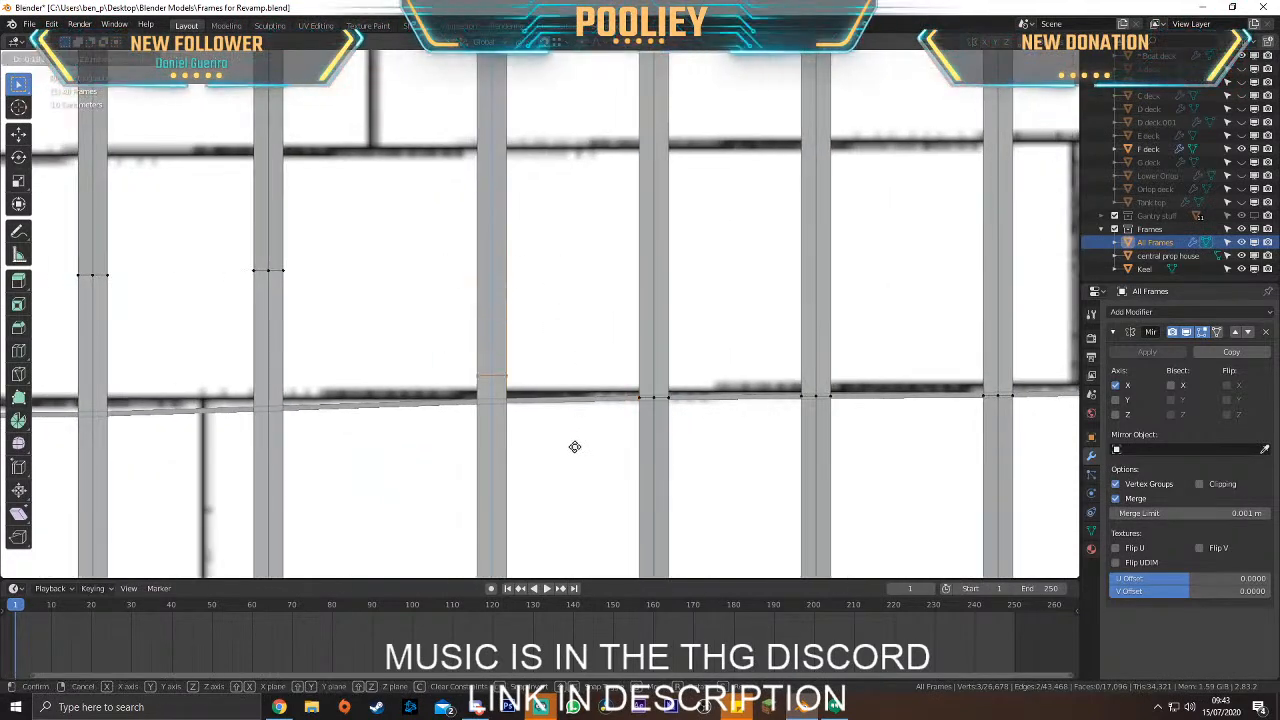
{"action": "left_click", "coordinate": [583, 460]}
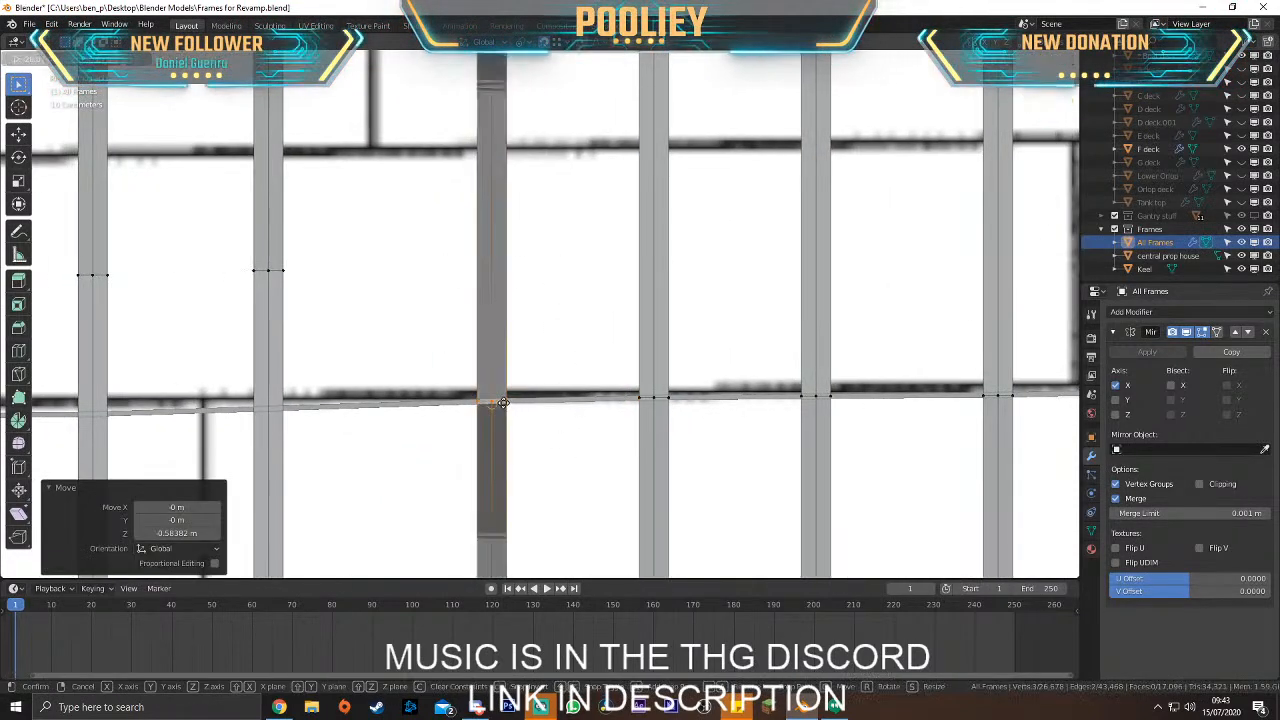
Lower the 121st frame's vertices about 0.72 m to the deck line and shift them about 0.15 m along X to the deck's edge
{"action": "middle_click_drag", "start_coordinate": [422, 397], "coordinate": [503, 370], "text": "shift"}
{"action": "scroll", "coordinate": [499, 333], "scroll_direction": "down", "scroll_amount": 2}
{"action": "left_click_drag", "start_coordinate": [424, 266], "coordinate": [531, 323]}
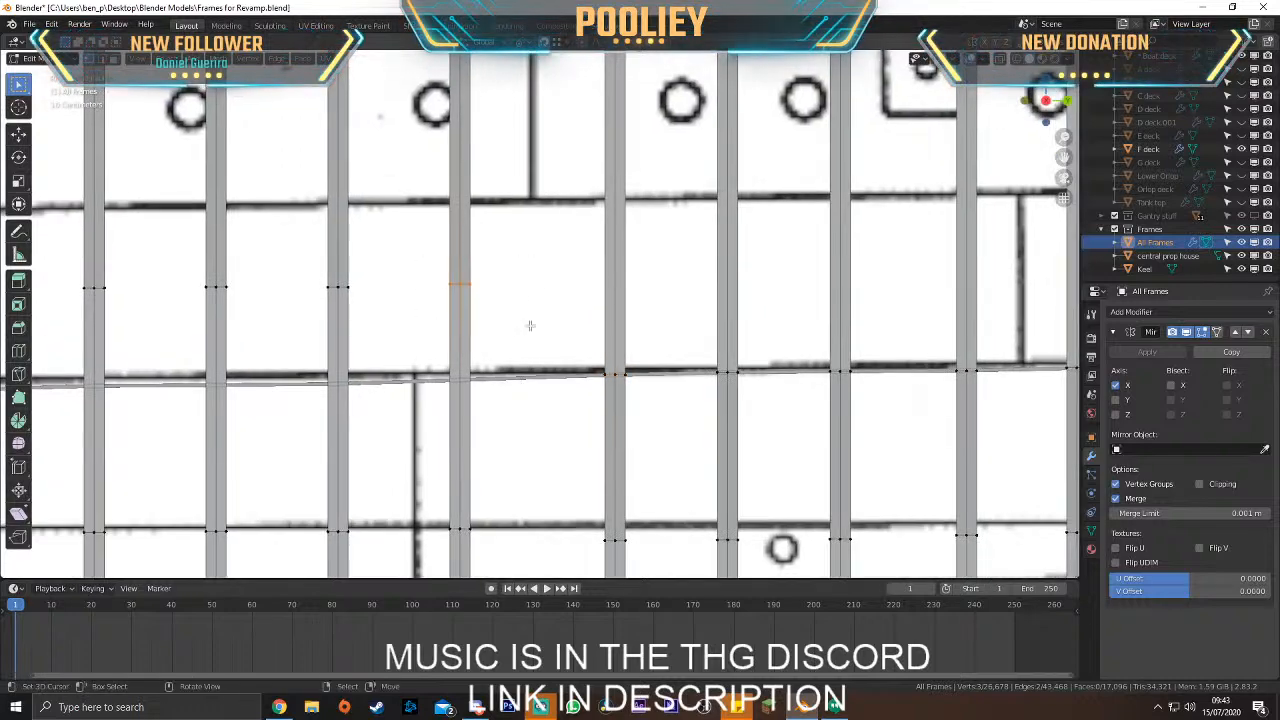
{"action": "key", "text": "g"}
{"action": "key", "text": "z"}
{"action": "left_click", "coordinate": [547, 420]}
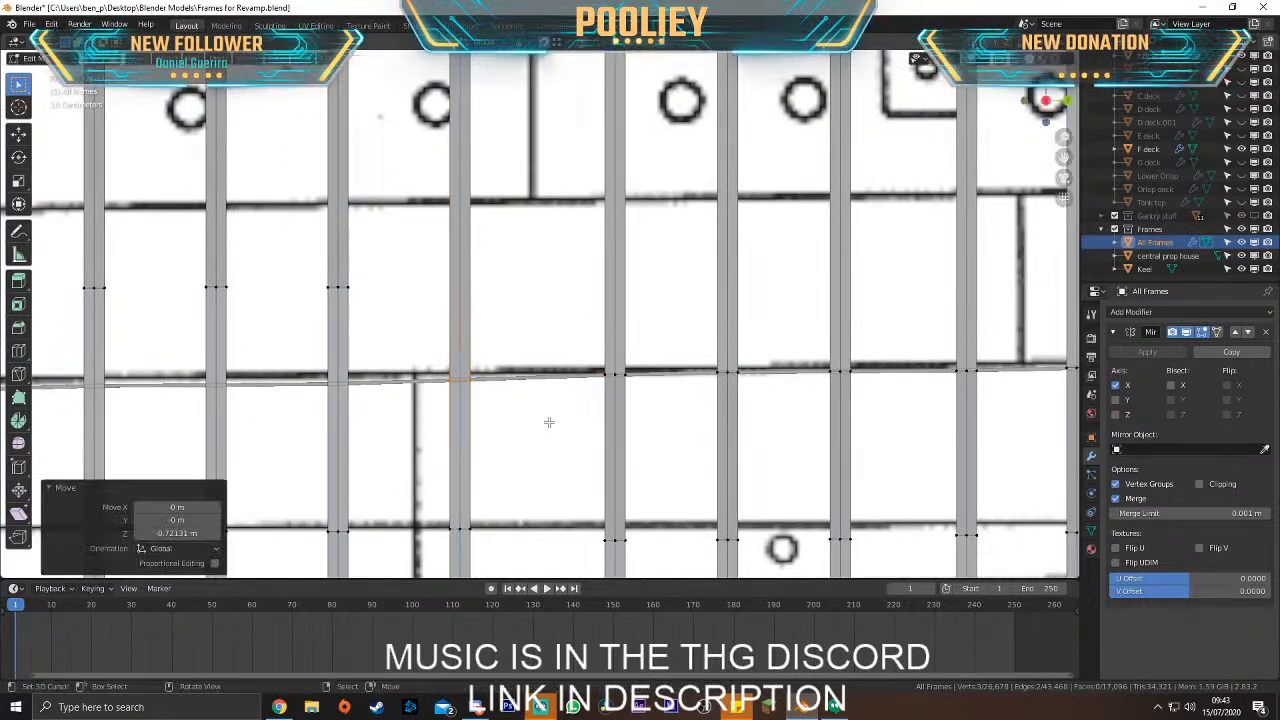
{"action": "scroll", "coordinate": [540, 410], "scroll_direction": "up", "scroll_amount": 3}
{"action": "middle_click_drag", "start_coordinate": [639, 374], "coordinate": [563, 297], "text": "shift"}
{"action": "left_click", "coordinate": [512, 360]}
{"action": "key", "text": "g"}
{"action": "key", "text": "x"}
{"action": "left_click", "coordinate": [652, 368]}
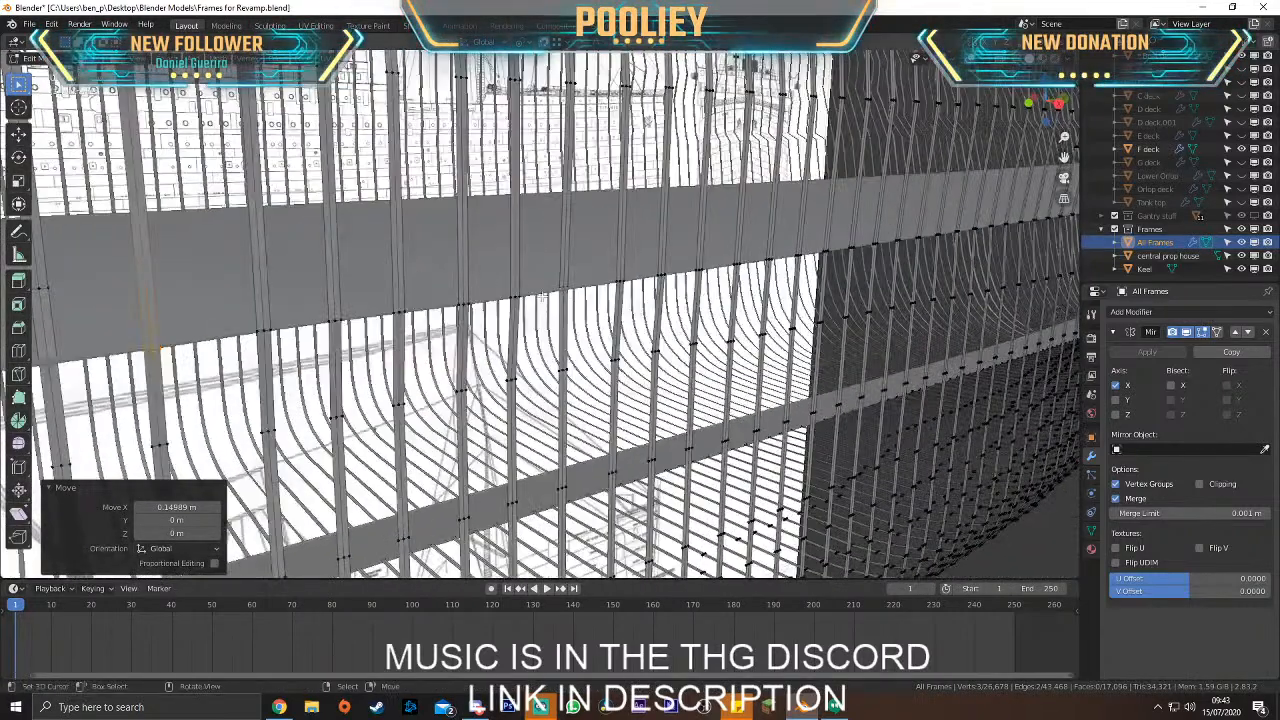
Shift the already lowered 115th frame's vertices about 0.10 m along X to the deck's edge
{"action": "key", "text": "g"}
{"action": "key", "text": "x"}
{"action": "left_click", "coordinate": [569, 287]}
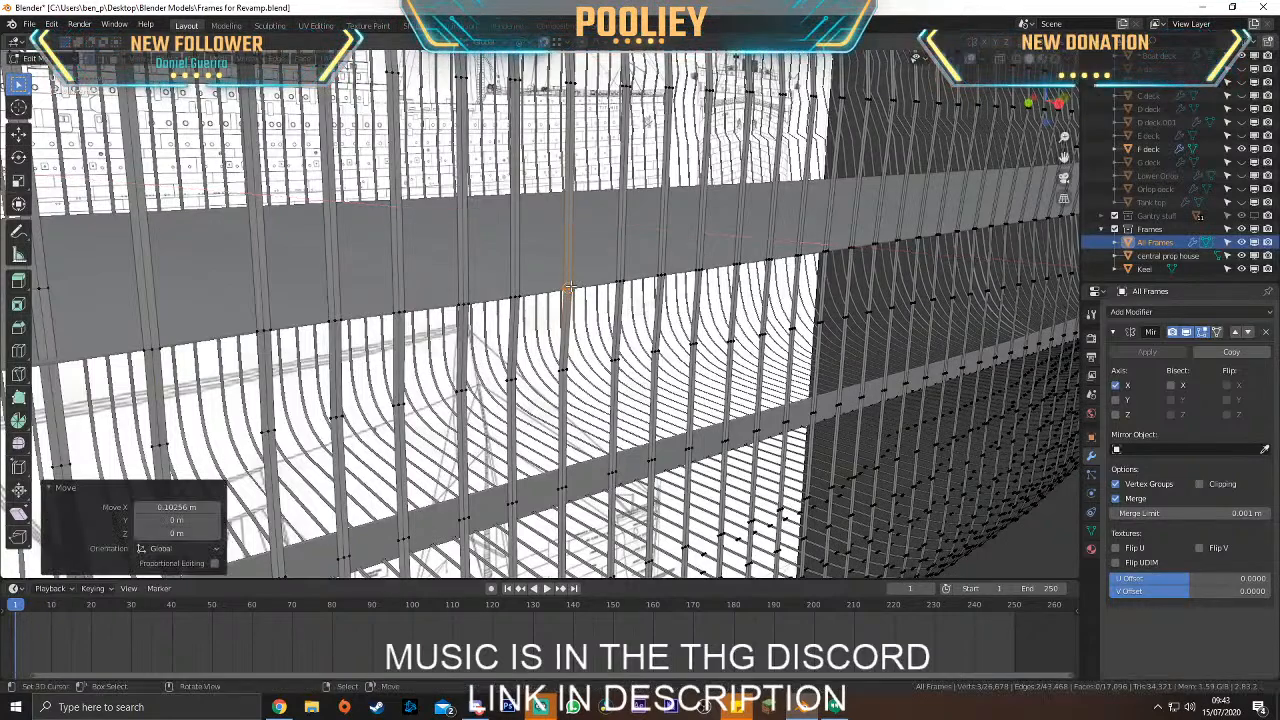
Lower the 122nd frame's vertices about 0.72 m to the deck line and shift them along X to the deck's edge
{"action": "key", "text": "KP_3"}
{"action": "middle_click_drag", "start_coordinate": [406, 326], "coordinate": [777, 297], "text": "shift"}
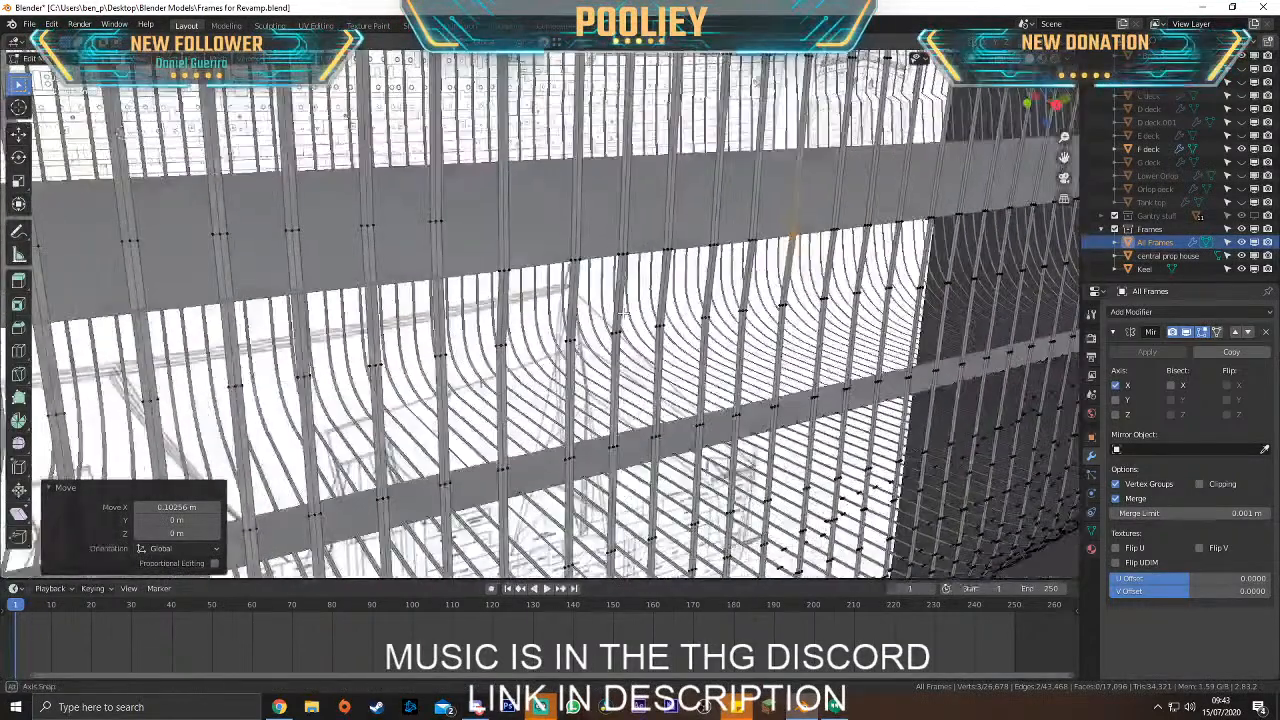
{"action": "left_click", "coordinate": [433, 221]}
{"action": "left_click", "coordinate": [441, 221], "text": "shift"}
{"action": "key", "text": "KP_3"}
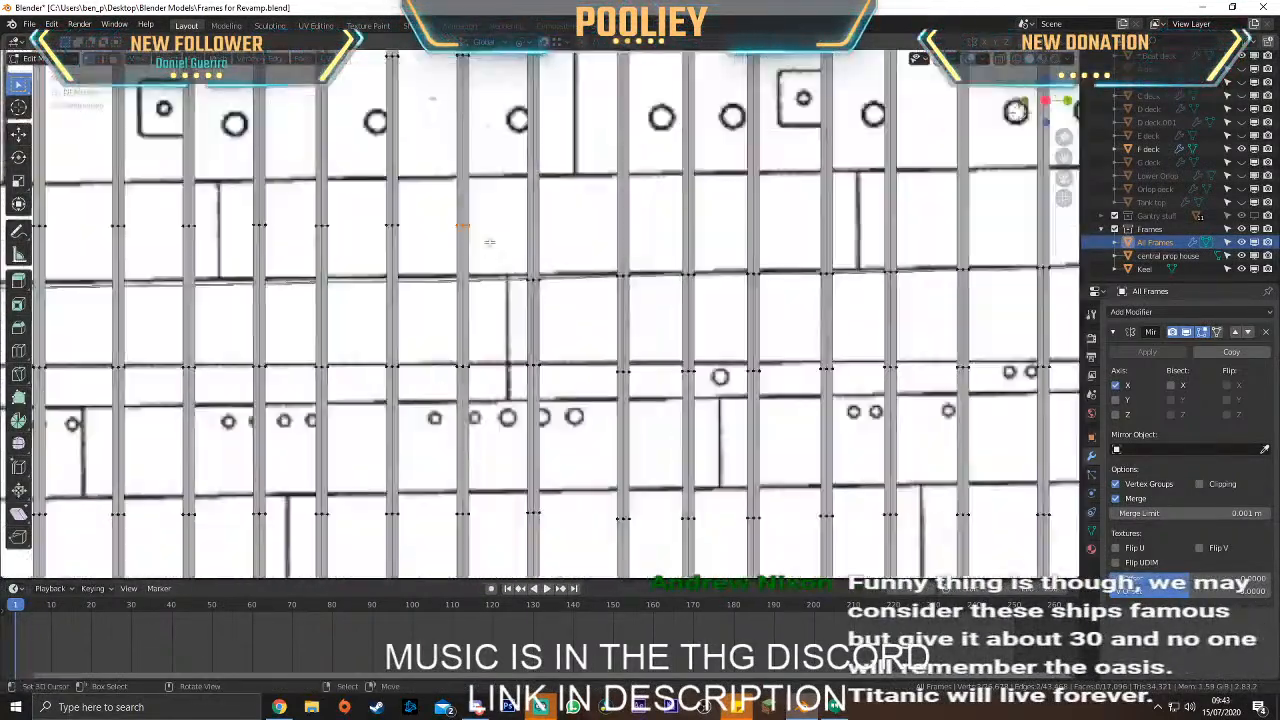
{"action": "key", "text": "KP_Decimal"}
{"action": "scroll", "coordinate": [458, 243], "scroll_direction": "down", "scroll_amount": 6}
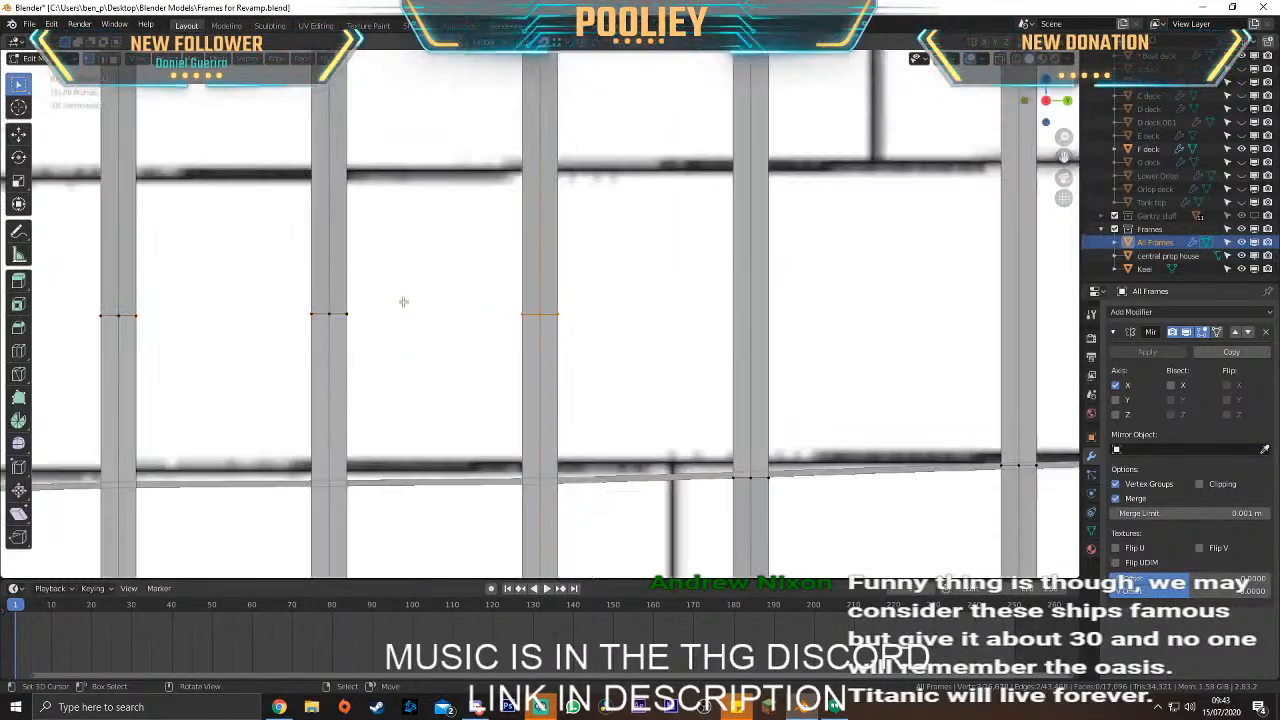
{"action": "key", "text": "g"}
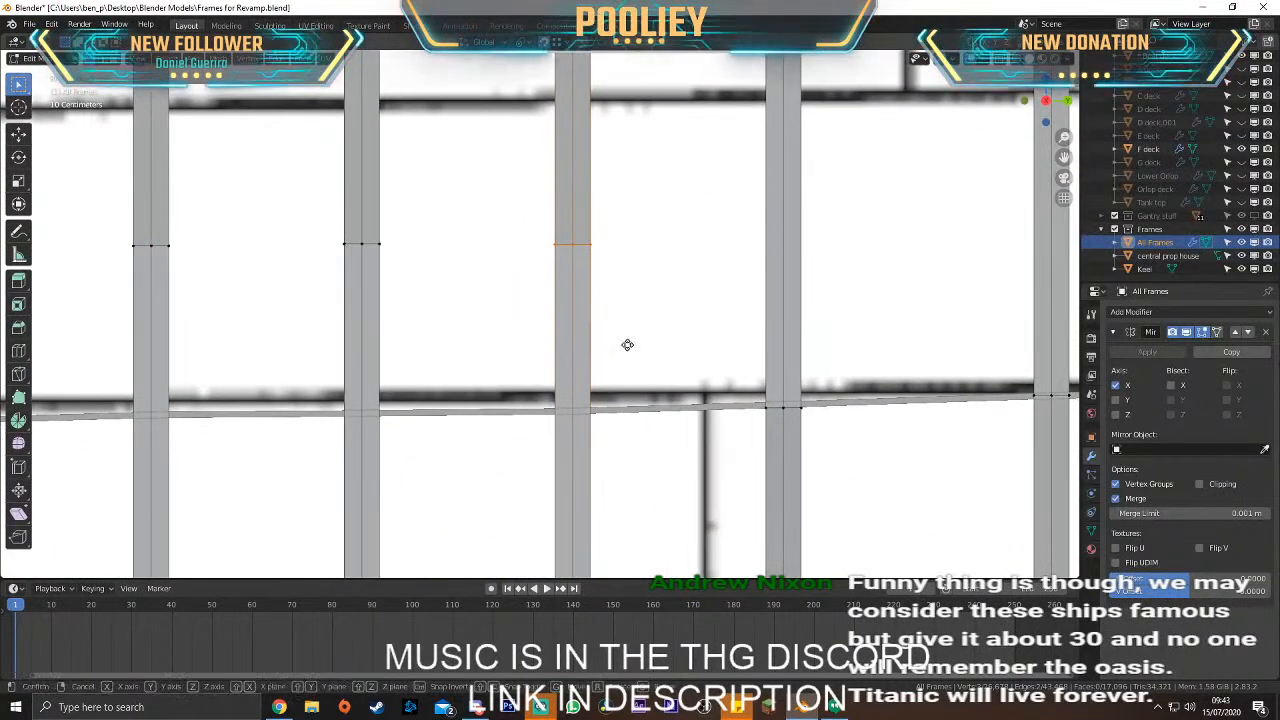
{"action": "left_click", "coordinate": [647, 512]}
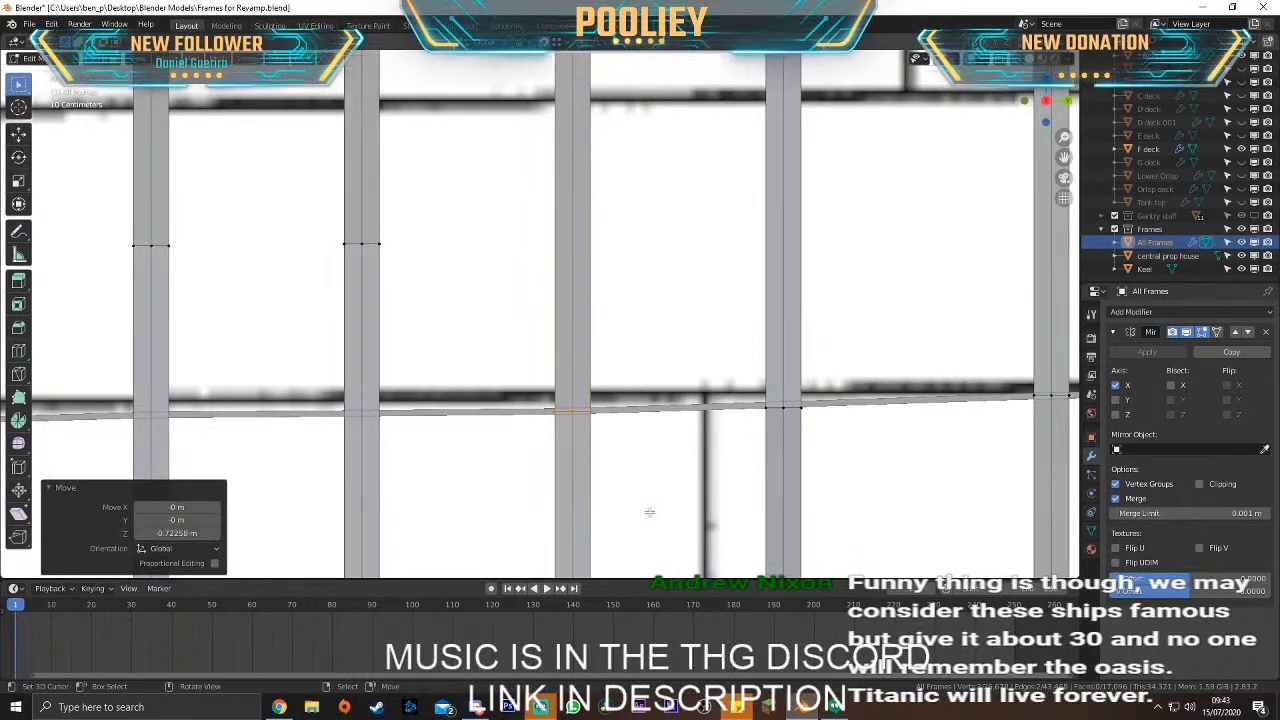
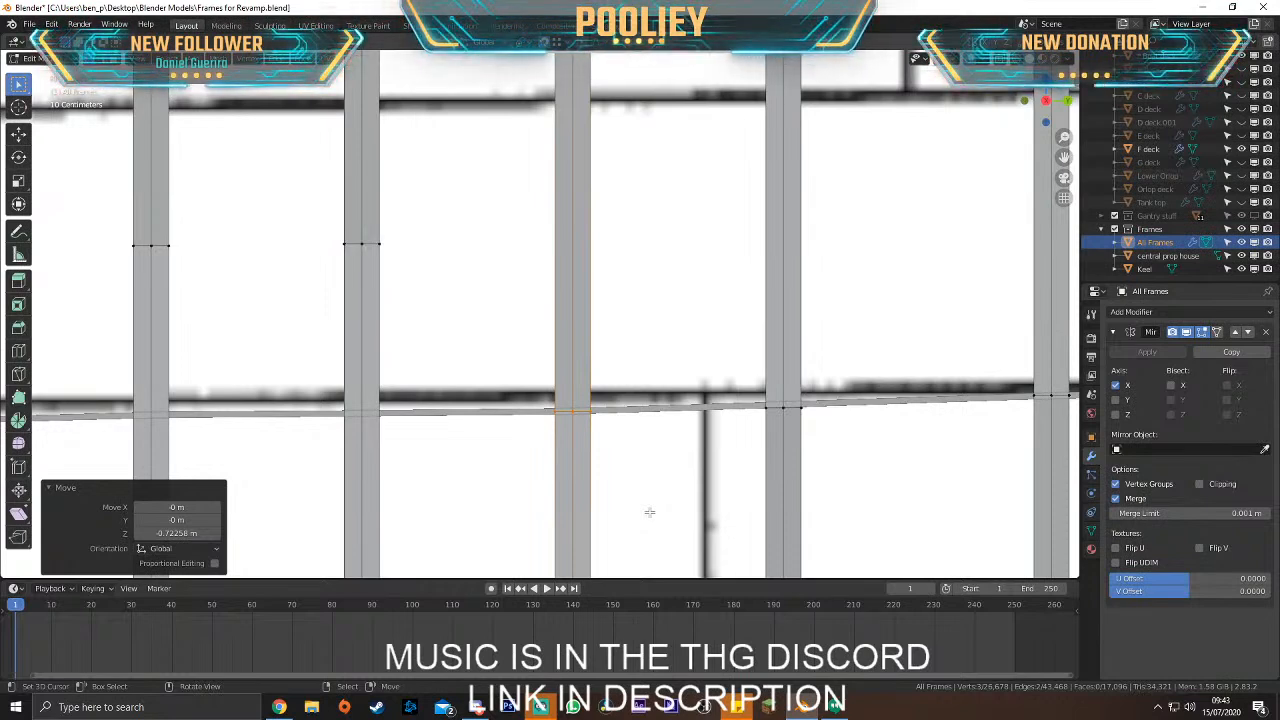
{"action": "key", "text": "g"}
{"action": "key", "text": "x"}
{"action": "left_click", "coordinate": [574, 410]}
Lower the 123rd frame's vertices about 0.74 m to the deck line
{"action": "left_click_drag", "start_coordinate": [319, 238], "coordinate": [386, 277]}
{"action": "key", "text": "g"}
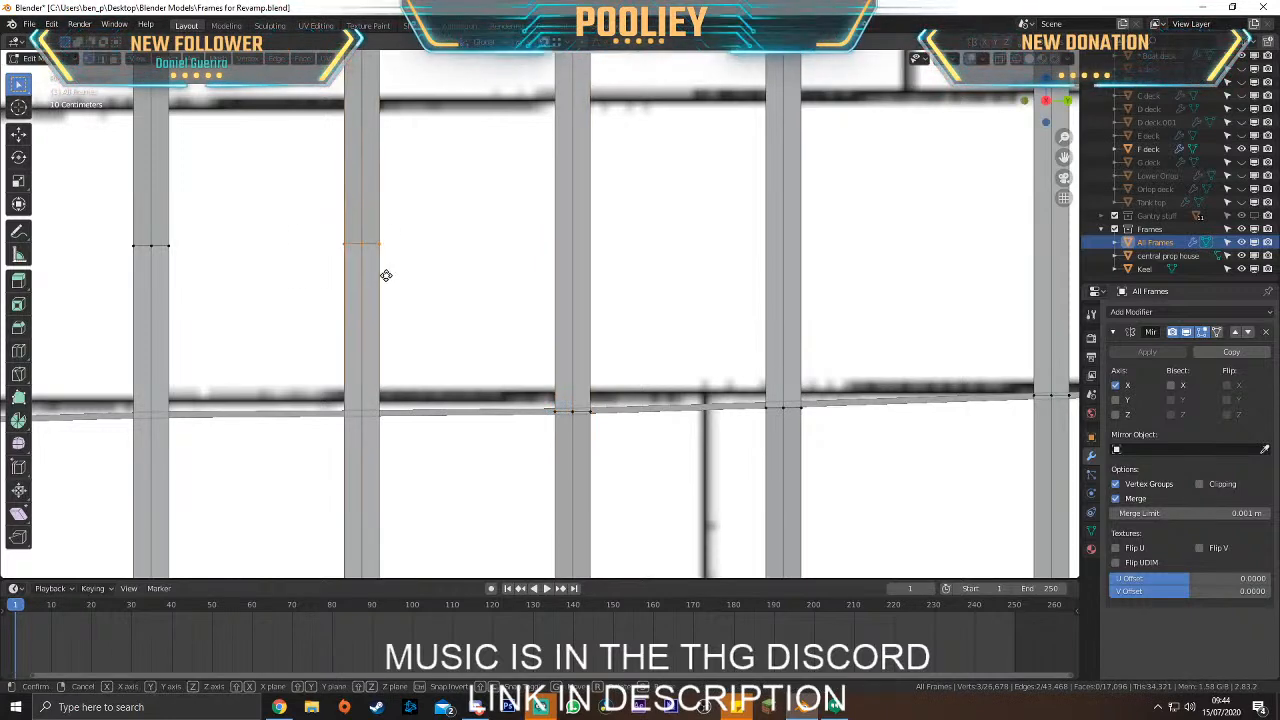
{"action": "key", "text": "z"}
{"action": "left_click", "coordinate": [426, 446]}
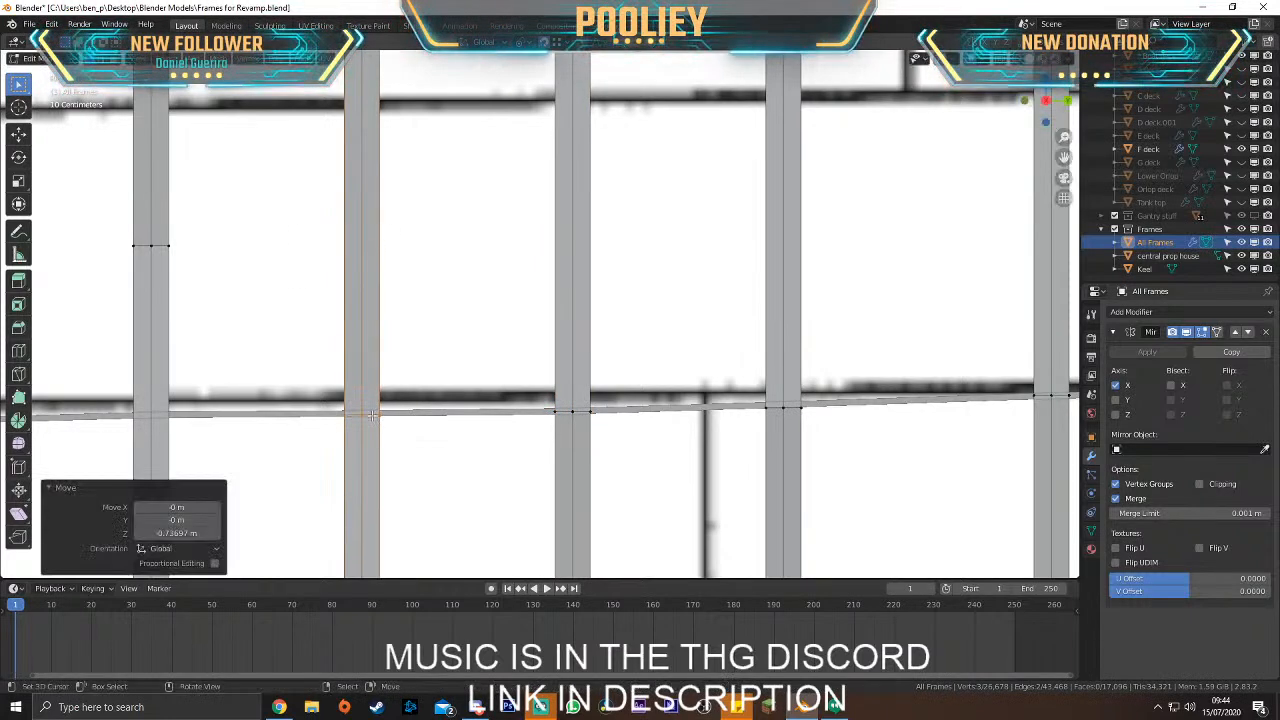
Lower the 124th frame's vertices about 0.73 m to the deck line and shift them along X to the deck's edge
{"action": "scroll", "coordinate": [480, 316], "scroll_direction": "down", "scroll_amount": 3}
{"action": "left_click_drag", "start_coordinate": [438, 254], "coordinate": [494, 297]}
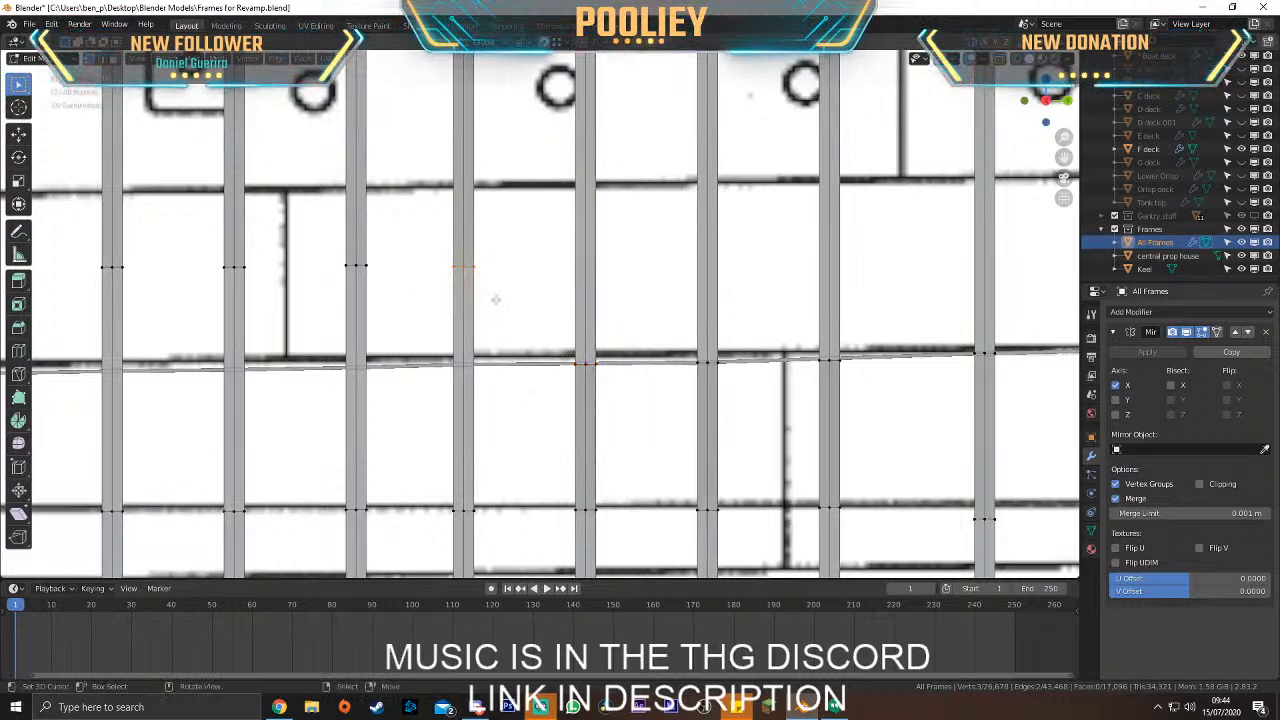
{"action": "scroll", "coordinate": [496, 298], "scroll_direction": "up", "scroll_amount": 3}
{"action": "key", "text": "g"}
{"action": "key", "text": "z"}
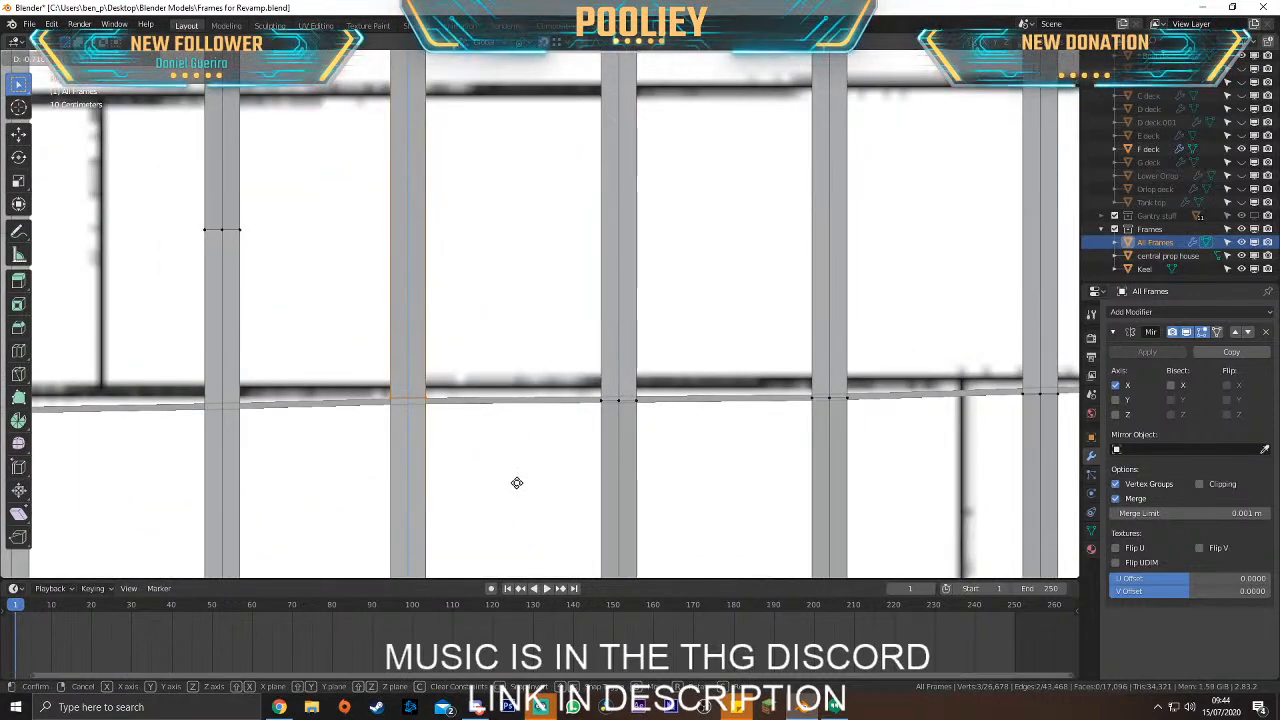
{"action": "left_click", "coordinate": [519, 485]}
{"action": "key", "text": "g"}
{"action": "key", "text": "x"}
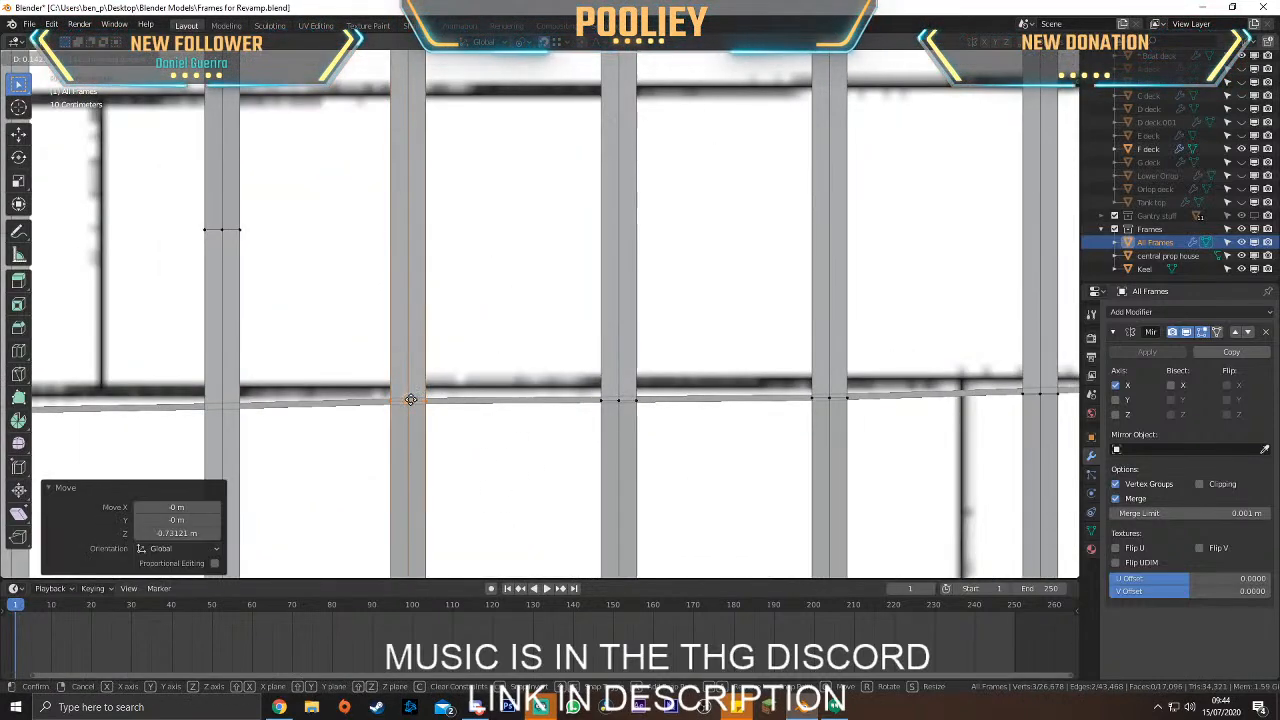
{"action": "left_click", "coordinate": [410, 400]}
Lower the 125th frame's vertices about 0.77 m to the deck line and shift them about 0.13 m along X to the deck's edge
{"action": "scroll", "coordinate": [411, 400], "scroll_direction": "down", "scroll_amount": 3}
{"action": "middle_click_drag", "start_coordinate": [411, 400], "coordinate": [640, 365], "text": "shift"}
{"action": "left_click_drag", "start_coordinate": [548, 175], "coordinate": [627, 260]}
{"action": "key", "text": "g"}
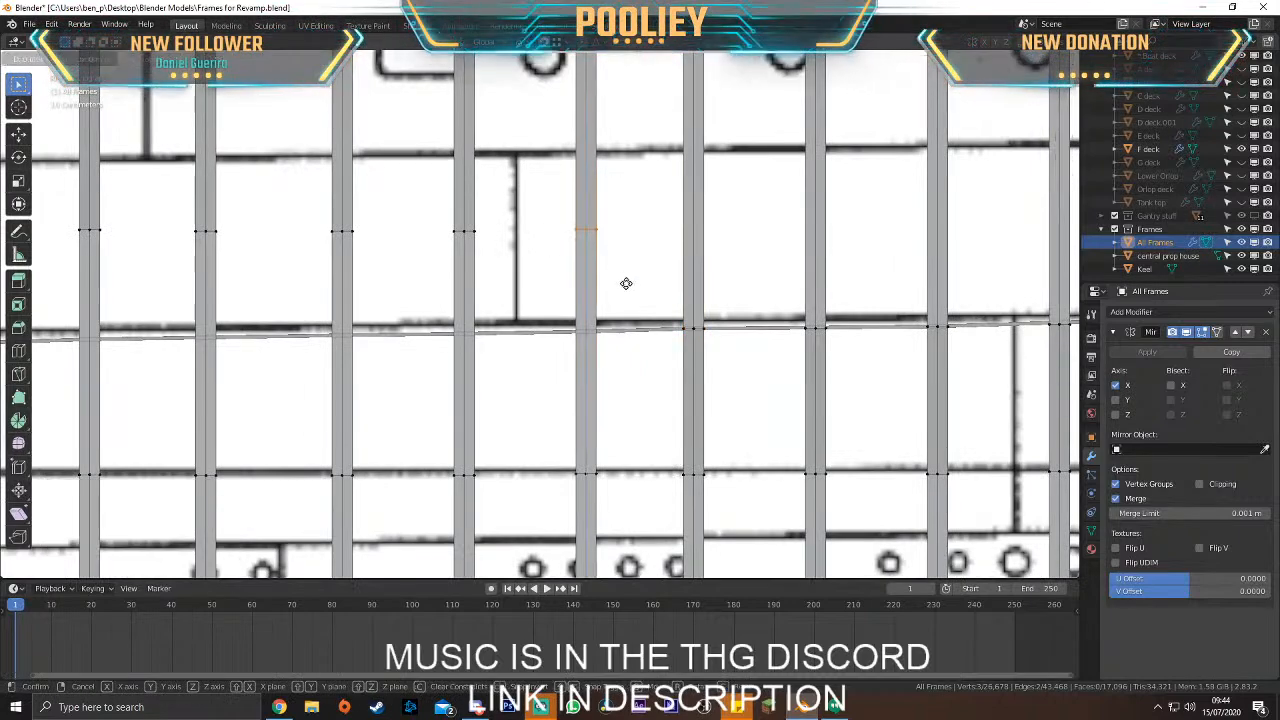
{"action": "left_click", "coordinate": [630, 356]}
{"action": "scroll", "coordinate": [600, 354], "scroll_direction": "up", "scroll_amount": 5}
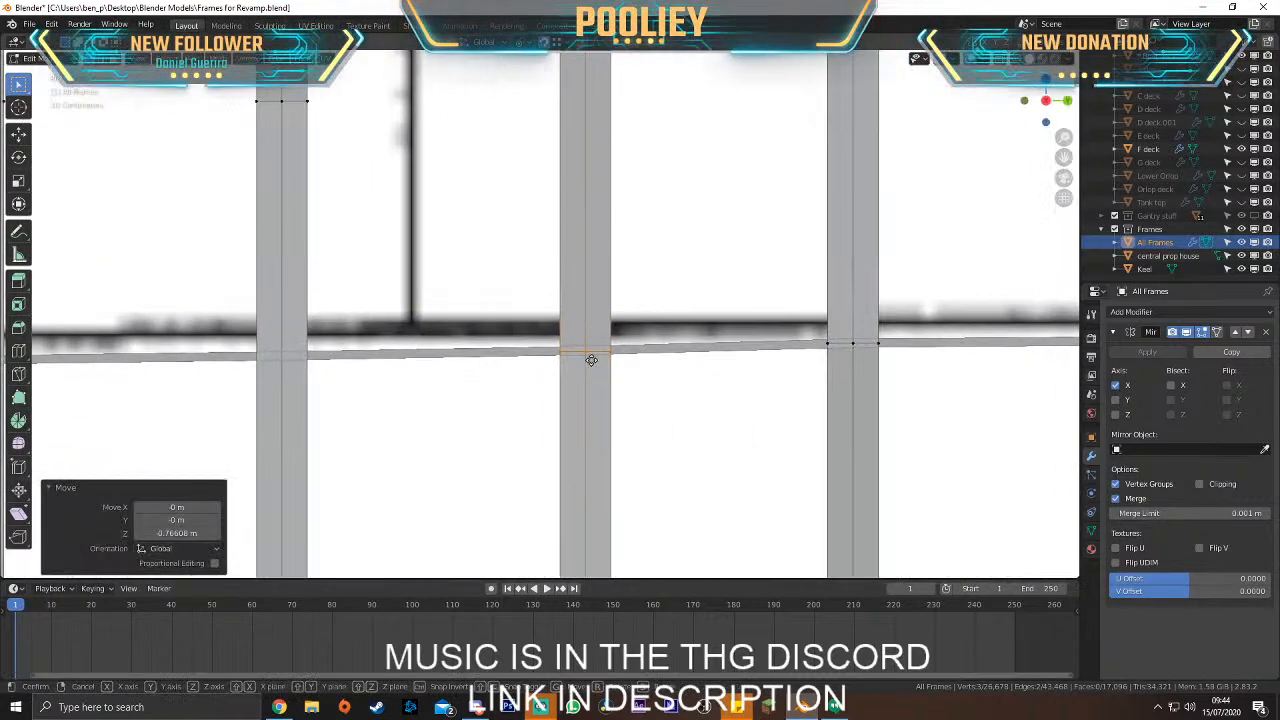
{"action": "scroll", "coordinate": [498, 352], "scroll_direction": "up", "scroll_amount": 3}
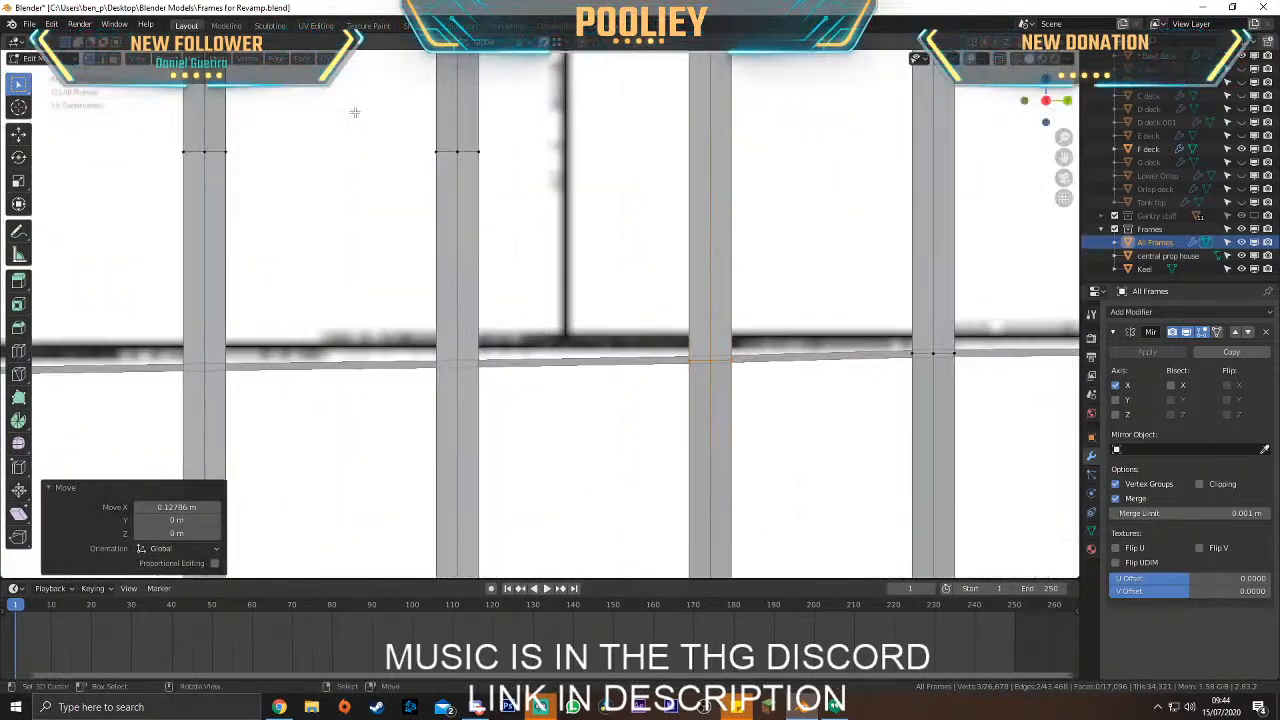
Lower the 126th frame's vertices about 0.76 m to the deck line and shift them along X to the deck's edge
{"action": "key", "text": "g"}
{"action": "left_click", "coordinate": [544, 382]}
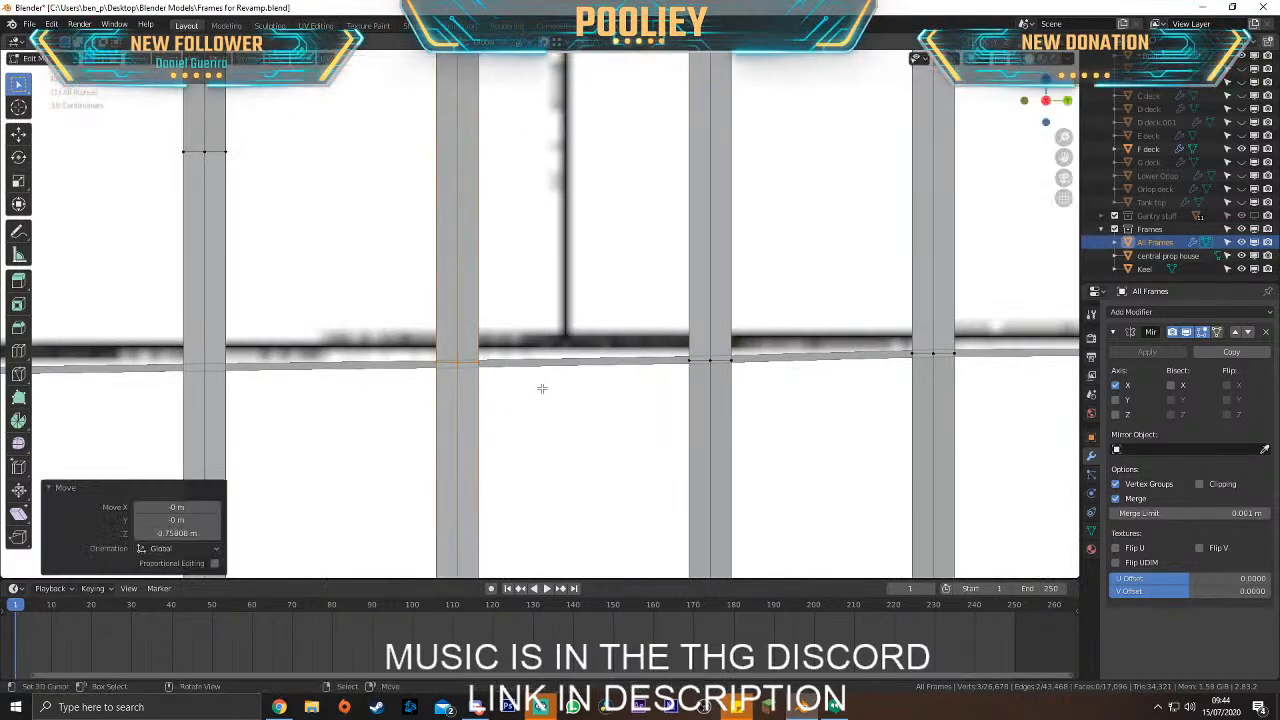
{"action": "left_click", "coordinate": [549, 390]}
{"action": "key", "text": "g"}
{"action": "key", "text": "x"}
{"action": "left_click", "coordinate": [460, 365]}
Lower the 127th frame's vertices to the deck line and shift them along X to the deck's edge
{"action": "scroll", "coordinate": [430, 374], "scroll_direction": "down", "scroll_amount": 3}
{"action": "middle_click_drag", "start_coordinate": [403, 380], "coordinate": [548, 386], "text": "shift"}
{"action": "scroll", "coordinate": [548, 386], "scroll_direction": "up", "scroll_amount": 1}
{"action": "key", "text": "g"}
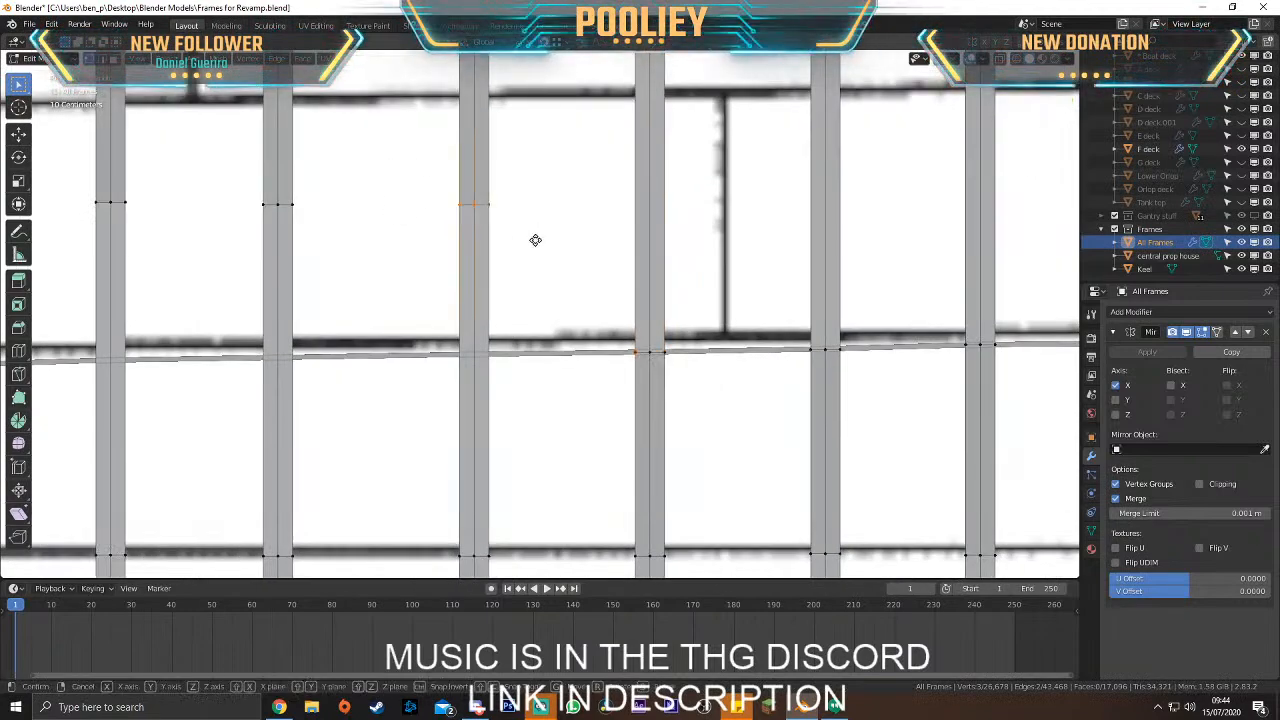
{"action": "left_click", "coordinate": [535, 389]}
{"action": "key", "text": "g"}
{"action": "key", "text": "x"}
{"action": "left_click", "coordinate": [466, 368]}
Lower the 128th frame's vertices about 0.79 m to the deck line and shift them along X to the deck's edge
{"action": "middle_click_drag", "start_coordinate": [331, 274], "coordinate": [514, 281], "text": "shift"}
{"action": "left_click_drag", "start_coordinate": [432, 188], "coordinate": [523, 246]}
{"action": "key", "text": "g"}
{"action": "key", "text": "z"}
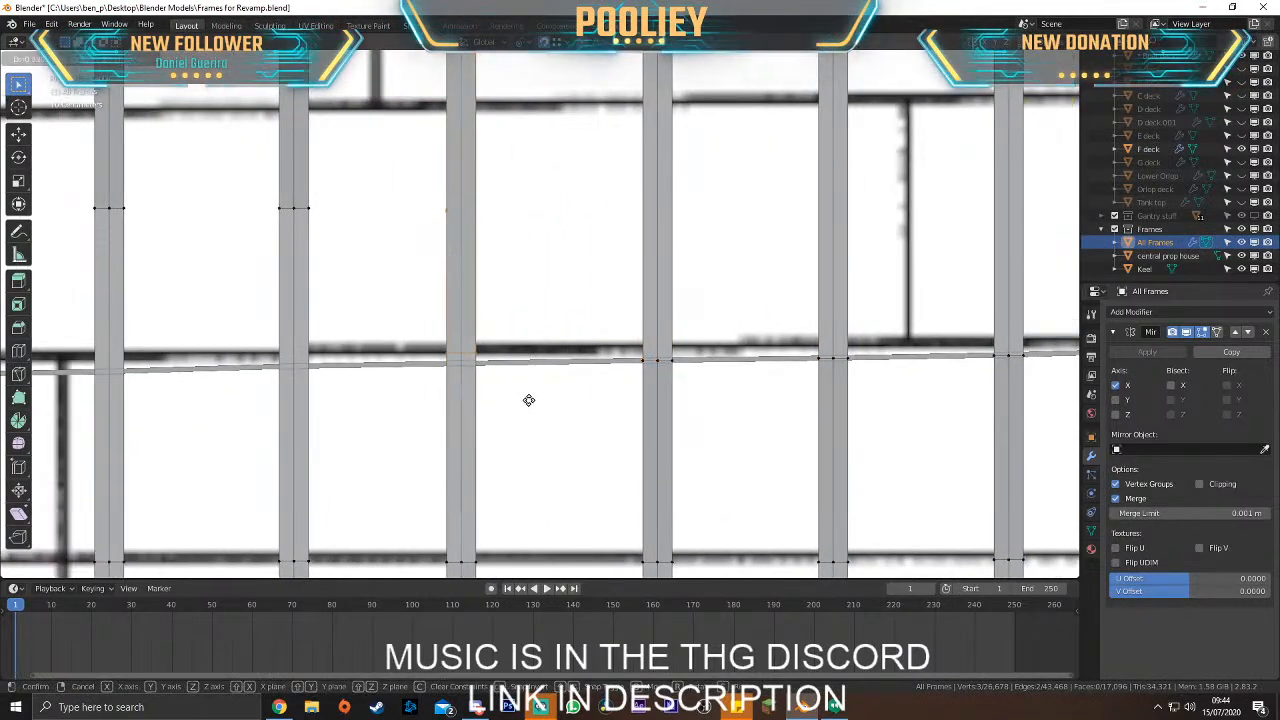
{"action": "left_click", "coordinate": [535, 398]}
{"action": "key", "text": "g"}
{"action": "key", "text": "x"}
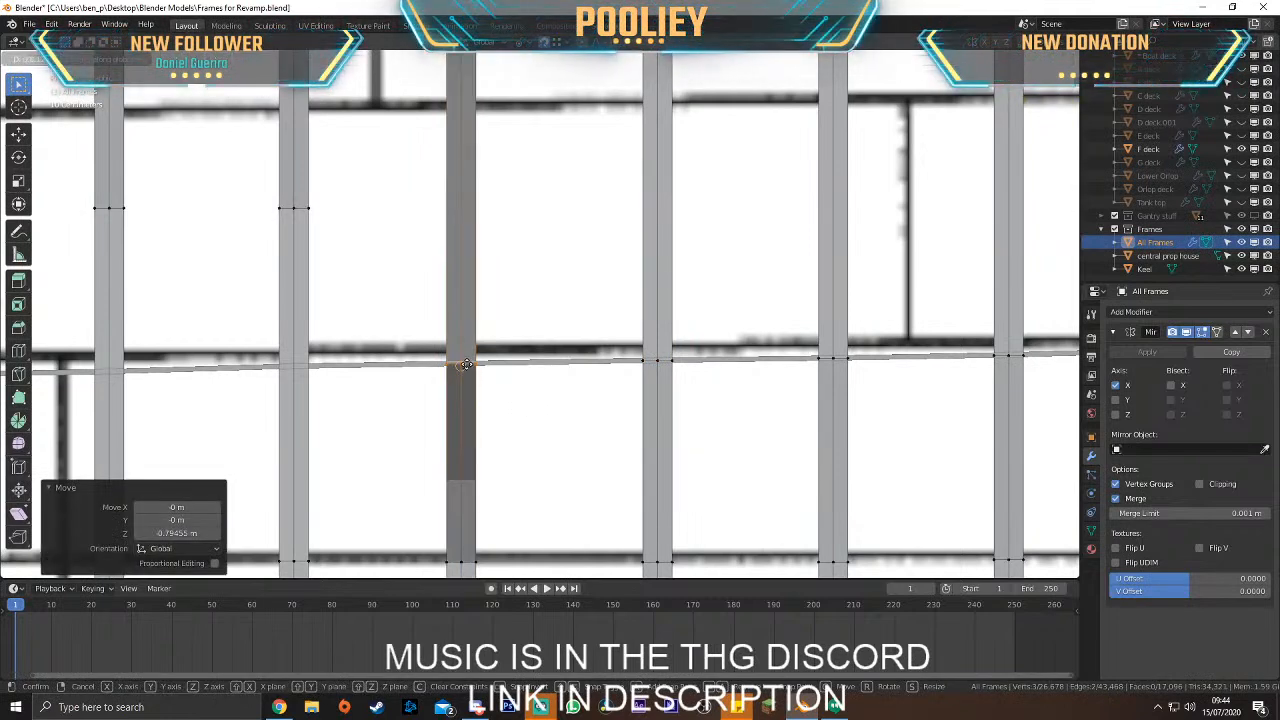
{"action": "left_click", "coordinate": [465, 363]}
Lower the 129th frame's vertices about 0.82 m to the deck line and shift them along X to the deck's edge
{"action": "middle_click_drag", "start_coordinate": [392, 374], "coordinate": [599, 390], "text": "shift"}
{"action": "left_click_drag", "start_coordinate": [430, 205], "coordinate": [606, 274]}
{"action": "key", "text": "g"}
{"action": "key", "text": "z"}
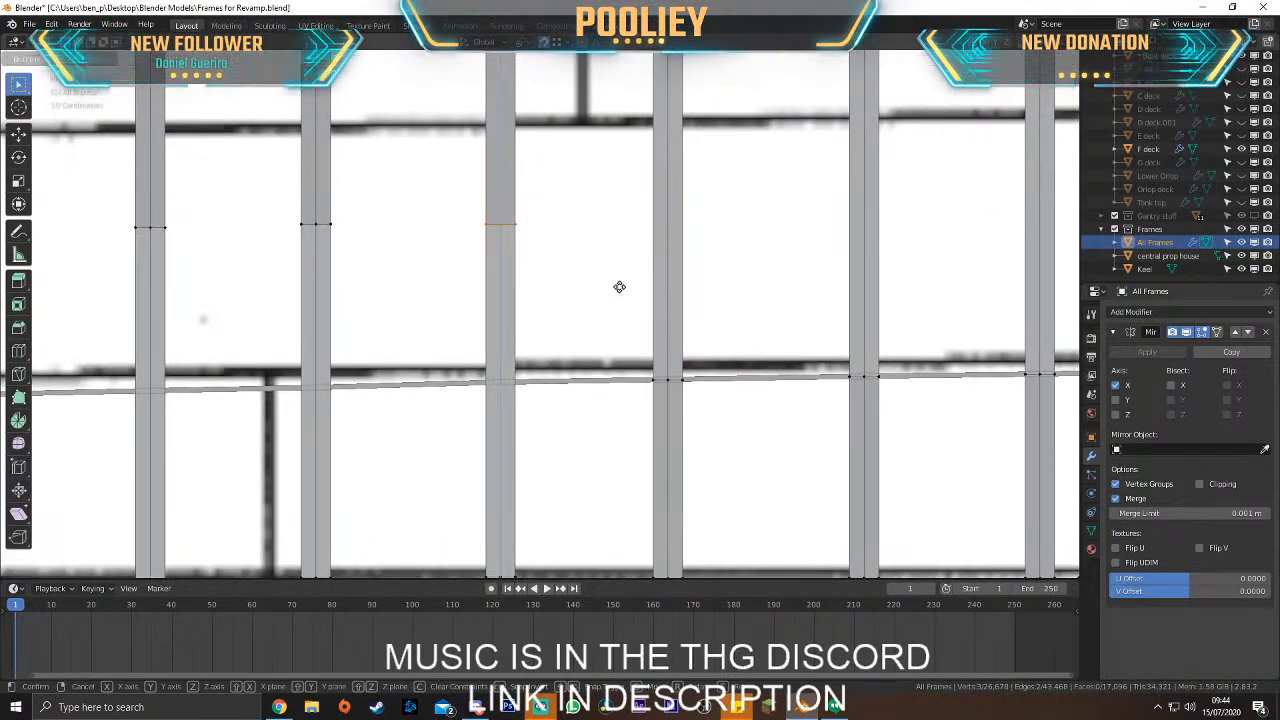
{"action": "left_click", "coordinate": [615, 436]}
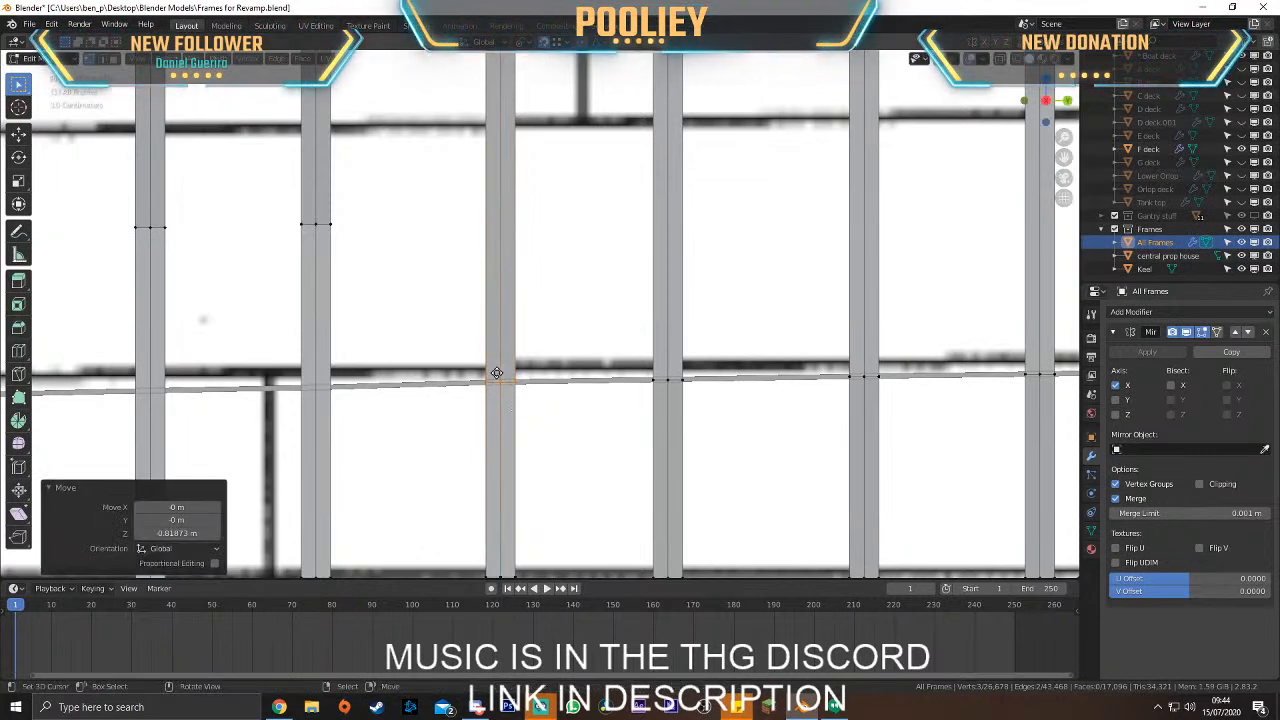
{"action": "key", "text": "g"}
{"action": "key", "text": "x"}
{"action": "left_click", "coordinate": [498, 383]}
Lower the 130th frame's vertices about 0.85 m to the deck line and shift them along X to the deck's edge
{"action": "middle_click_drag", "start_coordinate": [361, 354], "coordinate": [515, 357], "text": "shift"}
{"action": "left_click_drag", "start_coordinate": [409, 193], "coordinate": [571, 277]}
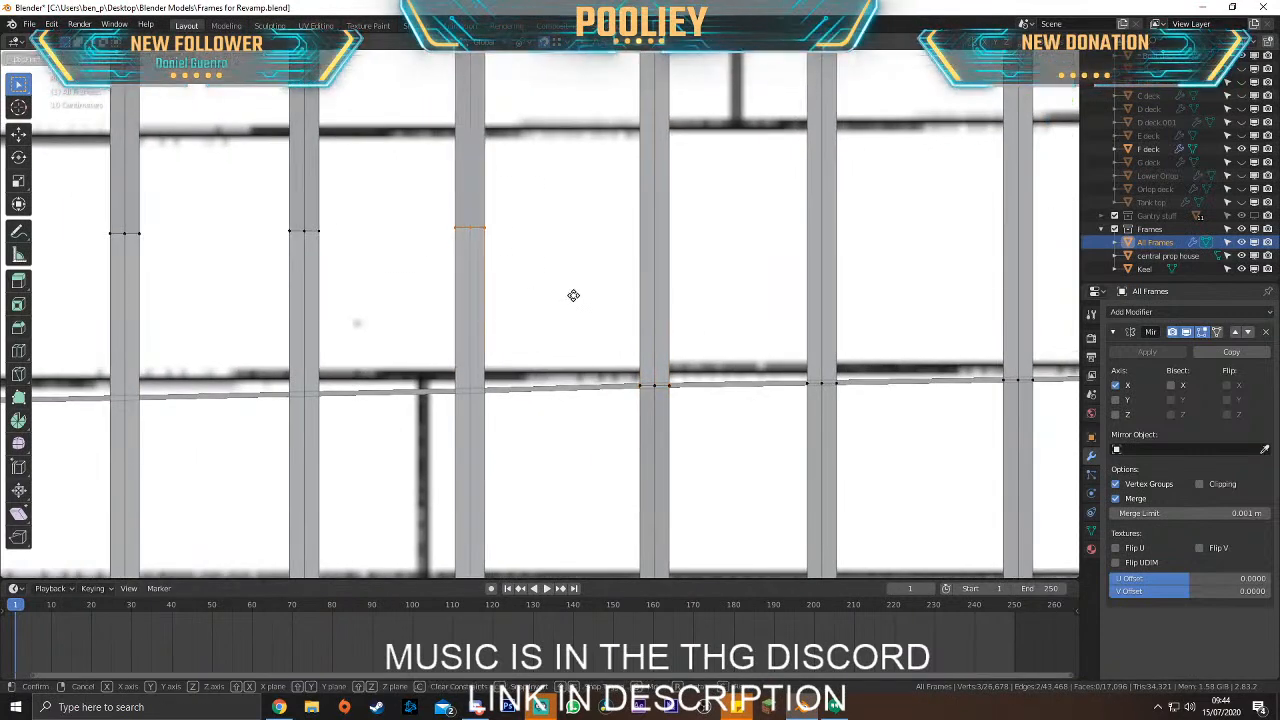
{"action": "key", "text": "g"}
{"action": "key", "text": "z"}
{"action": "left_click", "coordinate": [579, 438]}
{"action": "key", "text": "g"}
{"action": "key", "text": "x"}
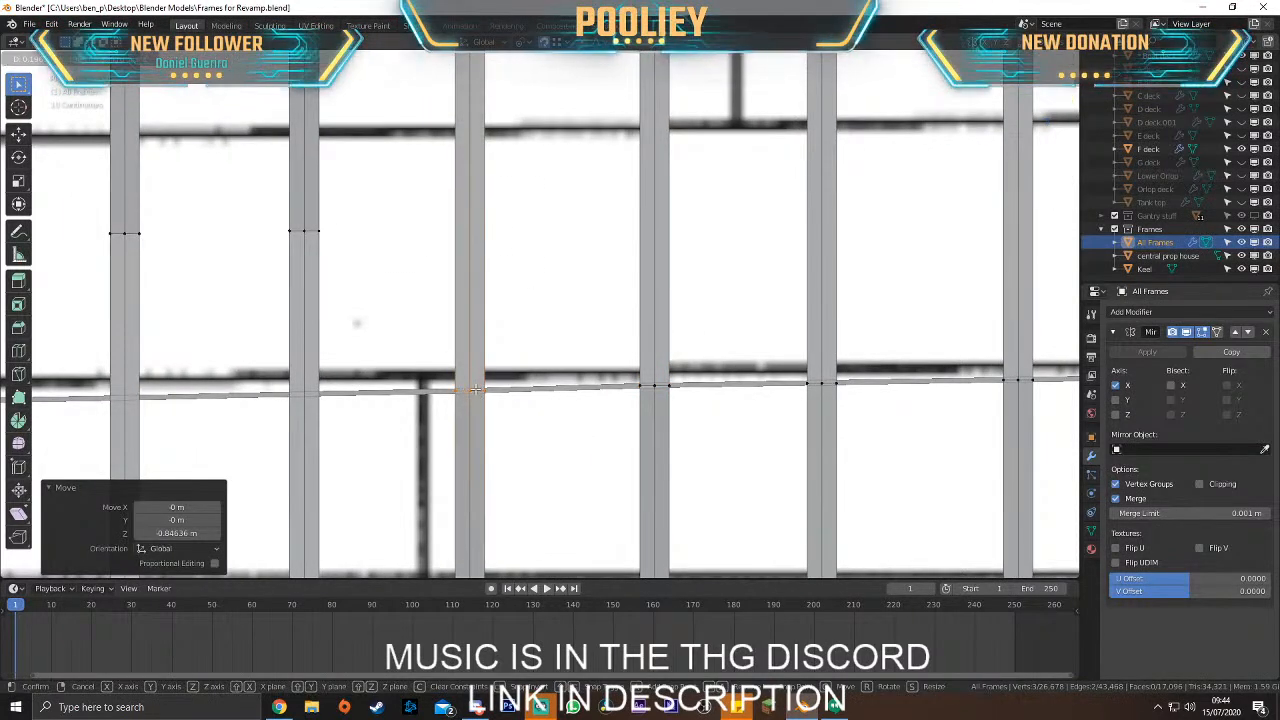
{"action": "left_click", "coordinate": [474, 389]}
Lower the 131st frame's vertices to the deck line and shift them along X to the deck's edge
{"action": "middle_click_drag", "start_coordinate": [365, 390], "coordinate": [542, 397], "text": "shift"}
{"action": "left_click_drag", "start_coordinate": [430, 197], "coordinate": [567, 264]}
{"action": "key", "text": "g"}
{"action": "key", "text": "z"}
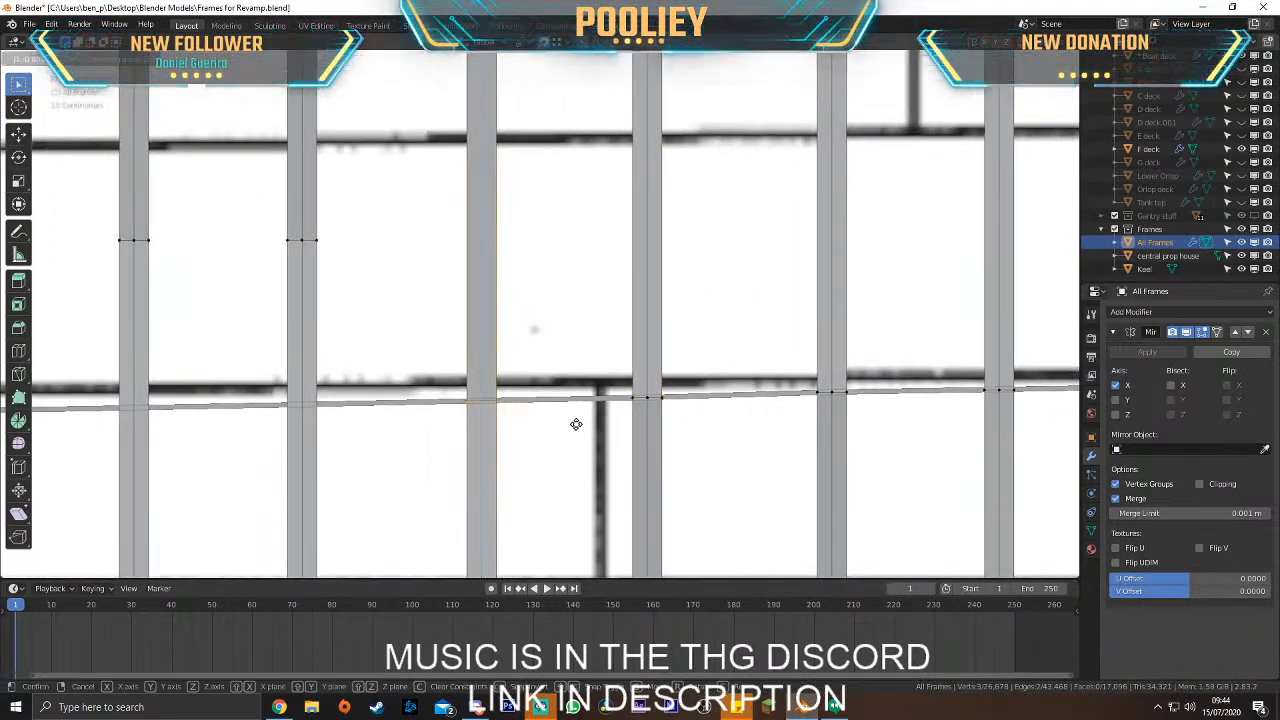
{"action": "left_click", "coordinate": [579, 427]}
{"action": "key", "text": "g"}
{"action": "key", "text": "x"}
{"action": "left_click", "coordinate": [489, 400]}
Switch from editing the frames to editing the F deck mesh, viewed from the side in wireframe shading
{"action": "middle_click_drag", "start_coordinate": [489, 400], "coordinate": [540, 372]}
{"action": "key", "text": "Tab"}
{"action": "left_click", "coordinate": [750, 295]}
{"action": "key", "text": "Tab"}
{"action": "key", "text": "KP_3"}
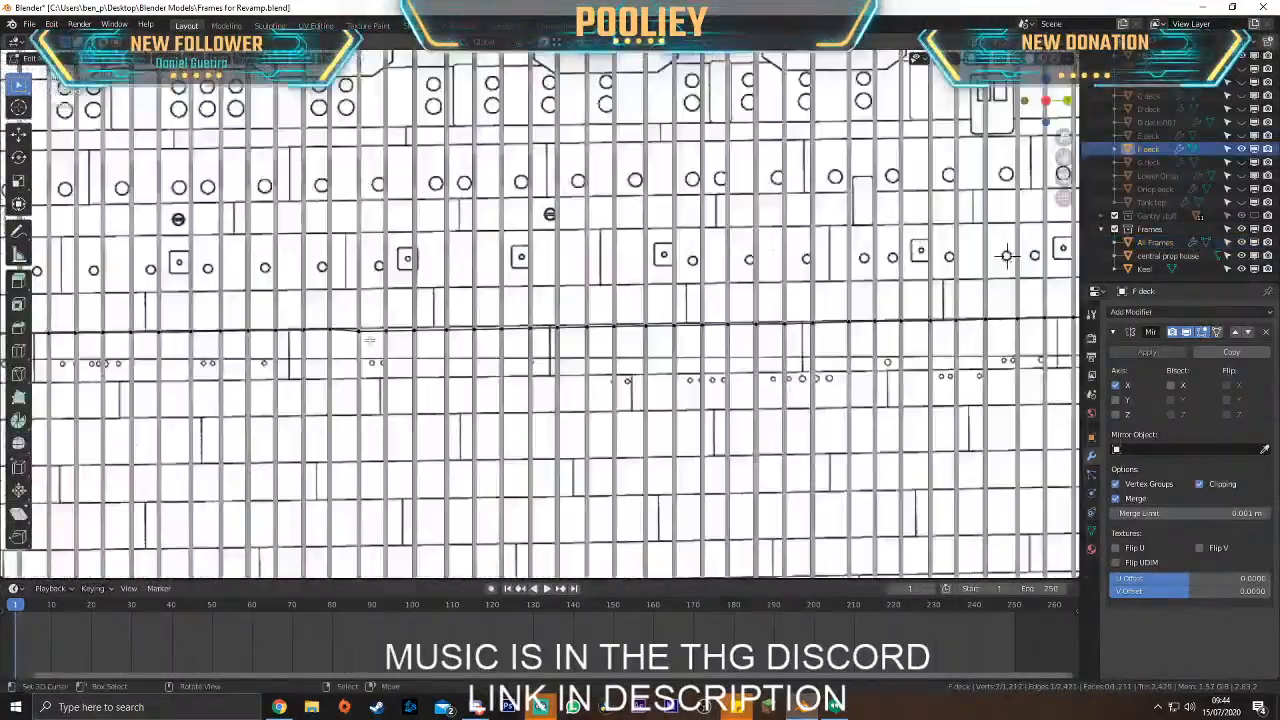
{"action": "scroll", "coordinate": [540, 320], "scroll_direction": "up", "scroll_amount": 4}
{"action": "left_click", "coordinate": [1016, 58]}
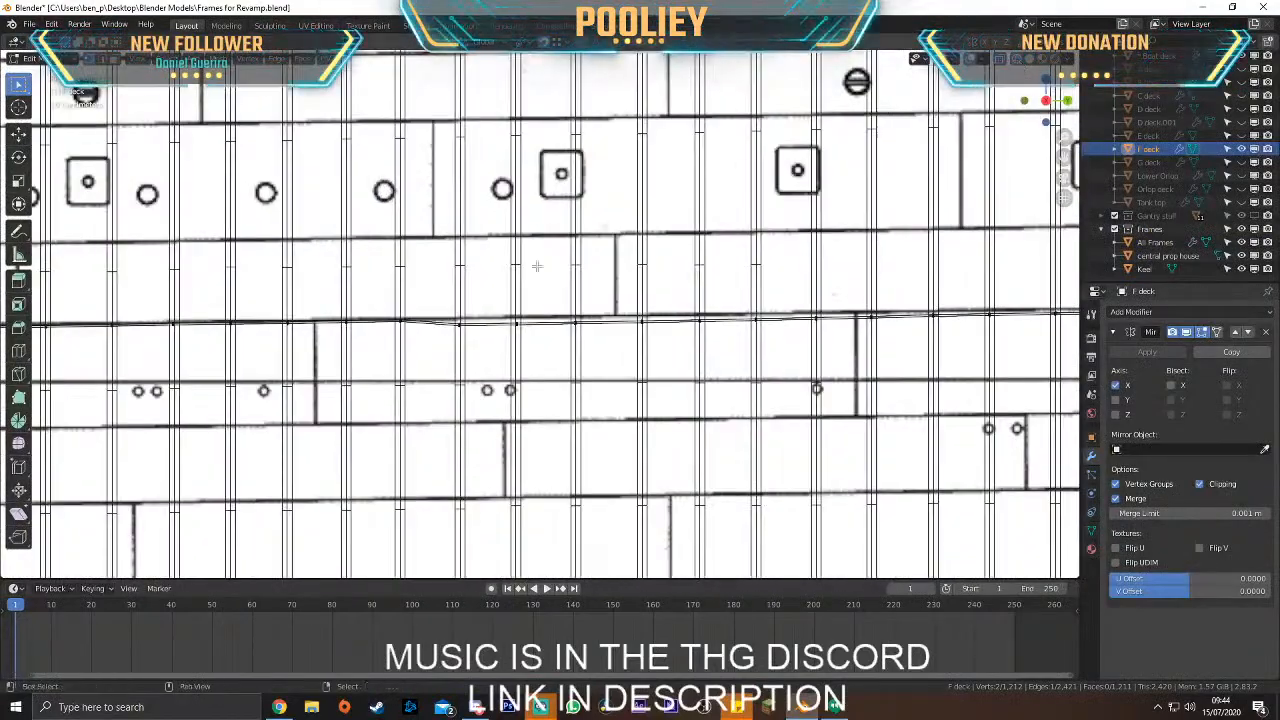
Rotate the uneven stretch of F deck vertices about 0.27° in the side view and lower it about 0.03 m to follow the blueprint line
{"action": "middle_click_drag", "start_coordinate": [400, 330], "coordinate": [557, 326], "text": "shift"}
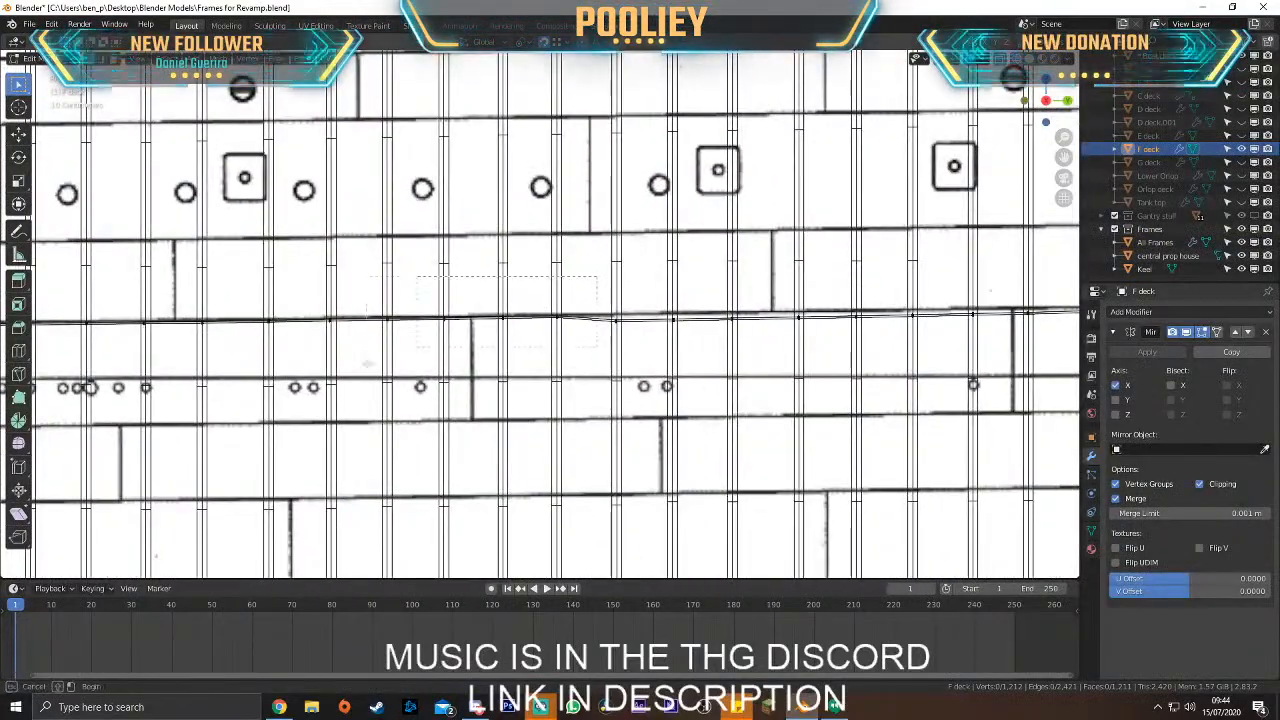
{"action": "scroll", "coordinate": [598, 382], "scroll_direction": "down", "scroll_amount": 5}
{"action": "middle_click_drag", "start_coordinate": [358, 371], "coordinate": [858, 392], "text": "shift"}
{"action": "middle_click_drag", "start_coordinate": [990, 394], "coordinate": [439, 355], "text": "shift"}
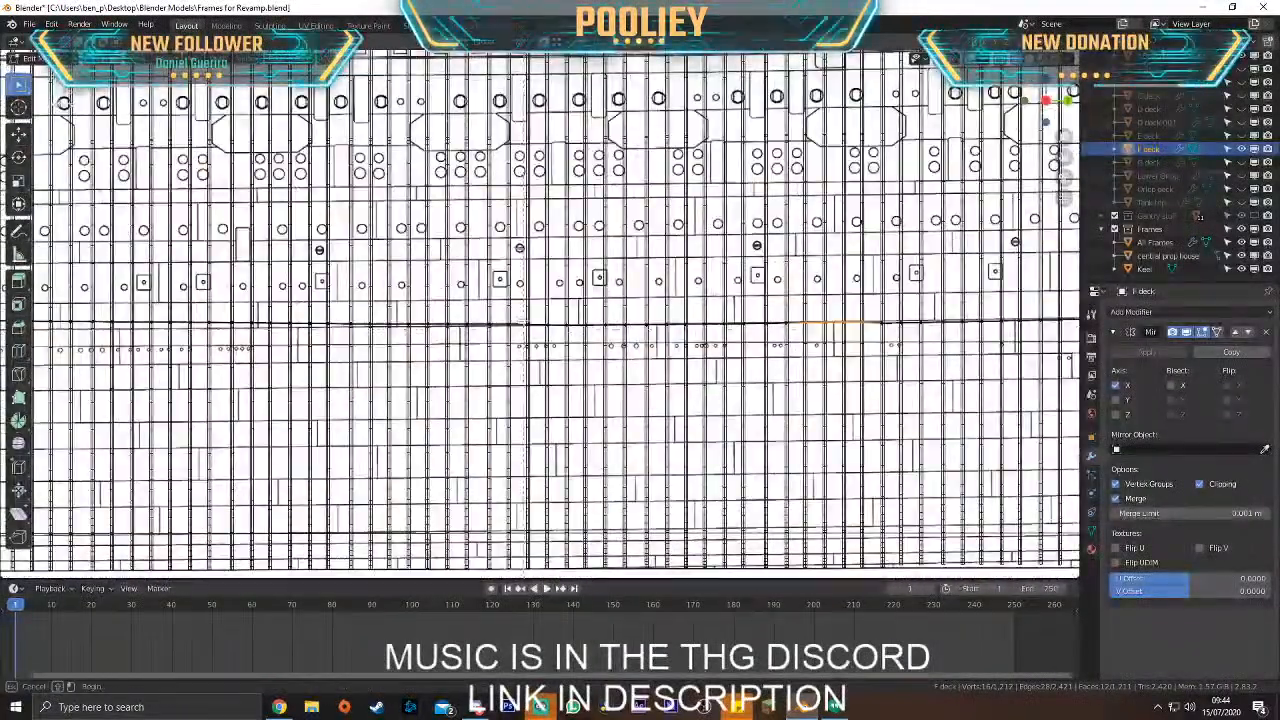
{"action": "scroll", "coordinate": [651, 390], "scroll_direction": "up", "scroll_amount": 4}
{"action": "key", "text": "r"}
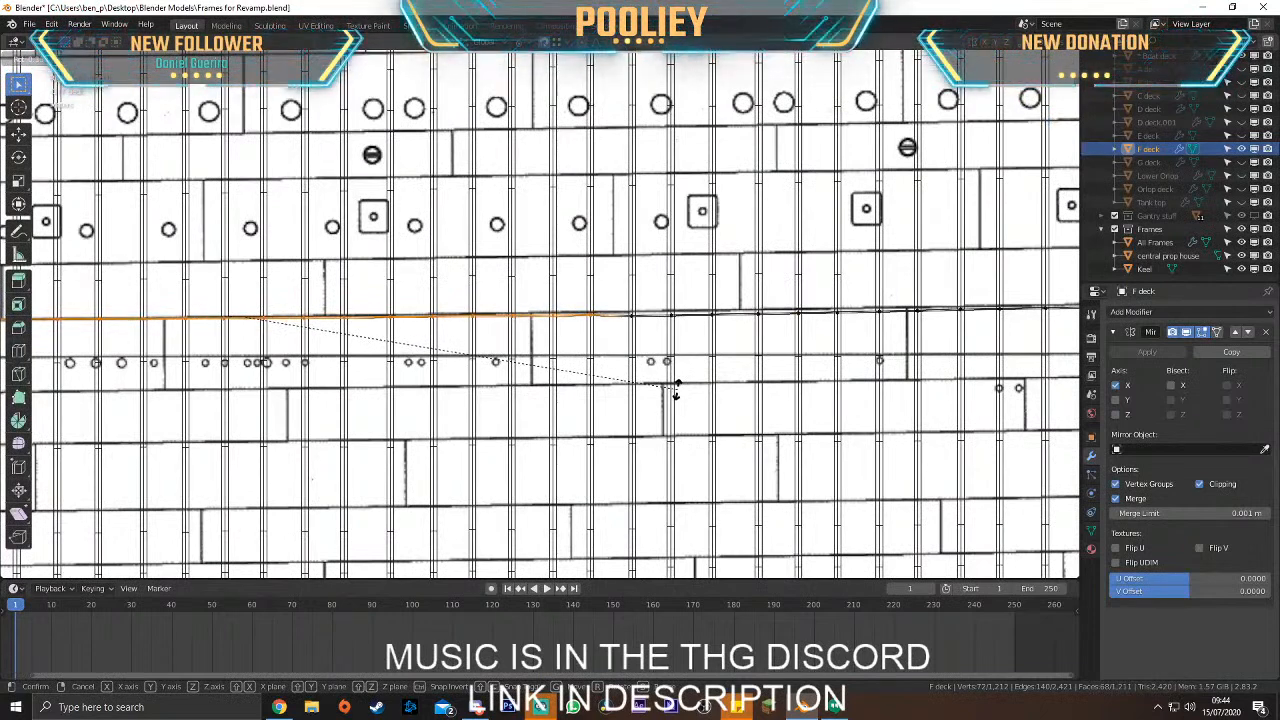
{"action": "left_click", "coordinate": [678, 391]}
{"action": "key", "text": "g"}
{"action": "key", "text": "z"}
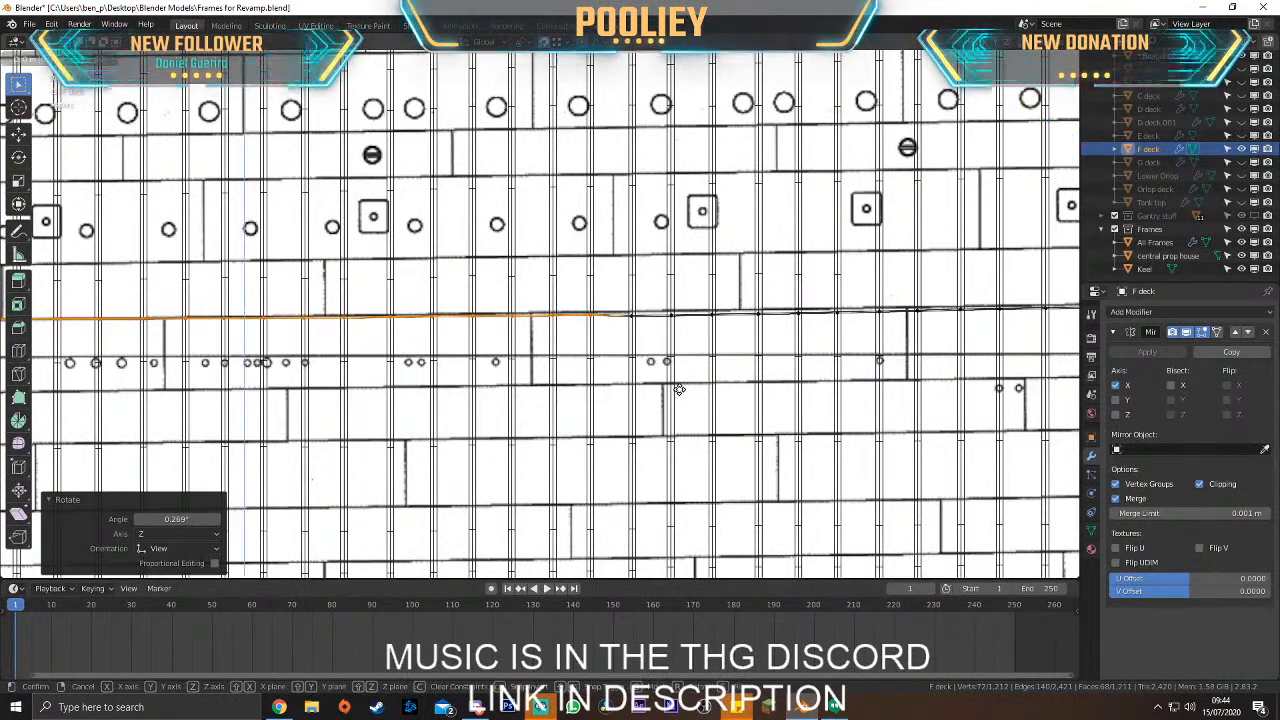
{"action": "left_click", "coordinate": [680, 391]}
Smooth the end of the adjusted F deck stretch by lowering one vertex group about 0.004 m and raising the next about 0.008 m
{"action": "scroll", "coordinate": [552, 398], "scroll_direction": "up", "scroll_amount": 5}
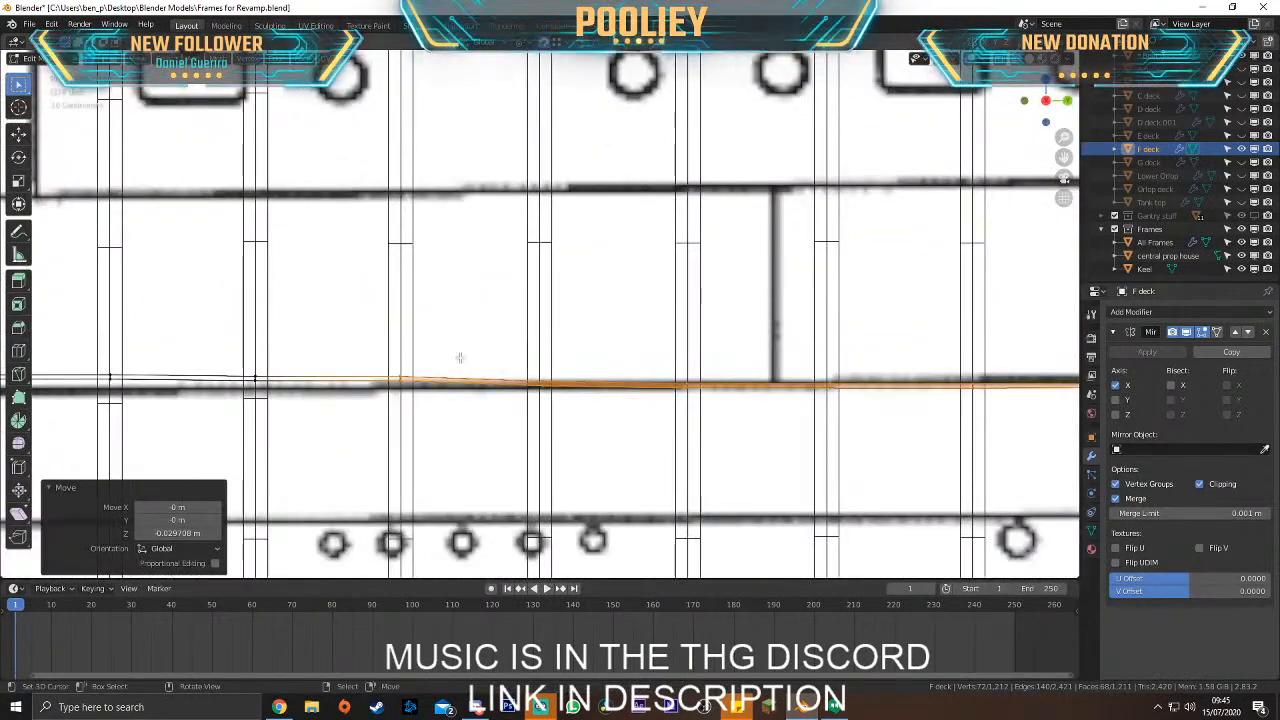
{"action": "key", "text": "g"}
{"action": "key", "text": "z"}
{"action": "left_click", "coordinate": [270, 423]}
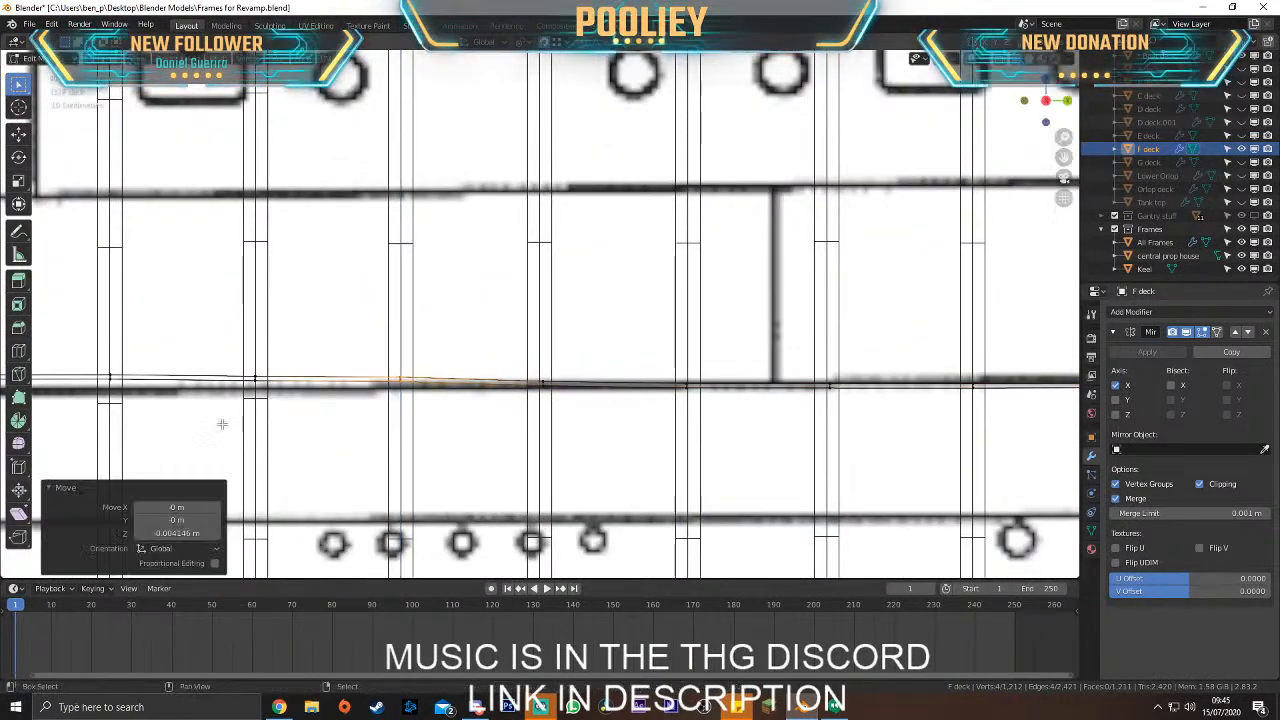
{"action": "middle_click_drag", "start_coordinate": [163, 384], "coordinate": [440, 385], "text": "shift"}
{"action": "key", "text": "g"}
{"action": "key", "text": "z"}
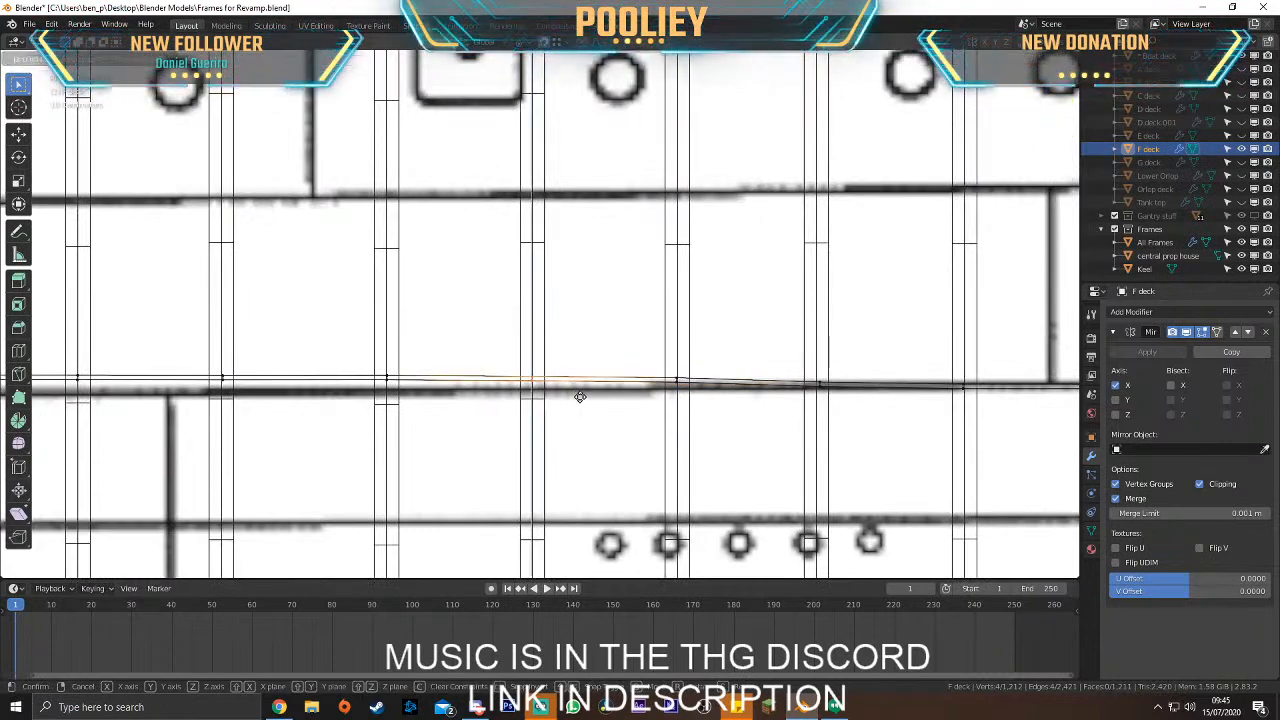
{"action": "left_click", "coordinate": [580, 396]}
Switch back from the F deck to editing the All Frames mesh in solid shading
{"action": "scroll", "coordinate": [580, 396], "scroll_direction": "down", "scroll_amount": 5}
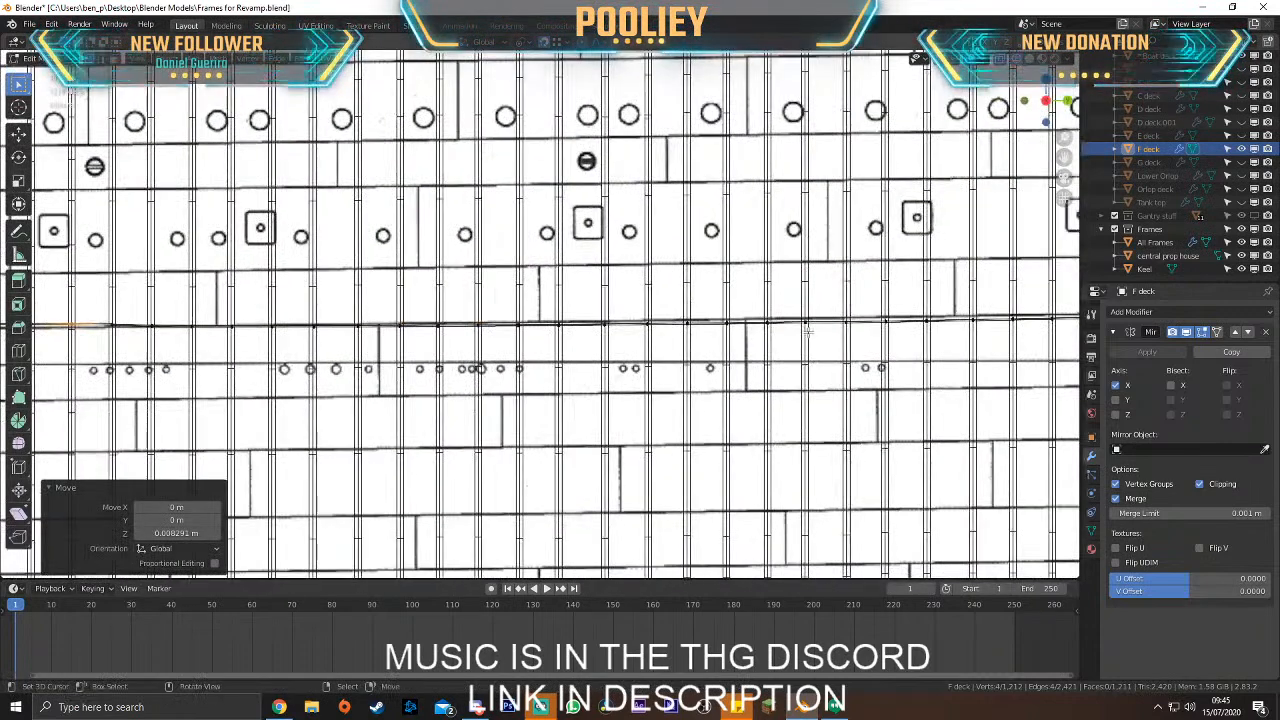
{"action": "key", "text": "Tab"}
{"action": "right_click", "coordinate": [774, 281]}
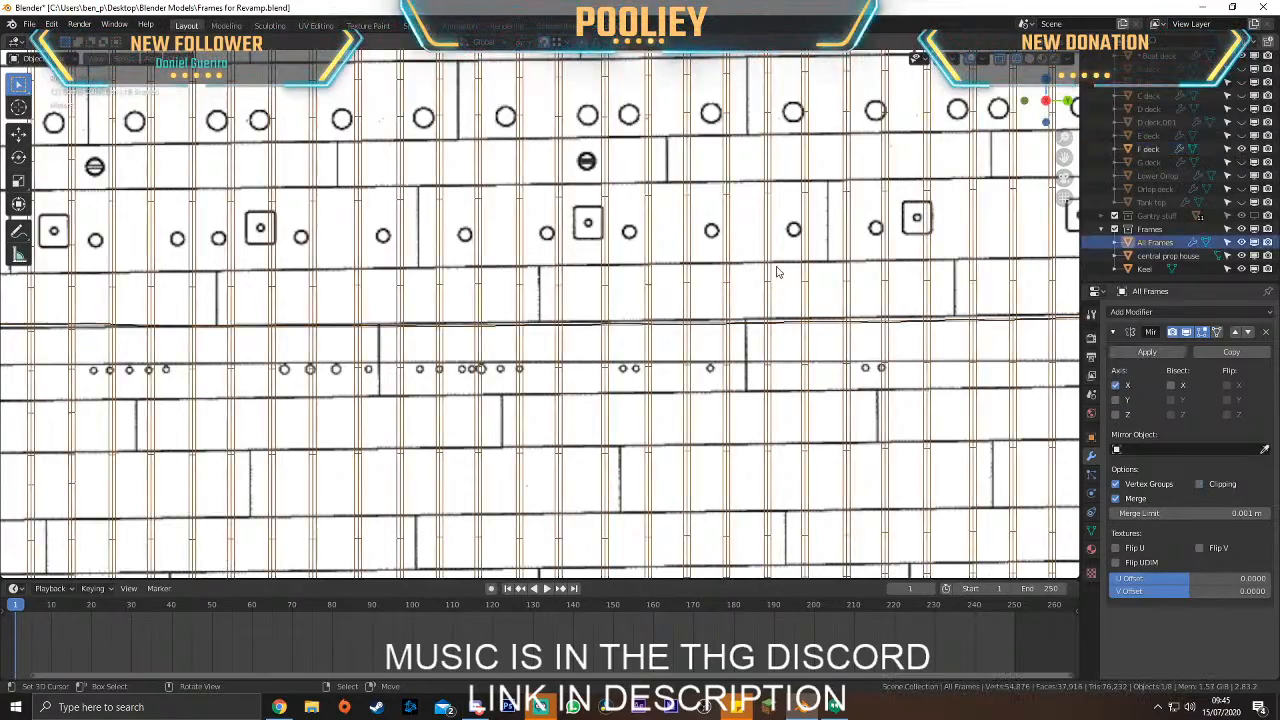
{"action": "key", "text": "Tab"}
{"action": "middle_click_drag", "start_coordinate": [909, 200], "coordinate": [624, 187], "text": "shift"}
{"action": "middle_click_drag", "start_coordinate": [643, 275], "coordinate": [431, 334], "text": "shift"}
{"action": "scroll", "coordinate": [330, 281], "scroll_direction": "up", "scroll_amount": 5}
Lower the 132nd frame's vertices to the deck line and shift them about 0.22 m along X to the deck's edge
{"action": "right_click", "coordinate": [291, 217], "text": "shift"}
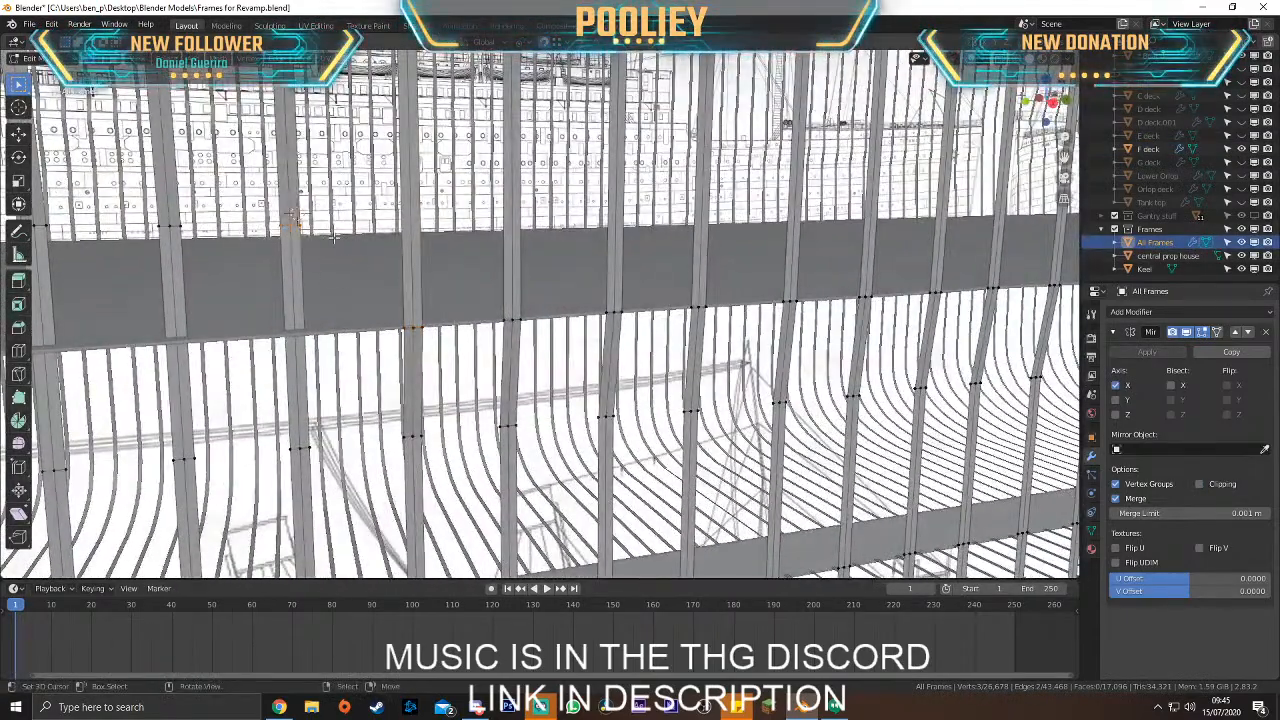
{"action": "key", "text": "KP_3"}
{"action": "key", "text": "KP_Decimal"}
{"action": "scroll", "coordinate": [334, 237], "scroll_direction": "down", "scroll_amount": 13}
{"action": "middle_click_drag", "start_coordinate": [577, 442], "coordinate": [537, 323], "text": "shift"}
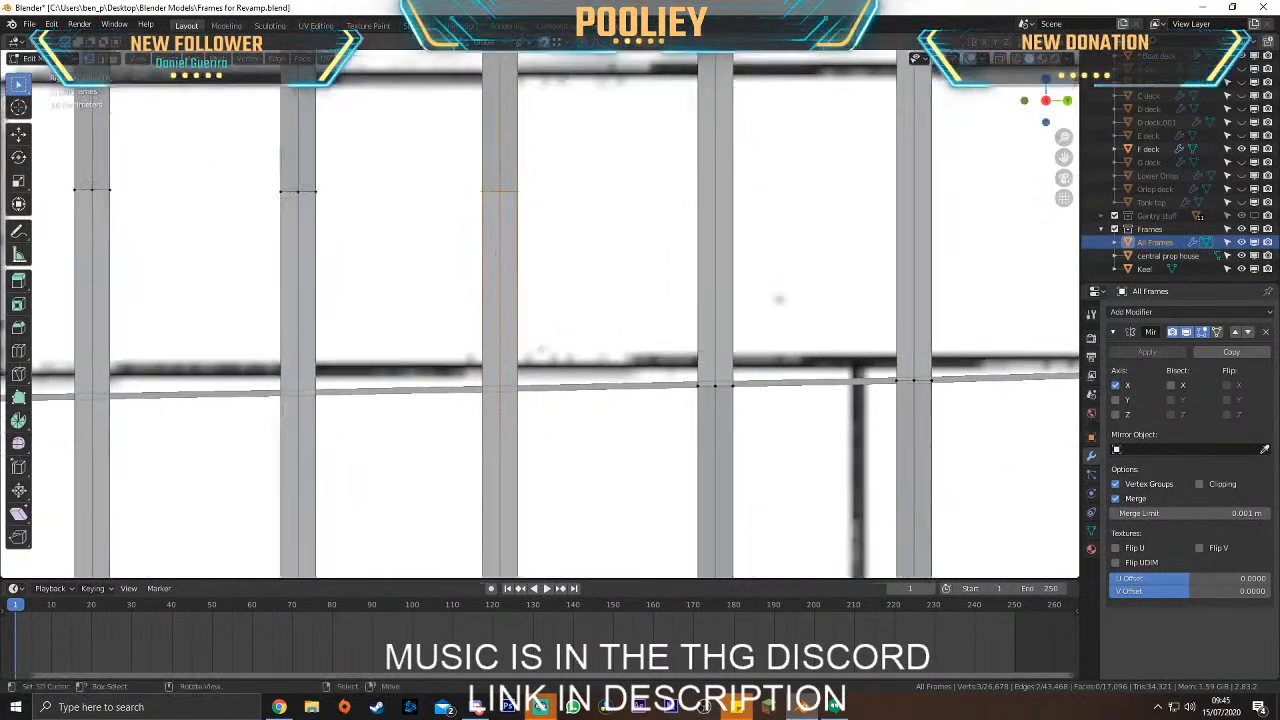
{"action": "key", "text": "g"}
{"action": "key", "text": "z"}
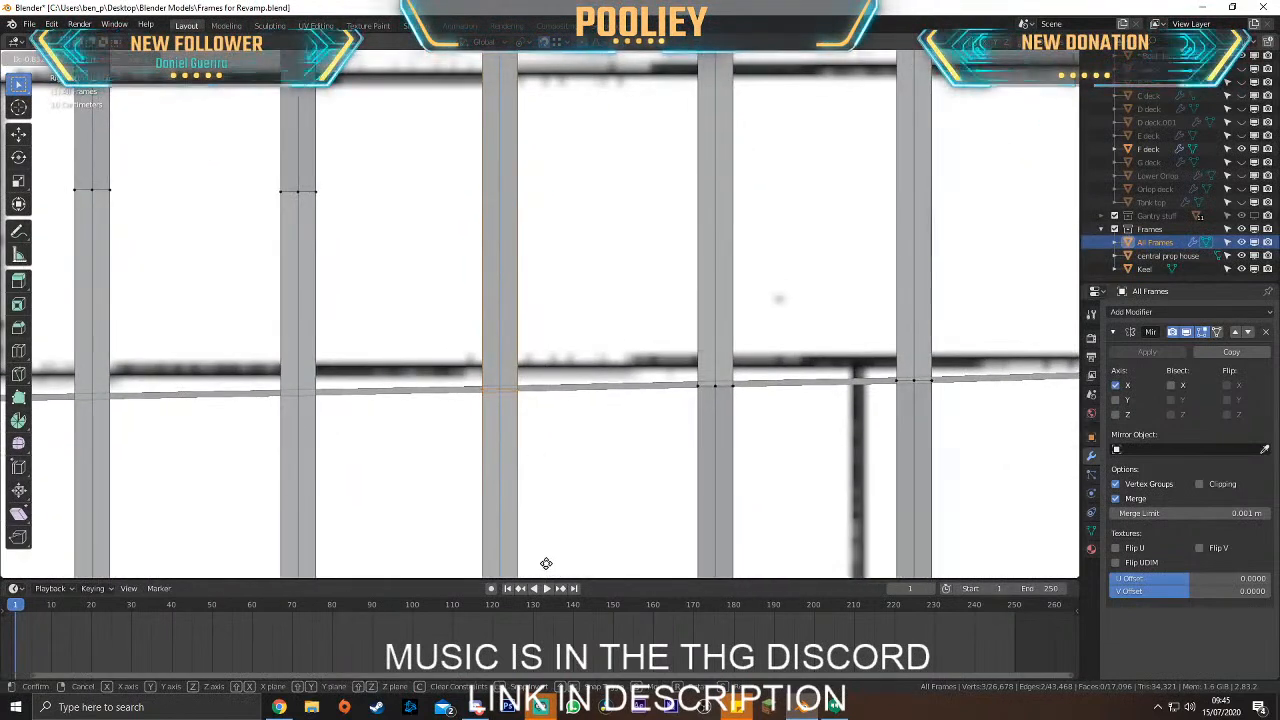
{"action": "left_click", "coordinate": [546, 563]}
{"action": "key", "text": "g"}
{"action": "key", "text": "x"}
{"action": "left_click", "coordinate": [501, 388]}
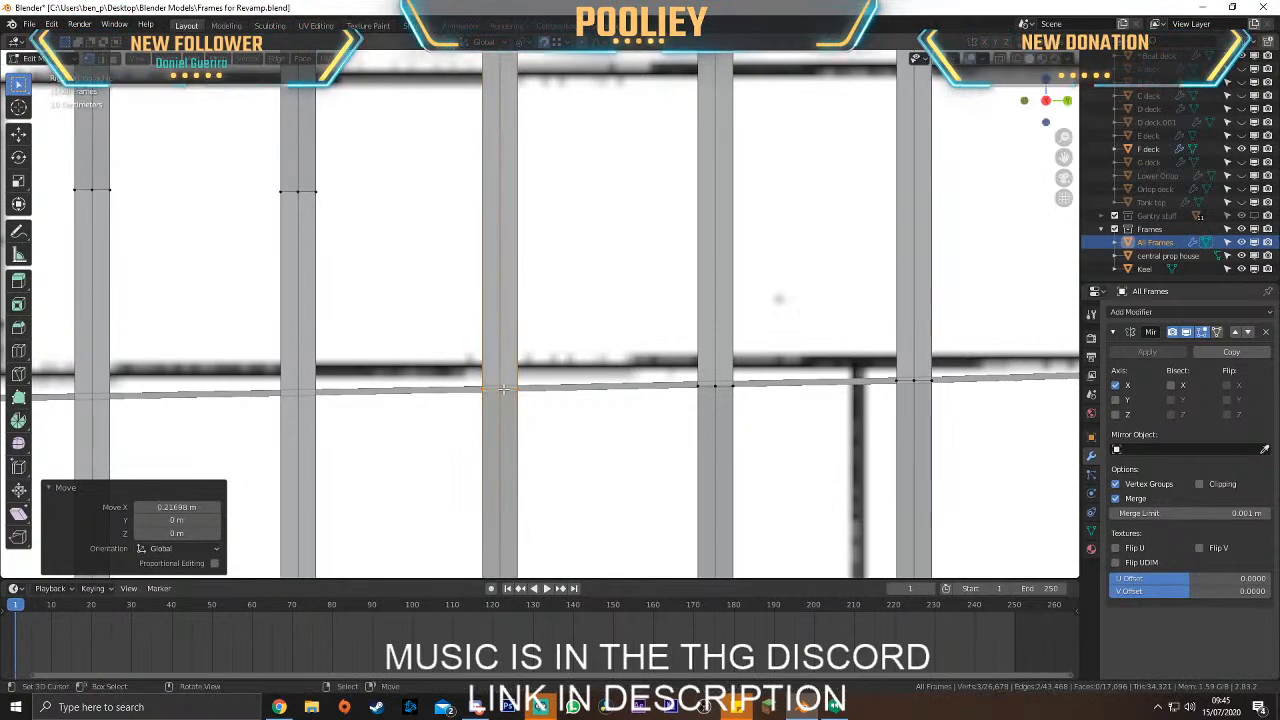
Lower the 133rd frame's vertices about 0.87 m to the deck line and shift them along X to the deck's edge
{"action": "scroll", "coordinate": [477, 398], "scroll_direction": "down", "scroll_amount": 1}
{"action": "middle_click_drag", "start_coordinate": [477, 398], "coordinate": [651, 363], "text": "shift"}
{"action": "left_click_drag", "start_coordinate": [460, 157], "coordinate": [580, 201]}
{"action": "key", "text": "g"}
{"action": "key", "text": "z"}
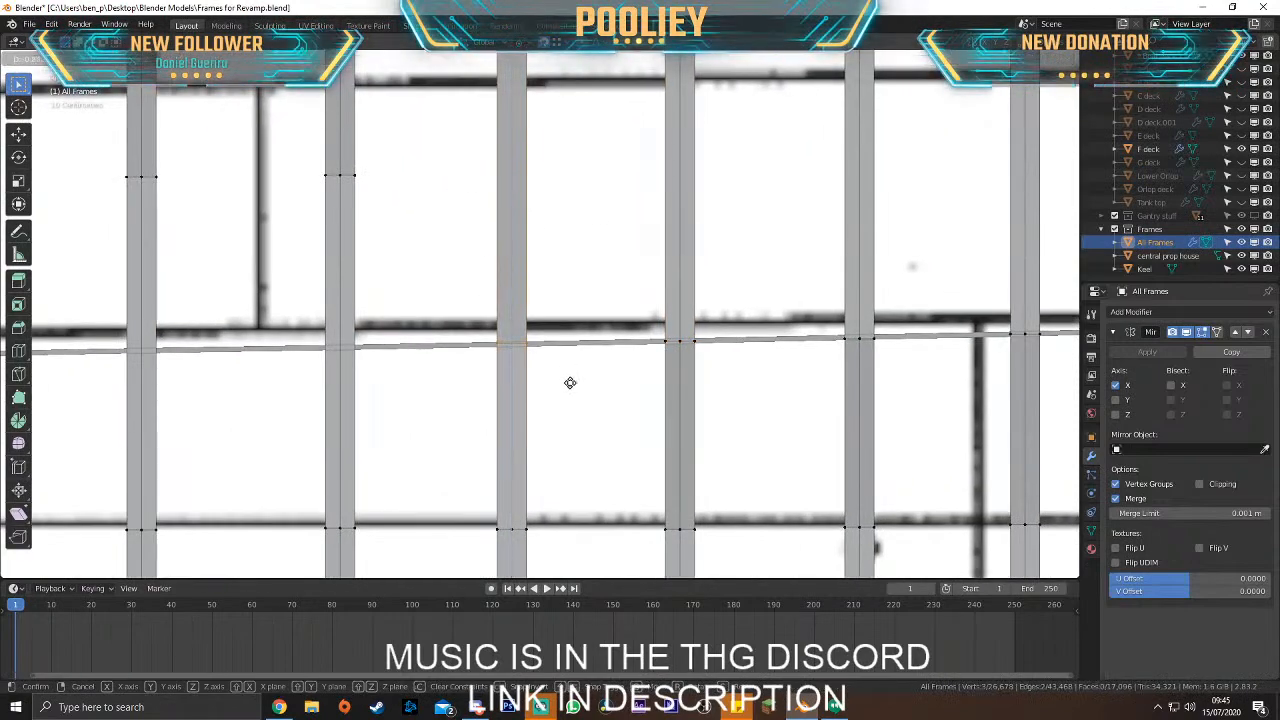
{"action": "left_click", "coordinate": [578, 373]}
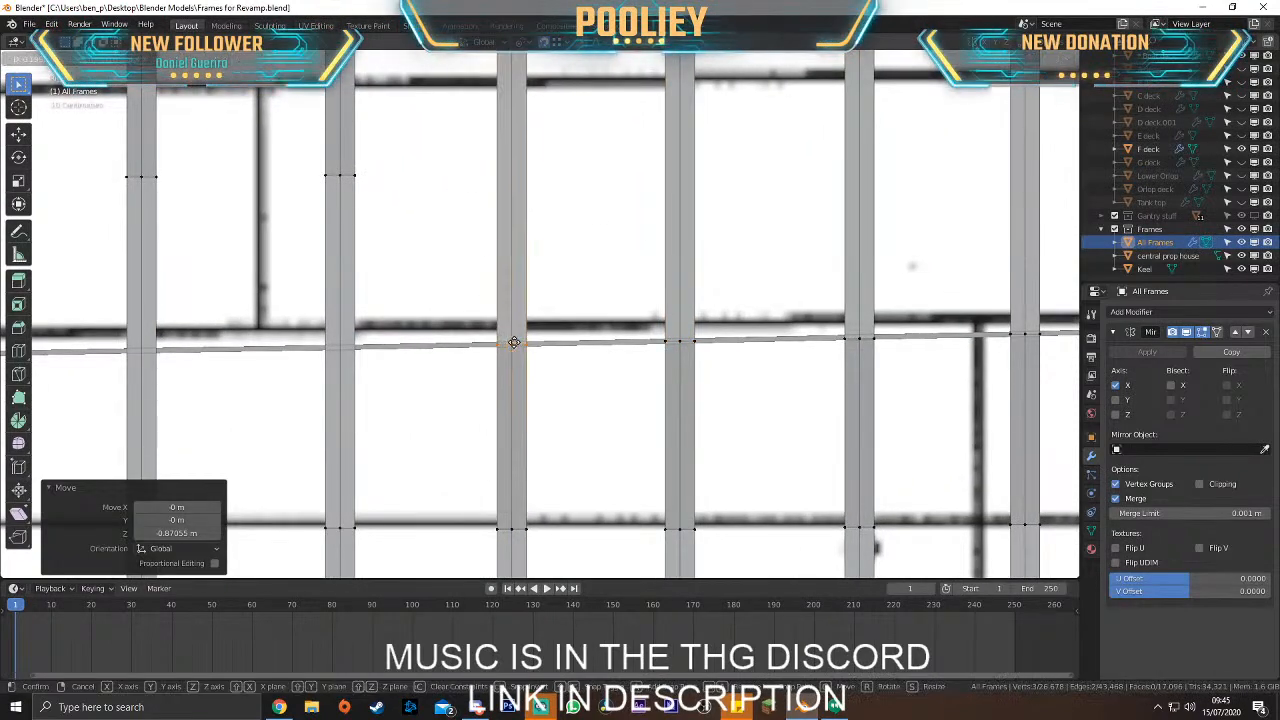
Lower the 134th frame's vertices to the deck line and shift them about 0.21 m along X to the deck's edge
{"action": "middle_click_drag", "start_coordinate": [359, 200], "coordinate": [455, 210], "text": "shift"}
{"action": "left_click_drag", "start_coordinate": [405, 166], "coordinate": [497, 228]}
{"action": "key", "text": "g"}
{"action": "key", "text": "z"}
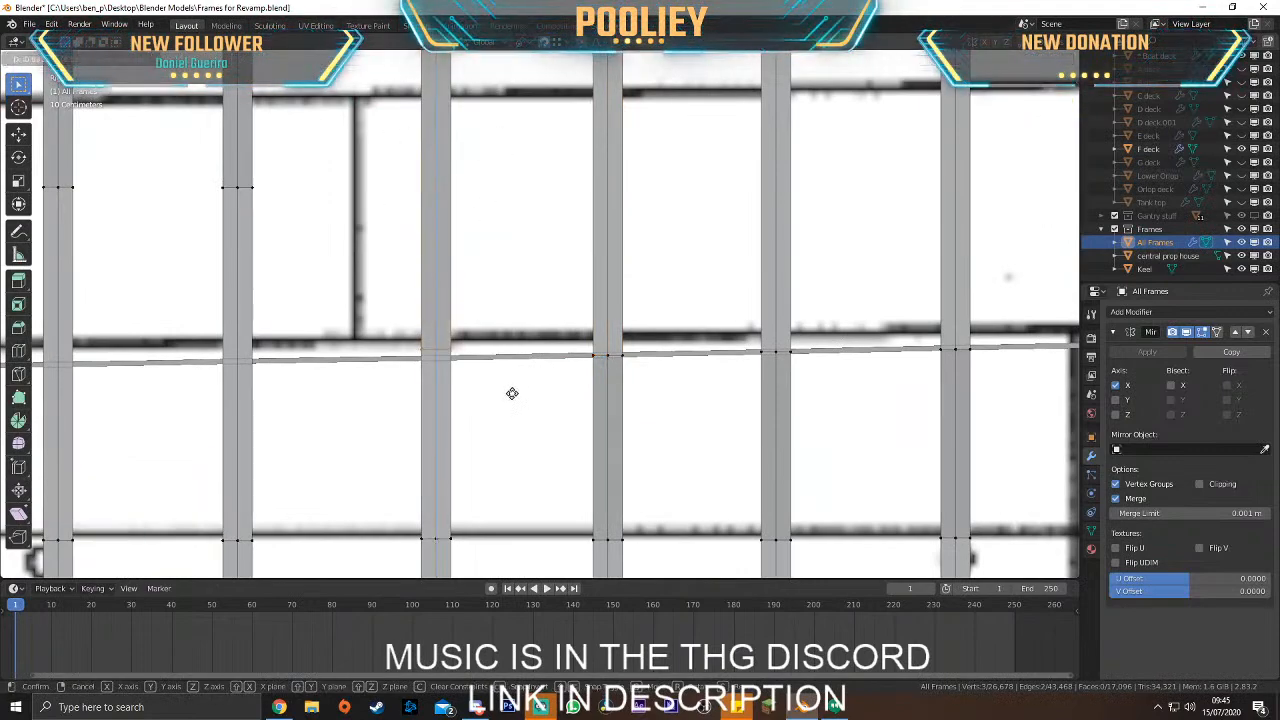
{"action": "left_click", "coordinate": [516, 400]}
{"action": "key", "text": "g"}
{"action": "key", "text": "x"}
{"action": "left_click", "coordinate": [440, 362]}
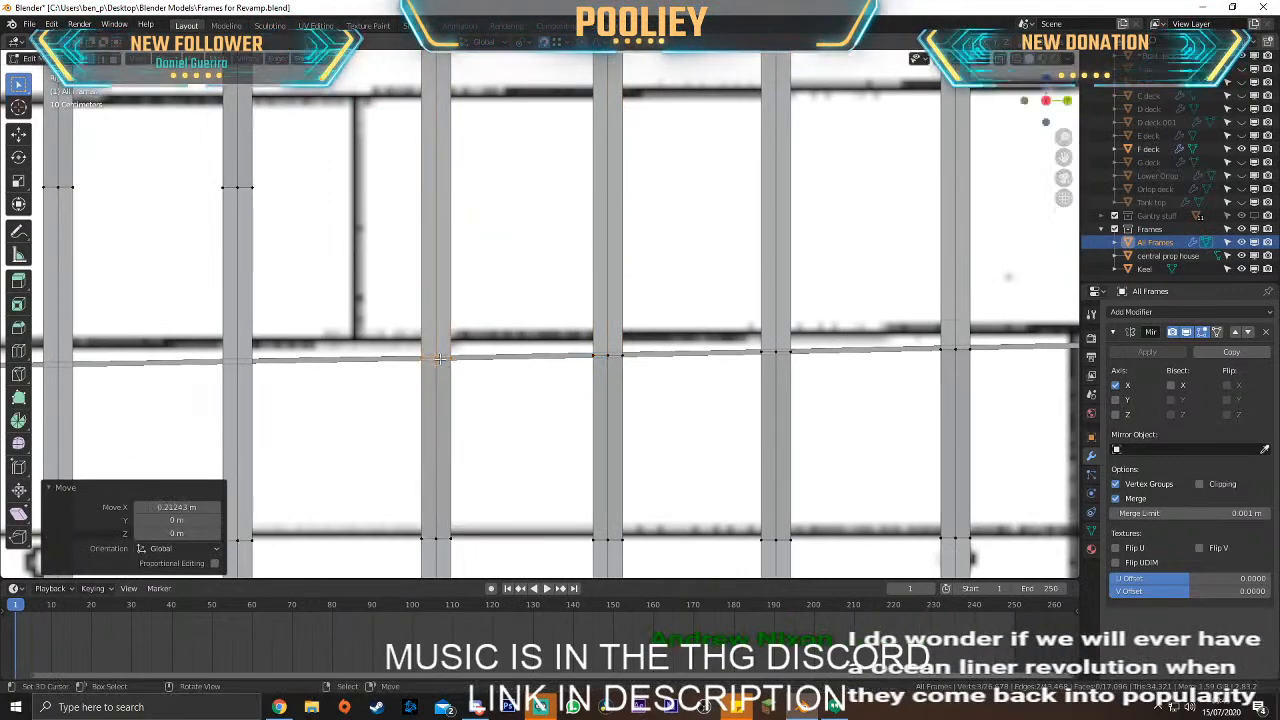
Lower the 135th frame's vertices to the deck line and shift them about 0.22 m along X to the deck's edge
{"action": "middle_click_drag", "start_coordinate": [363, 362], "coordinate": [596, 362], "text": "shift"}
{"action": "left_click_drag", "start_coordinate": [407, 168], "coordinate": [529, 213]}
{"action": "key", "text": "g"}
{"action": "key", "text": "z"}
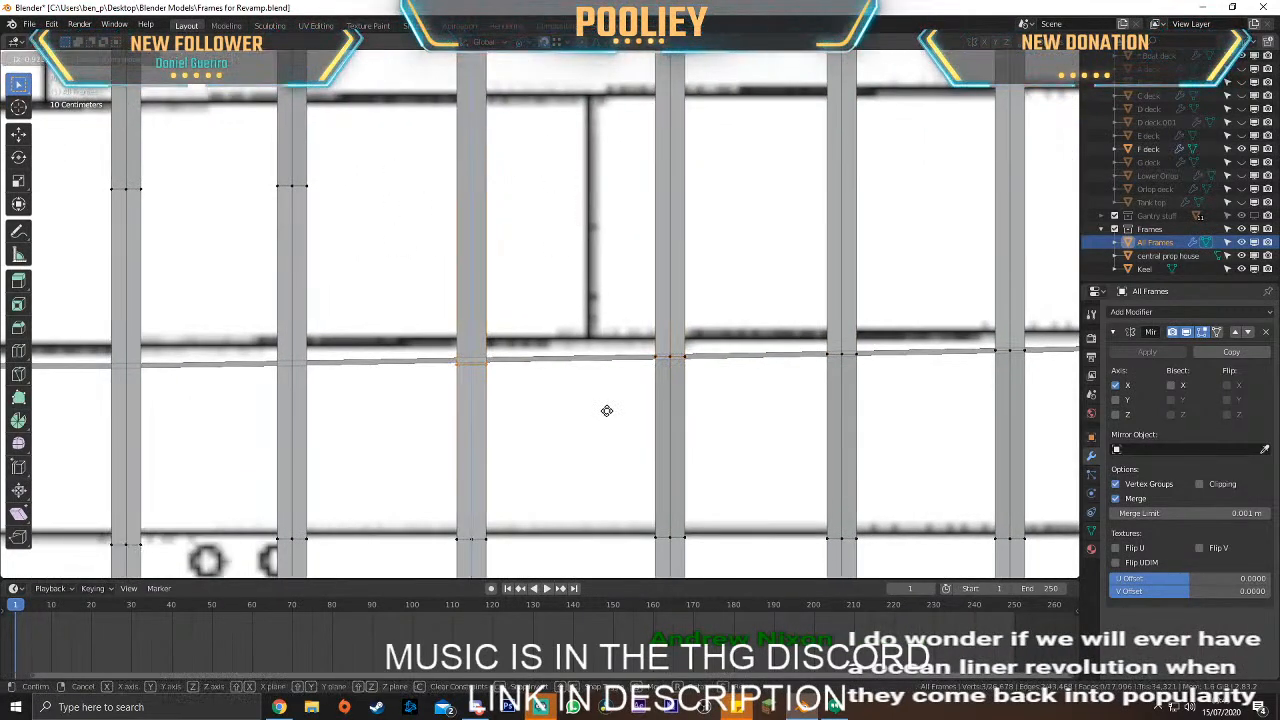
{"action": "left_click", "coordinate": [613, 406]}
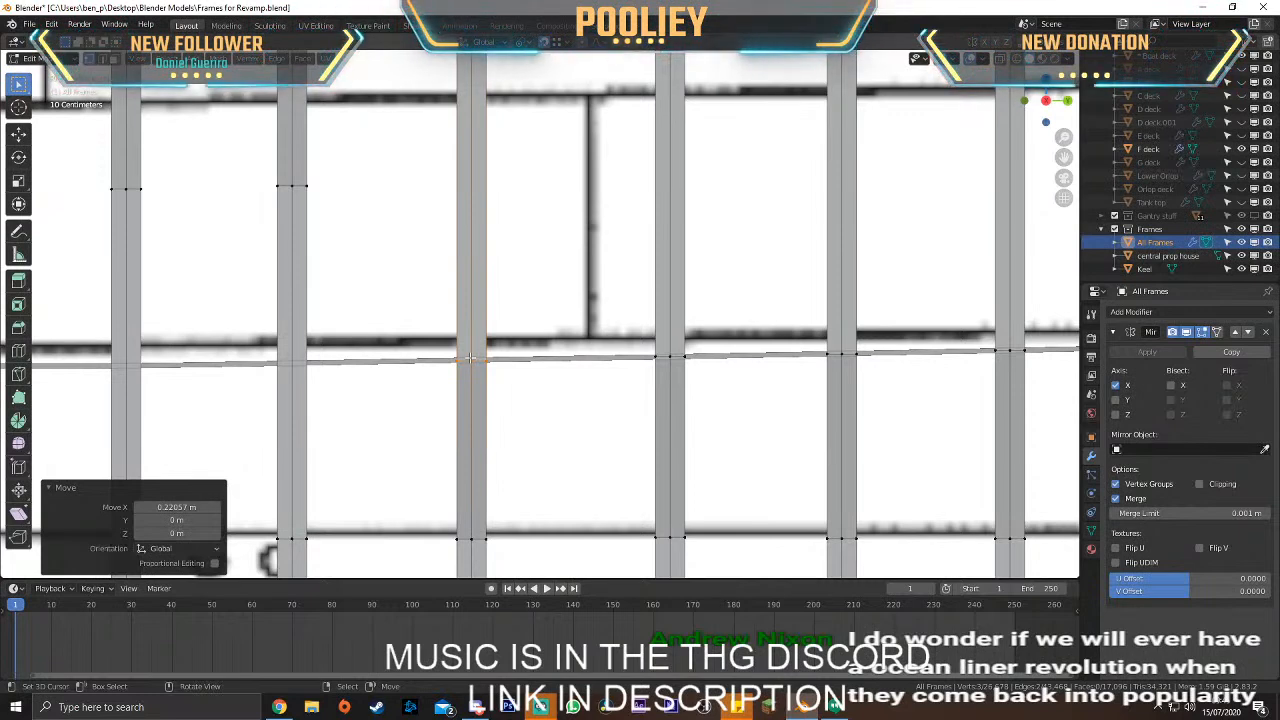
Lower the 136th frame's vertices about 0.92 m to the deck line and shift them about 0.21 m along X to the deck's edge
{"action": "scroll", "coordinate": [392, 399], "scroll_direction": "down", "scroll_amount": 1}
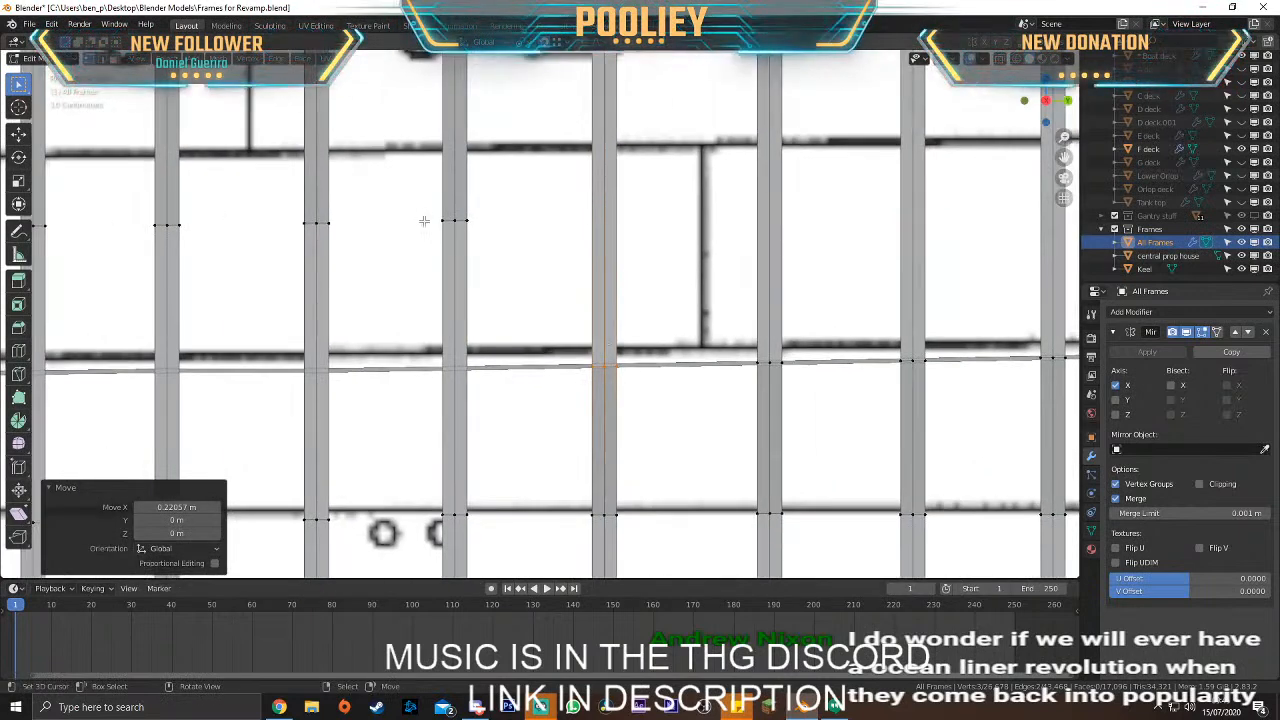
{"action": "key", "text": "g"}
{"action": "left_click", "coordinate": [517, 408]}
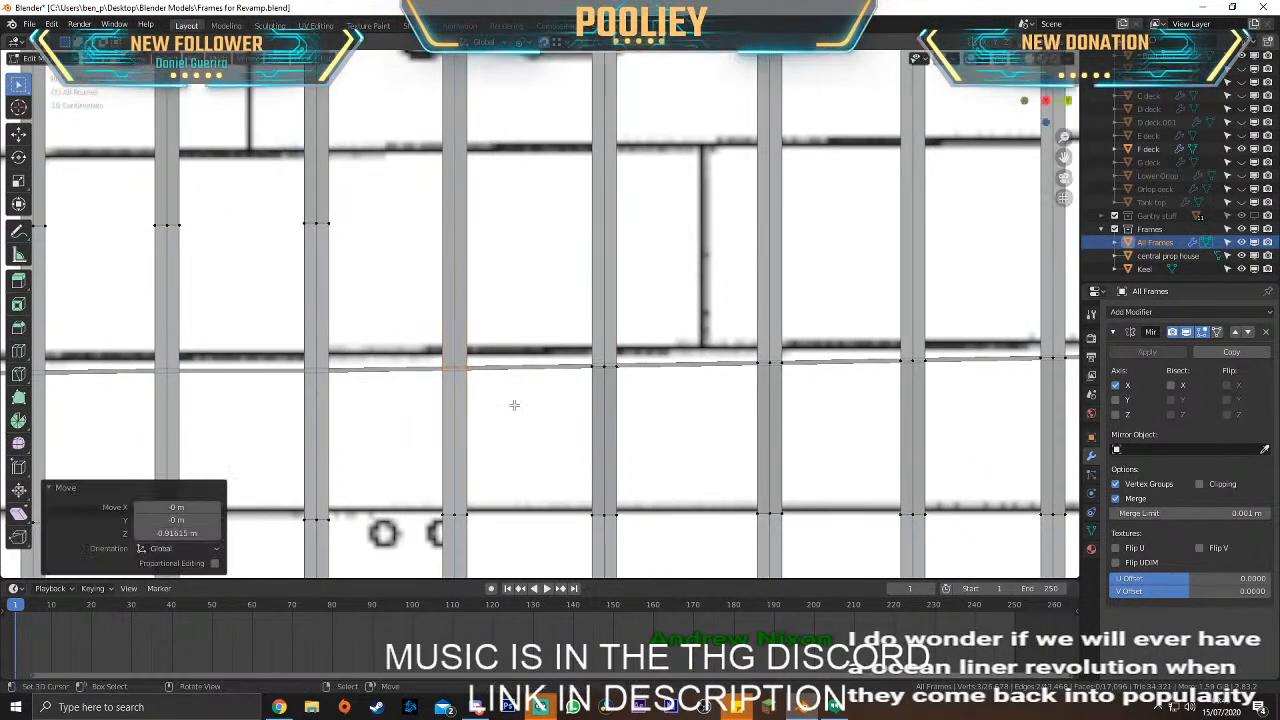
{"action": "left_click", "coordinate": [459, 367]}
Lower the 137th frame's vertices to the deck line and shift them about 0.19 m along X to the deck's edge
{"action": "scroll", "coordinate": [459, 367], "scroll_direction": "down", "scroll_amount": 1}
{"action": "scroll", "coordinate": [620, 278], "scroll_direction": "up", "scroll_amount": 3}
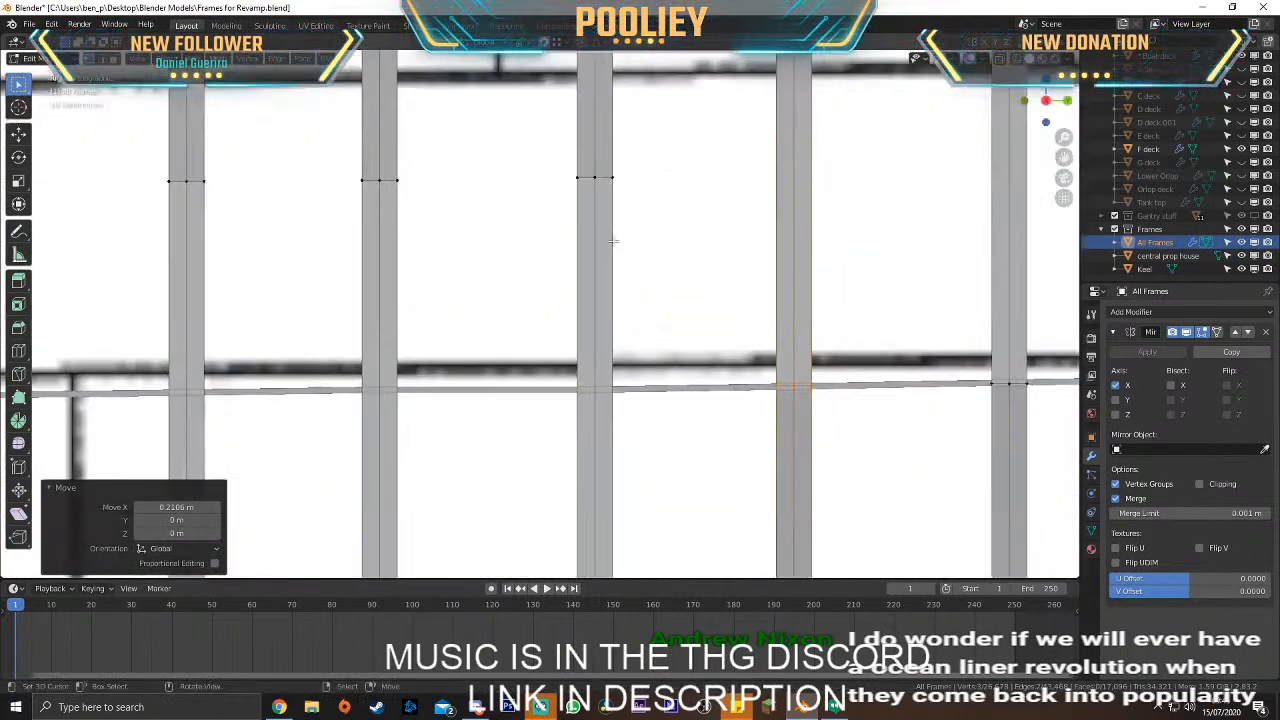
{"action": "key", "text": "g"}
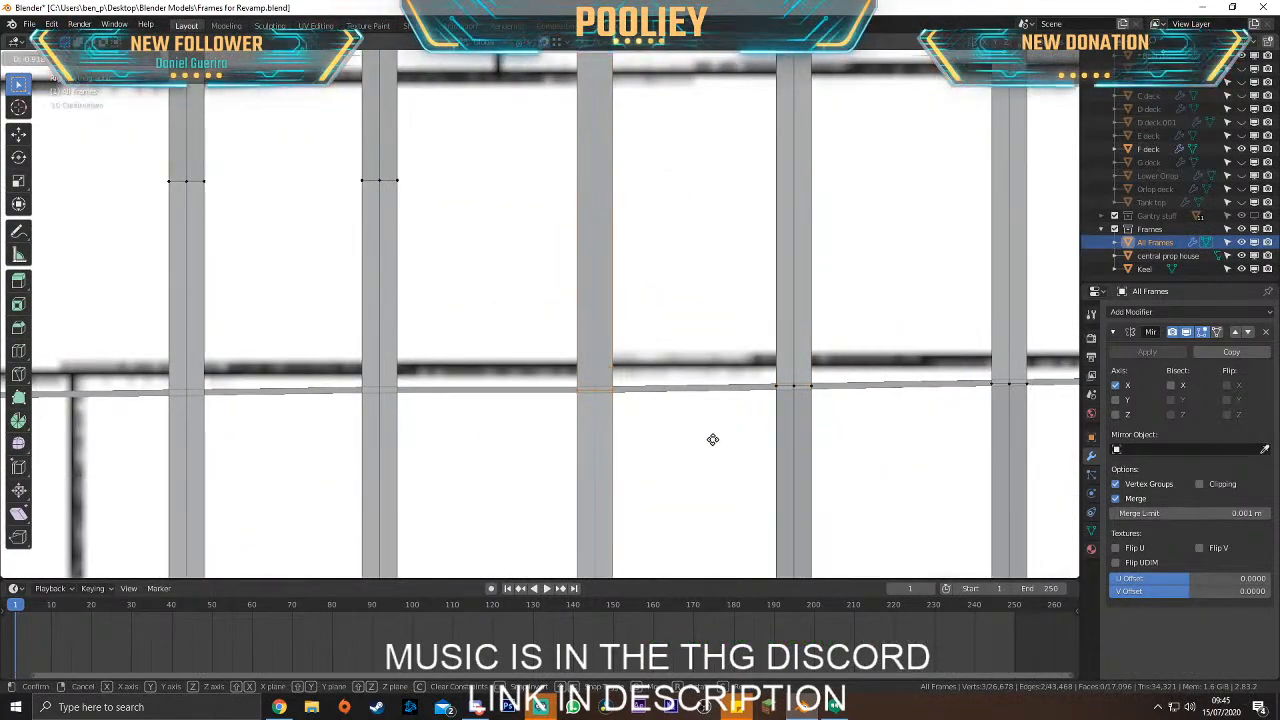
{"action": "left_click", "coordinate": [711, 440]}
{"action": "key", "text": "g"}
{"action": "left_click", "coordinate": [595, 389]}
Lower the 138th frame's vertices to the deck line and shift them about 0.20 m along X to the deck's edge
{"action": "scroll", "coordinate": [595, 389], "scroll_direction": "down", "scroll_amount": 2}
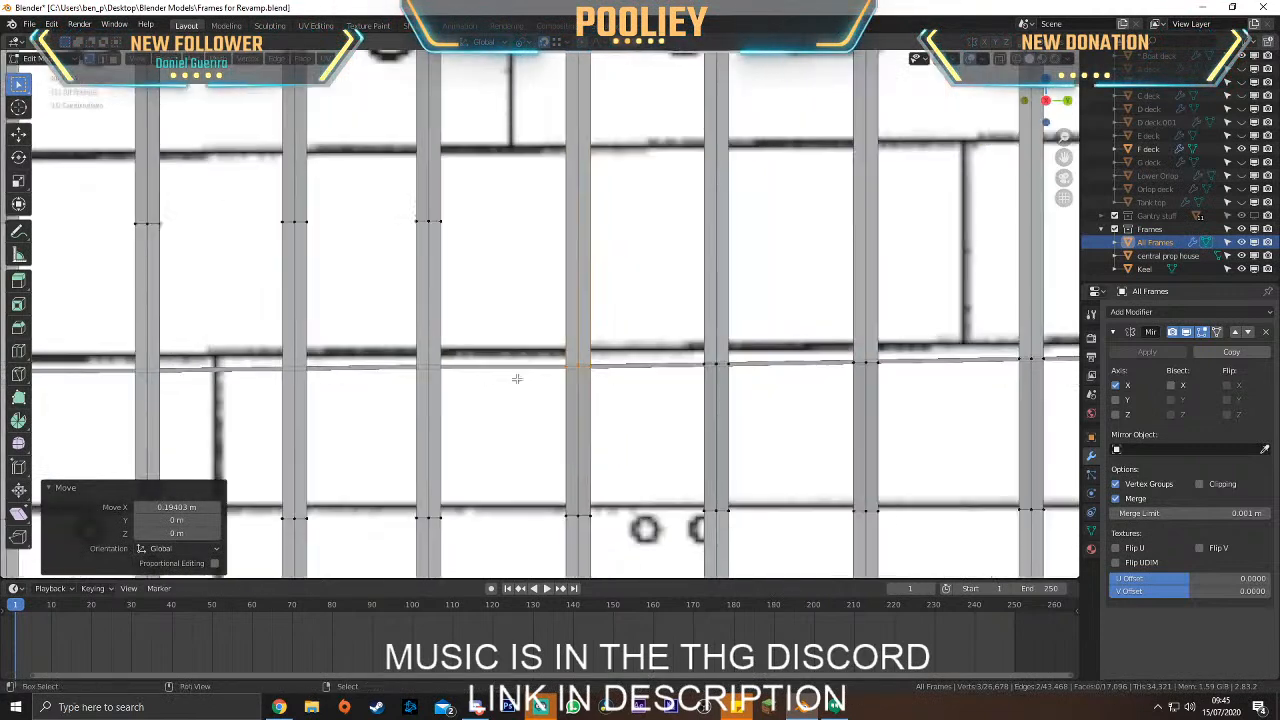
{"action": "middle_click_drag", "start_coordinate": [390, 216], "coordinate": [486, 234], "text": "shift"}
{"action": "left_click_drag", "start_coordinate": [488, 228], "coordinate": [566, 250]}
{"action": "key", "text": "g"}
{"action": "key", "text": "z"}
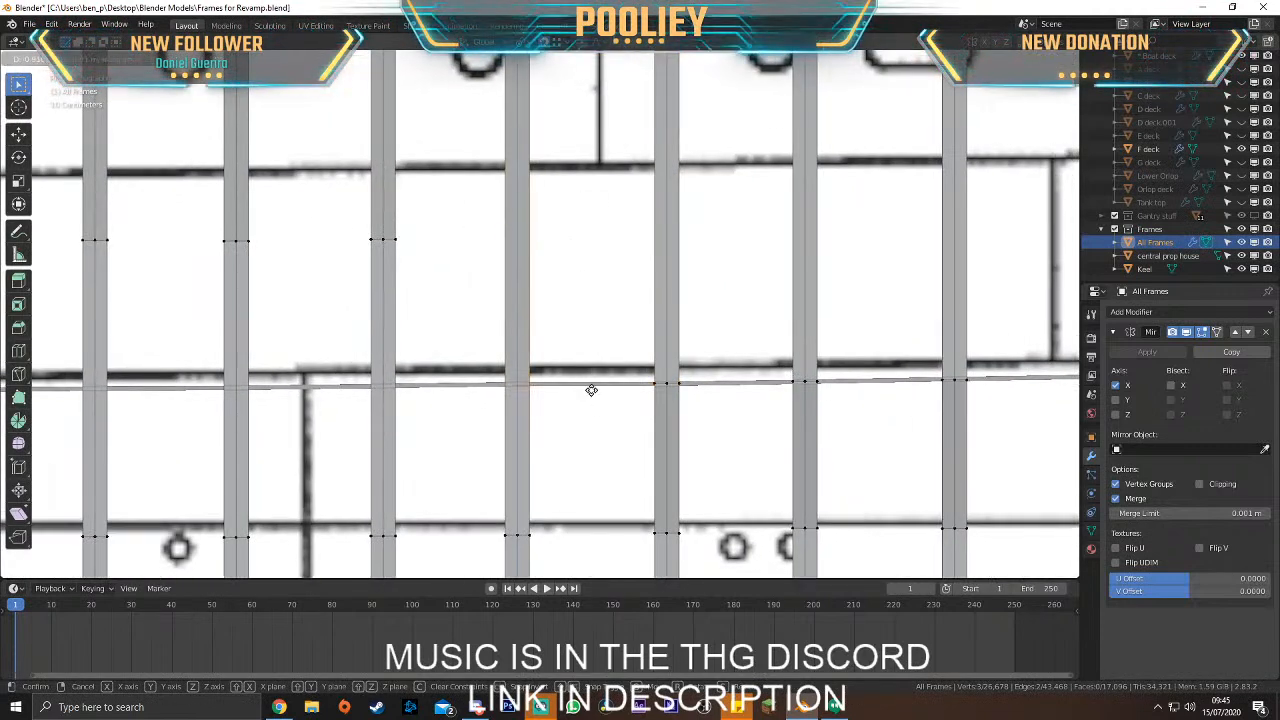
{"action": "left_click", "coordinate": [595, 389]}
{"action": "key", "text": "g"}
{"action": "key", "text": "x"}
{"action": "left_click", "coordinate": [442, 315]}
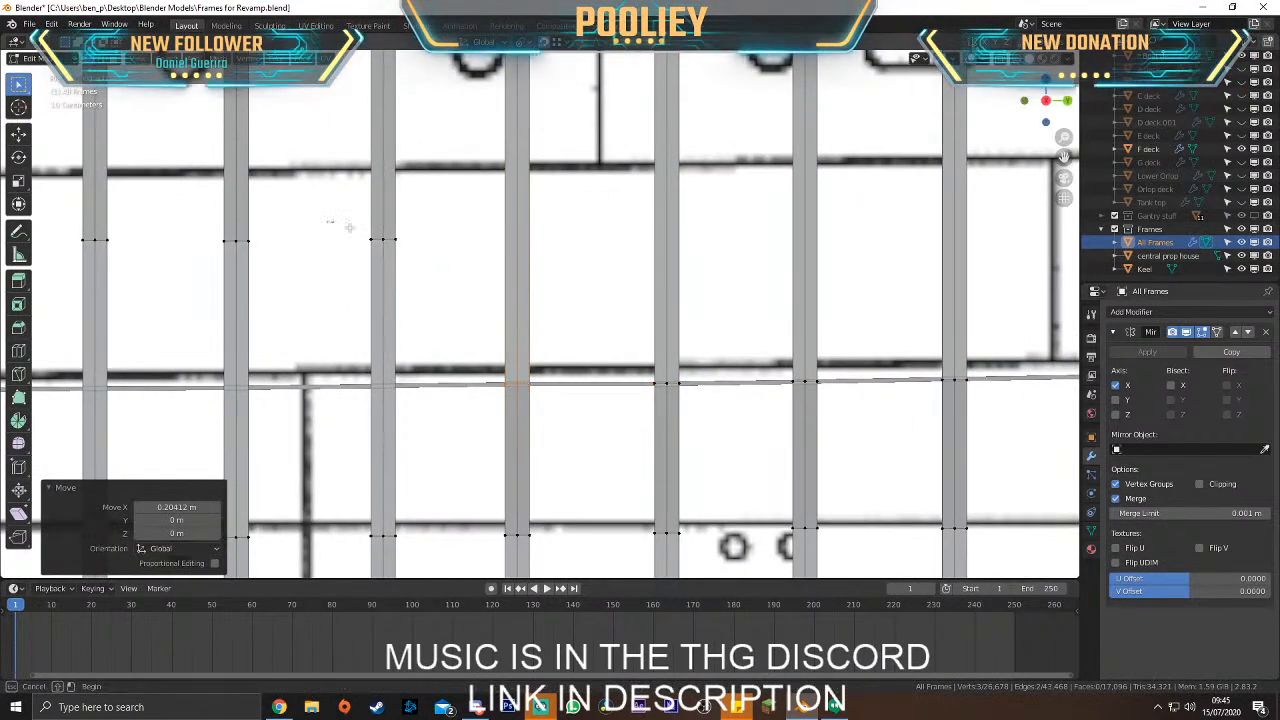
Lower the 139th frame's vertices to the deck line and shift them along X to the deck's edge
{"action": "left_click_drag", "start_coordinate": [329, 222], "coordinate": [485, 273]}
{"action": "key", "text": "g"}
{"action": "key", "text": "z"}
{"action": "left_click", "coordinate": [524, 398]}
{"action": "key", "text": "g"}
{"action": "key", "text": "x"}
{"action": "left_click", "coordinate": [524, 398]}
Lower the 140th frame's vertices about 0.91 m to the deck line and shift them along X to the deck's edge
{"action": "scroll", "coordinate": [524, 398], "scroll_direction": "down", "scroll_amount": 2}
{"action": "middle_click_drag", "start_coordinate": [524, 398], "coordinate": [640, 430]}
{"action": "middle_click_drag", "start_coordinate": [462, 398], "coordinate": [629, 326]}
{"action": "key", "text": "KP_3"}
{"action": "left_click_drag", "start_coordinate": [438, 165], "coordinate": [518, 222]}
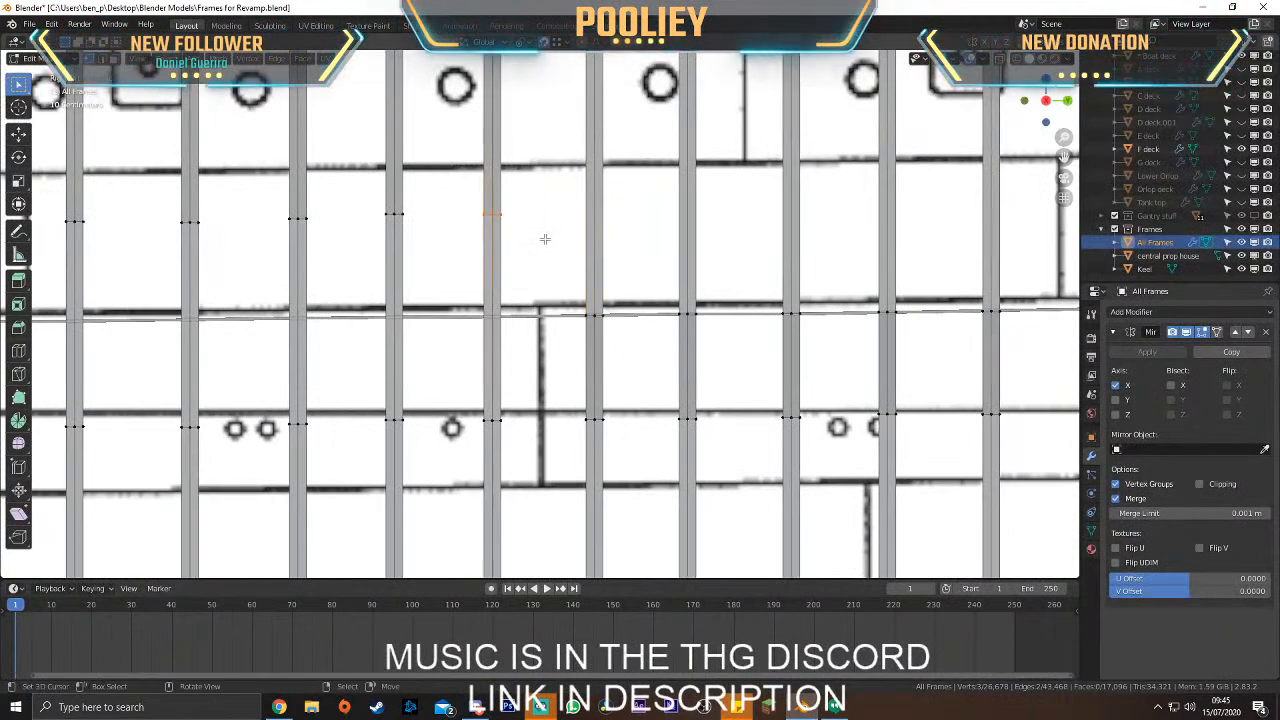
{"action": "scroll", "coordinate": [530, 230], "scroll_direction": "up", "scroll_amount": 2}
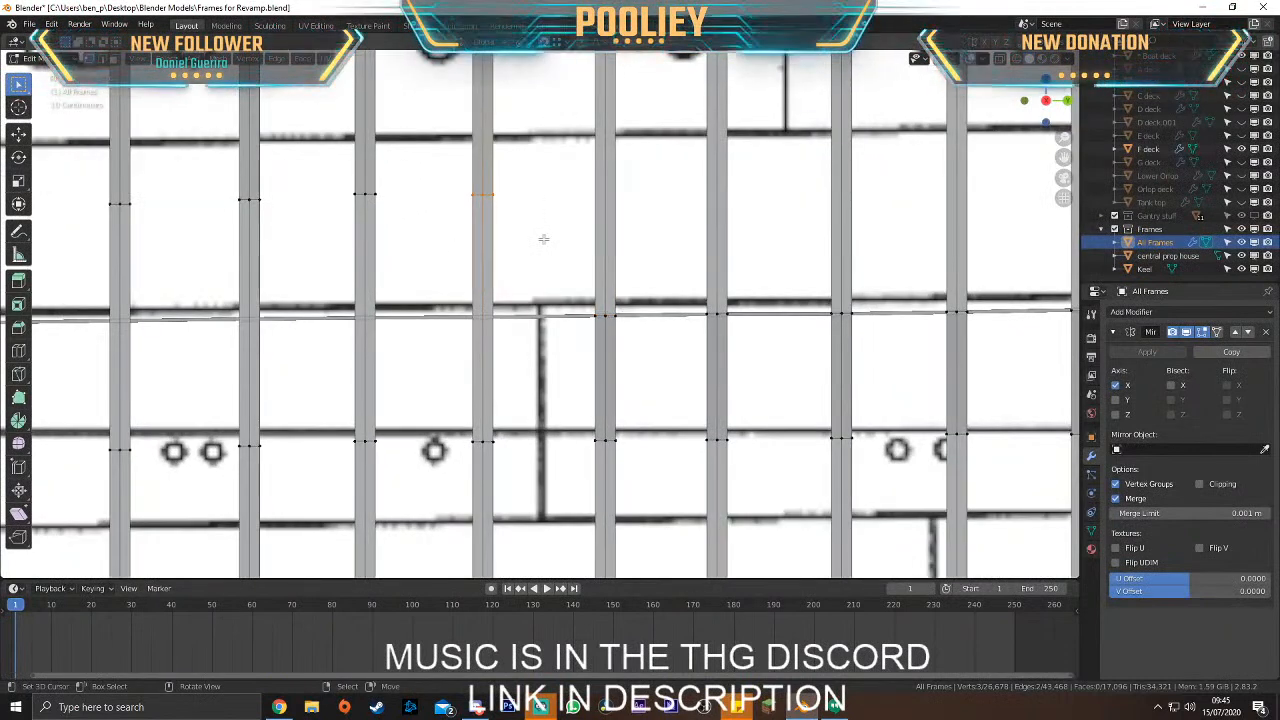
{"action": "key", "text": "g"}
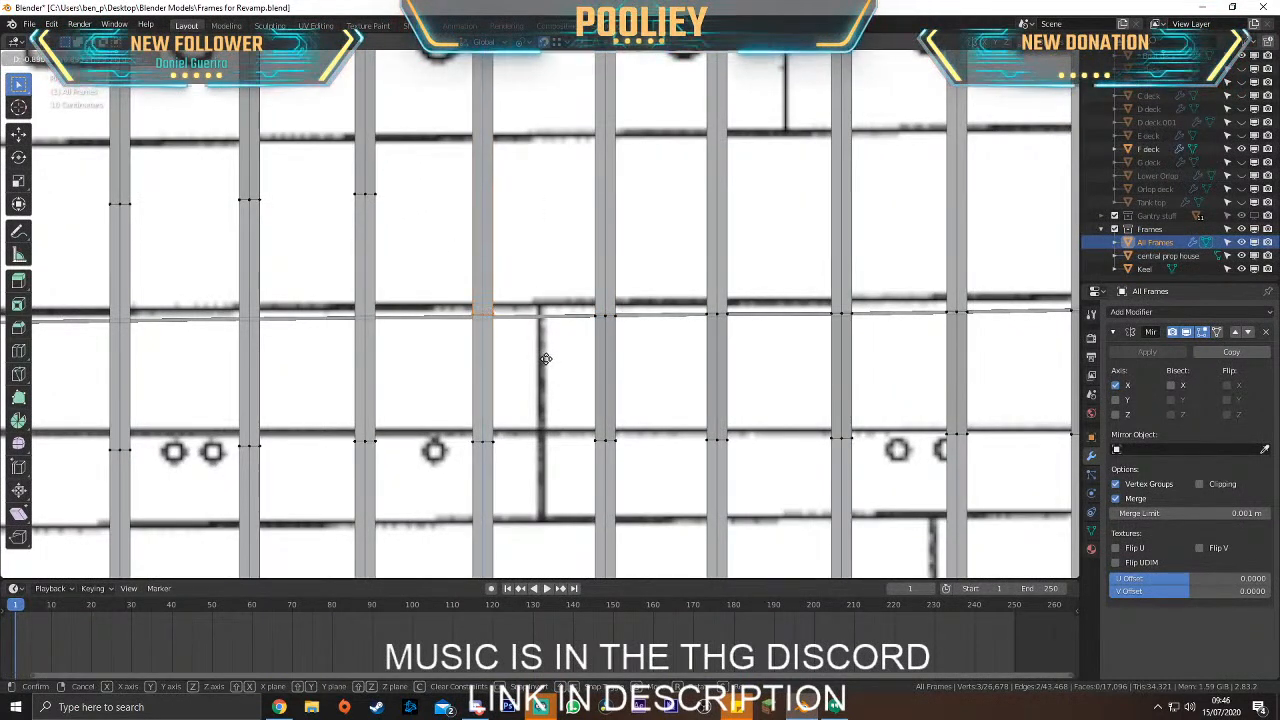
{"action": "left_click", "coordinate": [545, 360]}
{"action": "key", "text": "g"}
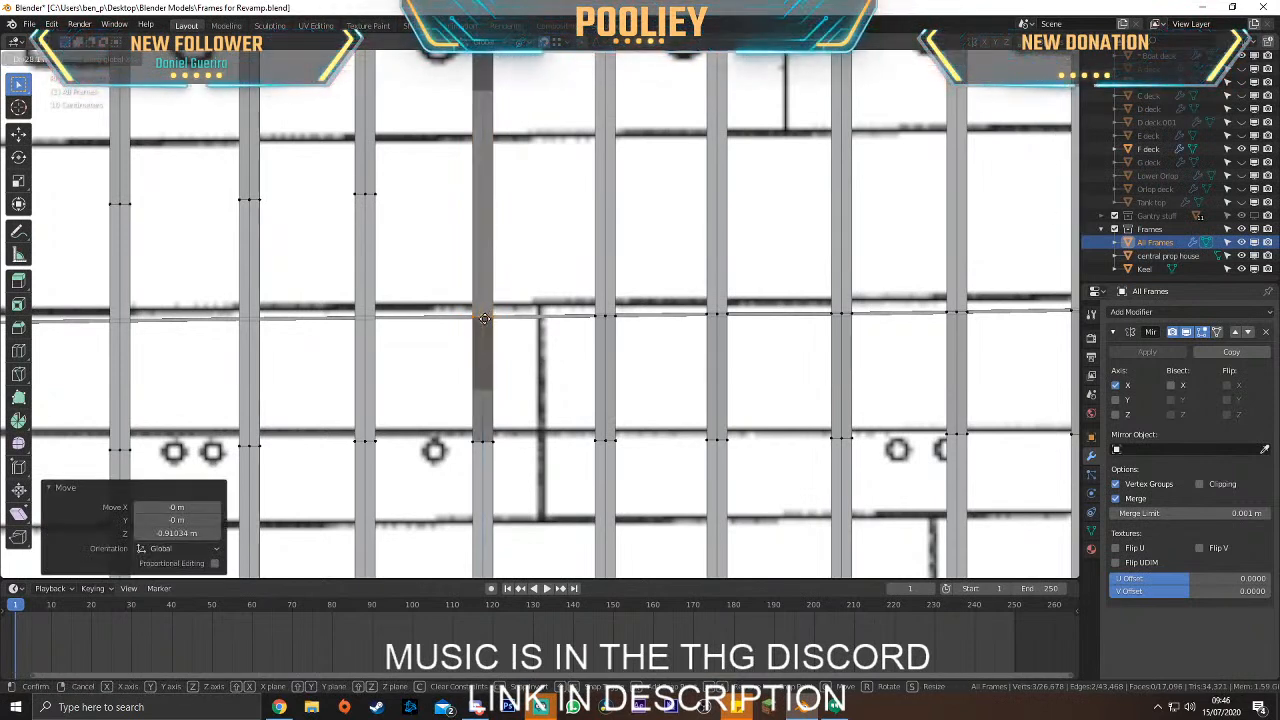
{"action": "left_click", "coordinate": [486, 315]}
Lower the 141st frame's vertices to the deck line and shift them about 0.20 m along X to the deck's edge
{"action": "left_click_drag", "start_coordinate": [342, 176], "coordinate": [409, 238]}
{"action": "key", "text": "g"}
{"action": "key", "text": "z"}
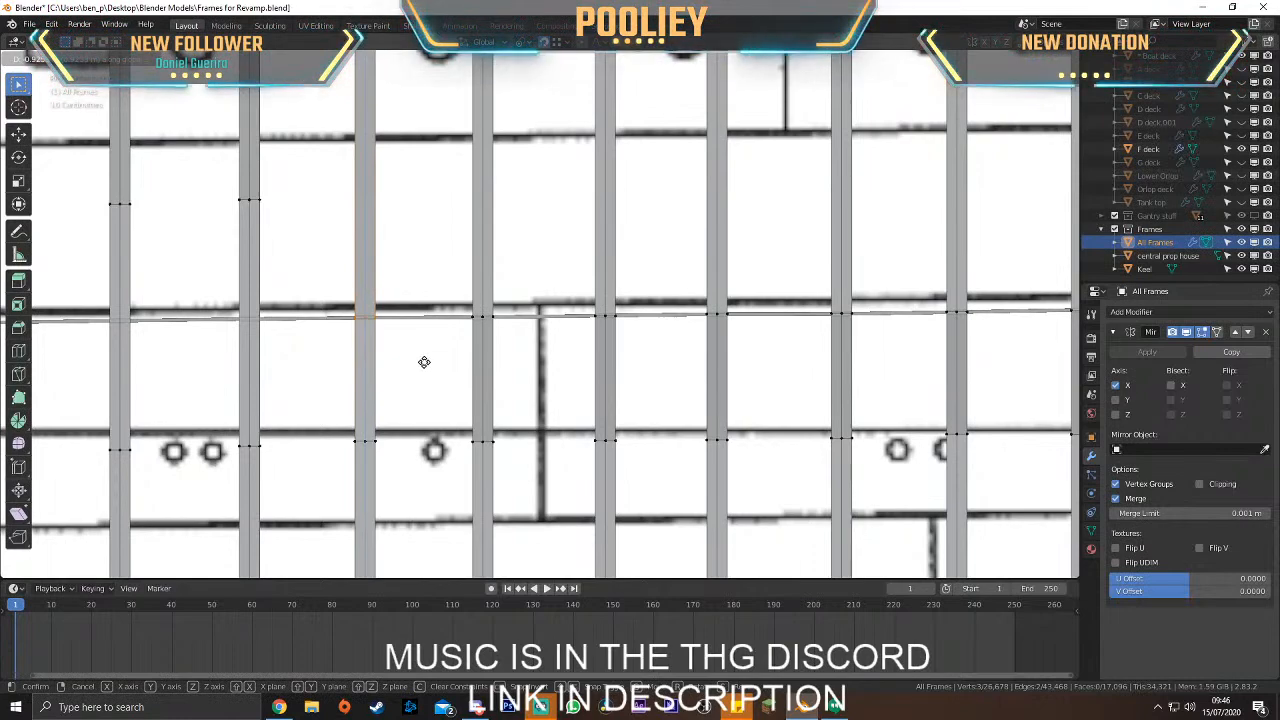
{"action": "left_click", "coordinate": [424, 362]}
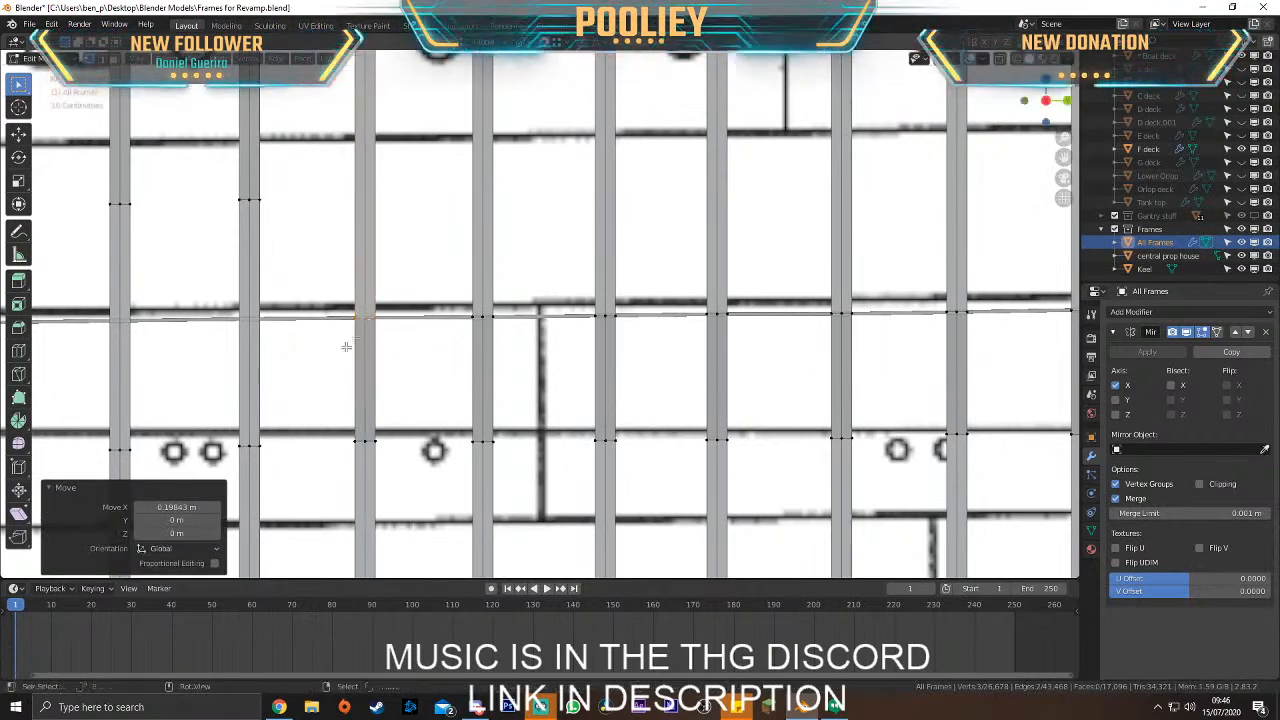
Lower the 142nd frame's vertices to the deck line
{"action": "middle_click_drag", "start_coordinate": [353, 338], "coordinate": [597, 296], "text": "shift"}
{"action": "left_click_drag", "start_coordinate": [472, 122], "coordinate": [580, 205]}
{"action": "key", "text": "g"}
{"action": "key", "text": "z"}
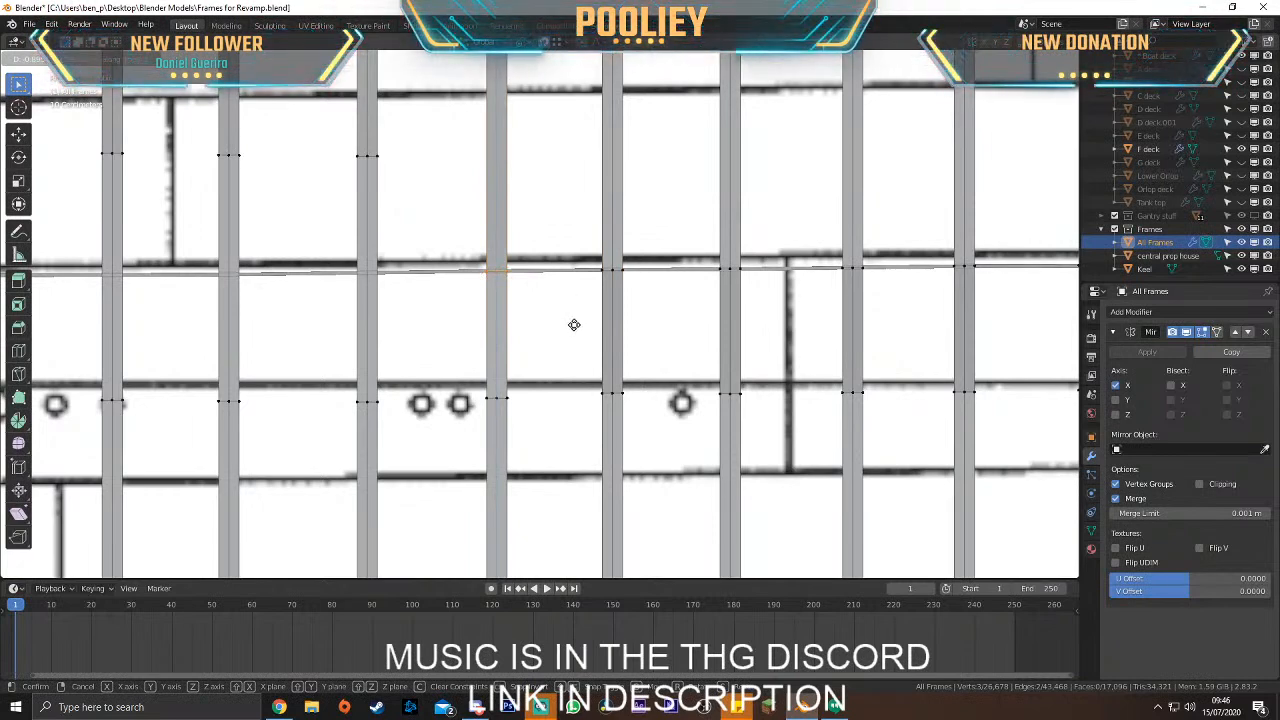
{"action": "left_click", "coordinate": [574, 325]}
Lower the 143rd frame's vertices to the deck line and shift them about 0.20 m along X to the deck's edge
{"action": "left_click_drag", "start_coordinate": [334, 143], "coordinate": [433, 206]}
{"action": "key", "text": "g"}
{"action": "left_click", "coordinate": [428, 323]}
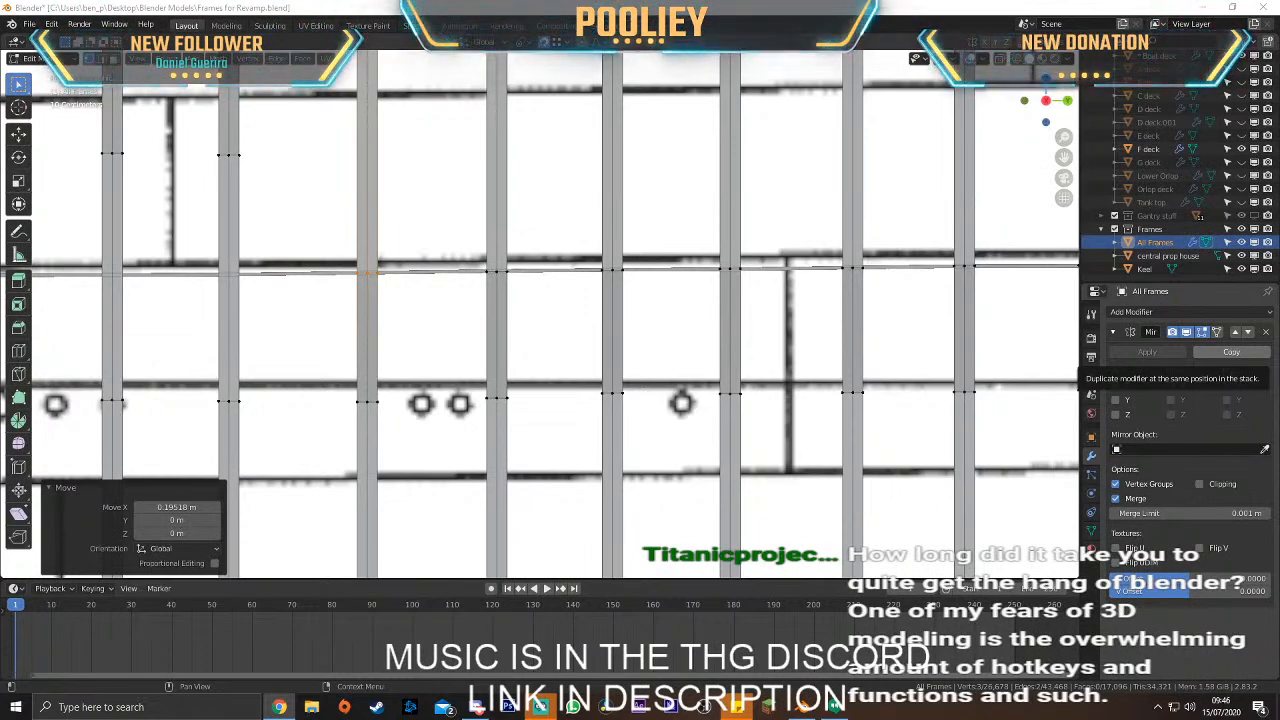
Lower the 144th frame's vertices about 0.89 m to the deck line and shift them along X to the deck's edge
{"action": "middle_click_drag", "start_coordinate": [362, 279], "coordinate": [681, 326], "text": "shift"}
{"action": "left_click_drag", "start_coordinate": [497, 150], "coordinate": [600, 228]}
{"action": "key", "text": "g"}
{"action": "key", "text": "z"}
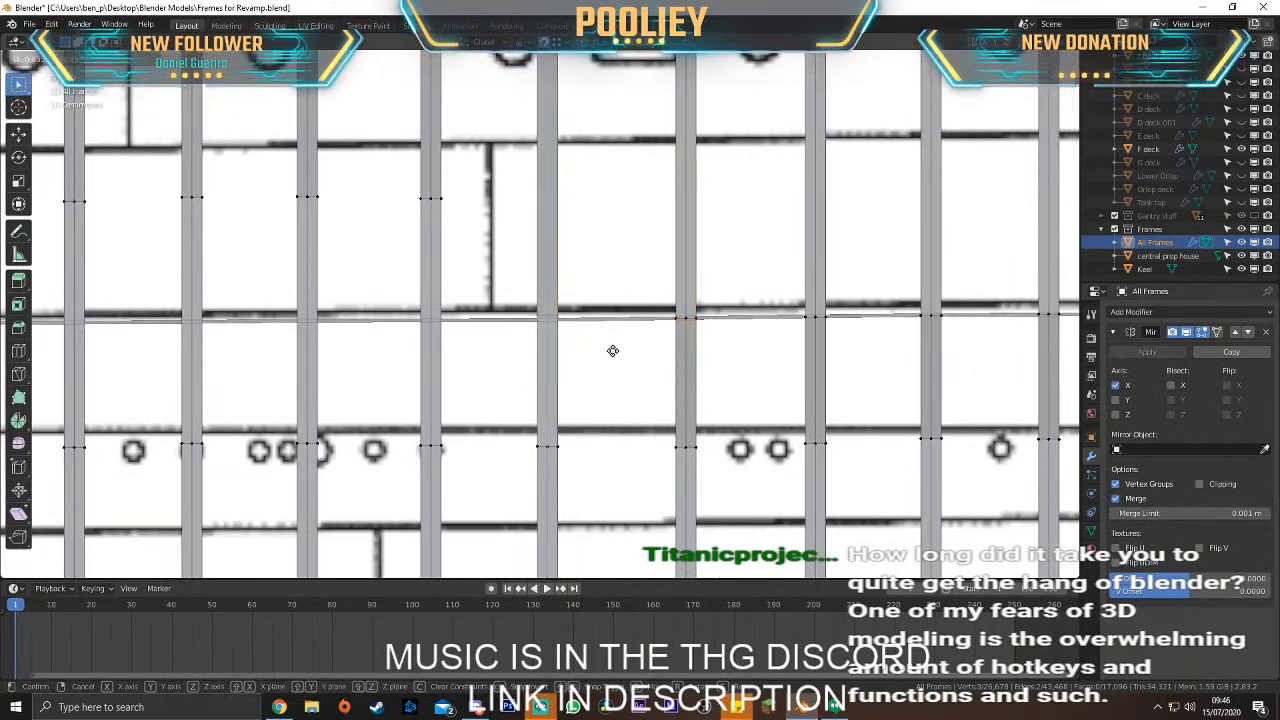
{"action": "left_click", "coordinate": [613, 351]}
{"action": "key", "text": "g"}
{"action": "key", "text": "x"}
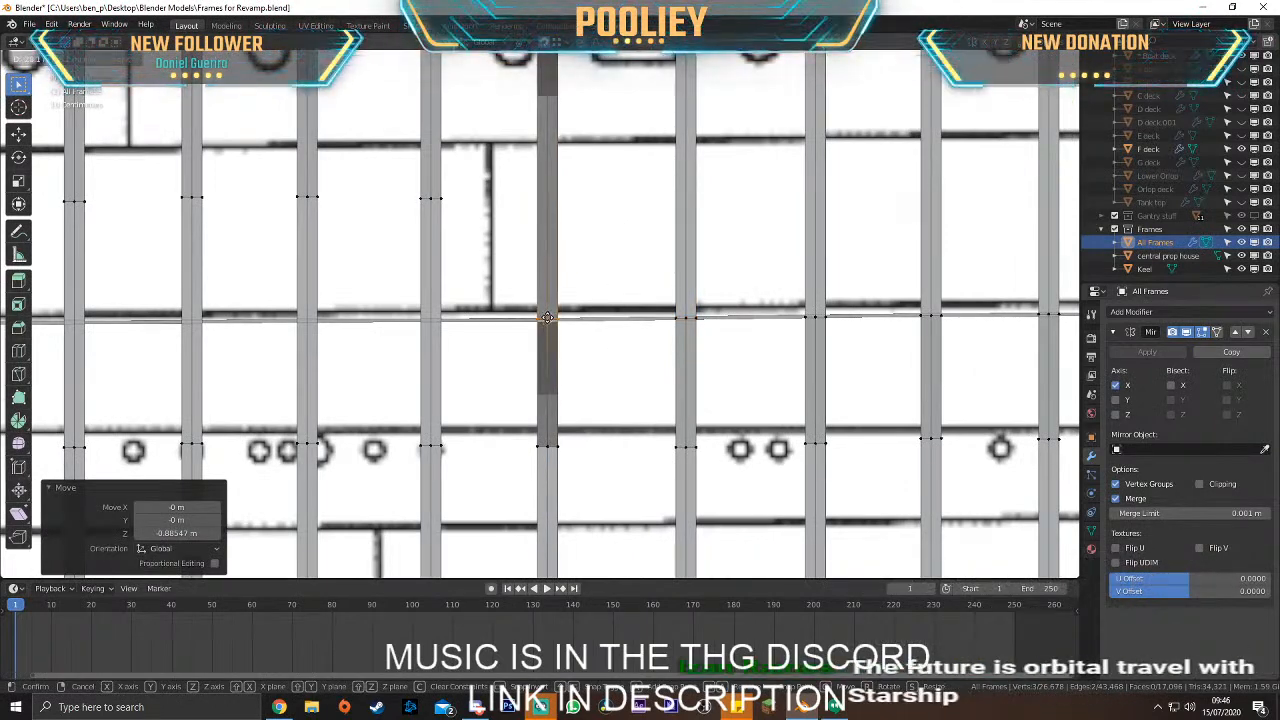
{"action": "left_click", "coordinate": [549, 319]}
Lower the 145th frame's vertices to the deck line and shift them along X to the deck's edge
{"action": "left_click_drag", "start_coordinate": [399, 174], "coordinate": [460, 230]}
{"action": "key", "text": "g"}
{"action": "key", "text": "z"}
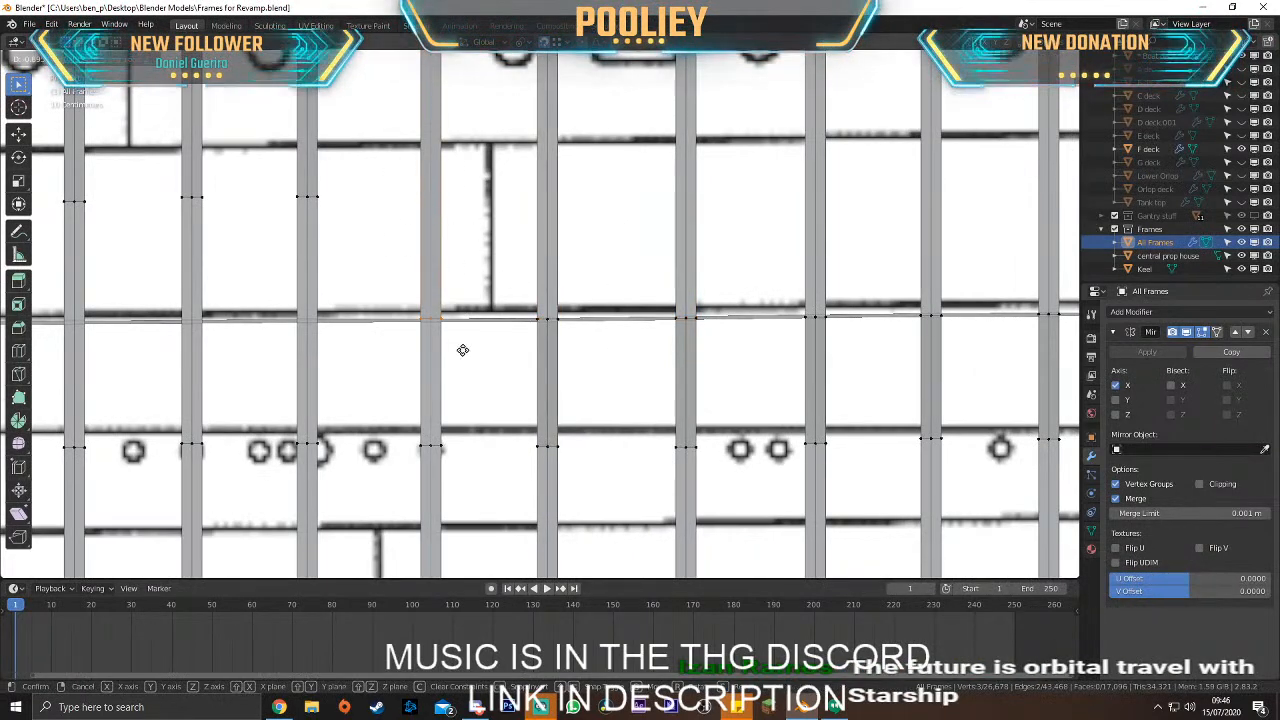
{"action": "left_click", "coordinate": [463, 351]}
{"action": "left_click", "coordinate": [436, 321]}
Lower the 146th frame's vertices to the deck line and shift them about 0.23 m along X to the deck's edge
{"action": "middle_click_drag", "start_coordinate": [390, 328], "coordinate": [594, 358], "text": "shift"}
{"action": "key", "text": "g"}
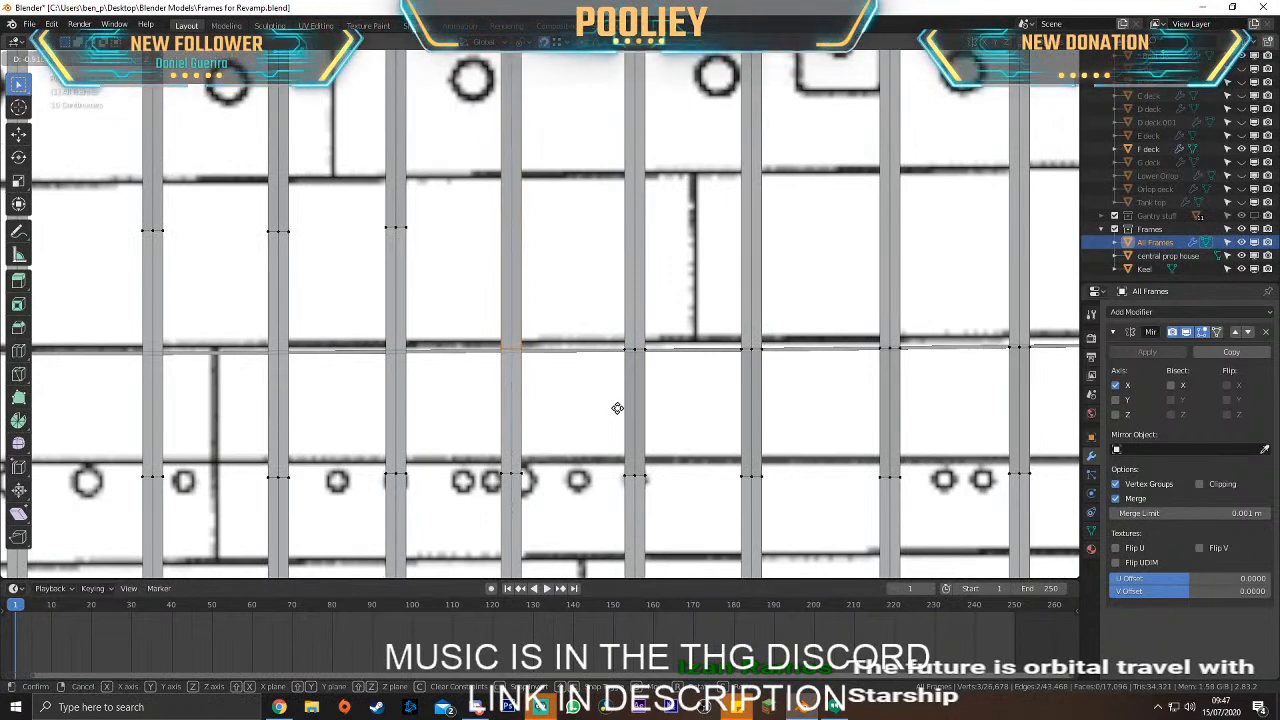
{"action": "left_click", "coordinate": [598, 398]}
{"action": "key", "text": "g"}
{"action": "key", "text": "x"}
{"action": "left_click", "coordinate": [511, 349]}
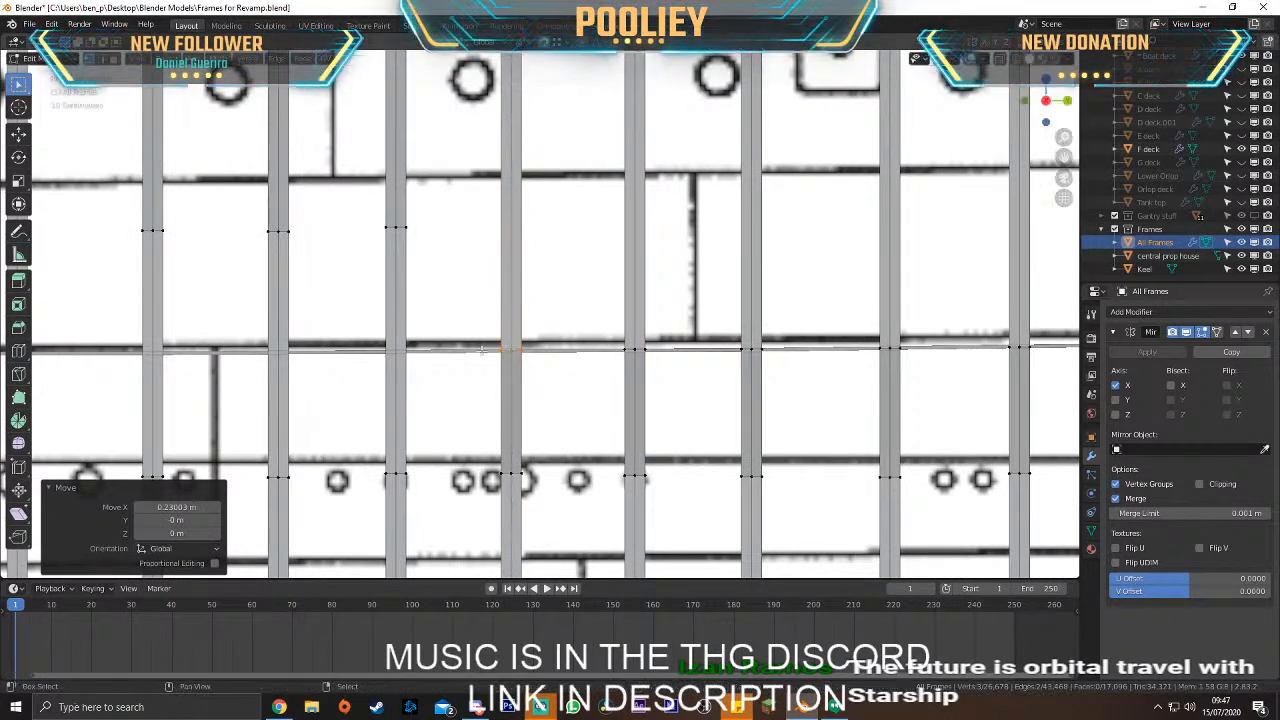
Lower the 147th frame's vertices to the deck line and shift them along X to the deck's edge
{"action": "middle_click_drag", "start_coordinate": [511, 349], "coordinate": [740, 343], "text": "shift"}
{"action": "key", "text": "b"}
{"action": "left_click_drag", "start_coordinate": [662, 220], "coordinate": [690, 234]}
{"action": "key", "text": "g"}
{"action": "key", "text": "z"}
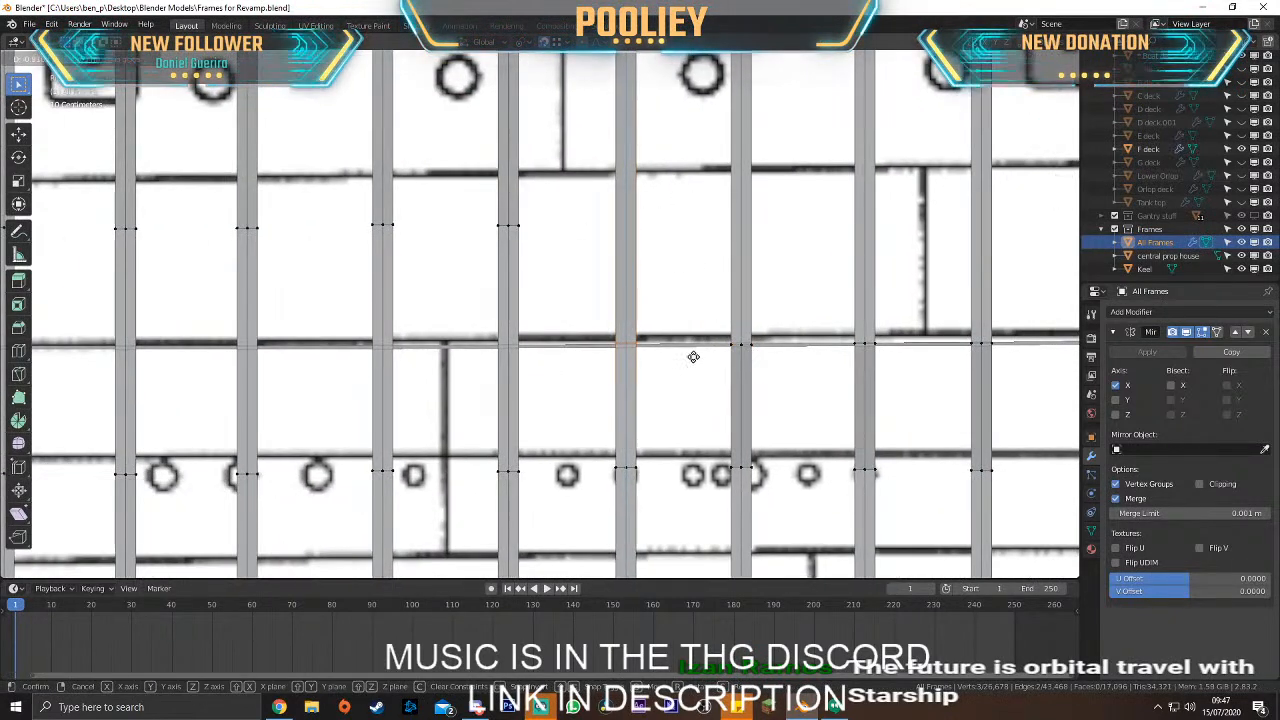
{"action": "left_click", "coordinate": [693, 359]}
{"action": "key", "text": "g"}
{"action": "key", "text": "x"}
{"action": "left_click", "coordinate": [621, 344]}
Lower the 148th frame's vertices about 0.91 m to the deck line
{"action": "left_click_drag", "start_coordinate": [449, 209], "coordinate": [570, 265]}
{"action": "key", "text": "g"}
{"action": "key", "text": "z"}
{"action": "left_click", "coordinate": [576, 381]}
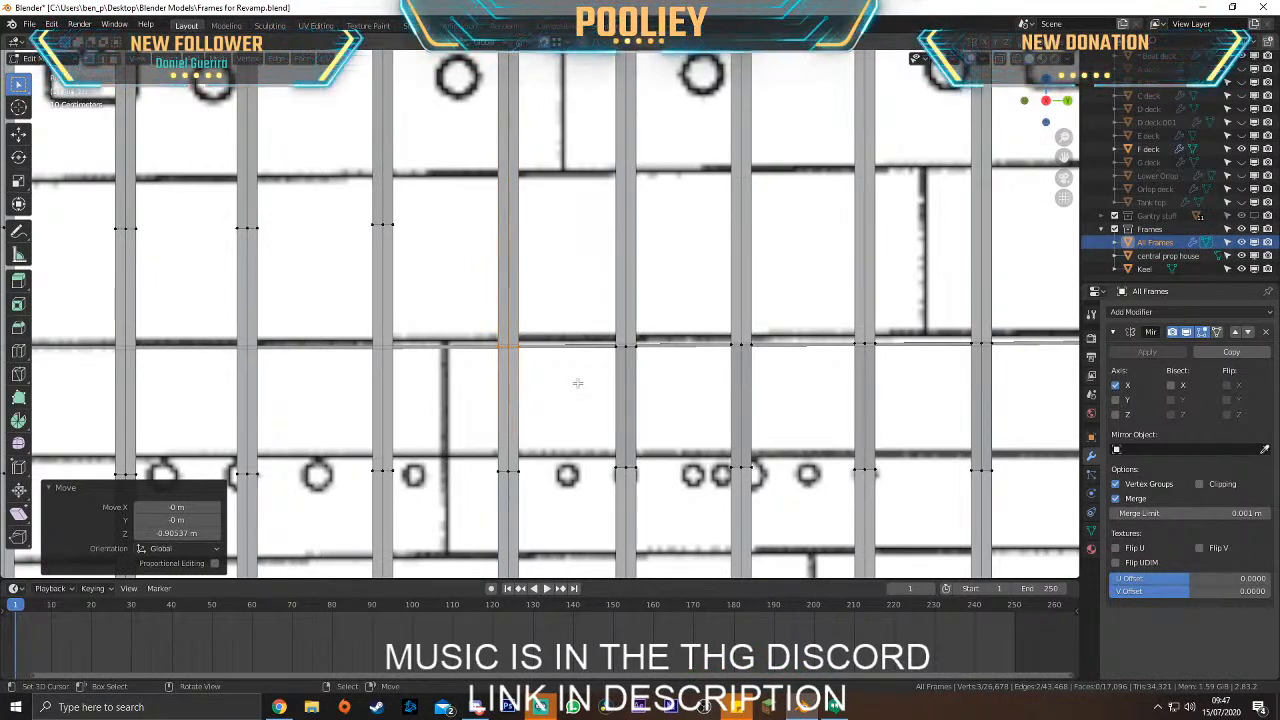
Lower the 149th frame's vertices about 0.91 m to the deck line and shift them about 0.20 m along X to the deck's edge
{"action": "middle_click_drag", "start_coordinate": [436, 360], "coordinate": [628, 370], "text": "shift"}
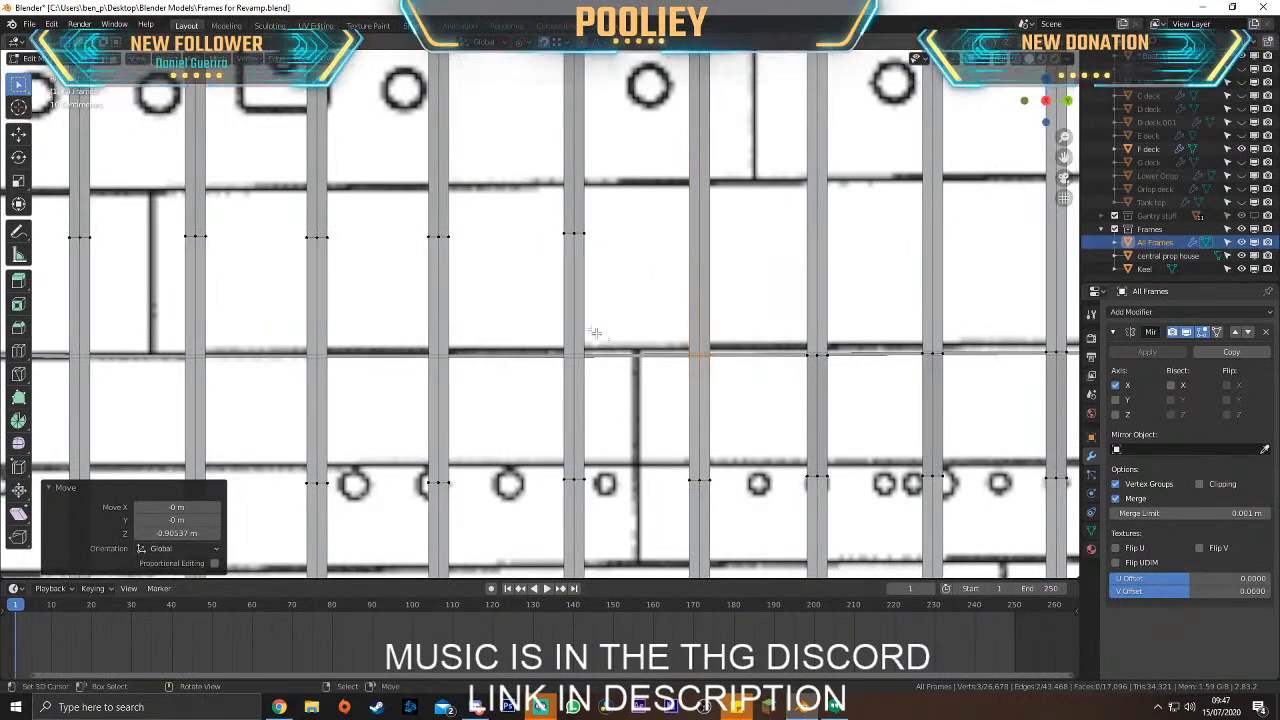
{"action": "key", "text": "g"}
{"action": "key", "text": "z"}
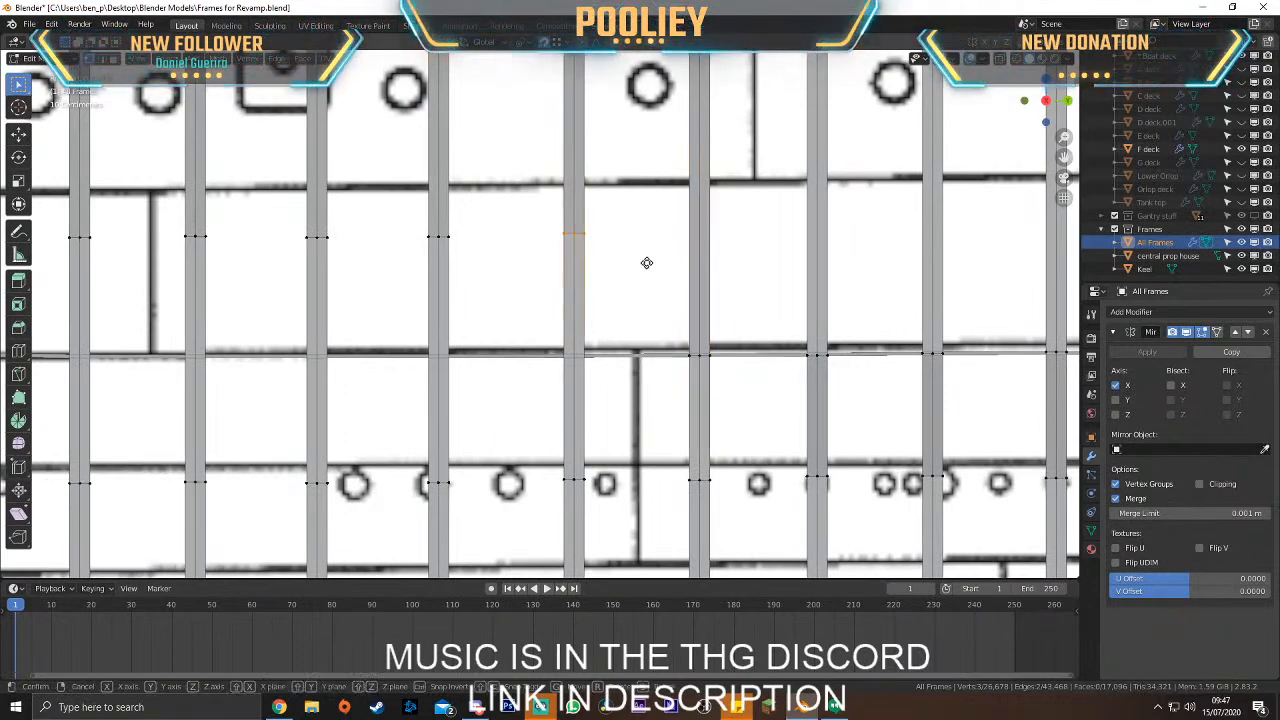
{"action": "left_click", "coordinate": [649, 383]}
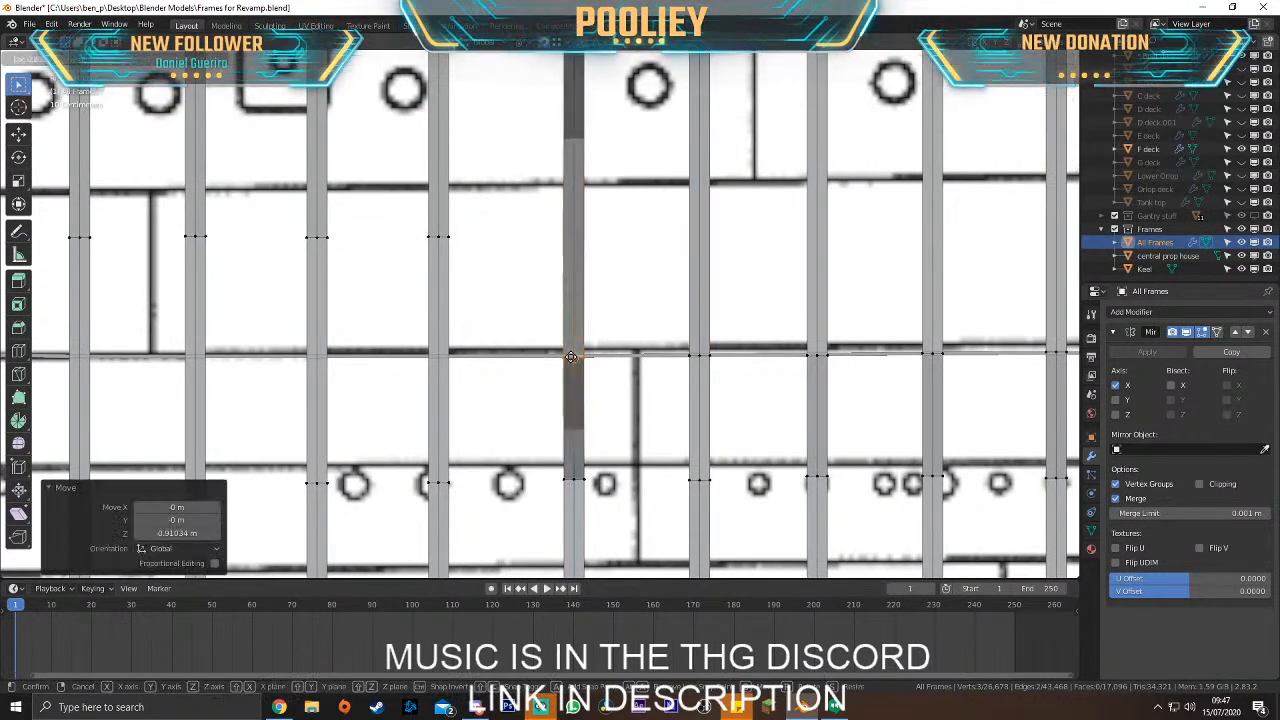
Lower the 150th frame's vertices about 0.90 m to the deck line and shift them along X to the deck's edge
{"action": "middle_click_drag", "start_coordinate": [487, 314], "coordinate": [567, 312], "text": "shift"}
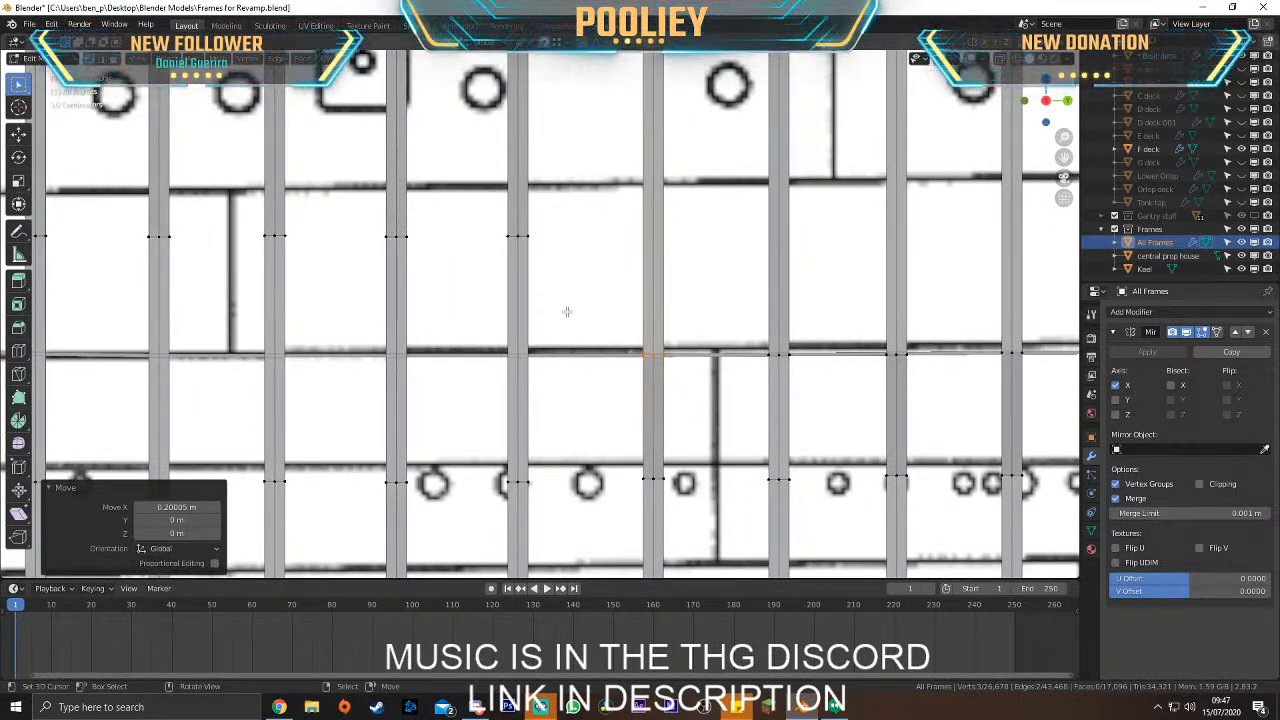
{"action": "left_click_drag", "start_coordinate": [469, 199], "coordinate": [551, 260]}
{"action": "key", "text": "g"}
{"action": "key", "text": "z"}
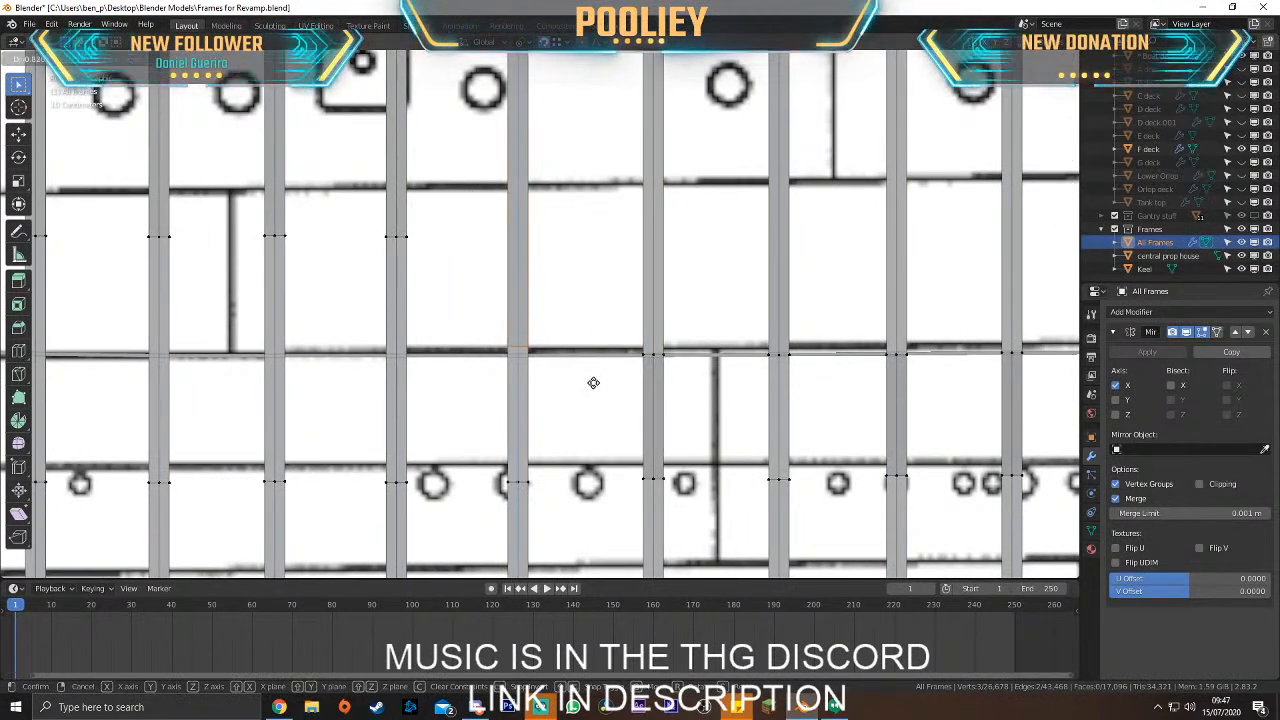
{"action": "left_click", "coordinate": [595, 384]}
{"action": "key", "text": "g"}
{"action": "key", "text": "x"}
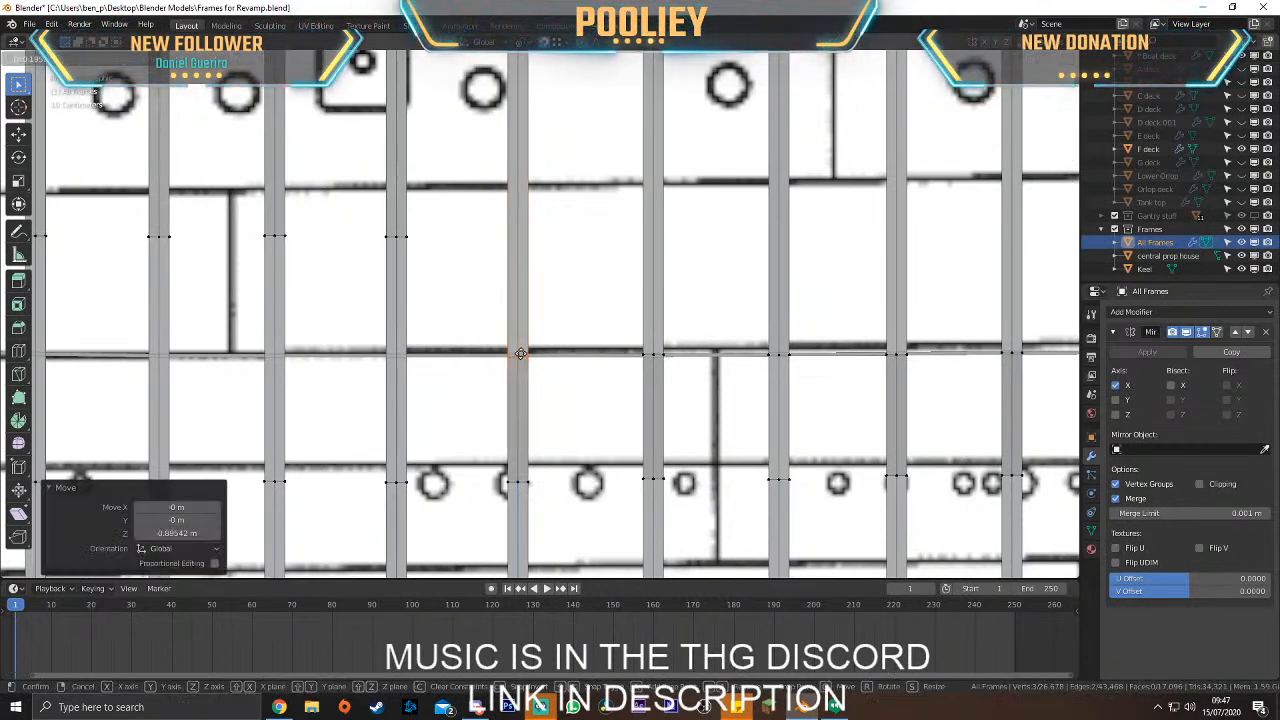
{"action": "left_click", "coordinate": [522, 354]}
Lower the 151st frame's vertices to the deck line and shift them about 0.20 m along X to the deck's edge
{"action": "left_click_drag", "start_coordinate": [379, 206], "coordinate": [436, 252]}
{"action": "key", "text": "g"}
{"action": "key", "text": "z"}
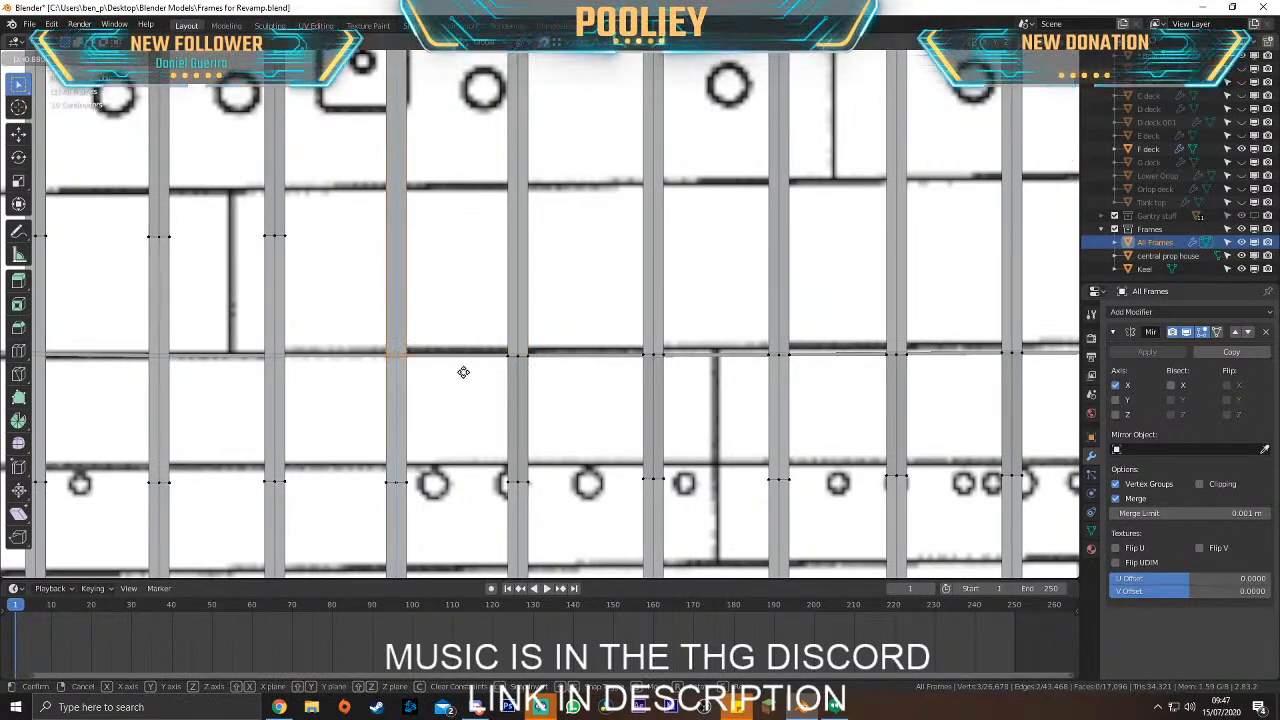
{"action": "left_click", "coordinate": [463, 372]}
{"action": "key", "text": "g"}
{"action": "key", "text": "x"}
{"action": "left_click", "coordinate": [396, 356]}
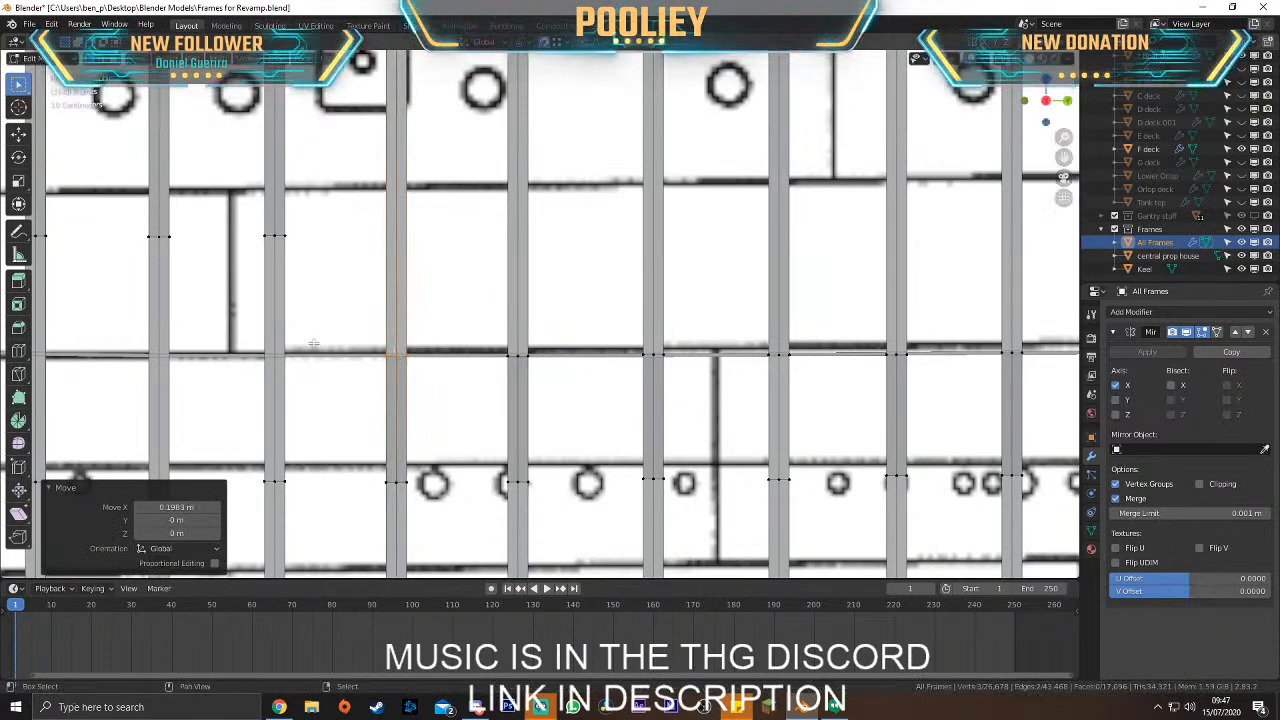
Lower the 152nd frame's vertices to the deck line and shift them along X to the deck's edge
{"action": "middle_click_drag", "start_coordinate": [327, 345], "coordinate": [561, 341], "text": "shift"}
{"action": "left_click_drag", "start_coordinate": [467, 199], "coordinate": [558, 266]}
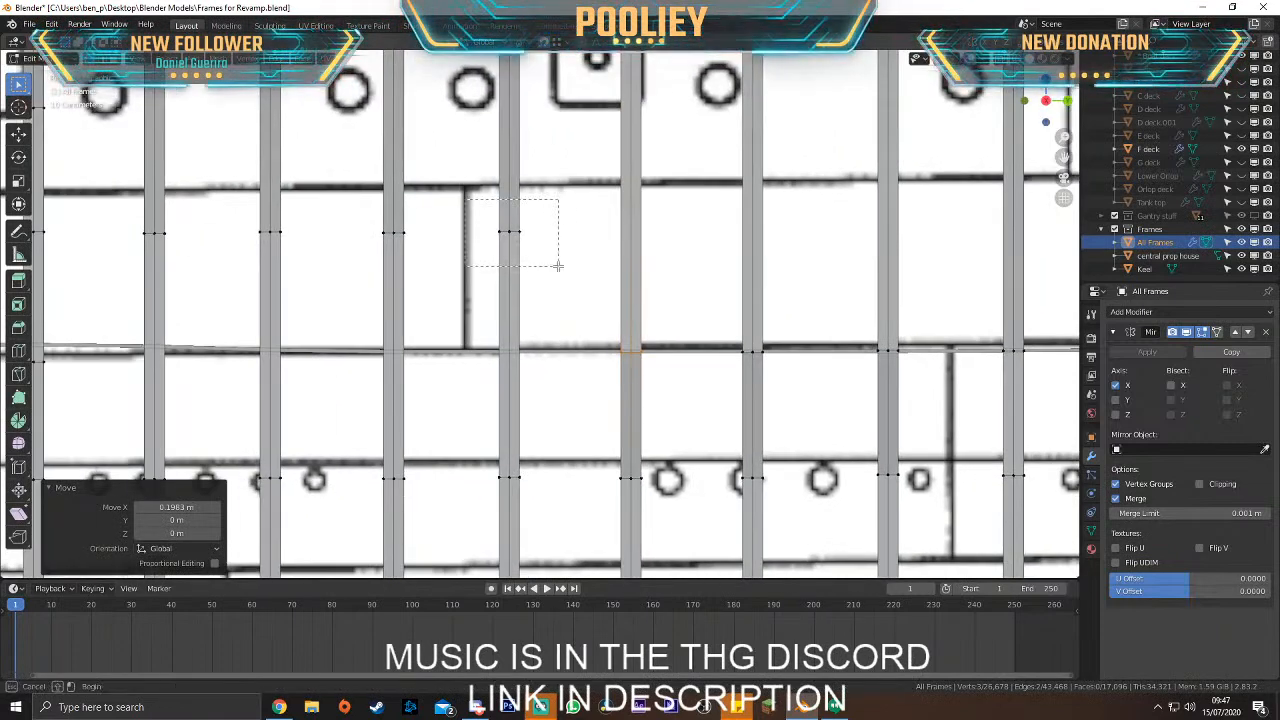
{"action": "left_click", "coordinate": [557, 387]}
{"action": "key", "text": "g"}
{"action": "left_click", "coordinate": [510, 354]}
Lower the 153rd frame's vertices about 0.89 m to the deck line
{"action": "left_click_drag", "start_coordinate": [341, 208], "coordinate": [449, 262]}
{"action": "key", "text": "g"}
{"action": "left_click", "coordinate": [452, 376]}
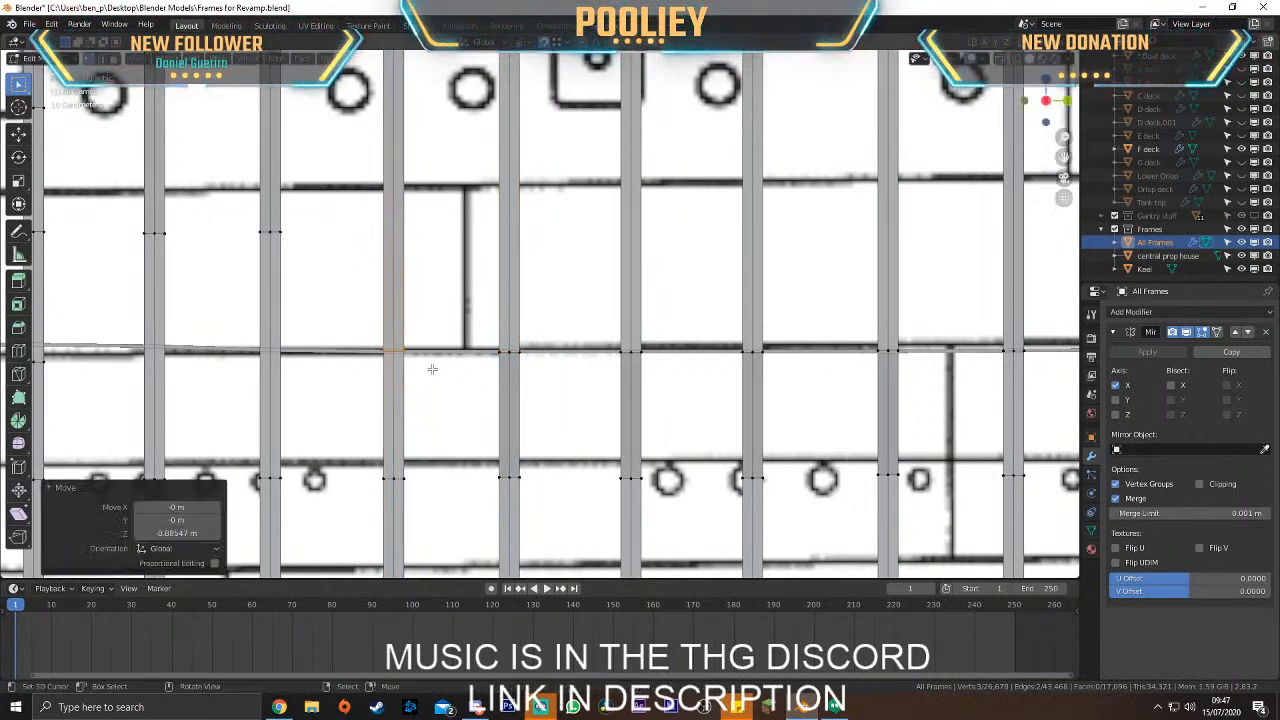
Lower the 154th frame's vertices about 0.88 m to the deck line and shift them about 0.20 m along X to the deck's edge
{"action": "left_click_drag", "start_coordinate": [253, 190], "coordinate": [350, 252]}
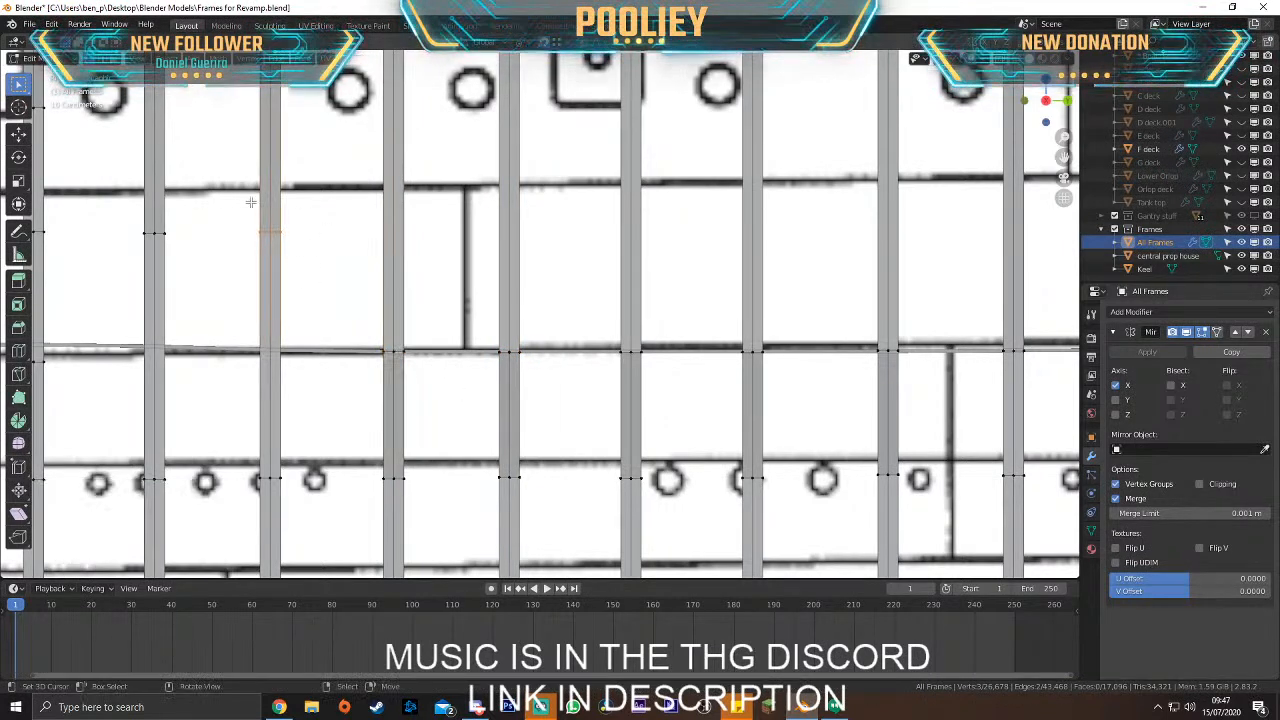
{"action": "key", "text": "g"}
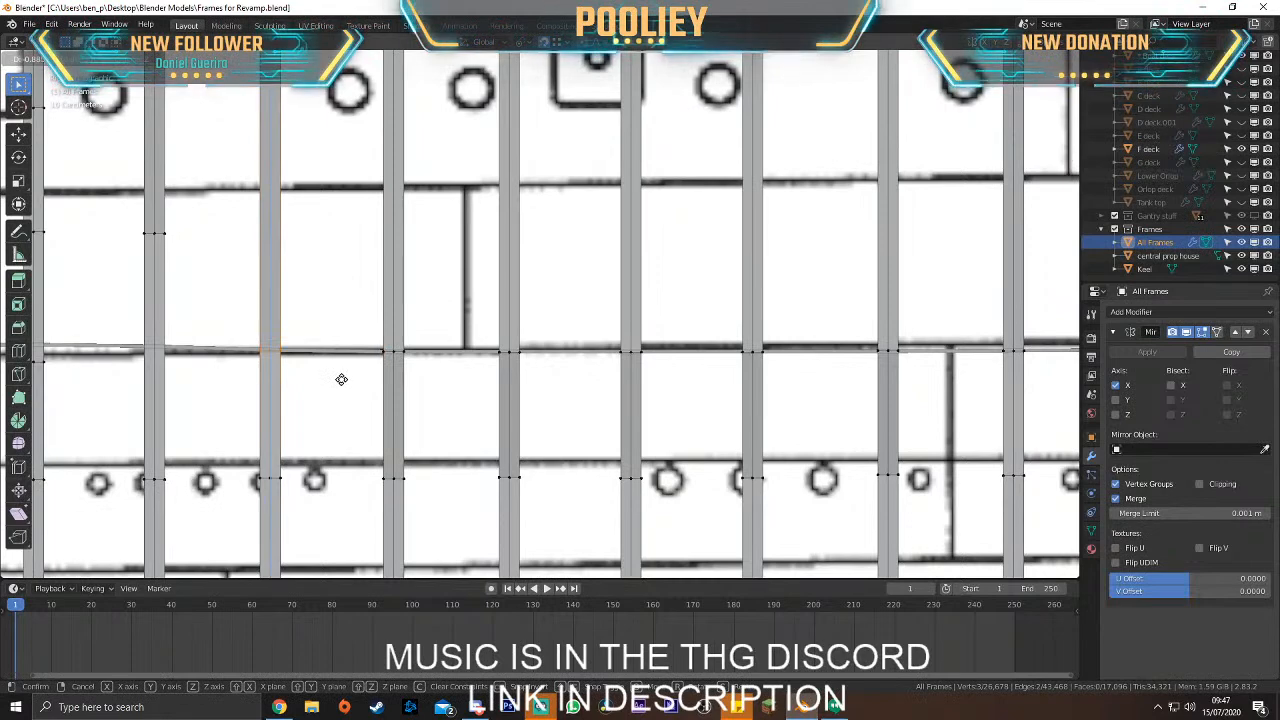
{"action": "left_click", "coordinate": [344, 379]}
{"action": "scroll", "coordinate": [370, 350], "scroll_direction": "up", "scroll_amount": 5}
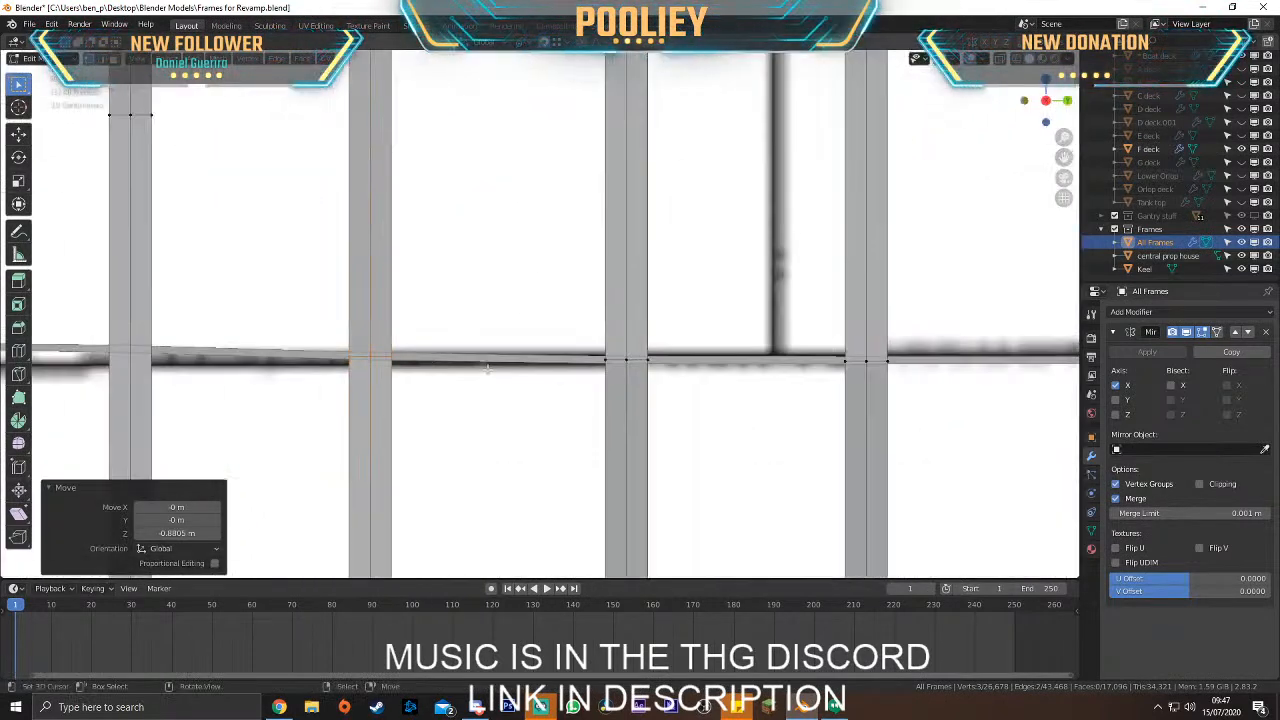
{"action": "key", "text": "g"}
Lower the 155th frame's vertices about 0.84 m to the deck line and shift them about 0.20 m along X to the deck's edge
{"action": "scroll", "coordinate": [377, 352], "scroll_direction": "down", "scroll_amount": 4}
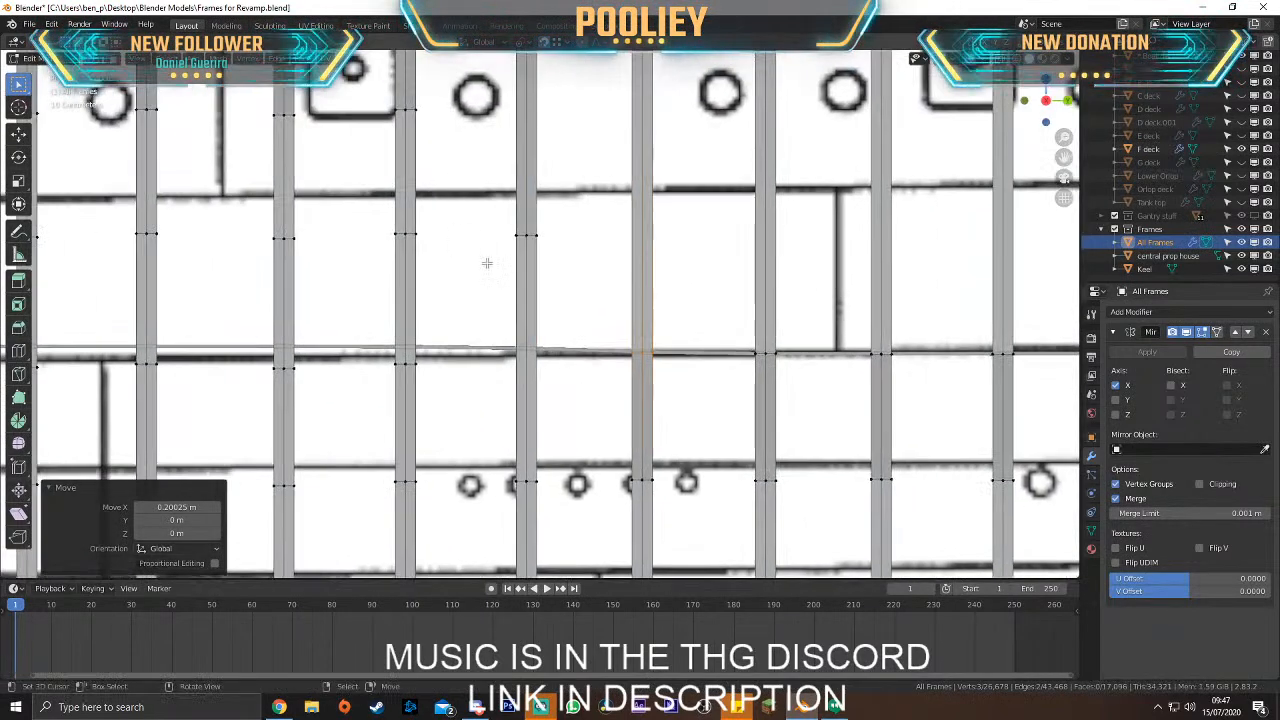
{"action": "left_click", "coordinate": [617, 391]}
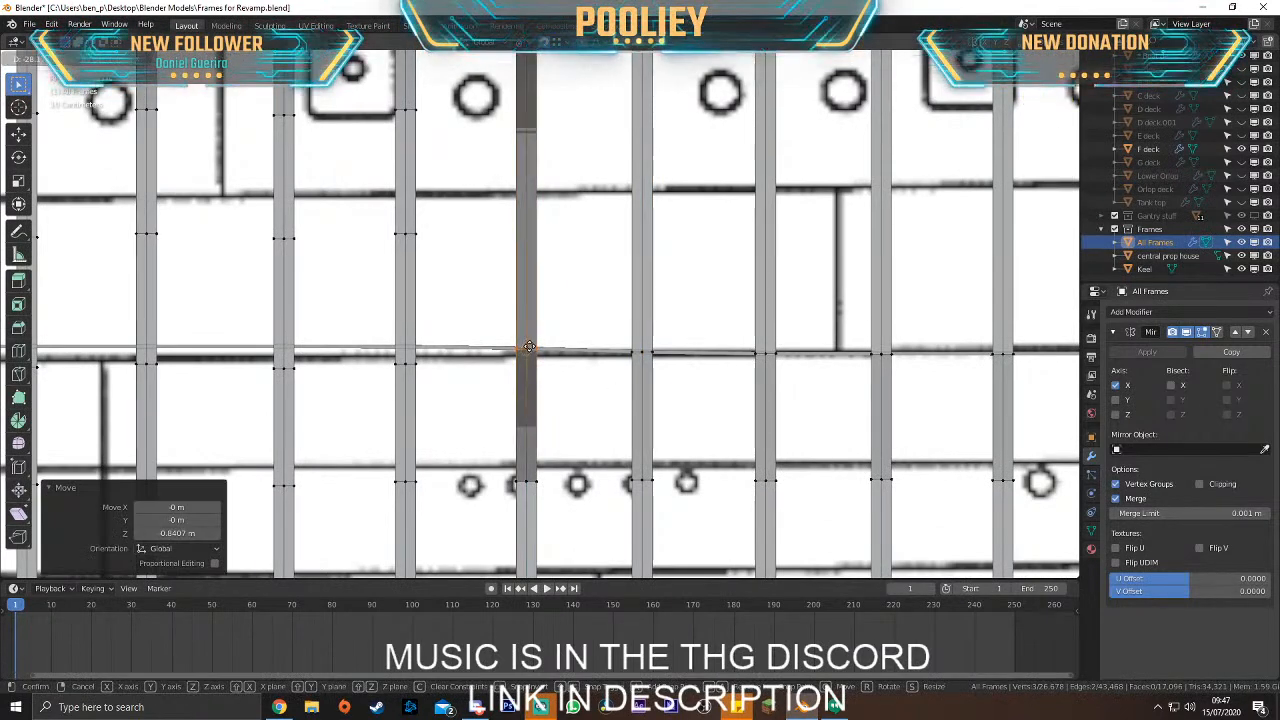
{"action": "left_click", "coordinate": [528, 347]}
Raise the 156th frame's vertices just below the deck about 0.13 m to the deck line and shift them along X to the deck's edge
{"action": "middle_click_drag", "start_coordinate": [528, 349], "coordinate": [577, 371]}
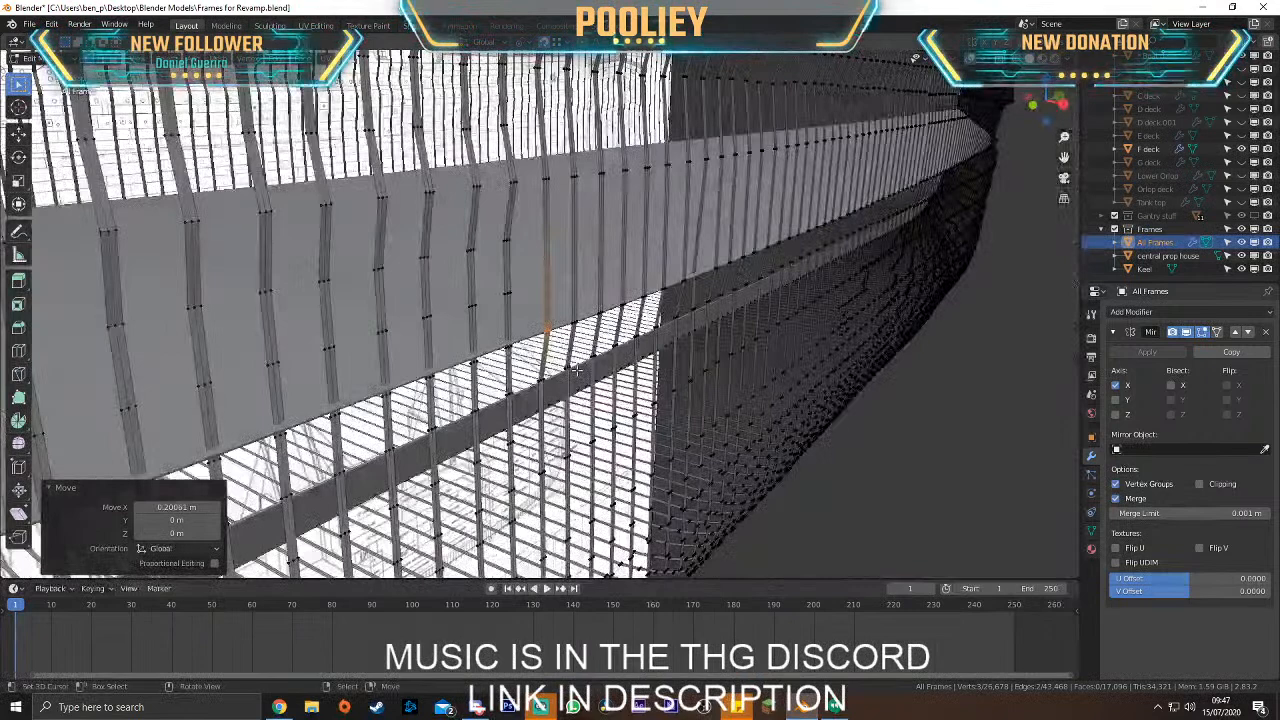
{"action": "key", "text": "KP_3"}
{"action": "scroll", "coordinate": [577, 371], "scroll_direction": "up", "scroll_amount": 5}
{"action": "key", "text": "g"}
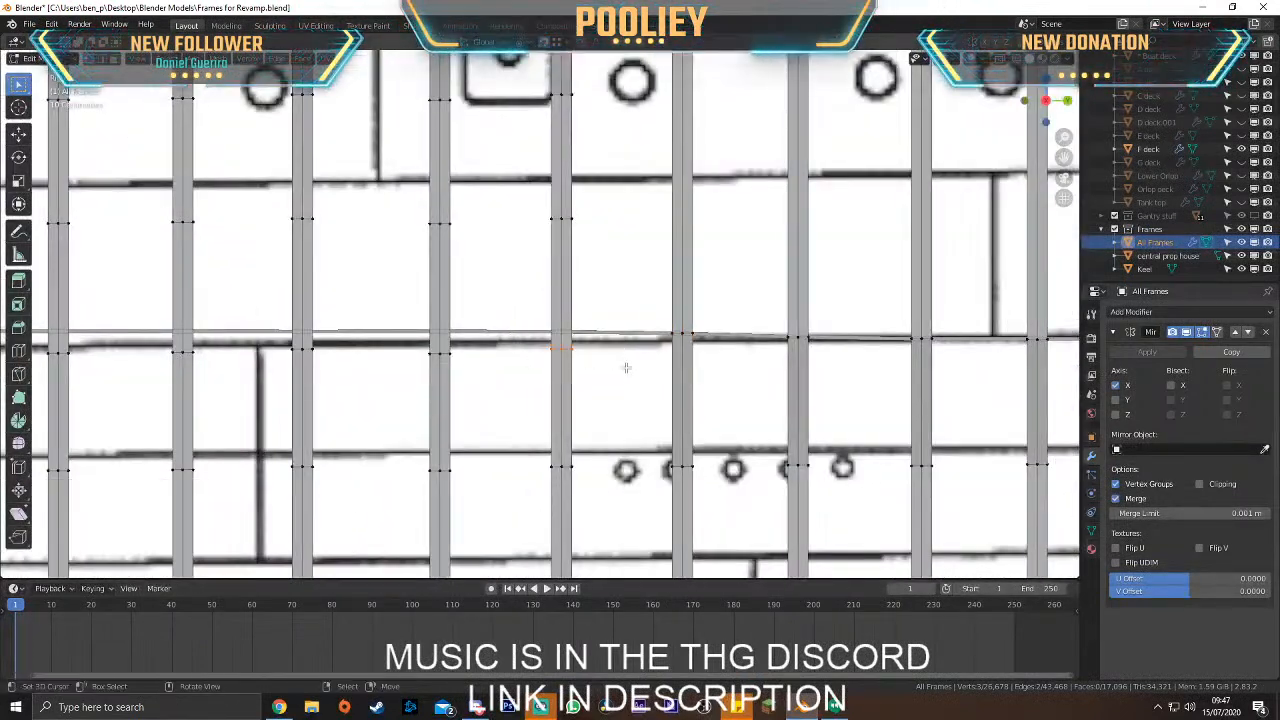
{"action": "key", "text": "z"}
{"action": "left_click", "coordinate": [637, 349]}
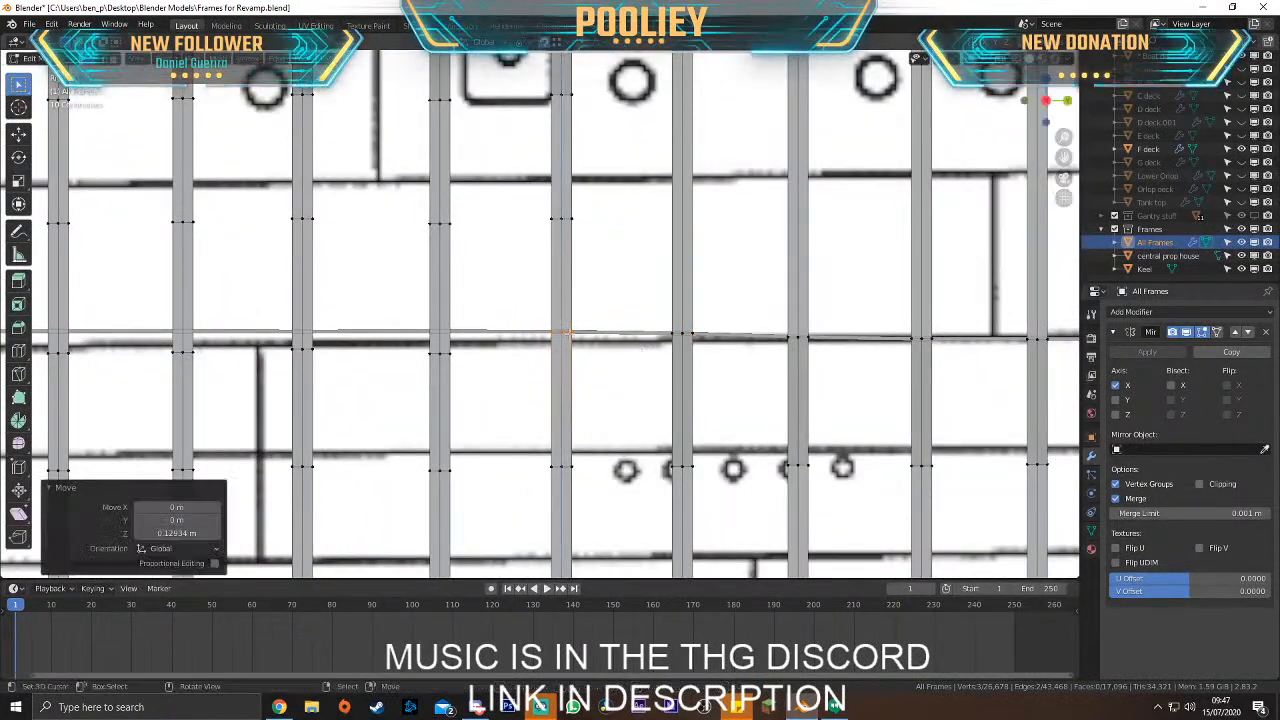
{"action": "left_click", "coordinate": [563, 330]}
Raise the 157th frame's vertices just below the deck to the deck line and shift them about 0.19 m along X to the deck's edge
{"action": "left_click_drag", "start_coordinate": [418, 335], "coordinate": [491, 374]}
{"action": "key", "text": "g"}
{"action": "key", "text": "z"}
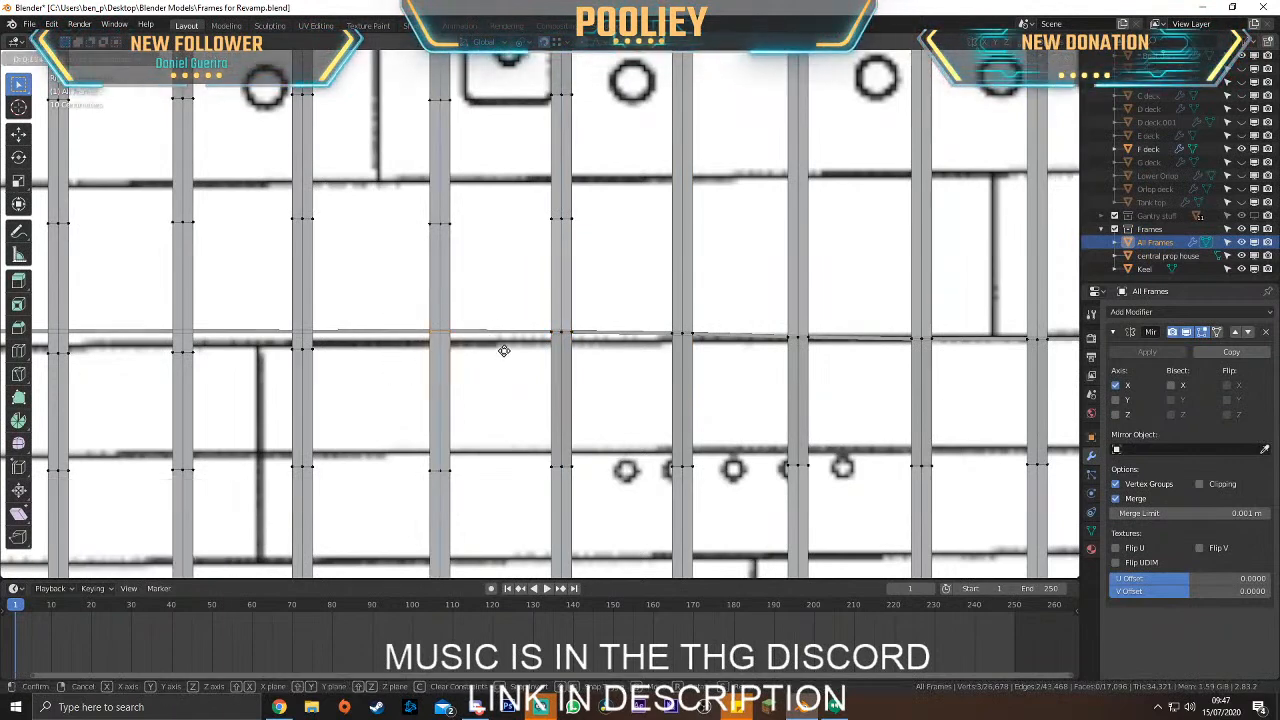
{"action": "left_click", "coordinate": [502, 350]}
{"action": "key", "text": "g"}
{"action": "scroll", "coordinate": [450, 340], "scroll_direction": "up", "scroll_amount": 4}
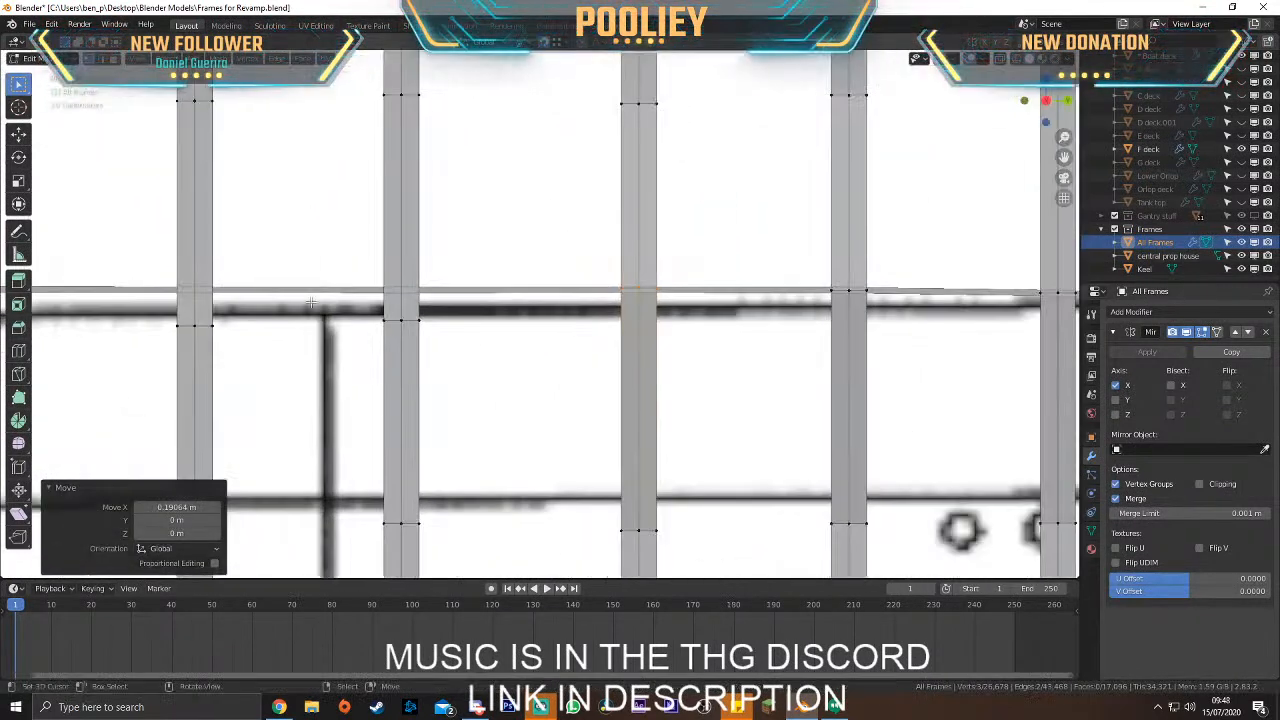
Raise the 158th frame's vertices just below the deck about 0.13 m to the deck line and shift them along X to the deck's edge
{"action": "key", "text": "g"}
{"action": "key", "text": "z"}
{"action": "left_click", "coordinate": [477, 337]}
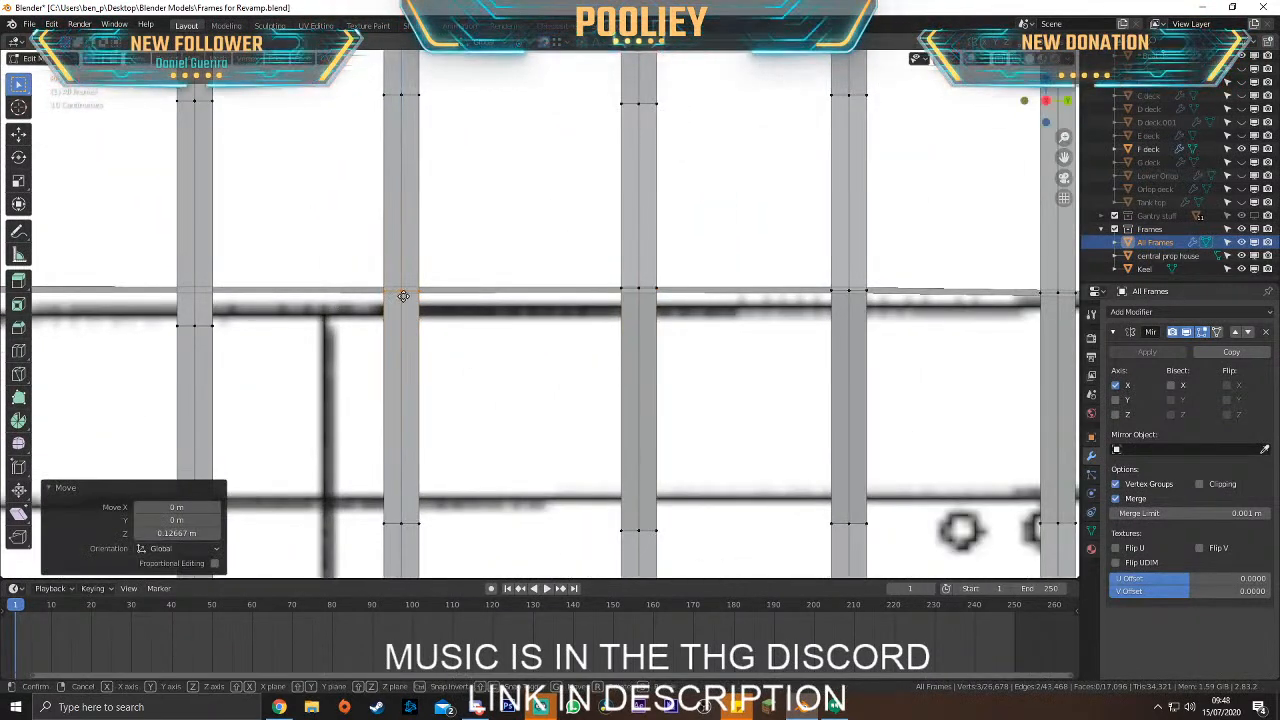
Raise the 159th frame's vertices just below the deck to the deck line and shift them about 0.19 m along X to the deck's edge
{"action": "scroll", "coordinate": [470, 330], "scroll_direction": "down", "scroll_amount": 3}
{"action": "left_click_drag", "start_coordinate": [487, 266], "coordinate": [594, 317]}
{"action": "key", "text": "g"}
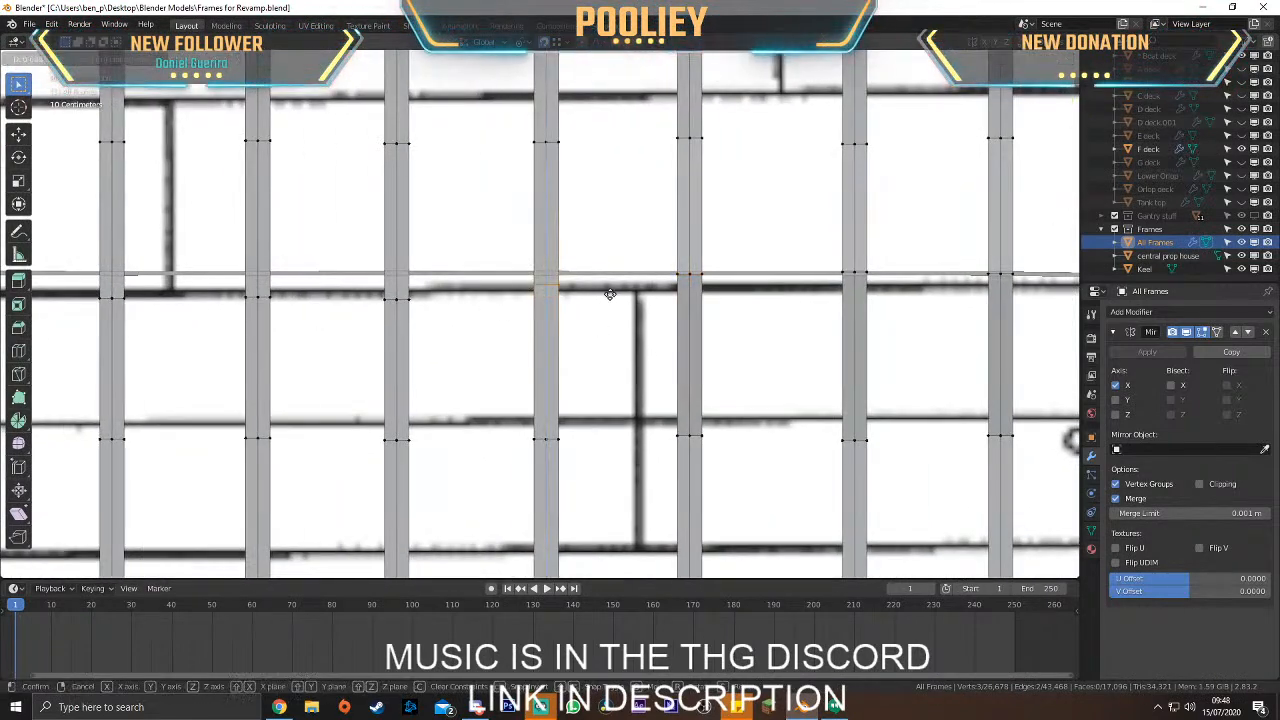
{"action": "left_click", "coordinate": [614, 290]}
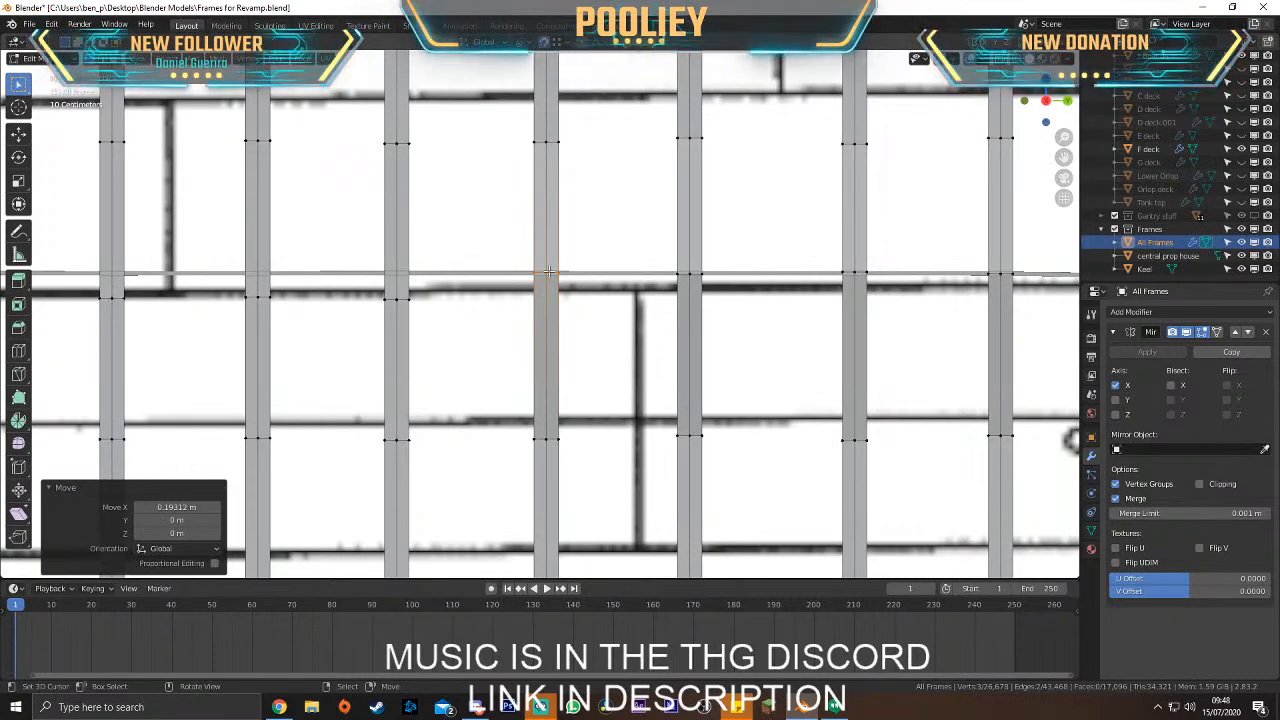
Raise the 160th frame's vertices just below the deck about 0.17 m to the deck line and shift them along X to the deck's edge
{"action": "scroll", "coordinate": [548, 270], "scroll_direction": "down", "scroll_amount": 3}
{"action": "scroll", "coordinate": [570, 300], "scroll_direction": "up", "scroll_amount": 4}
{"action": "key", "text": "g"}
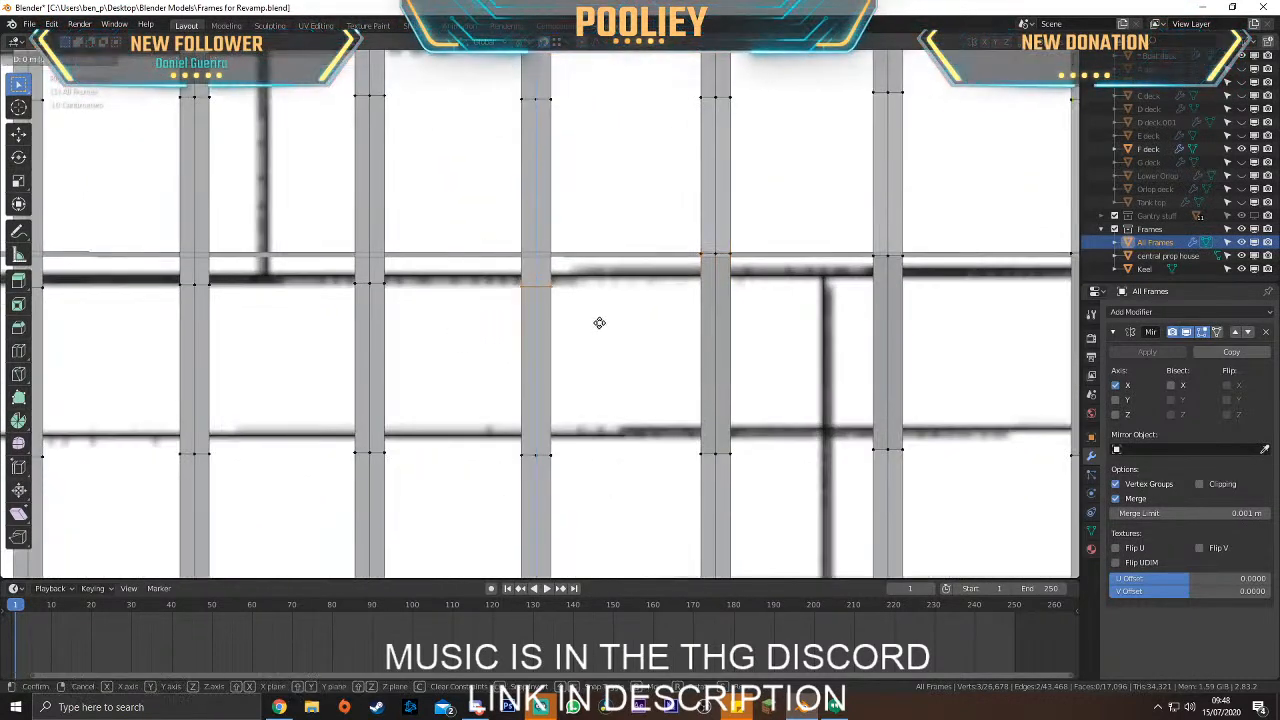
{"action": "left_click", "coordinate": [614, 304]}
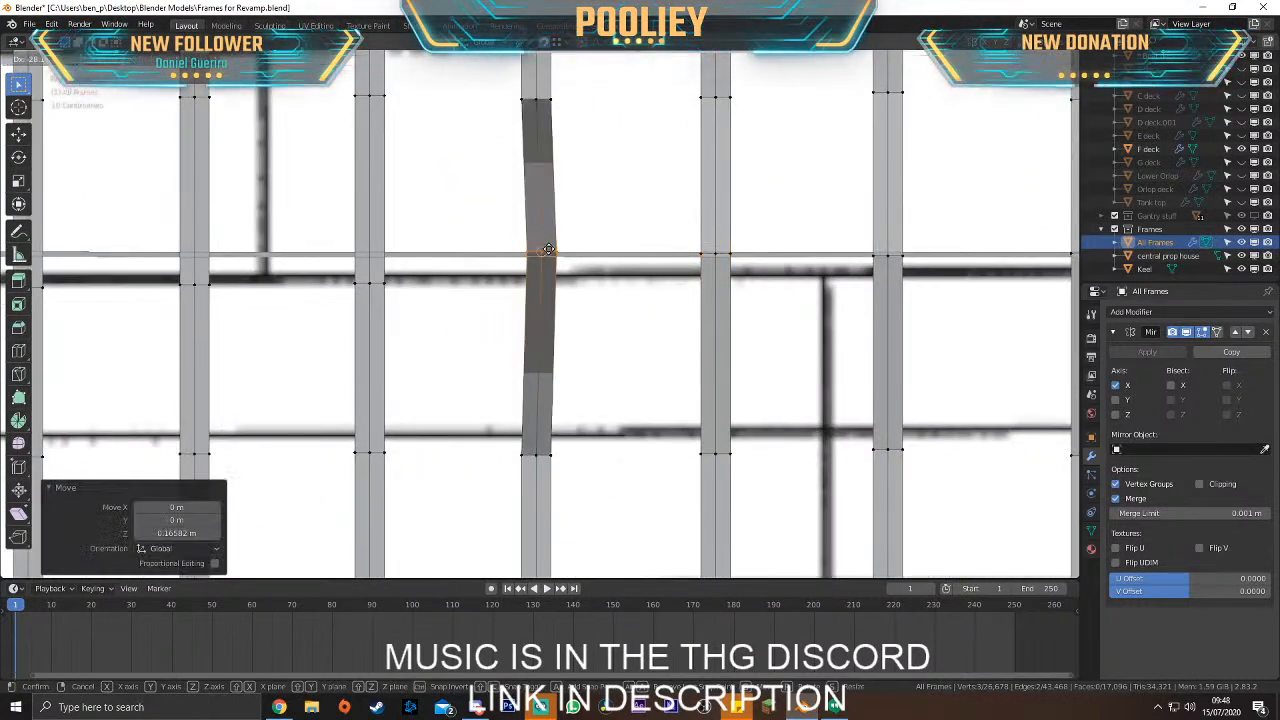
Raise the 161st frame's vertices just below the deck to the deck line and shift them along X to the deck's edge
{"action": "left_click", "coordinate": [383, 260]}
{"action": "key", "text": "g"}
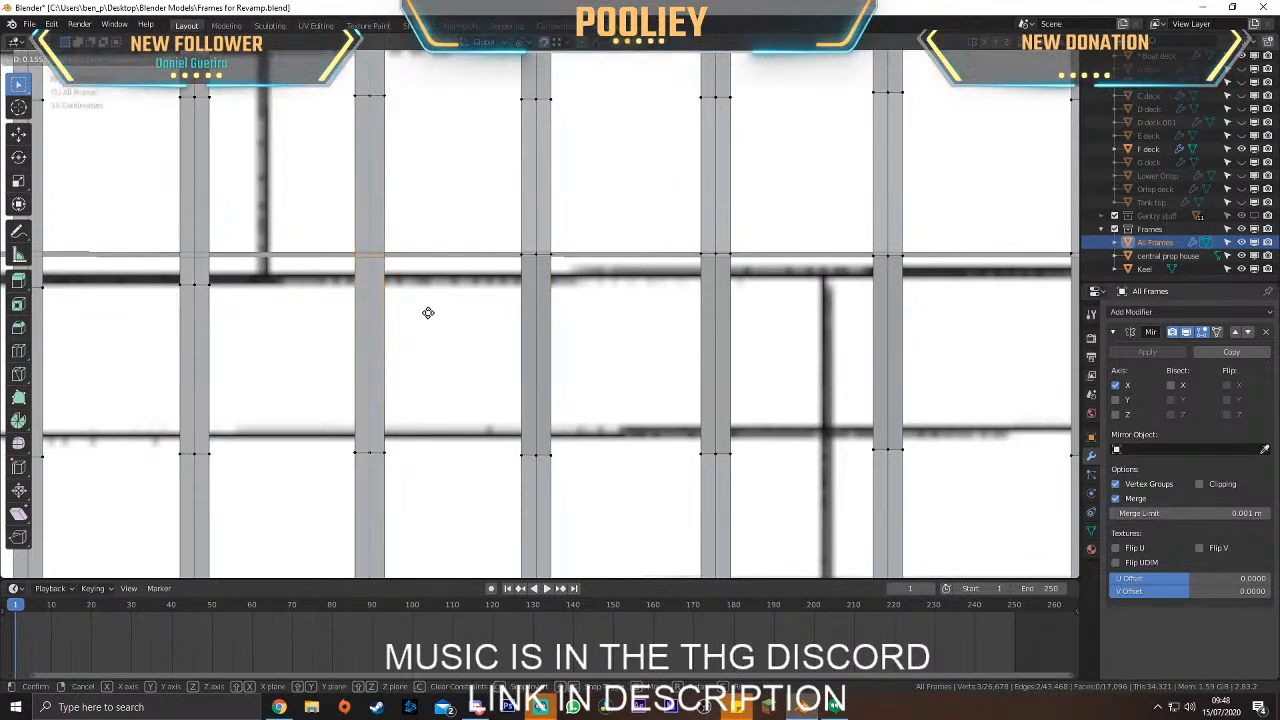
{"action": "left_click", "coordinate": [431, 315]}
{"action": "key", "text": "g"}
{"action": "key", "text": "x"}
{"action": "left_click", "coordinate": [342, 288]}
Raise the 162nd frame's vertices just below the deck to the deck line and shift them about 0.19 m along X to the deck's edge
{"action": "middle_click_drag", "start_coordinate": [342, 288], "coordinate": [591, 303], "text": "shift"}
{"action": "left_click_drag", "start_coordinate": [391, 283], "coordinate": [508, 326]}
{"action": "key", "text": "g"}
{"action": "key", "text": "z"}
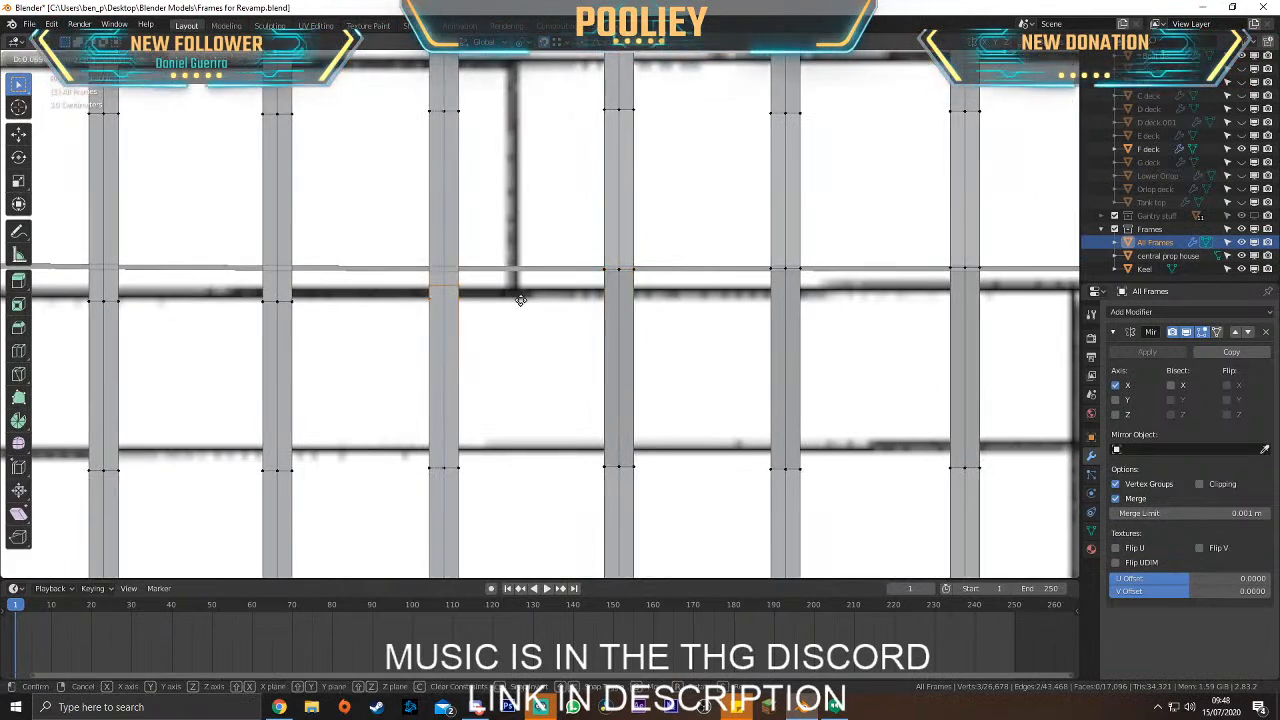
{"action": "left_click", "coordinate": [509, 294]}
{"action": "key", "text": "g"}
{"action": "key", "text": "x"}
{"action": "left_click", "coordinate": [509, 294]}
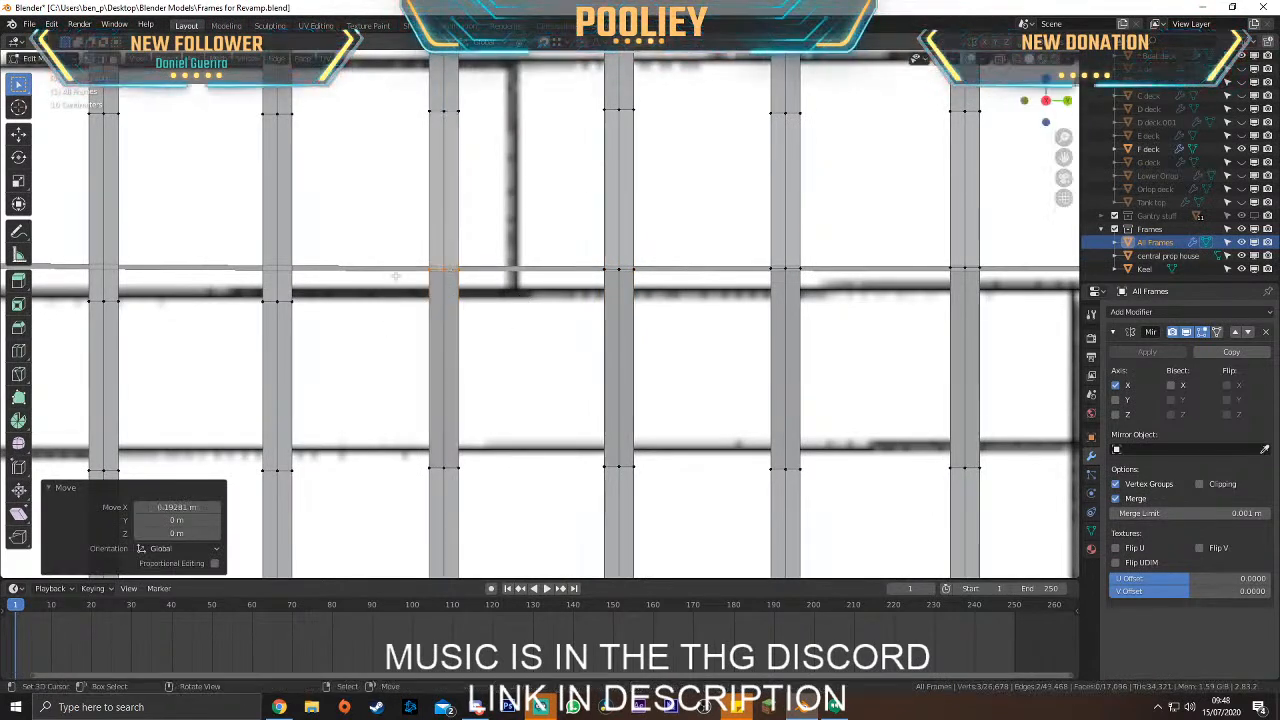
Raise the 163rd frame's vertices just below the deck about 0.18 m to the deck line
{"action": "left_click_drag", "start_coordinate": [240, 275], "coordinate": [311, 360]}
{"action": "key", "text": "g"}
{"action": "key", "text": "z"}
{"action": "left_click", "coordinate": [323, 320]}
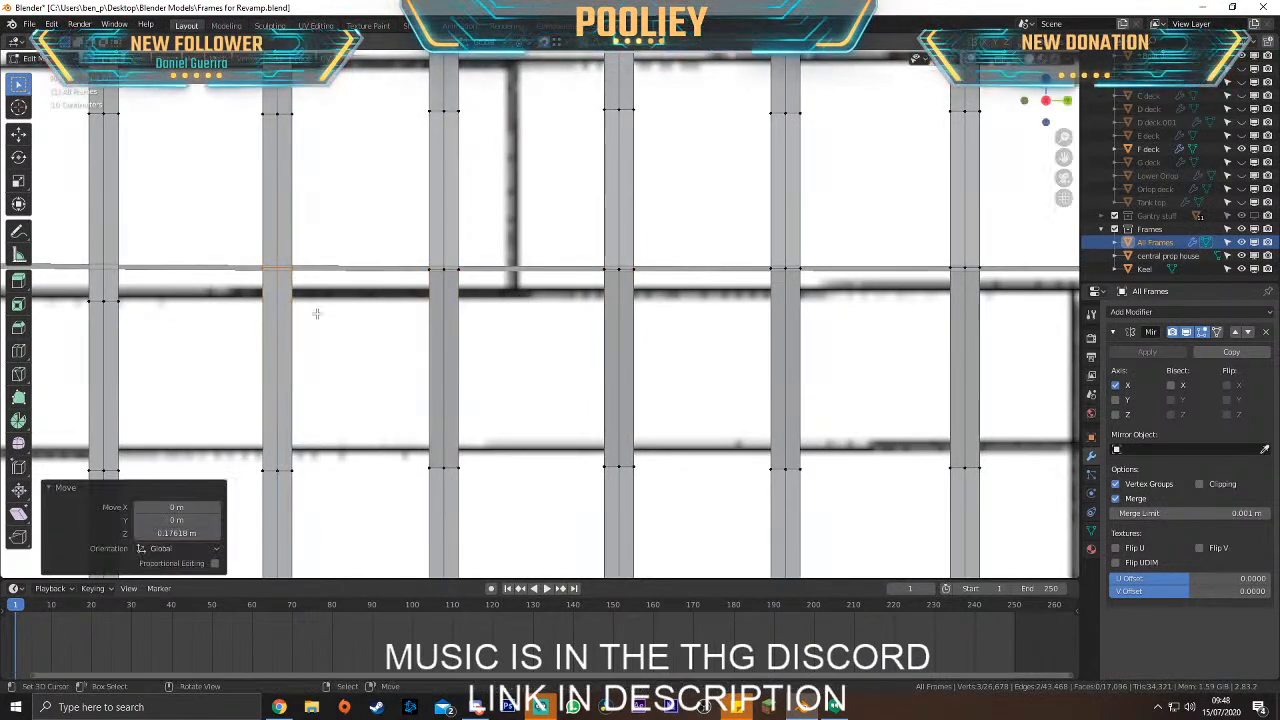
Raise the 164th frame's vertices just below the deck to the deck line and shift them along X to the deck's edge
{"action": "scroll", "coordinate": [284, 267], "scroll_direction": "down", "scroll_amount": 2}
{"action": "middle_click_drag", "start_coordinate": [284, 267], "coordinate": [559, 282], "text": "shift"}
{"action": "left_click_drag", "start_coordinate": [469, 283], "coordinate": [578, 351]}
{"action": "scroll", "coordinate": [578, 351], "scroll_direction": "up", "scroll_amount": 2}
{"action": "key", "text": "g"}
{"action": "key", "text": "z"}
{"action": "left_click", "coordinate": [591, 317]}
{"action": "key", "text": "g"}
{"action": "key", "text": "x"}
{"action": "left_click", "coordinate": [497, 286]}
Raise the 165th frame's vertices just below the deck about 0.18 m to the deck line and shift them along X to the deck's edge
{"action": "left_click_drag", "start_coordinate": [261, 284], "coordinate": [380, 361]}
{"action": "key", "text": "g"}
{"action": "key", "text": "z"}
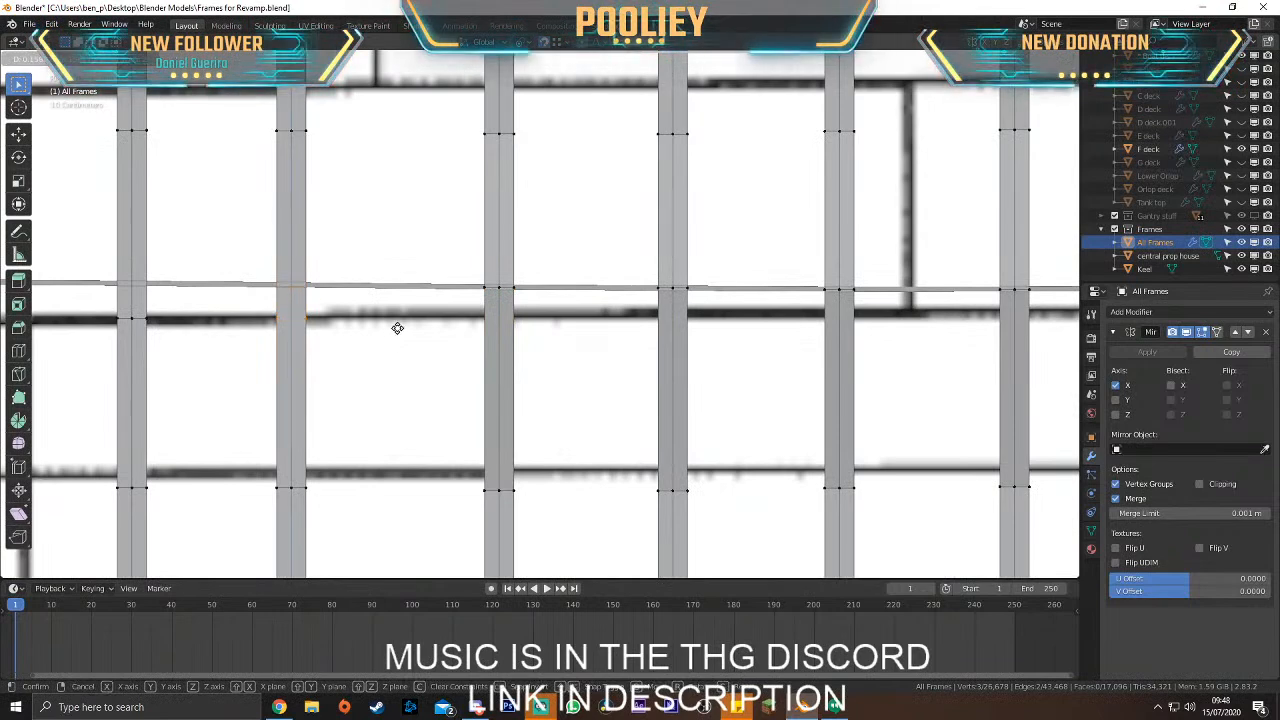
{"action": "left_click", "coordinate": [400, 327]}
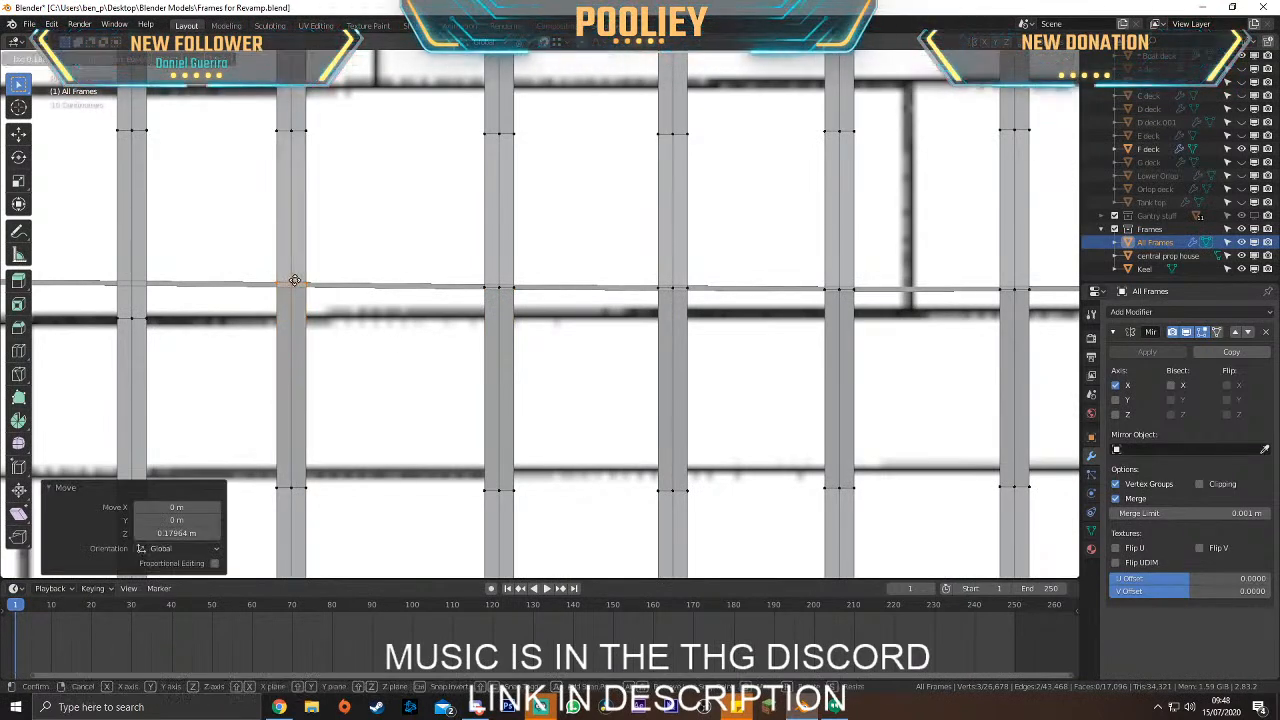
Raise the 166th frame's vertices just below the deck about 0.18 m to the deck line and shift them along X to the deck's edge
{"action": "middle_click_drag", "start_coordinate": [232, 294], "coordinate": [638, 298], "text": "shift"}
{"action": "left_click_drag", "start_coordinate": [489, 292], "coordinate": [613, 350]}
{"action": "key", "text": "g"}
{"action": "key", "text": "z"}
{"action": "left_click", "coordinate": [631, 316]}
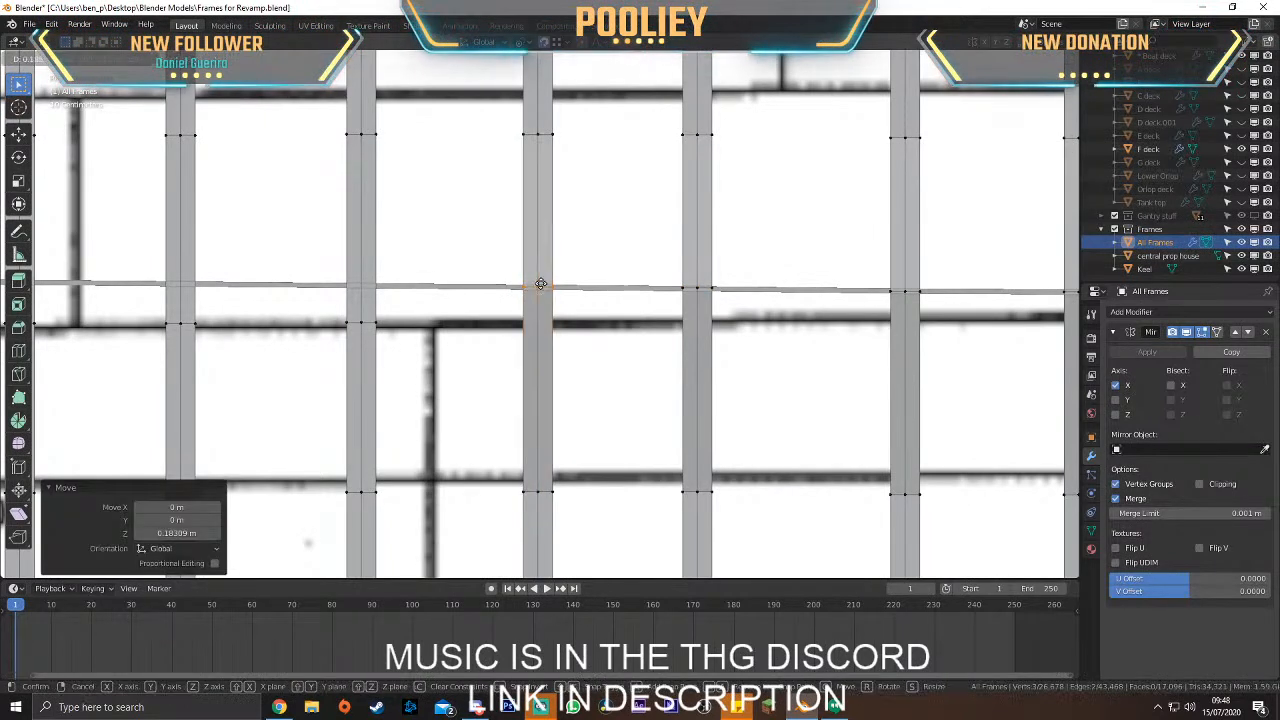
Raise the 167th frame's vertices just below the deck about 0.19 m to the deck line and shift them along X to the deck's edge
{"action": "left_click_drag", "start_coordinate": [320, 298], "coordinate": [436, 354]}
{"action": "key", "text": "g"}
{"action": "key", "text": "z"}
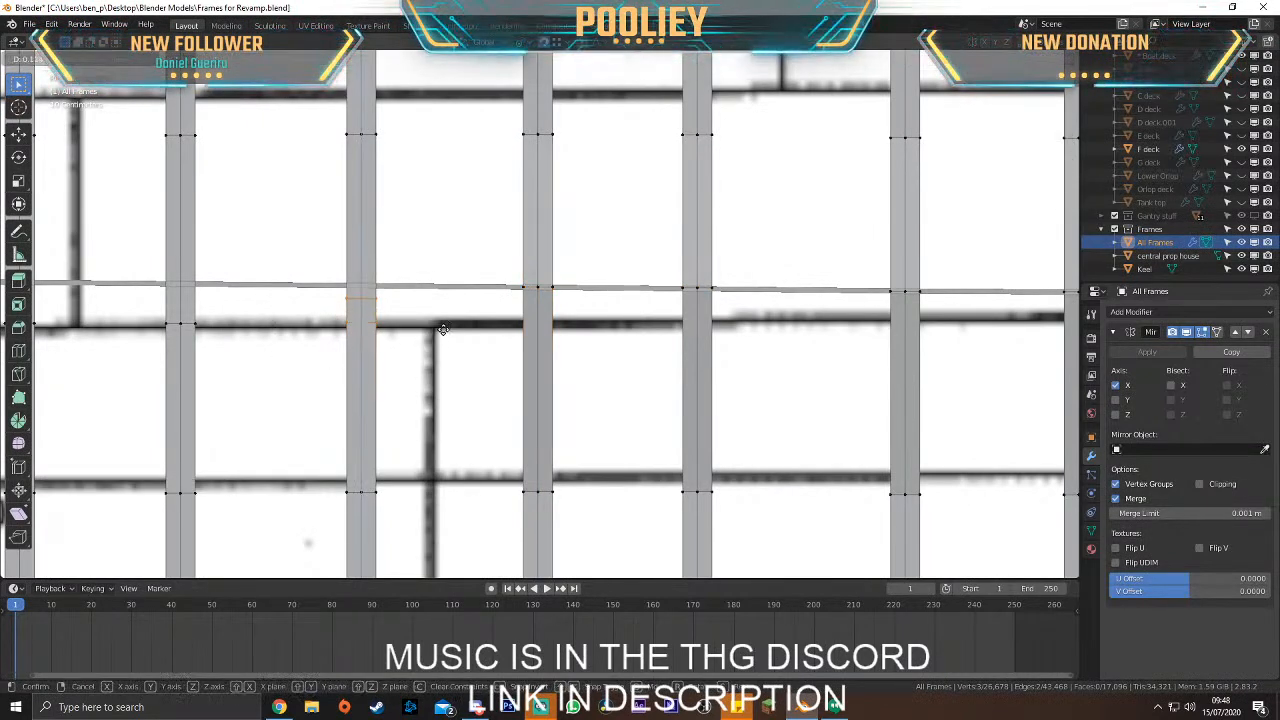
{"action": "left_click", "coordinate": [447, 322]}
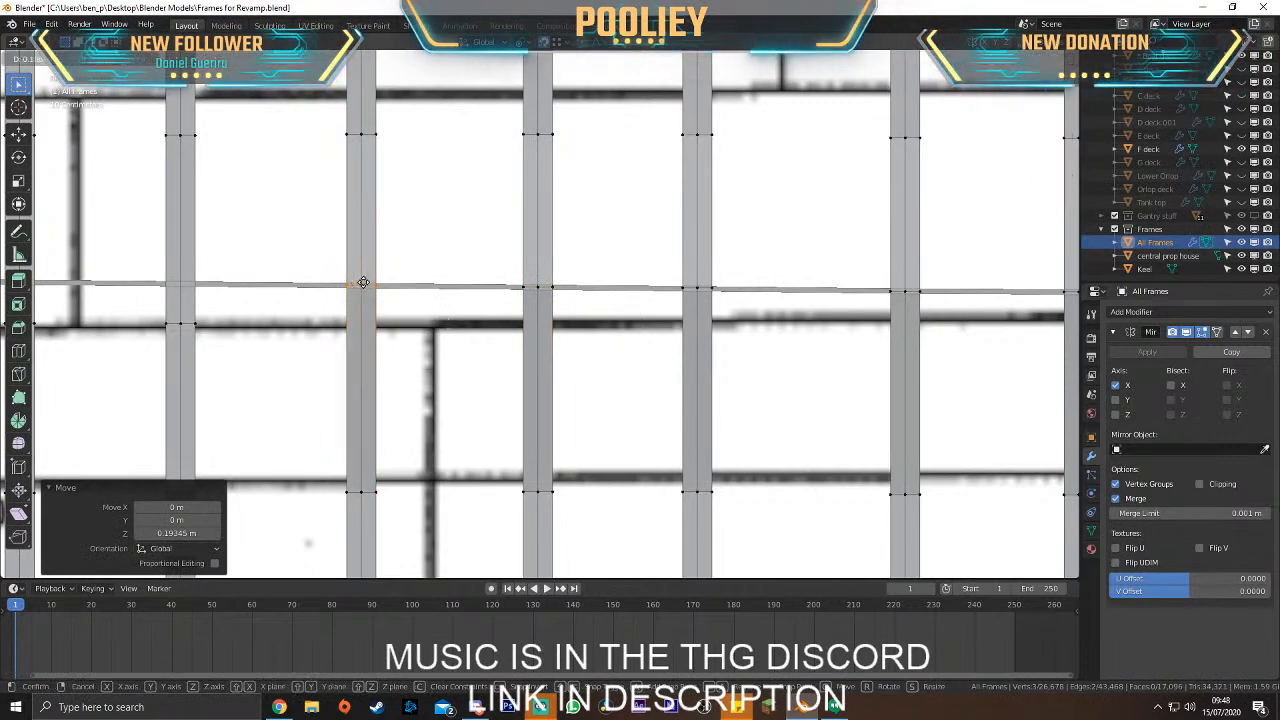
Raise the 168th frame's vertices about 0.20 m to the deck line and shift them about 0.19 m along X to the deck's edge
{"action": "middle_click_drag", "start_coordinate": [288, 306], "coordinate": [559, 313], "text": "shift"}
{"action": "left_click_drag", "start_coordinate": [409, 309], "coordinate": [511, 365]}
{"action": "key", "text": "g"}
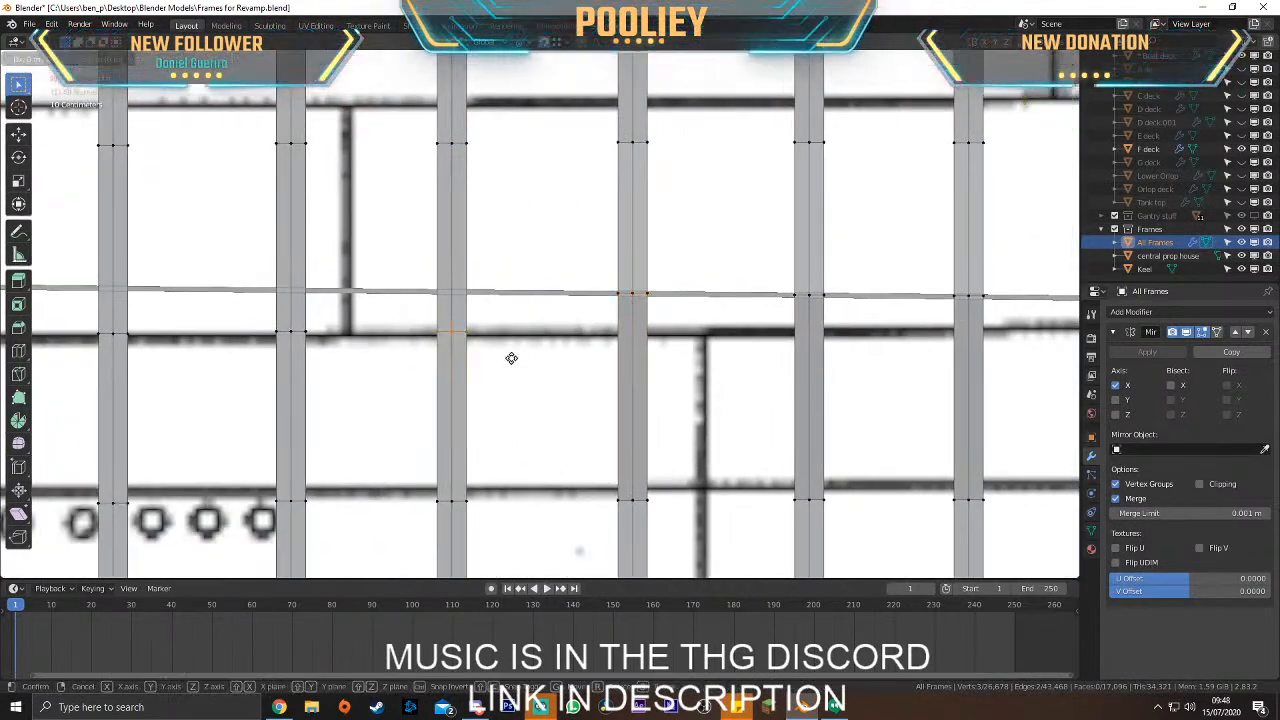
{"action": "key", "text": "z"}
{"action": "left_click", "coordinate": [507, 322]}
{"action": "key", "text": "g"}
{"action": "key", "text": "x"}
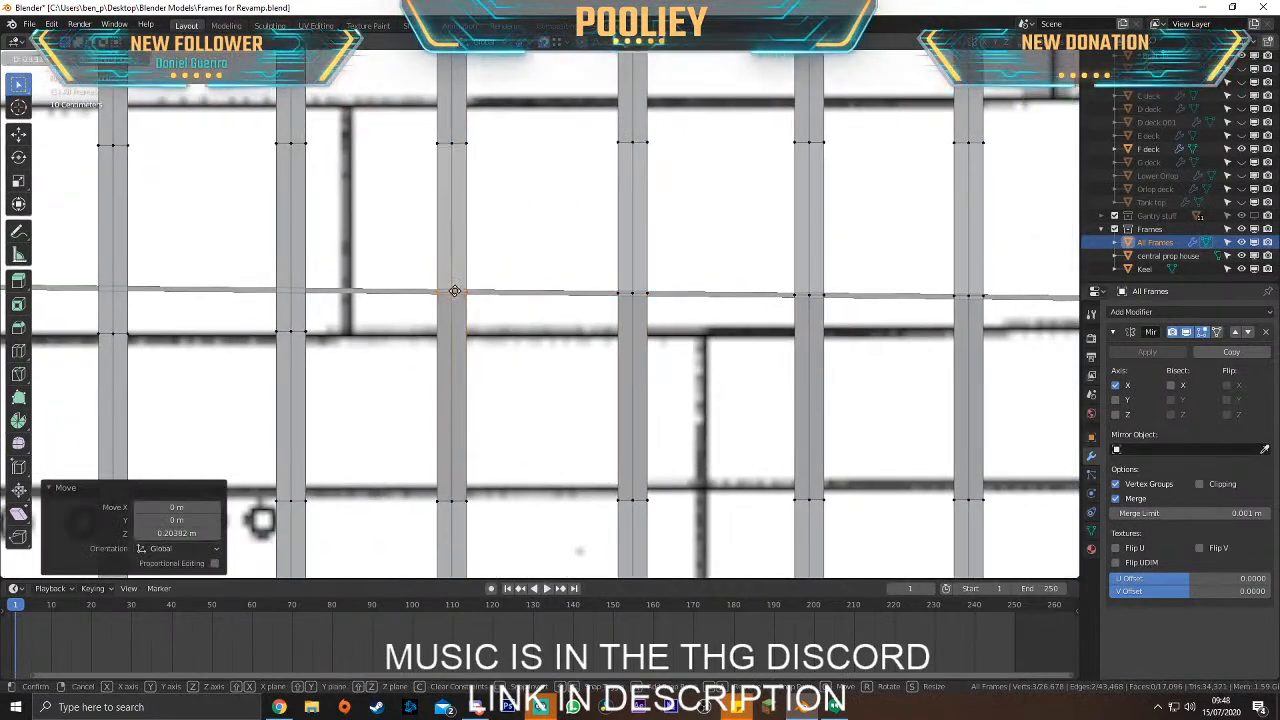
{"action": "left_click", "coordinate": [455, 294]}
{"action": "scroll", "coordinate": [455, 294], "scroll_direction": "down", "scroll_amount": 6}
{"action": "middle_click_drag", "start_coordinate": [455, 294], "coordinate": [730, 264]}
{"action": "key", "text": "KP_3"}
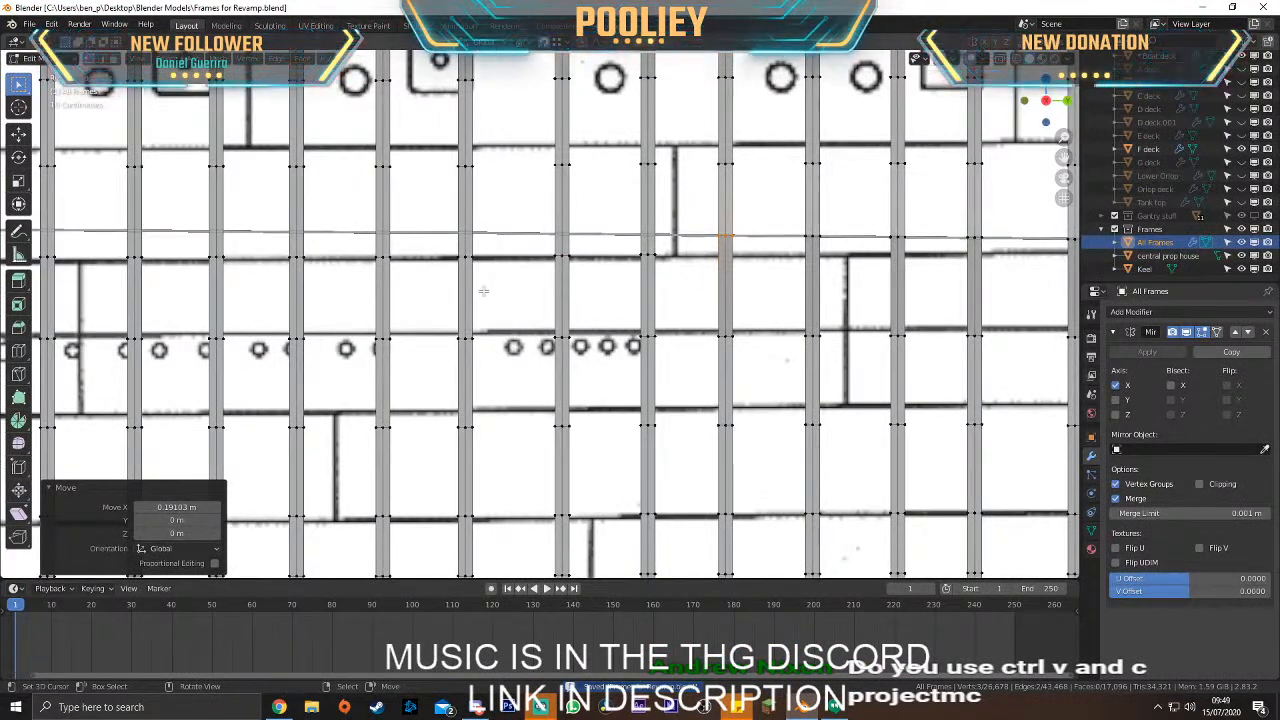
Raise the next unaligned frame's vertex row below the deck edge about 0.21 m along Z to meet it
{"action": "scroll", "coordinate": [483, 291], "scroll_direction": "up", "scroll_amount": 1}
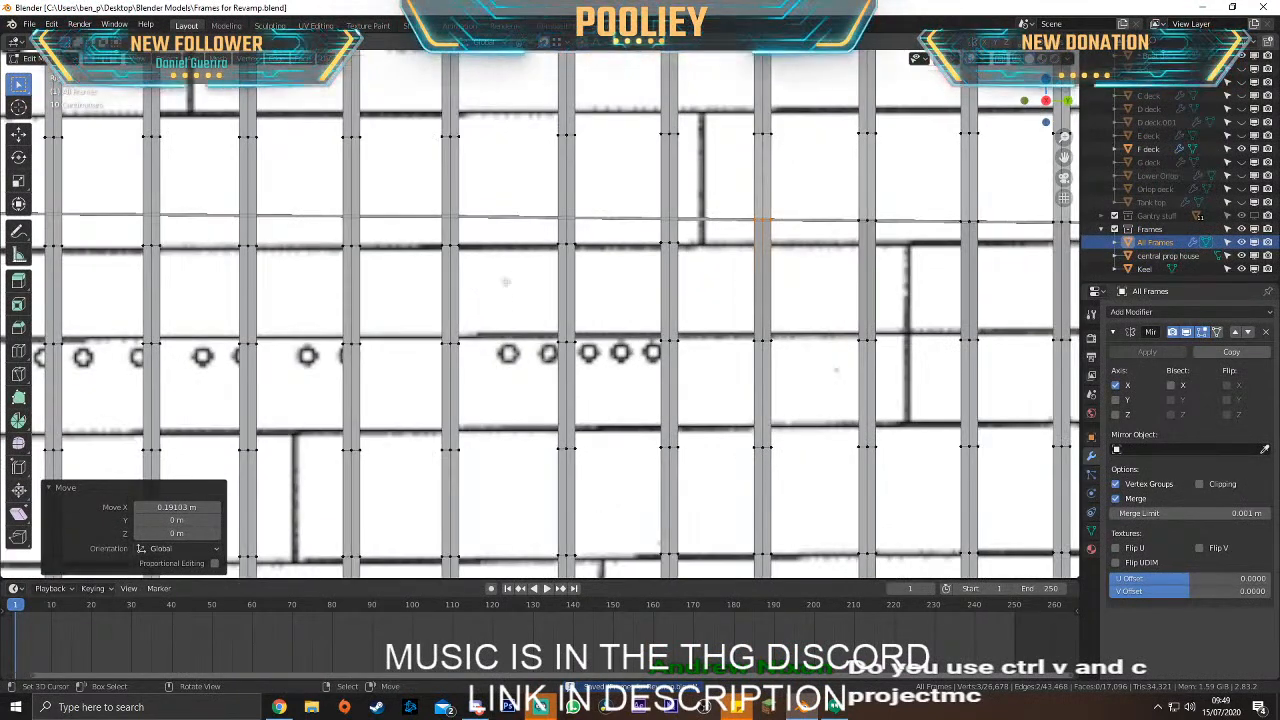
{"action": "scroll", "coordinate": [620, 314], "scroll_direction": "up", "scroll_amount": 1}
{"action": "middle_click_drag", "start_coordinate": [774, 289], "coordinate": [590, 342], "text": "shift"}
{"action": "scroll", "coordinate": [583, 337], "scroll_direction": "up", "scroll_amount": 1}
{"action": "left_click_drag", "start_coordinate": [481, 254], "coordinate": [620, 320]}
{"action": "middle_click_drag", "start_coordinate": [620, 320], "coordinate": [517, 359], "text": "shift"}
{"action": "key", "text": "g"}
{"action": "key", "text": "z"}
{"action": "left_click", "coordinate": [529, 325]}
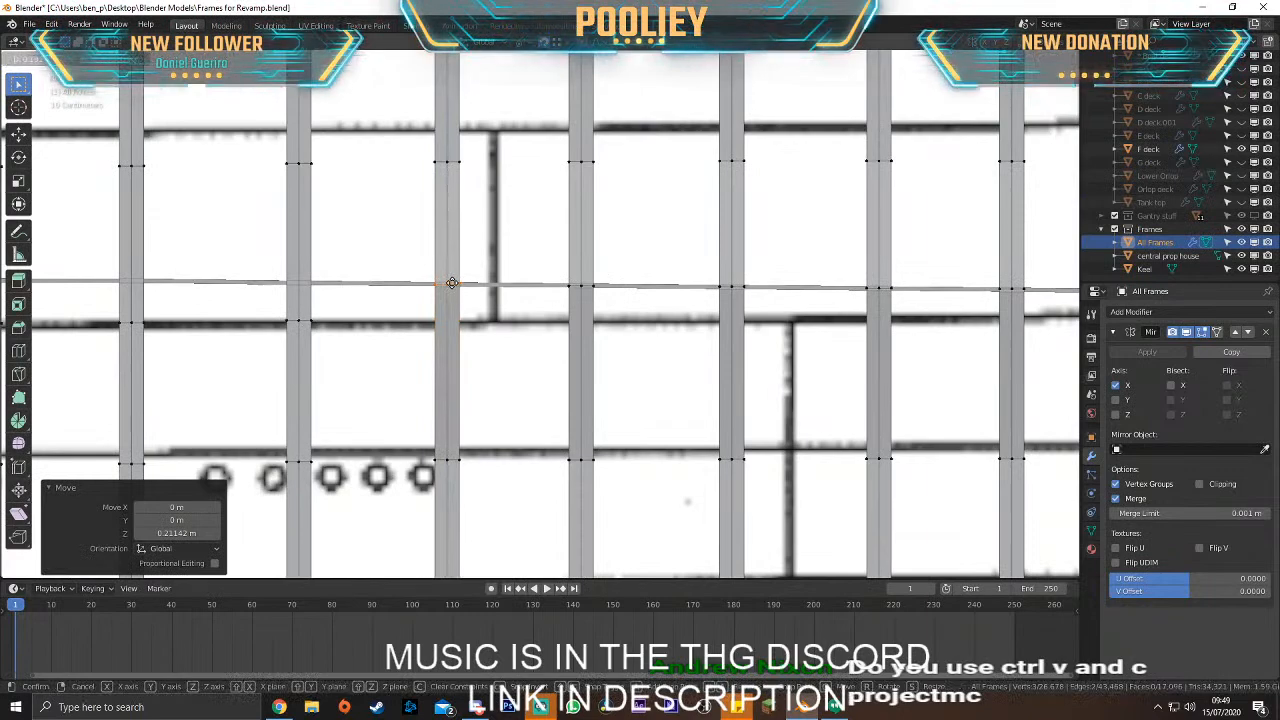
Raise the adjacent frame's vertex row along Z to the deck edge and shift it about 0.18 m along X
{"action": "left_click_drag", "start_coordinate": [249, 295], "coordinate": [360, 336]}
{"action": "key", "text": "g"}
{"action": "key", "text": "z"}
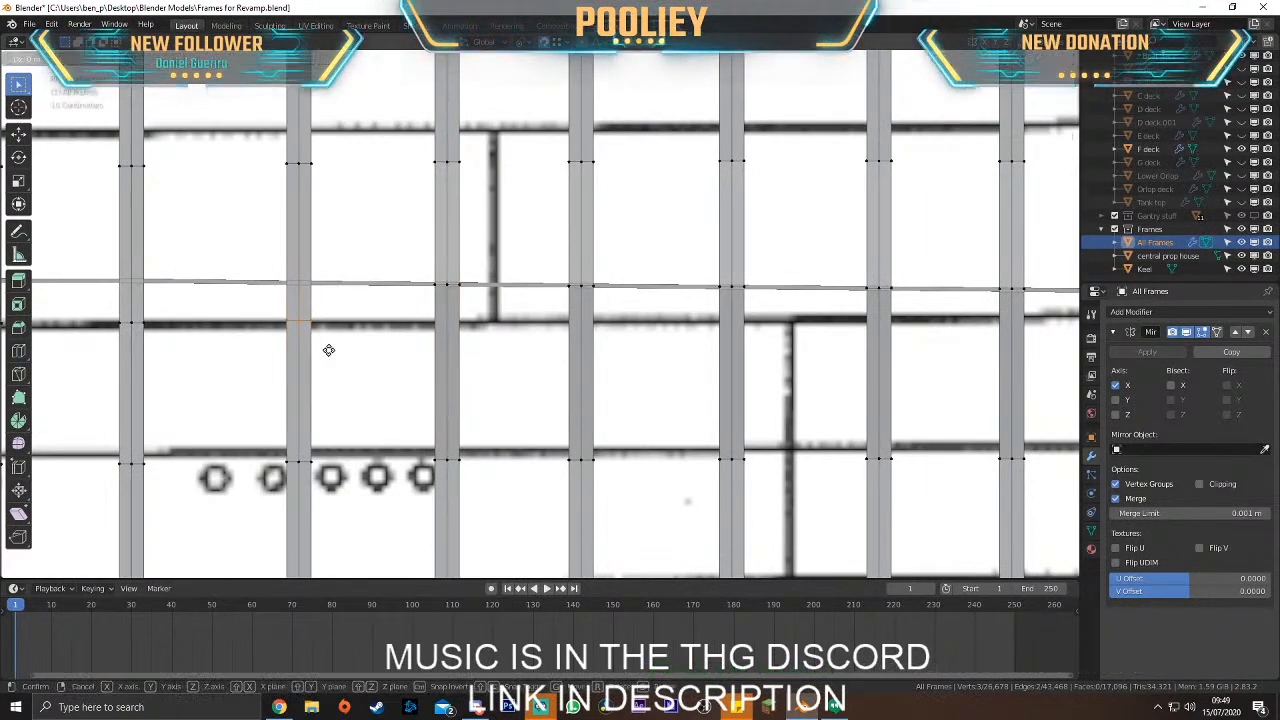
{"action": "left_click", "coordinate": [336, 304]}
{"action": "key", "text": "g"}
{"action": "key", "text": "x"}
{"action": "left_click", "coordinate": [298, 318]}
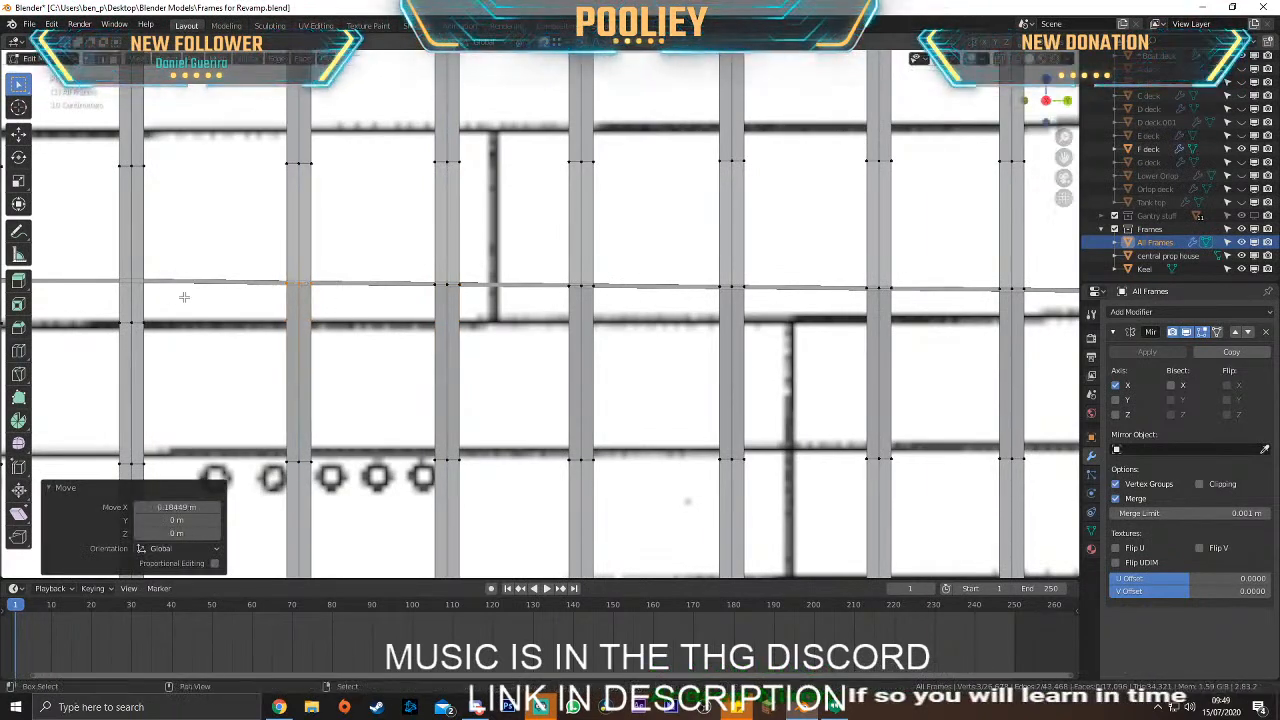
Raise the next frame's vertex row about 0.26 m along Z and align it along X with the deck edge
{"action": "middle_click_drag", "start_coordinate": [229, 291], "coordinate": [528, 295], "text": "shift"}
{"action": "left_click_drag", "start_coordinate": [357, 303], "coordinate": [485, 368]}
{"action": "key", "text": "g"}
{"action": "key", "text": "z"}
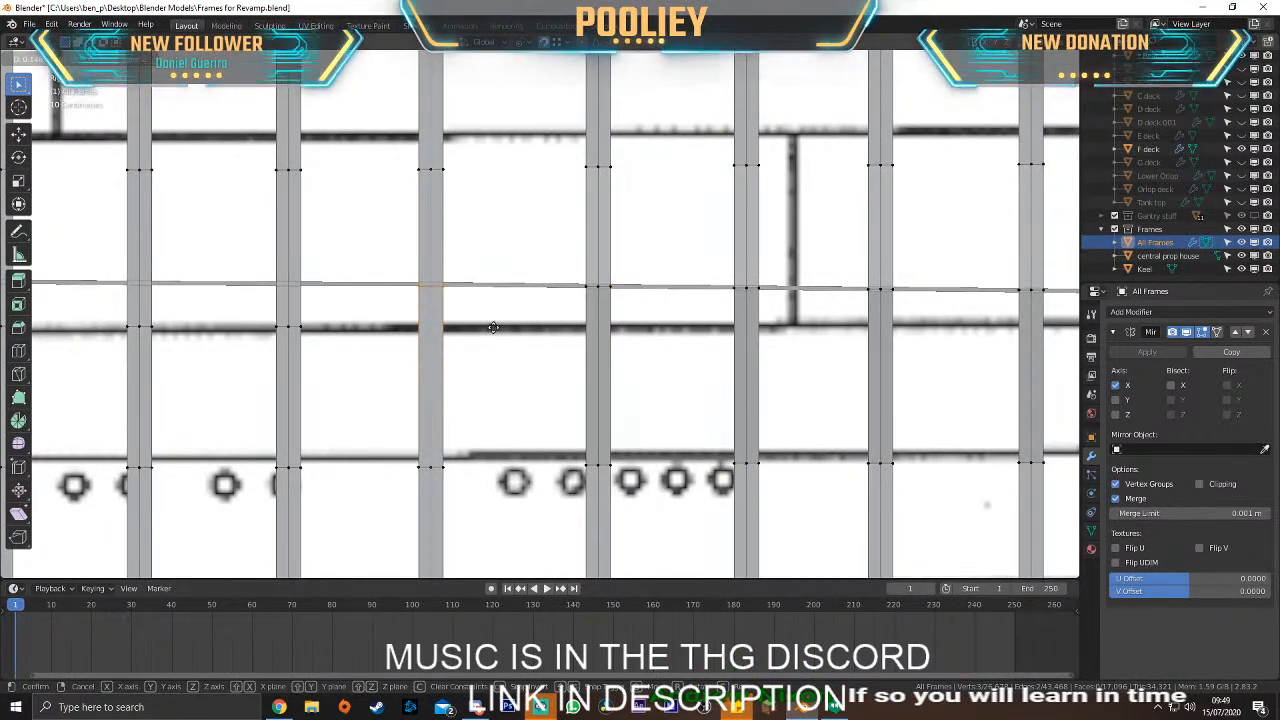
{"action": "left_click", "coordinate": [494, 326]}
{"action": "key", "text": "g"}
{"action": "key", "text": "x"}
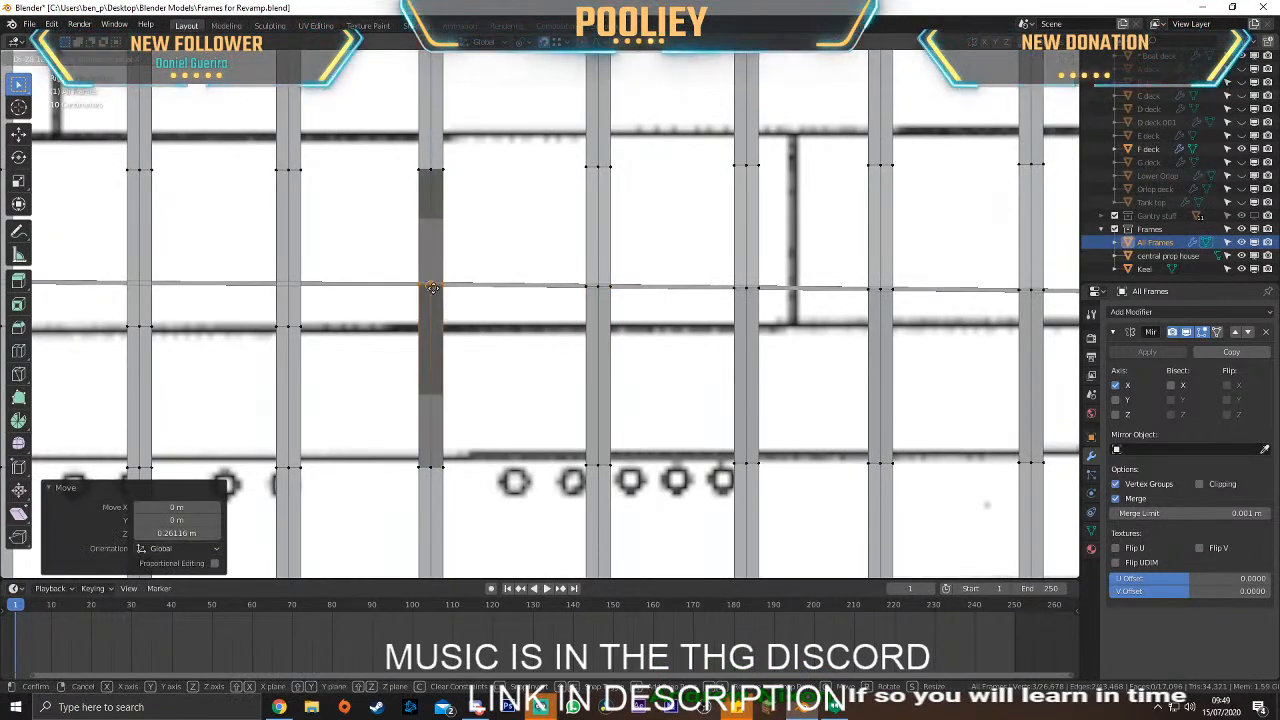
{"action": "left_click", "coordinate": [434, 283]}
Raise the vertex row of the next frame toward negative Y along Z to the deck edge
{"action": "middle_click_drag", "start_coordinate": [383, 309], "coordinate": [577, 337], "text": "shift"}
{"action": "left_click_drag", "start_coordinate": [446, 330], "coordinate": [554, 386]}
{"action": "key", "text": "g"}
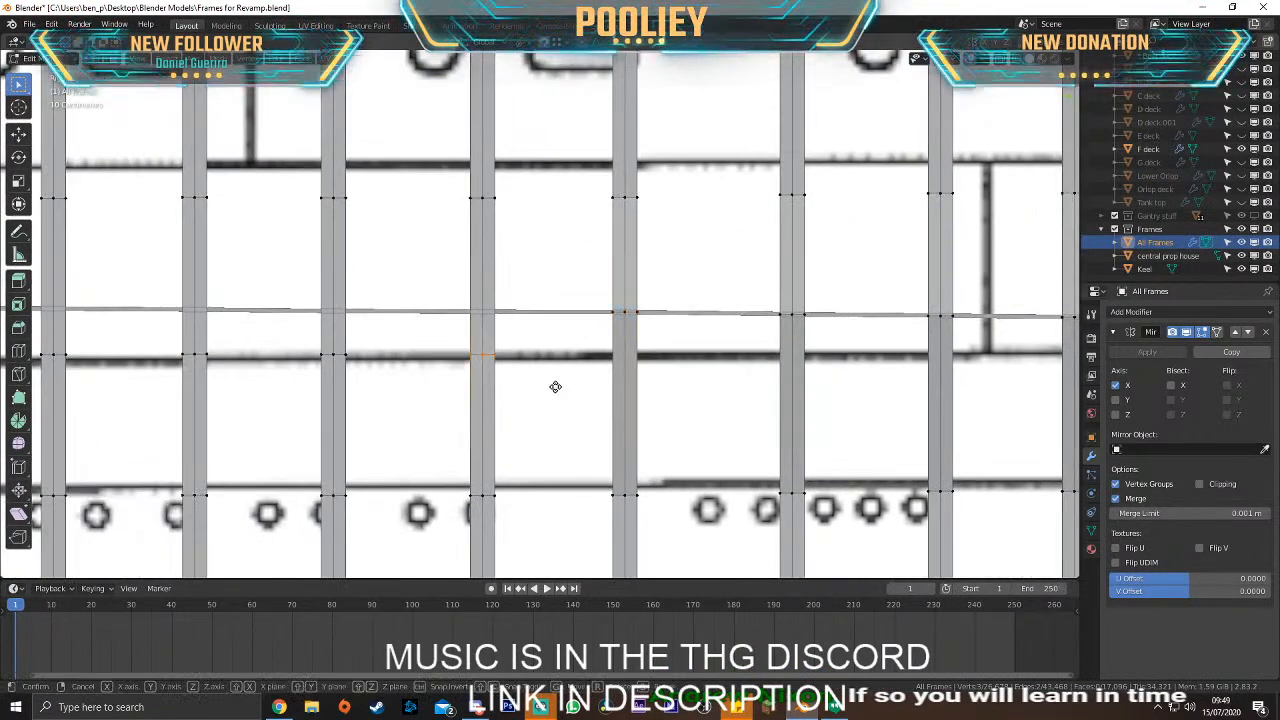
{"action": "key", "text": "z"}
{"action": "left_click", "coordinate": [558, 344]}
Raise the following frame's vertex row about 0.27 m along Z to the deck edge
{"action": "left_click_drag", "start_coordinate": [286, 338], "coordinate": [380, 392]}
{"action": "key", "text": "g"}
{"action": "left_click", "coordinate": [398, 352]}
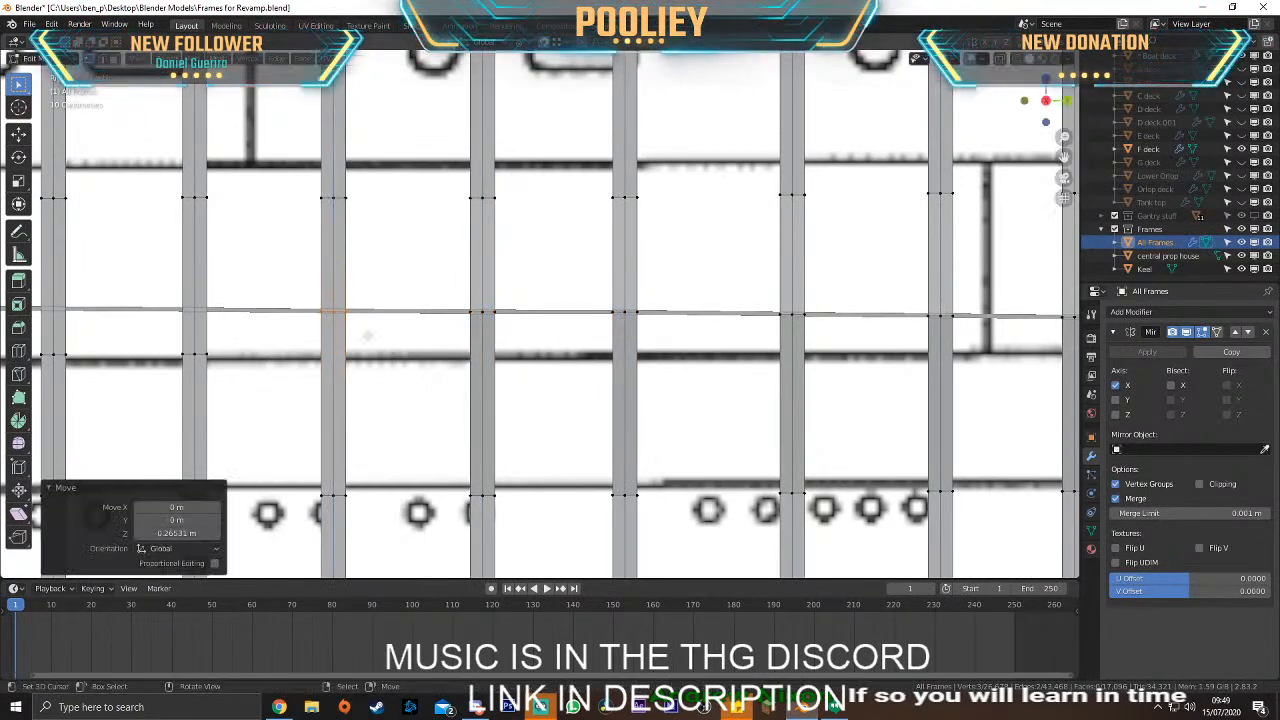
Move the next frame's vertex row to the deck edge, about 0.28 m along Z and 0.16 m along X
{"action": "middle_click_drag", "start_coordinate": [315, 336], "coordinate": [497, 336], "text": "shift"}
{"action": "scroll", "coordinate": [498, 336], "scroll_direction": "up", "scroll_amount": 2}
{"action": "left_click_drag", "start_coordinate": [229, 335], "coordinate": [354, 405]}
{"action": "middle_click_drag", "start_coordinate": [364, 411], "coordinate": [580, 423], "text": "shift"}
{"action": "key", "text": "g"}
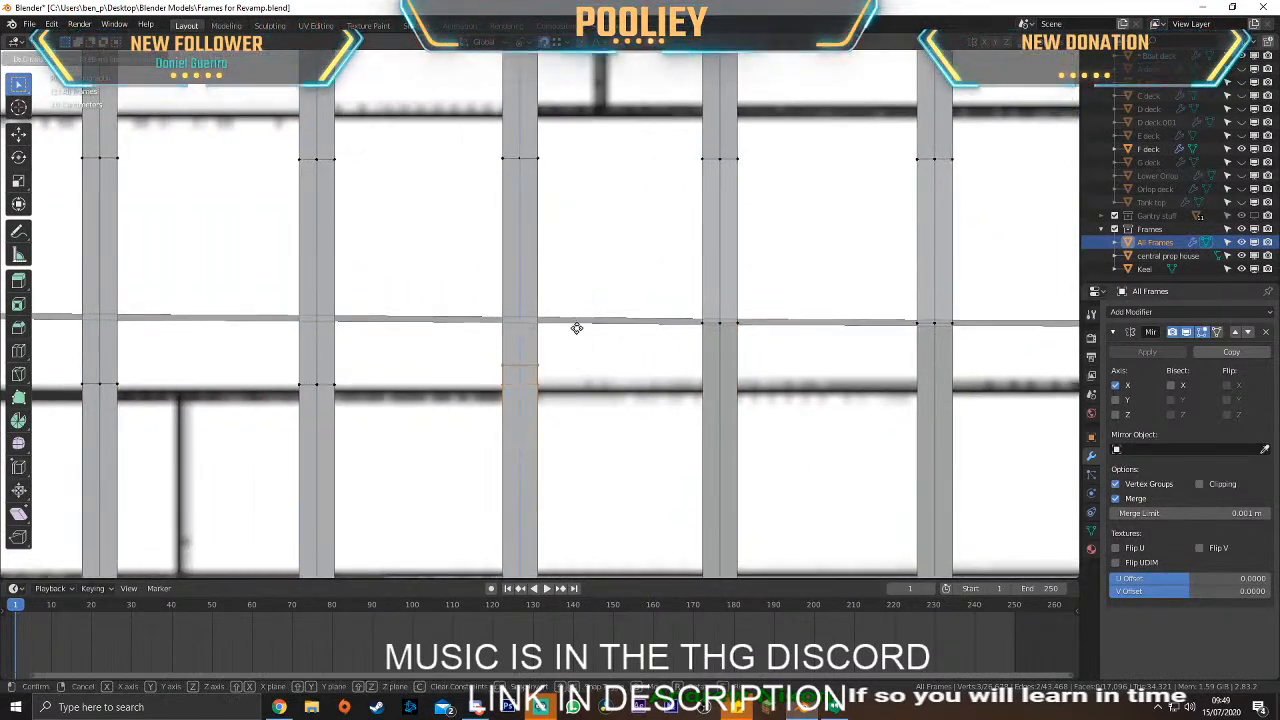
{"action": "left_click", "coordinate": [583, 304]}
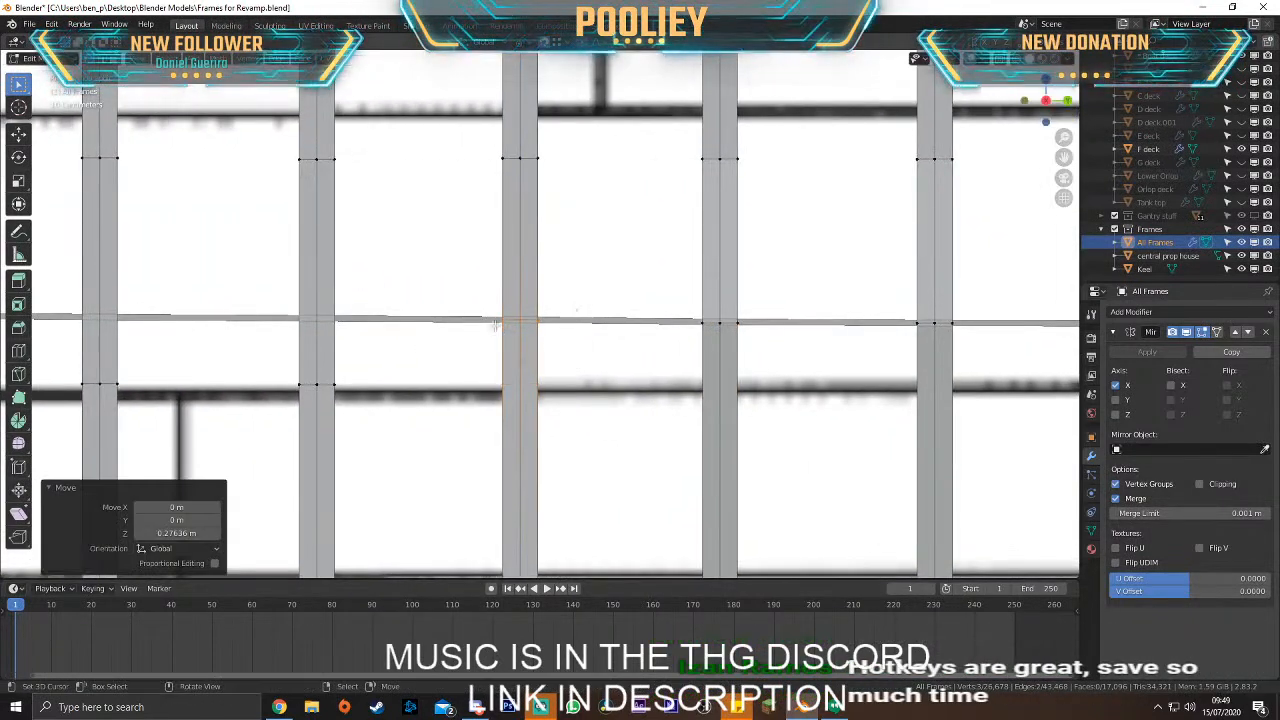
Raise the next frame's vertex row about 0.29 m along Z to the deck edge and clear the selection
{"action": "middle_click_drag", "start_coordinate": [421, 332], "coordinate": [641, 341], "text": "shift"}
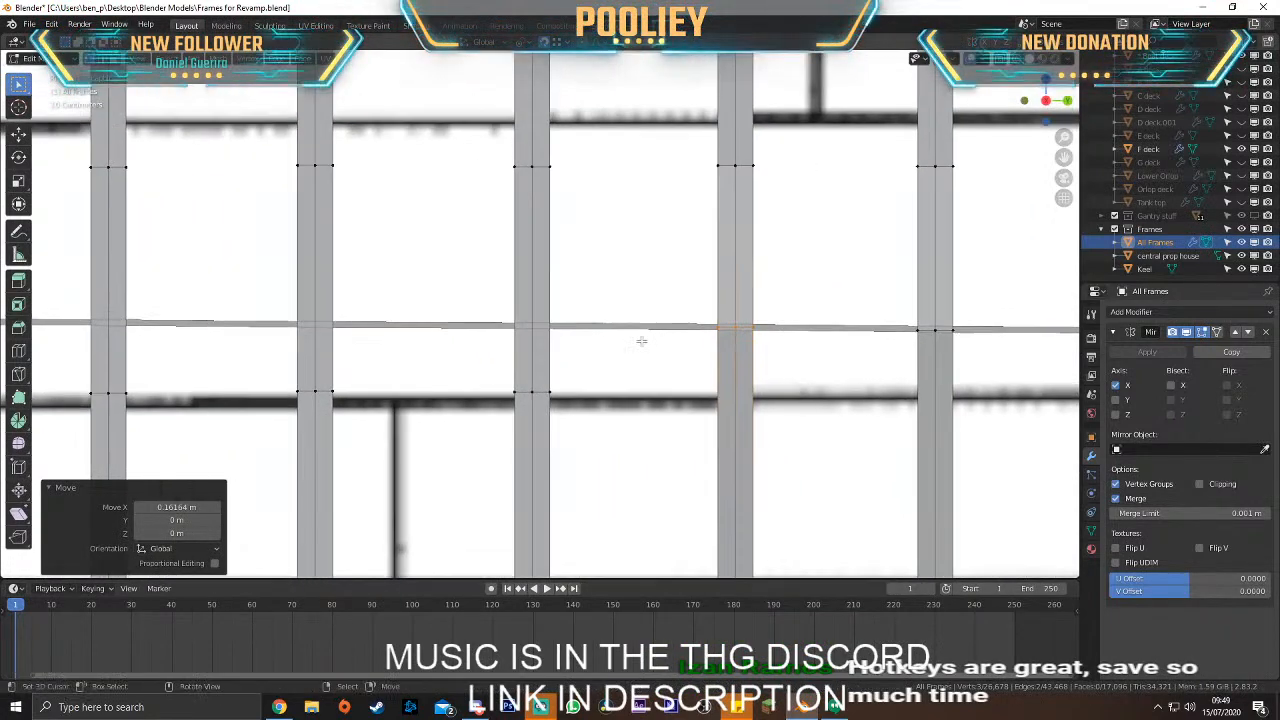
{"action": "left_click_drag", "start_coordinate": [499, 342], "coordinate": [620, 432]}
{"action": "key", "text": "g"}
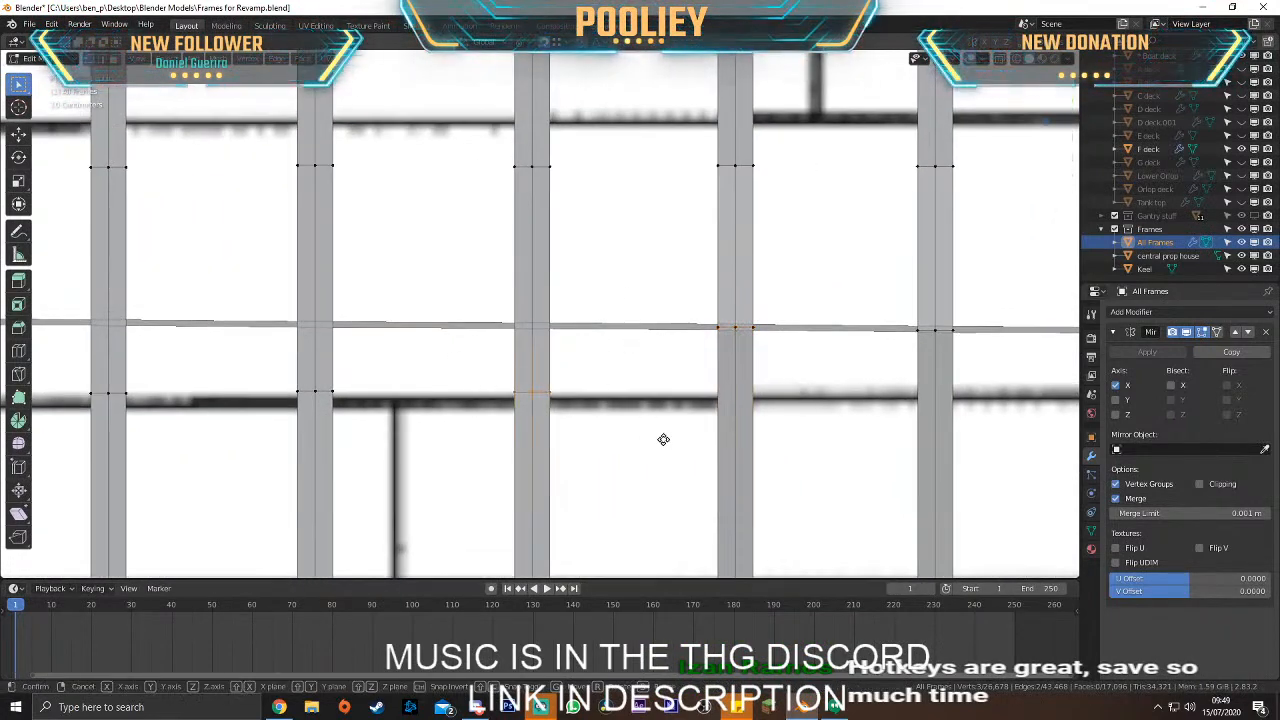
{"action": "key", "text": "z"}
{"action": "left_click", "coordinate": [684, 374]}
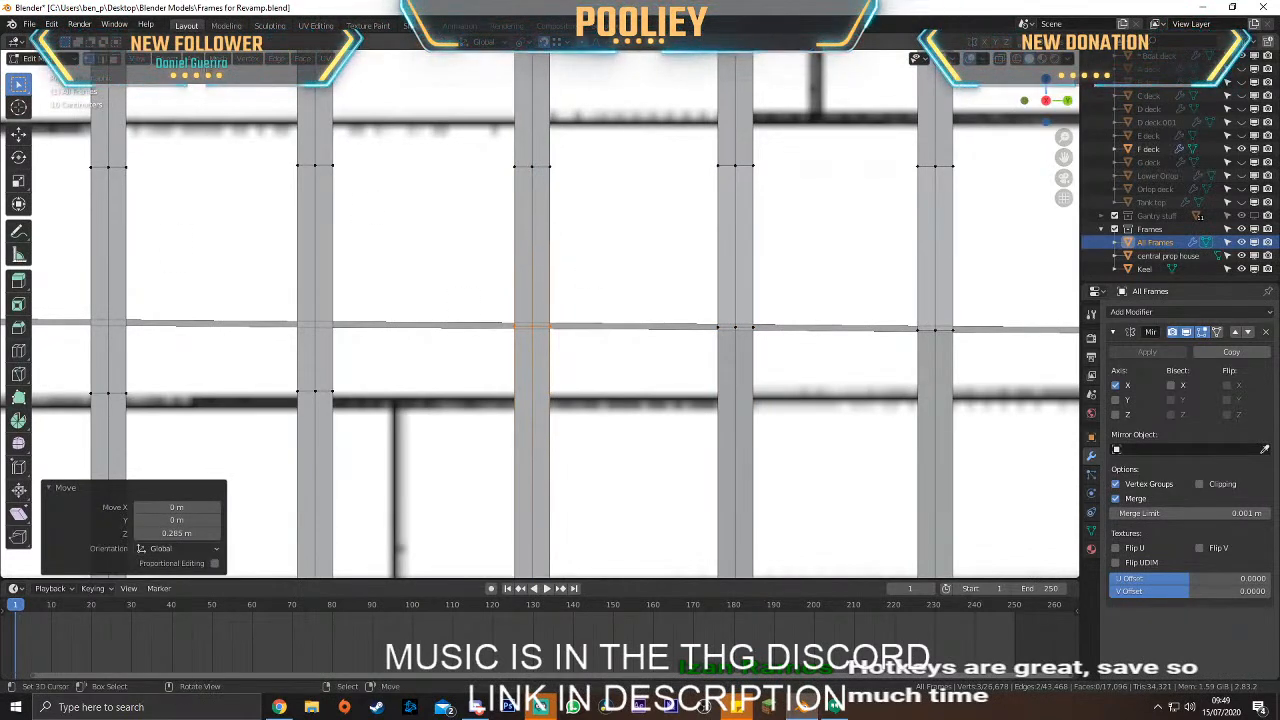
{"action": "left_click", "coordinate": [177, 164]}
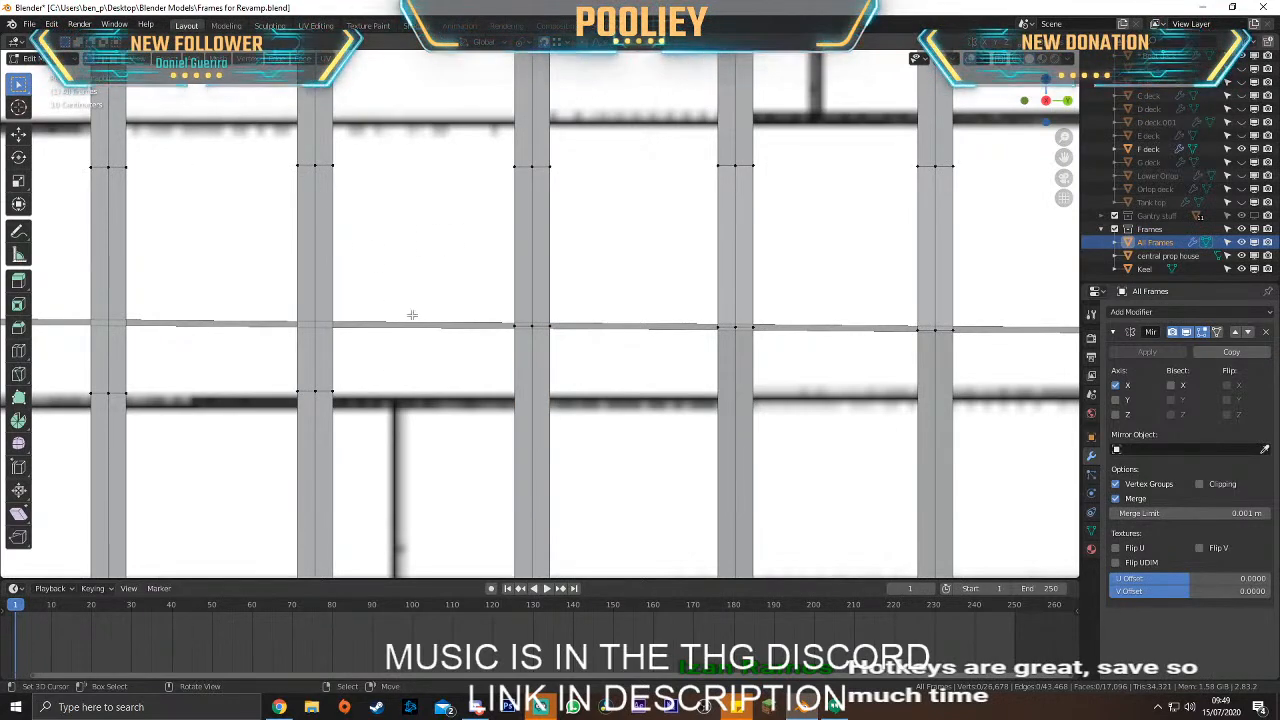
Examine the whole frame mesh against the deck in perspective, toggling the selection of all its vertices
{"action": "key", "text": "Tab"}
{"action": "middle_click_drag", "start_coordinate": [420, 428], "coordinate": [452, 361]}
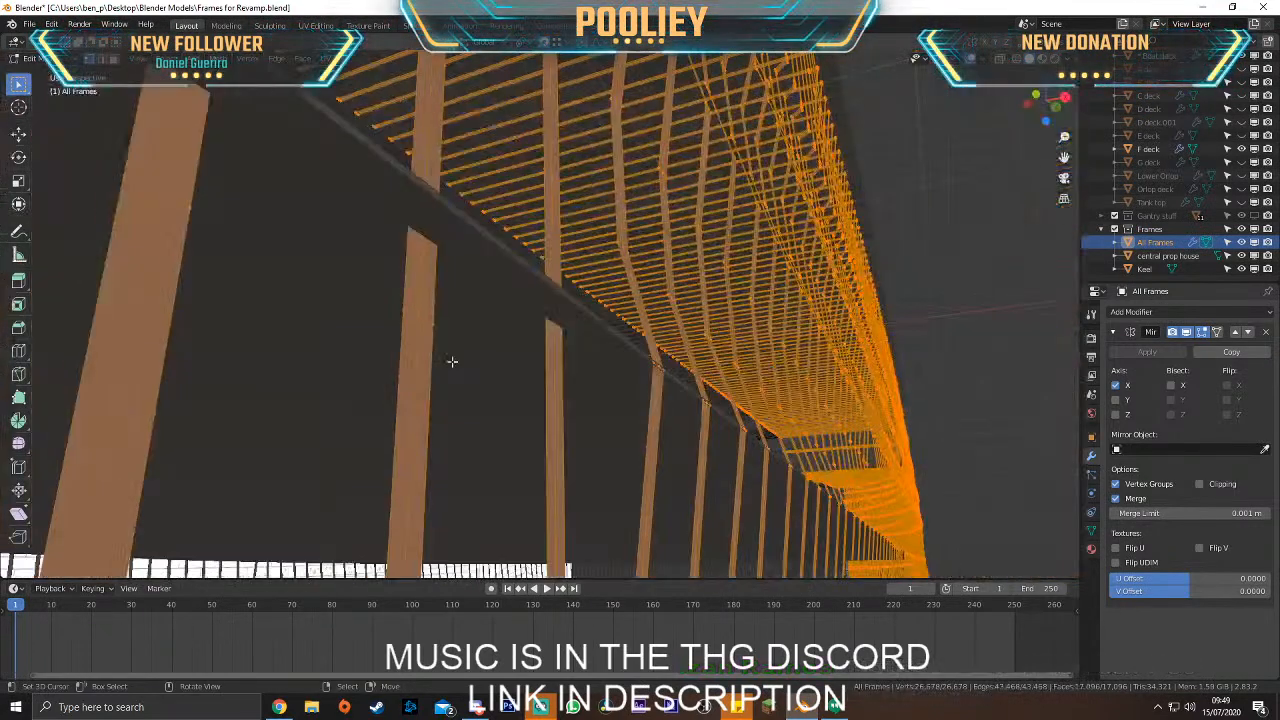
{"action": "key", "text": "KP_3"}
{"action": "key", "text": "alt+a"}
{"action": "scroll", "coordinate": [450, 344], "scroll_direction": "down", "scroll_amount": 6}
{"action": "key", "text": "a"}
{"action": "middle_click_drag", "start_coordinate": [537, 345], "coordinate": [764, 355]}
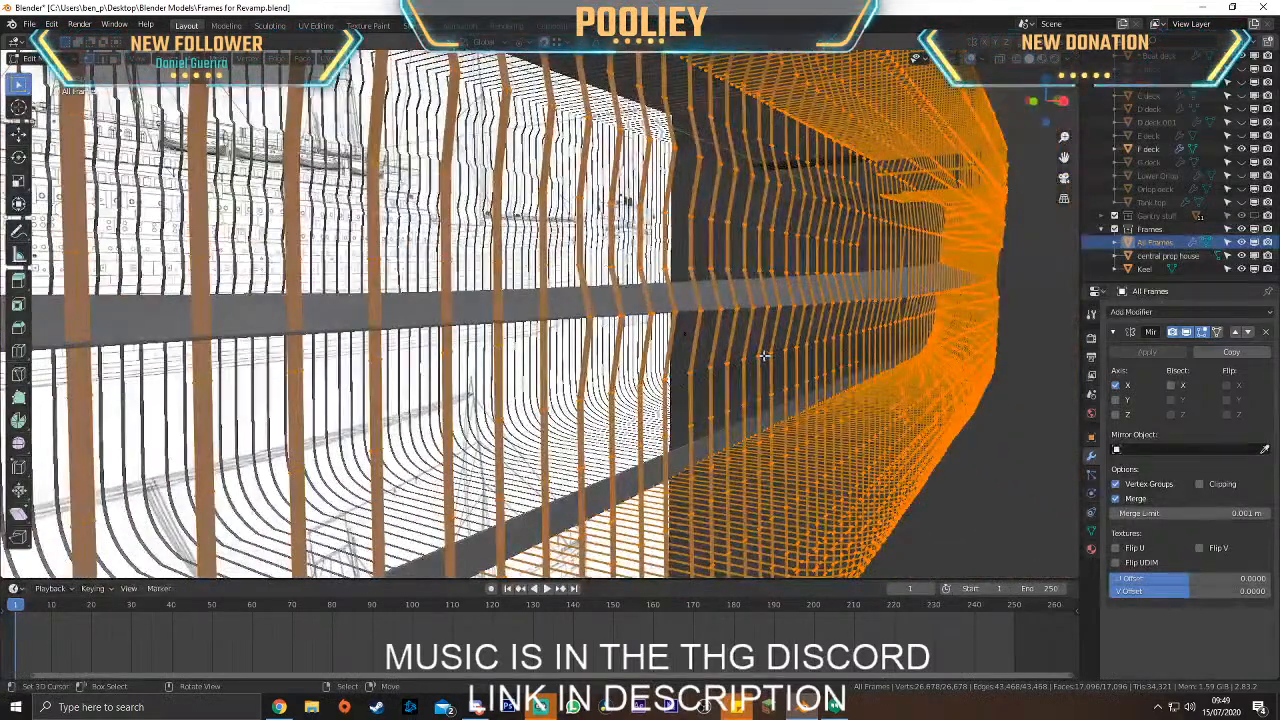
{"action": "key", "text": "alt+a"}
{"action": "key", "text": "a"}
{"action": "key", "text": "alt+a"}
{"action": "key", "text": "a"}
{"action": "key", "text": "alt+a"}
{"action": "key", "text": "a"}
{"action": "key", "text": "alt+a"}
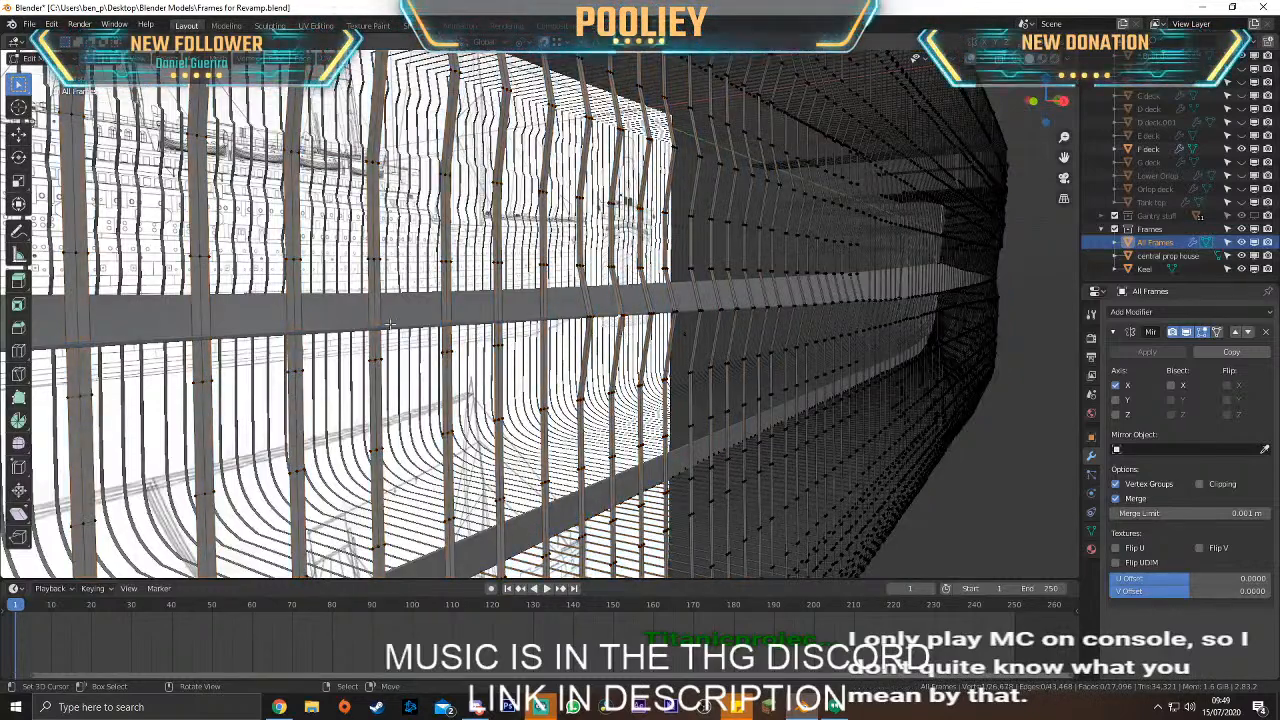
Select the last raised frame's vertex row and move it onto the deck edge in perspective
{"action": "middle_click_drag", "start_coordinate": [547, 322], "coordinate": [625, 394]}
{"action": "key", "text": "KP_3"}
{"action": "scroll", "coordinate": [505, 296], "scroll_direction": "up", "scroll_amount": 2}
{"action": "scroll", "coordinate": [560, 348], "scroll_direction": "up", "scroll_amount": 4}
{"action": "left_click", "coordinate": [575, 343], "text": "alt"}
{"action": "key", "text": "g"}
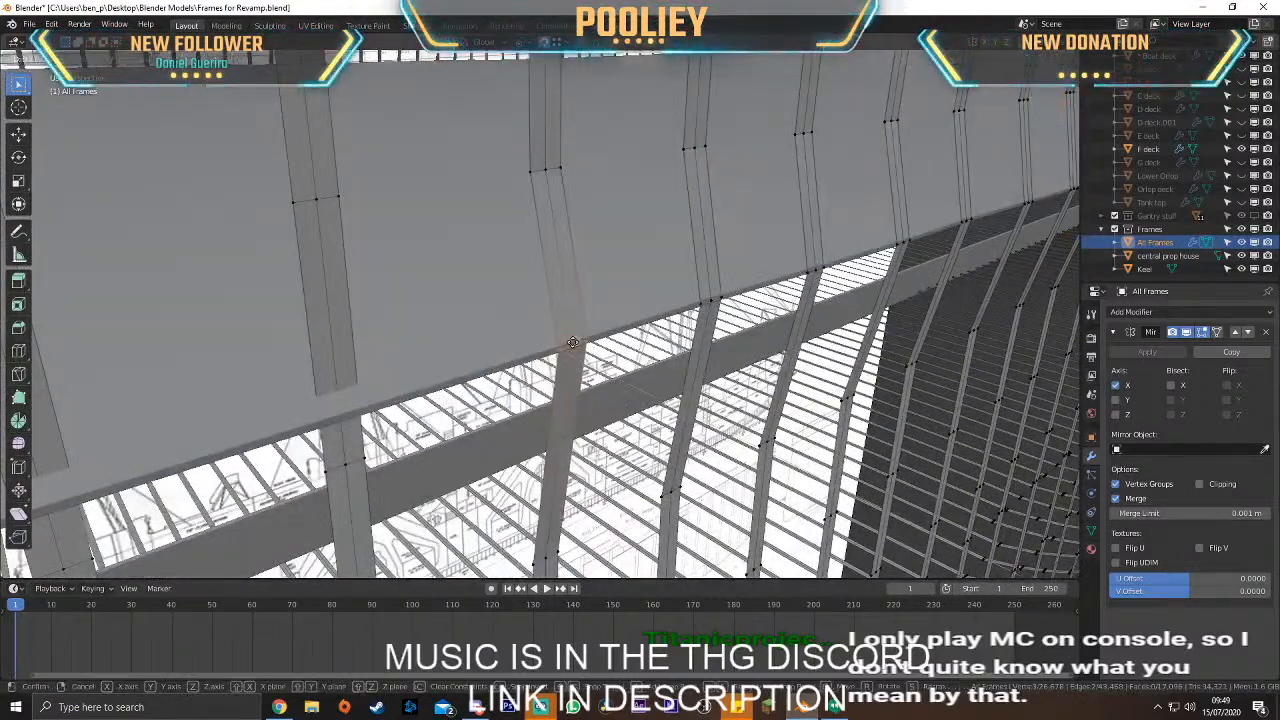
{"action": "left_click", "coordinate": [572, 342]}
Raise the next frame's vertex row along Z to the deck edge and shift it about 0.17 m along X
{"action": "key", "text": "KP_3"}
{"action": "middle_click_drag", "start_coordinate": [497, 360], "coordinate": [588, 337], "text": "shift"}
{"action": "left_click", "coordinate": [414, 370], "text": "alt"}
{"action": "key", "text": "g"}
{"action": "key", "text": "z"}
{"action": "left_click", "coordinate": [492, 349]}
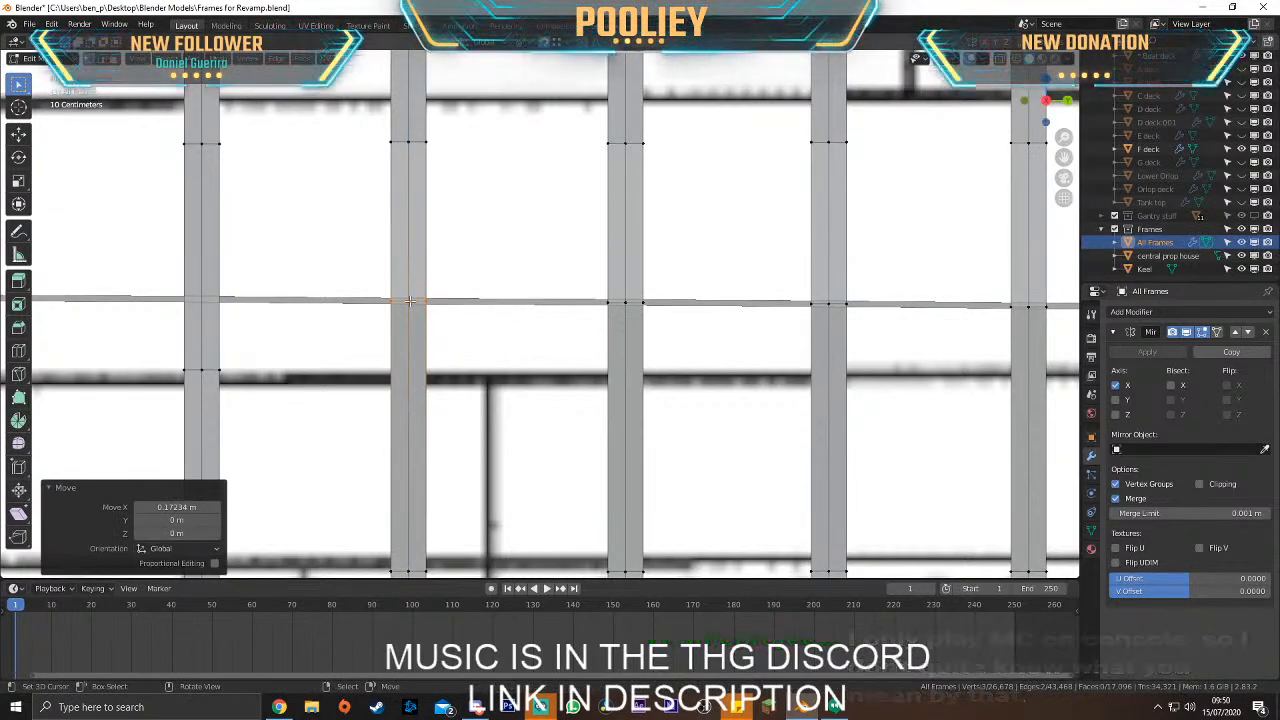
Raise the next frame's vertex row about 0.30 m along Z and align it along X with the deck edge
{"action": "middle_click_drag", "start_coordinate": [409, 301], "coordinate": [718, 266], "text": "shift"}
{"action": "left_click_drag", "start_coordinate": [403, 300], "coordinate": [560, 369]}
{"action": "key", "text": "g"}
{"action": "key", "text": "z"}
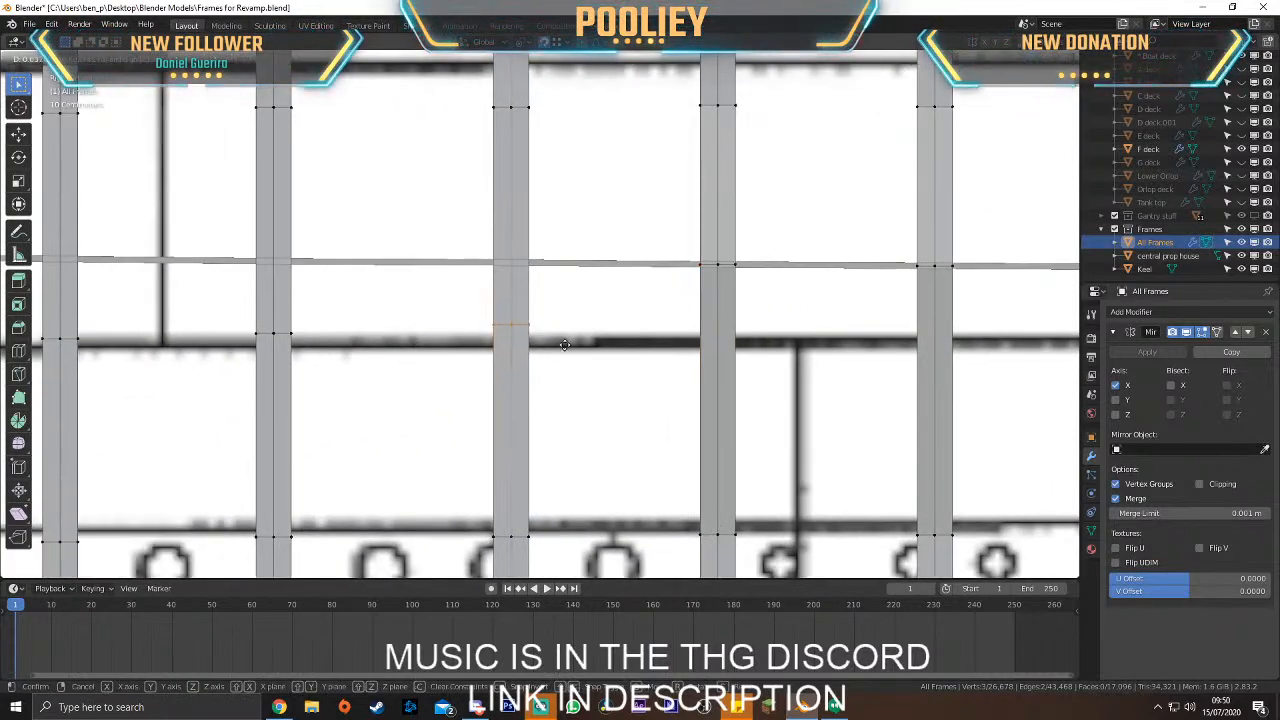
{"action": "left_click", "coordinate": [575, 300]}
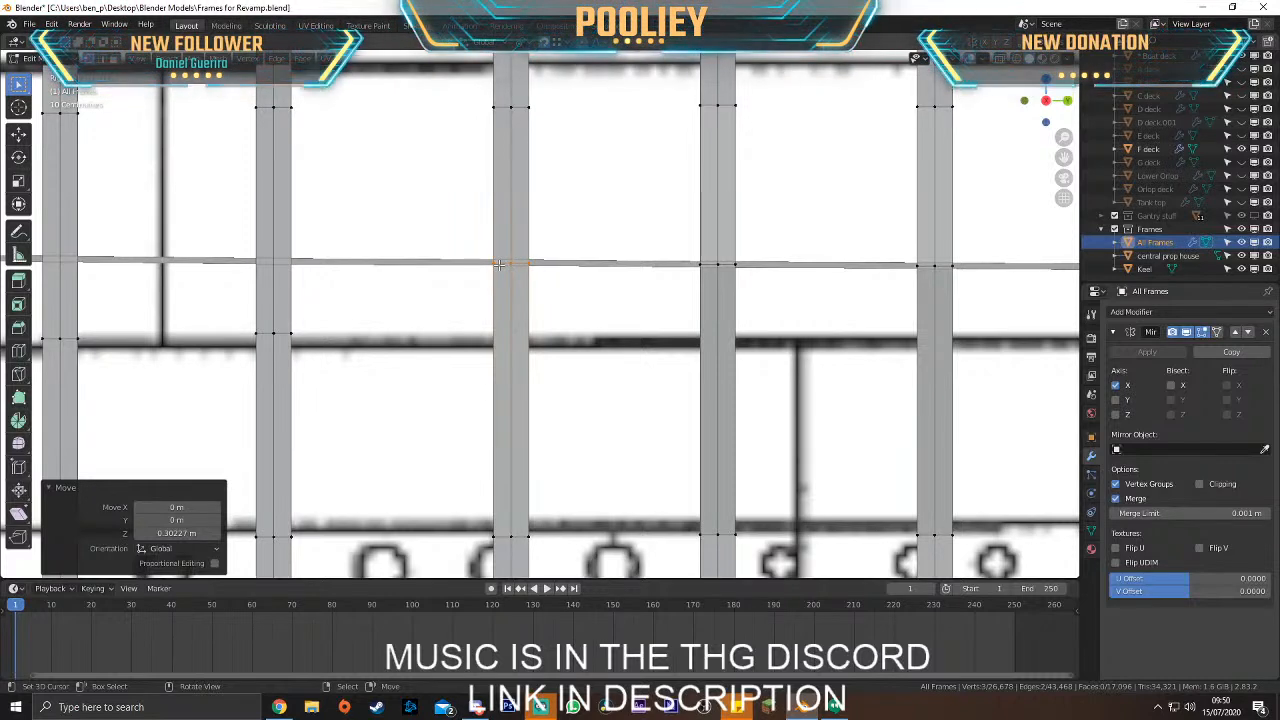
{"action": "key", "text": "g"}
{"action": "key", "text": "x"}
{"action": "left_click", "coordinate": [510, 263]}
Raise the following frame's vertex row about 0.31 m along Z to the deck edge
{"action": "scroll", "coordinate": [420, 288], "scroll_direction": "down", "scroll_amount": 1}
{"action": "middle_click_drag", "start_coordinate": [390, 286], "coordinate": [646, 299], "text": "shift"}
{"action": "left_click_drag", "start_coordinate": [498, 312], "coordinate": [639, 389]}
{"action": "key", "text": "g"}
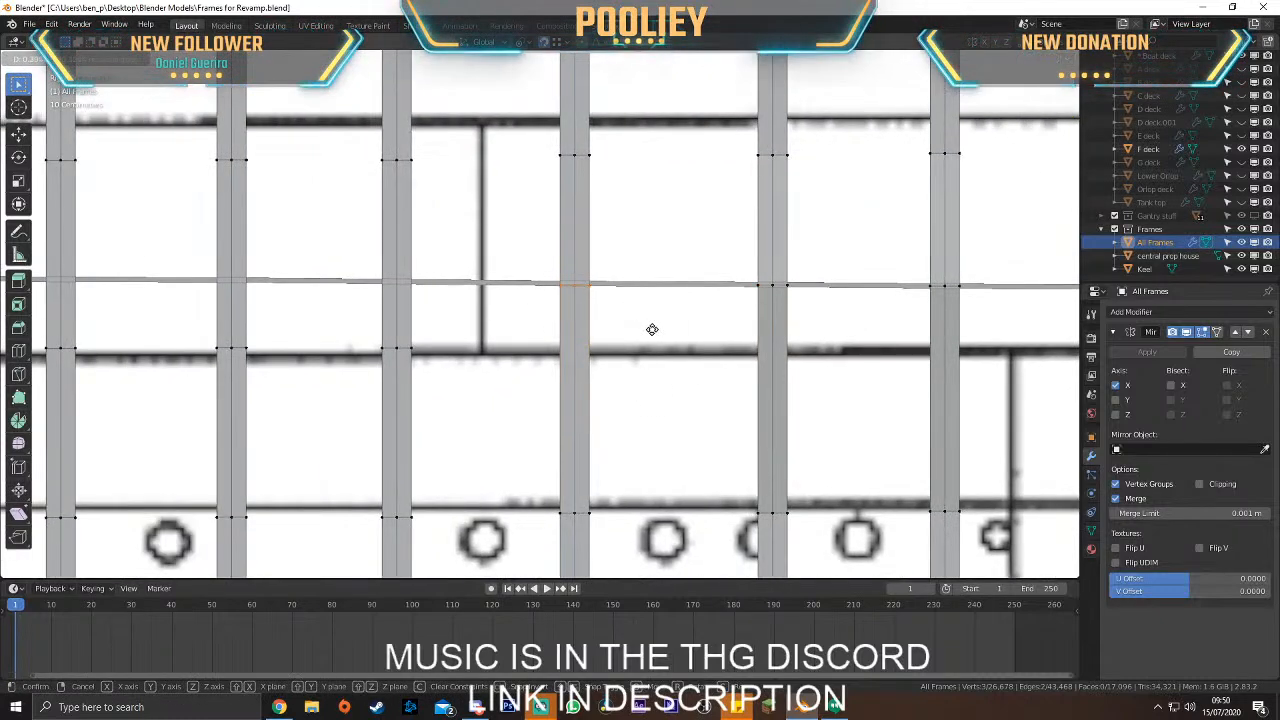
{"action": "left_click", "coordinate": [652, 329]}
{"action": "scroll", "coordinate": [560, 288], "scroll_direction": "up", "scroll_amount": 1}
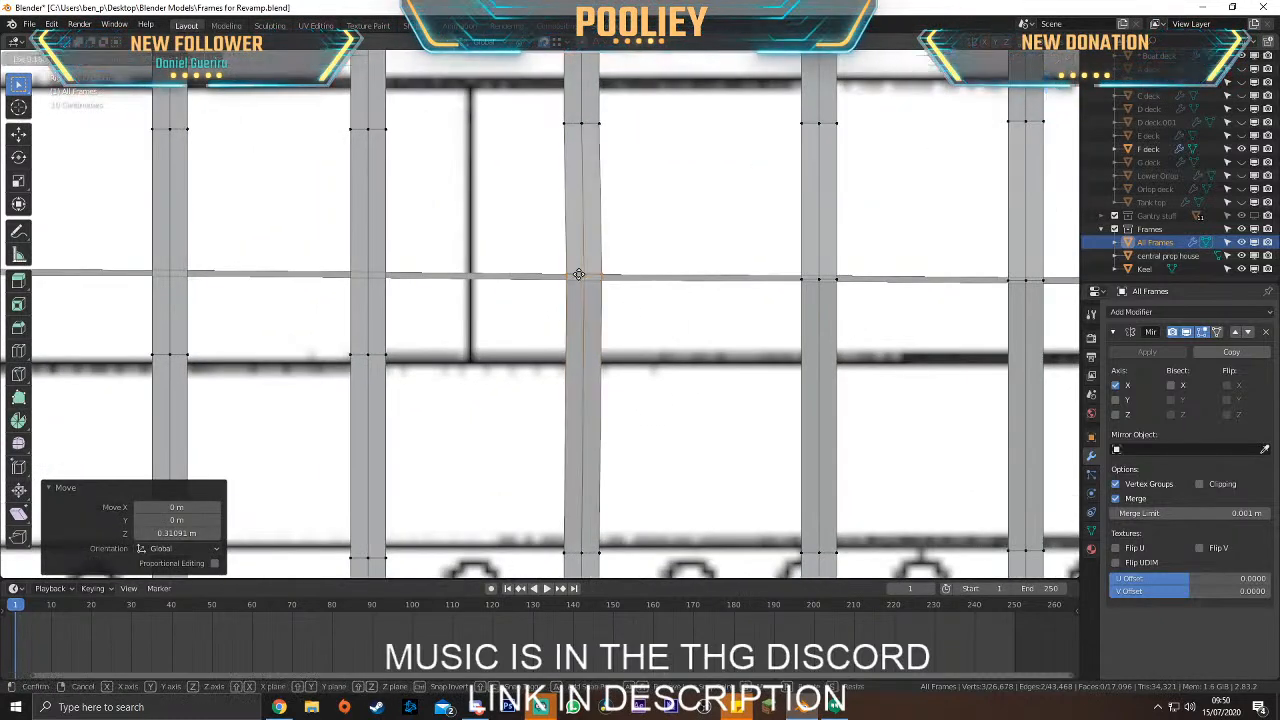
Move the next frame's vertex row up along Z to the deck edge and about 0.18 m along X
{"action": "left_click_drag", "start_coordinate": [322, 318], "coordinate": [434, 420]}
{"action": "key", "text": "g"}
{"action": "key", "text": "z"}
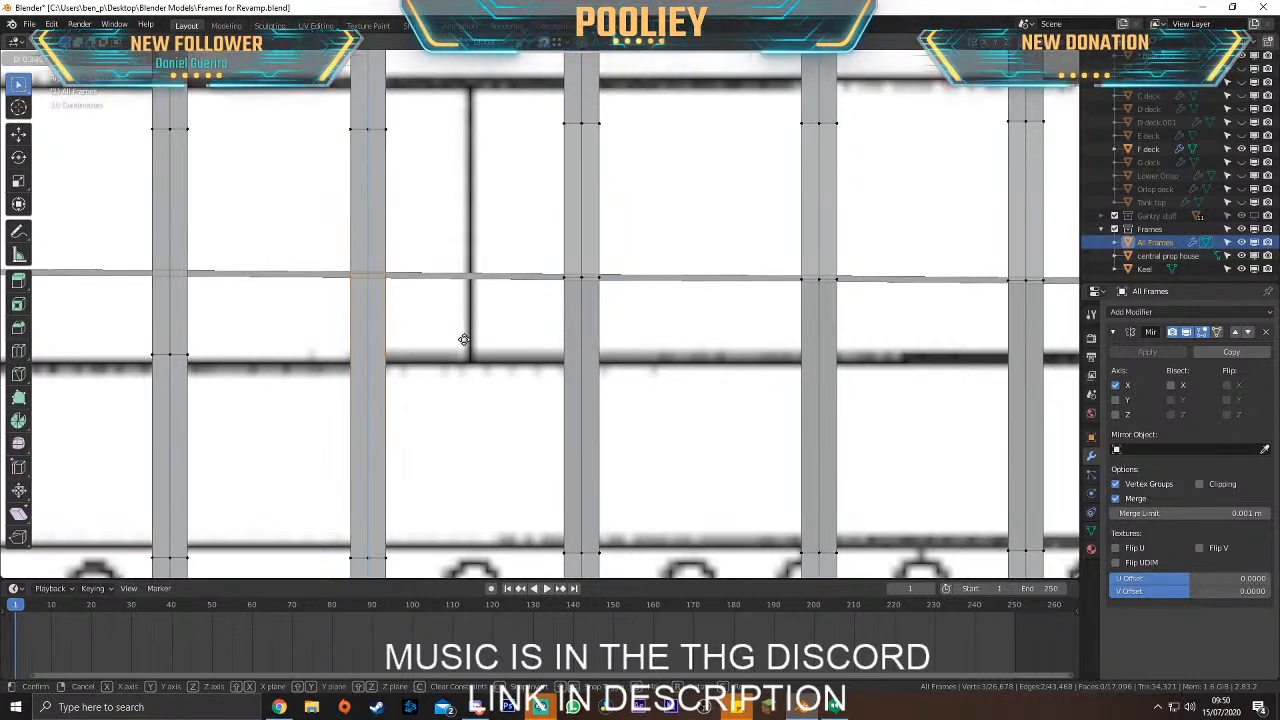
{"action": "left_click", "coordinate": [457, 338]}
{"action": "key", "text": "g"}
{"action": "key", "text": "x"}
{"action": "left_click", "coordinate": [371, 272]}
Align the vertex row of the next frame toward negative Y with the deck edge along Z and X
{"action": "middle_click_drag", "start_coordinate": [305, 306], "coordinate": [706, 300], "text": "shift"}
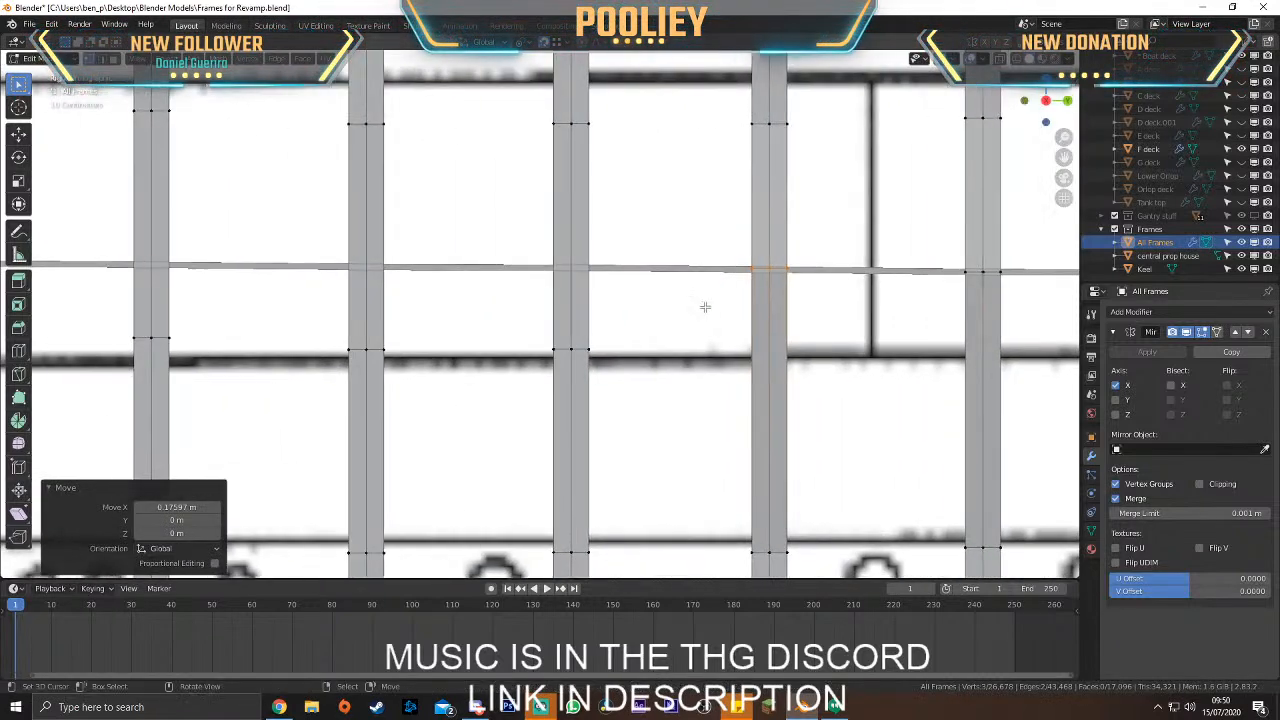
{"action": "left_click_drag", "start_coordinate": [489, 335], "coordinate": [651, 397]}
{"action": "key", "text": "g"}
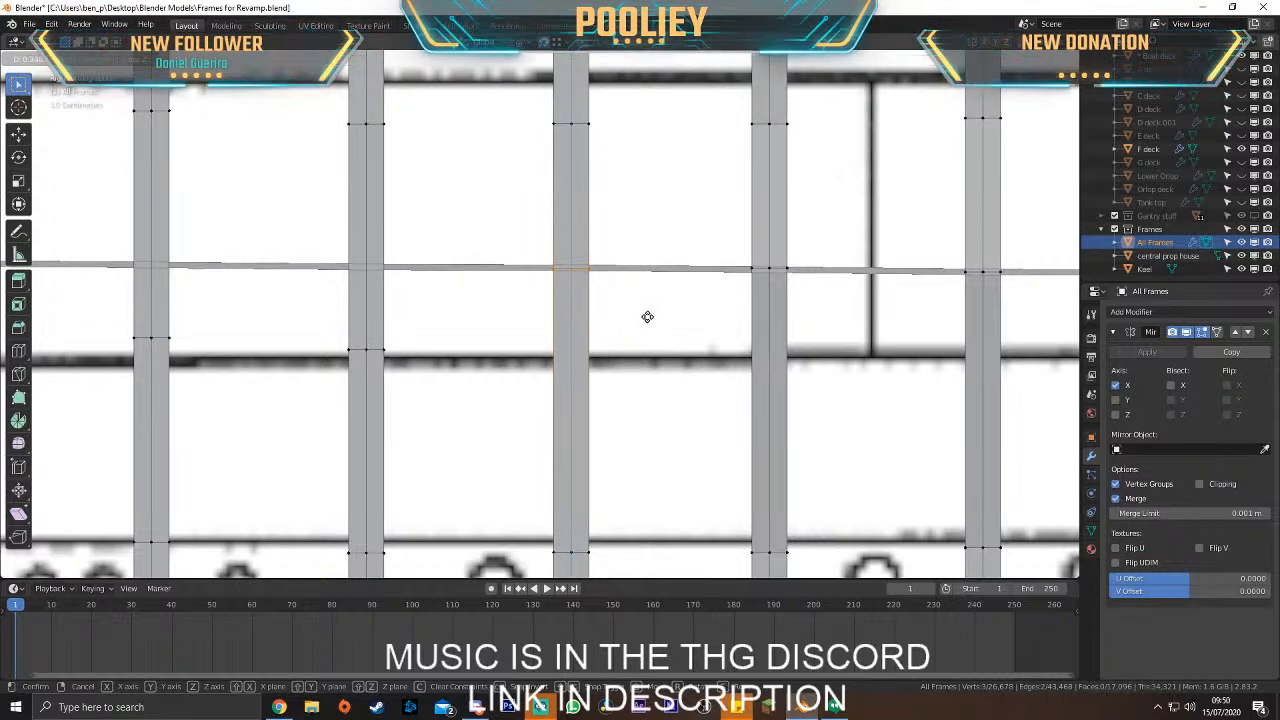
{"action": "left_click", "coordinate": [642, 312]}
{"action": "key", "text": "g"}
{"action": "key", "text": "x"}
{"action": "left_click", "coordinate": [574, 267]}
Raise the next frame's vertex row about 0.35 m along Z to the deck edge and save the file
{"action": "left_click_drag", "start_coordinate": [288, 292], "coordinate": [386, 383]}
{"action": "key", "text": "g"}
{"action": "key", "text": "z"}
{"action": "left_click", "coordinate": [400, 302]}
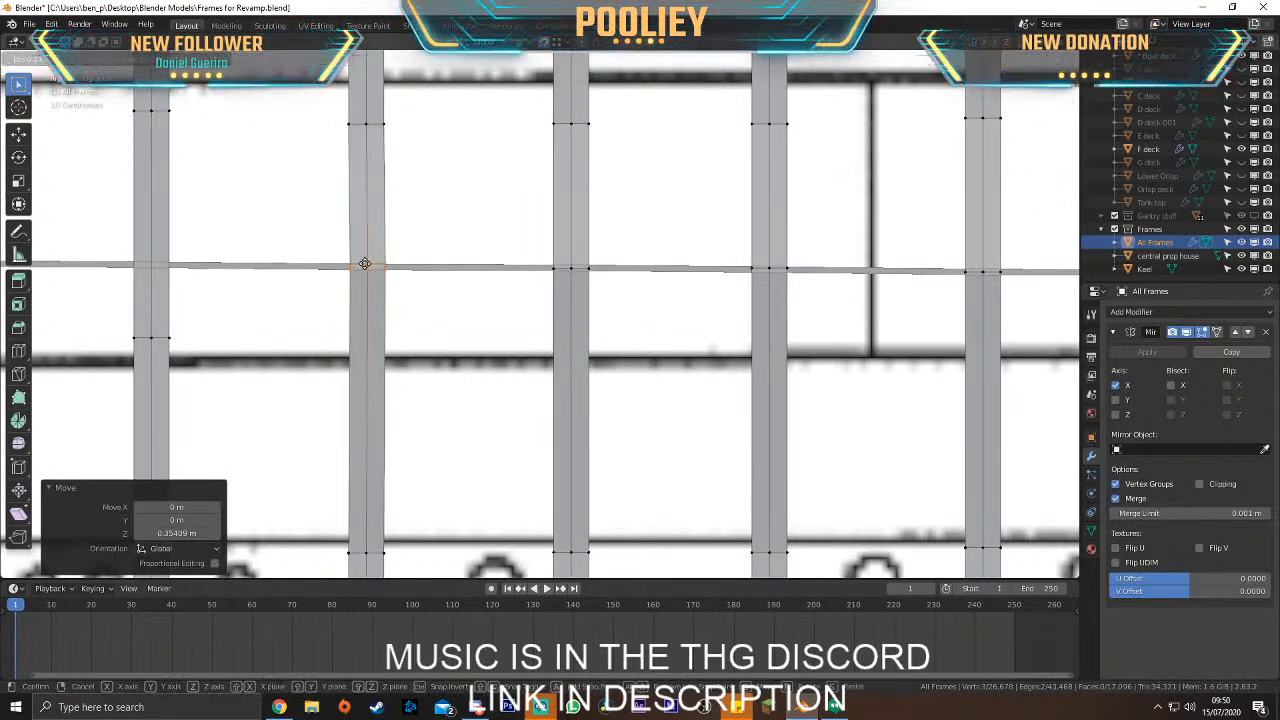
{"action": "middle_click_drag", "start_coordinate": [328, 298], "coordinate": [534, 300], "text": "shift"}
{"action": "key", "text": "ctrl+s"}
Move the next frame's vertex row to the deck edge, about 0.31 m along Z and 0.20 m along X
{"action": "left_click", "coordinate": [300, 344]}
{"action": "key", "text": "g"}
{"action": "key", "text": "z"}
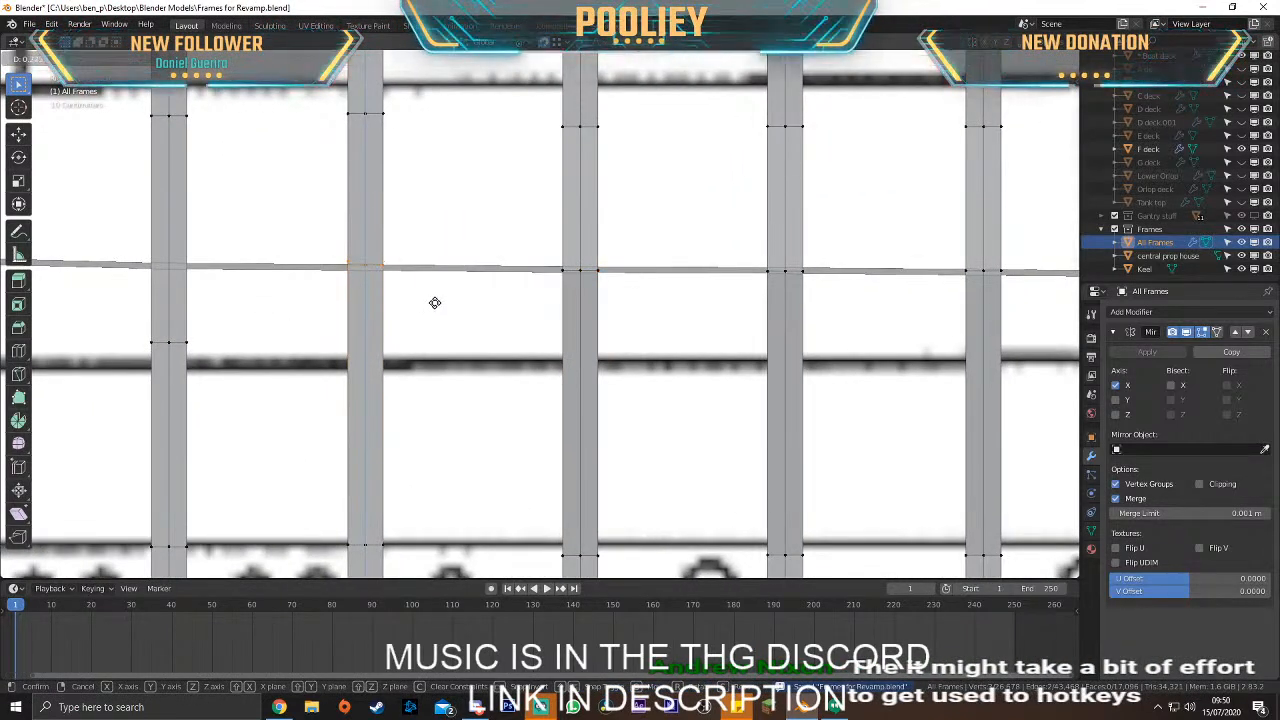
{"action": "left_click", "coordinate": [436, 304]}
{"action": "key", "text": "g"}
{"action": "key", "text": "x"}
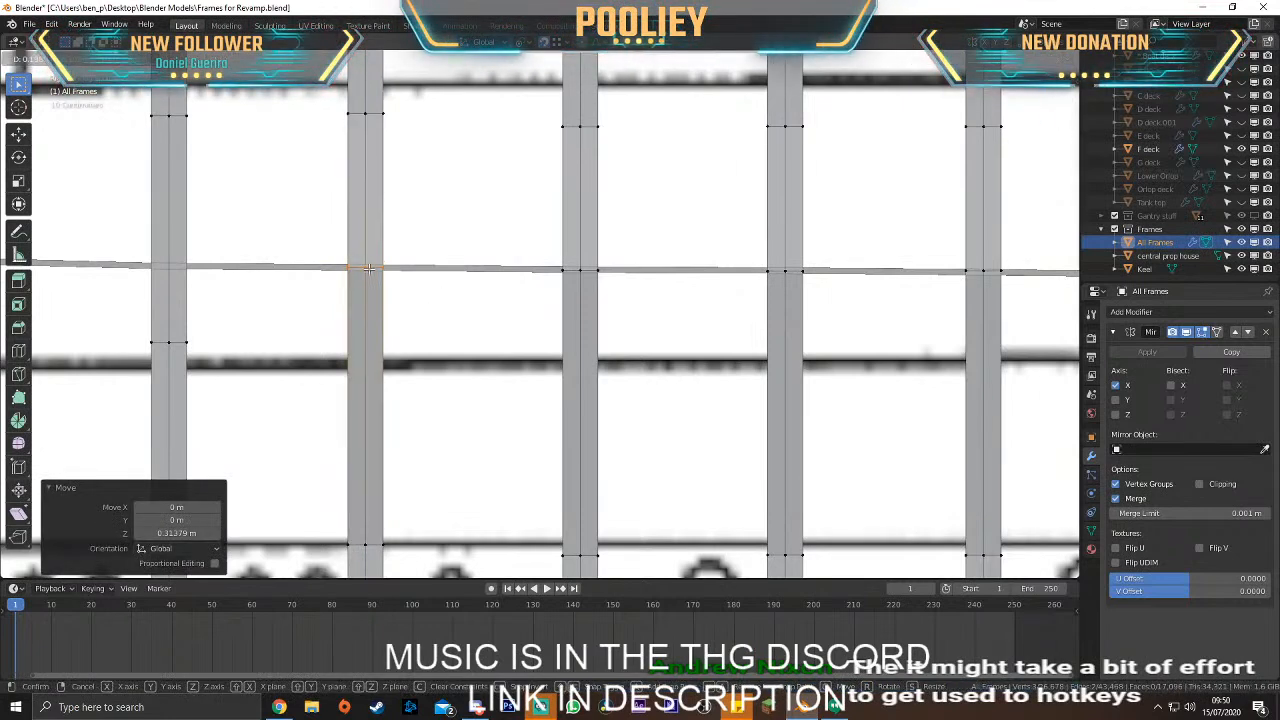
{"action": "left_click", "coordinate": [524, 267]}
{"action": "key", "text": "alt+m"}
{"action": "key", "text": "n"}
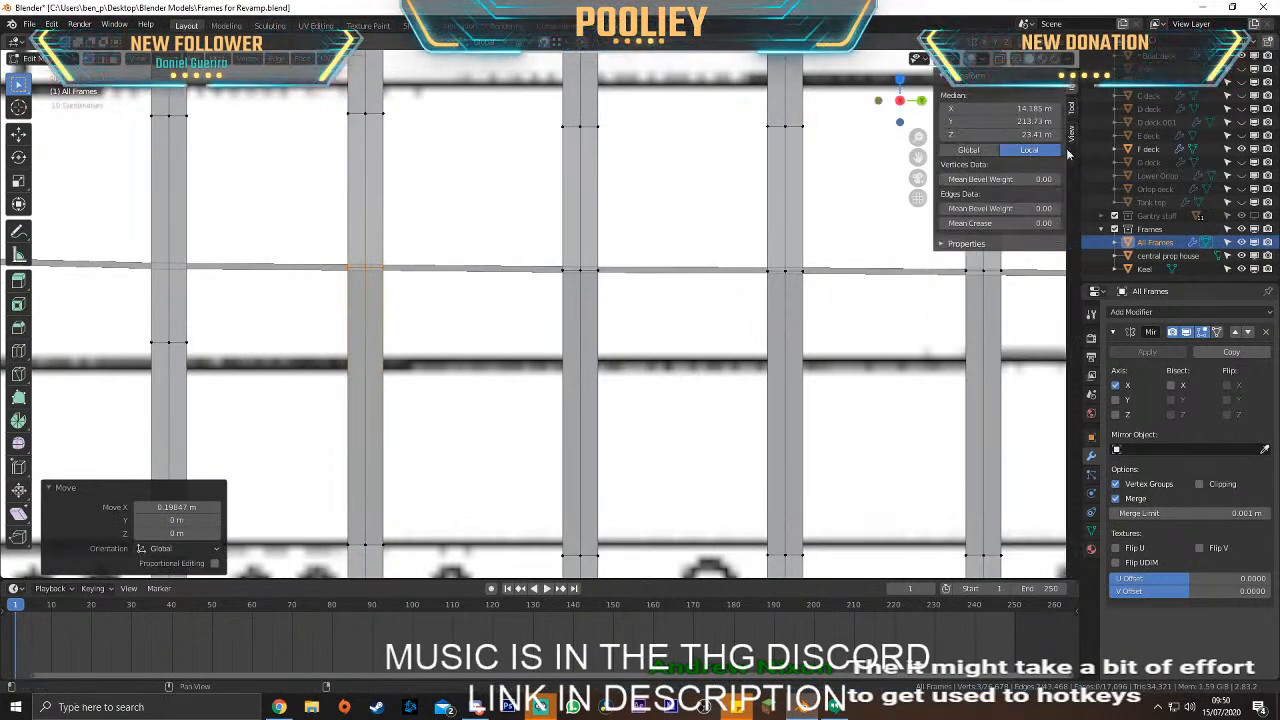
{"action": "key", "text": "n"}
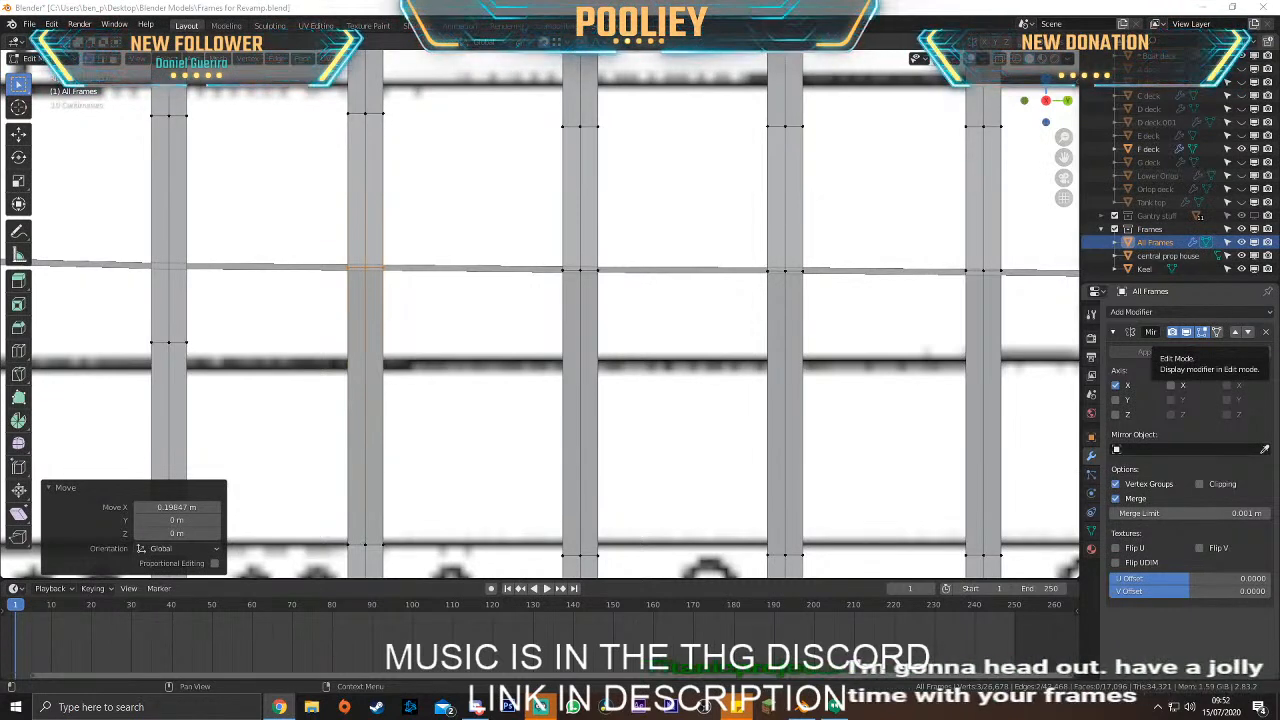
Open the add-on preferences and try a short text search of the add-on list before clearing it
{"action": "left_click", "coordinate": [52, 23]}
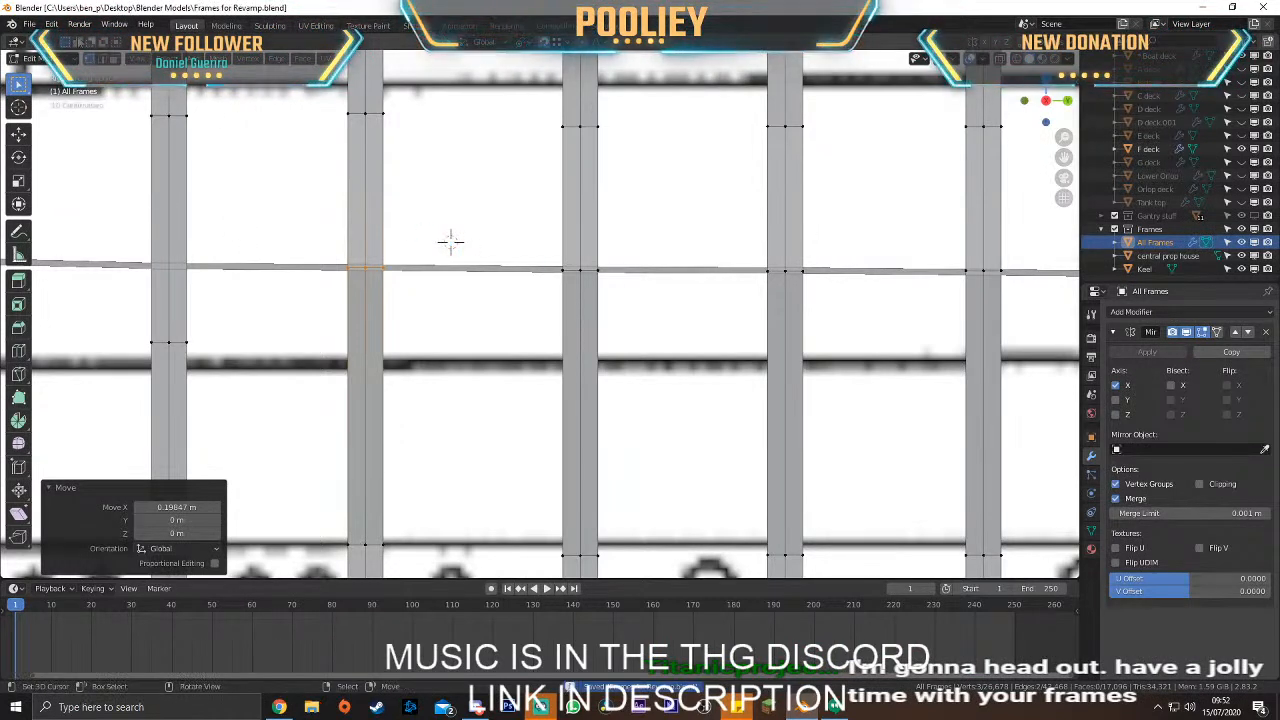
{"action": "left_click", "coordinate": [52, 23]}
{"action": "left_click", "coordinate": [95, 216]}
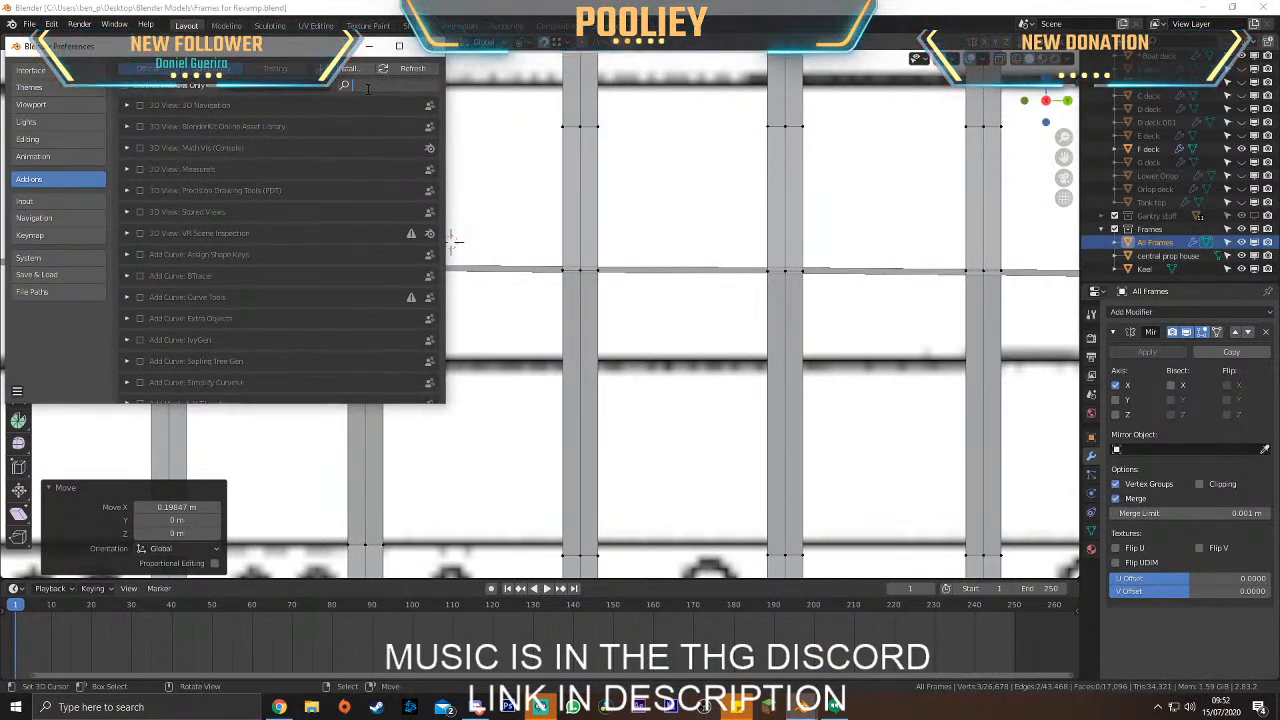
{"action": "type", "text": "sv"}
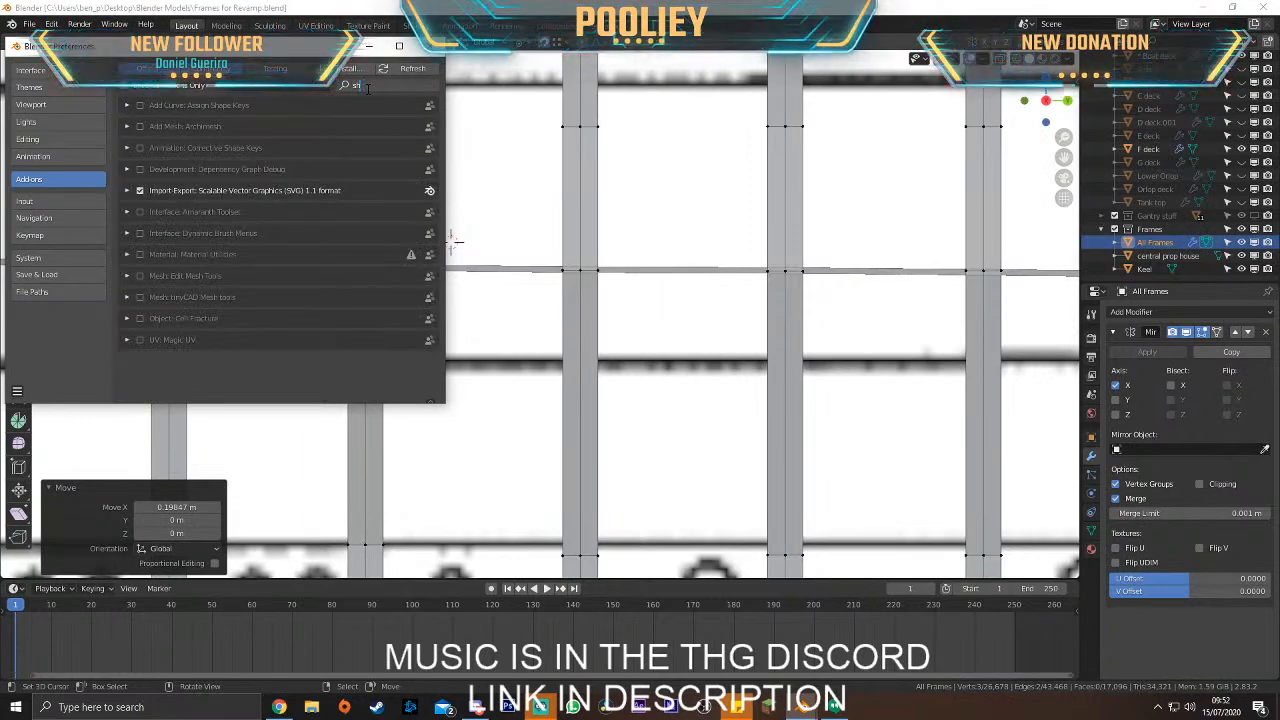
{"action": "key", "text": "BackSpace"}
{"action": "key", "text": "BackSpace"}
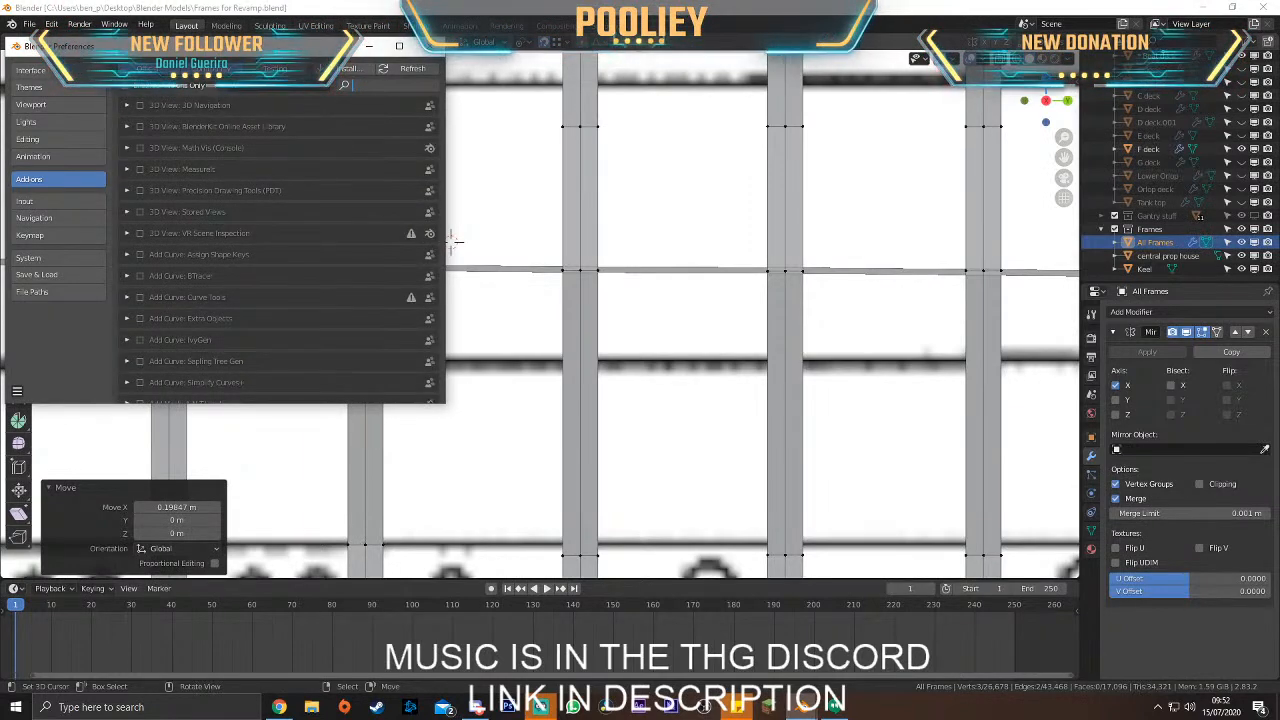
Install the Screencast Keys add-on from the Downloads folder, enable it and close the preferences
{"action": "left_click", "coordinate": [348, 68]}
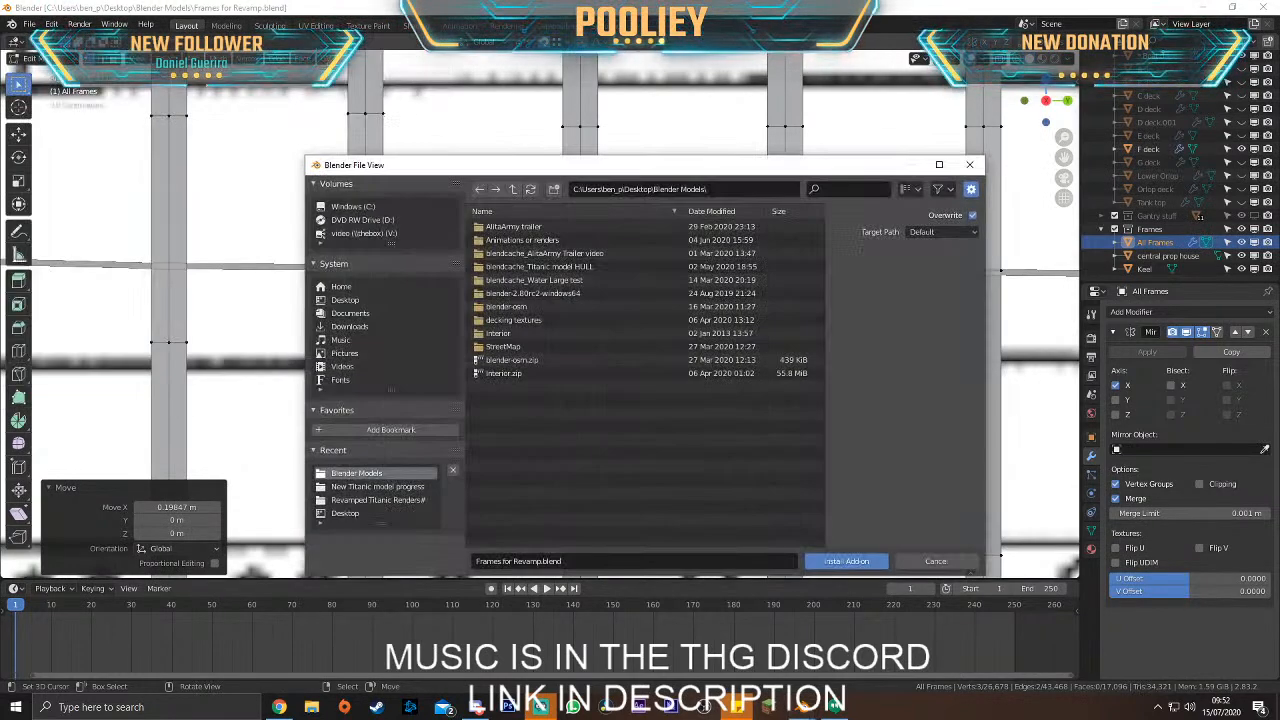
{"action": "left_click", "coordinate": [352, 326]}
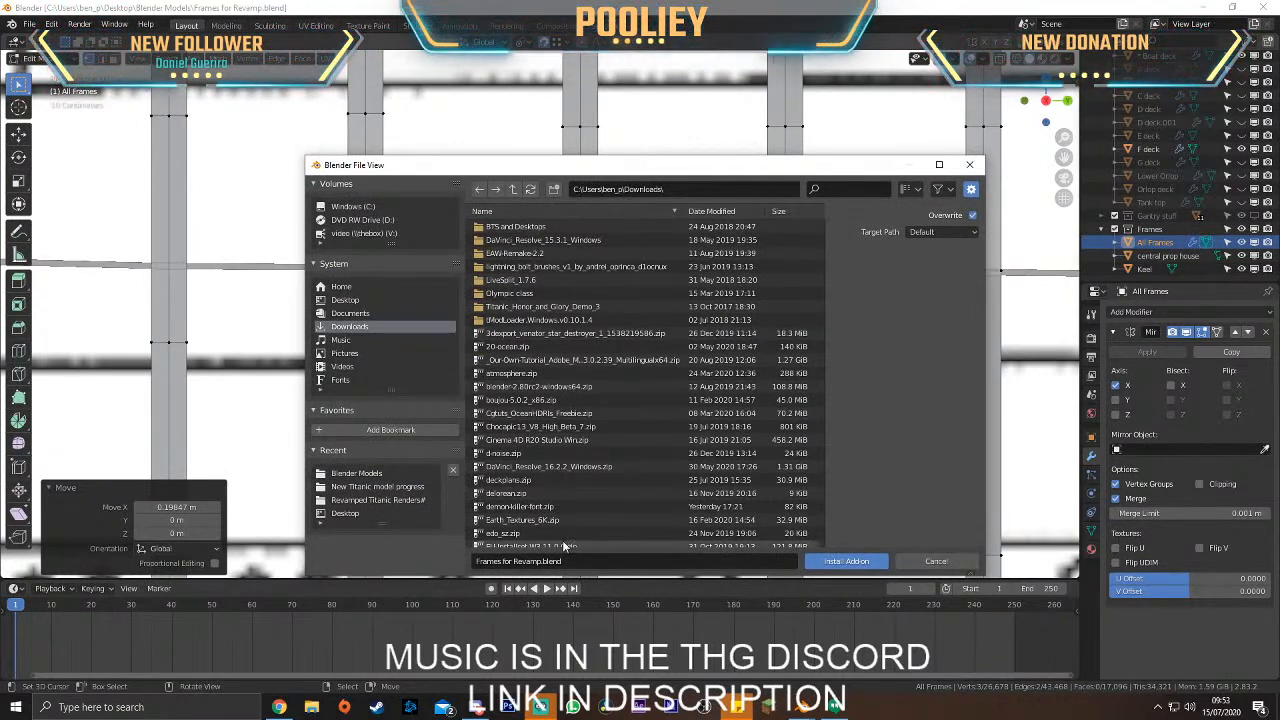
{"action": "left_click", "coordinate": [580, 561]}
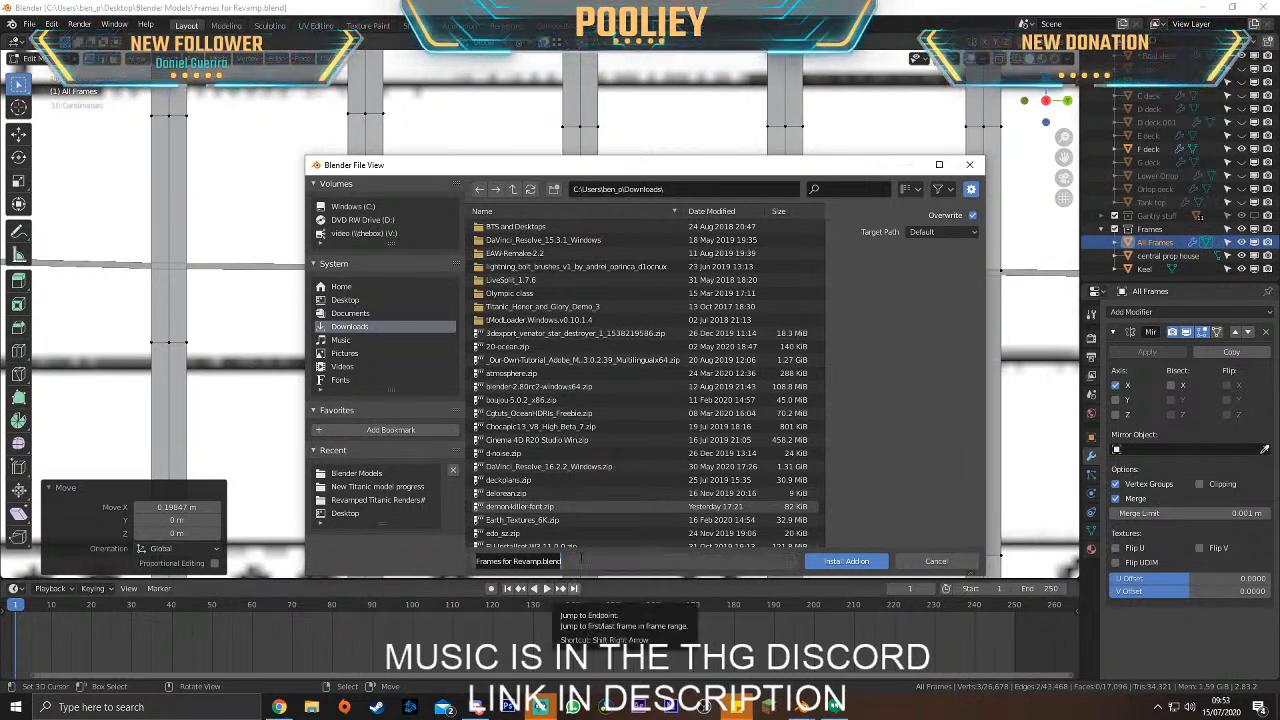
{"action": "type", "text": "screen"}
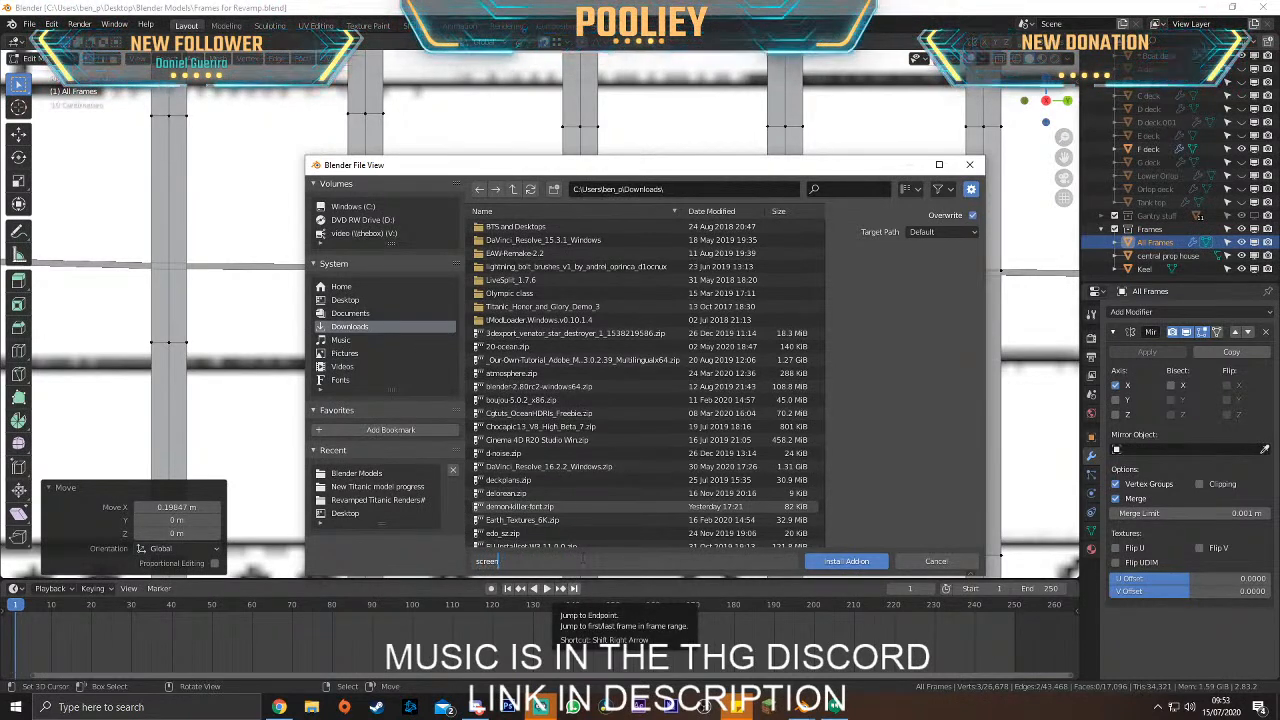
{"action": "key", "text": "Return"}
{"action": "scroll", "coordinate": [538, 427], "scroll_direction": "down", "scroll_amount": 5}
{"action": "scroll", "coordinate": [538, 427], "scroll_direction": "down", "scroll_amount": 4}
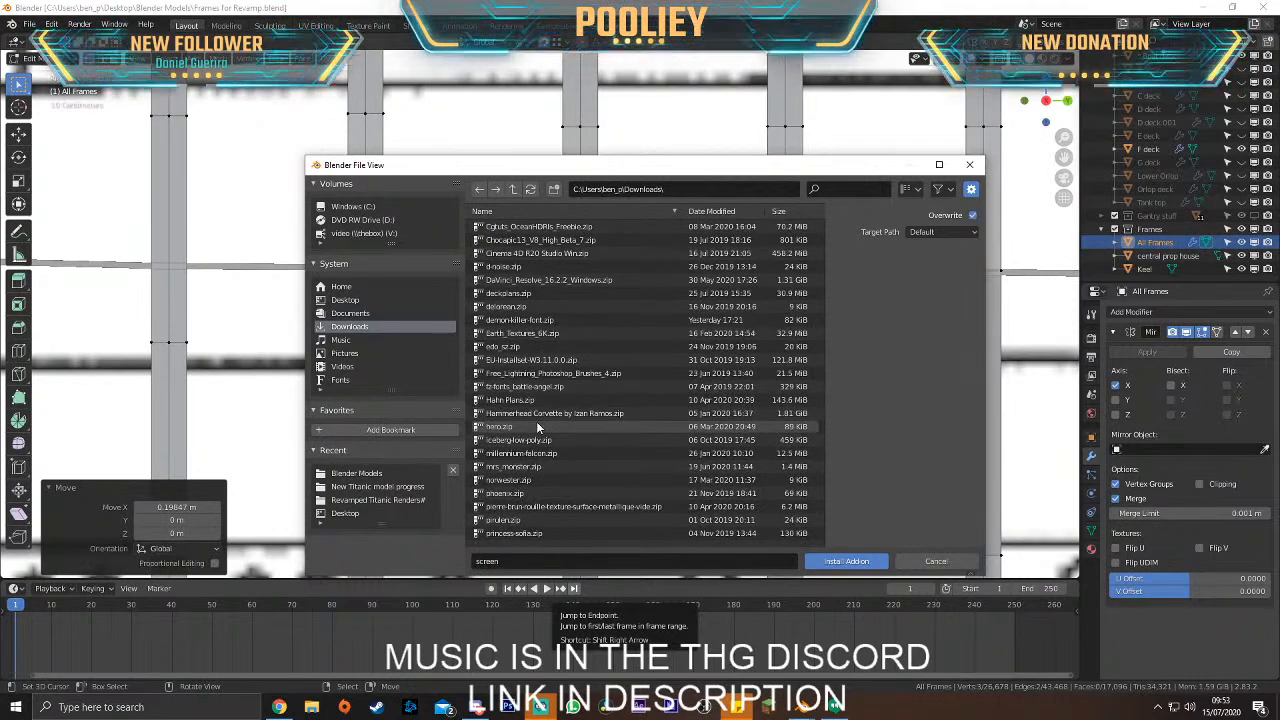
{"action": "double_click", "coordinate": [535, 453]}
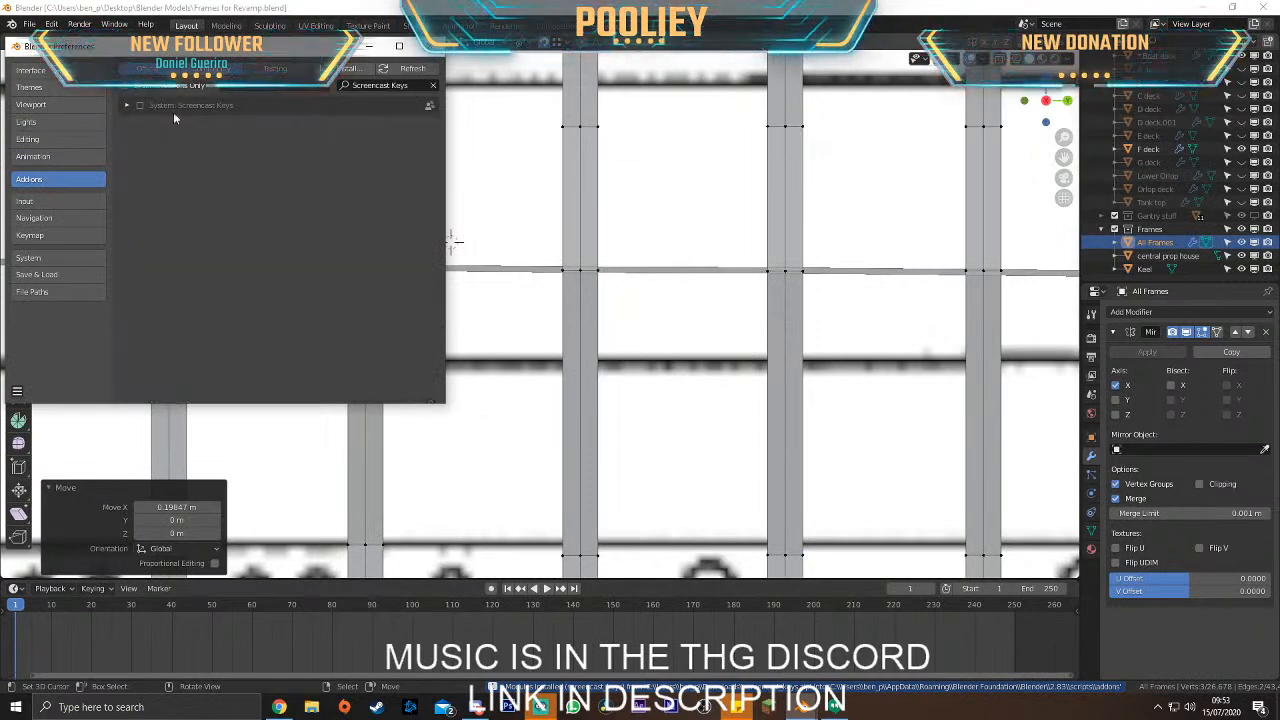
{"action": "left_click", "coordinate": [140, 105]}
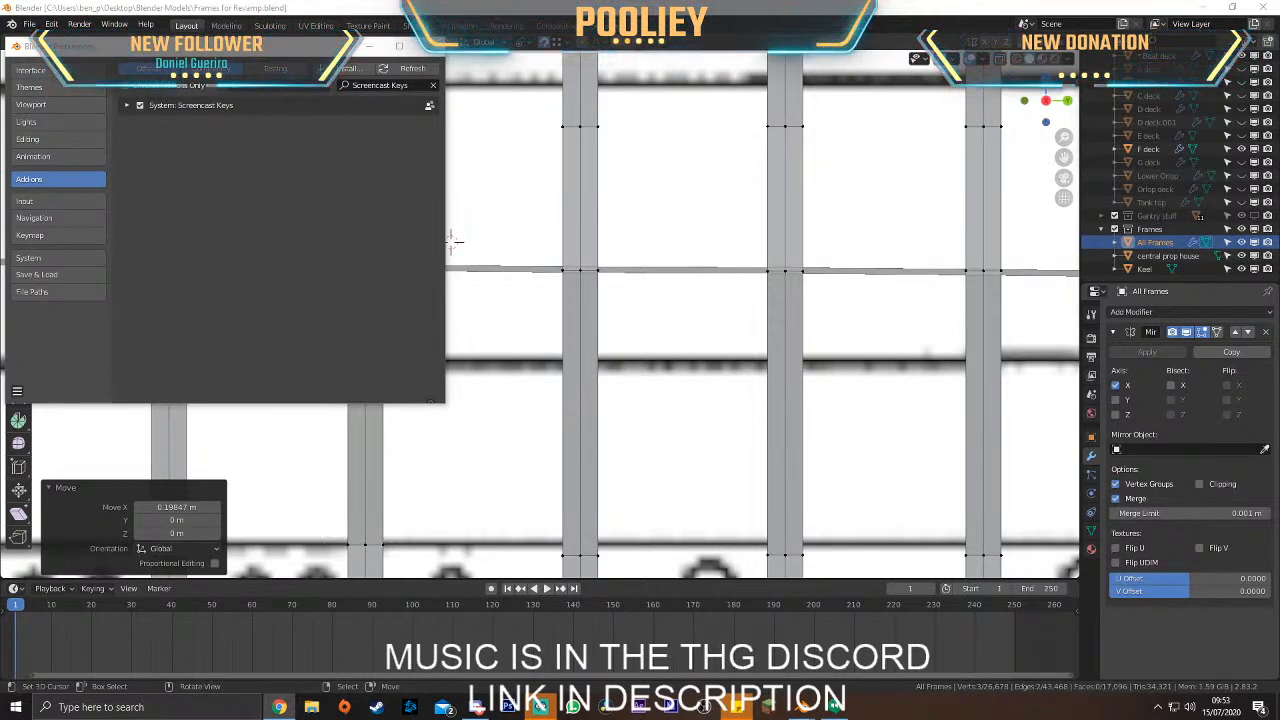
{"action": "left_click", "coordinate": [433, 55]}
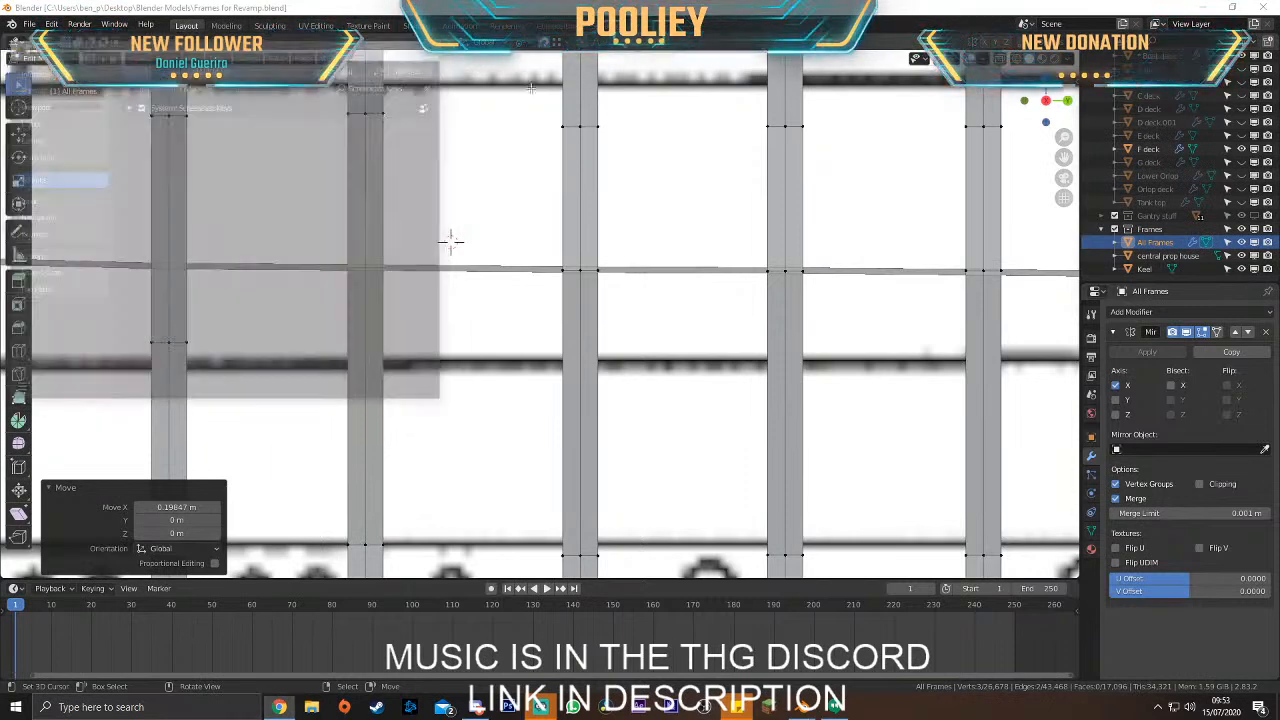
Open the Screencast Keys settings in the 3D viewport and enable Show Last Operator
{"action": "key", "text": "n"}
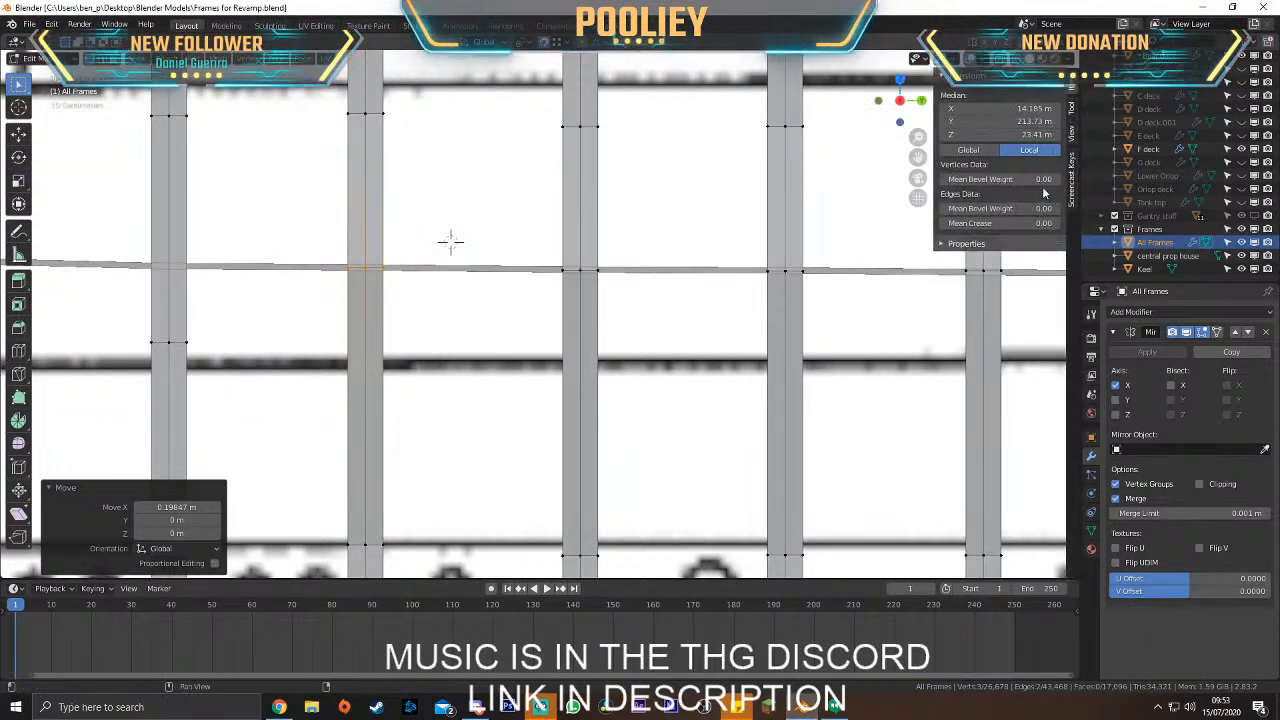
{"action": "left_click", "coordinate": [1071, 178]}
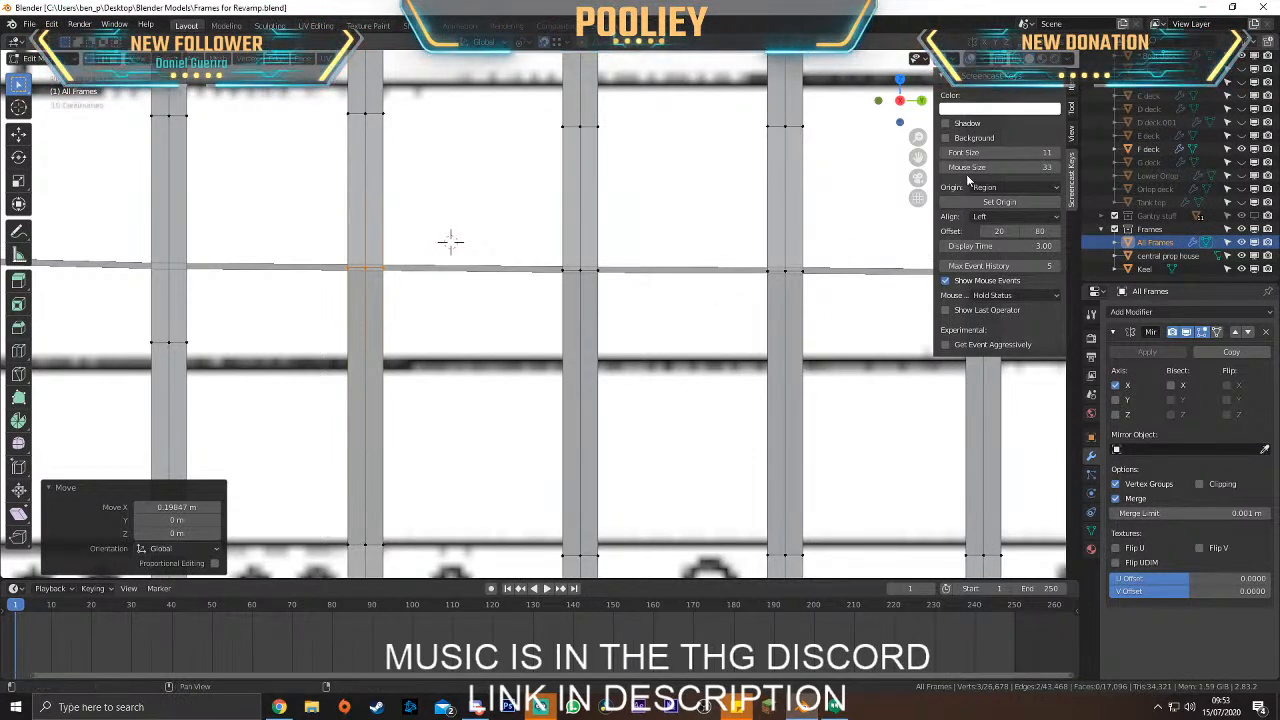
{"action": "left_click", "coordinate": [962, 313]}
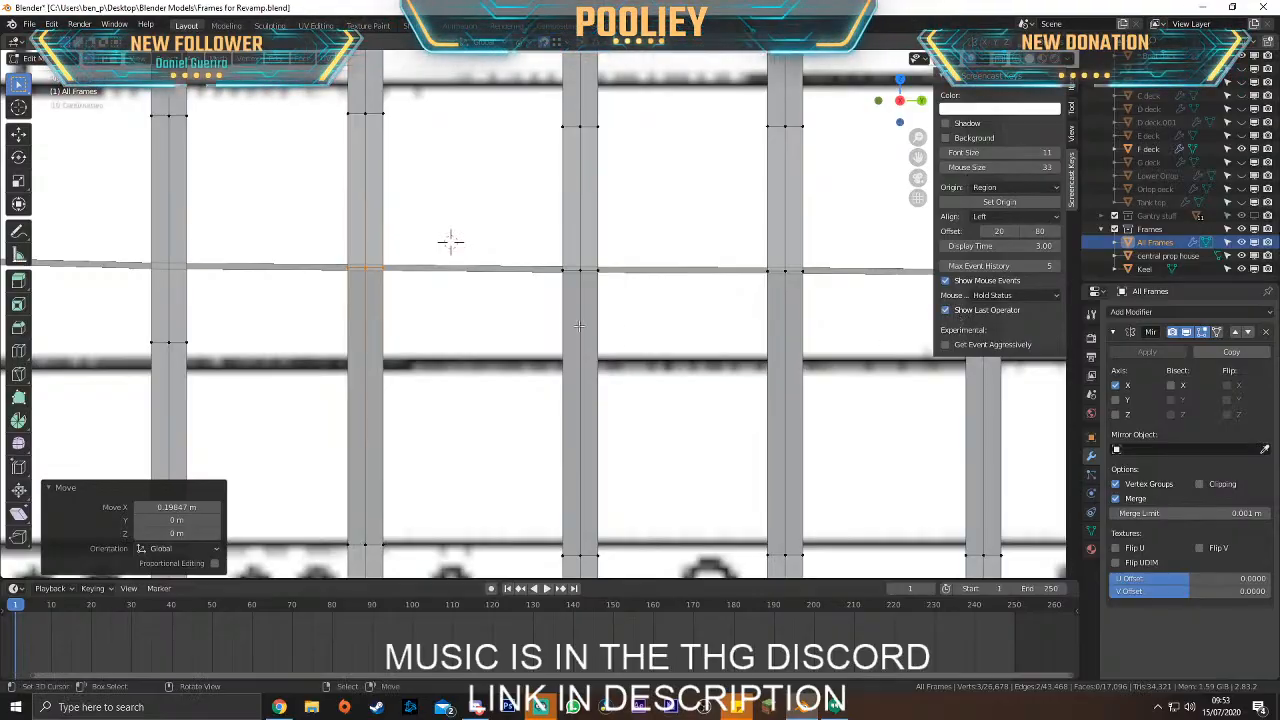
{"action": "scroll", "coordinate": [536, 308], "scroll_direction": "down", "scroll_amount": 4}
{"action": "mouse_move", "coordinate": [536, 308]}
{"action": "middle_mouse_down"}
{"action": "mouse_move", "coordinate": [596, 349]}
{"action": "mouse_move", "coordinate": [575, 293]}
{"action": "mouse_move", "coordinate": [560, 313]}
{"action": "middle_mouse_up"}
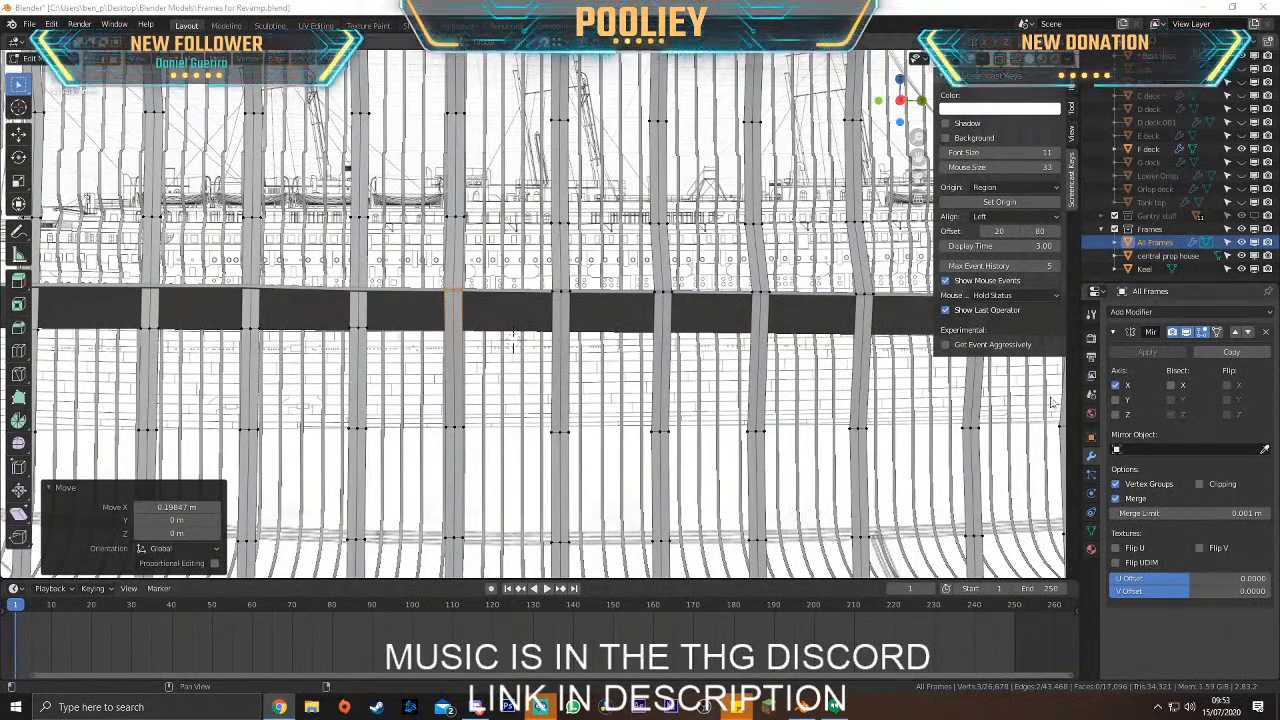
Set the Screencast Keys font size to 43 and the horizontal offset to 16, and test the key display
{"action": "left_click_drag", "start_coordinate": [983, 153], "coordinate": [1040, 153]}
{"action": "middle_click_drag", "start_coordinate": [571, 351], "coordinate": [599, 386]}
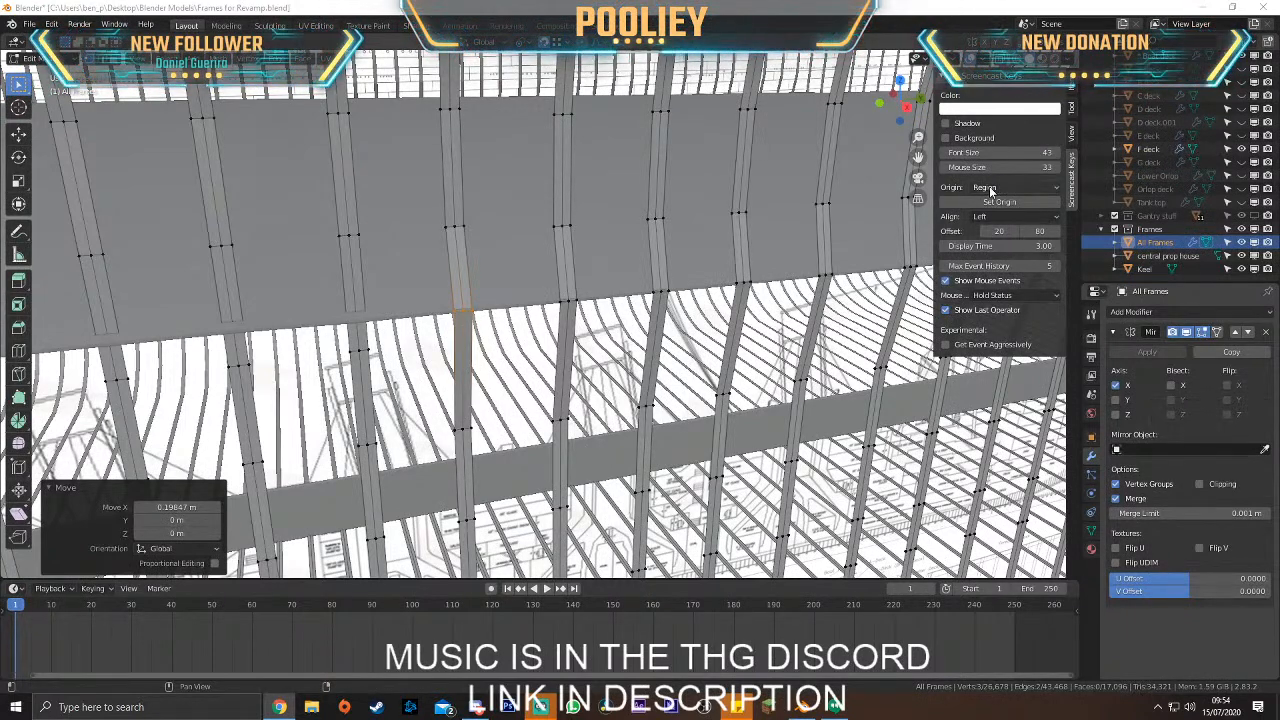
{"action": "mouse_move", "coordinate": [997, 230]}
{"action": "left_mouse_down"}
{"action": "mouse_move", "coordinate": [983, 230]}
{"action": "mouse_move", "coordinate": [998, 230]}
{"action": "left_mouse_up"}
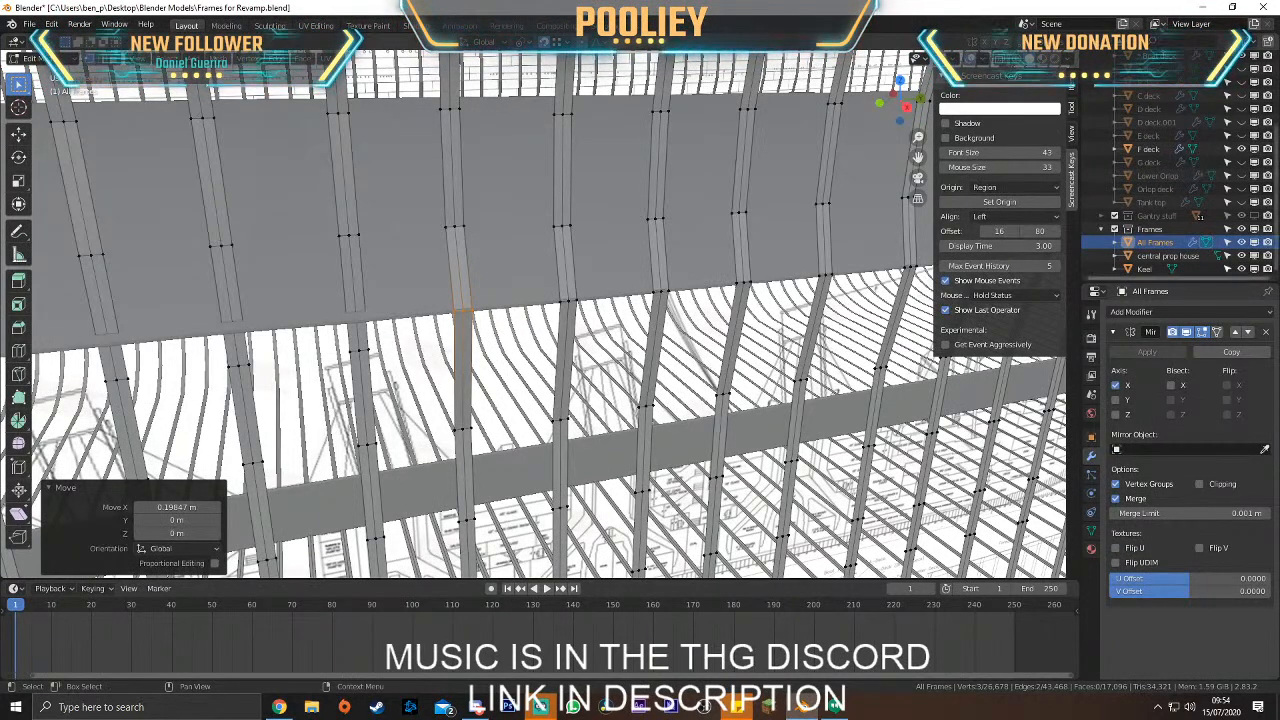
{"action": "middle_click_drag", "start_coordinate": [748, 446], "coordinate": [920, 520]}
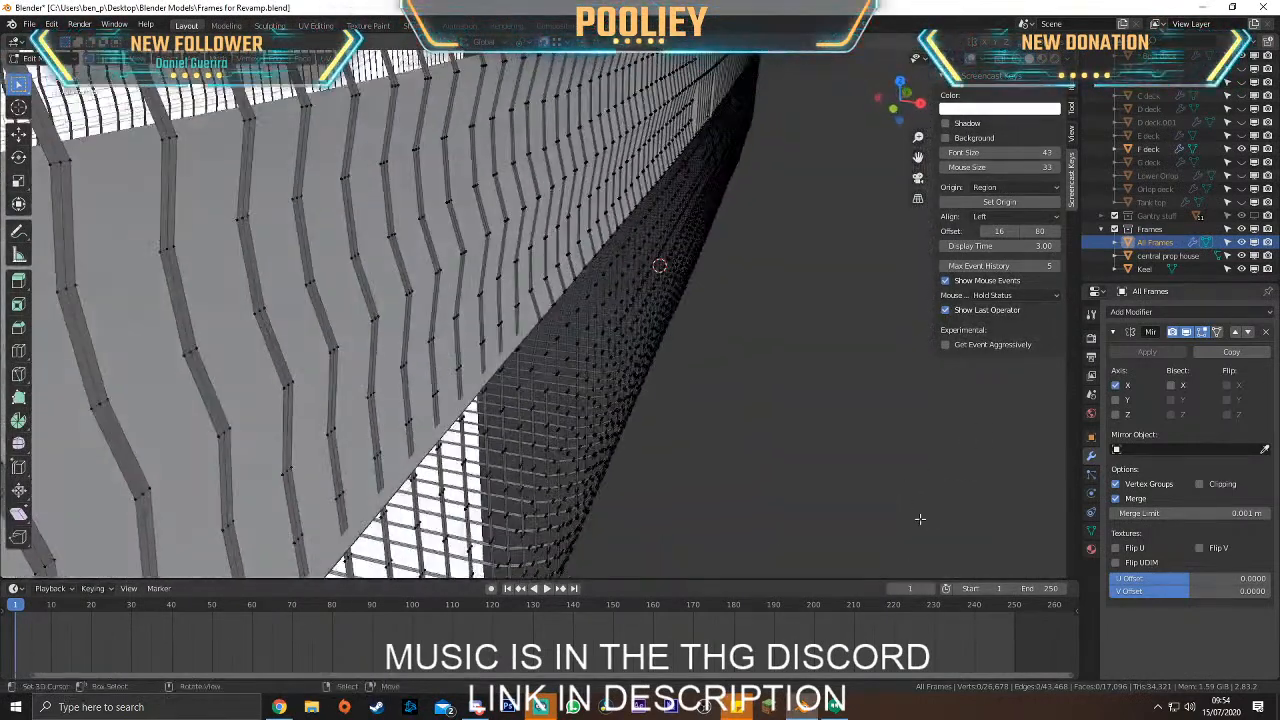
{"action": "key", "text": "n"}
{"action": "key", "text": "n"}
{"action": "key", "text": "n"}
{"action": "key", "text": "n"}
{"action": "middle_click_drag", "start_coordinate": [851, 329], "coordinate": [960, 300]}
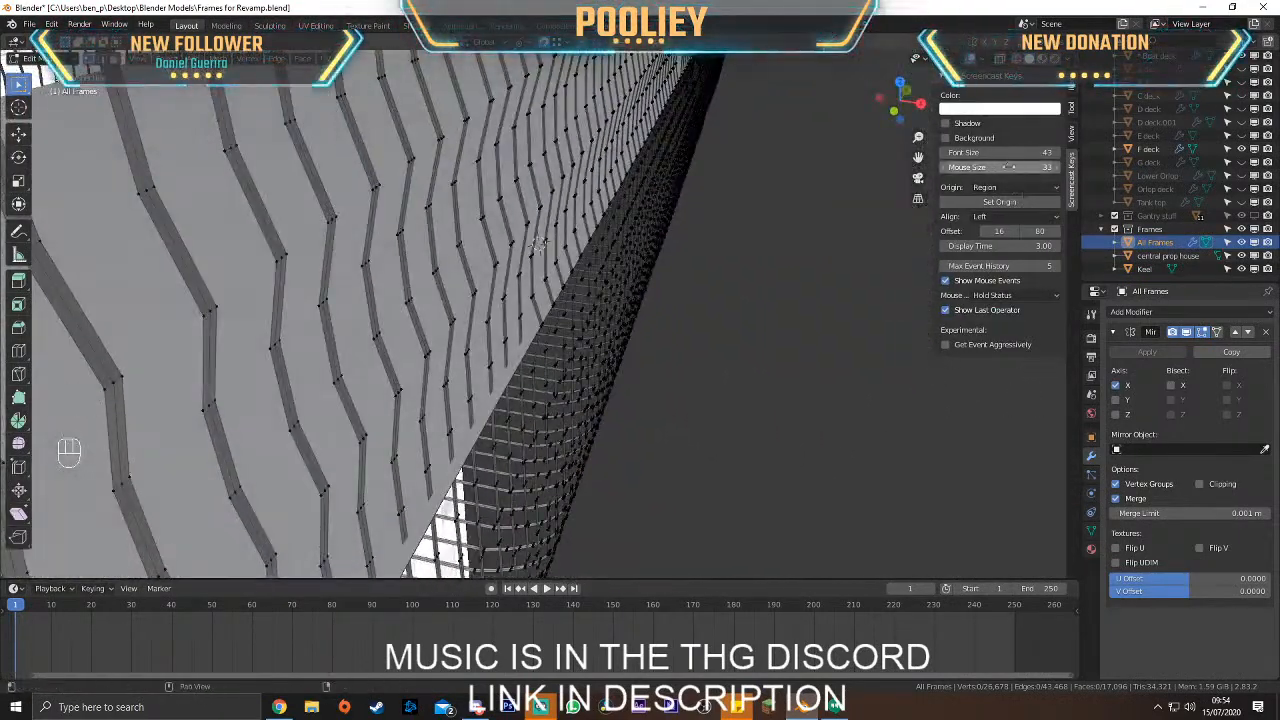
Set the key display's font size to 29, mouse size to 30 and offset to 1437 and -34, and test it
{"action": "mouse_move", "coordinate": [1013, 155]}
{"action": "left_mouse_down"}
{"action": "mouse_move", "coordinate": [976, 155]}
{"action": "mouse_move", "coordinate": [1009, 155]}
{"action": "mouse_move", "coordinate": [985, 167]}
{"action": "mouse_move", "coordinate": [997, 167]}
{"action": "left_mouse_up"}
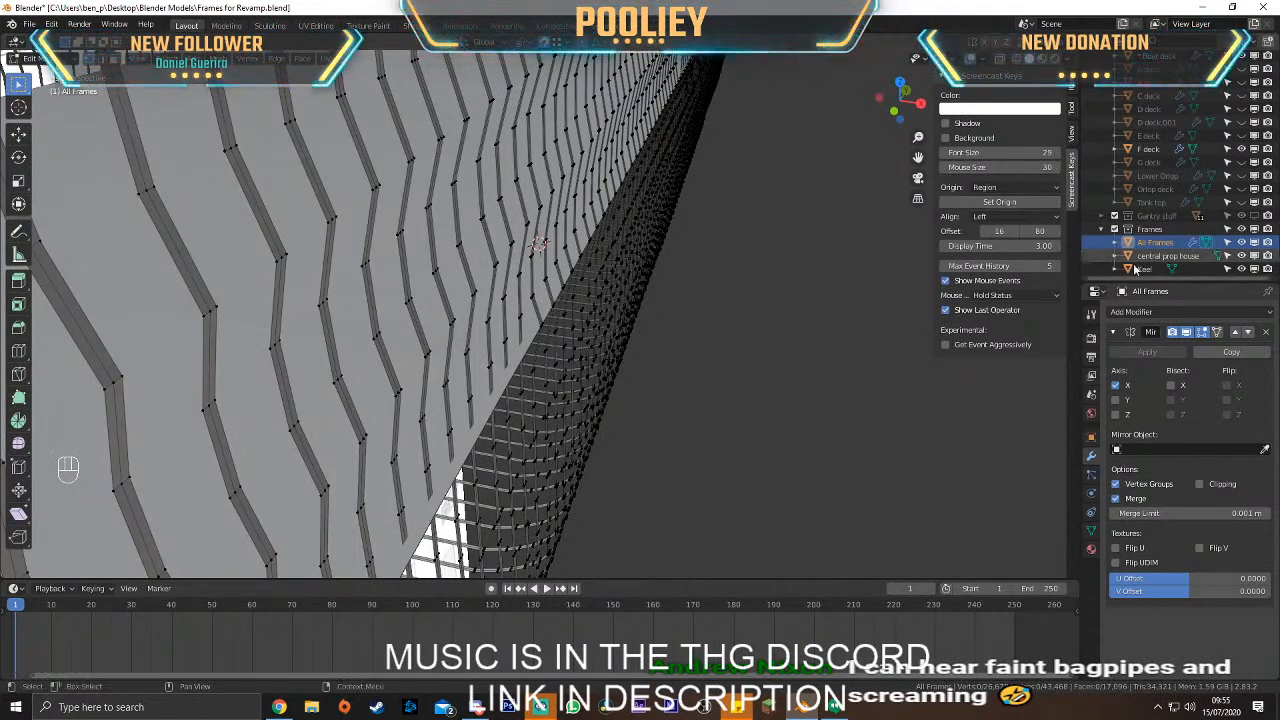
{"action": "mouse_move", "coordinate": [1040, 231]}
{"action": "left_mouse_down"}
{"action": "mouse_move", "coordinate": [1005, 231]}
{"action": "mouse_move", "coordinate": [1058, 231]}
{"action": "left_mouse_up"}
{"action": "left_click", "coordinate": [685, 351]}
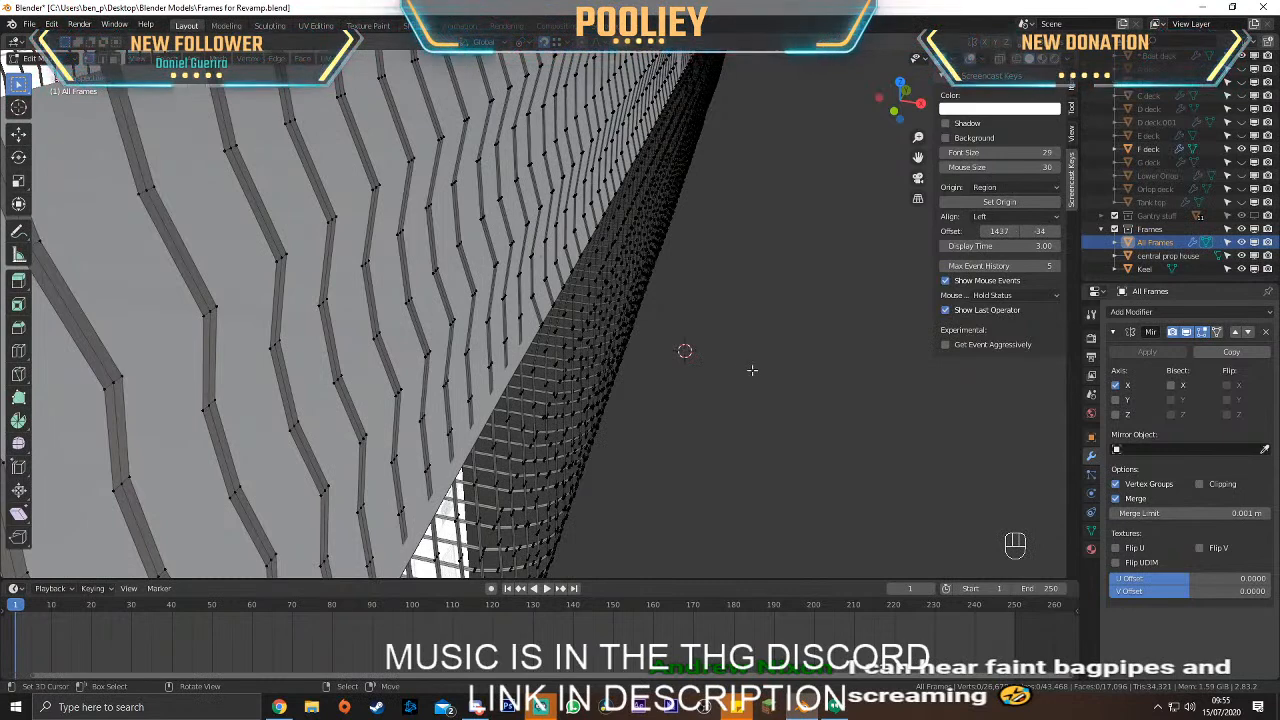
{"action": "key", "text": "n"}
{"action": "key", "text": "n"}
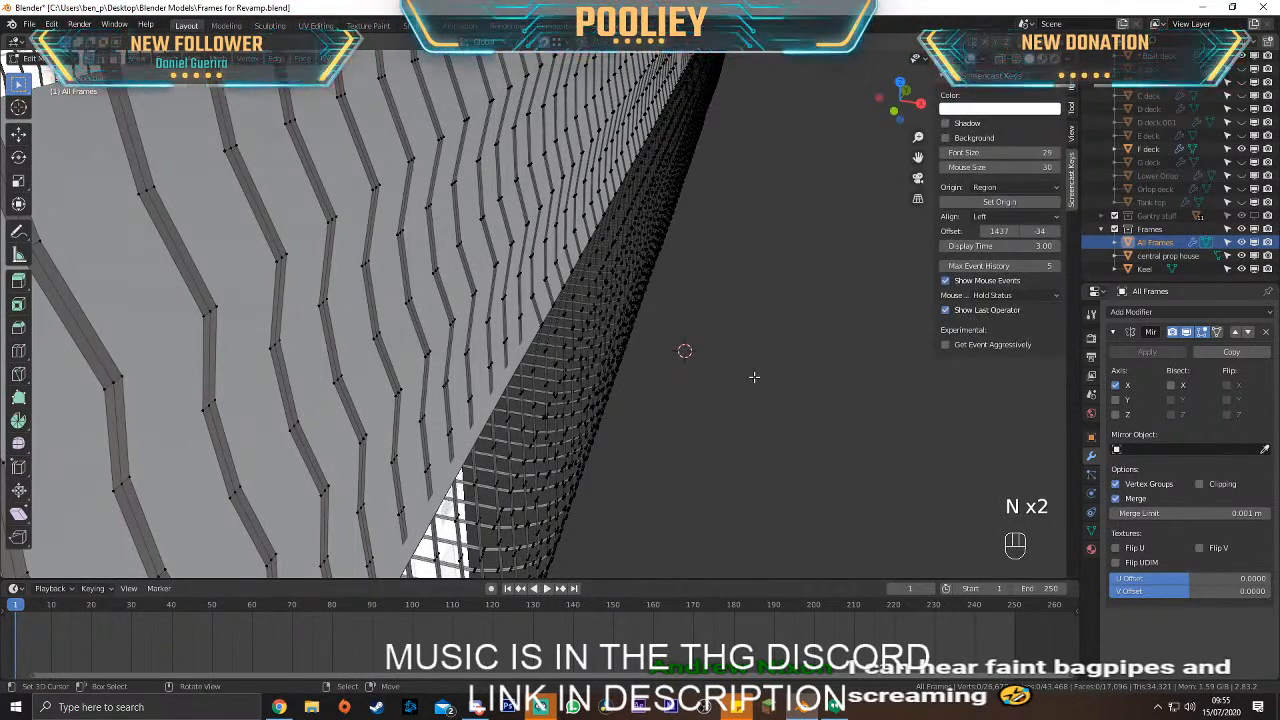
Change the Screencast Keys display colour to green and check it over the side view of the frames
{"action": "left_click", "coordinate": [983, 117]}
{"action": "left_click", "coordinate": [956, 152]}
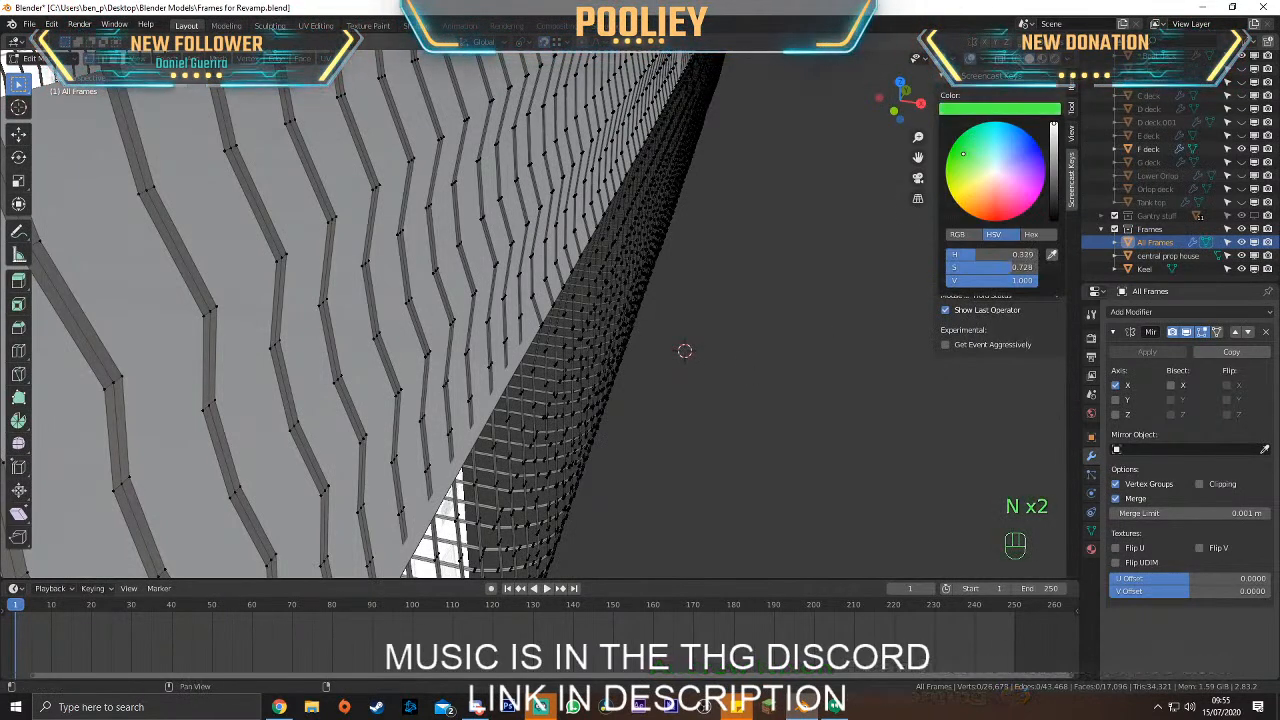
{"action": "key", "text": "n"}
{"action": "middle_click_drag", "start_coordinate": [817, 408], "coordinate": [453, 335]}
{"action": "key", "text": "KP_3"}
{"action": "scroll", "coordinate": [453, 335], "scroll_direction": "up", "scroll_amount": 4}
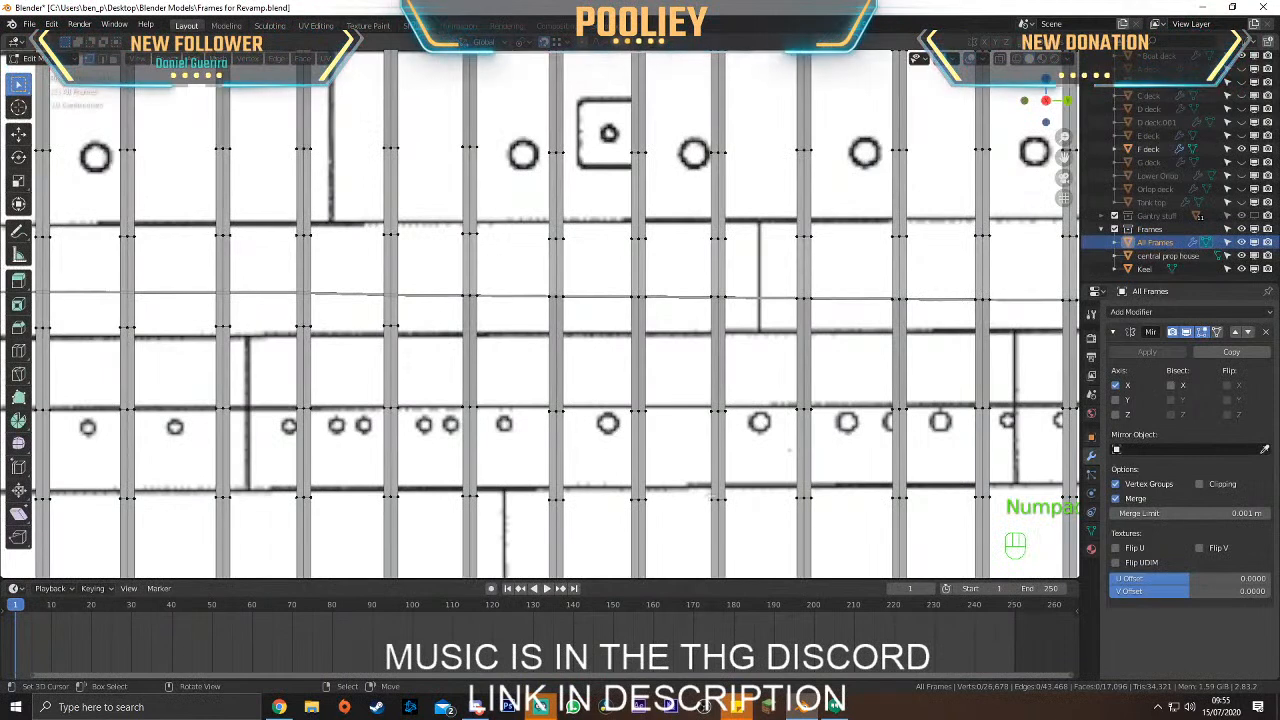
Set the key display's offset to 1343 and -45, font size to 39 and mouse size to 43
{"action": "key", "text": "n"}
{"action": "left_click_drag", "start_coordinate": [1041, 231], "coordinate": [992, 231]}
{"action": "mouse_move", "coordinate": [1000, 167]}
{"action": "left_mouse_down"}
{"action": "mouse_move", "coordinate": [1022, 167]}
{"action": "mouse_move", "coordinate": [1018, 152]}
{"action": "left_mouse_up"}
{"action": "key", "text": "n"}
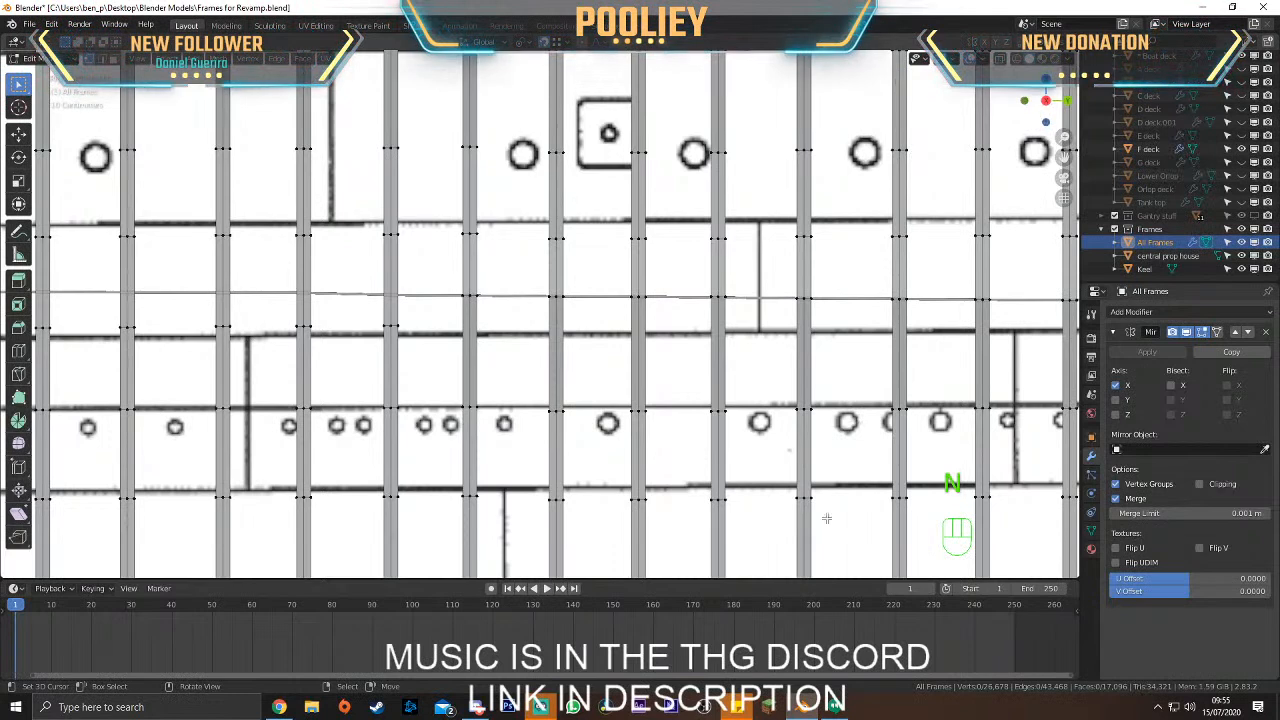
Change the Screencast Keys display colour to red
{"action": "key", "text": "n"}
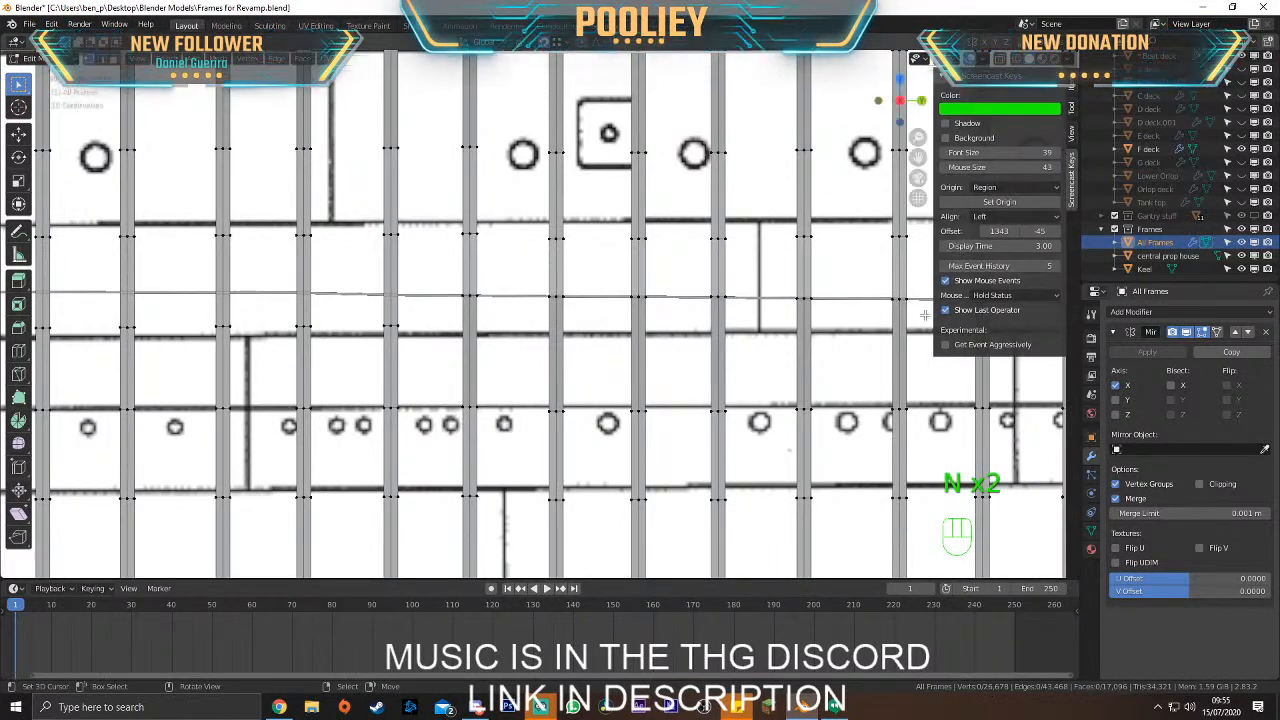
{"action": "left_click", "coordinate": [972, 109]}
{"action": "left_click", "coordinate": [960, 207]}
{"action": "mouse_move", "coordinate": [960, 207]}
{"action": "left_mouse_down"}
{"action": "mouse_move", "coordinate": [977, 190]}
{"action": "mouse_move", "coordinate": [1000, 221]}
{"action": "left_mouse_up"}
{"action": "key", "text": "n"}
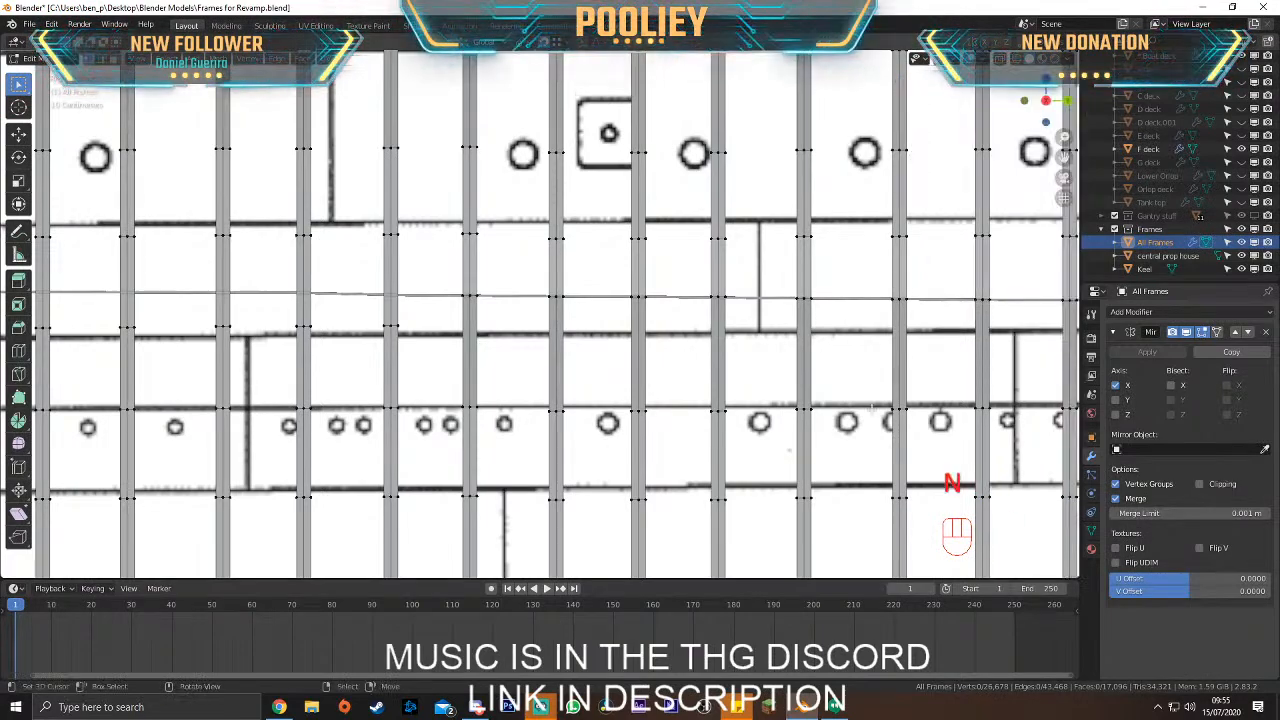
Select the next misaligned frame's vertex row and move it to the deck edge, about 0.33 m up along Z
{"action": "scroll", "coordinate": [651, 360], "scroll_direction": "down", "scroll_amount": 3}
{"action": "middle_click_drag", "start_coordinate": [651, 360], "coordinate": [693, 382]}
{"action": "key", "text": "KP_3"}
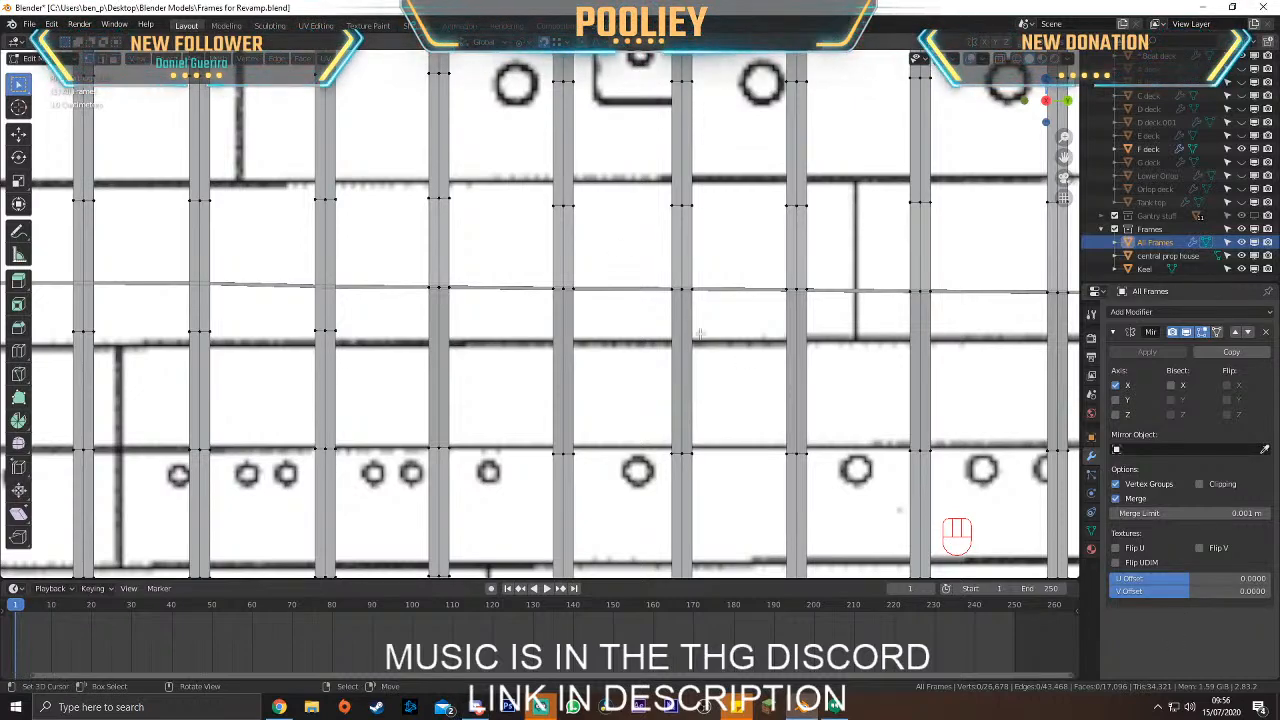
{"action": "middle_click_drag", "start_coordinate": [387, 274], "coordinate": [493, 318]}
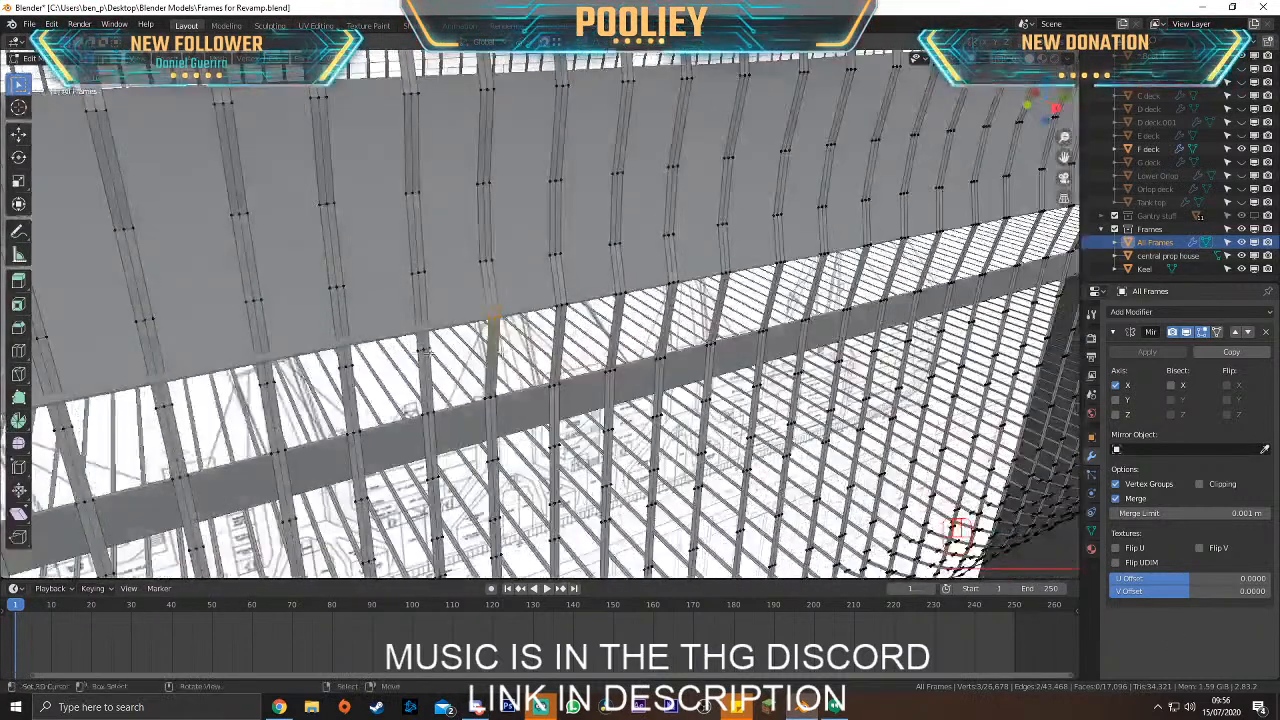
{"action": "key", "text": "KP_3"}
{"action": "key", "text": "KP_Decimal"}
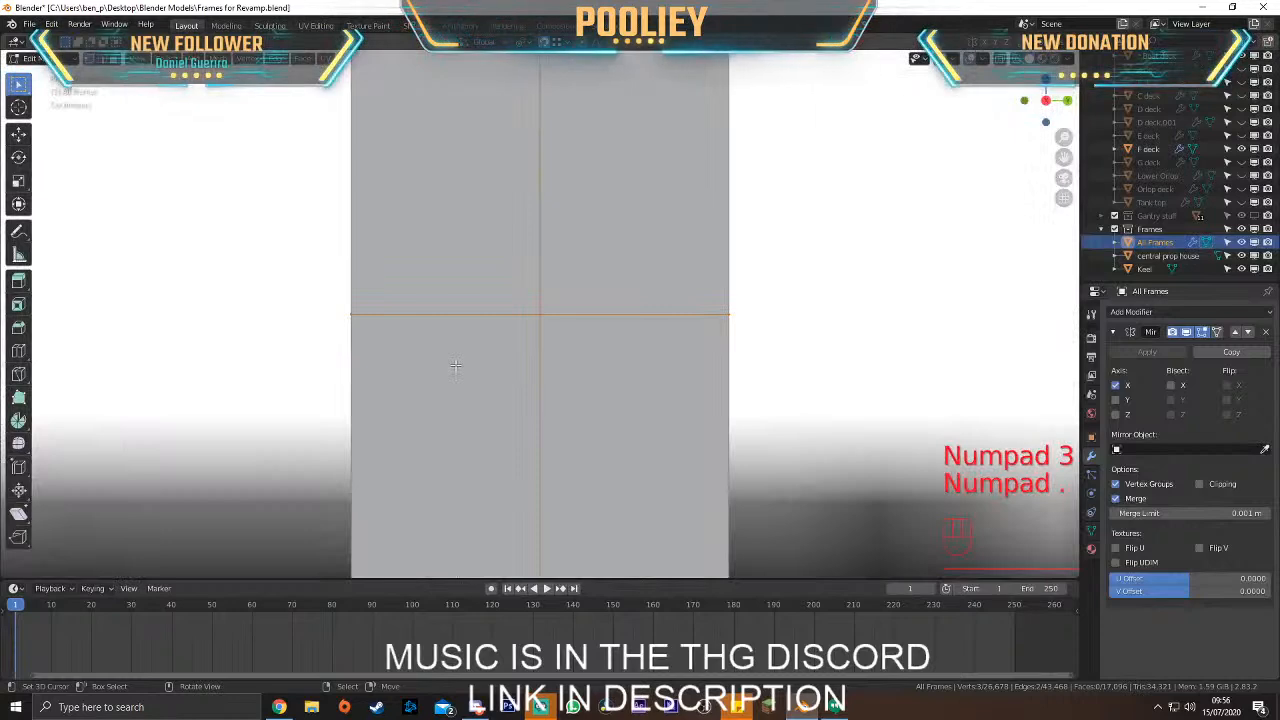
{"action": "scroll", "coordinate": [455, 367], "scroll_direction": "down", "scroll_amount": 8}
{"action": "key", "text": "g"}
{"action": "left_click", "coordinate": [566, 166]}
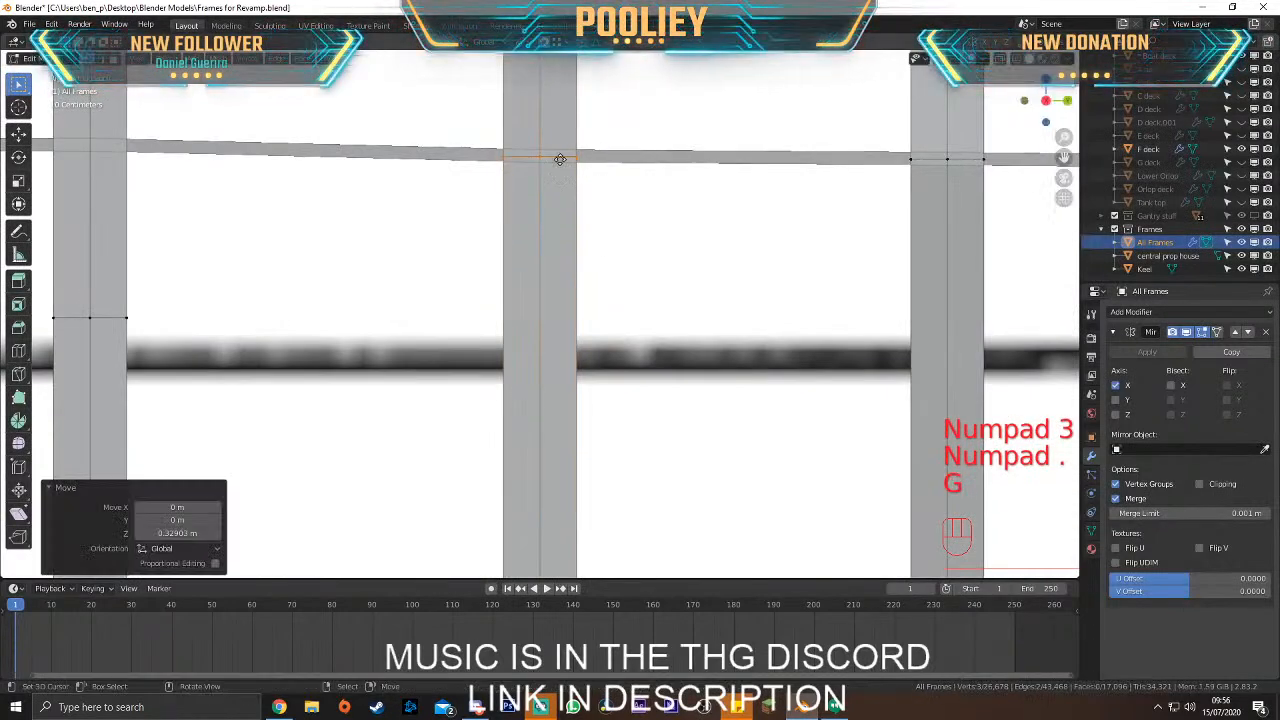
{"action": "key", "text": "g"}
{"action": "left_click", "coordinate": [540, 149]}
Raise the vertex row of the frame just before the vertical plate seam and align it with the deck edge
{"action": "scroll", "coordinate": [503, 172], "scroll_direction": "down", "scroll_amount": 4}
{"action": "middle_click_drag", "start_coordinate": [491, 174], "coordinate": [568, 191], "text": "shift"}
{"action": "left_click_drag", "start_coordinate": [543, 281], "coordinate": [682, 423]}
{"action": "key", "text": "g"}
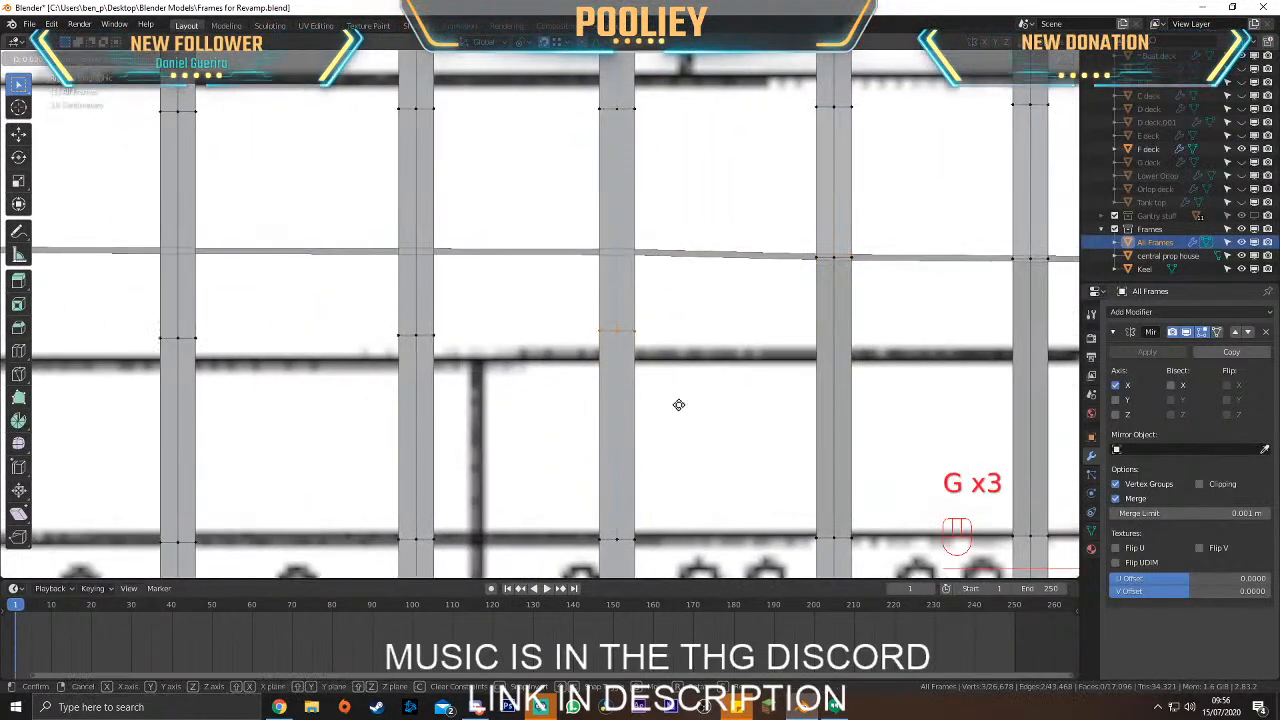
{"action": "left_click", "coordinate": [617, 250]}
{"action": "key", "text": "g"}
{"action": "left_click", "coordinate": [617, 250]}
Raise the vertex row of the frame just past the vertical plate seam and align it with the deck edge
{"action": "left_click_drag", "start_coordinate": [349, 294], "coordinate": [517, 406]}
{"action": "key", "text": "g"}
{"action": "left_click", "coordinate": [526, 326]}
{"action": "key", "text": "g"}
{"action": "left_click", "coordinate": [416, 252]}
Raise the next frame's vertex row toward negative Y about 0.38 m along Z to the deck edge
{"action": "scroll", "coordinate": [416, 254], "scroll_direction": "down", "scroll_amount": 2}
{"action": "middle_click_drag", "start_coordinate": [402, 276], "coordinate": [634, 291], "text": "shift"}
{"action": "left_click_drag", "start_coordinate": [465, 312], "coordinate": [599, 386]}
{"action": "key", "text": "g"}
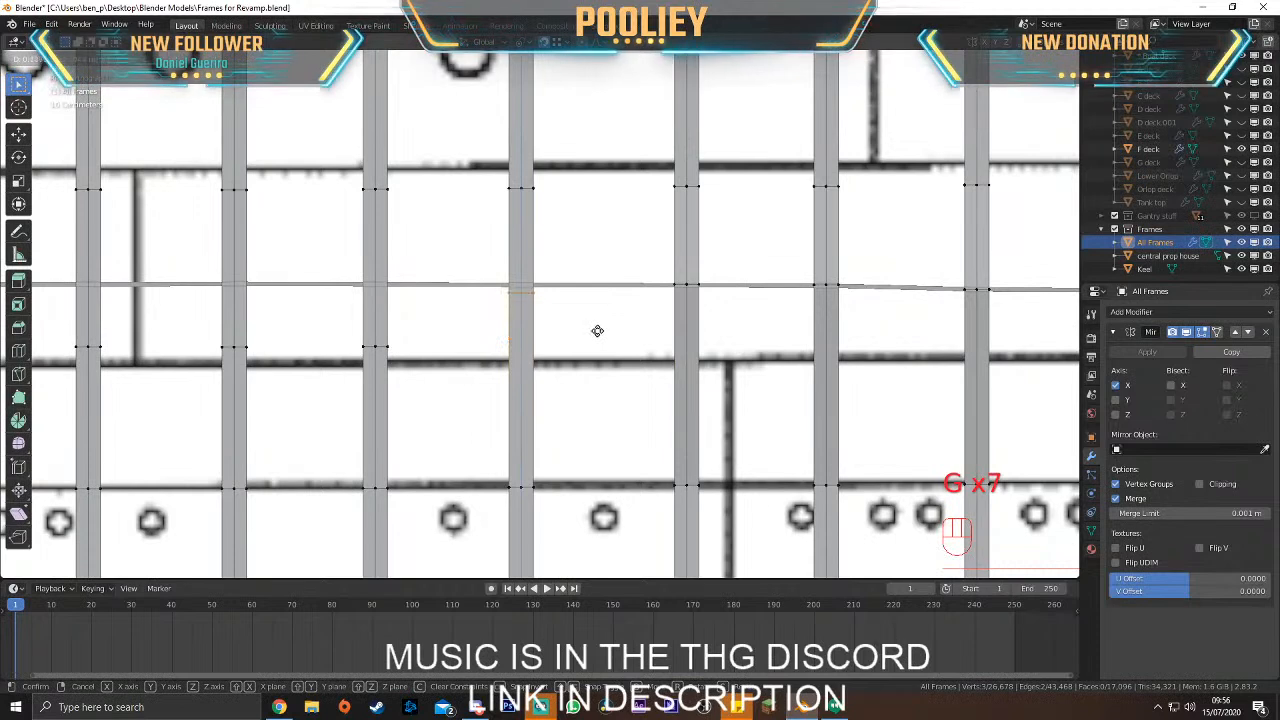
{"action": "left_click", "coordinate": [604, 325]}
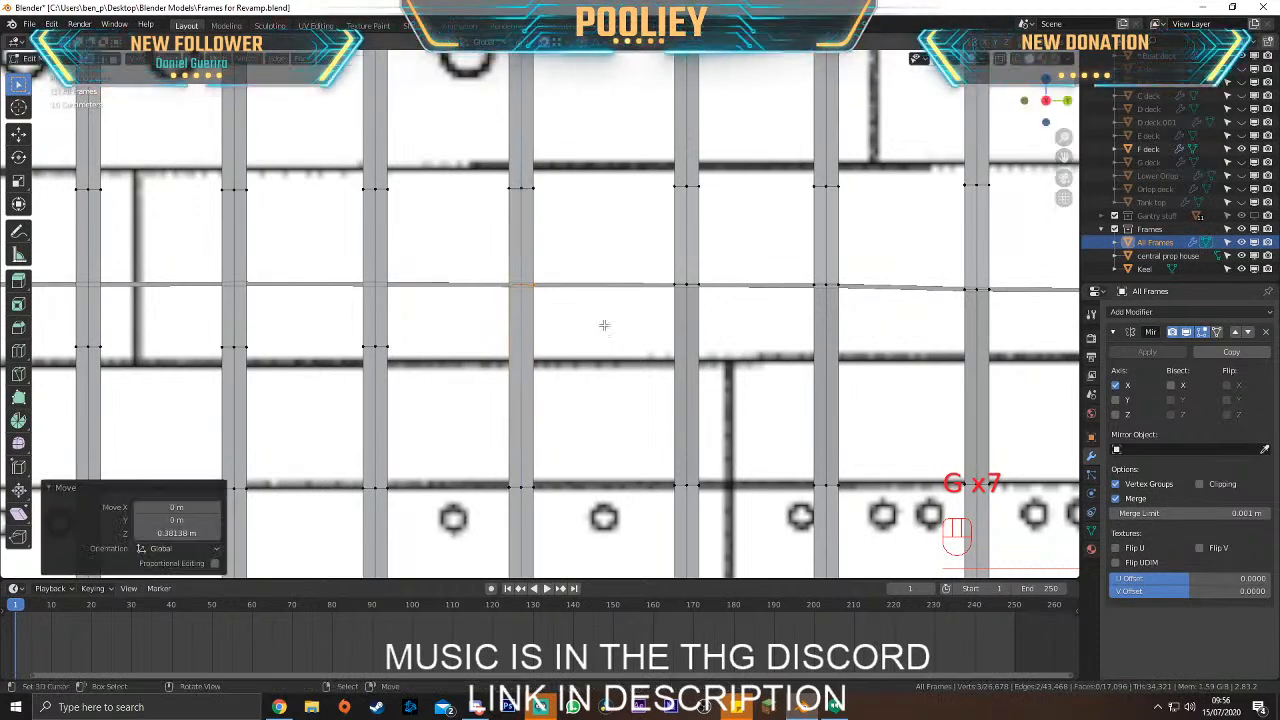
Finish aligning the current frame's vertex row with the deck edge along X, and raise and align the next aft frame's row
{"action": "key", "text": "g"}
{"action": "left_click", "coordinate": [522, 287]}
{"action": "middle_click_drag", "start_coordinate": [449, 294], "coordinate": [688, 286], "text": "shift"}
{"action": "left_click_drag", "start_coordinate": [558, 306], "coordinate": [690, 365]}
{"action": "key", "text": "g"}
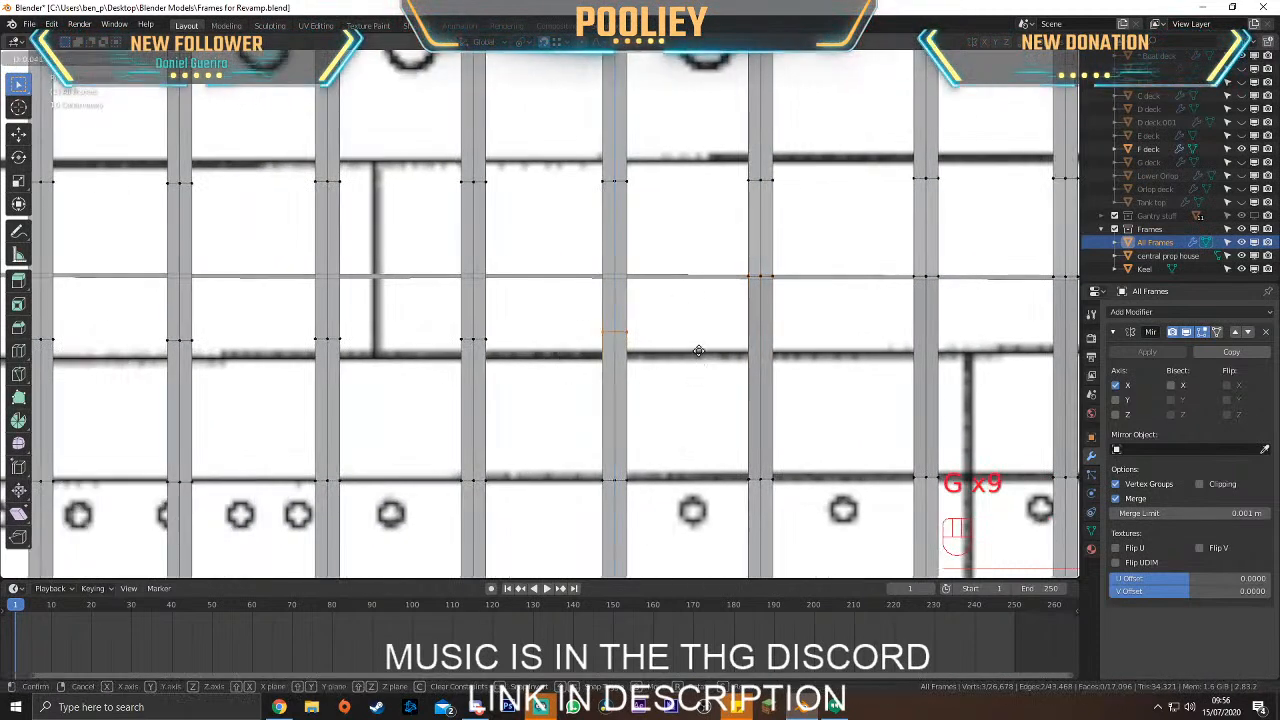
{"action": "left_click", "coordinate": [711, 323]}
{"action": "key", "text": "g"}
{"action": "left_click", "coordinate": [608, 277]}
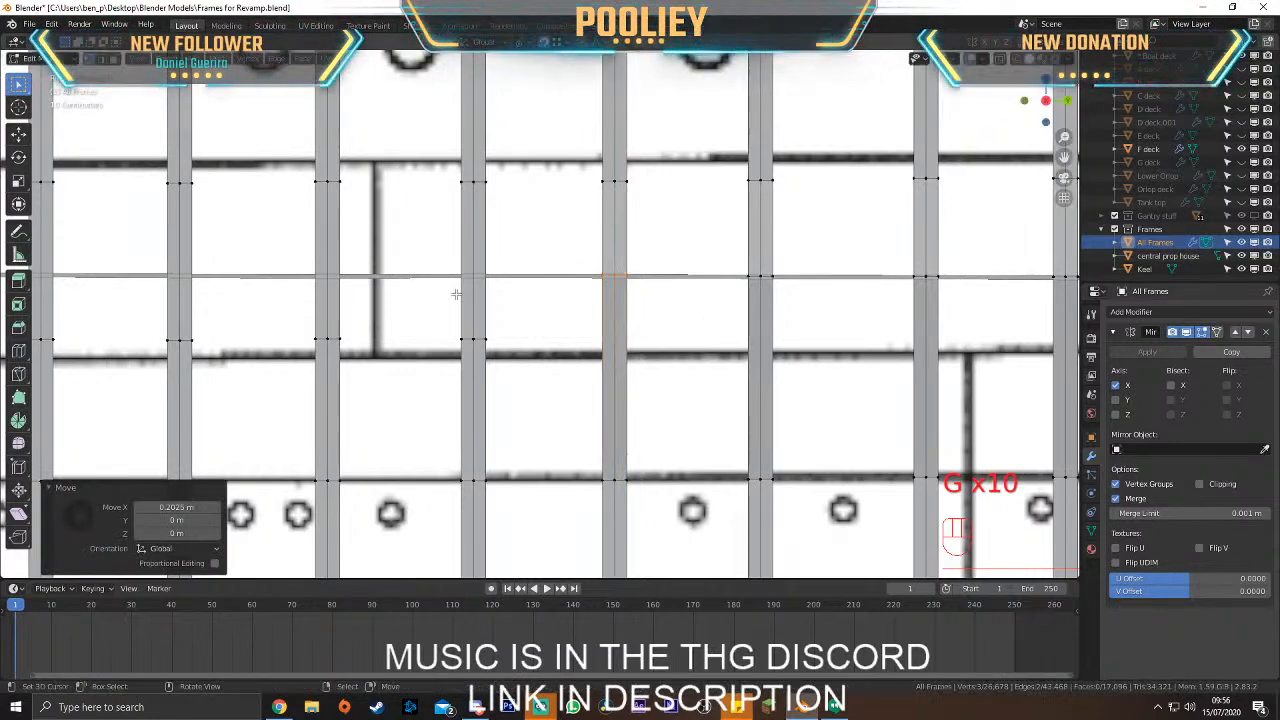
Raise the vertex row of the frame just forward of the upper vertical plate seam and align it with the deck edge
{"action": "key", "text": "g"}
{"action": "left_click", "coordinate": [489, 295]}
{"action": "key", "text": "g"}
{"action": "left_click", "coordinate": [477, 275]}
Raise the vertex row just aft of the vertical plate seam to the deck edge and shift it about 0.20 m along X
{"action": "middle_click_drag", "start_coordinate": [410, 295], "coordinate": [668, 309], "text": "shift"}
{"action": "left_click_drag", "start_coordinate": [500, 314], "coordinate": [651, 362]}
{"action": "key", "text": "g"}
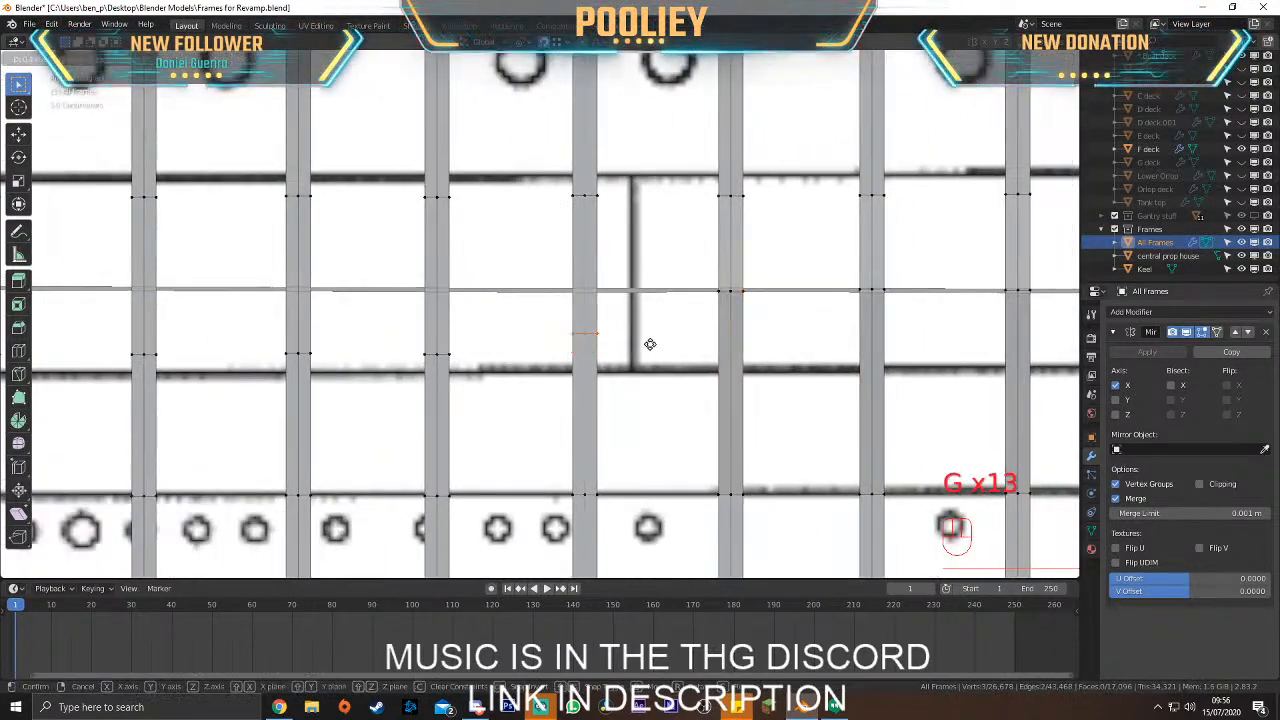
{"action": "left_click", "coordinate": [654, 320]}
{"action": "key", "text": "g"}
{"action": "left_click", "coordinate": [585, 289]}
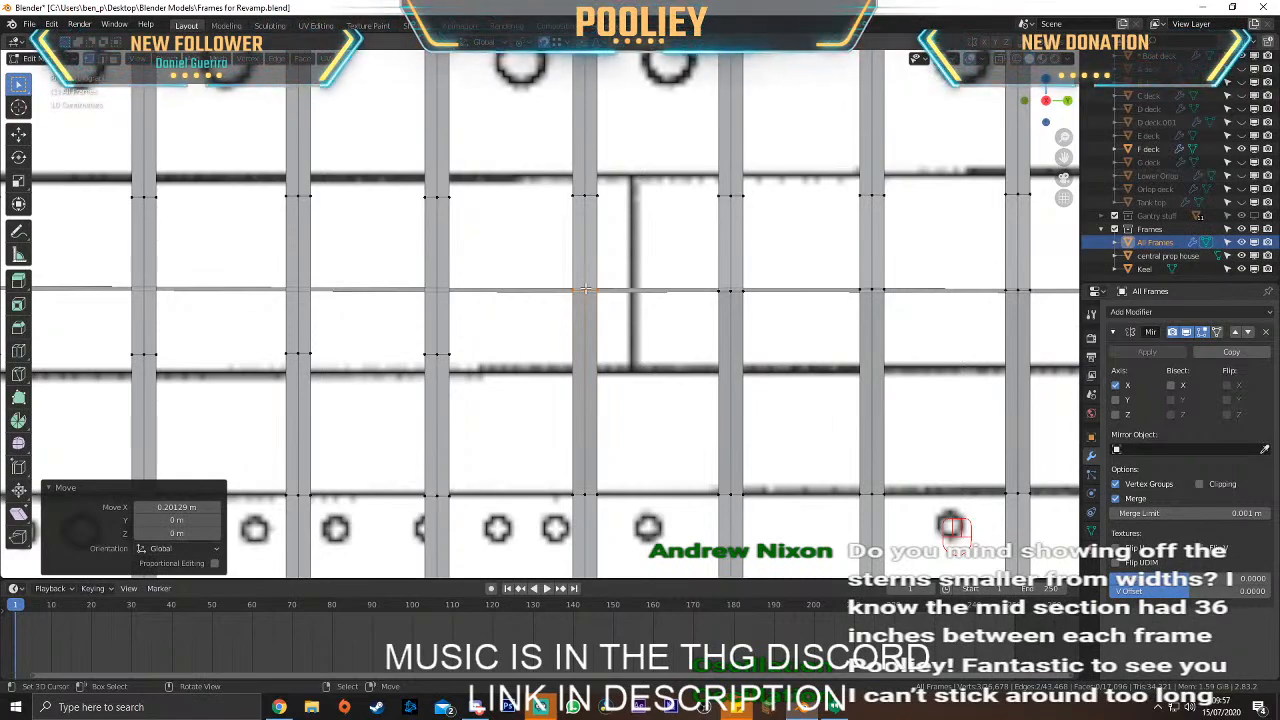
Examine the spacing and widths of the frames at the ship's stern in side view
{"action": "scroll", "coordinate": [551, 280], "scroll_direction": "down", "scroll_amount": 17}
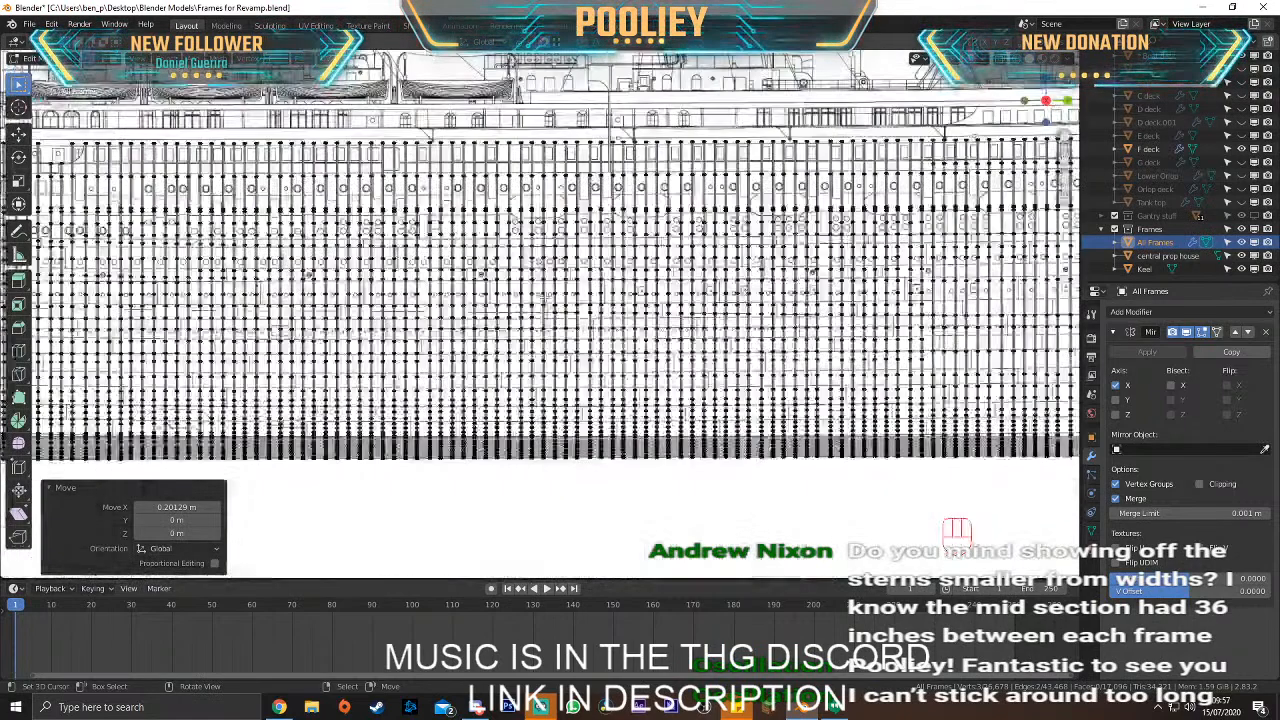
{"action": "middle_click_drag", "start_coordinate": [551, 280], "coordinate": [932, 263], "text": "shift"}
{"action": "scroll", "coordinate": [542, 312], "scroll_direction": "up", "scroll_amount": 6}
{"action": "middle_click_drag", "start_coordinate": [667, 366], "coordinate": [750, 430], "text": "shift"}
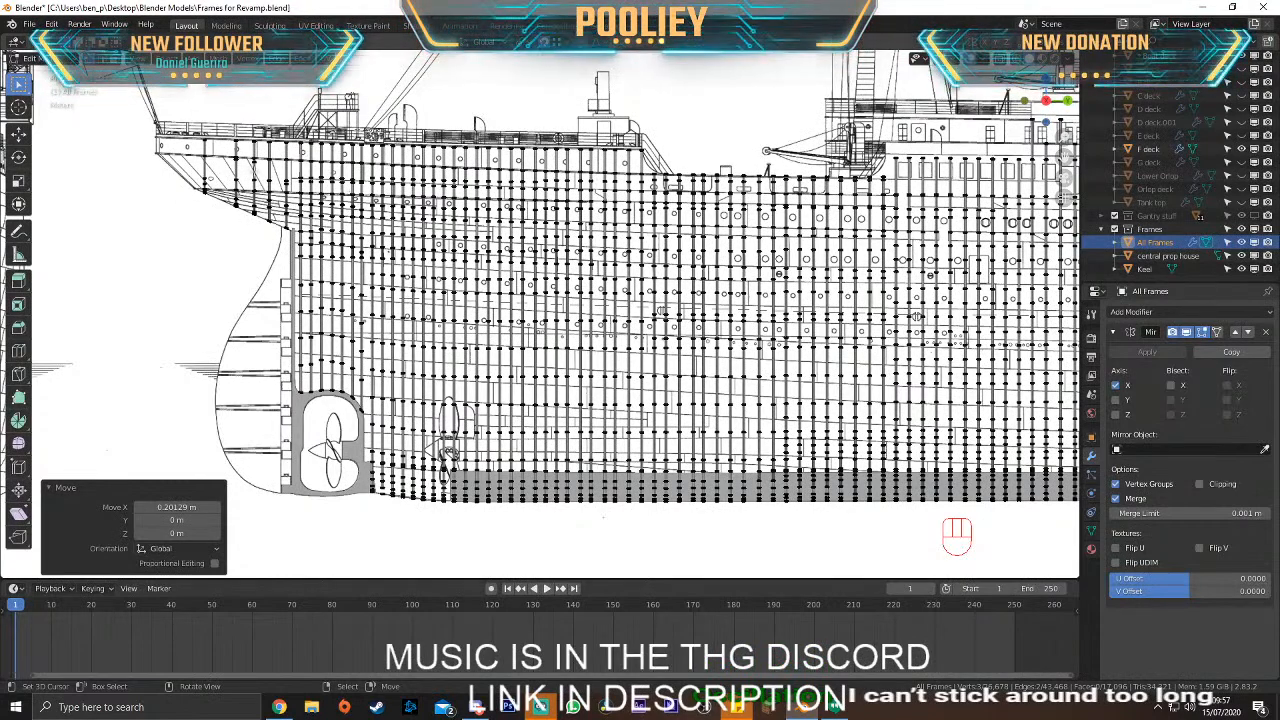
{"action": "middle_click_drag", "start_coordinate": [250, 214], "coordinate": [549, 268], "text": "shift"}
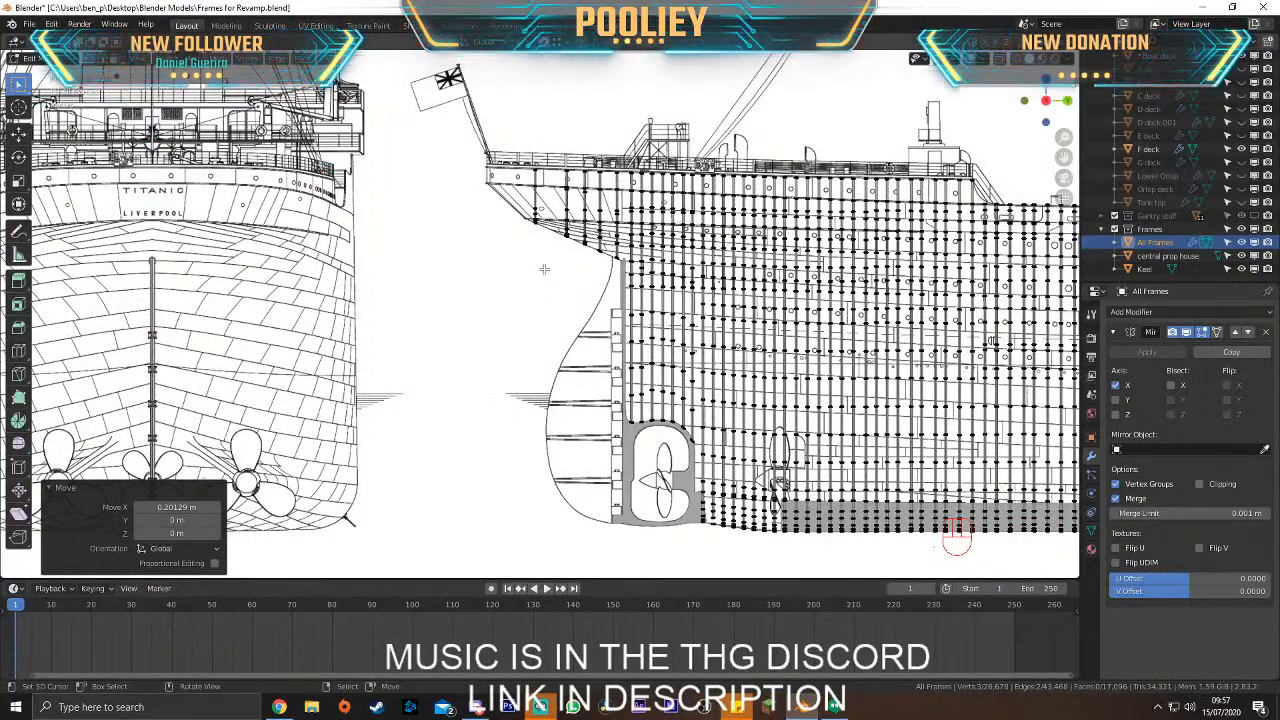
{"action": "scroll", "coordinate": [544, 269], "scroll_direction": "up", "scroll_amount": 5}
{"action": "scroll", "coordinate": [548, 222], "scroll_direction": "down", "scroll_amount": 5}
{"action": "middle_click_drag", "start_coordinate": [548, 222], "coordinate": [538, 249]}
{"action": "key", "text": "Tab"}
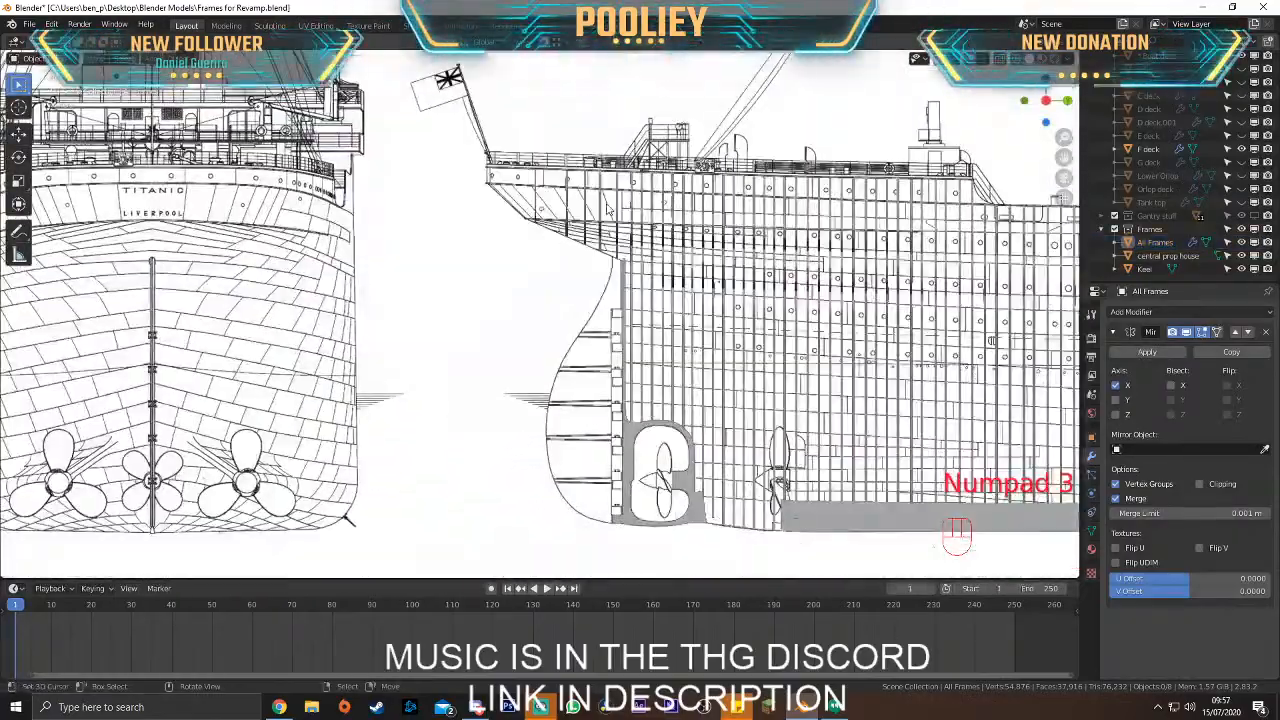
{"action": "key", "text": "Tab"}
Return to the last aligned frame, then raise the next aft frame's vertex row and align it with the deck edge
{"action": "key", "text": "KP_Decimal"}
{"action": "scroll", "coordinate": [418, 325], "scroll_direction": "down", "scroll_amount": 8}
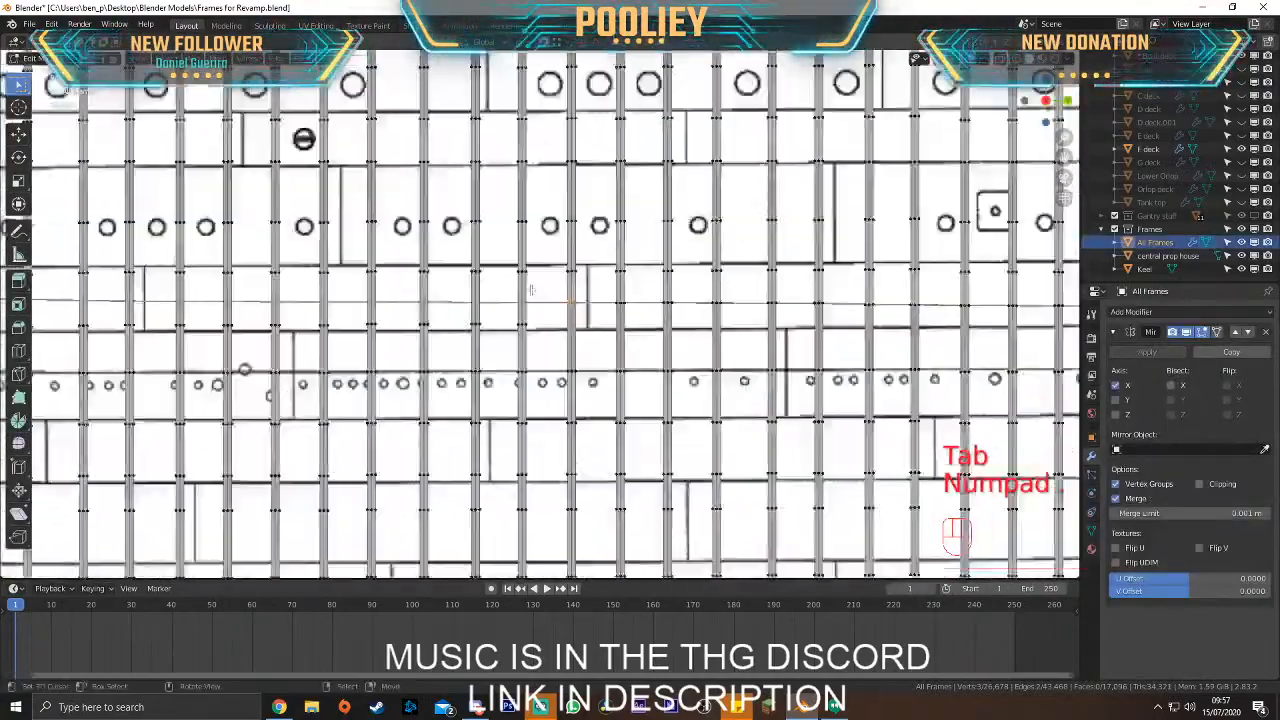
{"action": "scroll", "coordinate": [532, 288], "scroll_direction": "up", "scroll_amount": 8}
{"action": "scroll", "coordinate": [532, 288], "scroll_direction": "up", "scroll_amount": 3}
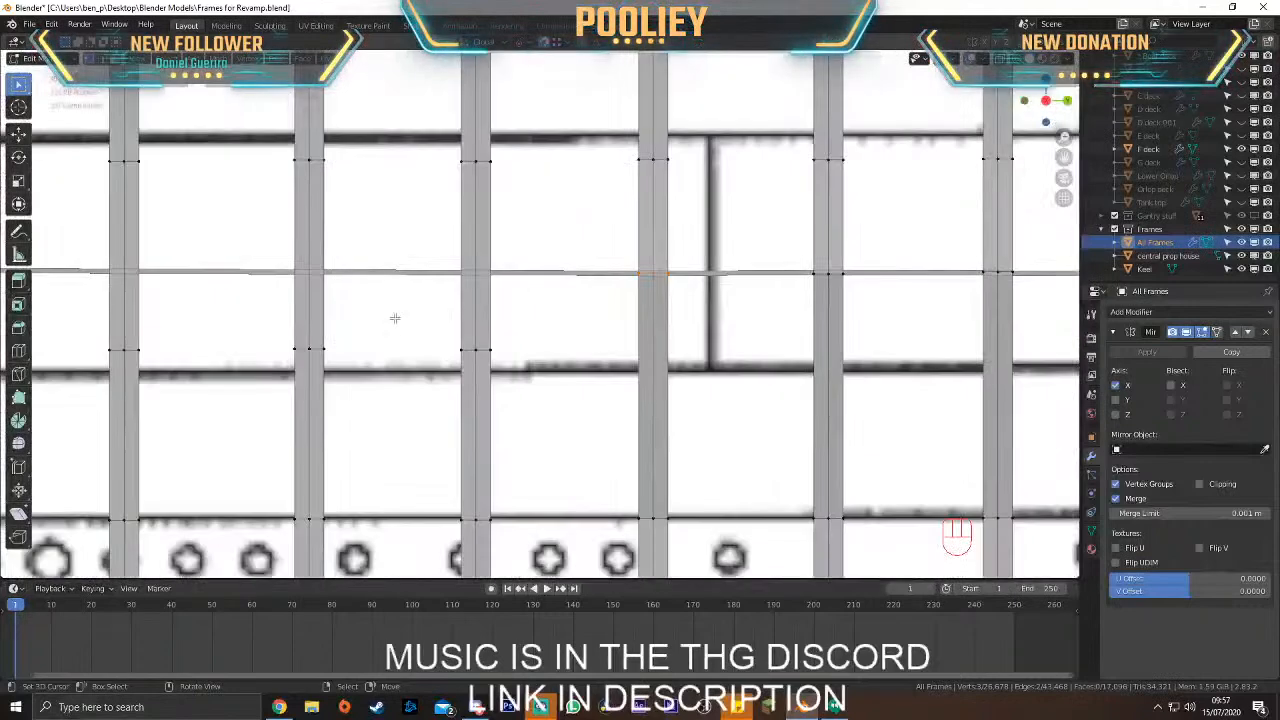
{"action": "key", "text": "g"}
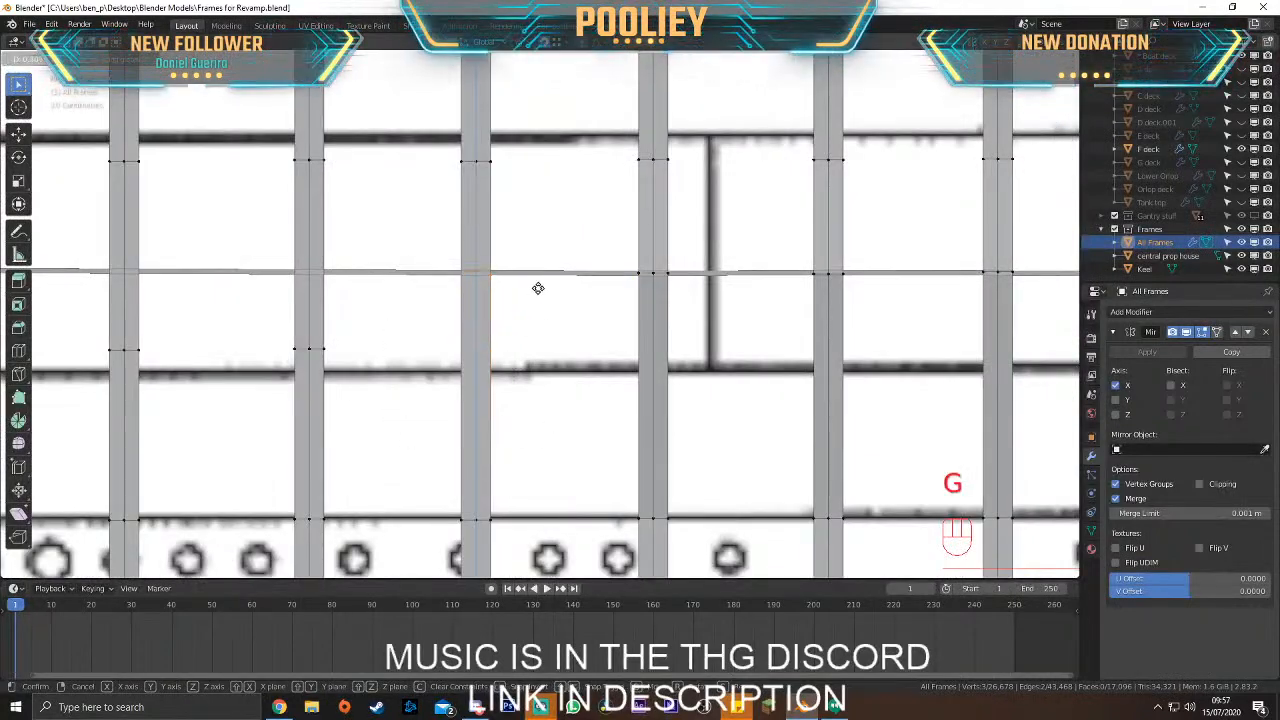
{"action": "left_click", "coordinate": [537, 289]}
{"action": "key", "text": "g"}
{"action": "left_click", "coordinate": [471, 271]}
Move the next aft frame's vertex row about 0.39 m up along Z and 0.21 m along X to the deck edge
{"action": "middle_click_drag", "start_coordinate": [353, 320], "coordinate": [581, 325], "text": "shift"}
{"action": "key", "text": "g"}
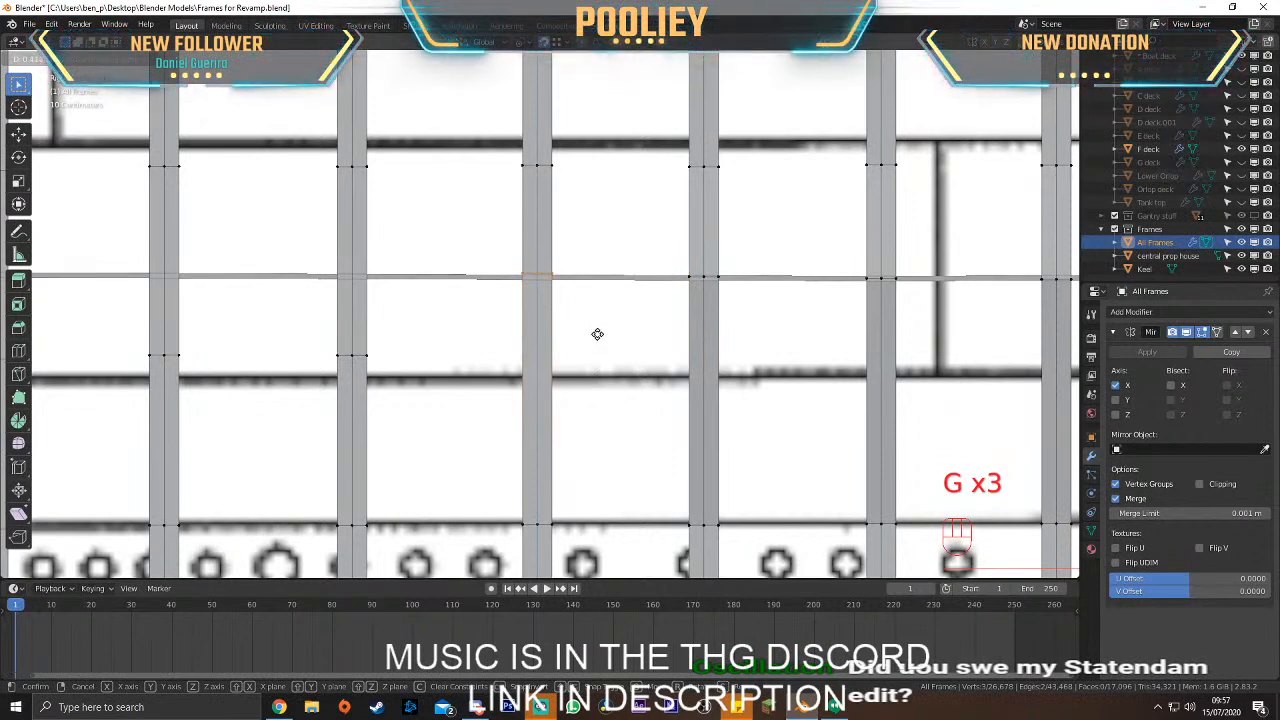
{"action": "left_click", "coordinate": [600, 340]}
{"action": "key", "text": "g"}
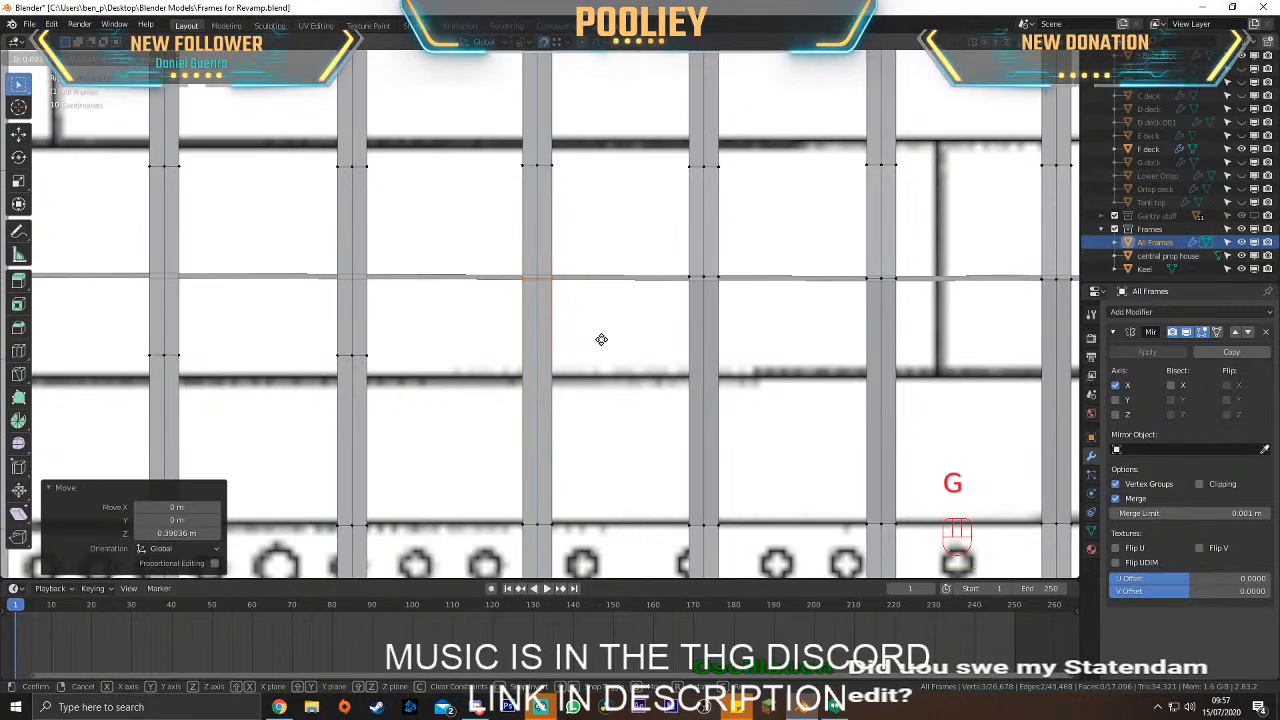
{"action": "right_click", "coordinate": [600, 340]}
{"action": "key", "text": "g"}
{"action": "left_click", "coordinate": [540, 279]}
{"action": "scroll", "coordinate": [540, 282], "scroll_direction": "down", "scroll_amount": 1}
{"action": "middle_click_drag", "start_coordinate": [540, 282], "coordinate": [560, 290]}
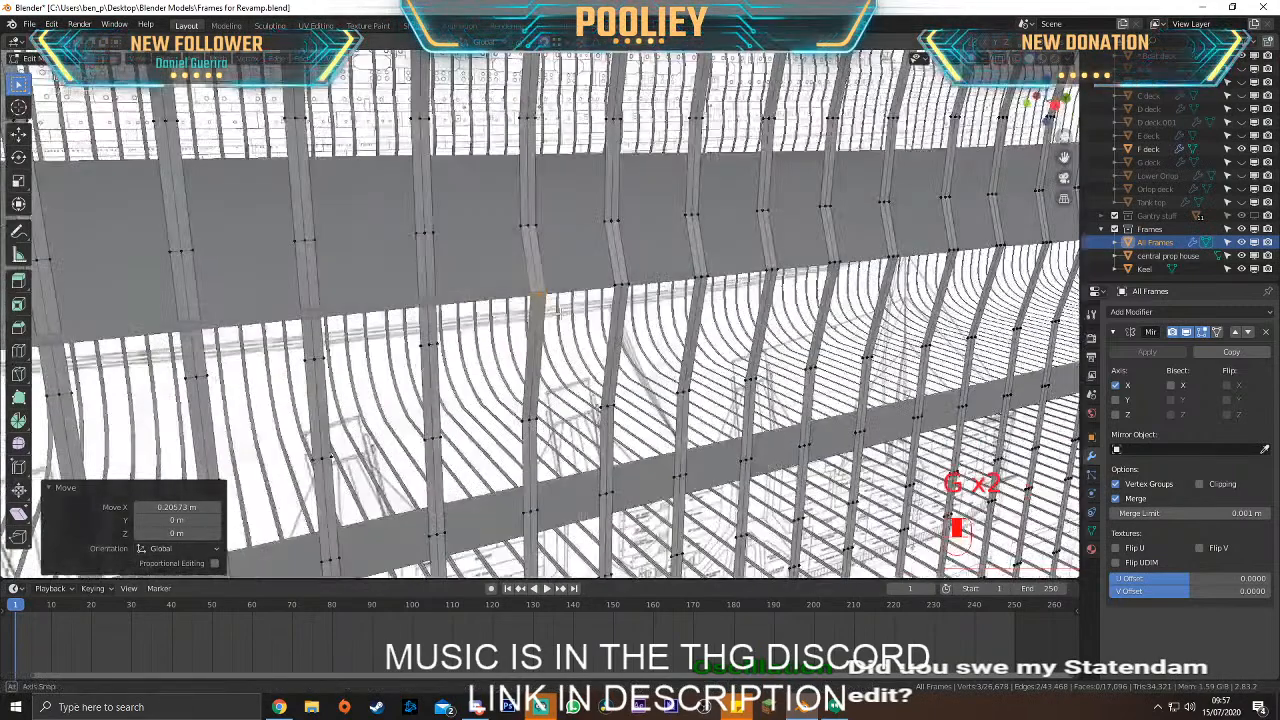
{"action": "key", "text": "KP_3"}
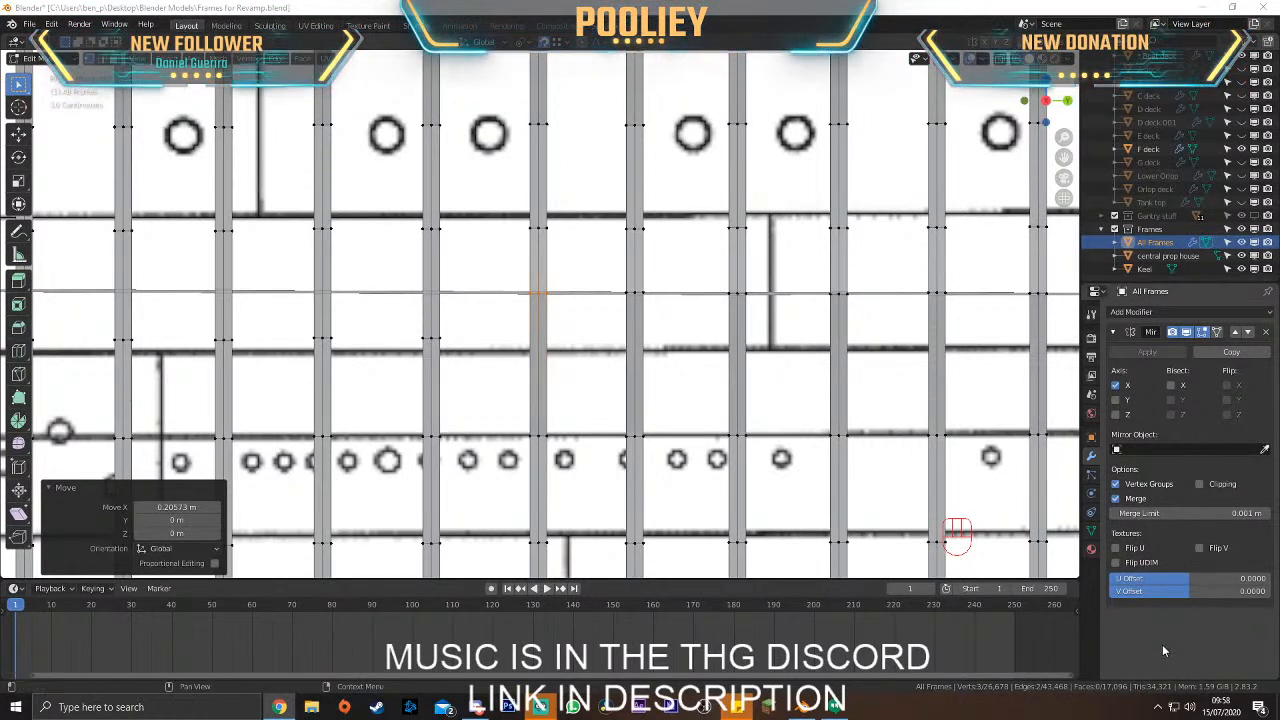
Raise the following frame's vertex row about 0.41 m along Z and align it along X with the deck edge
{"action": "left_click_drag", "start_coordinate": [395, 293], "coordinate": [481, 382]}
{"action": "key", "text": "g"}
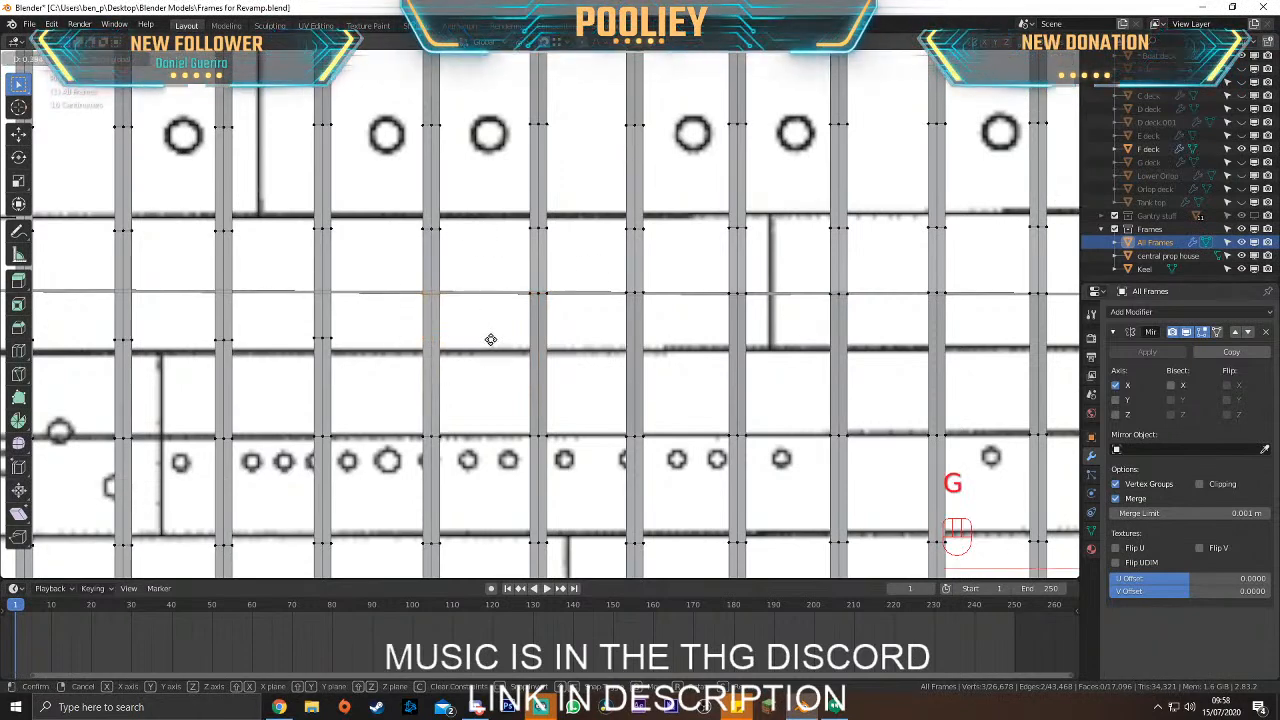
{"action": "left_click", "coordinate": [492, 339]}
{"action": "scroll", "coordinate": [494, 338], "scroll_direction": "up", "scroll_amount": 6}
{"action": "middle_click_drag", "start_coordinate": [494, 338], "coordinate": [729, 344], "text": "shift"}
{"action": "key", "text": "g"}
{"action": "middle_click", "coordinate": [453, 249]}
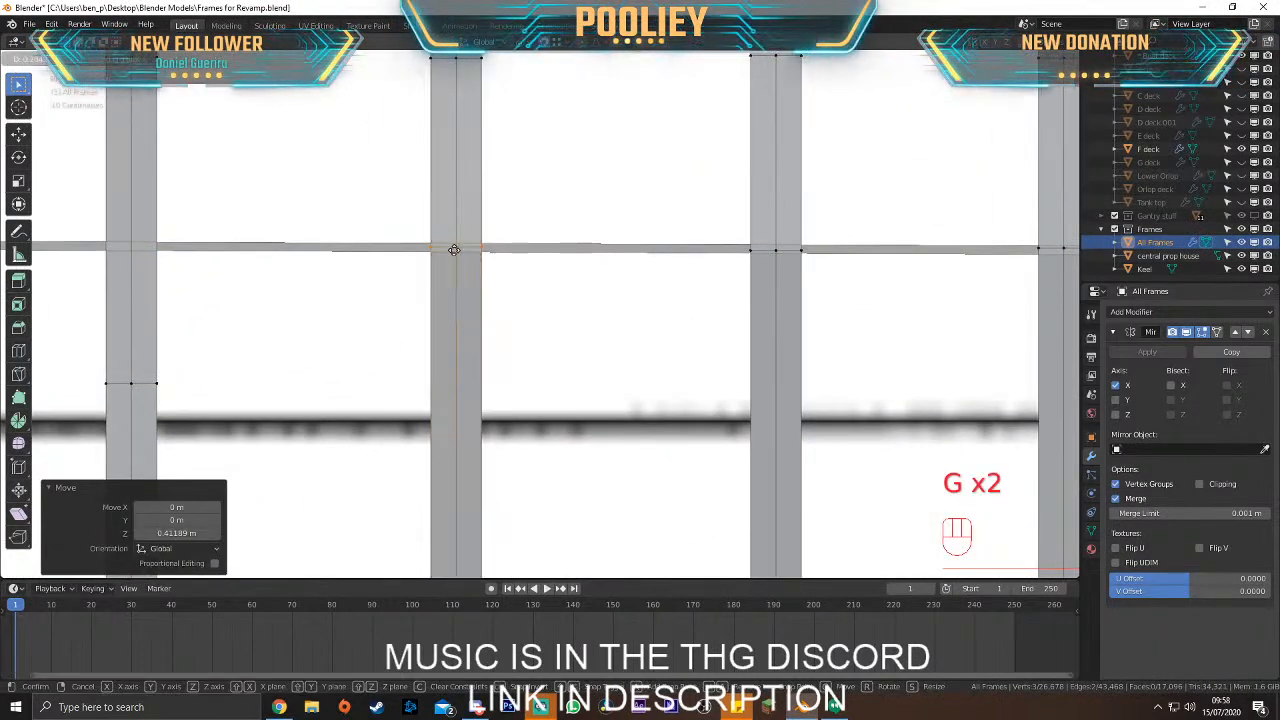
{"action": "left_click", "coordinate": [454, 250]}
Select the next aft frame's vertex row and move it about 0.41 m up along Z, aligning it with the deck edge
{"action": "scroll", "coordinate": [454, 250], "scroll_direction": "down", "scroll_amount": 4}
{"action": "middle_click_drag", "start_coordinate": [454, 276], "coordinate": [729, 281], "text": "shift"}
{"action": "left_click_drag", "start_coordinate": [506, 323], "coordinate": [662, 411]}
{"action": "key", "text": "g"}
{"action": "middle_click", "coordinate": [664, 405]}
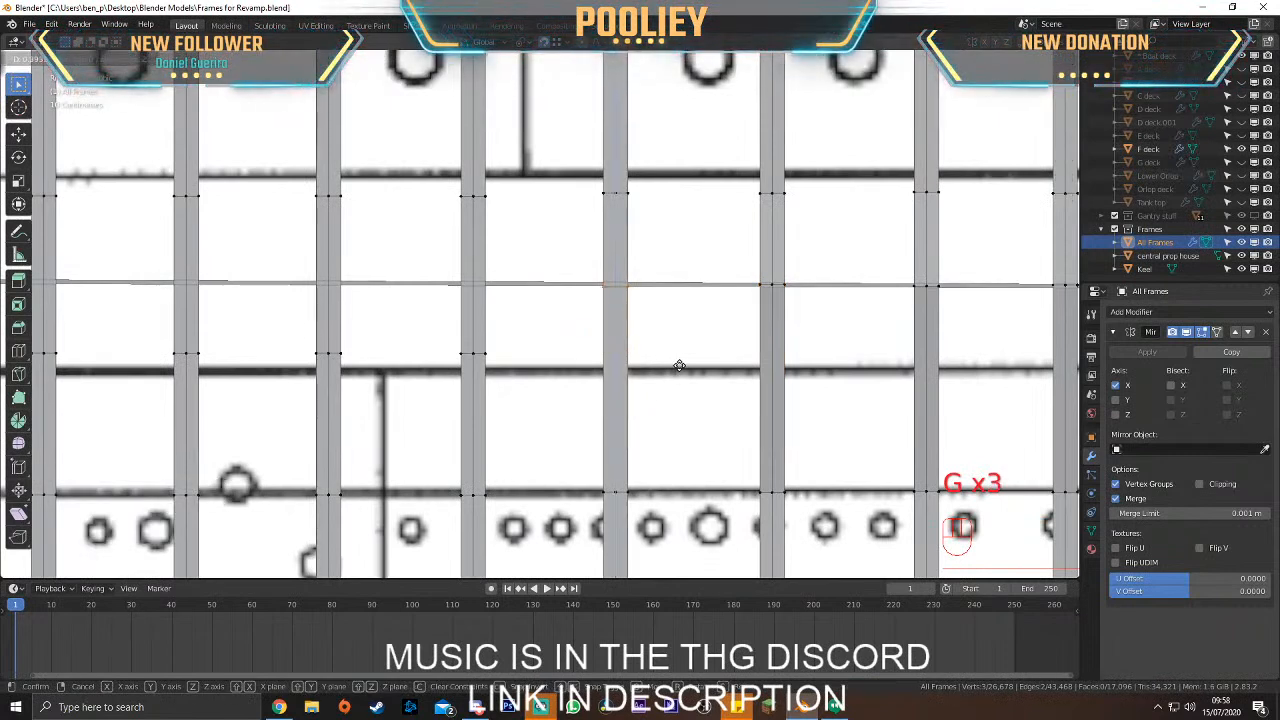
{"action": "left_click", "coordinate": [681, 363]}
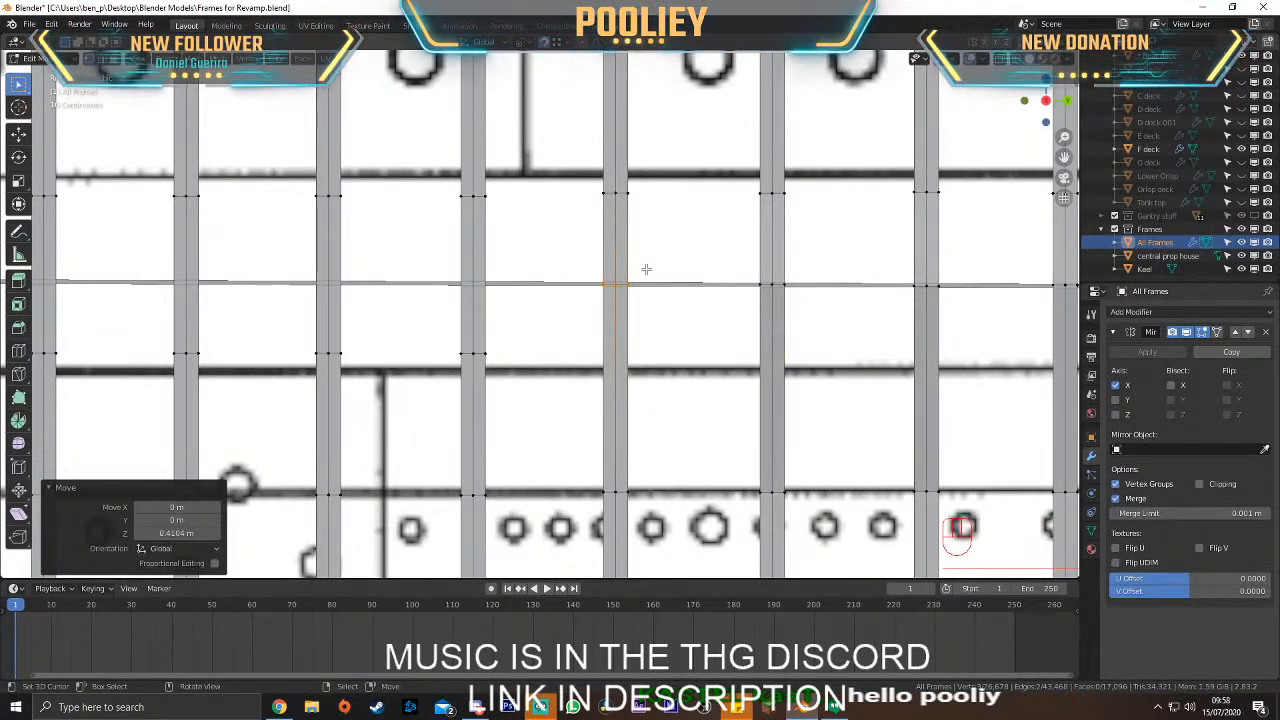
{"action": "key", "text": "g"}
Raise the row just forward of the lower vertical plate seam to the deck edge and move it about 0.20 m along X
{"action": "key", "text": "g"}
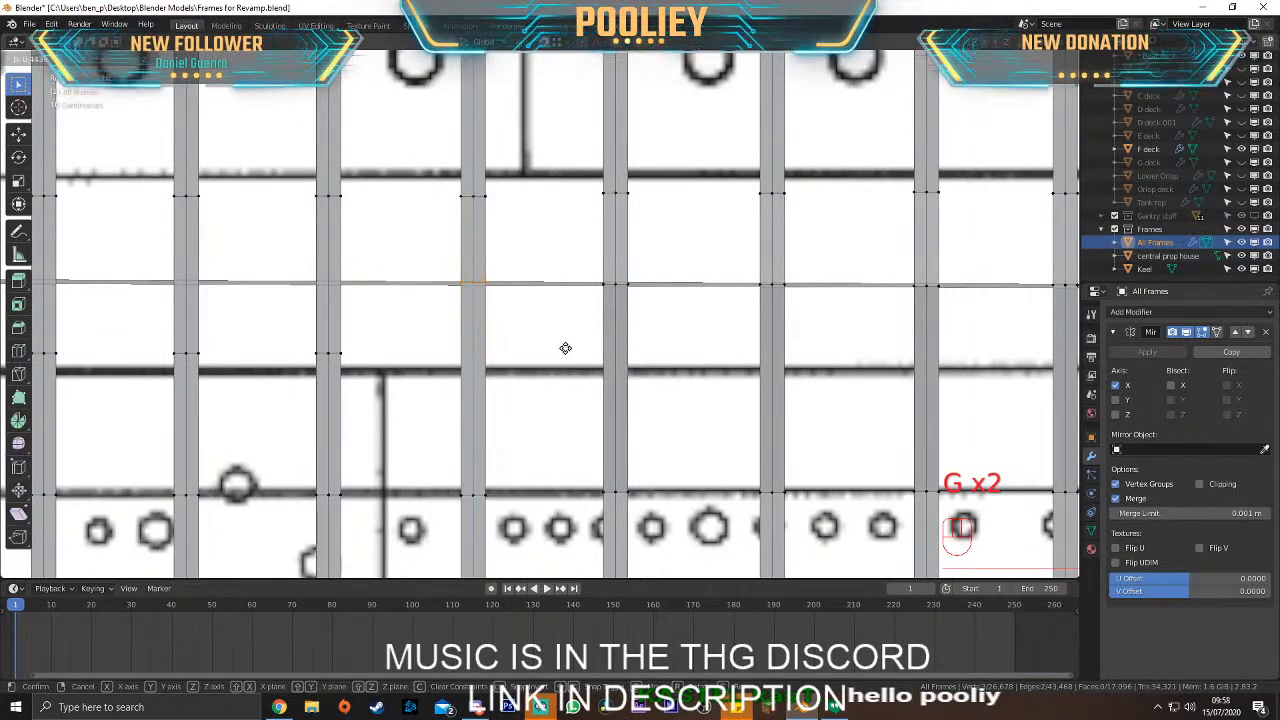
{"action": "left_click", "coordinate": [565, 349]}
{"action": "key", "text": "g"}
{"action": "key", "text": "x"}
{"action": "left_click", "coordinate": [476, 283]}
{"action": "middle_click_drag", "start_coordinate": [476, 283], "coordinate": [571, 334]}
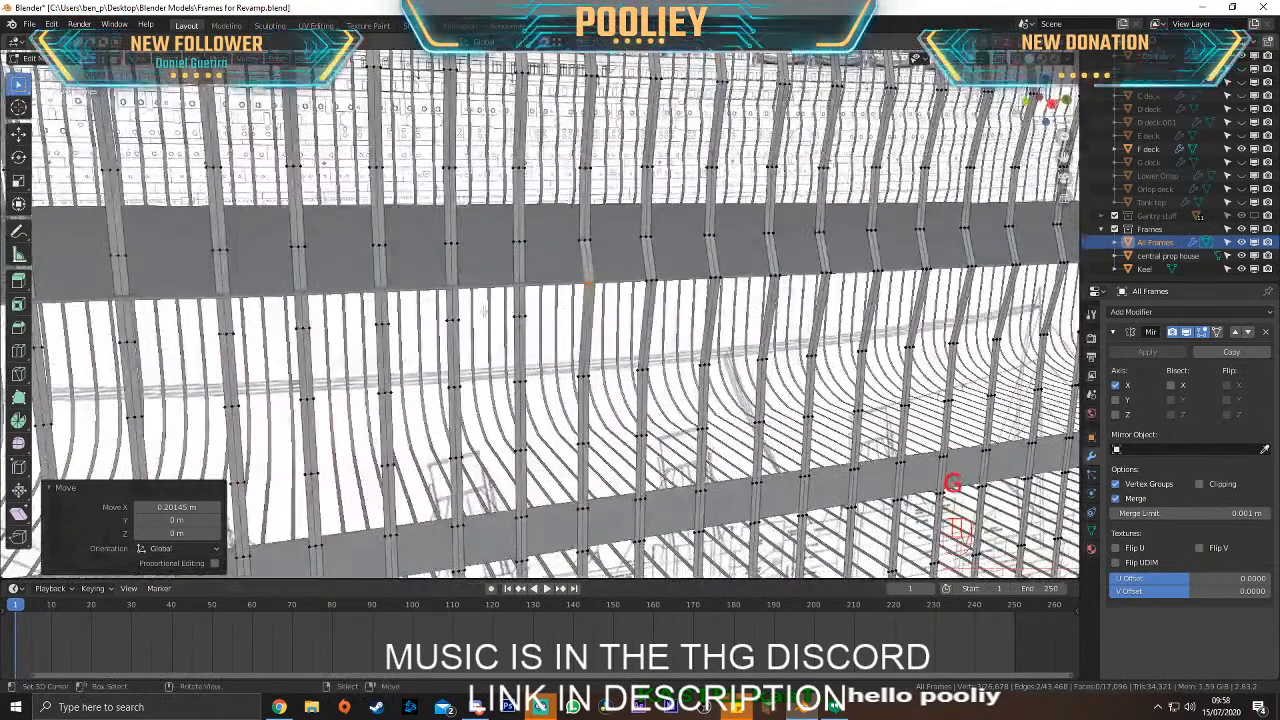
Raise the vertex row of the frame just aft of the lower vertical plate seam and align it with the deck edge
{"action": "key", "text": "KP_3"}
{"action": "key", "text": "KP_Decimal"}
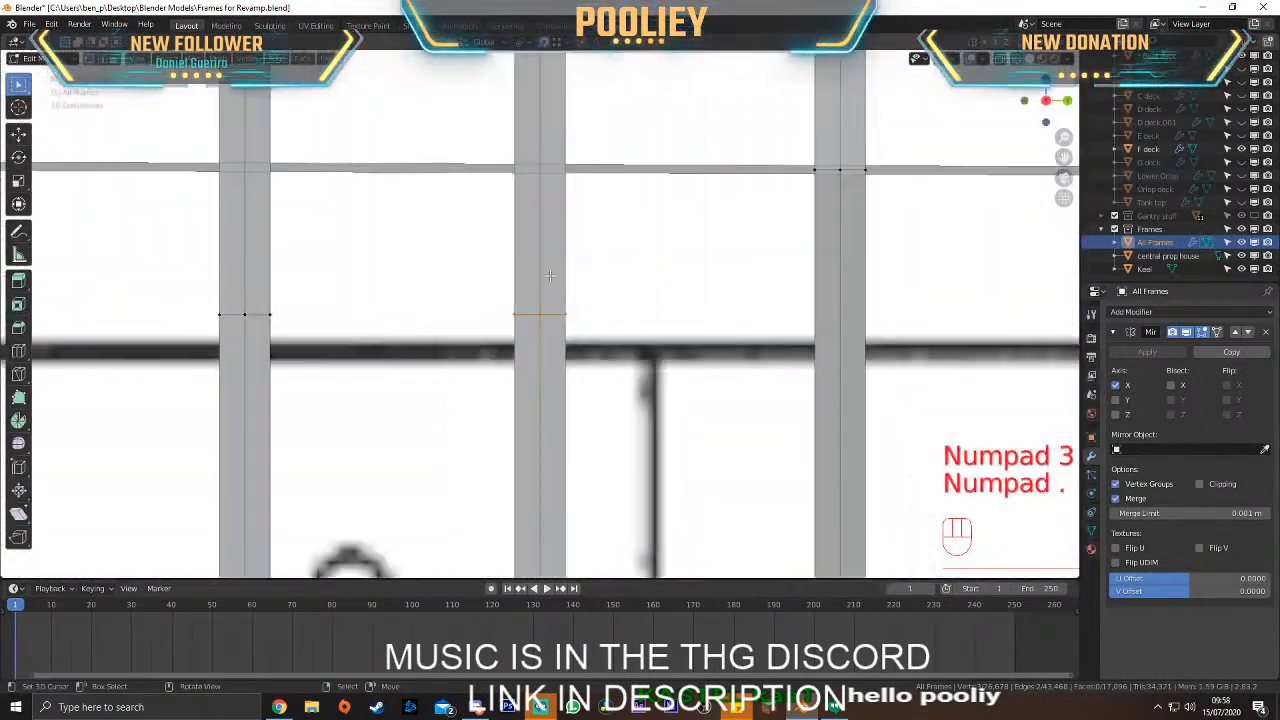
{"action": "key", "text": "g"}
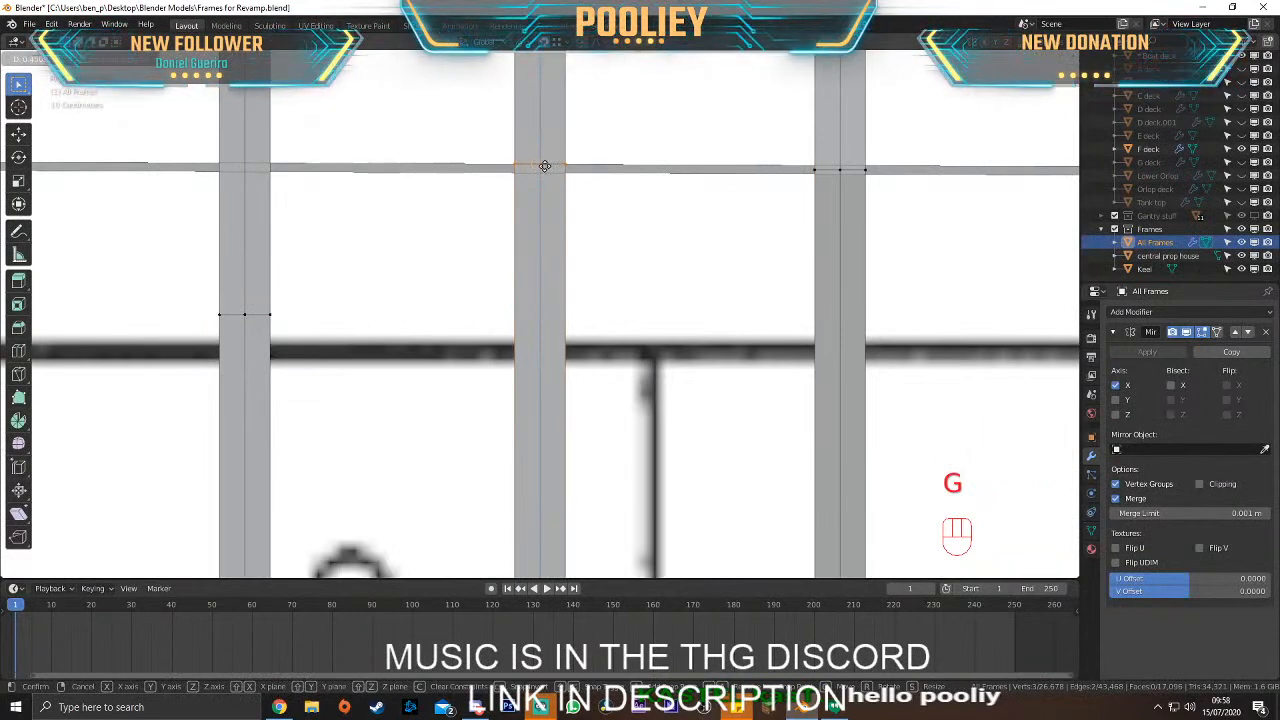
{"action": "key", "text": "g"}
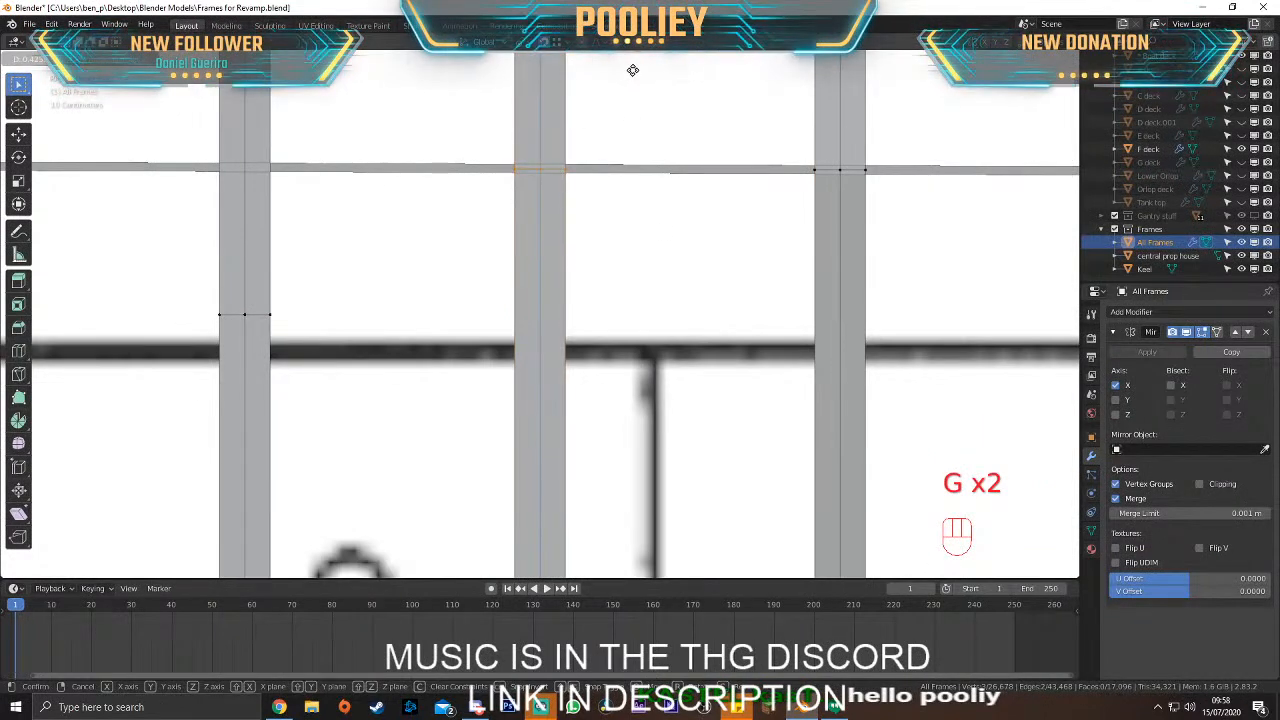
{"action": "left_click", "coordinate": [632, 70]}
{"action": "key", "text": "g"}
{"action": "left_click", "coordinate": [537, 168]}
Select the next aft frame's vertex row, raise it to the deck edge's height and align it along X
{"action": "scroll", "coordinate": [537, 168], "scroll_direction": "down", "scroll_amount": 3}
{"action": "middle_click_drag", "start_coordinate": [537, 170], "coordinate": [732, 180], "text": "shift"}
{"action": "left_click_drag", "start_coordinate": [455, 289], "coordinate": [614, 382]}
{"action": "key", "text": "g"}
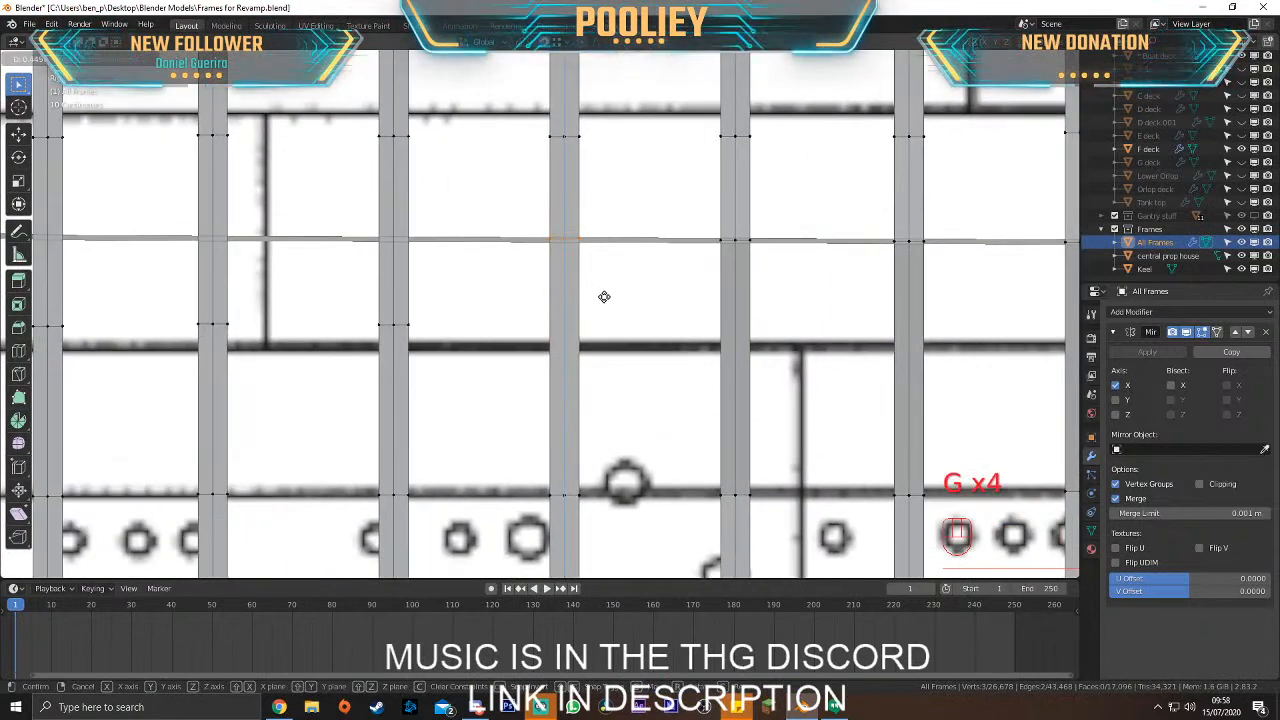
{"action": "left_click", "coordinate": [604, 297]}
{"action": "key", "text": "g"}
{"action": "left_click", "coordinate": [566, 239]}
Raise the row just forward of the upper vertical plate seam about 0.45 m along Z and align it with the deck edge
{"action": "left_click_drag", "start_coordinate": [370, 283], "coordinate": [472, 371]}
{"action": "key", "text": "g"}
{"action": "left_click", "coordinate": [448, 281]}
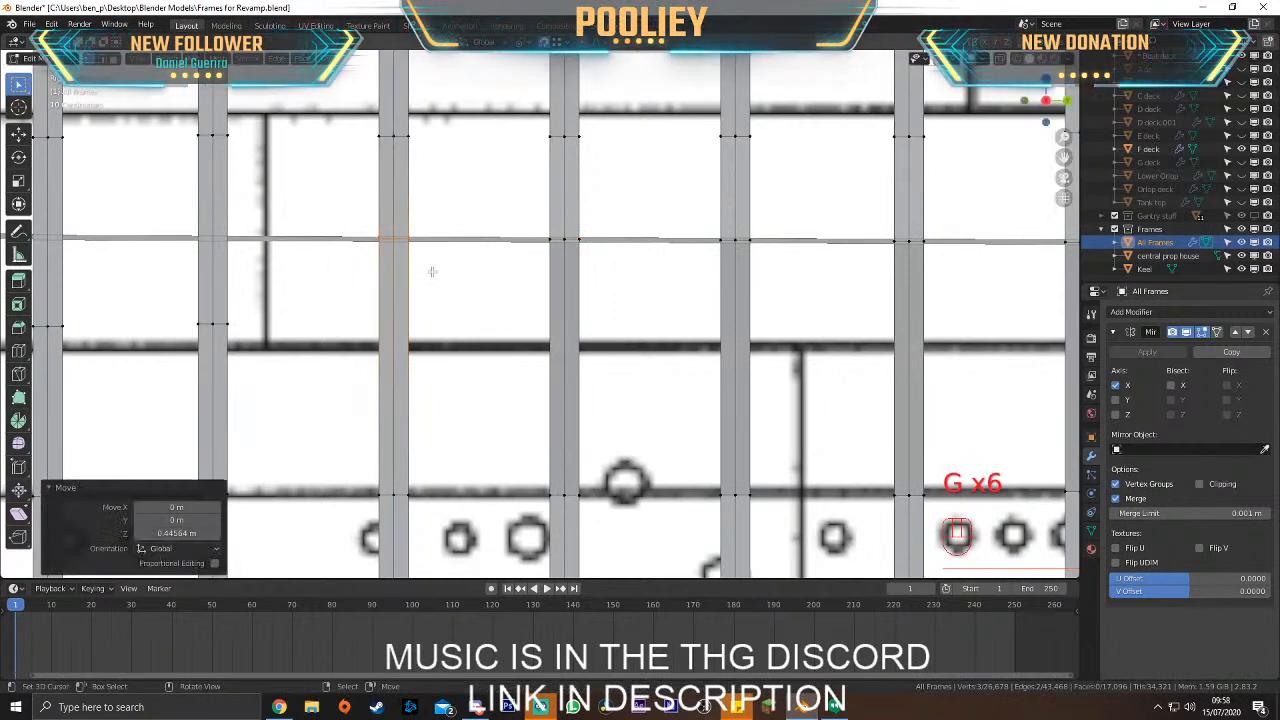
{"action": "key", "text": "g"}
{"action": "left_click", "coordinate": [393, 239]}
Raise the row just aft of the upper vertical plate seam about 0.44 m along Z and align it with the deck edge
{"action": "middle_click_drag", "start_coordinate": [298, 290], "coordinate": [568, 294], "text": "shift"}
{"action": "left_click_drag", "start_coordinate": [446, 295], "coordinate": [582, 363]}
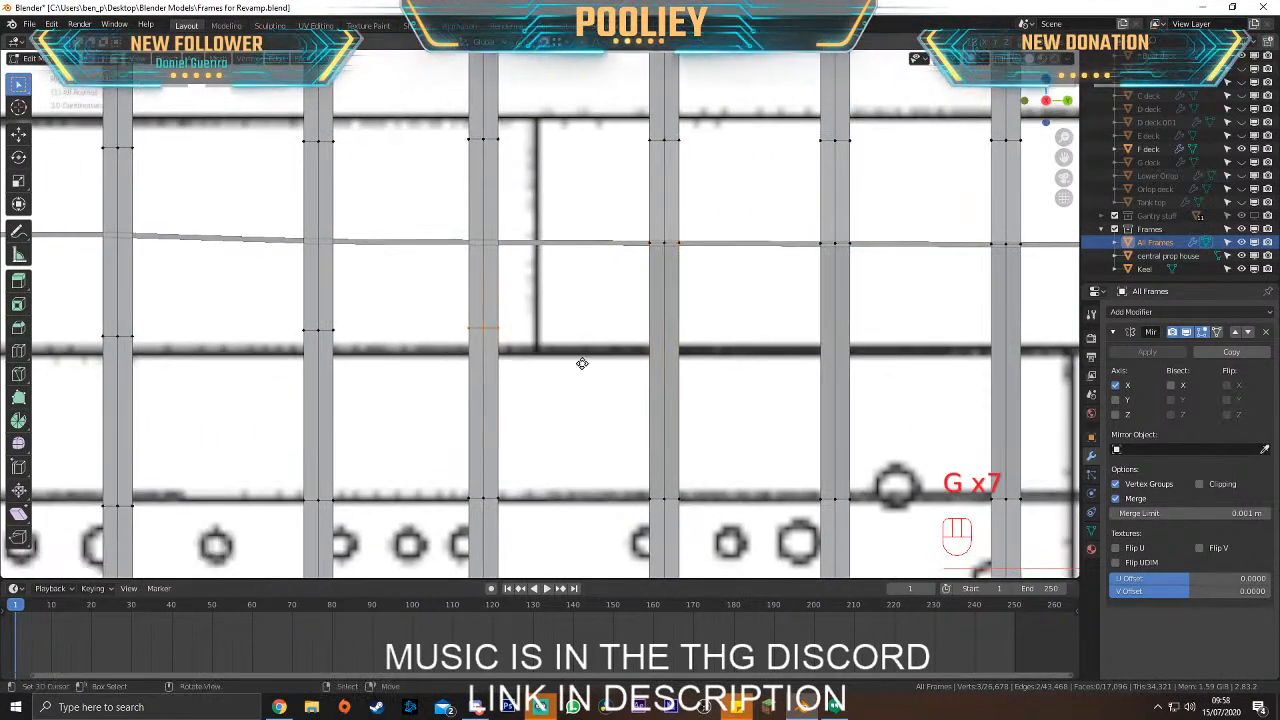
{"action": "key", "text": "g"}
{"action": "left_click", "coordinate": [551, 279]}
{"action": "key", "text": "g"}
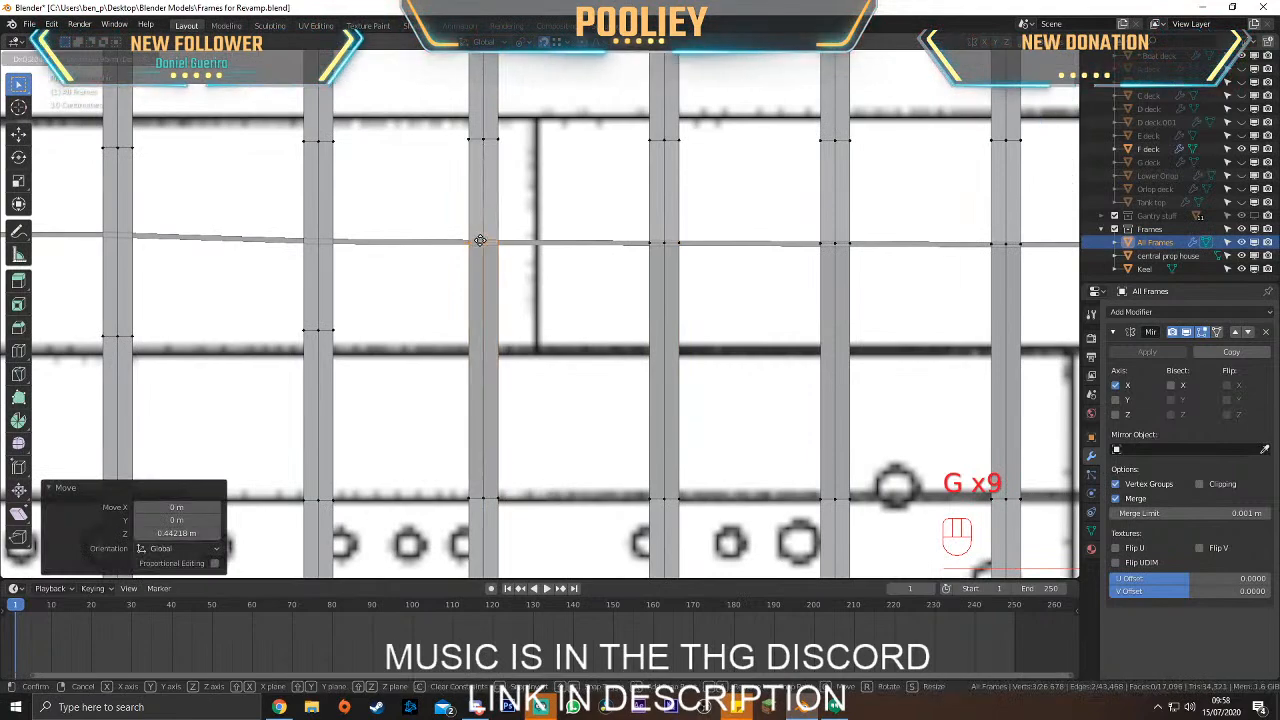
{"action": "left_click", "coordinate": [483, 243]}
Raise the next aft frame's vertex row to the deck edge and shift it about 0.21 m along X
{"action": "middle_click_drag", "start_coordinate": [363, 266], "coordinate": [522, 239], "text": "shift"}
{"action": "left_click_drag", "start_coordinate": [419, 281], "coordinate": [598, 380]}
{"action": "key", "text": "g"}
{"action": "middle_click", "coordinate": [565, 305]}
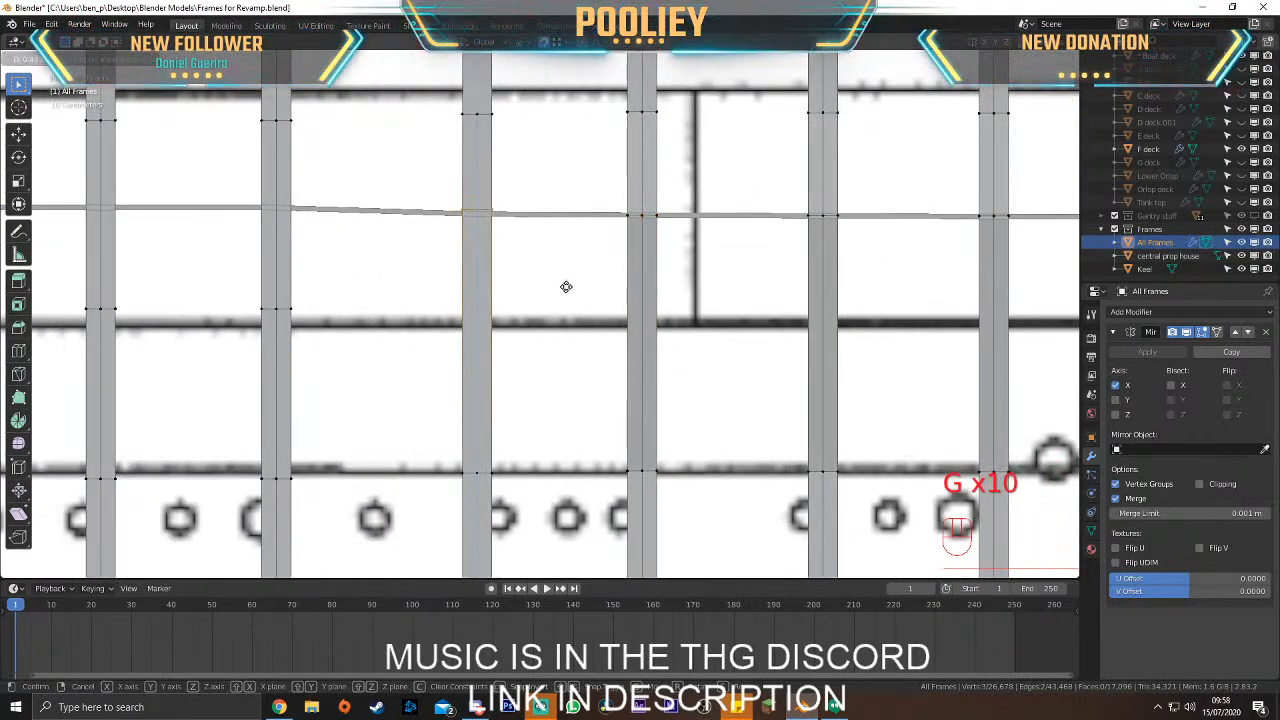
{"action": "left_click", "coordinate": [569, 291]}
{"action": "key", "text": "g"}
{"action": "left_click", "coordinate": [479, 214]}
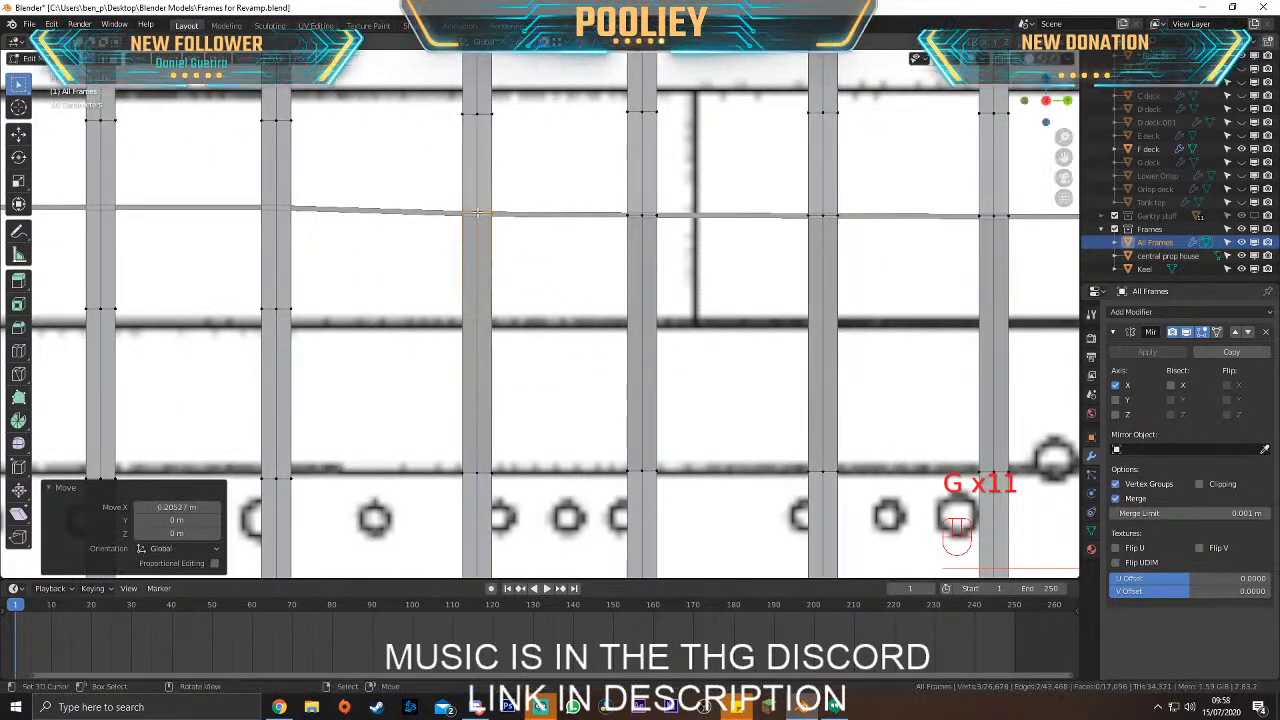
Edit the F deck mesh and lower its edge vertices at the next aft frame about 0.012 m along Z
{"action": "scroll", "coordinate": [479, 250], "scroll_direction": "down", "scroll_amount": 3}
{"action": "middle_click_drag", "start_coordinate": [426, 254], "coordinate": [532, 258], "text": "shift"}
{"action": "key", "text": "Tab"}
{"action": "left_click", "coordinate": [532, 260]}
{"action": "key", "text": "Tab"}
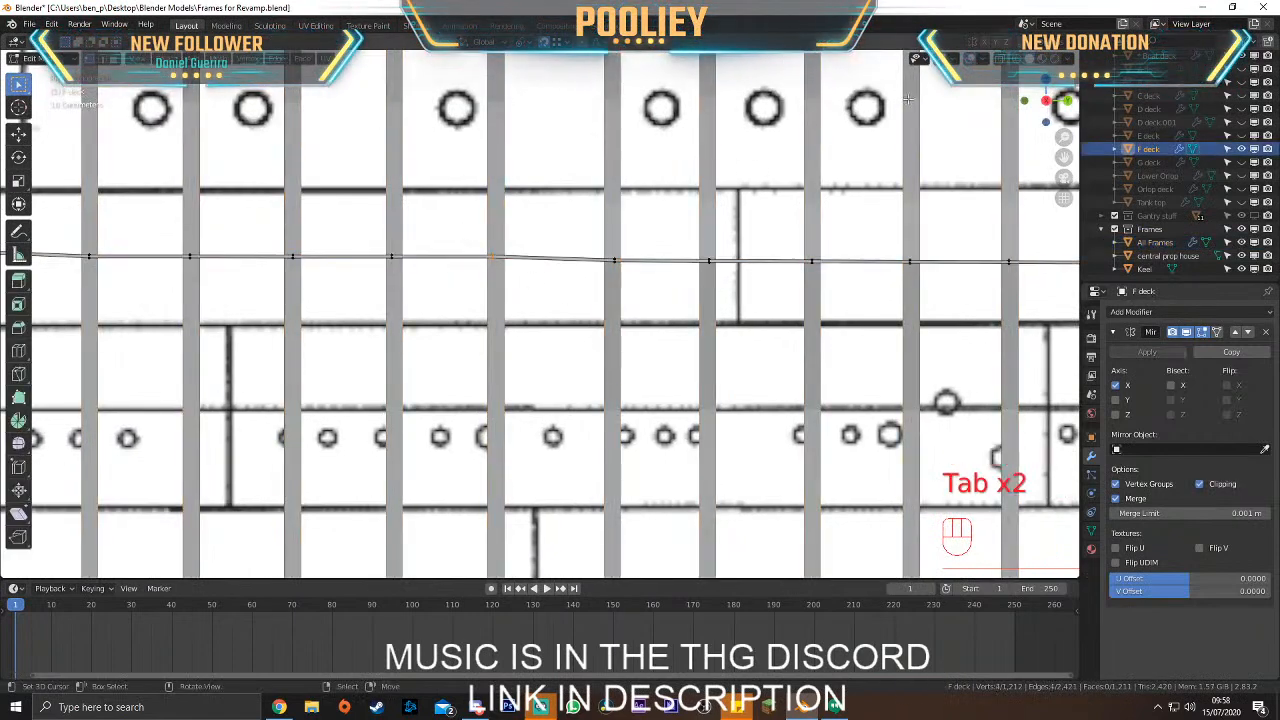
{"action": "left_click", "coordinate": [543, 280]}
{"action": "key", "text": "g"}
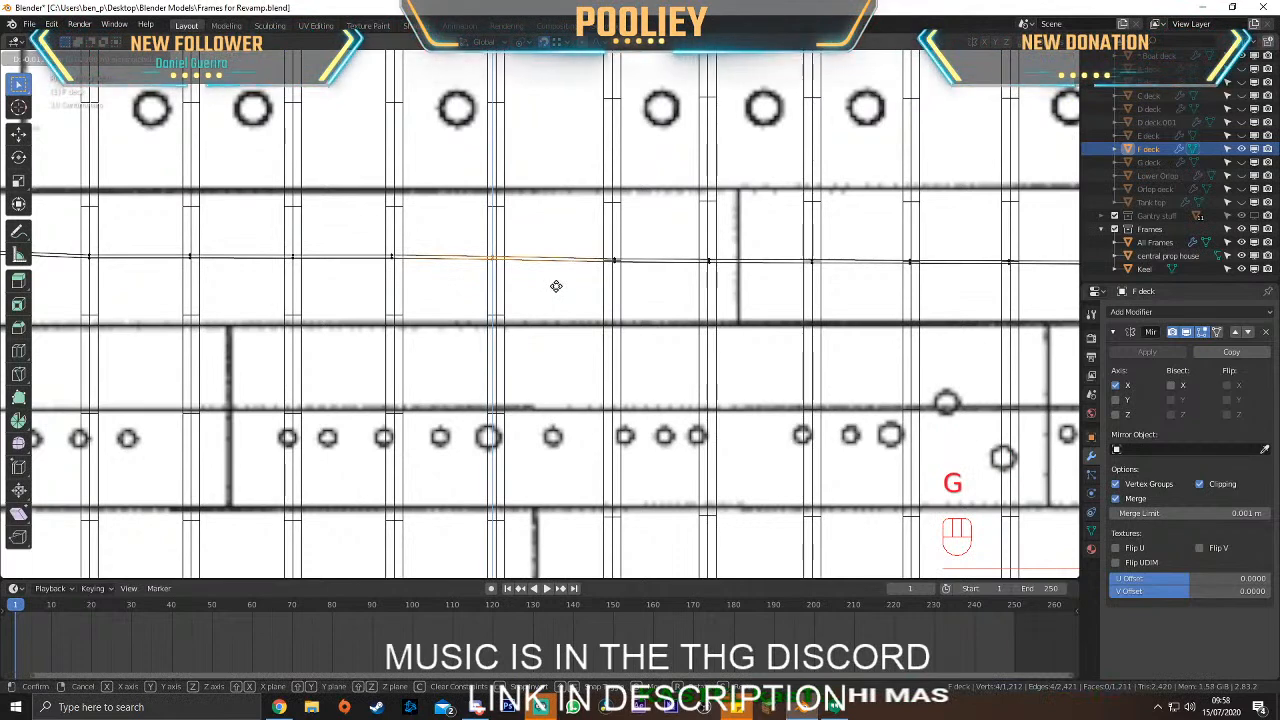
{"action": "left_click", "coordinate": [554, 289]}
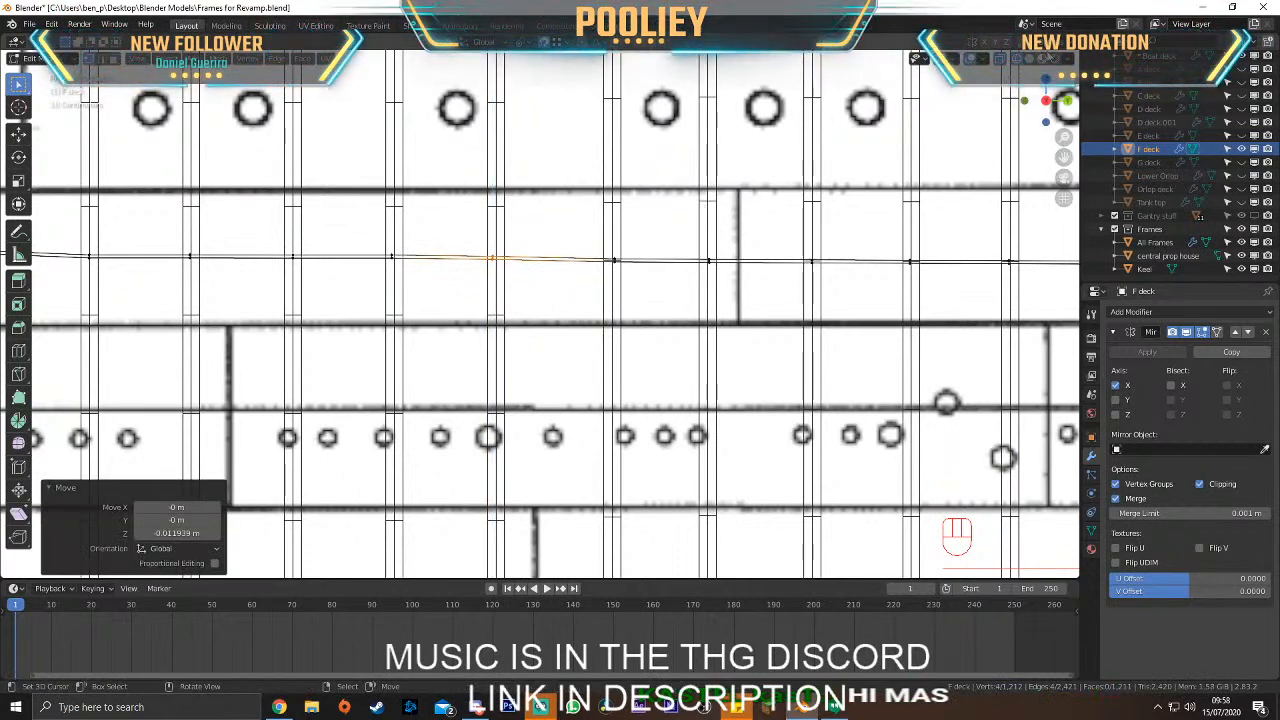
Switch to the All Frames mesh, raise the row at the lowered F deck edge point and shift it about 0.21 m along X
{"action": "key", "text": "Tab"}
{"action": "left_click", "coordinate": [510, 291]}
{"action": "key", "text": "Tab"}
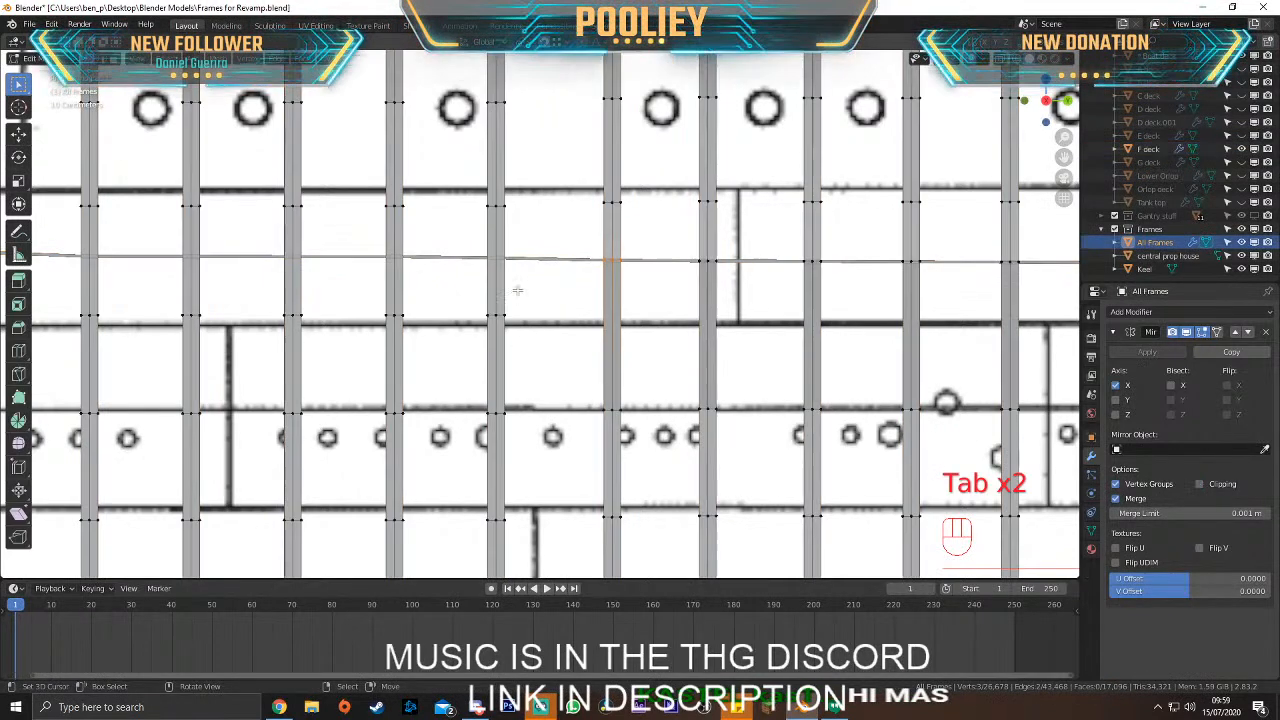
{"action": "scroll", "coordinate": [517, 300], "scroll_direction": "up", "scroll_amount": 2}
{"action": "middle_click_drag", "start_coordinate": [517, 349], "coordinate": [594, 363], "text": "shift"}
{"action": "key", "text": "g"}
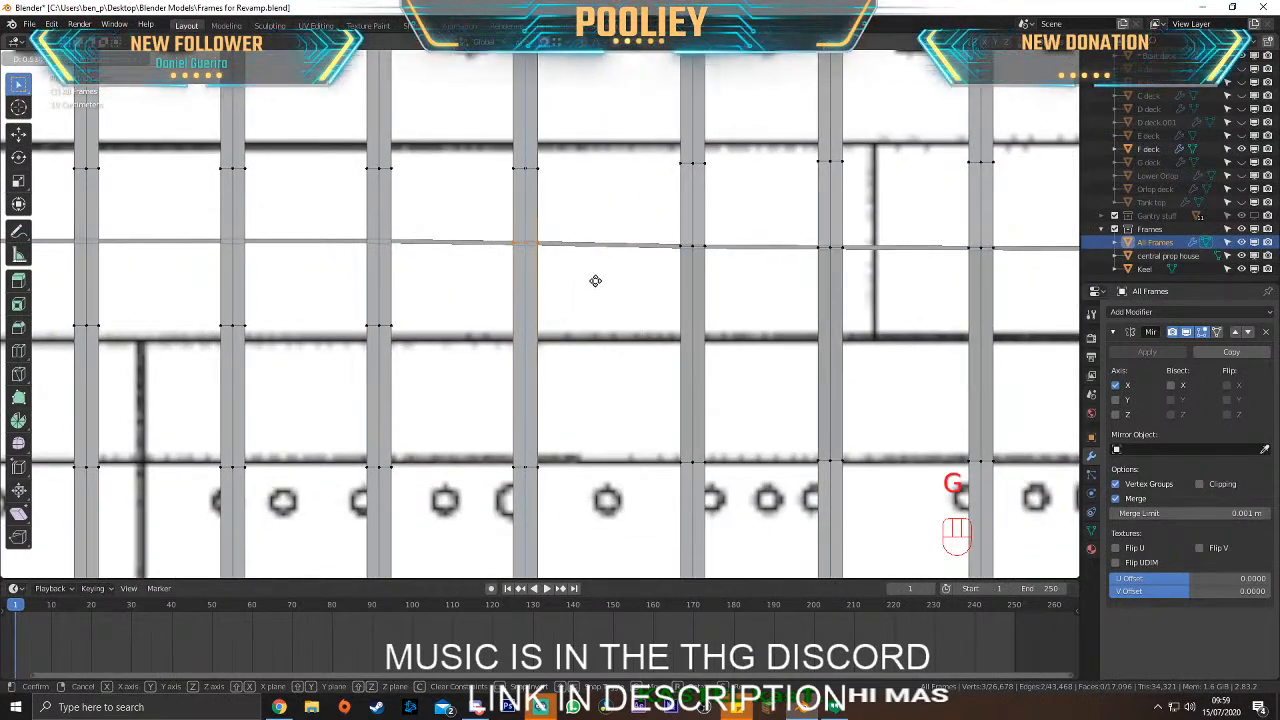
{"action": "left_click", "coordinate": [594, 277]}
Raise the next aft frame's vertex row along Z to the deck edge and align it along X
{"action": "left_click", "coordinate": [322, 298]}
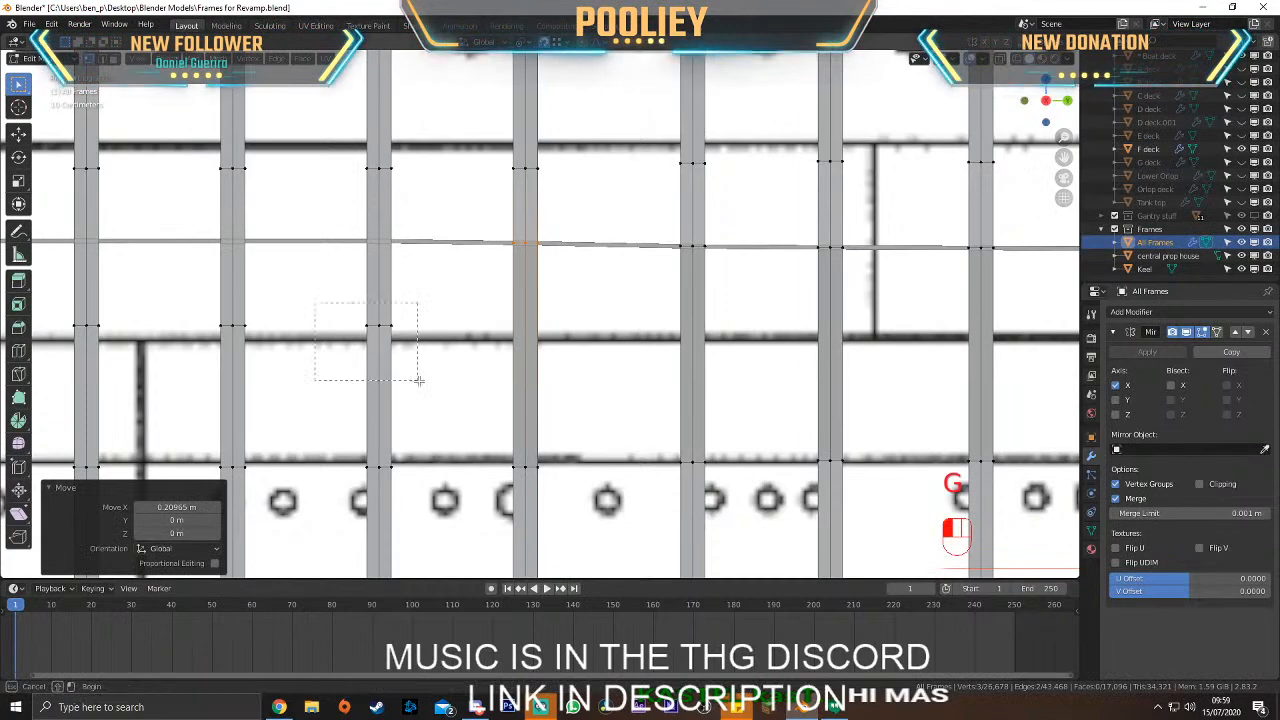
{"action": "key", "text": "g"}
{"action": "left_click", "coordinate": [429, 295]}
{"action": "key", "text": "g"}
{"action": "key", "text": "x"}
{"action": "left_click", "coordinate": [332, 265]}
Raise the row just forward of the lower vertical plate seam to the deck edge and align it with the edge along X
{"action": "middle_click_drag", "start_coordinate": [332, 265], "coordinate": [531, 268], "text": "shift"}
{"action": "left_click", "coordinate": [420, 279]}
{"action": "key", "text": "g"}
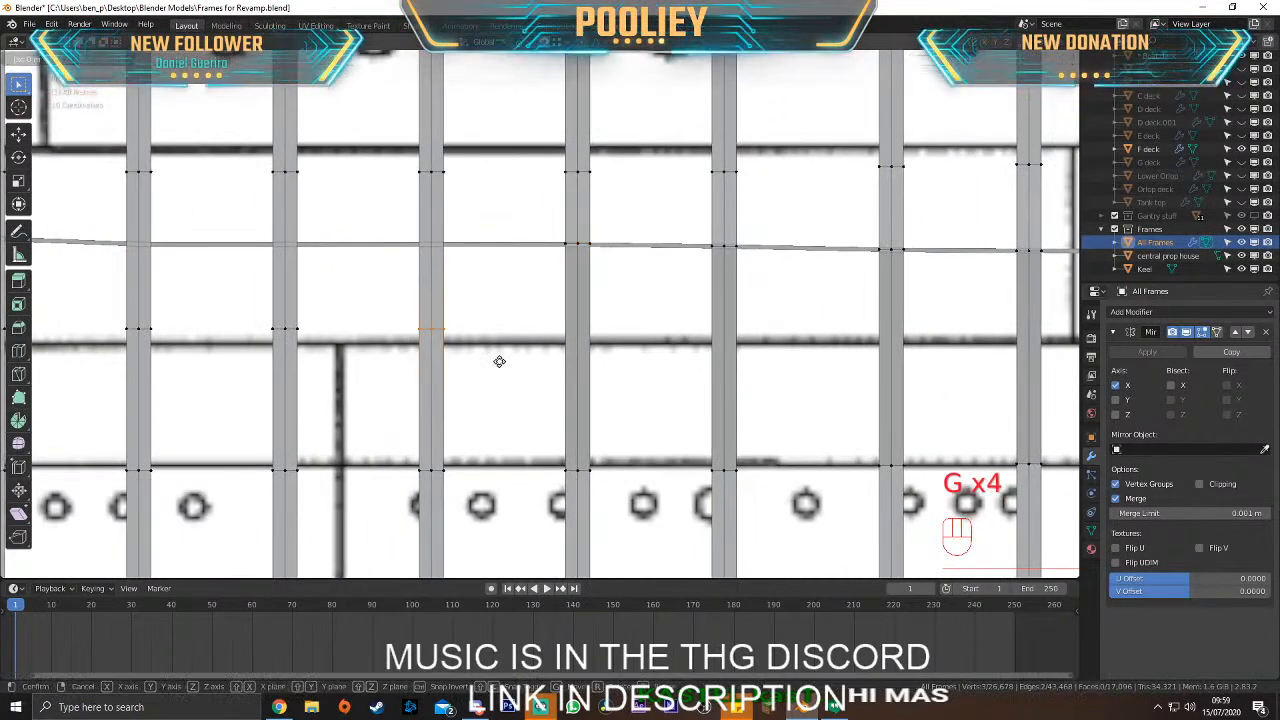
{"action": "left_click", "coordinate": [501, 278]}
{"action": "key", "text": "g"}
{"action": "left_click", "coordinate": [430, 244]}
Raise the row just aft of the lower vertical plate seam to the deck edge and shift it about 0.21 m along X
{"action": "middle_click_drag", "start_coordinate": [399, 274], "coordinate": [613, 267], "text": "shift"}
{"action": "left_click_drag", "start_coordinate": [463, 279], "coordinate": [548, 343]}
{"action": "key", "text": "g"}
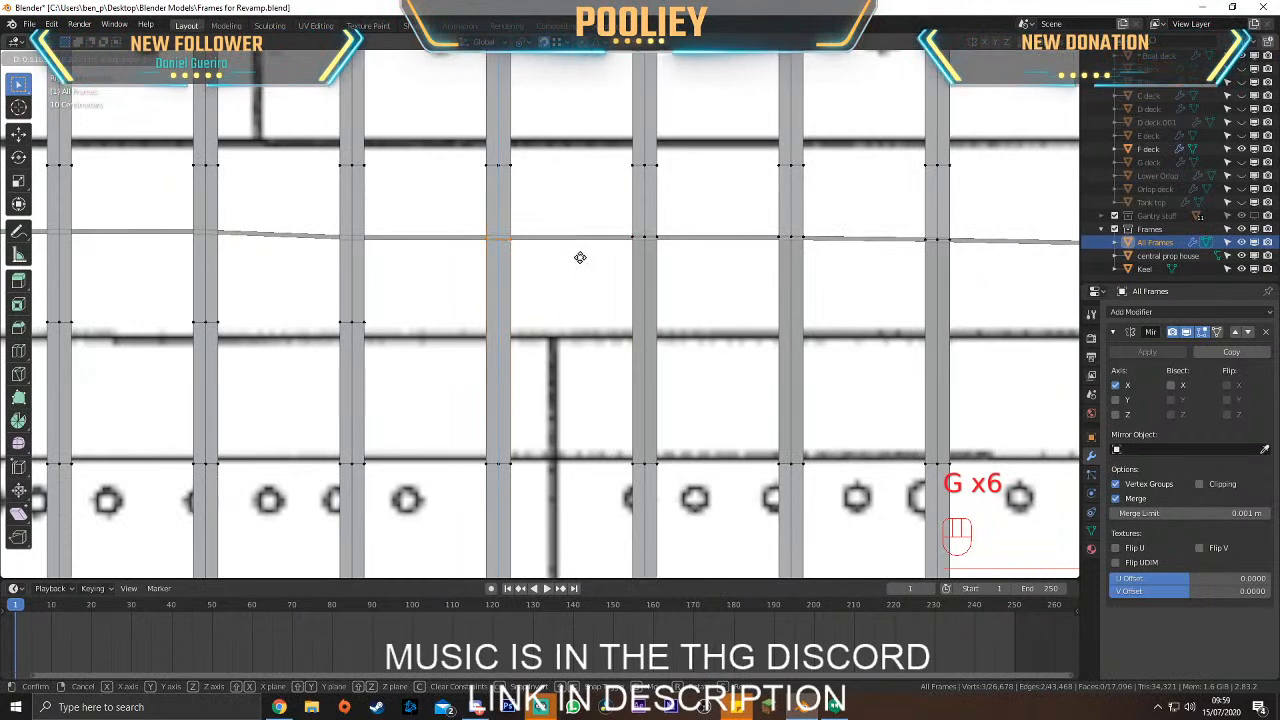
{"action": "left_click", "coordinate": [580, 258]}
{"action": "key", "text": "g"}
{"action": "left_click", "coordinate": [500, 237]}
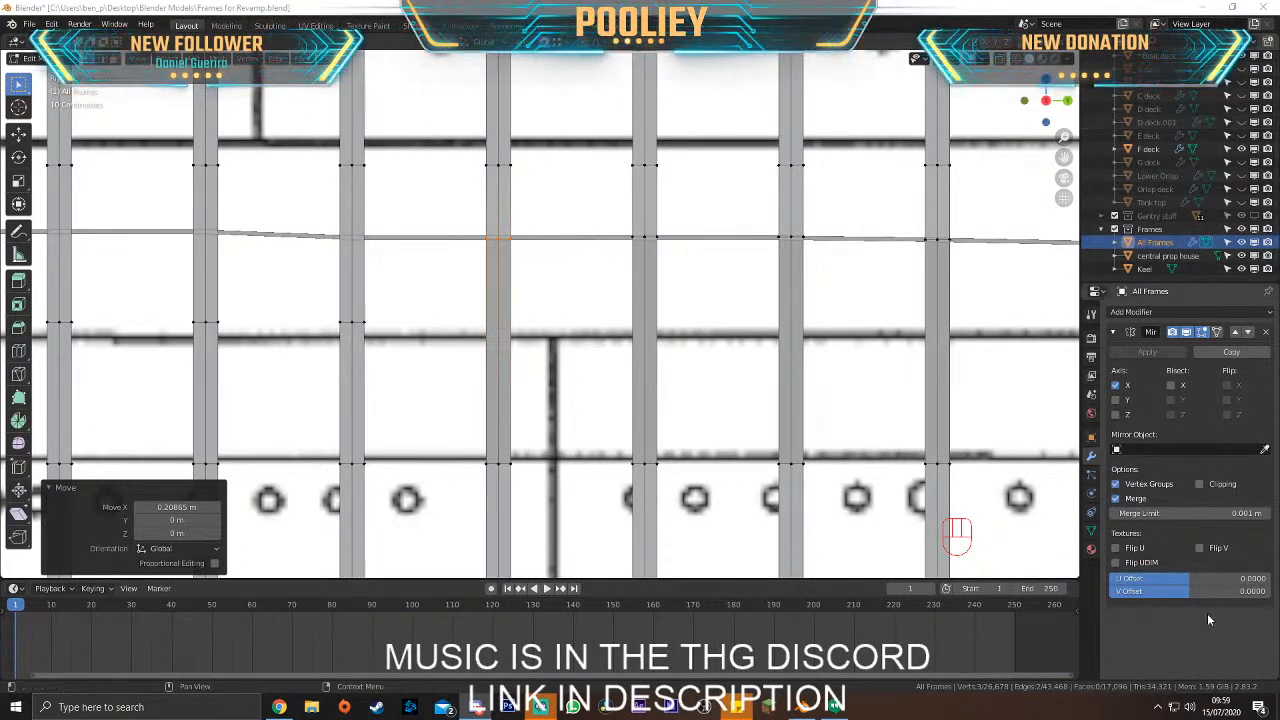
Raise the next aft frame's row about 0.52 m along Z and align it with the deck edge
{"action": "left_click", "coordinate": [352, 322]}
{"action": "key", "text": "g"}
{"action": "key", "text": "z"}
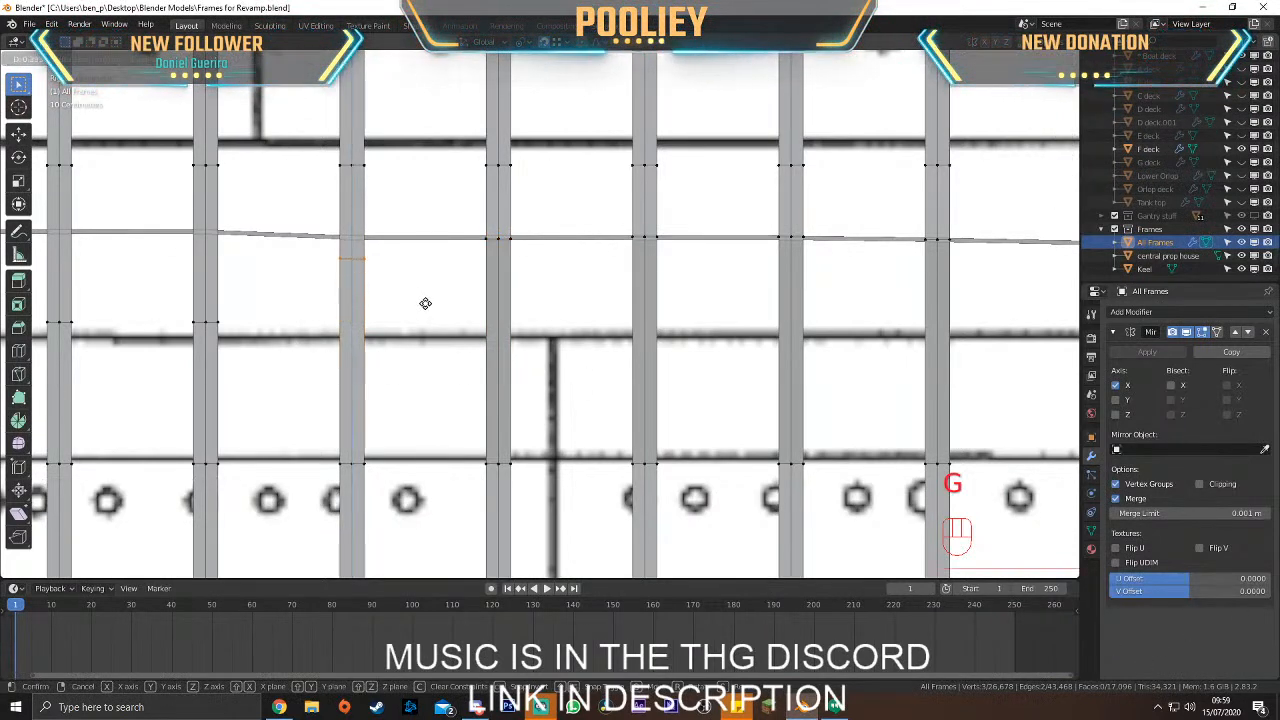
{"action": "left_click", "coordinate": [429, 281]}
{"action": "key", "text": "g"}
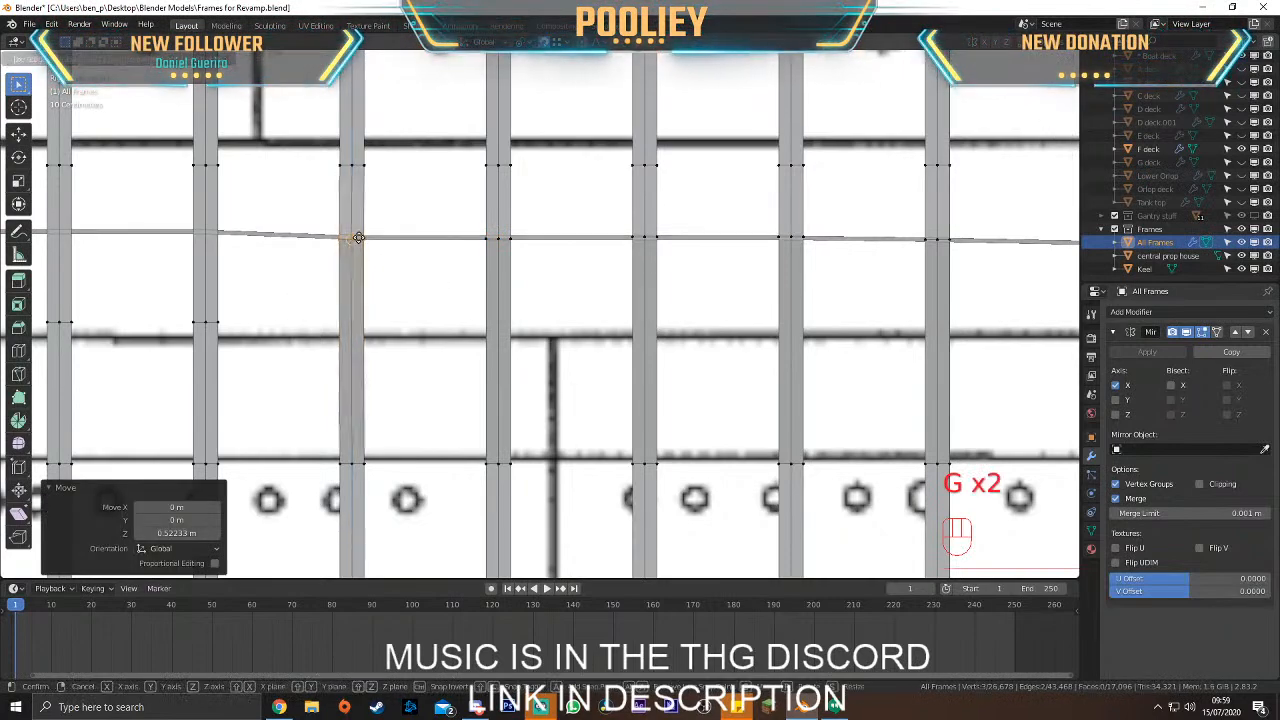
Edit the F deck mesh in wireframe and lower its edge vertices at the next unaligned frame about 0.008 m along Z
{"action": "key", "text": "Tab"}
{"action": "left_click", "coordinate": [296, 240]}
{"action": "key", "text": "Tab"}
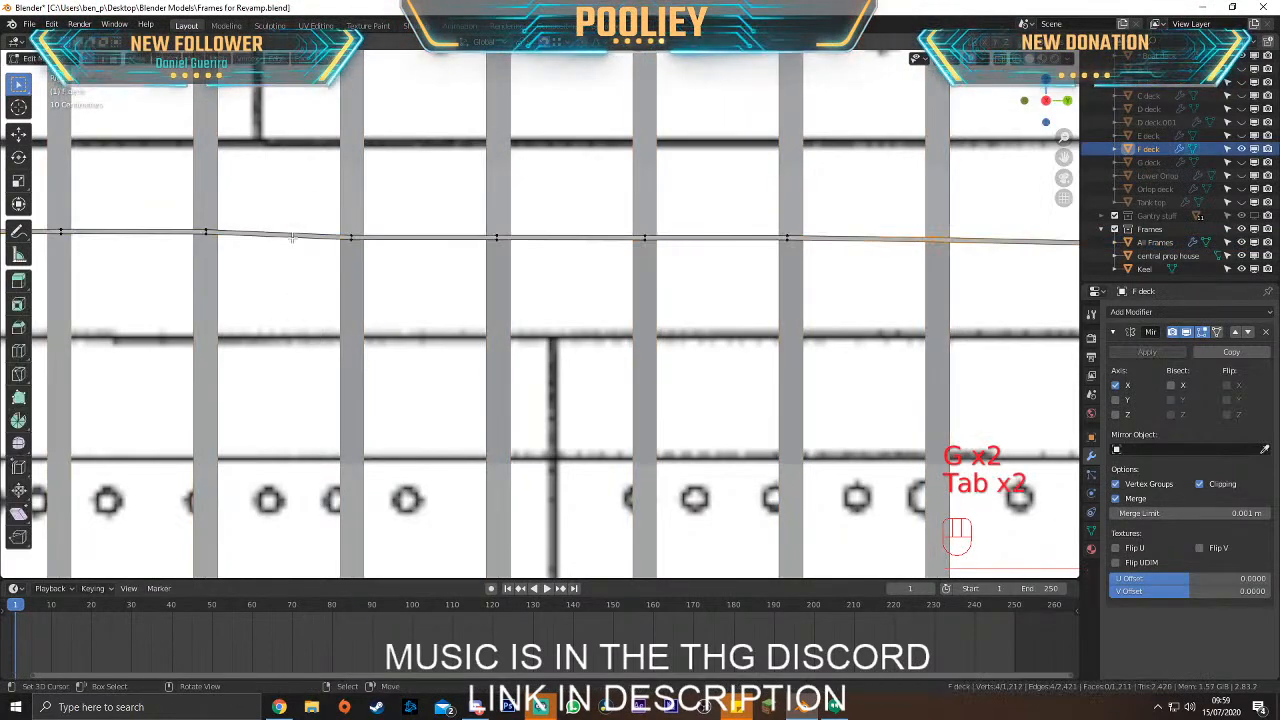
{"action": "middle_click_drag", "start_coordinate": [409, 197], "coordinate": [651, 211], "text": "shift"}
{"action": "left_click", "coordinate": [1015, 59]}
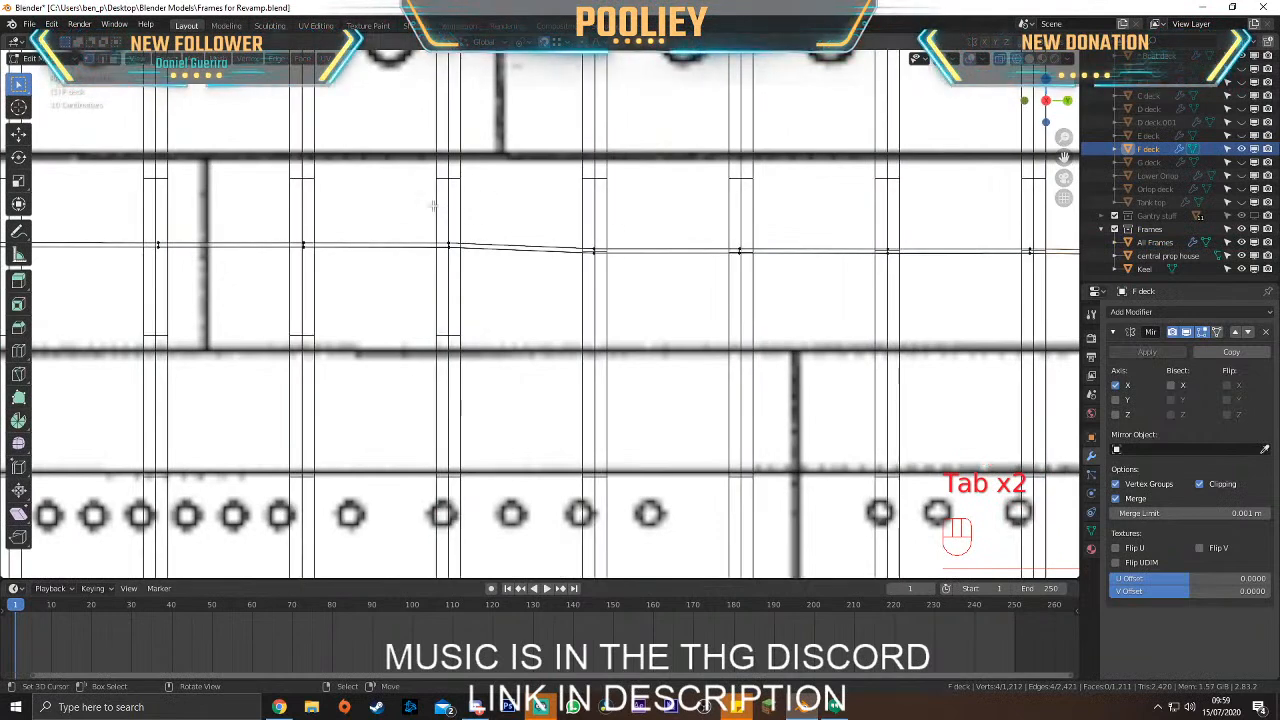
{"action": "left_click_drag", "start_coordinate": [432, 214], "coordinate": [508, 300]}
{"action": "key", "text": "g"}
{"action": "key", "text": "z"}
{"action": "left_click", "coordinate": [517, 304]}
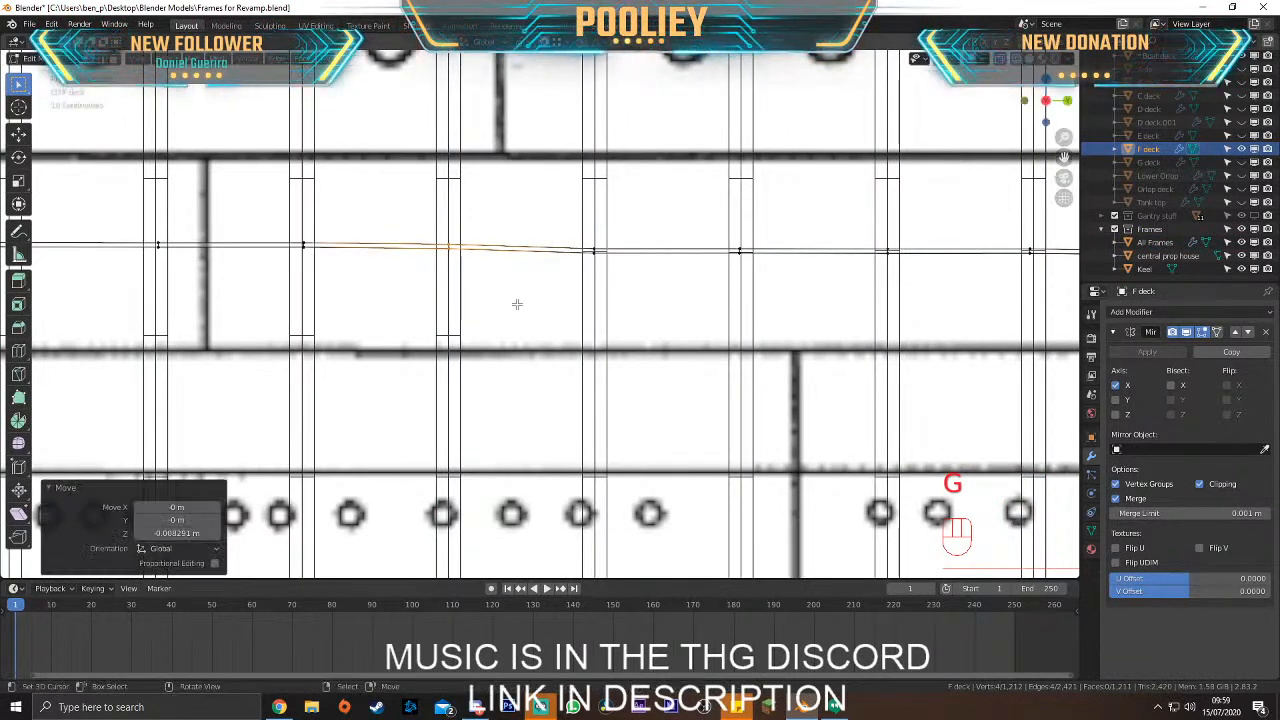
Raise the F deck edge vertices one frame forward about 0.012 m along Z
{"action": "left_click_drag", "start_coordinate": [523, 223], "coordinate": [600, 271]}
{"action": "key", "text": "g"}
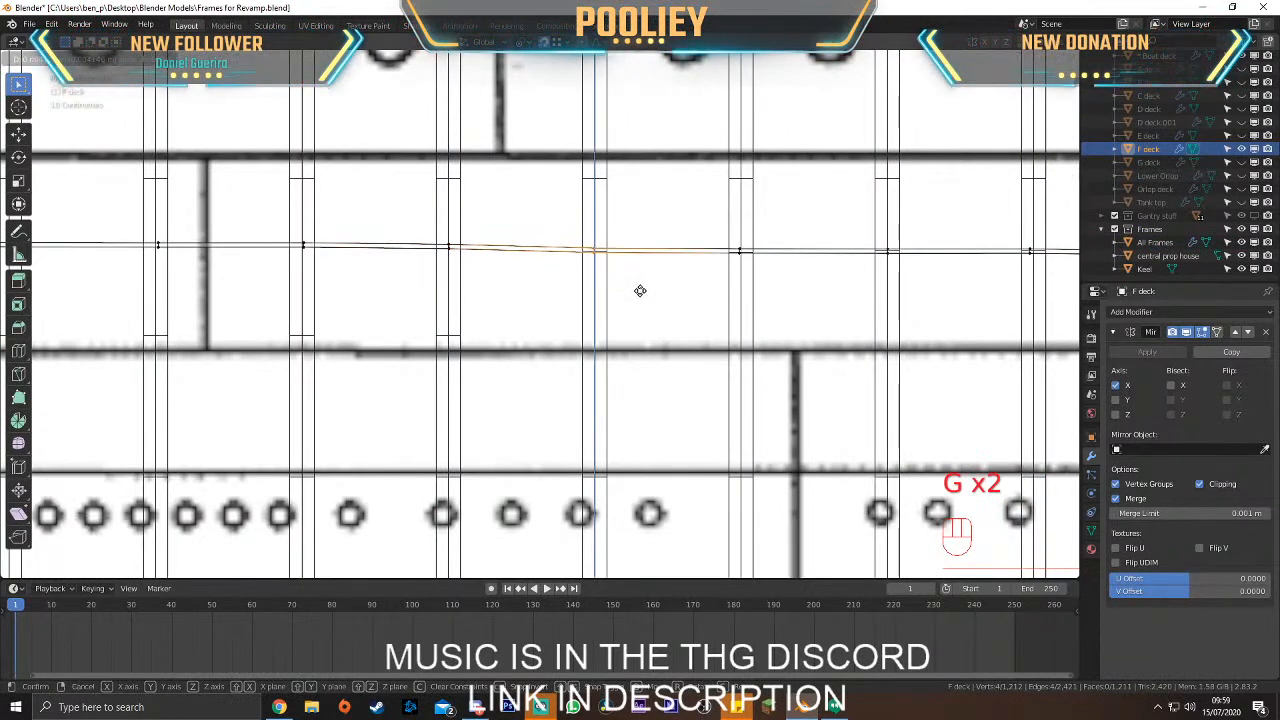
{"action": "key", "text": "z"}
{"action": "left_click", "coordinate": [640, 290]}
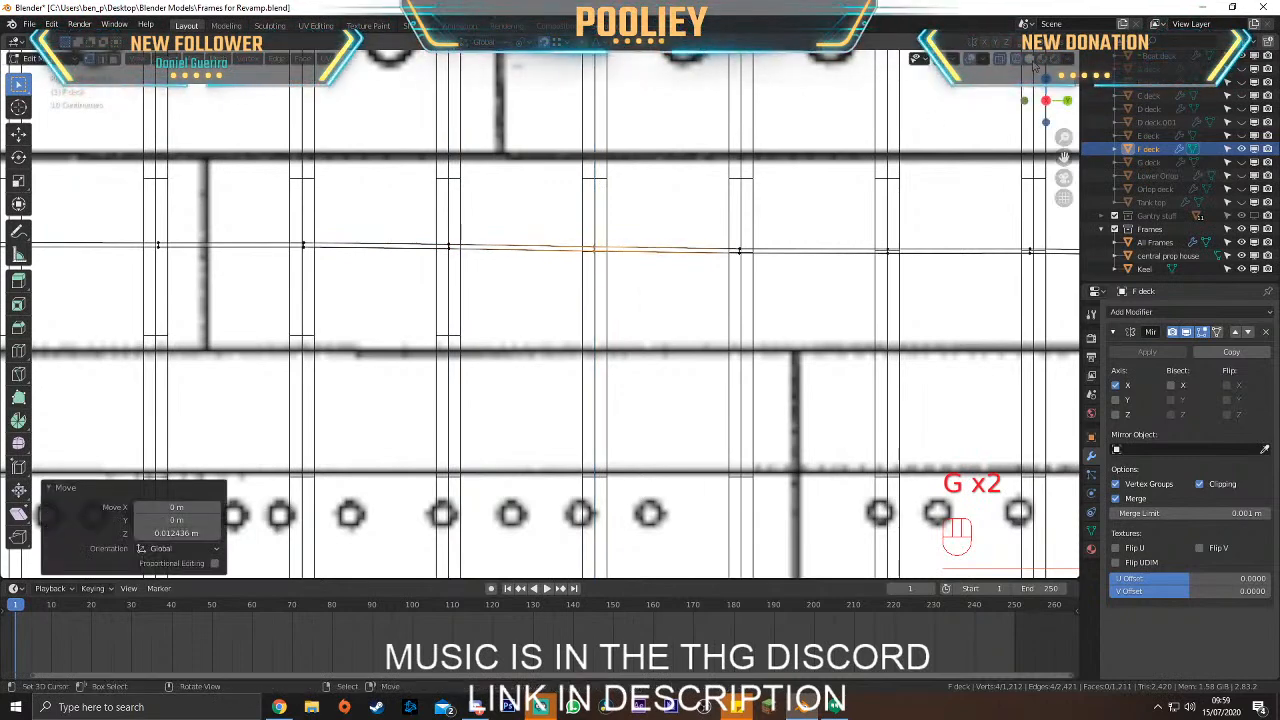
Return to the All Frames mesh and nudge the matching frame's row up onto the adjusted F deck edge
{"action": "key", "text": "Tab"}
{"action": "left_click", "coordinate": [600, 285]}
{"action": "key", "text": "Tab"}
{"action": "key", "text": "g"}
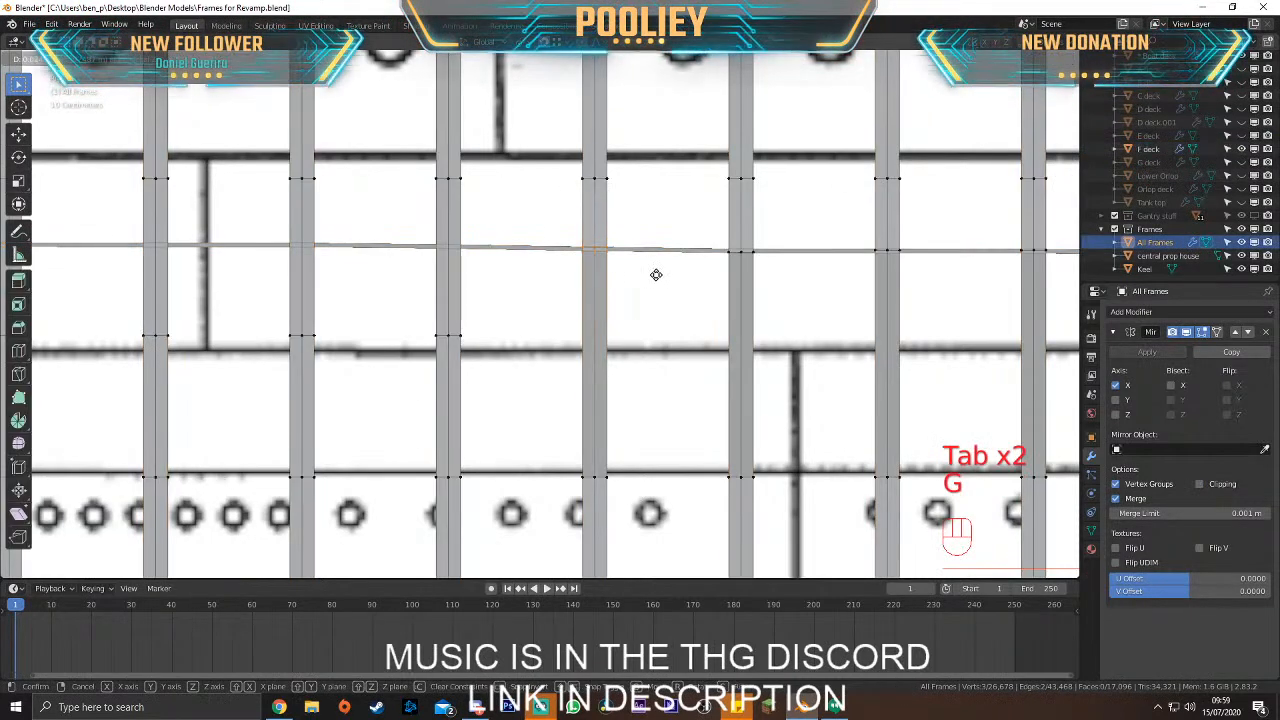
{"action": "left_click", "coordinate": [657, 276]}
{"action": "key", "text": "g"}
{"action": "left_click", "coordinate": [597, 248]}
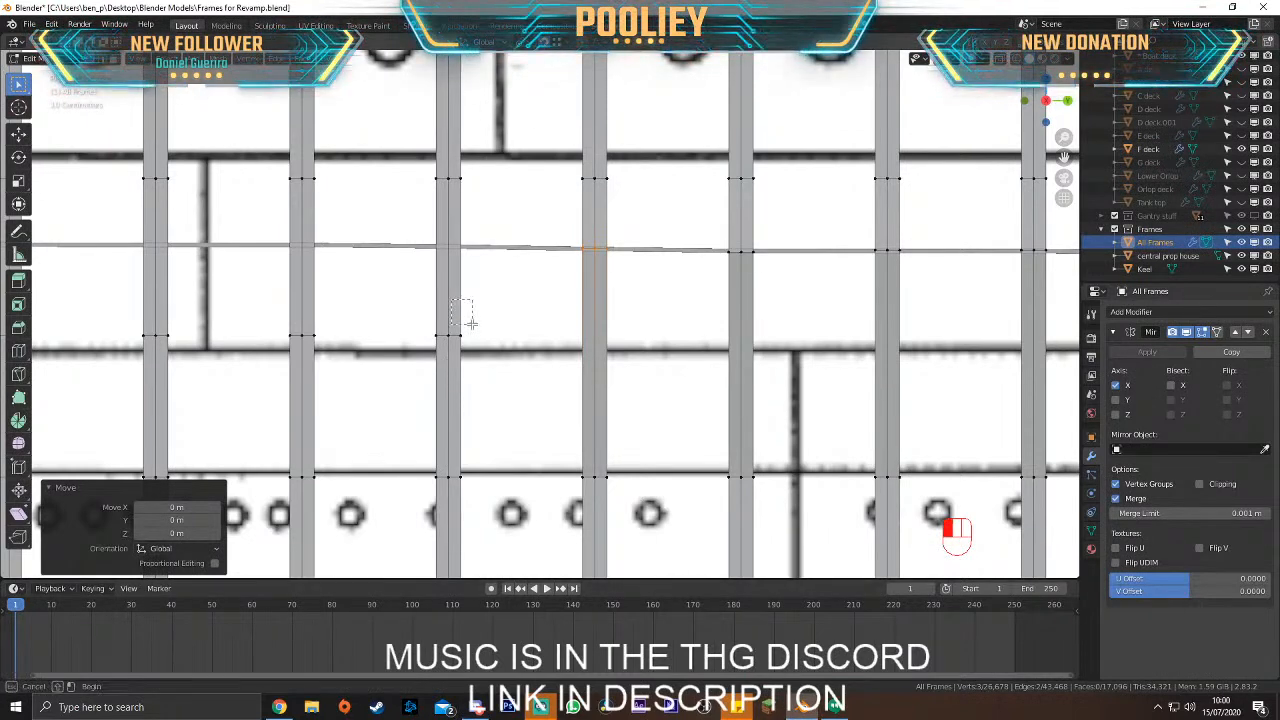
Lower the next aft frame's upper vertex row to the deck edge and shift it about 0.21 m along X
{"action": "left_click", "coordinate": [466, 314]}
{"action": "key", "text": "g"}
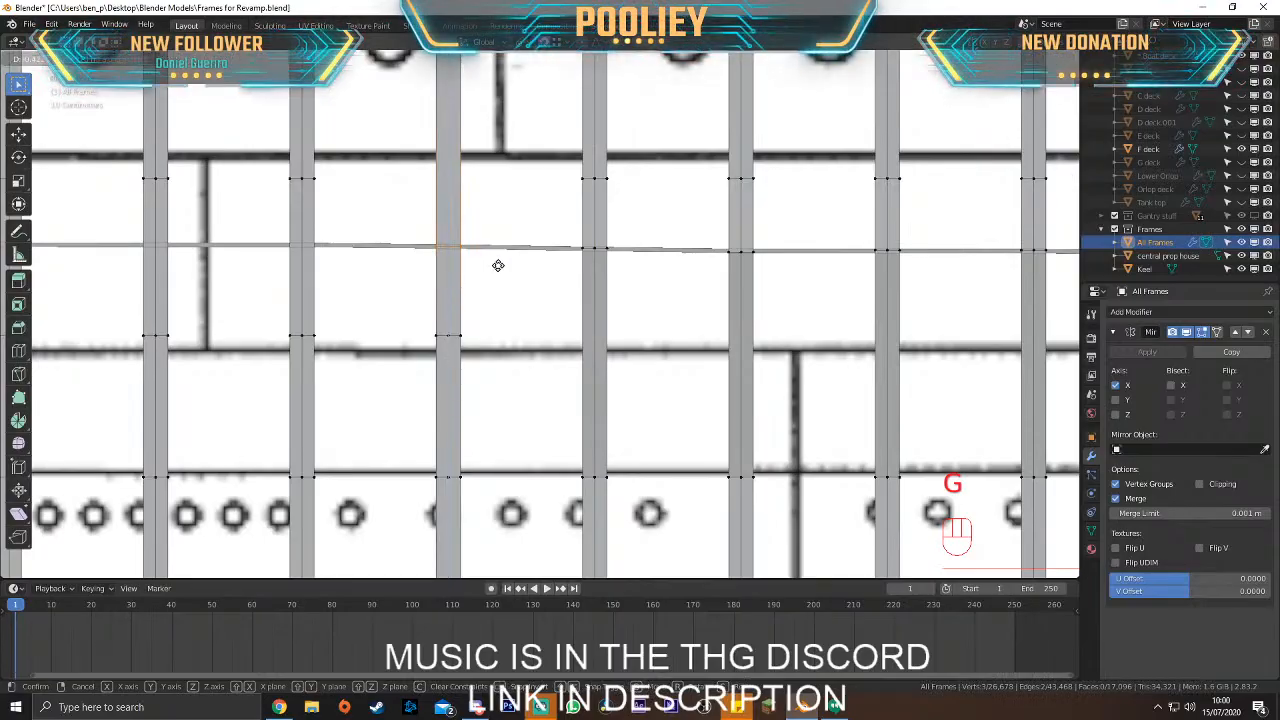
{"action": "left_click", "coordinate": [491, 256]}
{"action": "key", "text": "g"}
{"action": "left_click", "coordinate": [453, 244]}
Lower the upper row just forward of the next vertical plate seam about 0.41 m along Z and align it with the deck edge
{"action": "middle_click_drag", "start_coordinate": [442, 263], "coordinate": [679, 273], "text": "shift"}
{"action": "scroll", "coordinate": [570, 264], "scroll_direction": "down", "scroll_amount": 2}
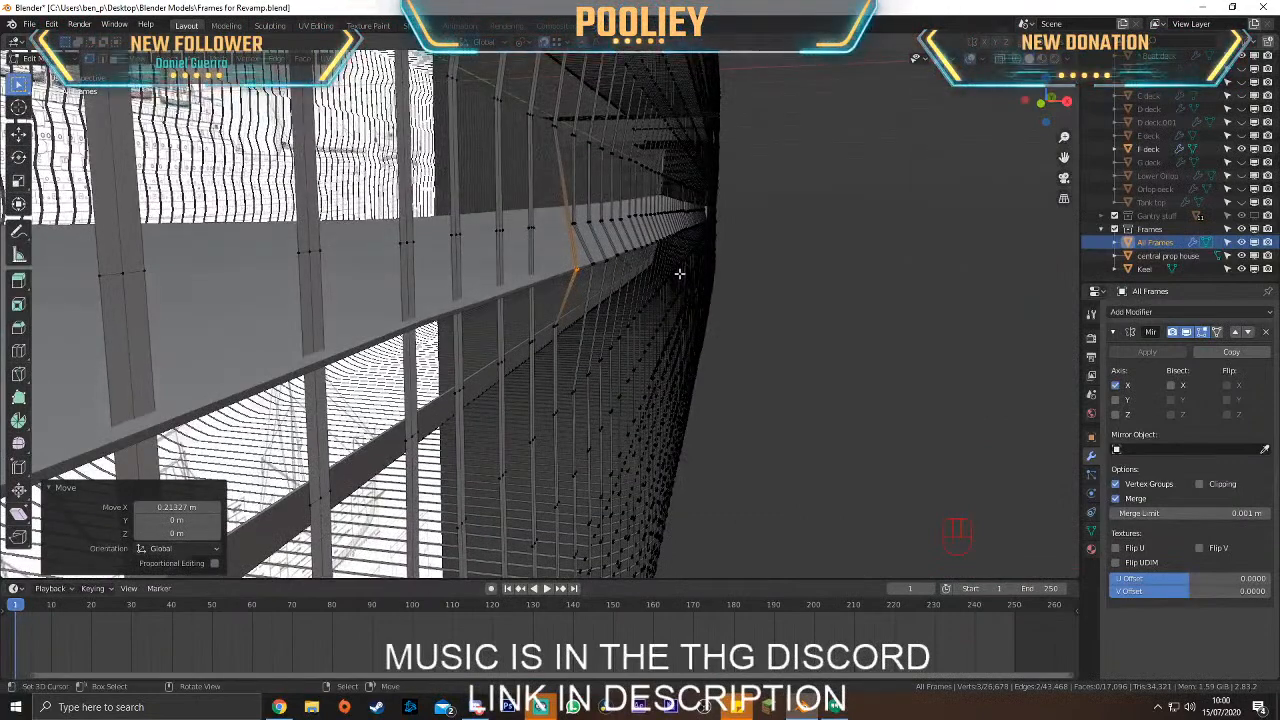
{"action": "key", "text": "KP_3"}
{"action": "middle_click_drag", "start_coordinate": [555, 185], "coordinate": [554, 251], "text": "shift"}
{"action": "key", "text": "g"}
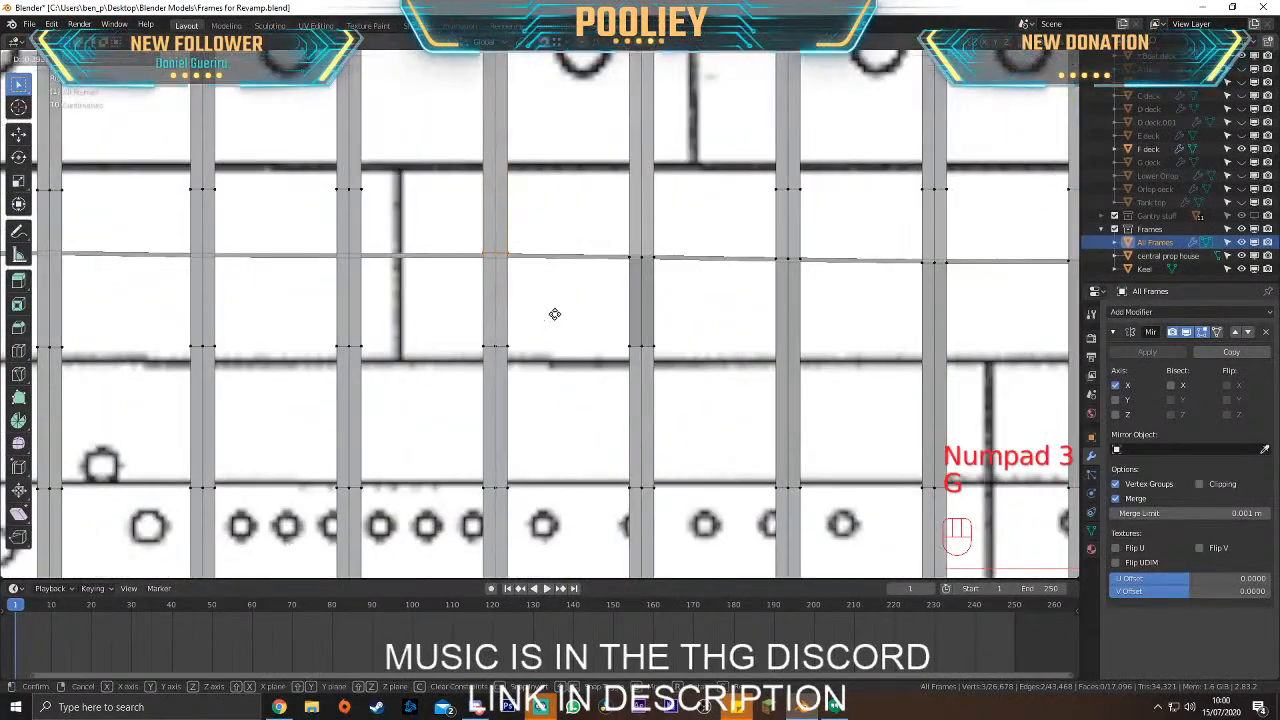
{"action": "left_click", "coordinate": [556, 316]}
{"action": "key", "text": "g"}
{"action": "key", "text": "x"}
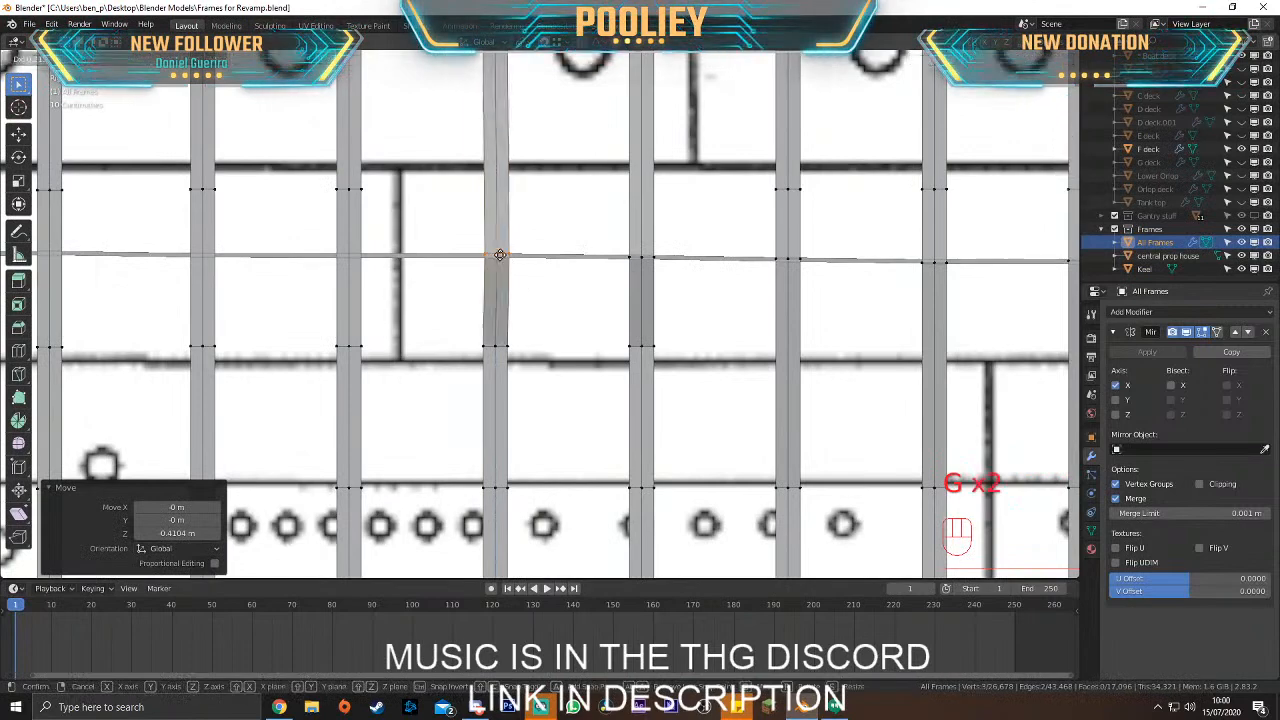
{"action": "left_click", "coordinate": [430, 230]}
Lower the upper row just aft of that vertical plate seam to the deck edge and shift it about 0.20 m along X
{"action": "middle_click_drag", "start_coordinate": [274, 169], "coordinate": [488, 207], "text": "shift"}
{"action": "key", "text": "g"}
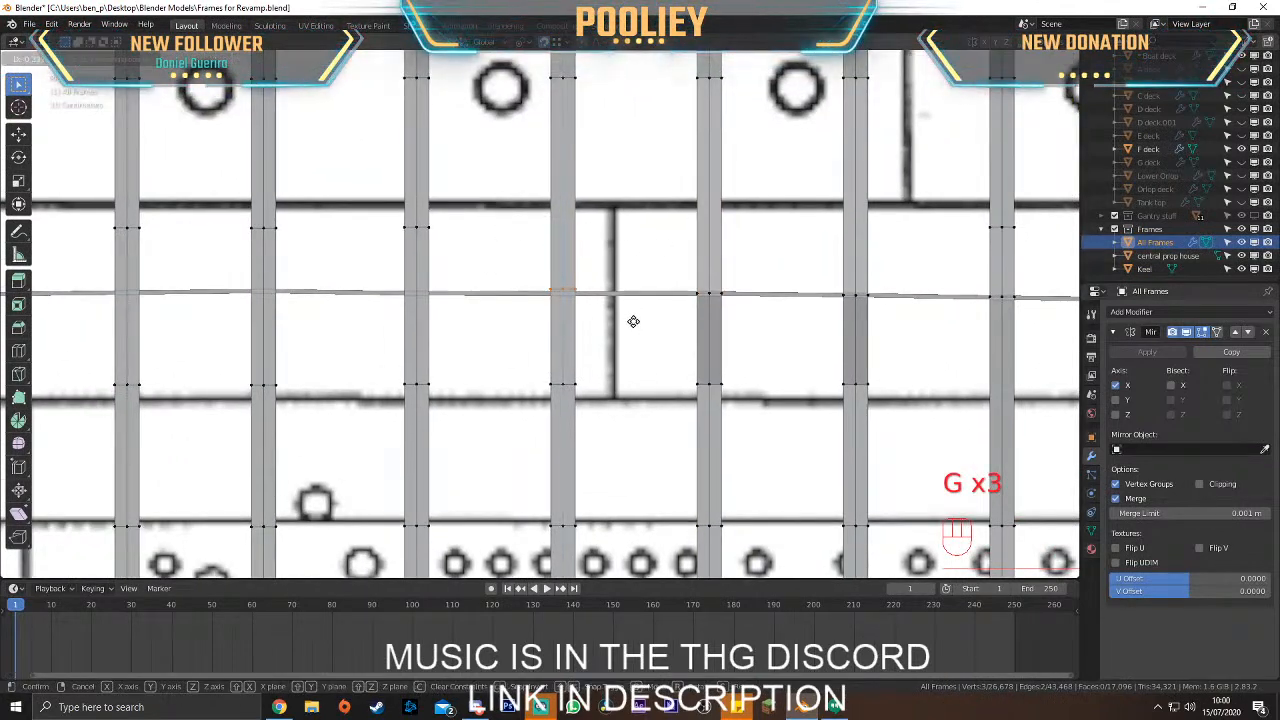
{"action": "key", "text": "g"}
{"action": "left_click", "coordinate": [634, 323]}
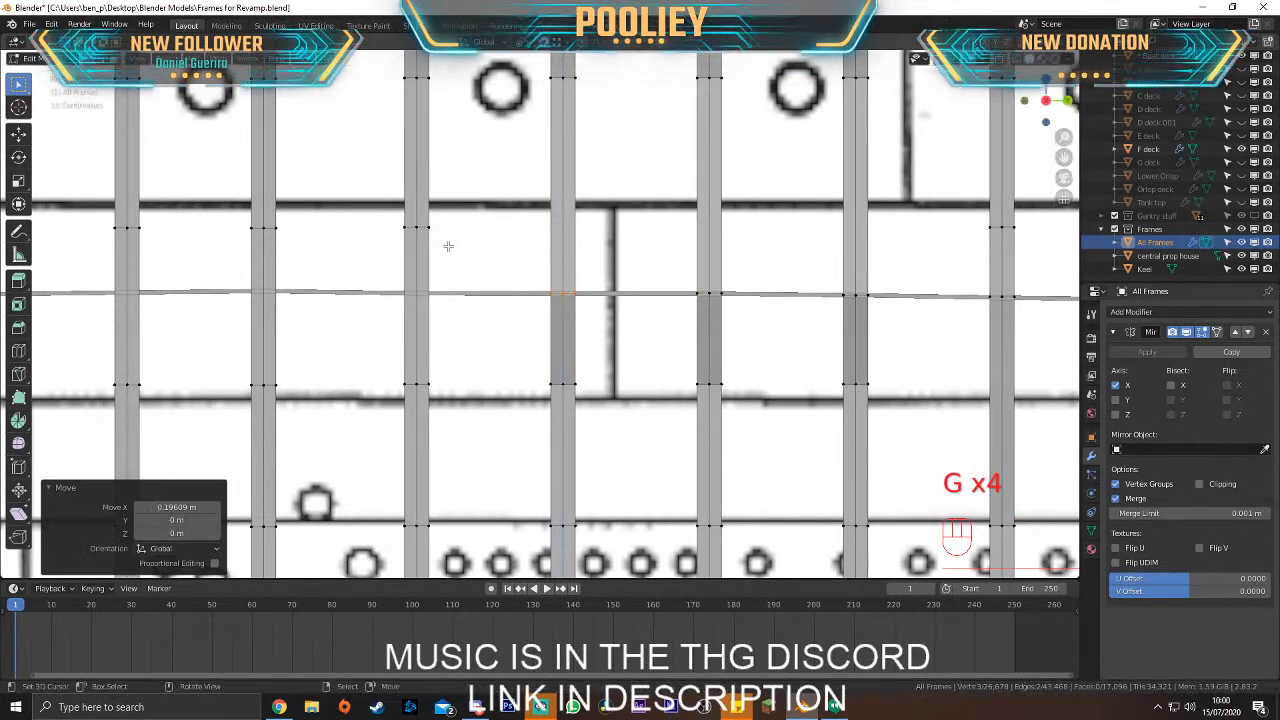
Lower the upper row of the second frame aft of the plate seam to the deck edge and align it along X
{"action": "key", "text": "g"}
{"action": "left_click", "coordinate": [490, 327]}
{"action": "key", "text": "g"}
{"action": "left_click", "coordinate": [340, 291], "text": "shift"}
Lower the upper row of the third frame aft of the plate seam to the deck edge and align it along X
{"action": "middle_click_drag", "start_coordinate": [340, 291], "coordinate": [358, 320], "text": "shift"}
{"action": "key", "text": "g"}
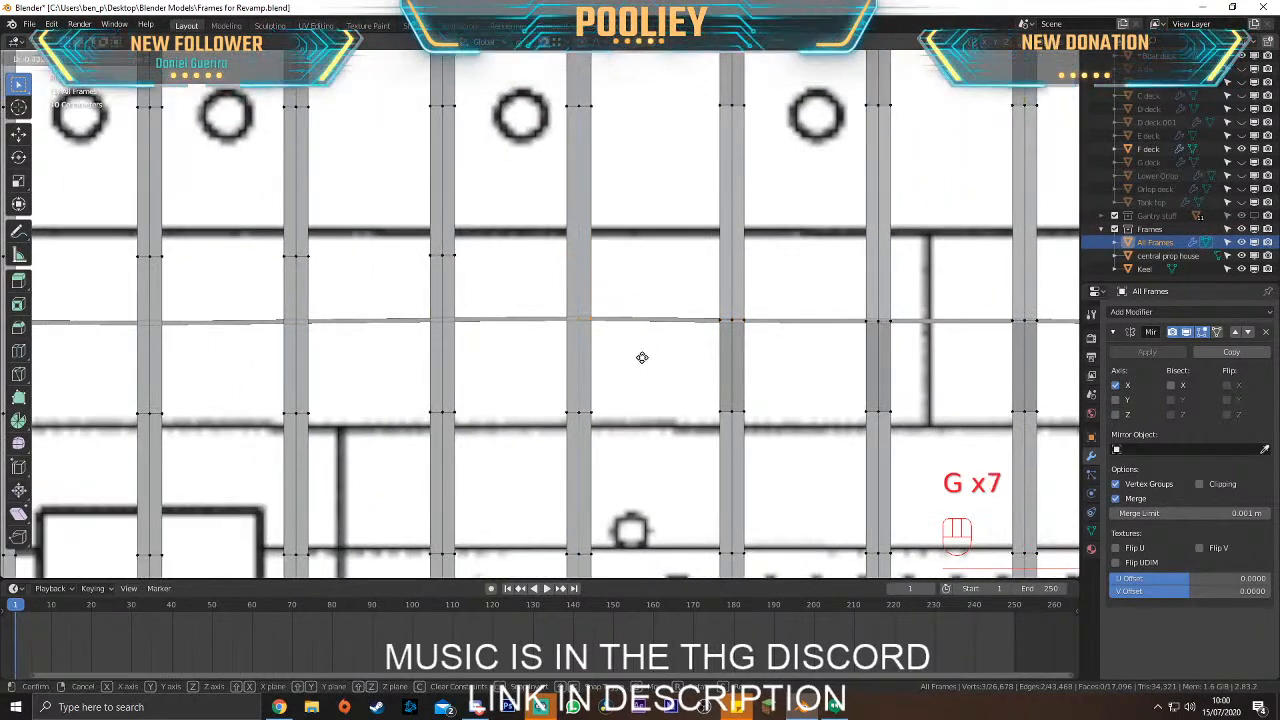
{"action": "left_click", "coordinate": [644, 354]}
{"action": "key", "text": "g"}
{"action": "left_click", "coordinate": [583, 318]}
Lower the upper row just forward of the lower vertical seam to the deck edge, fine-tune it about 0.008 m along Z and align it along X
{"action": "left_click_drag", "start_coordinate": [396, 236], "coordinate": [480, 280]}
{"action": "key", "text": "g"}
{"action": "key", "text": "z"}
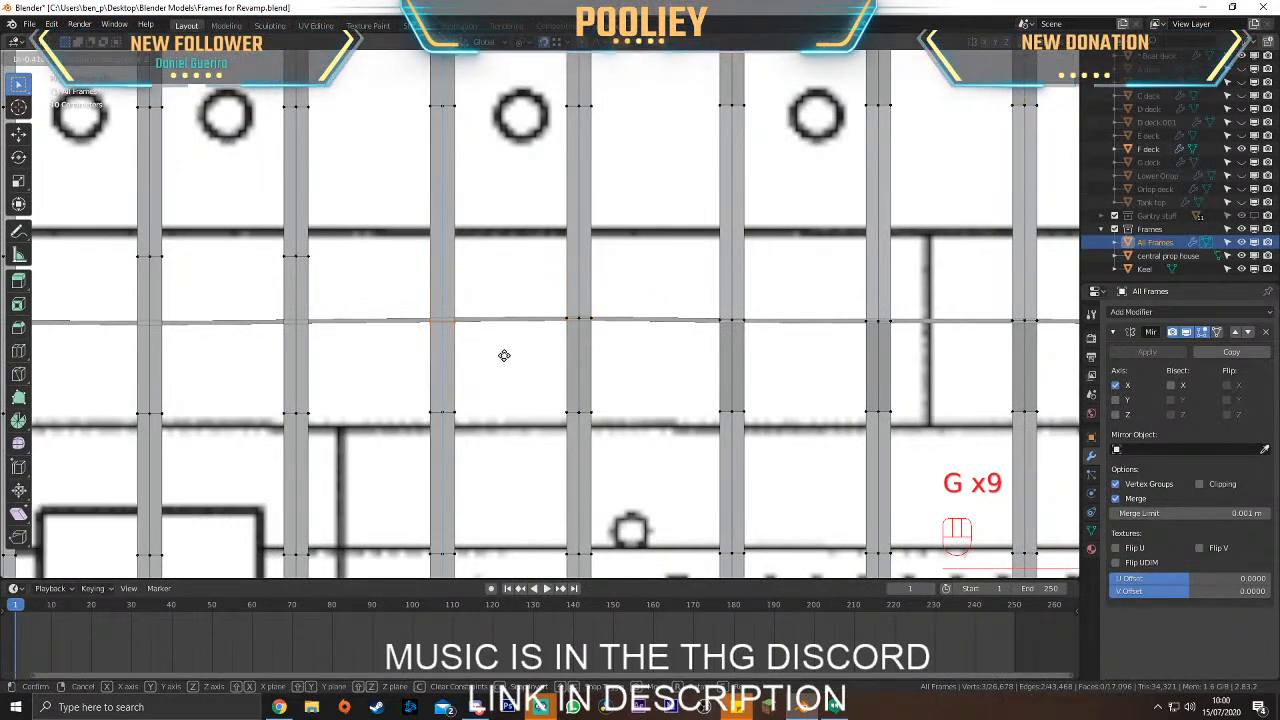
{"action": "left_click", "coordinate": [504, 355]}
{"action": "key", "text": "g"}
{"action": "left_click", "coordinate": [505, 354]}
{"action": "key", "text": "g"}
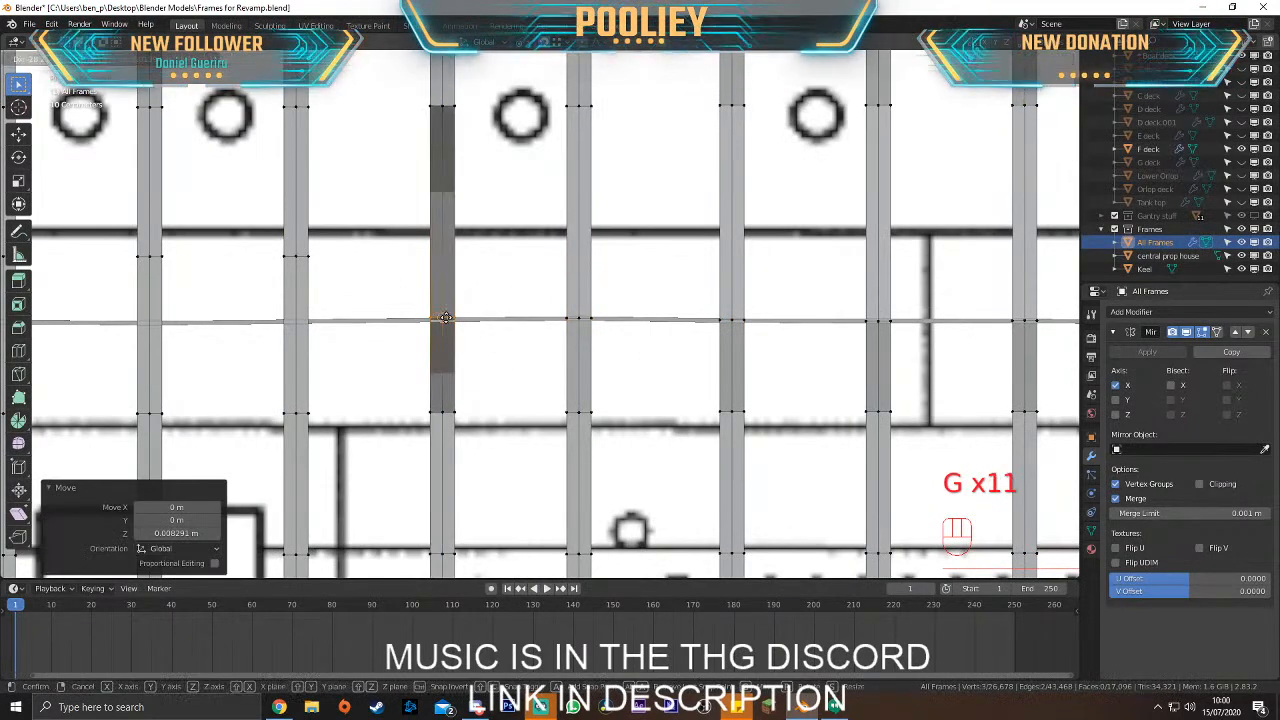
{"action": "left_click", "coordinate": [446, 316]}
Lower the upper row just aft of the lower vertical seam to the deck edge and align it along X
{"action": "left_click_drag", "start_coordinate": [262, 236], "coordinate": [334, 280]}
{"action": "key", "text": "g"}
{"action": "key", "text": "z"}
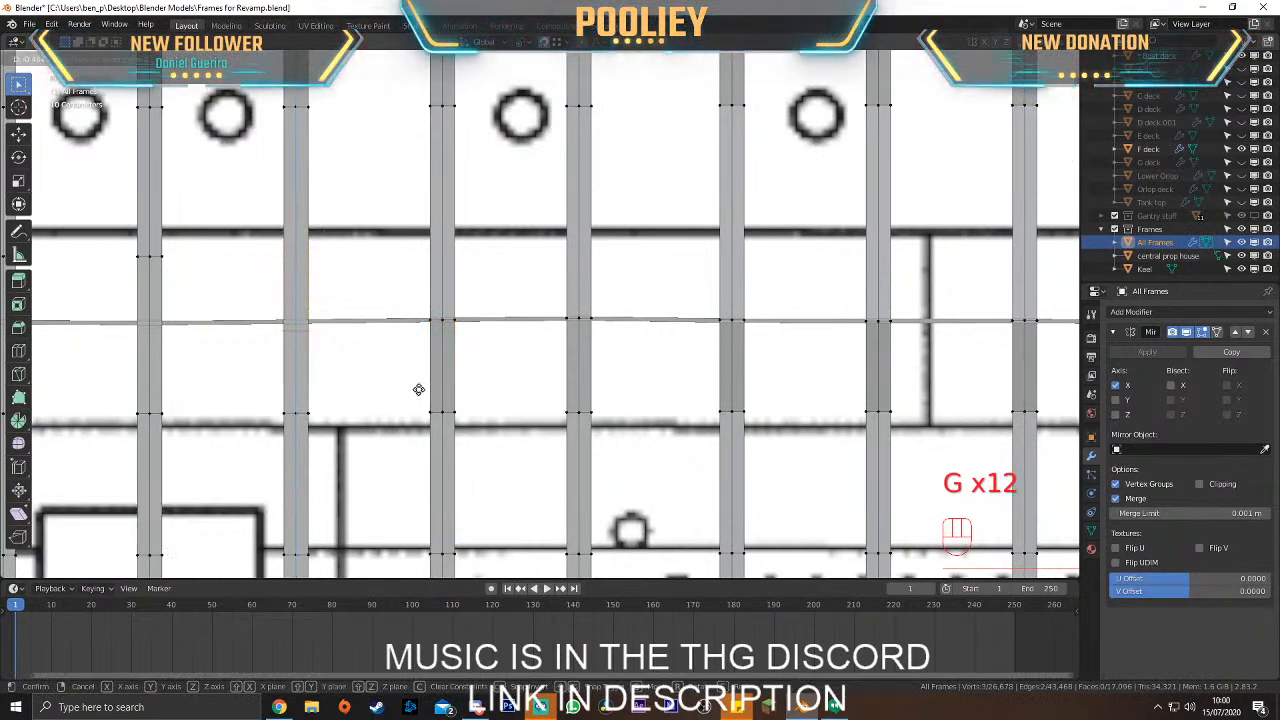
{"action": "left_click", "coordinate": [428, 381]}
{"action": "middle_click_drag", "start_coordinate": [331, 377], "coordinate": [560, 374], "text": "shift"}
{"action": "scroll", "coordinate": [557, 374], "scroll_direction": "up", "scroll_amount": 2}
{"action": "key", "text": "g"}
{"action": "left_click", "coordinate": [532, 322]}
Lower the upper row of the frame crossing the rectangular outline to the deck edge and shift it about 0.10 m along X
{"action": "scroll", "coordinate": [533, 322], "scroll_direction": "down", "scroll_amount": 2}
{"action": "scroll", "coordinate": [532, 322], "scroll_direction": "down", "scroll_amount": 1}
{"action": "key", "text": "g"}
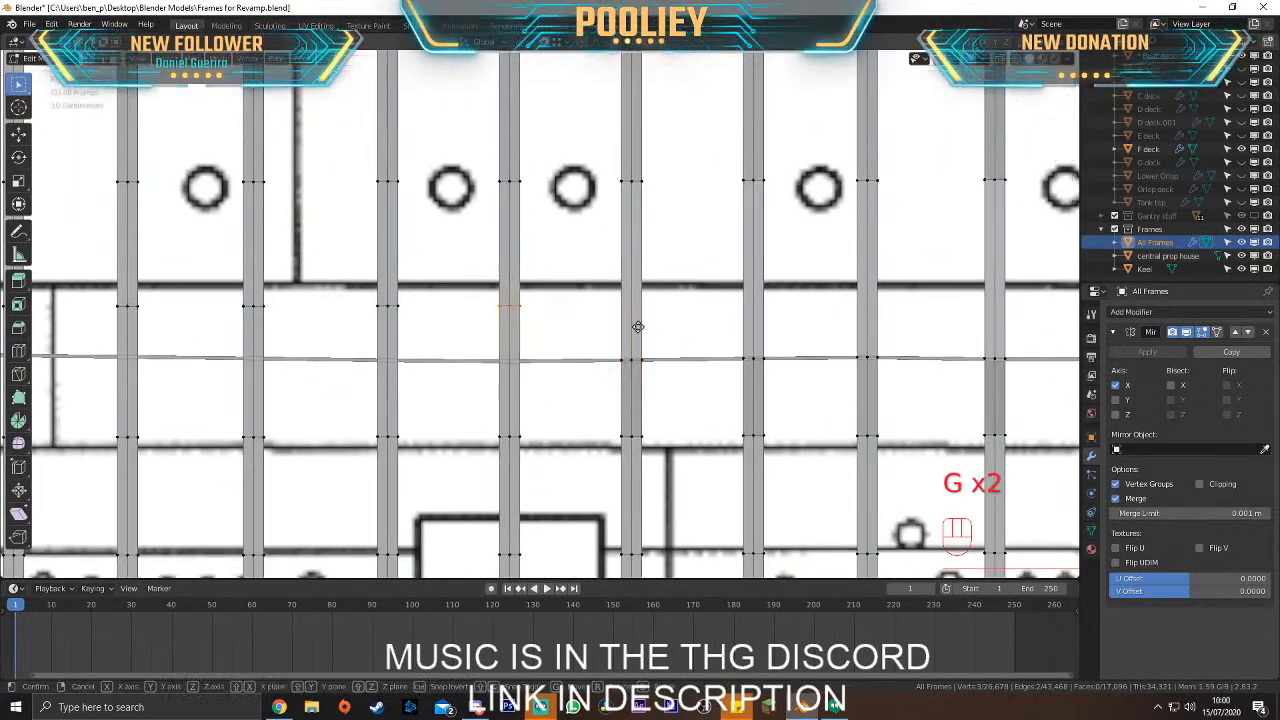
{"action": "left_click", "coordinate": [654, 381]}
{"action": "scroll", "coordinate": [620, 370], "scroll_direction": "up", "scroll_amount": 3}
{"action": "key", "text": "g"}
{"action": "left_click", "coordinate": [609, 356]}
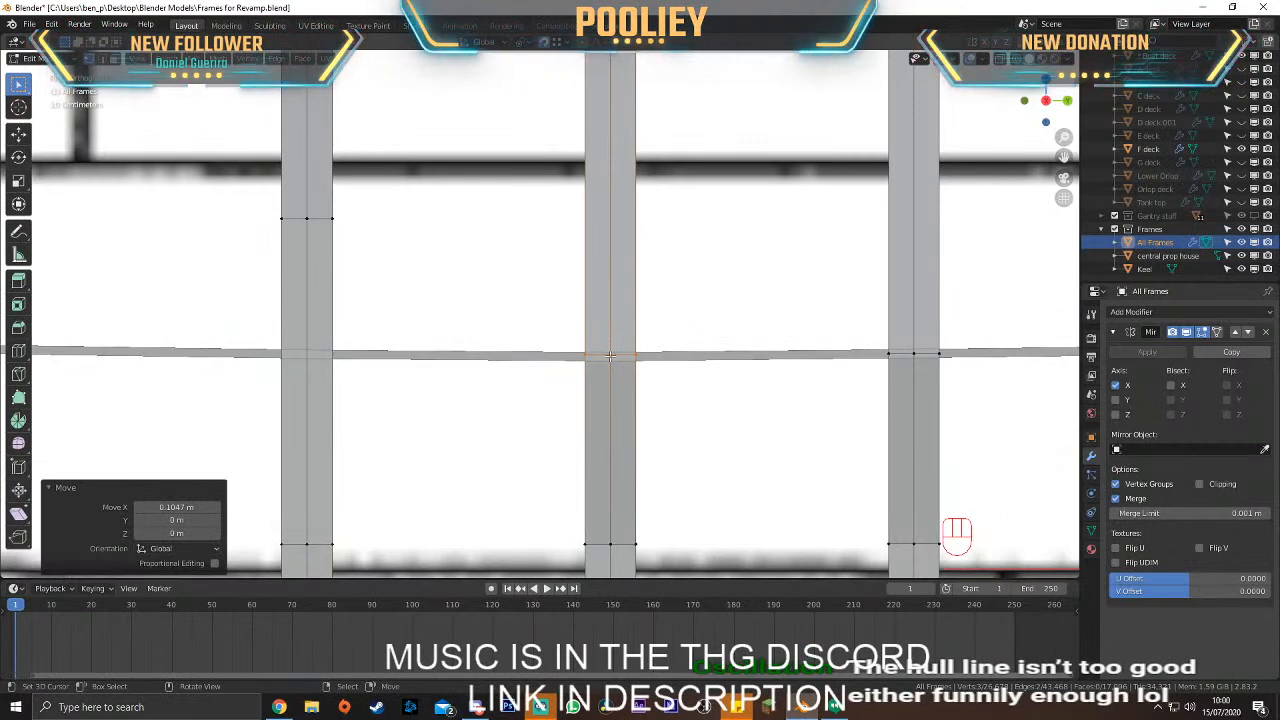
Lower the upper row of the frame just aft of the rectangular outline about 0.41 m along Z and align it with the deck edge
{"action": "scroll", "coordinate": [610, 356], "scroll_direction": "down", "scroll_amount": 1}
{"action": "middle_click_drag", "start_coordinate": [596, 326], "coordinate": [685, 330], "text": "shift"}
{"action": "left_click_drag", "start_coordinate": [338, 202], "coordinate": [532, 301]}
{"action": "key", "text": "g"}
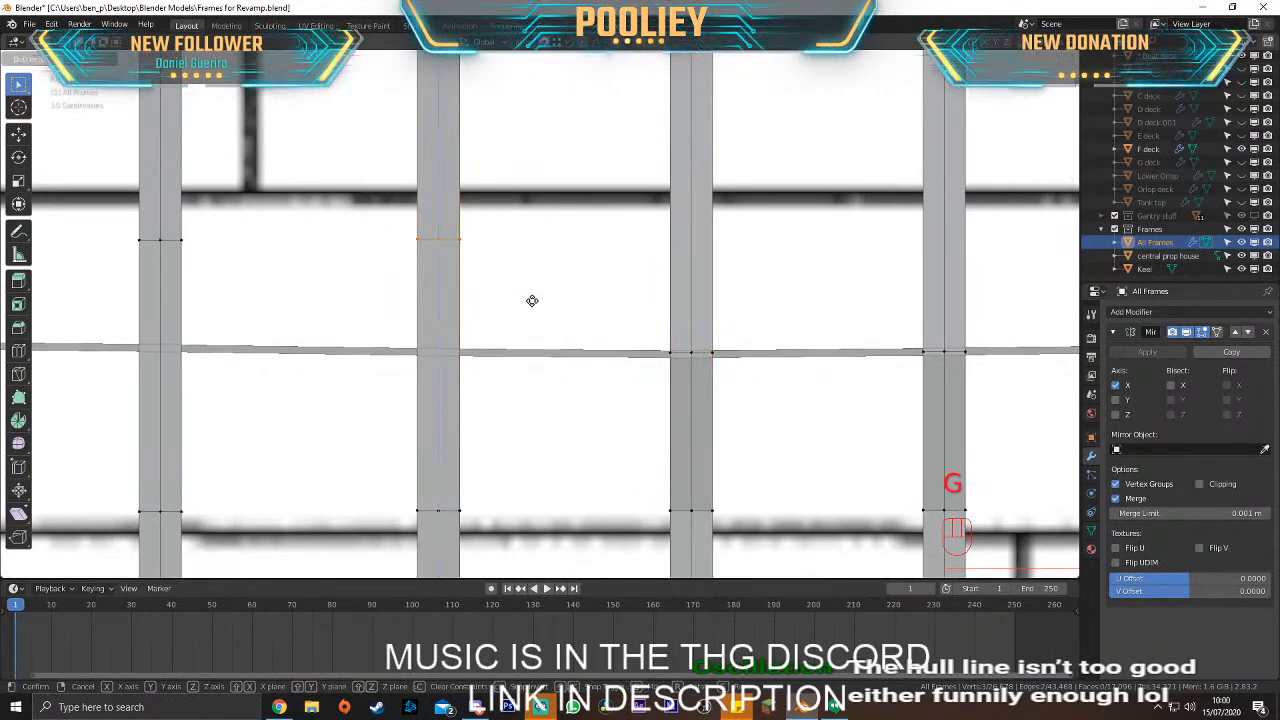
{"action": "left_click", "coordinate": [558, 416]}
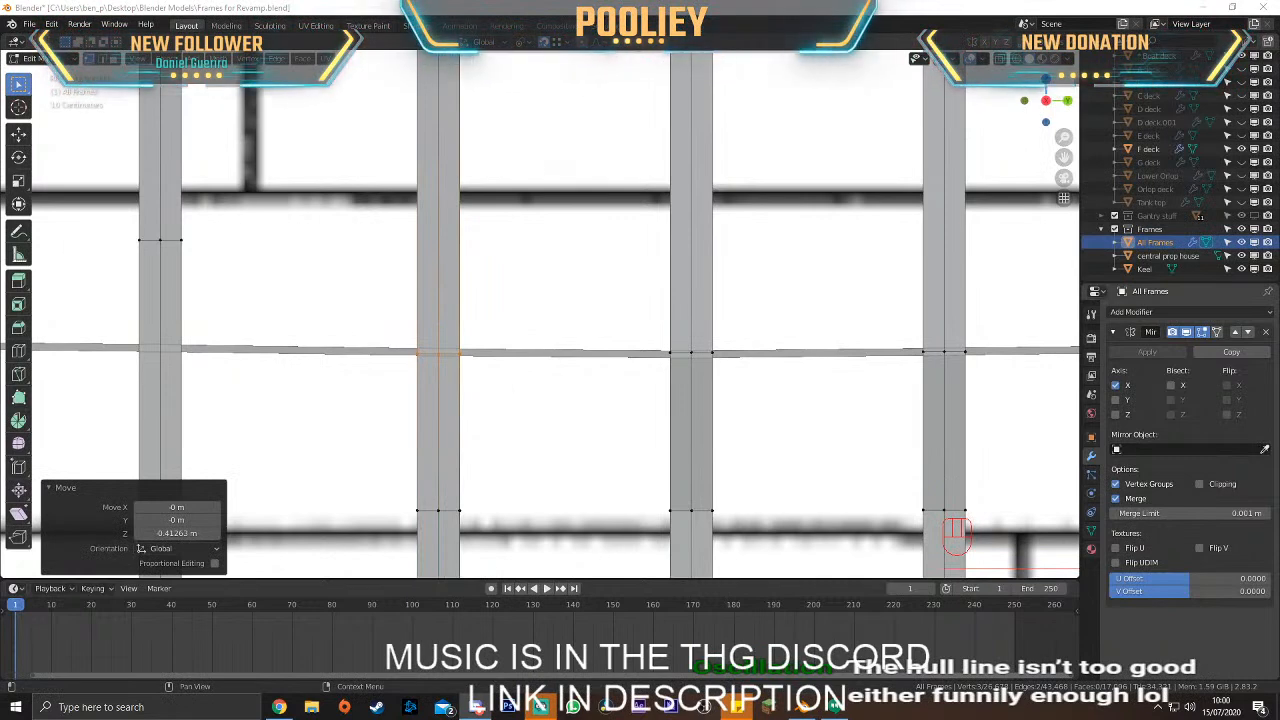
{"action": "left_click", "coordinate": [1111, 624]}
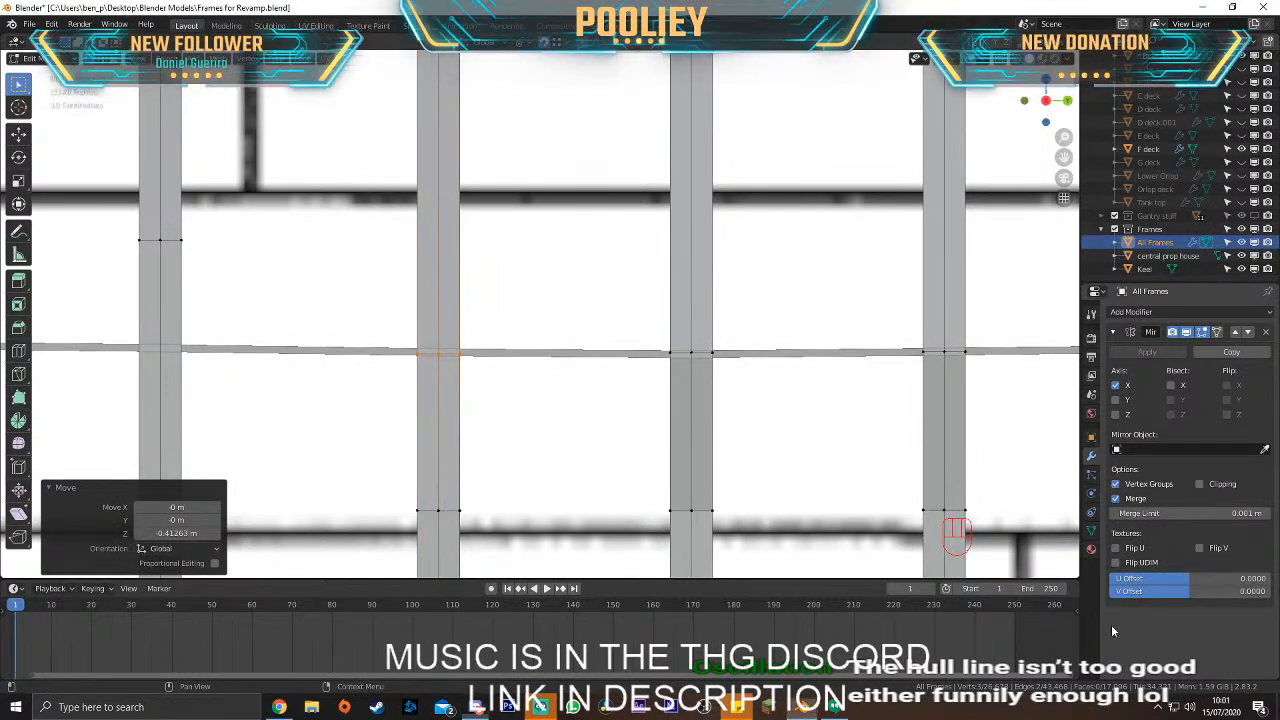
{"action": "key", "text": "g"}
{"action": "left_click", "coordinate": [441, 352]}
Lower the upper row of the frame just aft of the upper vertical seam to the deck edge and align it along X
{"action": "middle_click_drag", "start_coordinate": [347, 357], "coordinate": [659, 373], "text": "shift"}
{"action": "left_click_drag", "start_coordinate": [428, 236], "coordinate": [530, 284]}
{"action": "key", "text": "g"}
{"action": "middle_click", "coordinate": [596, 385]}
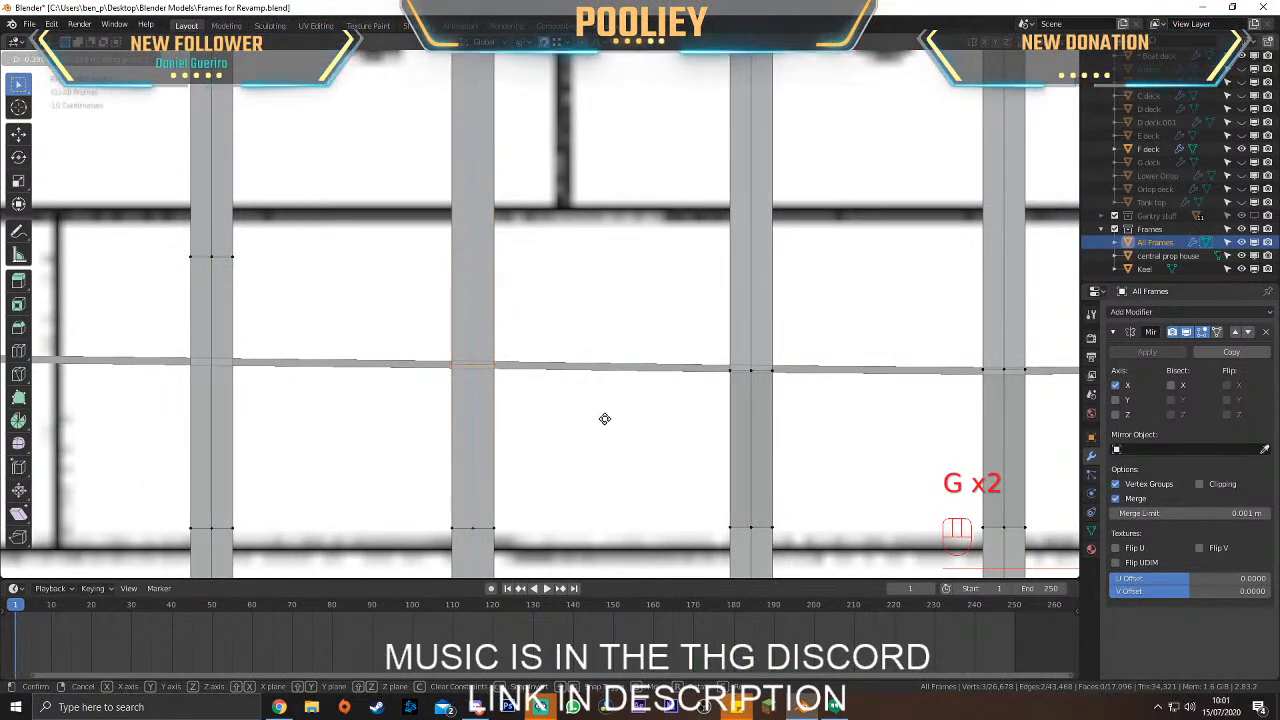
{"action": "key", "text": "g"}
{"action": "left_click", "coordinate": [480, 362]}
Lower the row just forward of the seam crossing the deck line to the deck edge and shift it about 0.054 m along X
{"action": "middle_click_drag", "start_coordinate": [483, 266], "coordinate": [528, 271], "text": "shift"}
{"action": "key", "text": "g"}
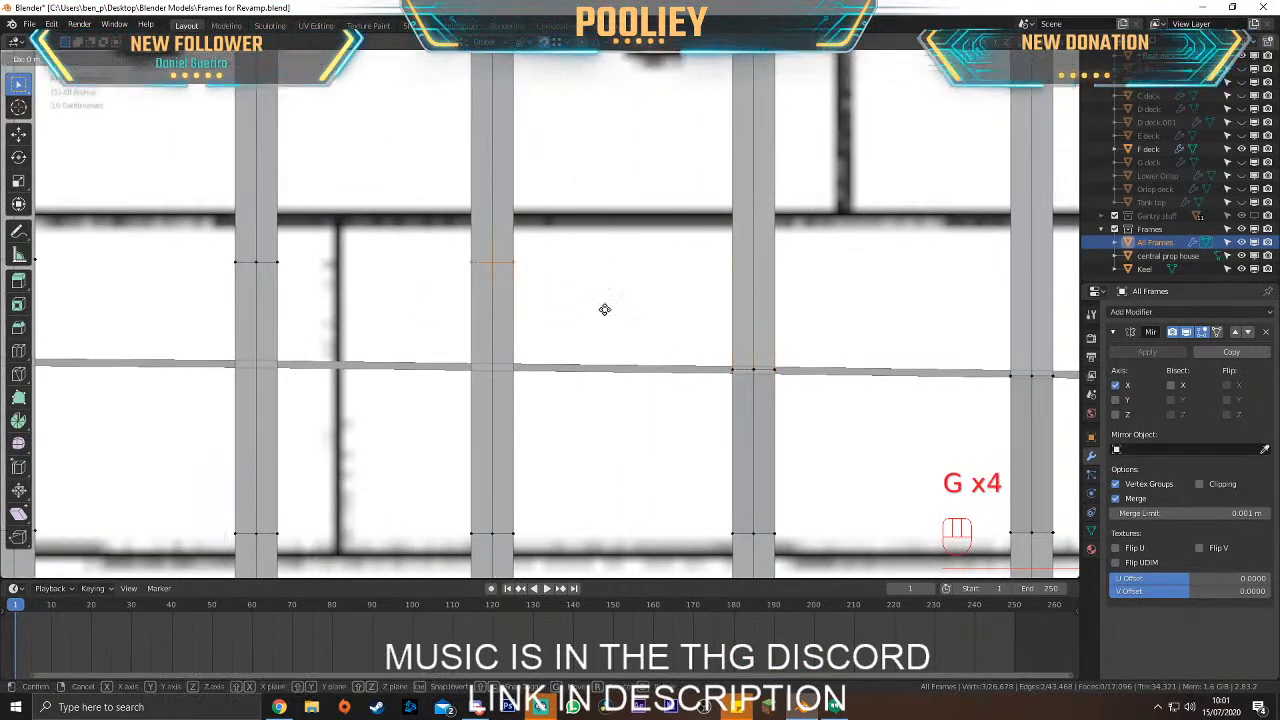
{"action": "left_click", "coordinate": [599, 415]}
{"action": "key", "text": "g"}
{"action": "key", "text": "x"}
{"action": "left_click", "coordinate": [463, 360]}
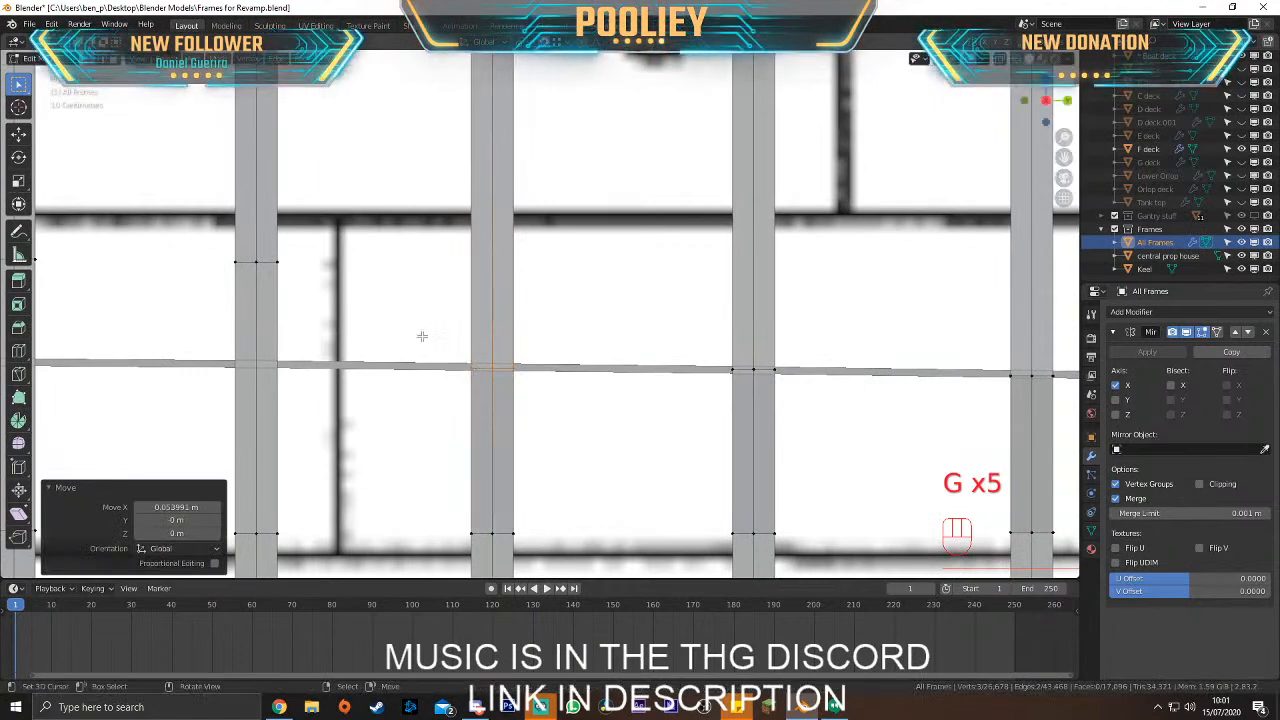
Lower the row just aft of the seam crossing the deck line to the deck edge and align it along X
{"action": "left_click_drag", "start_coordinate": [212, 236], "coordinate": [309, 293]}
{"action": "key", "text": "g"}
{"action": "key", "text": "z"}
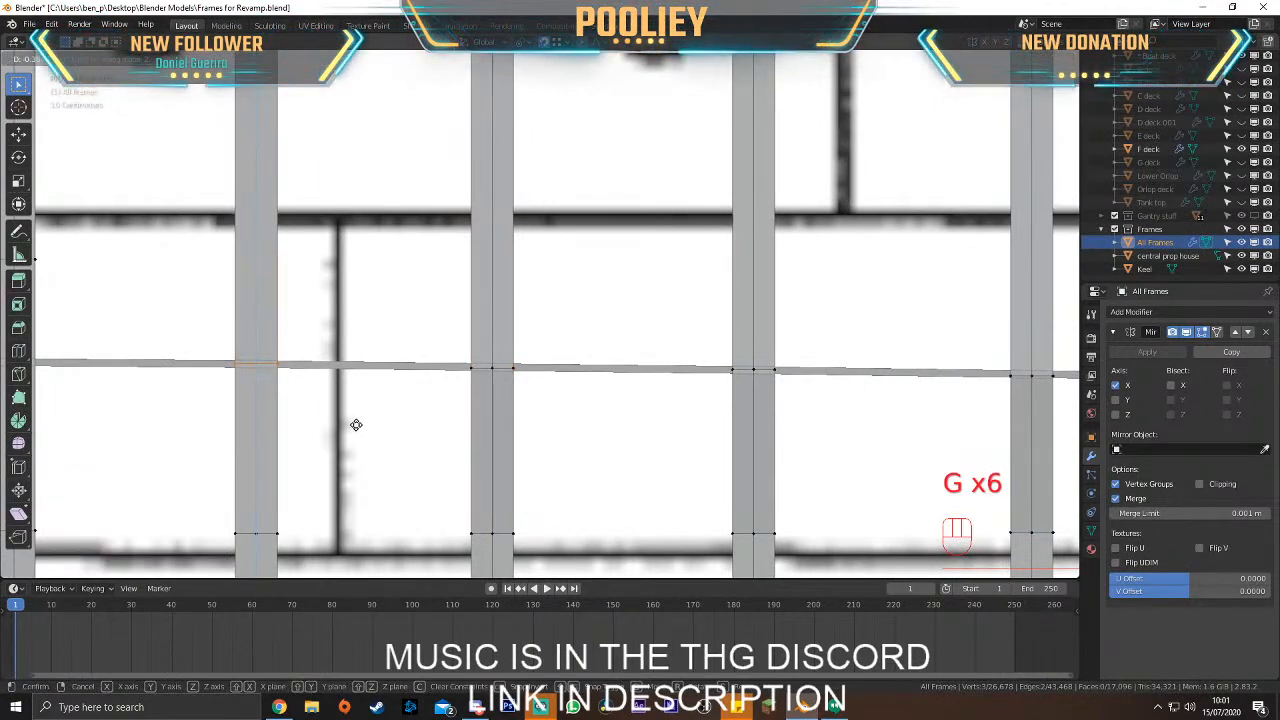
{"action": "left_click", "coordinate": [356, 426]}
{"action": "key", "text": "g"}
{"action": "key", "text": "x"}
{"action": "left_click", "coordinate": [257, 363]}
Lower the upper row of the second frame aft of the seam crossing the deck line about 0.366 m and align it along X
{"action": "scroll", "coordinate": [257, 363], "scroll_direction": "down", "scroll_amount": 2}
{"action": "middle_click_drag", "start_coordinate": [291, 360], "coordinate": [617, 369], "text": "shift"}
{"action": "left_click_drag", "start_coordinate": [417, 269], "coordinate": [554, 314]}
{"action": "key", "text": "g"}
{"action": "key", "text": "z"}
{"action": "left_click", "coordinate": [563, 381]}
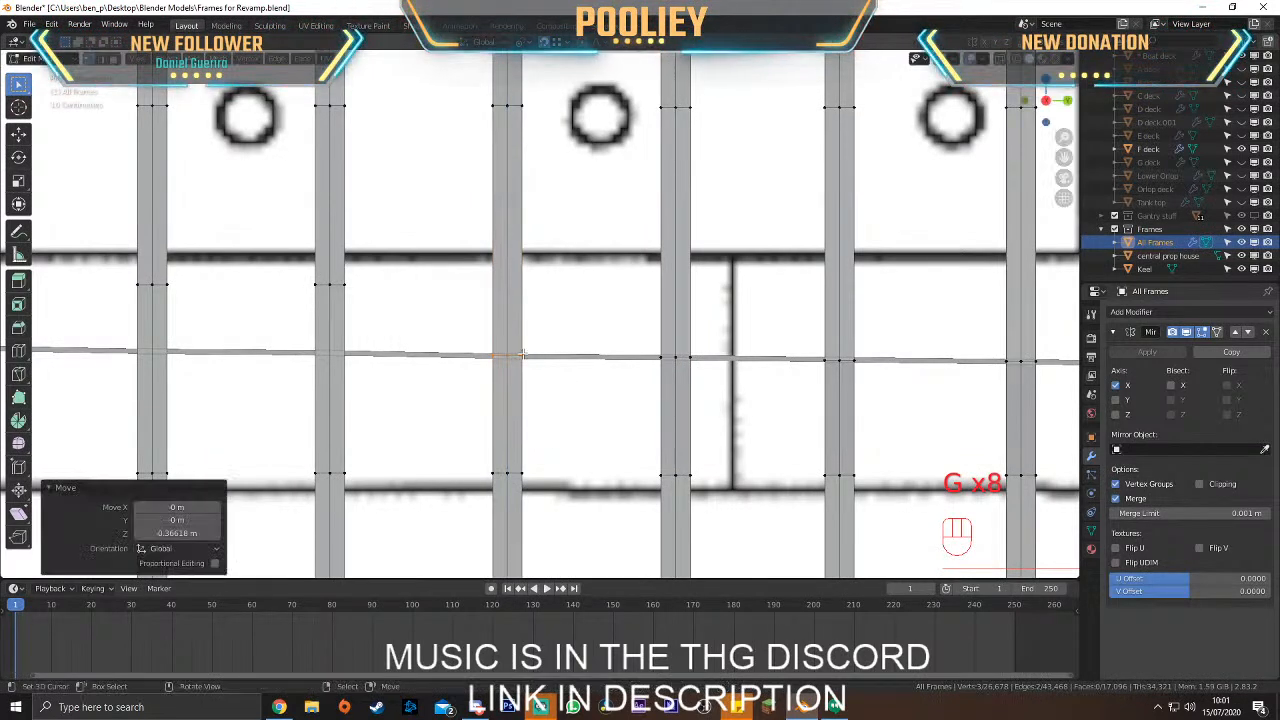
{"action": "key", "text": "g"}
{"action": "key", "text": "x"}
{"action": "left_click", "coordinate": [431, 321]}
Lower the upper row of the third frame aft of that seam to the deck edge and shift it about -0.153 m along X
{"action": "left_click_drag", "start_coordinate": [285, 262], "coordinate": [385, 312]}
{"action": "key", "text": "g"}
{"action": "key", "text": "z"}
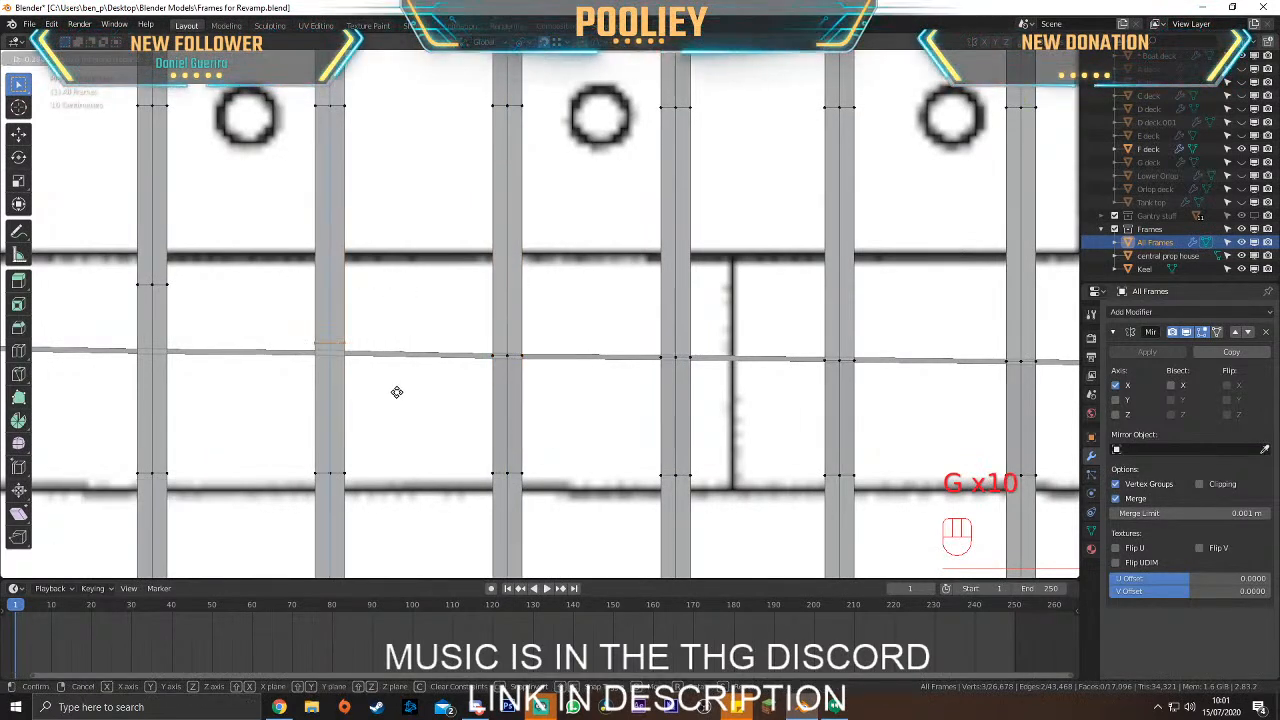
{"action": "left_click", "coordinate": [400, 400]}
{"action": "key", "text": "g"}
{"action": "key", "text": "x"}
{"action": "left_click", "coordinate": [282, 356]}
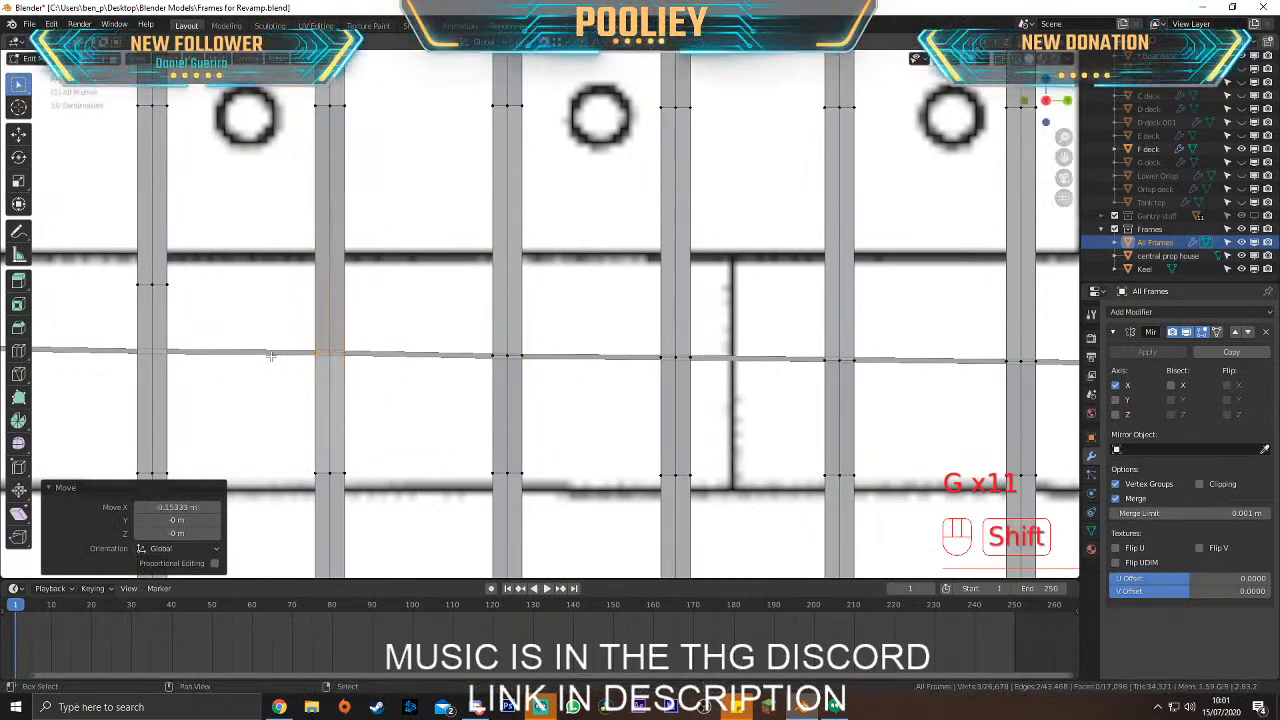
Lower the upper row of the fourth frame aft of the seam to the deck edge and shift it about -0.171 m along X
{"action": "middle_click_drag", "start_coordinate": [282, 356], "coordinate": [546, 345], "text": "shift"}
{"action": "left_click_drag", "start_coordinate": [367, 249], "coordinate": [463, 303]}
{"action": "key", "text": "g"}
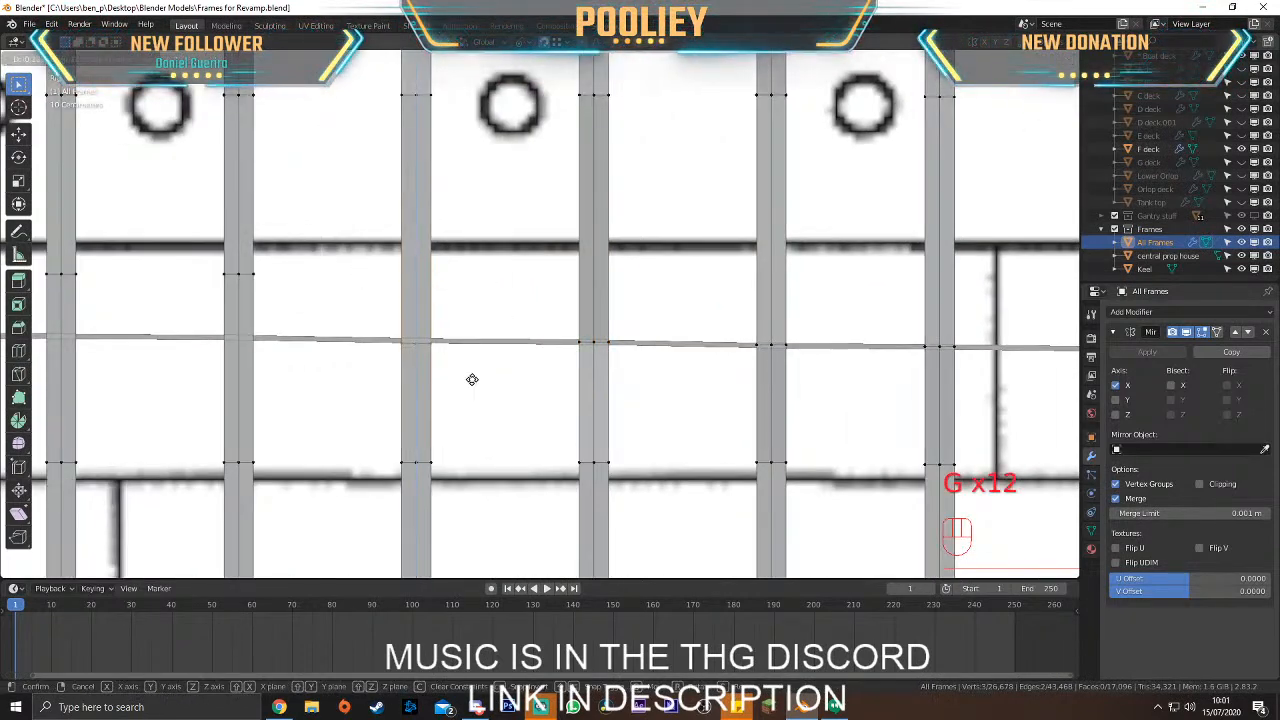
{"action": "key", "text": "x"}
{"action": "left_click", "coordinate": [482, 373]}
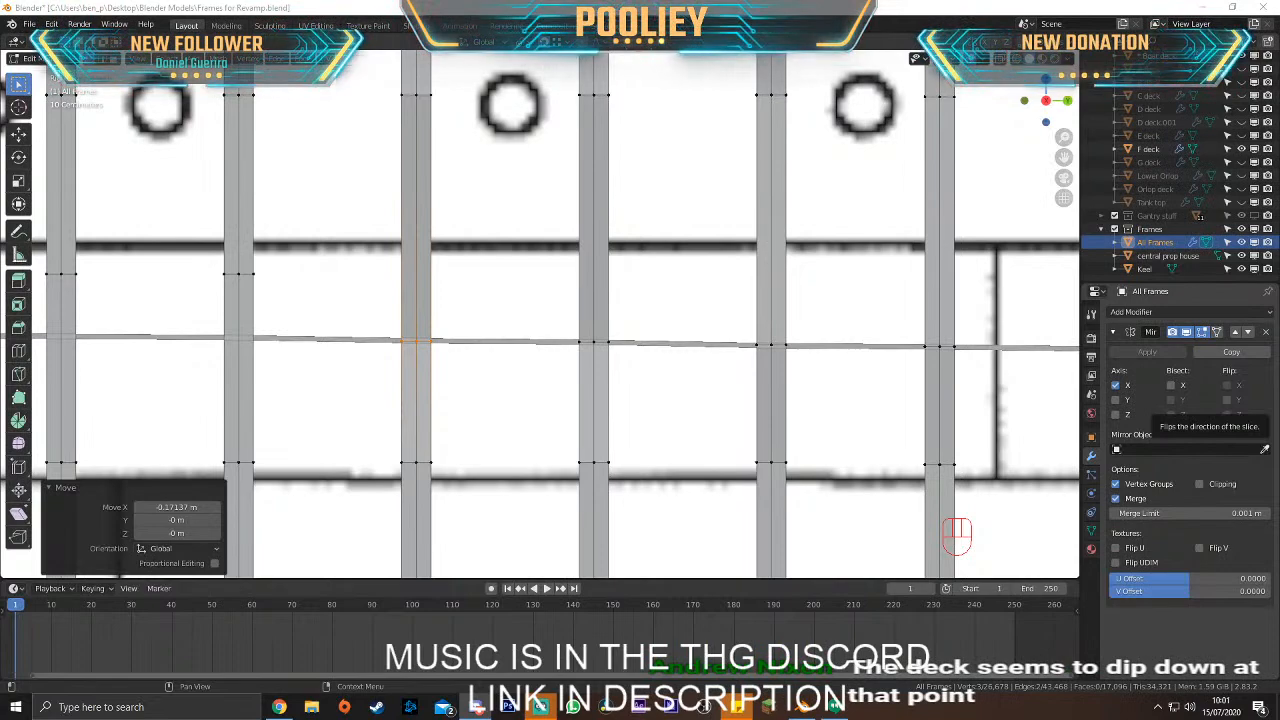
Examine the aligned frame rows against the F deck in perspective and from above
{"action": "left_click", "coordinate": [464, 359], "text": "shift"}
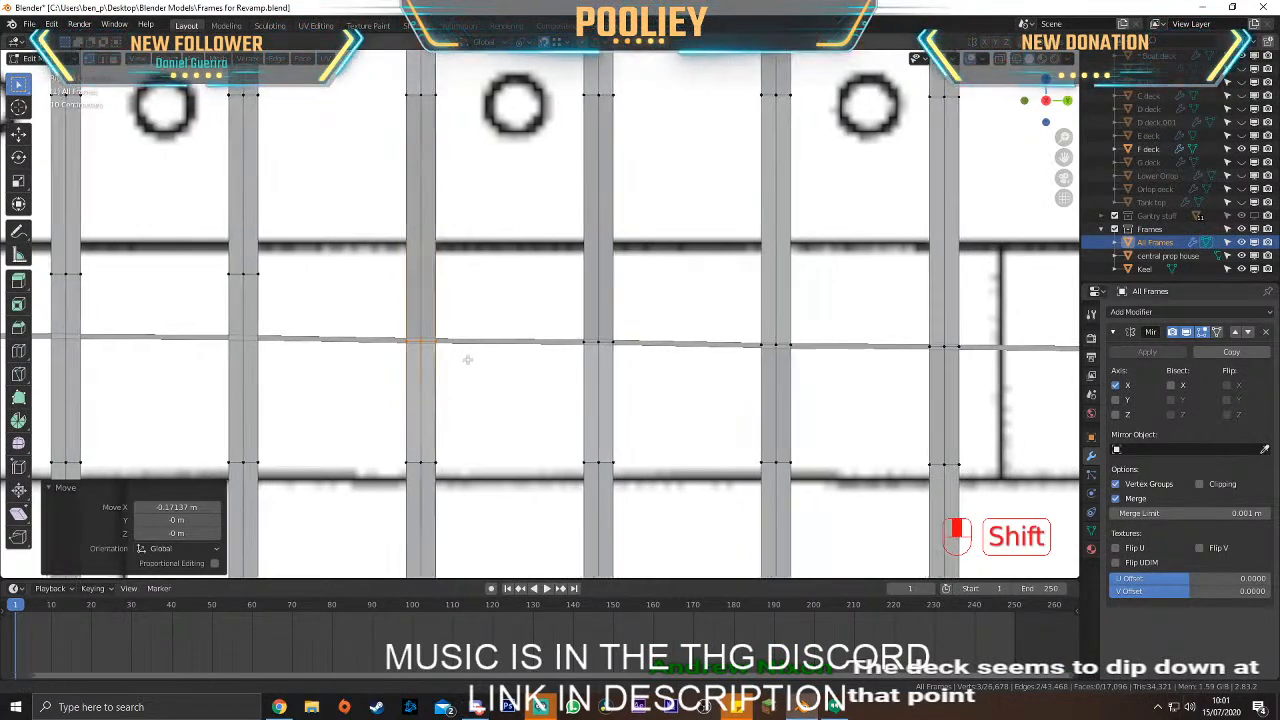
{"action": "middle_click_drag", "start_coordinate": [464, 359], "coordinate": [543, 375], "text": "shift"}
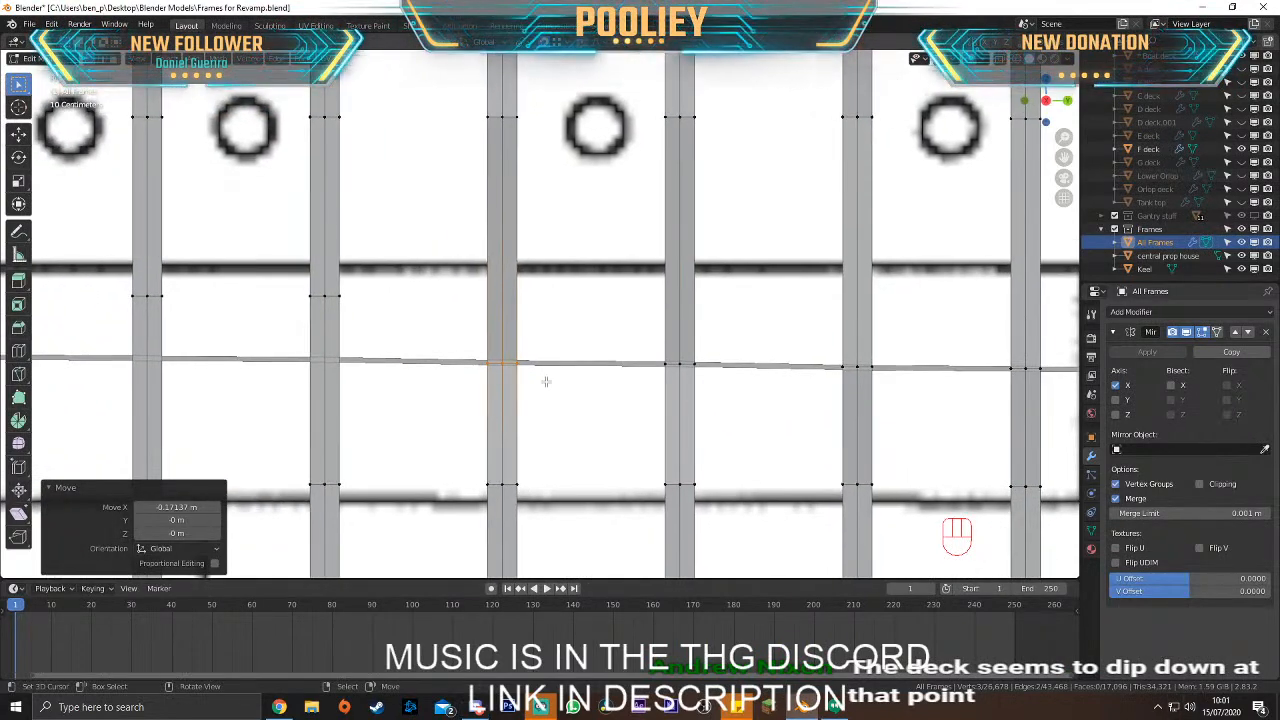
{"action": "scroll", "coordinate": [546, 381], "scroll_direction": "down", "scroll_amount": 5}
{"action": "middle_click_drag", "start_coordinate": [546, 381], "coordinate": [866, 318]}
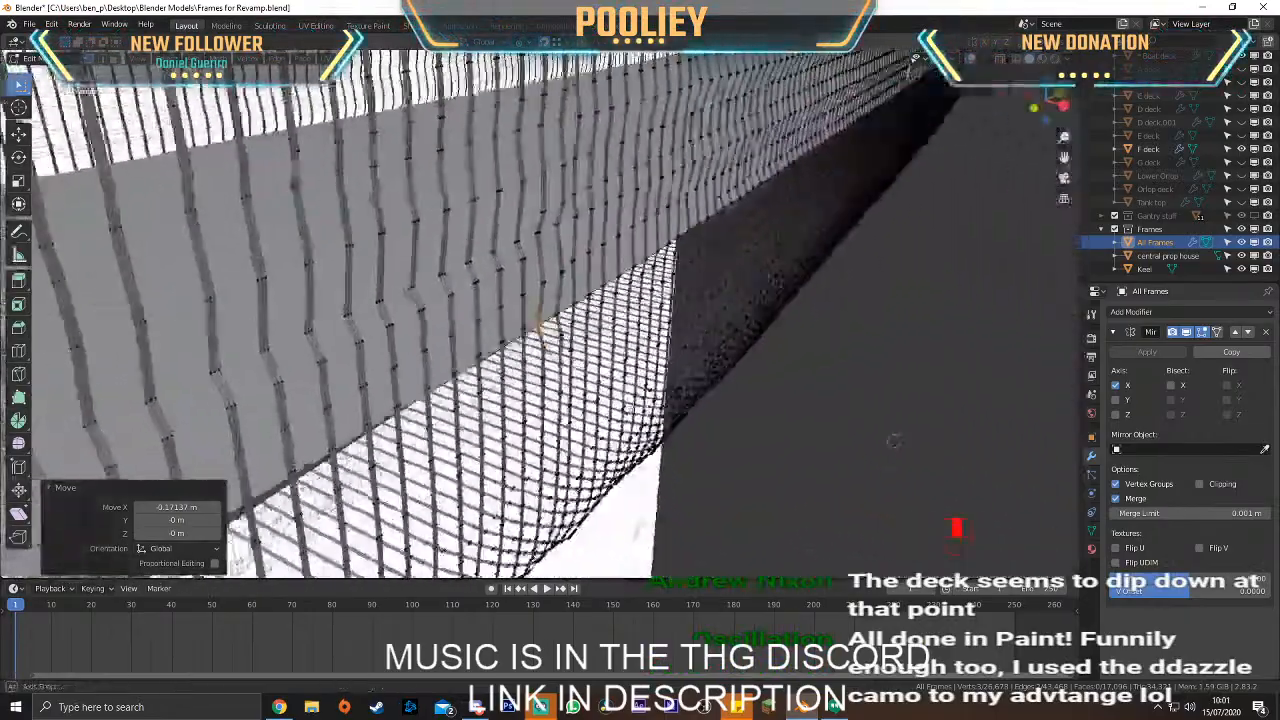
{"action": "middle_click_drag", "start_coordinate": [937, 442], "coordinate": [580, 443]}
{"action": "key", "text": "KP_7"}
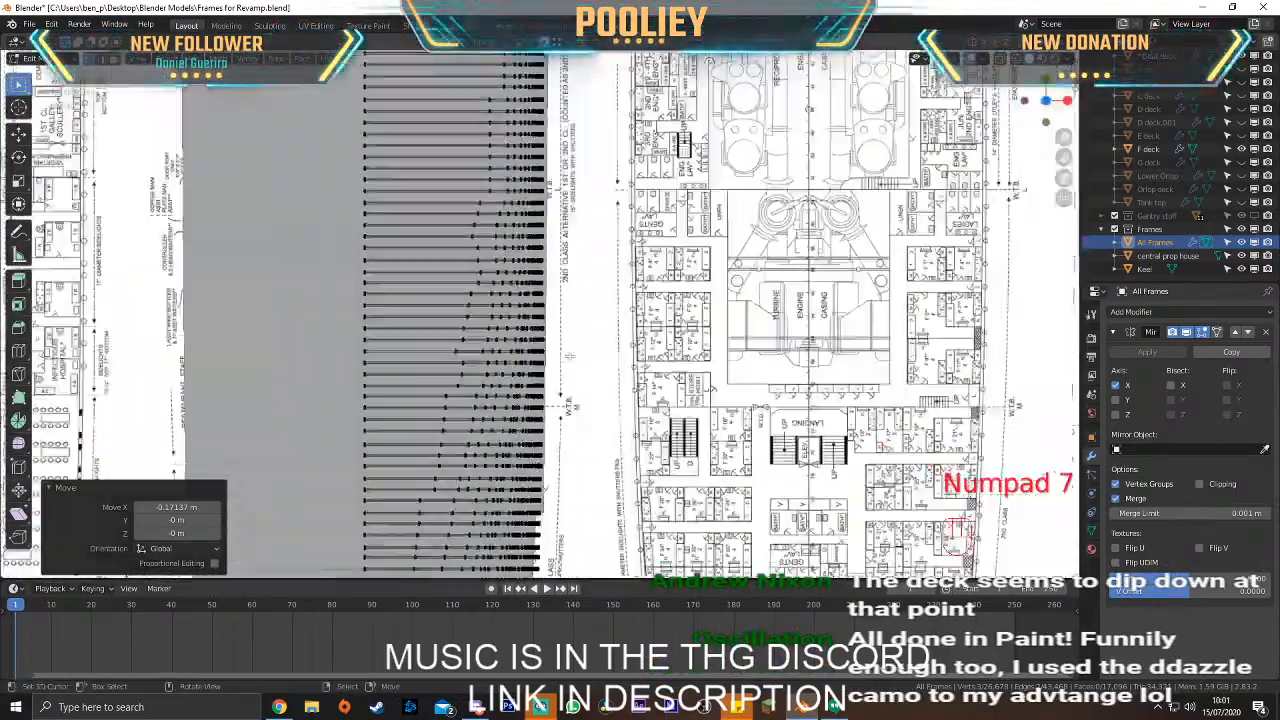
{"action": "middle_click_drag", "start_coordinate": [570, 356], "coordinate": [559, 177], "text": "shift"}
{"action": "middle_click_drag", "start_coordinate": [545, 386], "coordinate": [499, 202]}
{"action": "middle_click_drag", "start_coordinate": [538, 284], "coordinate": [511, 179]}
Hide the Boat deck object and return to editing the All Frames mesh
{"action": "key", "text": "Tab"}
{"action": "left_click", "coordinate": [510, 180]}
{"action": "key", "text": "h"}
{"action": "key", "text": "Tab"}
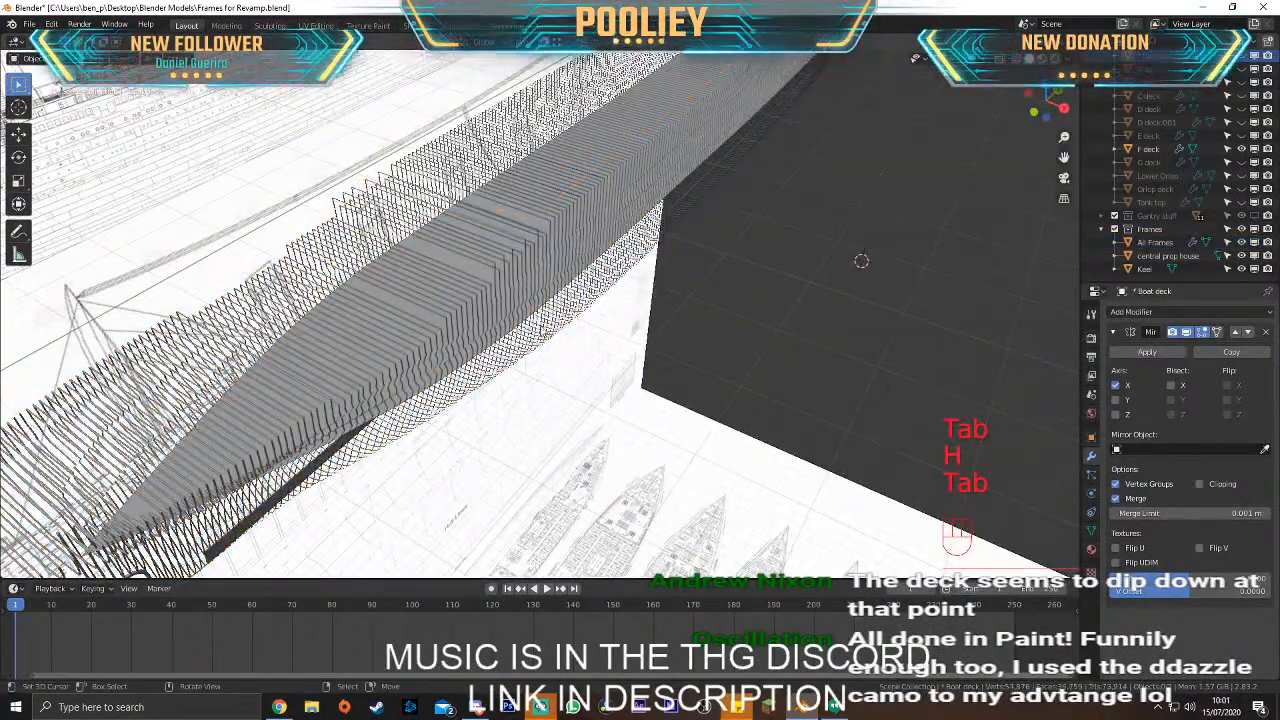
{"action": "key", "text": "KP_7"}
{"action": "key", "text": "KP_4"}
{"action": "key", "text": "KP_4"}
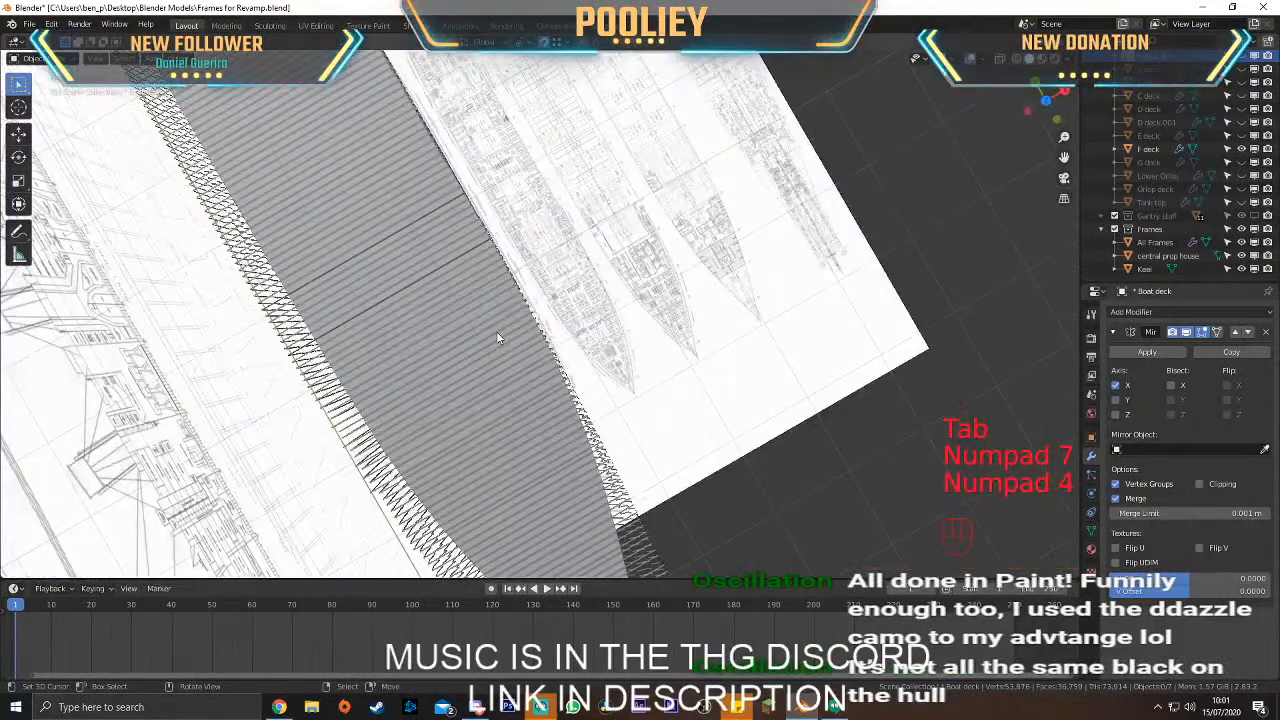
{"action": "key", "text": "KP_7"}
{"action": "key", "text": "KP_4"}
{"action": "key", "text": "KP_7"}
{"action": "key", "text": "Tab"}
{"action": "middle_click_drag", "start_coordinate": [500, 325], "coordinate": [620, 245]}
{"action": "key", "text": "Tab"}
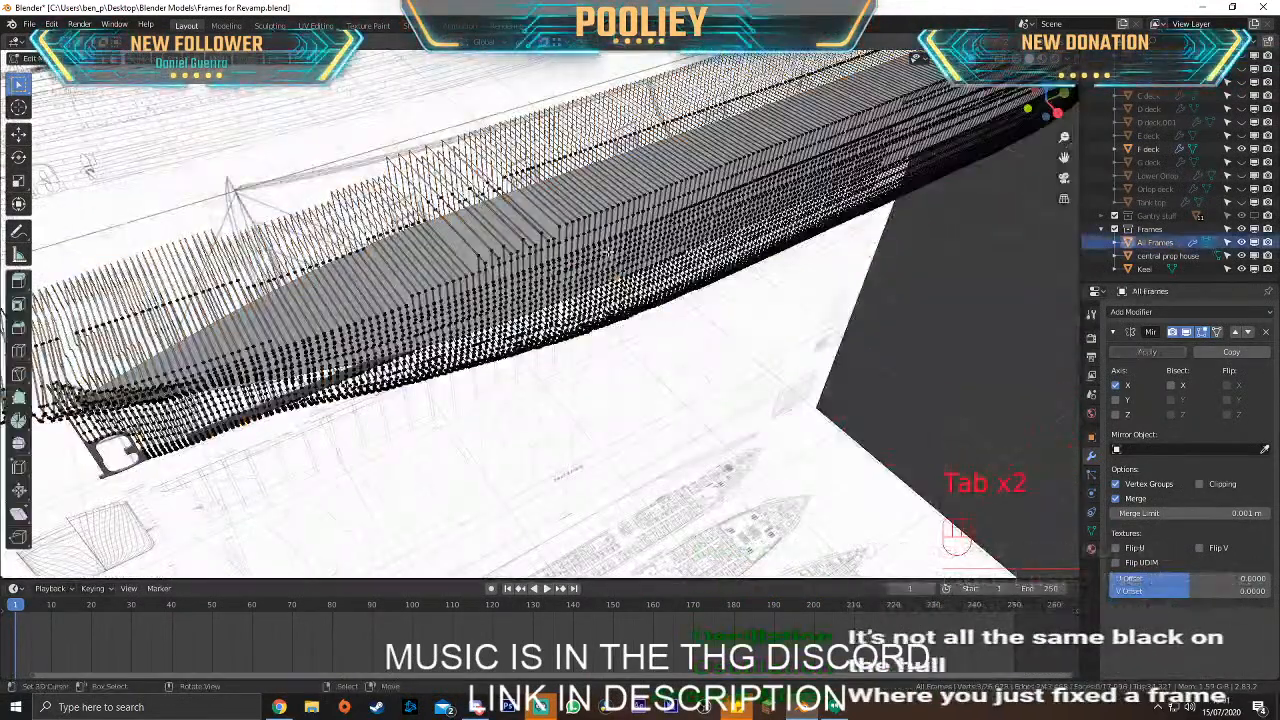
Examine the hull curve of the frames against the deck plans from above
{"action": "key", "text": "KP_4"}
{"action": "key", "text": "KP_7"}
{"action": "middle_click_drag", "start_coordinate": [545, 341], "coordinate": [586, 258], "text": "shift"}
{"action": "scroll", "coordinate": [587, 344], "scroll_direction": "up", "scroll_amount": 7}
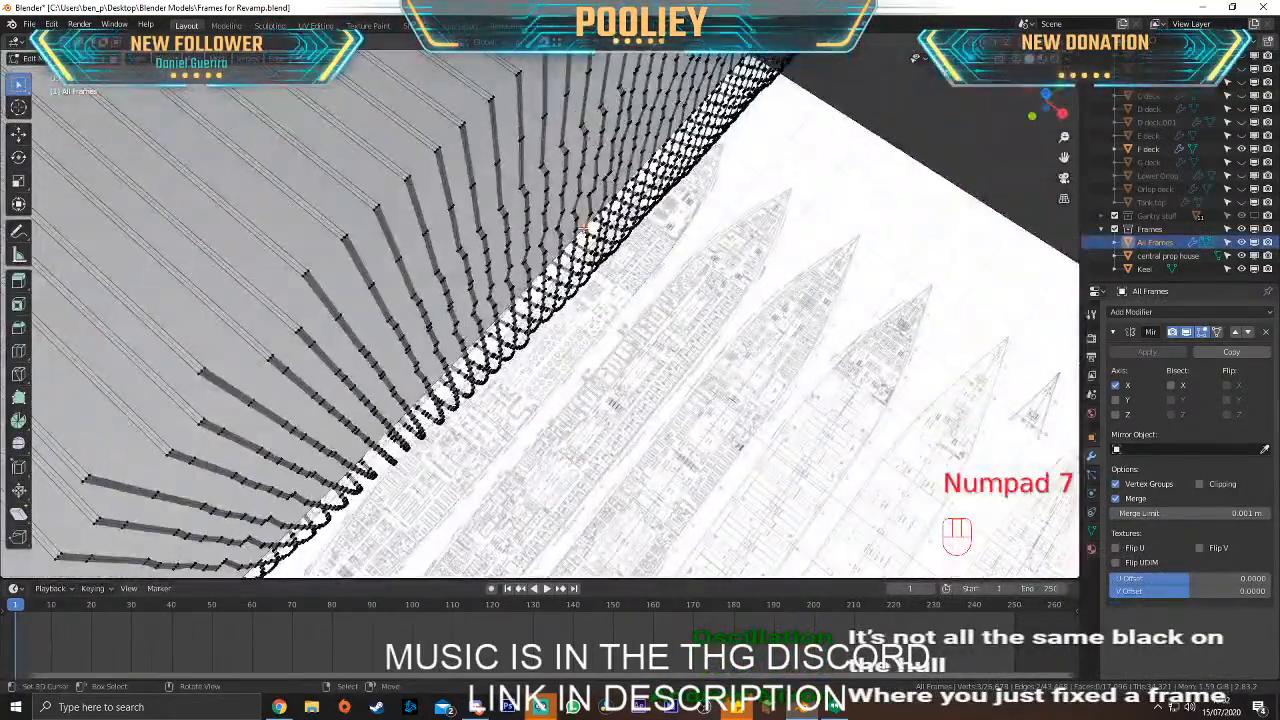
{"action": "key", "text": "KP_7"}
{"action": "key", "text": "KP_Decimal"}
{"action": "scroll", "coordinate": [583, 228], "scroll_direction": "down", "scroll_amount": 10}
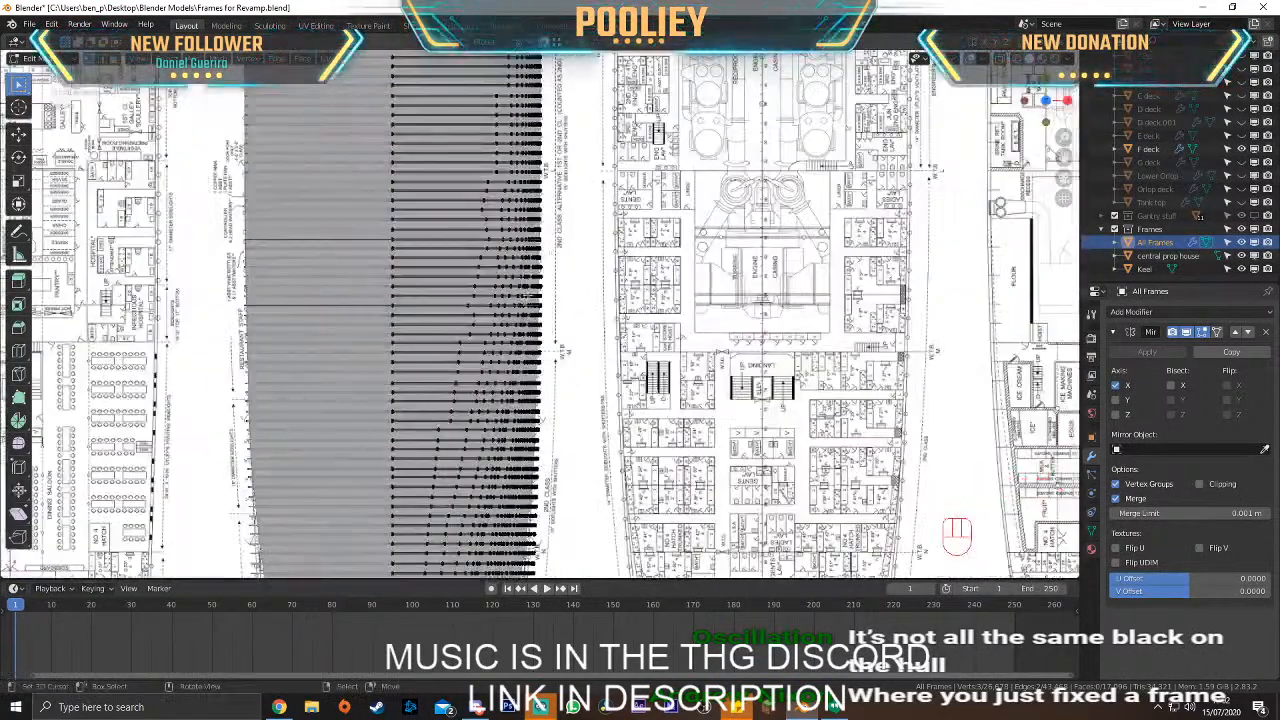
{"action": "scroll", "coordinate": [540, 316], "scroll_direction": "down", "scroll_amount": 4}
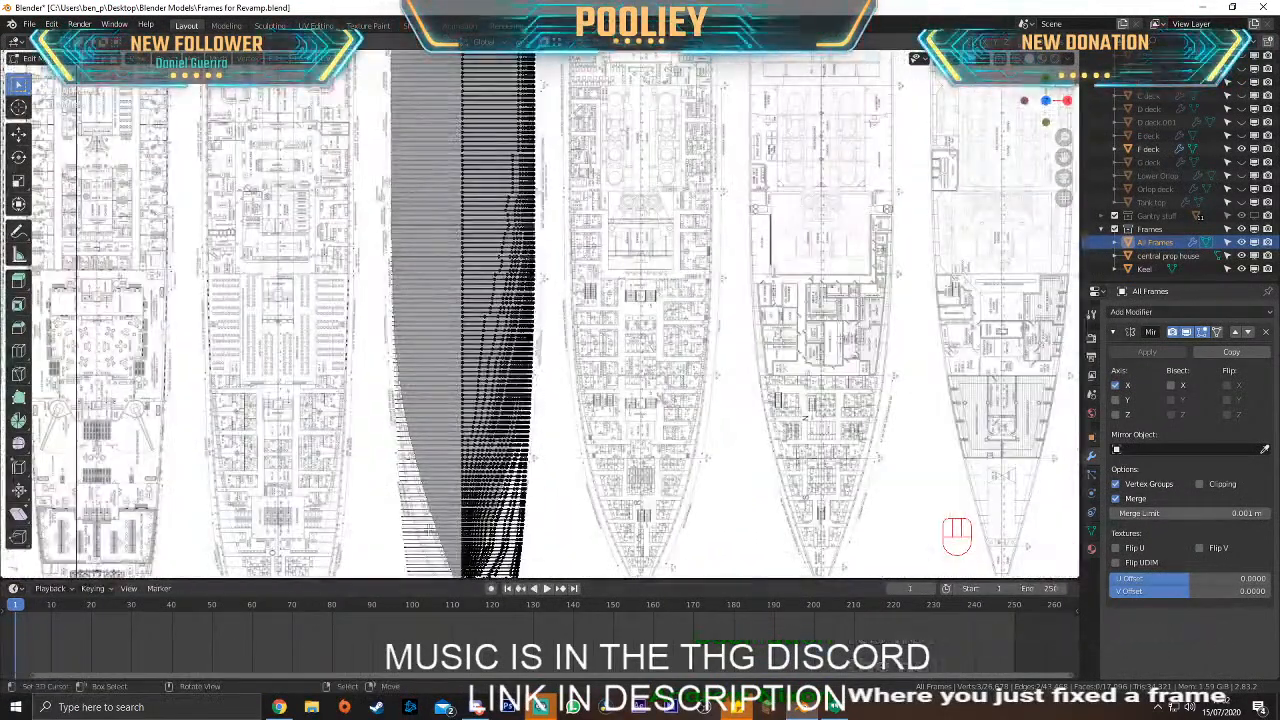
Examine the frame rows along the whole hull in side view and refocus on the selected row
{"action": "key", "text": "KP_3"}
{"action": "key", "text": "KP_Decimal"}
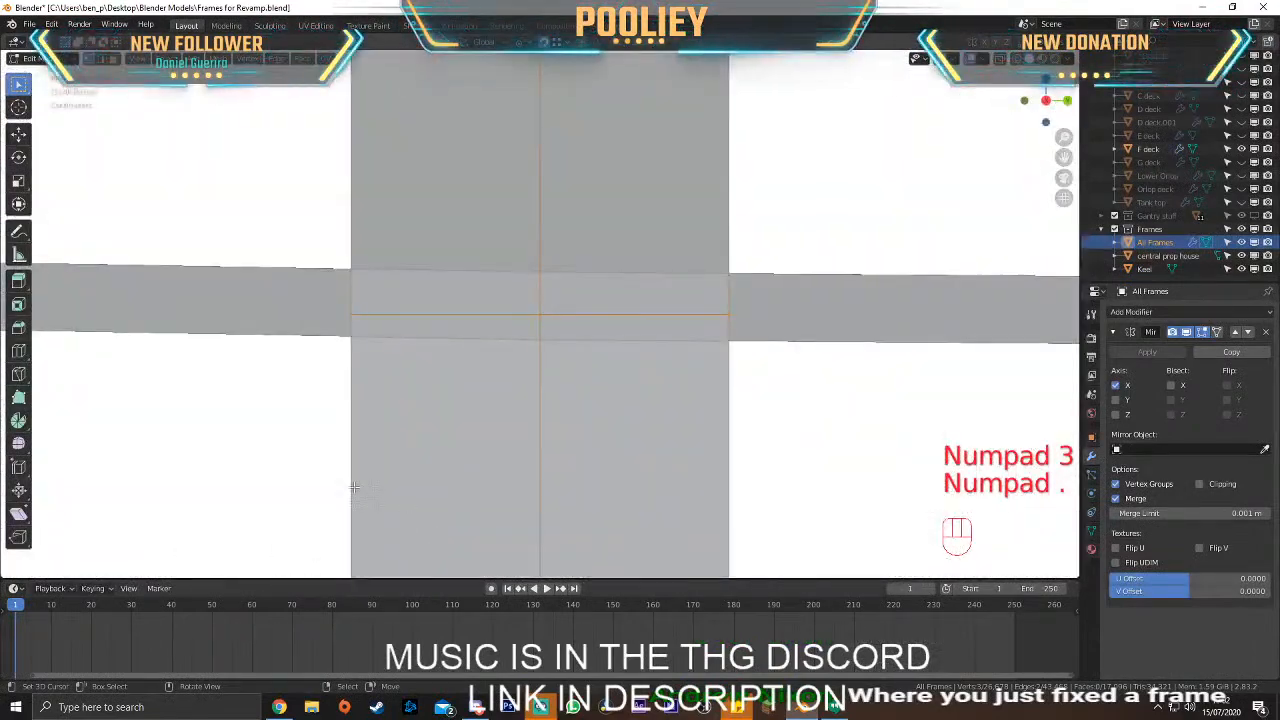
{"action": "scroll", "coordinate": [350, 490], "scroll_direction": "down", "scroll_amount": 6}
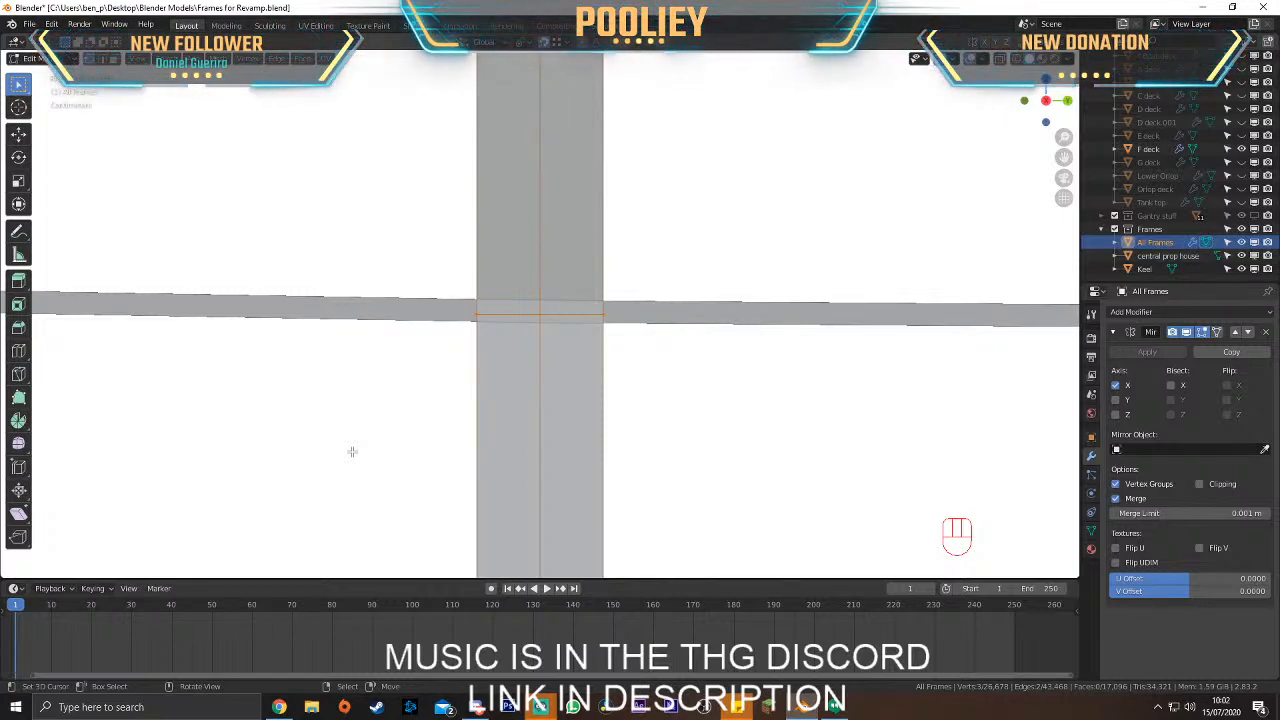
{"action": "scroll", "coordinate": [520, 340], "scroll_direction": "down", "scroll_amount": 15}
{"action": "middle_click_drag", "start_coordinate": [520, 360], "coordinate": [543, 375]}
{"action": "key", "text": "KP_3"}
{"action": "scroll", "coordinate": [540, 320], "scroll_direction": "up", "scroll_amount": 5}
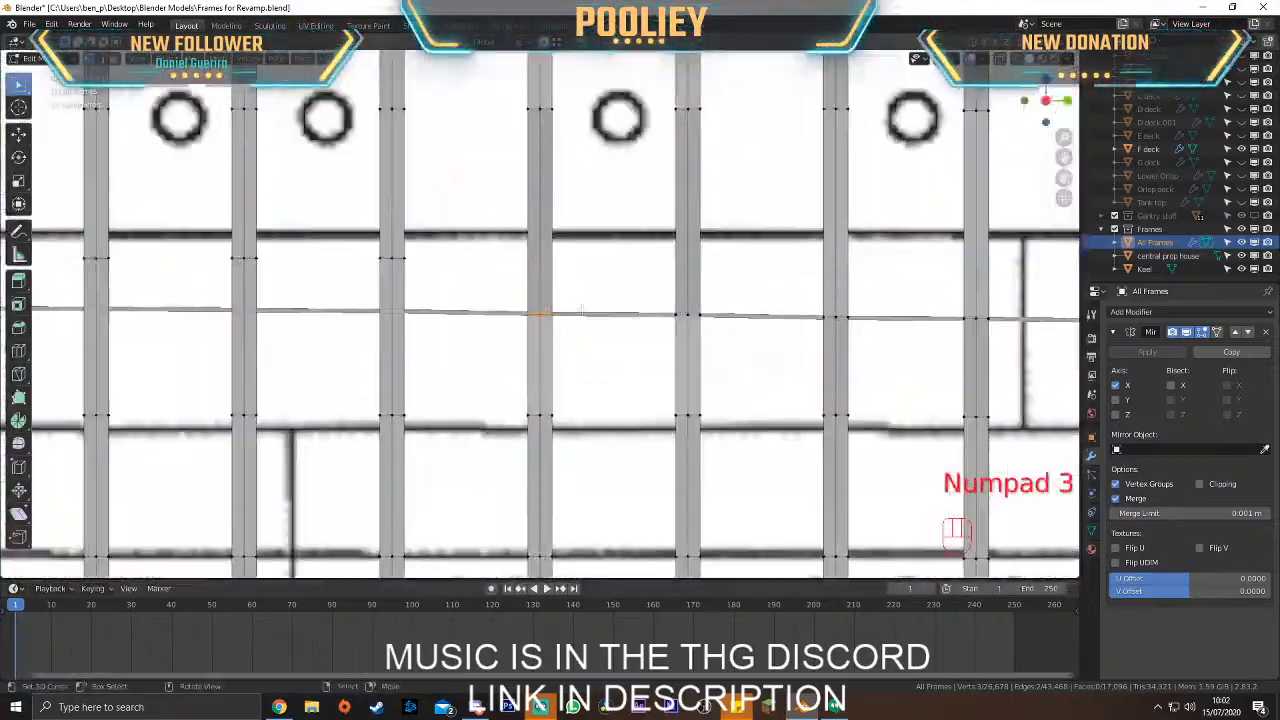
{"action": "scroll", "coordinate": [642, 322], "scroll_direction": "down", "scroll_amount": 6}
{"action": "scroll", "coordinate": [642, 320], "scroll_direction": "down", "scroll_amount": 10}
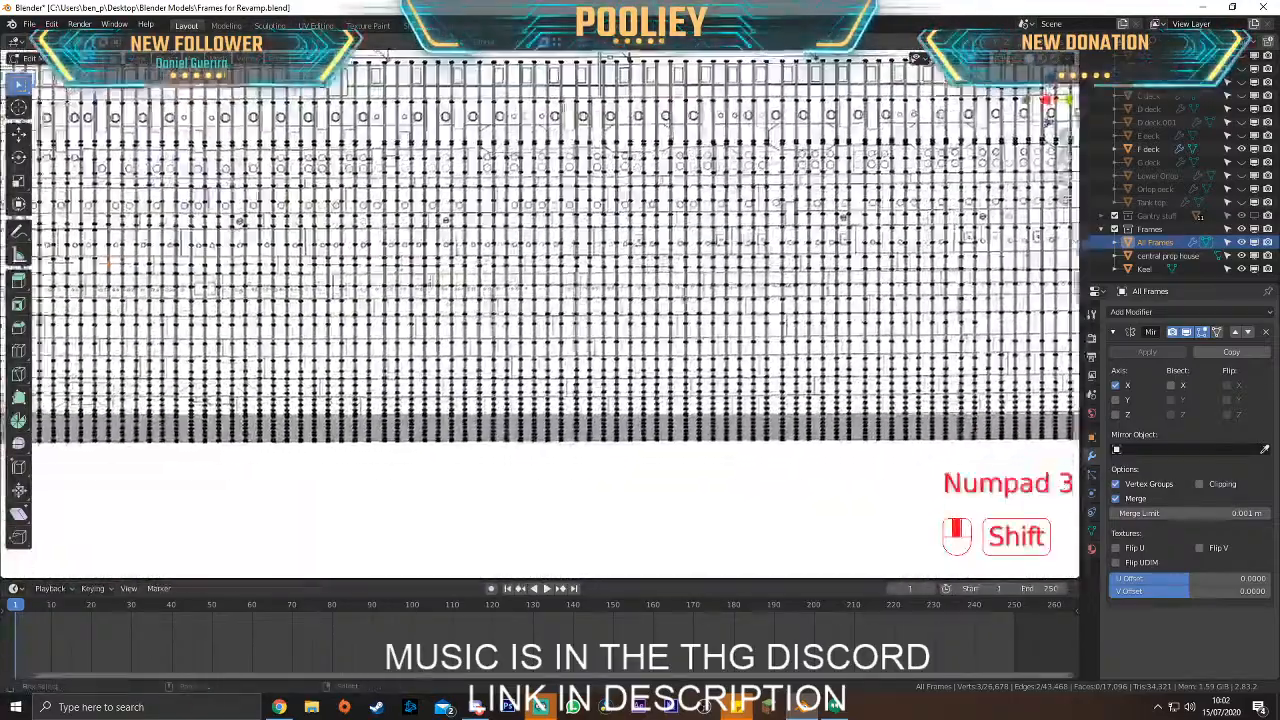
{"action": "scroll", "coordinate": [713, 283], "scroll_direction": "up", "scroll_amount": 3}
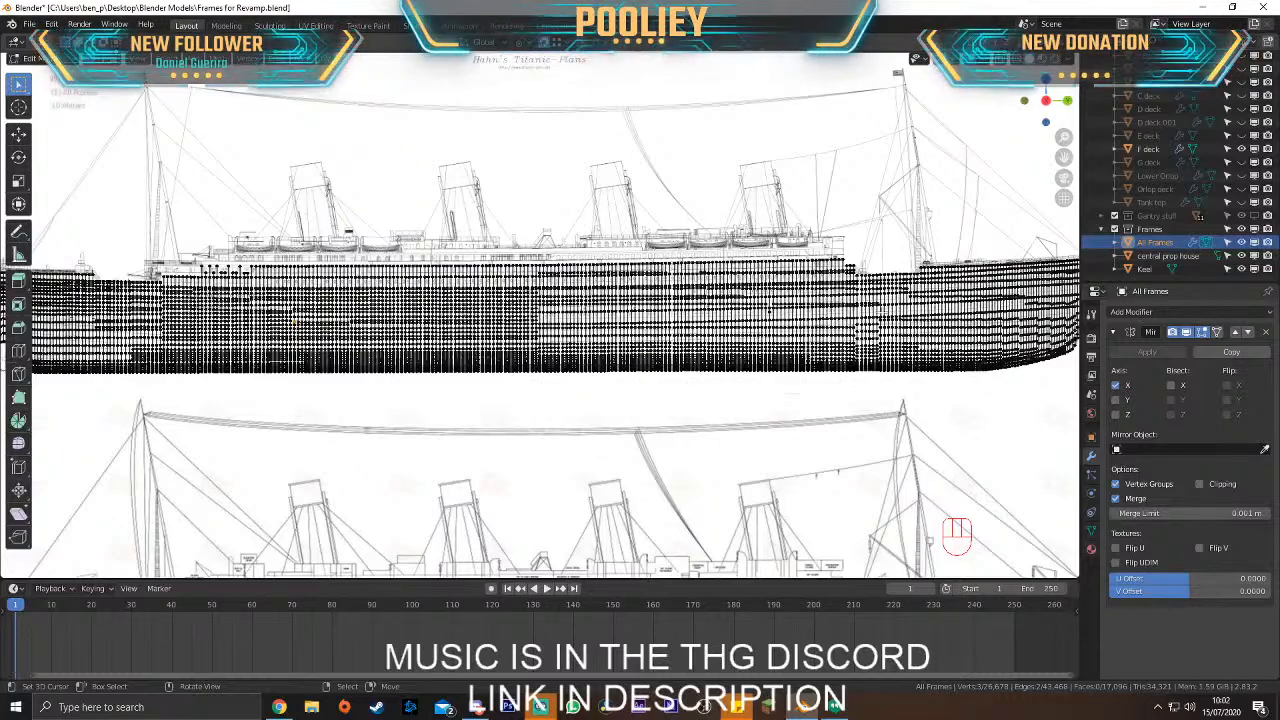
{"action": "middle_click_drag", "start_coordinate": [186, 320], "coordinate": [377, 323], "text": "shift"}
{"action": "key", "text": "KP_Decimal"}
{"action": "scroll", "coordinate": [460, 349], "scroll_direction": "down", "scroll_amount": 15}
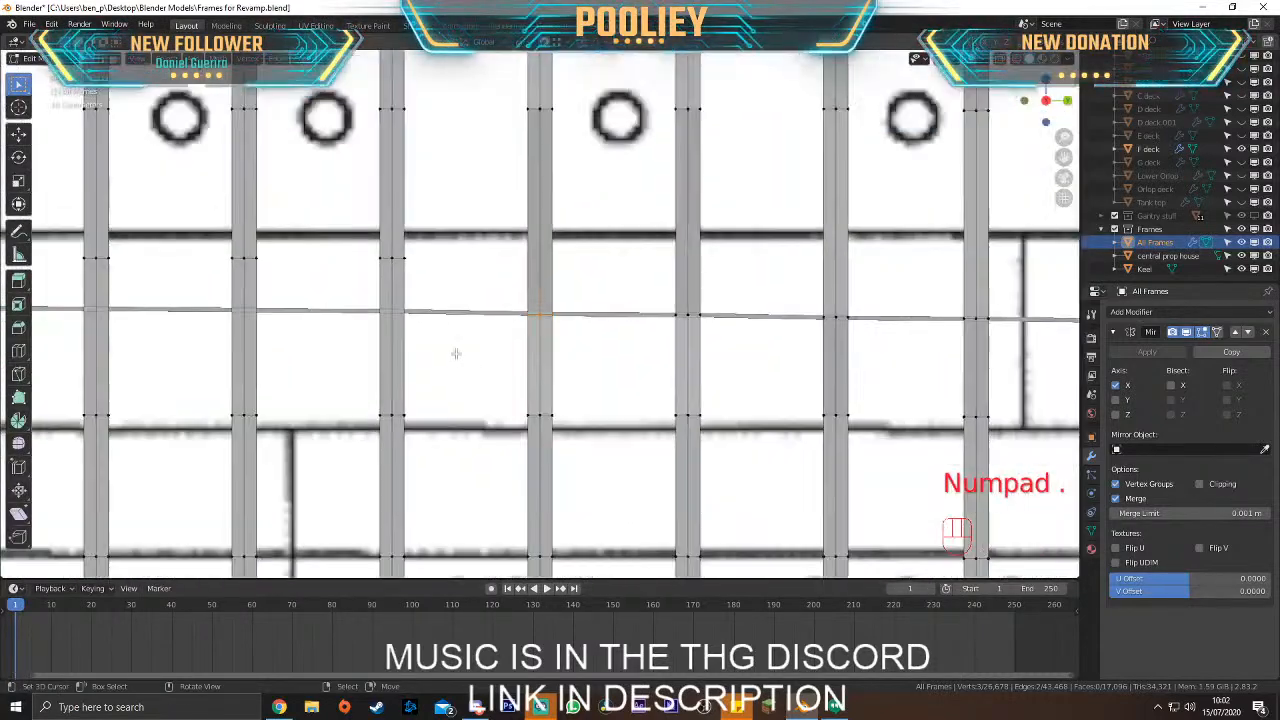
Lower the upper row of the fifth frame aft of the seam to the deck edge and align it along X
{"action": "middle_click_drag", "start_coordinate": [477, 354], "coordinate": [594, 346], "text": "shift"}
{"action": "left_click_drag", "start_coordinate": [484, 230], "coordinate": [548, 274]}
{"action": "scroll", "coordinate": [590, 304], "scroll_direction": "up", "scroll_amount": 4}
{"action": "key", "text": "g"}
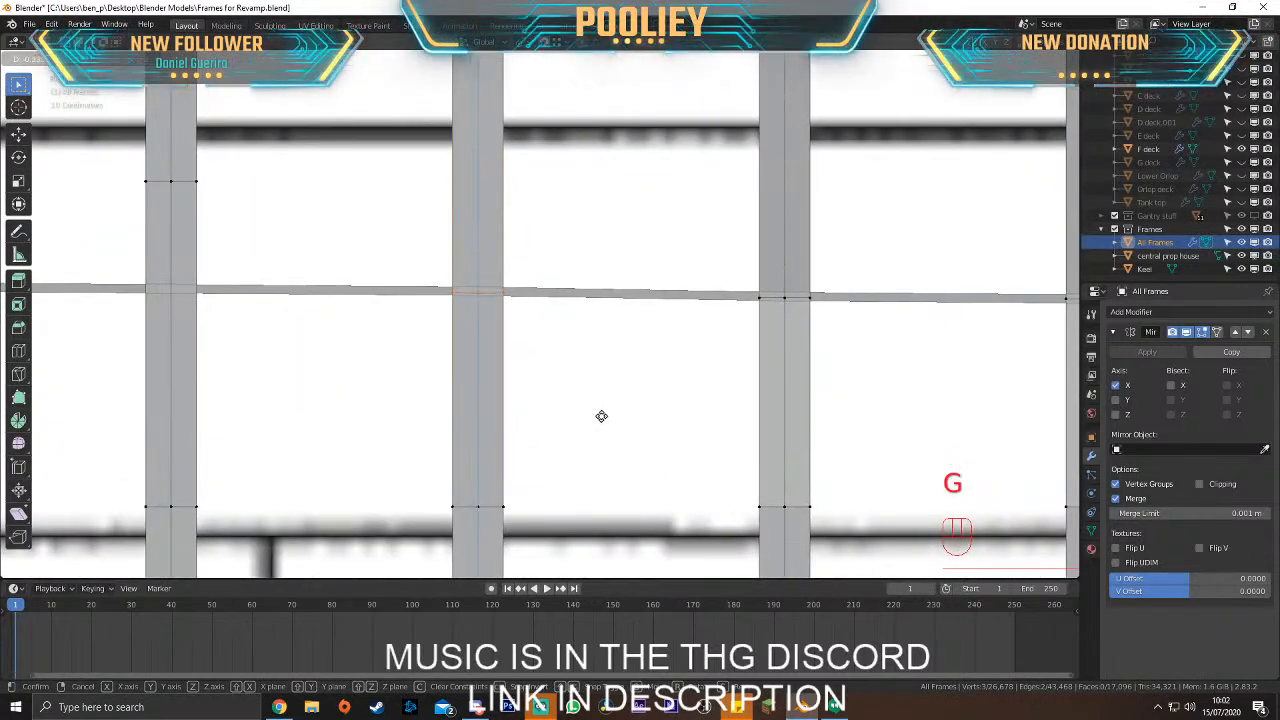
{"action": "left_click", "coordinate": [600, 417]}
{"action": "key", "text": "g"}
{"action": "left_click", "coordinate": [484, 293]}
Lower the upper row of the sixth frame aft of the seam to the deck edge and shift it about -0.183 m along X
{"action": "middle_click_drag", "start_coordinate": [371, 320], "coordinate": [597, 345], "text": "shift"}
{"action": "left_click_drag", "start_coordinate": [316, 164], "coordinate": [469, 263]}
{"action": "key", "text": "g"}
{"action": "key", "text": "z"}
{"action": "left_click", "coordinate": [474, 375]}
{"action": "key", "text": "g"}
{"action": "left_click", "coordinate": [400, 320]}
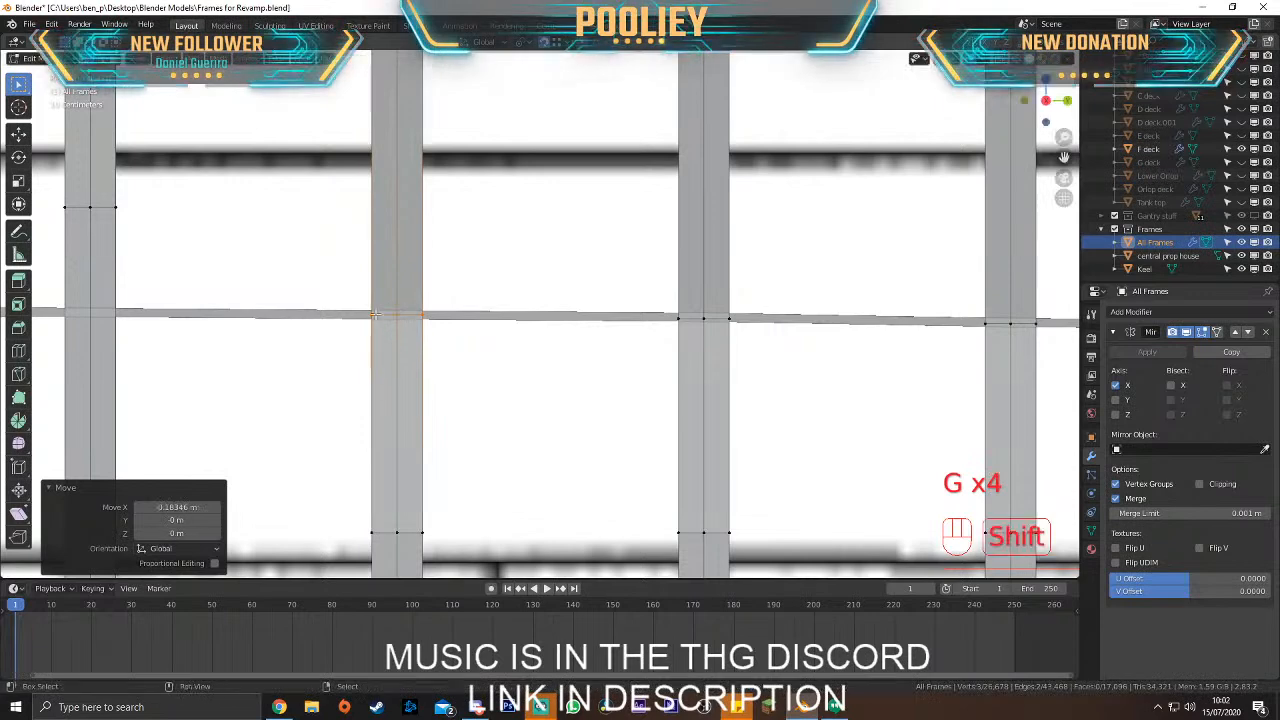
Lower the upper row of the seventh frame aft of the seam to the deck edge and align it along X
{"action": "middle_click_drag", "start_coordinate": [280, 318], "coordinate": [589, 334], "text": "shift"}
{"action": "left_click_drag", "start_coordinate": [340, 180], "coordinate": [480, 280]}
{"action": "key", "text": "g"}
{"action": "key", "text": "z"}
{"action": "left_click", "coordinate": [482, 401]}
{"action": "key", "text": "g"}
{"action": "key", "text": "x"}
{"action": "left_click", "coordinate": [397, 329]}
Lower the row of the frame just aft of the seam above the deck line to the deck edge and align it along X
{"action": "middle_click_drag", "start_coordinate": [279, 338], "coordinate": [604, 347], "text": "shift"}
{"action": "left_click_drag", "start_coordinate": [350, 185], "coordinate": [477, 294]}
{"action": "key", "text": "g"}
{"action": "key", "text": "z"}
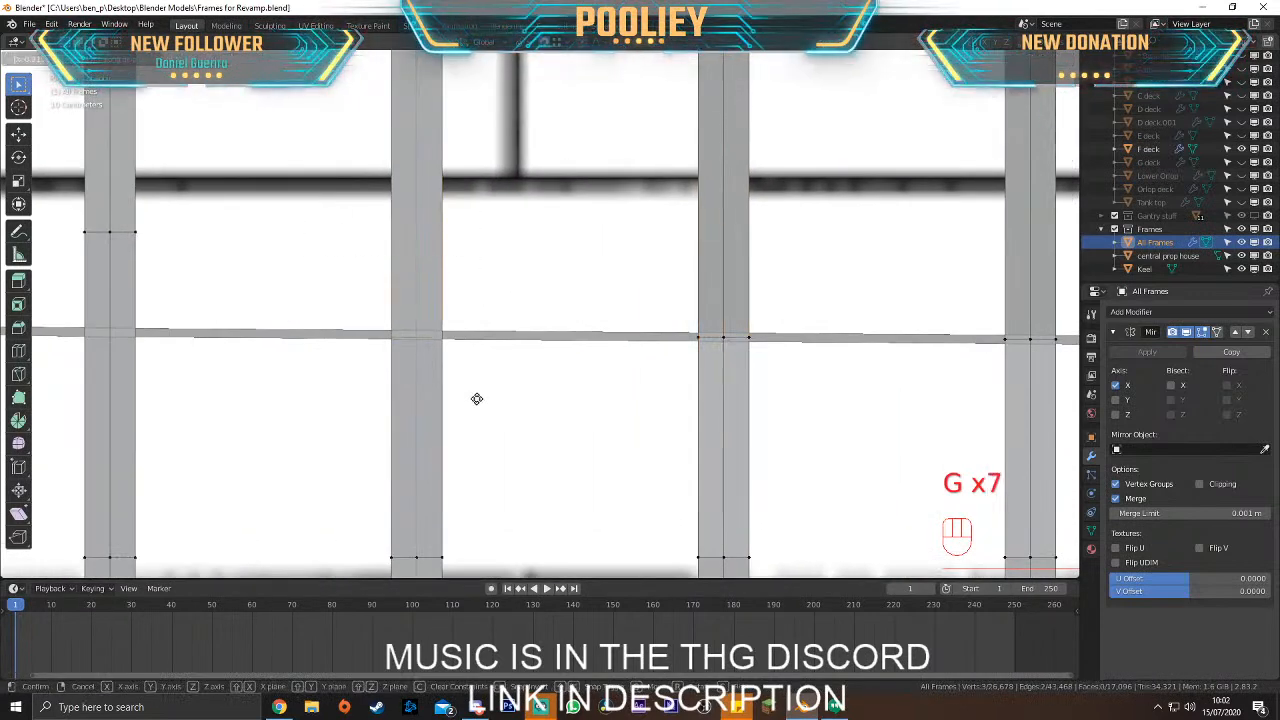
{"action": "left_click", "coordinate": [479, 398]}
{"action": "key", "text": "g"}
{"action": "key", "text": "x"}
{"action": "left_click", "coordinate": [412, 334]}
Lower the row just forward of the next seam crossing the deck line about 0.30 m and shift it about -0.209 m along X
{"action": "middle_click_drag", "start_coordinate": [300, 340], "coordinate": [543, 330], "text": "shift"}
{"action": "left_click_drag", "start_coordinate": [271, 186], "coordinate": [430, 345]}
{"action": "key", "text": "g"}
{"action": "left_click", "coordinate": [430, 364]}
{"action": "key", "text": "g"}
{"action": "key", "text": "x"}
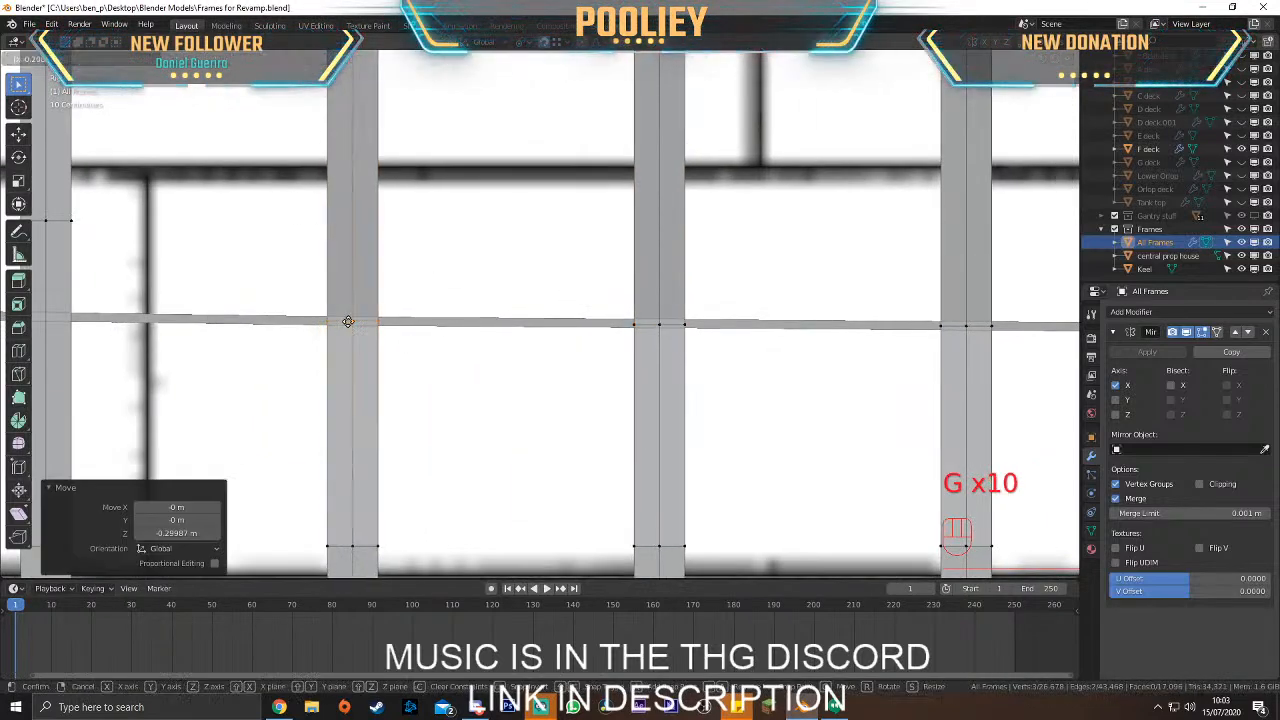
{"action": "left_click", "coordinate": [349, 323]}
{"action": "scroll", "coordinate": [251, 314], "scroll_direction": "down", "scroll_amount": 2}
{"action": "middle_click_drag", "start_coordinate": [275, 320], "coordinate": [450, 338], "text": "shift"}
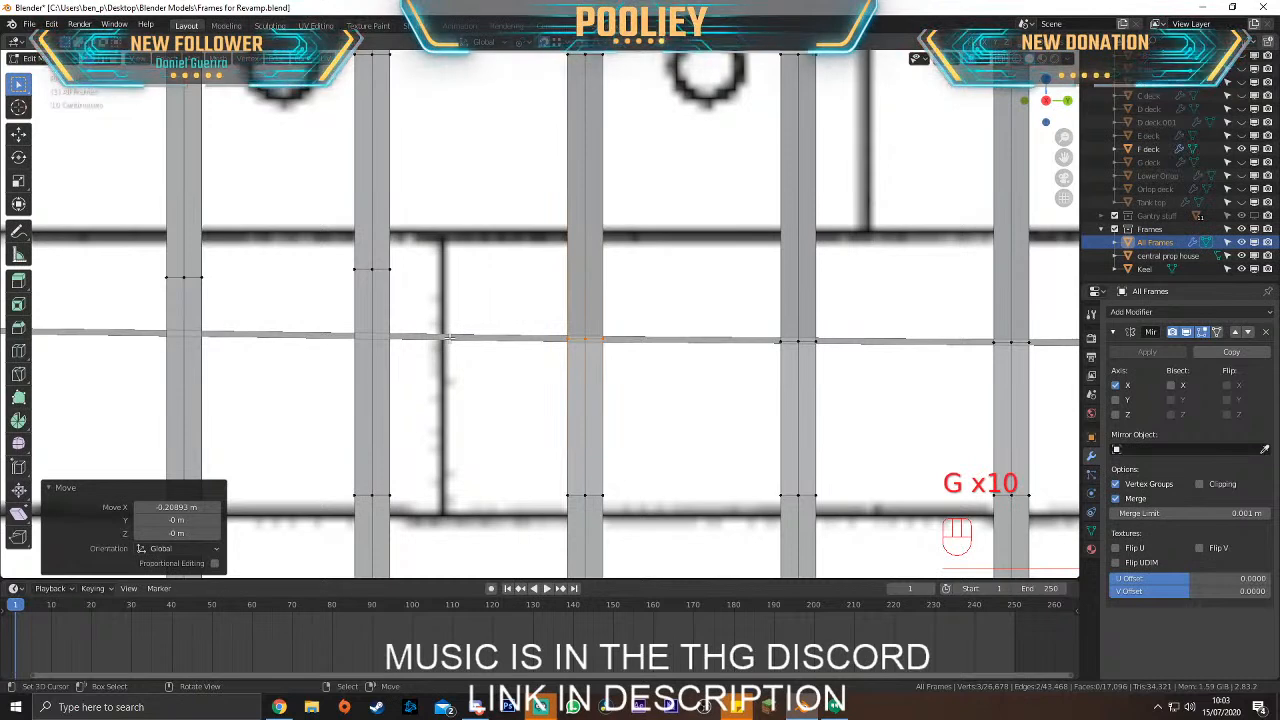
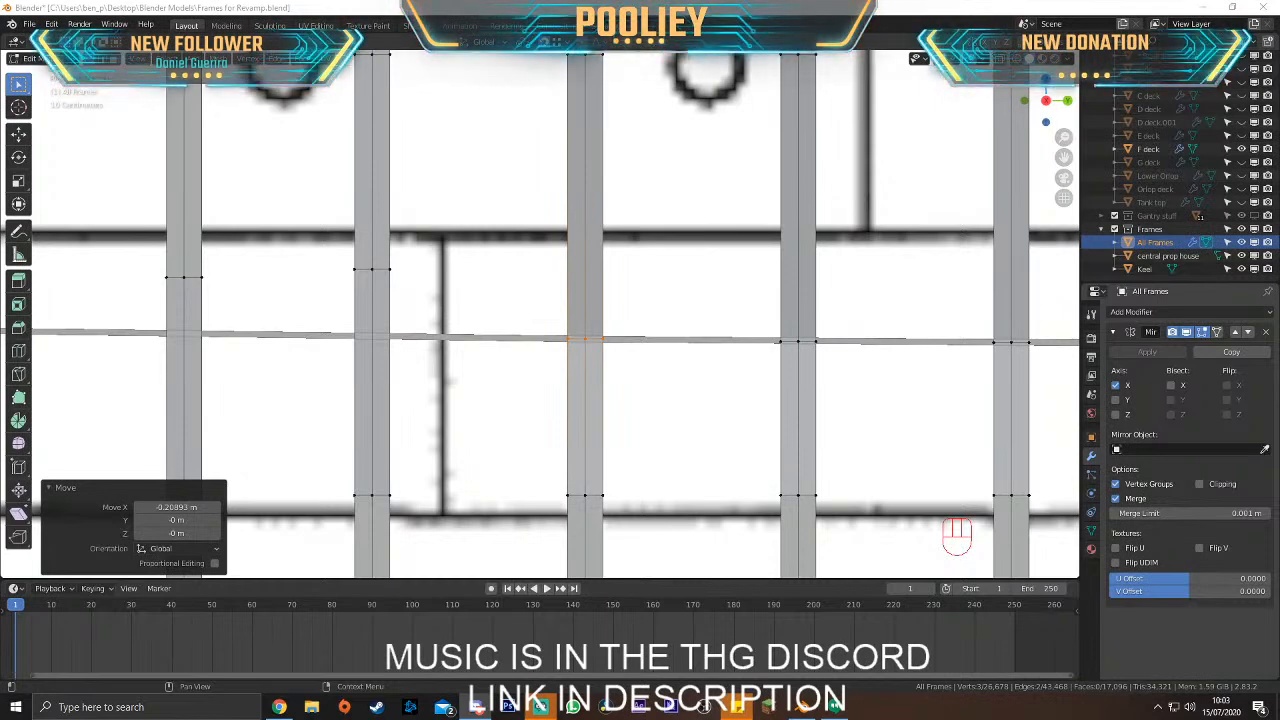
Lower the row just aft of that seam crossing the deck line about 0.288 m and align it with the deck edge along X
{"action": "left_click_drag", "start_coordinate": [290, 237], "coordinate": [430, 318]}
{"action": "middle_click_drag", "start_coordinate": [430, 318], "coordinate": [563, 355], "text": "shift"}
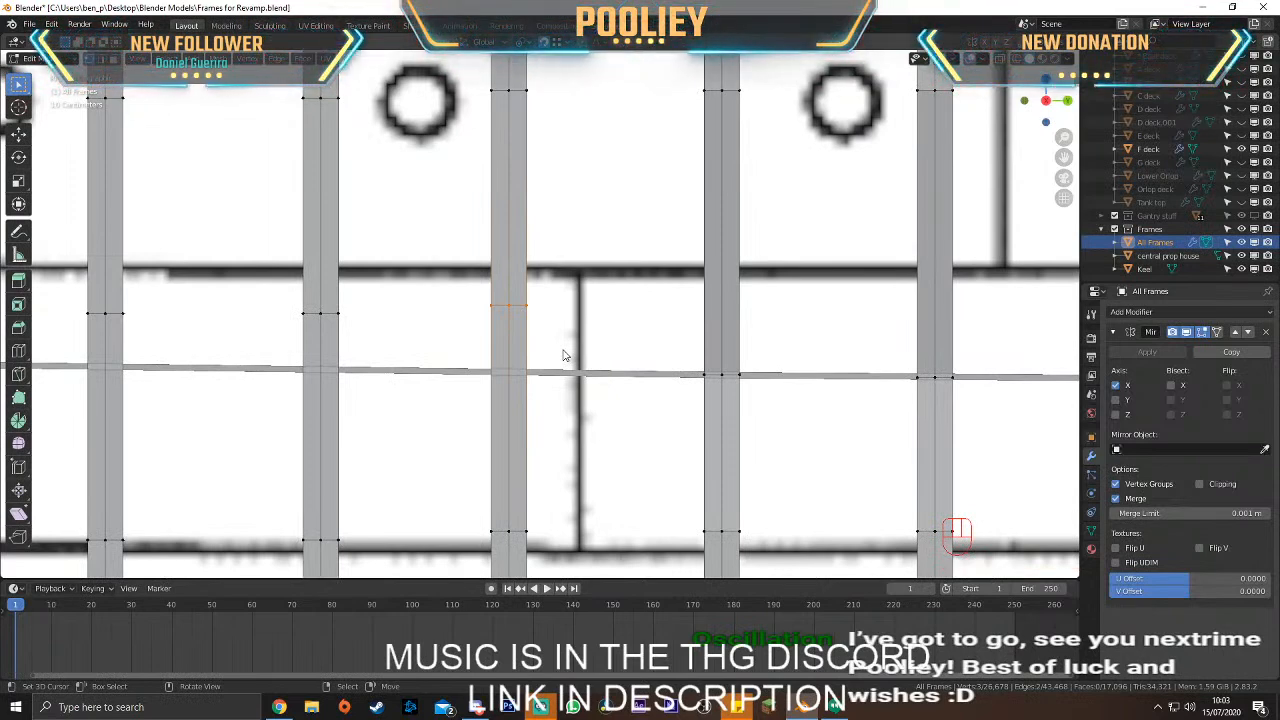
{"action": "key", "text": "g"}
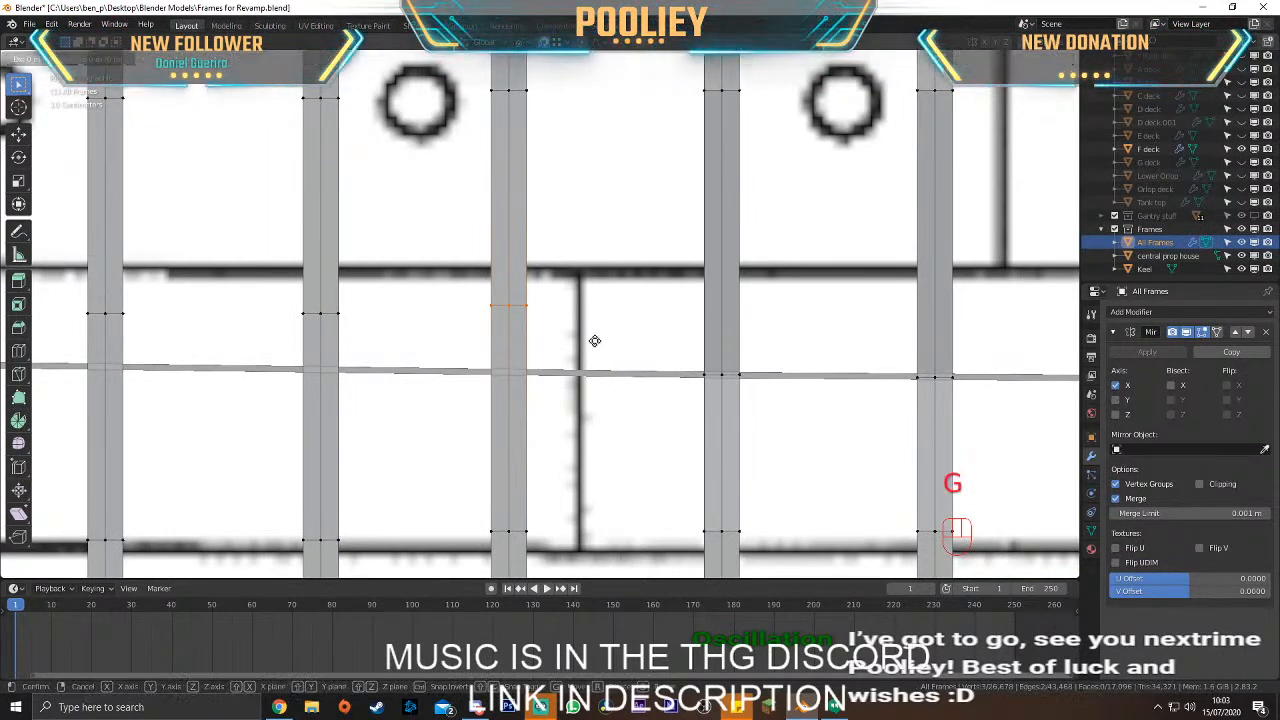
{"action": "left_click", "coordinate": [591, 406]}
{"action": "key", "text": "g"}
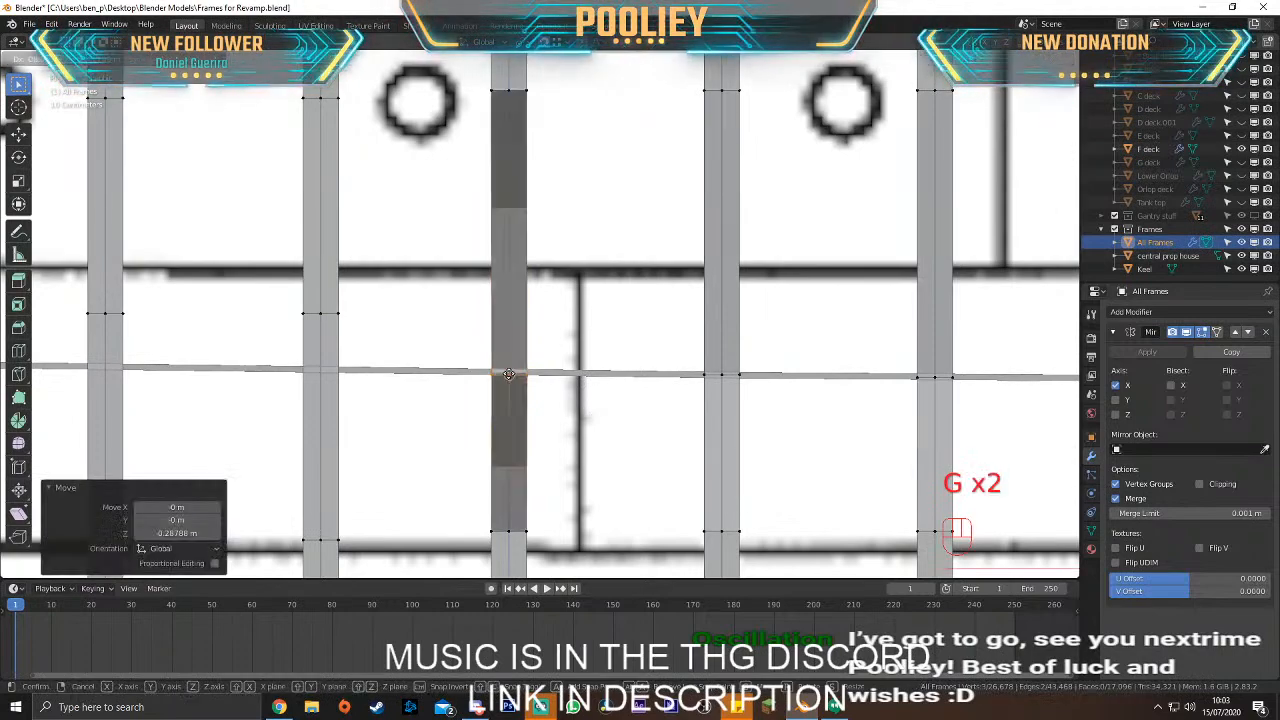
{"action": "left_click", "coordinate": [509, 372]}
Lower the row of the second frame aft of this seam to the deck edge and shift it about -0.194 m along X
{"action": "left_click_drag", "start_coordinate": [255, 255], "coordinate": [403, 369]}
{"action": "key", "text": "g"}
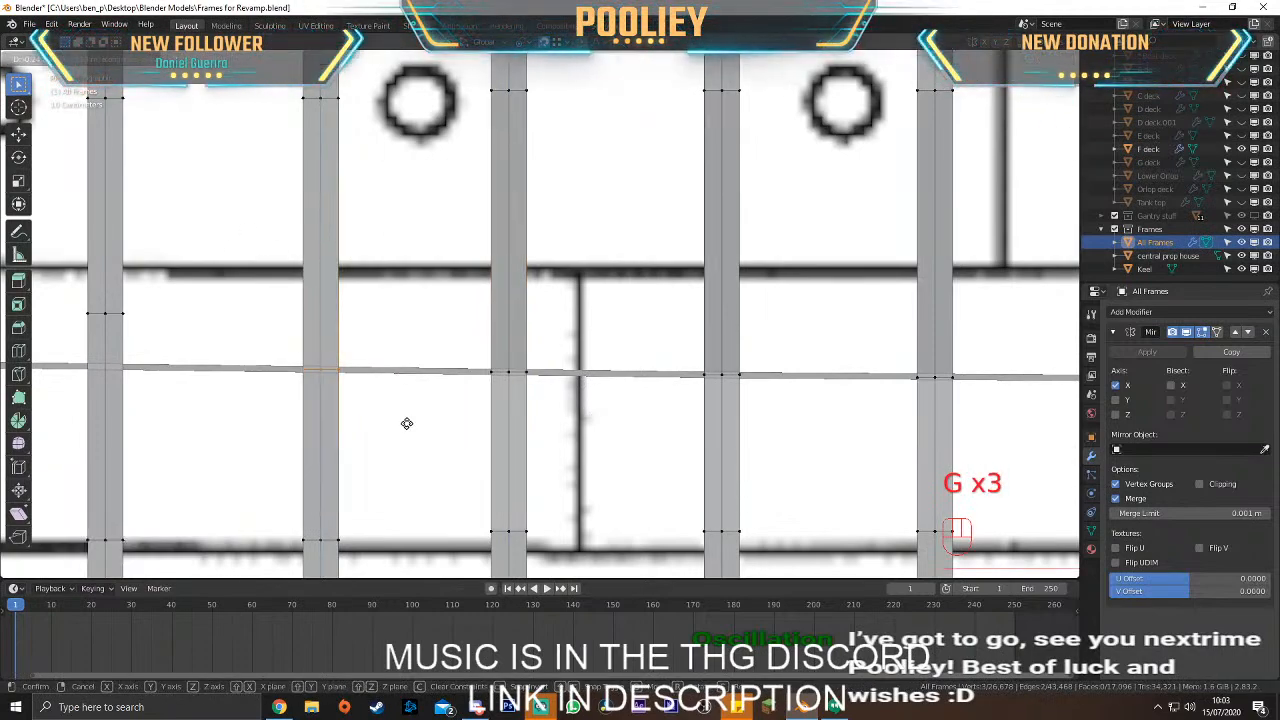
{"action": "left_click", "coordinate": [406, 423]}
{"action": "key", "text": "g"}
{"action": "left_click", "coordinate": [313, 378]}
{"action": "middle_click_drag", "start_coordinate": [246, 374], "coordinate": [496, 370], "text": "shift"}
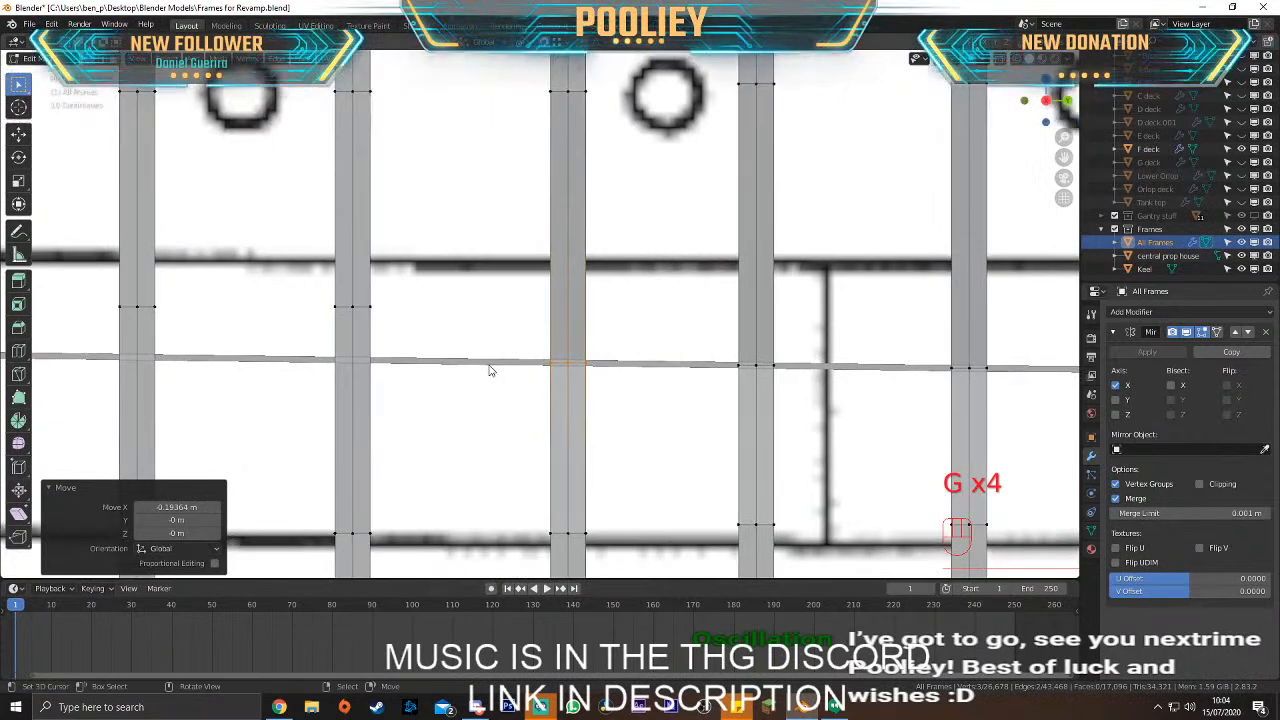
Lower the row of the third frame aft of this seam about 0.230 m and align it with the deck edge along X
{"action": "left_click_drag", "start_coordinate": [305, 263], "coordinate": [440, 343]}
{"action": "key", "text": "g"}
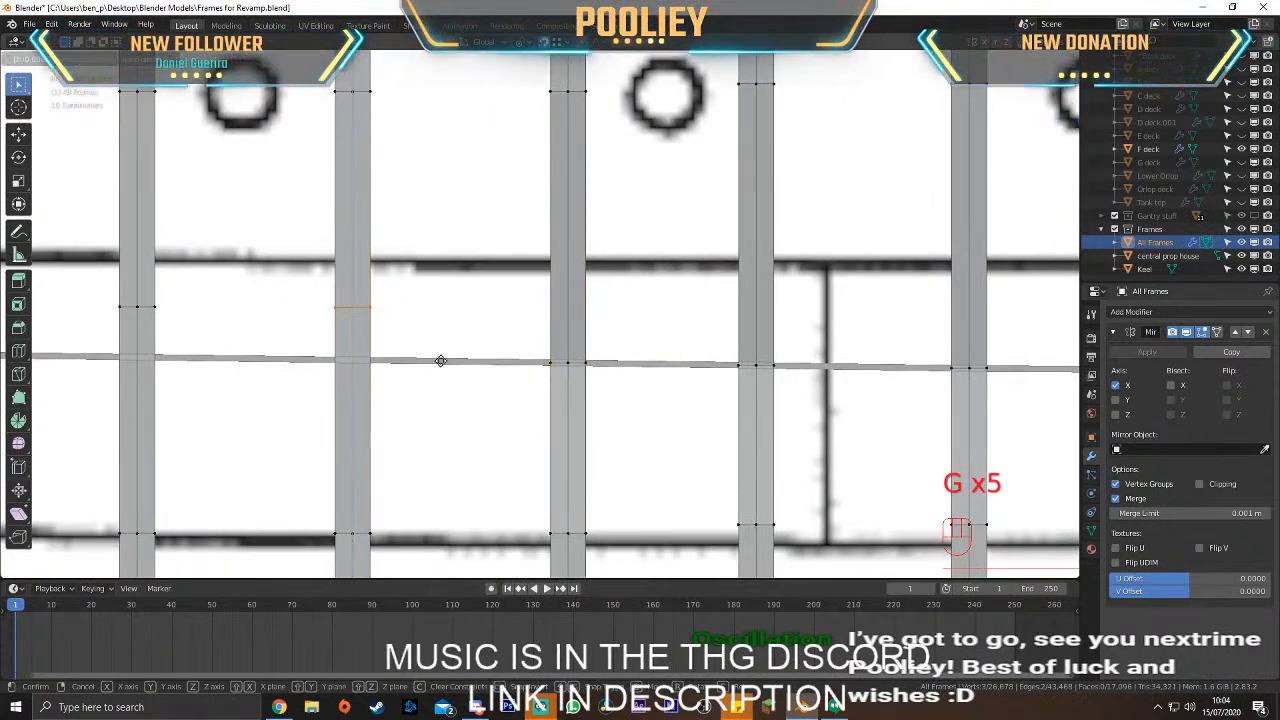
{"action": "left_click", "coordinate": [452, 398]}
{"action": "key", "text": "g"}
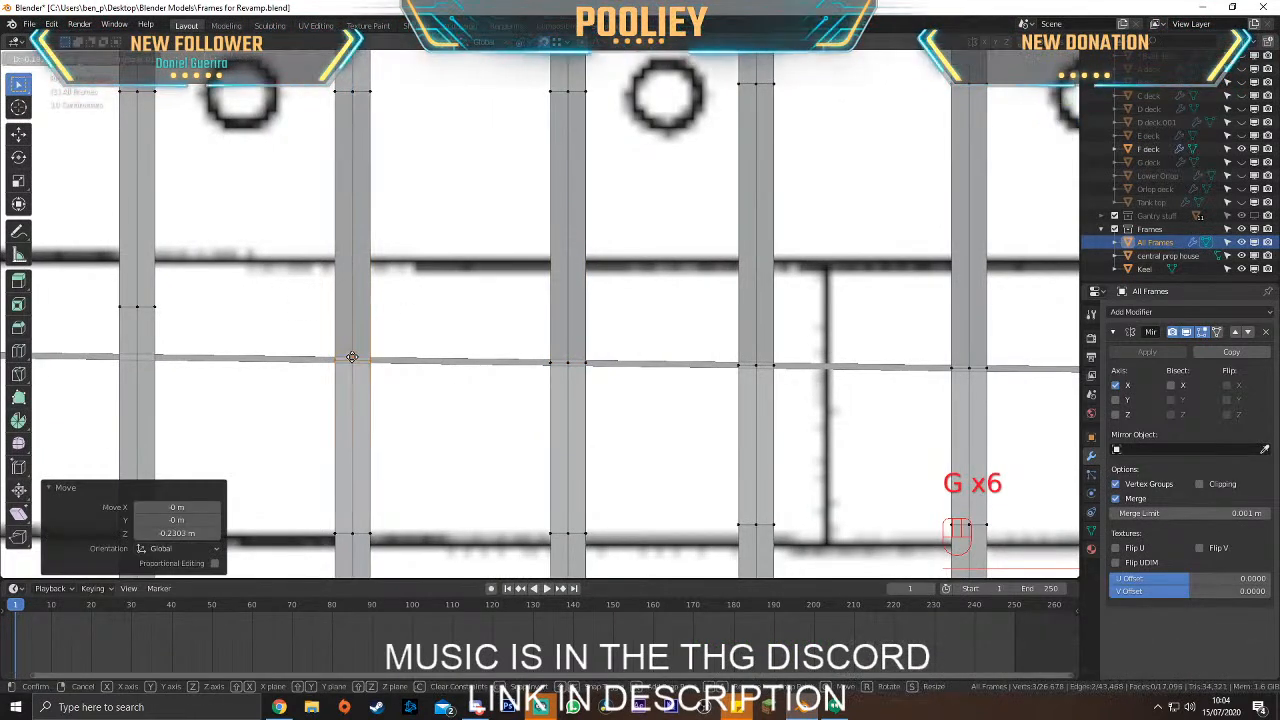
{"action": "left_click", "coordinate": [355, 364]}
Shift the third frame's row about 27.788 m along X onto the deck edge, inspect it close up, and return to the side view
{"action": "middle_click_drag", "start_coordinate": [285, 367], "coordinate": [583, 380], "text": "shift"}
{"action": "key", "text": "g"}
{"action": "left_click", "coordinate": [650, 372]}
{"action": "key", "text": "KP_Decimal"}
{"action": "key", "text": "KP_3"}
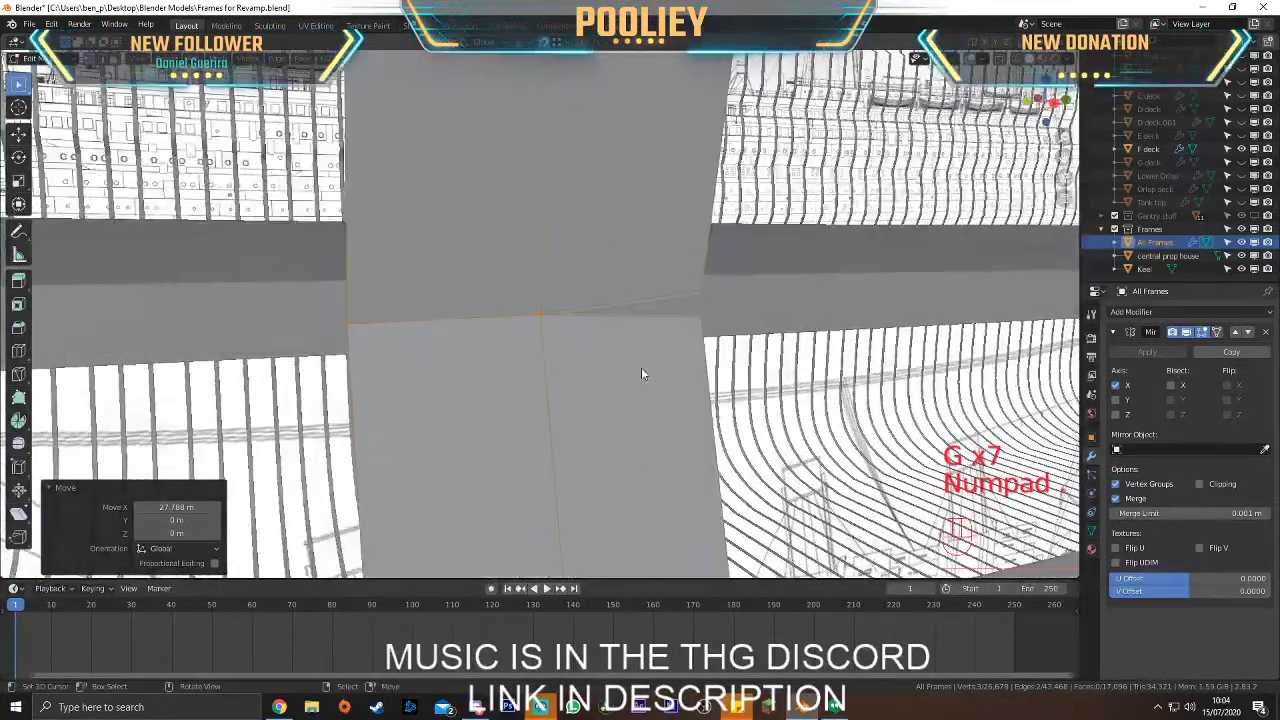
{"action": "key", "text": "KP_Decimal"}
{"action": "scroll", "coordinate": [641, 373], "scroll_direction": "down", "scroll_amount": 10}
{"action": "middle_click_drag", "start_coordinate": [415, 379], "coordinate": [680, 409], "text": "shift"}
Lower the row of the next frame aft to the deck edge and align it with the deck along X
{"action": "left_click_drag", "start_coordinate": [326, 183], "coordinate": [501, 307]}
{"action": "key", "text": "g"}
{"action": "left_click", "coordinate": [511, 389]}
{"action": "key", "text": "g"}
{"action": "left_click", "coordinate": [437, 346]}
Lower the row just aft of the seam above the deck line about 0.207 m and shift it about -0.176 m along X
{"action": "scroll", "coordinate": [380, 346], "scroll_direction": "down", "scroll_amount": 3}
{"action": "middle_click_drag", "start_coordinate": [317, 346], "coordinate": [569, 350], "text": "shift"}
{"action": "left_click_drag", "start_coordinate": [455, 247], "coordinate": [596, 321]}
{"action": "key", "text": "g"}
{"action": "left_click", "coordinate": [595, 363]}
{"action": "key", "text": "g"}
{"action": "key", "text": "x"}
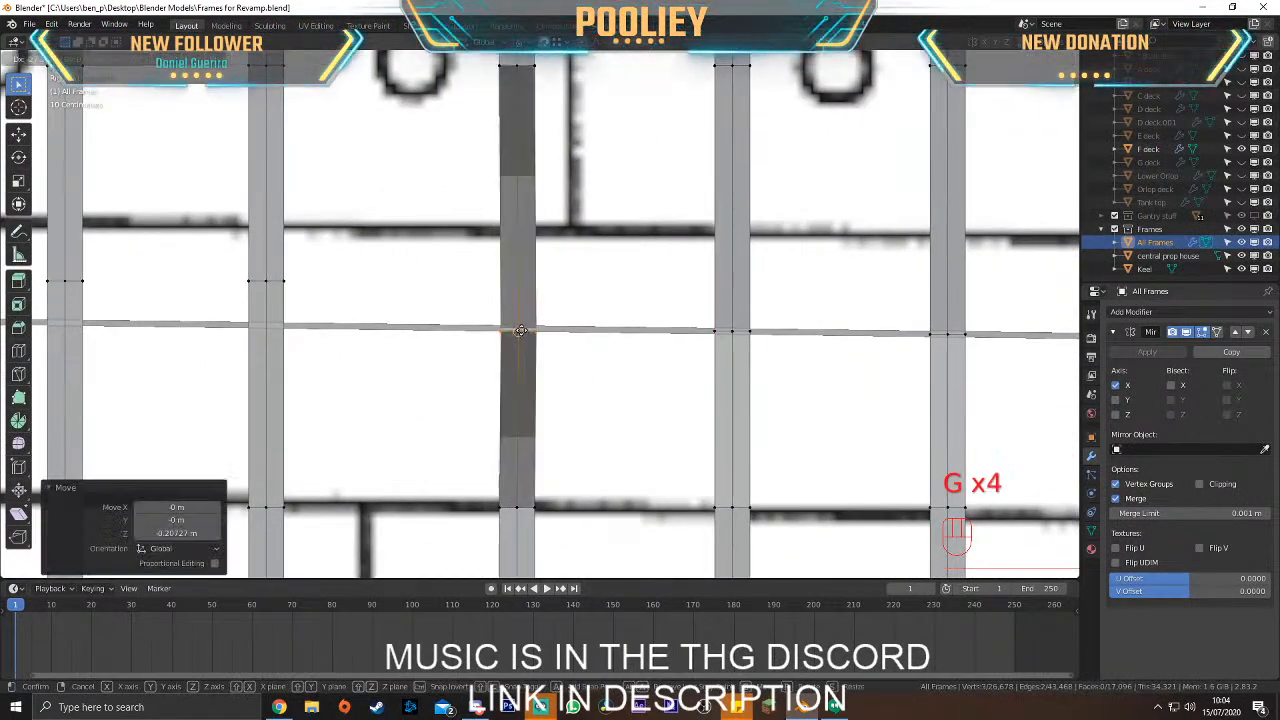
{"action": "left_click", "coordinate": [523, 334]}
Lower the row of the second frame aft of that upper seam to the deck edge and align it along X
{"action": "middle_click_drag", "start_coordinate": [404, 345], "coordinate": [654, 354], "text": "shift"}
{"action": "scroll", "coordinate": [653, 352], "scroll_direction": "down", "scroll_amount": 1}
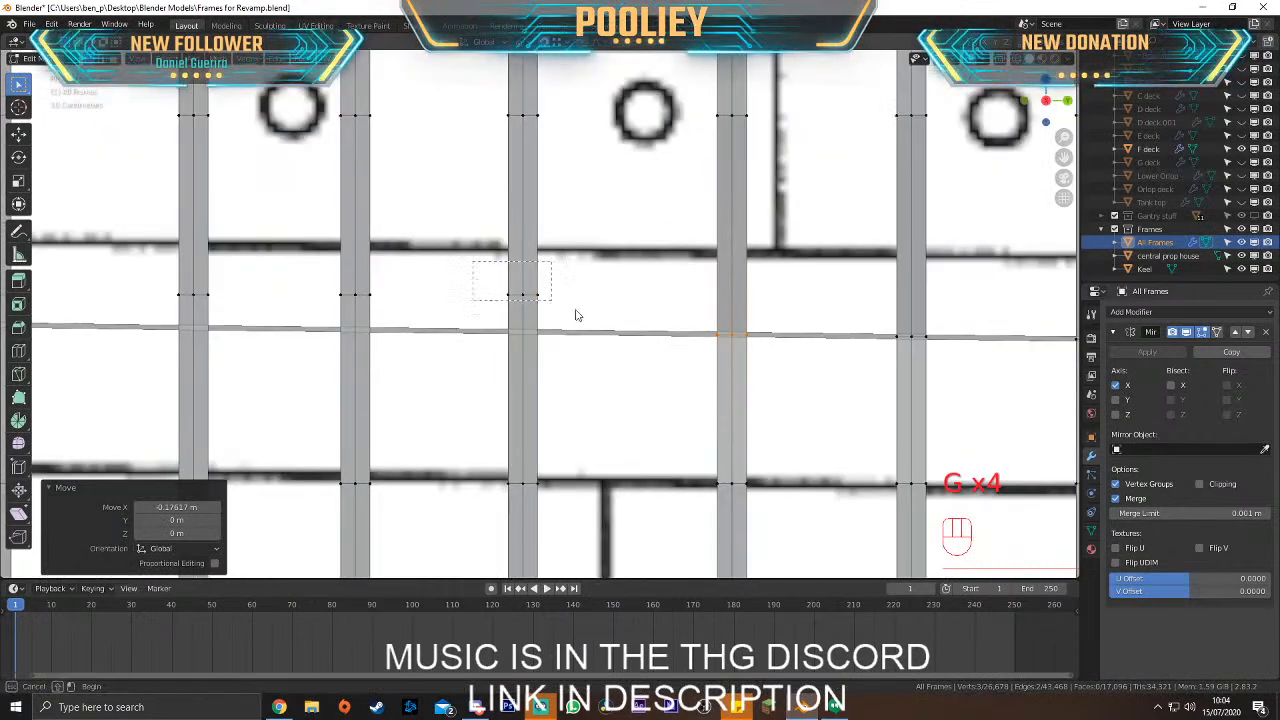
{"action": "left_click_drag", "start_coordinate": [473, 262], "coordinate": [537, 300]}
{"action": "key", "text": "g"}
{"action": "left_click", "coordinate": [607, 354]}
{"action": "key", "text": "g"}
{"action": "left_click", "coordinate": [528, 331]}
Lower the row of the third frame aft of the upper seam to the deck edge and shift it about -0.122 m along X
{"action": "left_click_drag", "start_coordinate": [323, 273], "coordinate": [405, 313]}
{"action": "key", "text": "g"}
{"action": "left_click", "coordinate": [420, 349]}
{"action": "key", "text": "g"}
{"action": "left_click", "coordinate": [362, 333]}
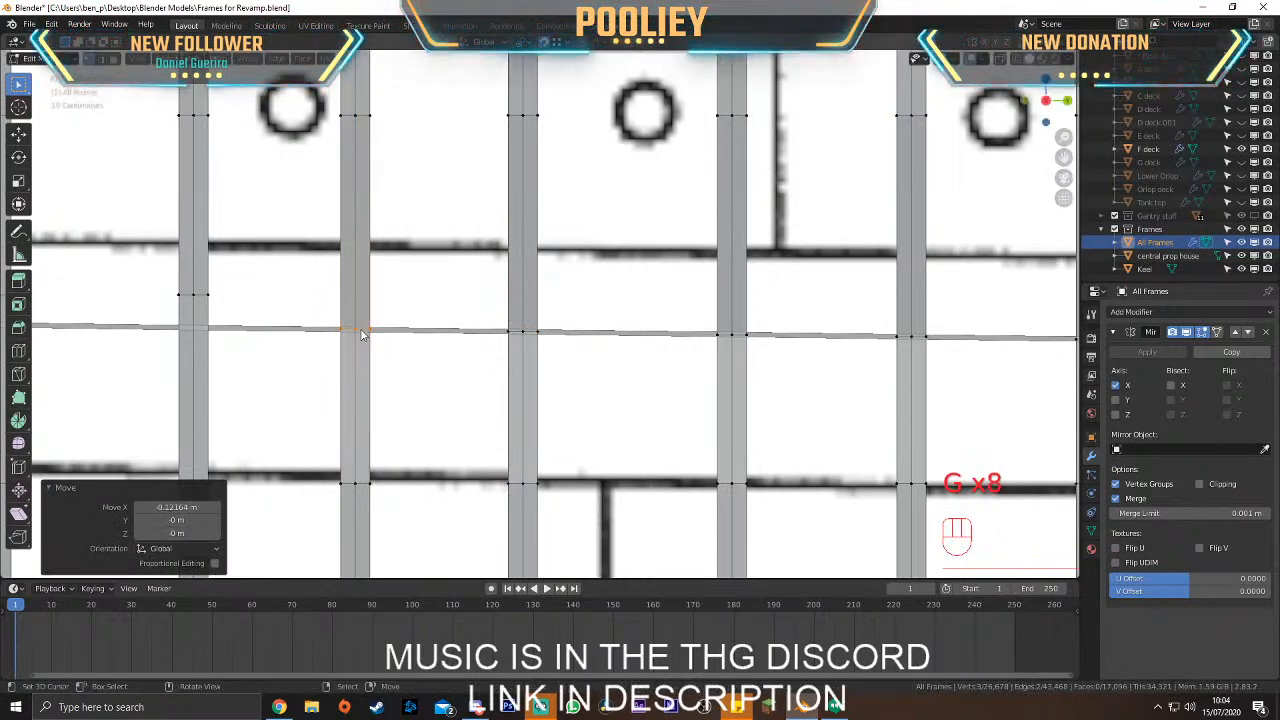
Lower the row two frames forward of the next seam crossing the deck line about 0.169 m and shift it about -0.162 m along X
{"action": "middle_click_drag", "start_coordinate": [267, 335], "coordinate": [501, 367], "text": "shift"}
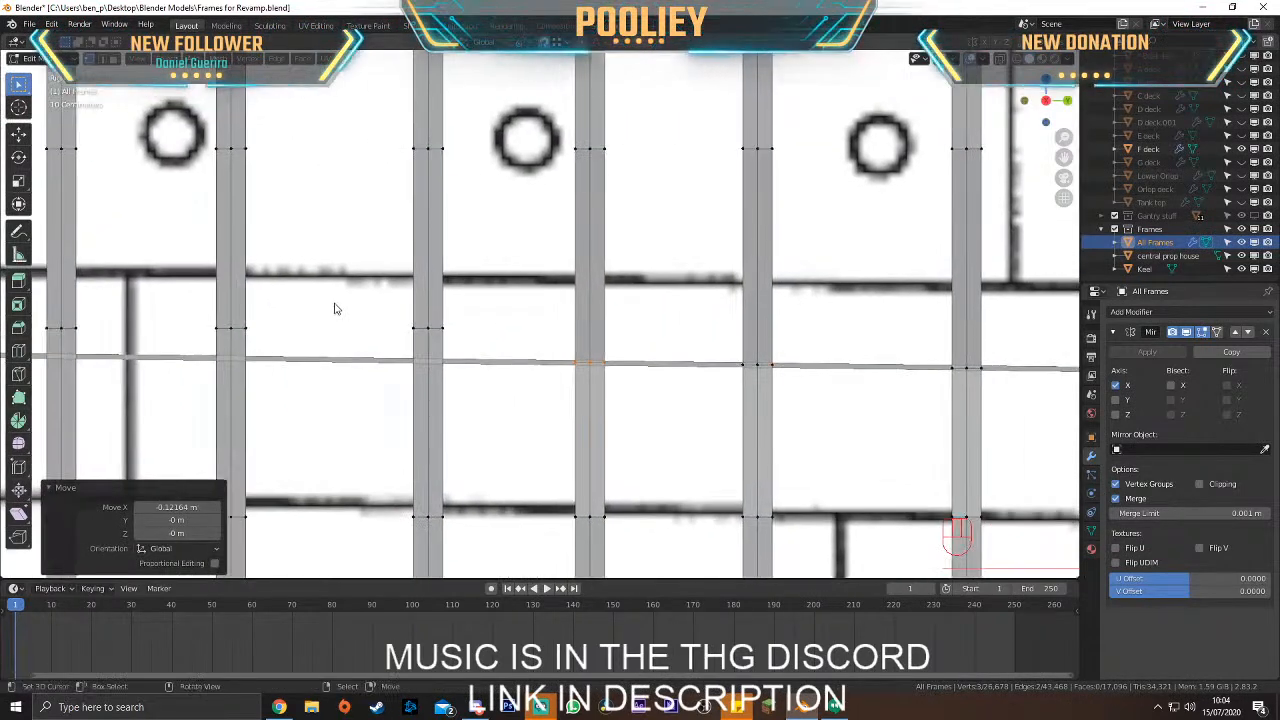
{"action": "left_click_drag", "start_coordinate": [356, 305], "coordinate": [492, 362]}
{"action": "key", "text": "g"}
{"action": "middle_click", "coordinate": [520, 390]}
{"action": "left_click", "coordinate": [533, 403]}
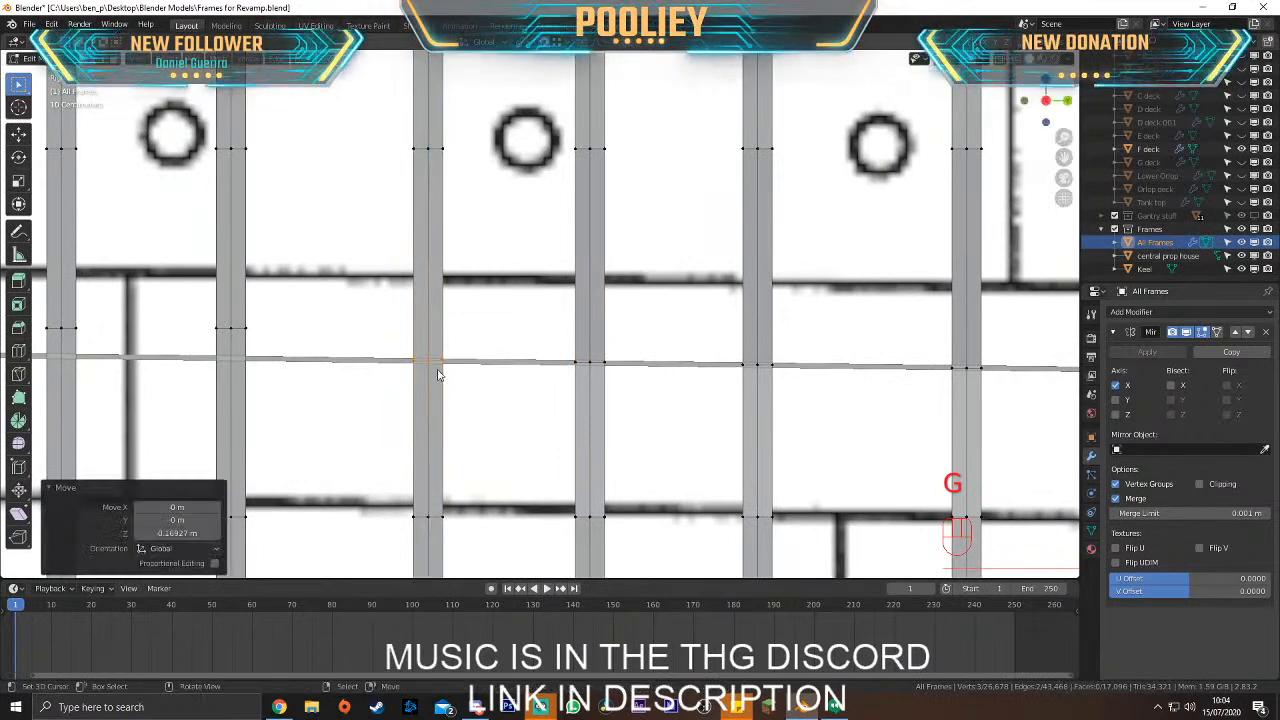
{"action": "key", "text": "g"}
{"action": "right_click", "coordinate": [431, 360]}
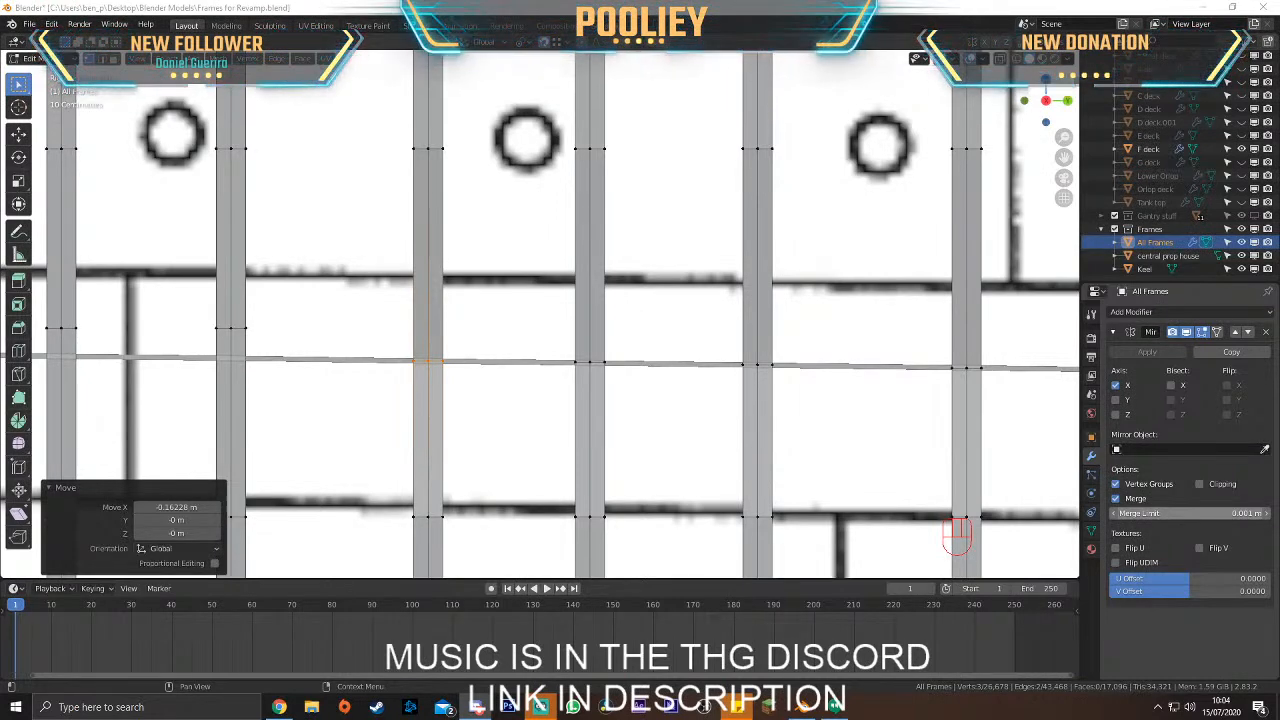
Lower the row just forward of the seam crossing the deck line about 0.155 m and align it with the deck edge along X
{"action": "left_click_drag", "start_coordinate": [154, 308], "coordinate": [320, 355]}
{"action": "middle_click_drag", "start_coordinate": [320, 355], "coordinate": [642, 376], "text": "shift"}
{"action": "key", "text": "g"}
{"action": "left_click", "coordinate": [661, 405]}
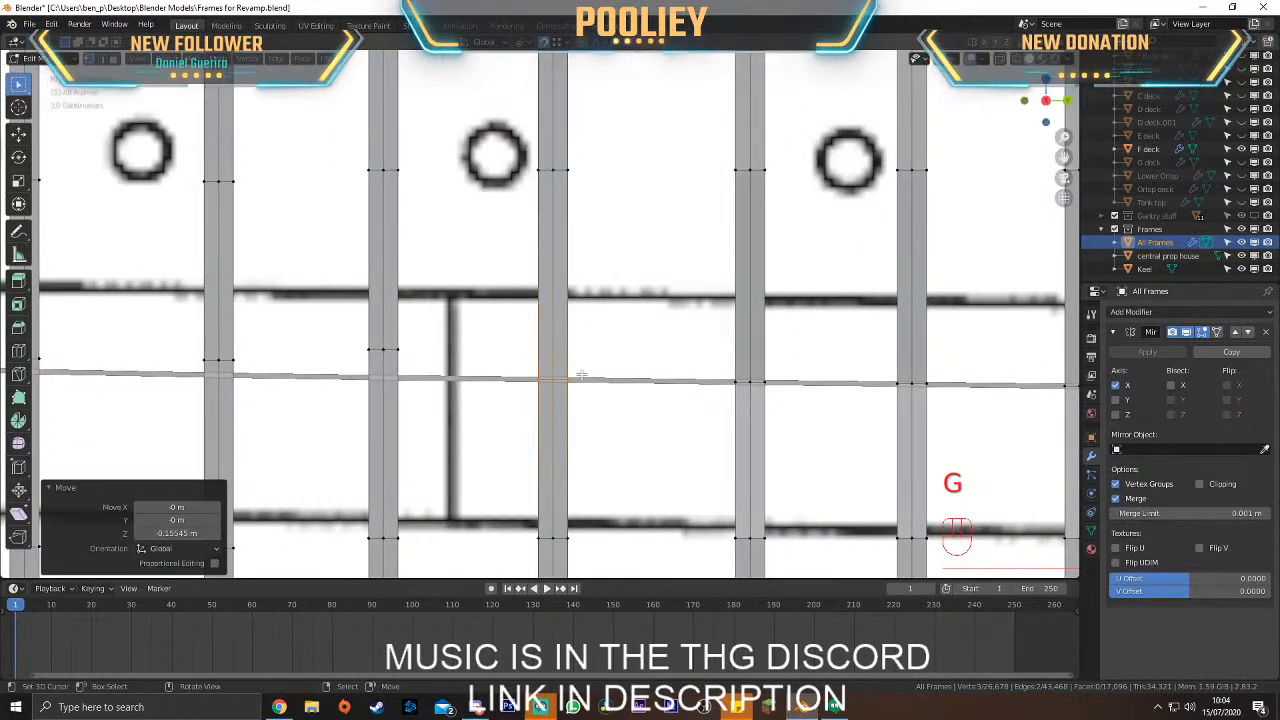
{"action": "key", "text": "g"}
{"action": "left_click", "coordinate": [557, 378]}
Lower the row just aft of the seam crossing the deck line to the deck edge and shift it about 0.091 m along X
{"action": "left_click_drag", "start_coordinate": [302, 322], "coordinate": [397, 364]}
{"action": "key", "text": "g"}
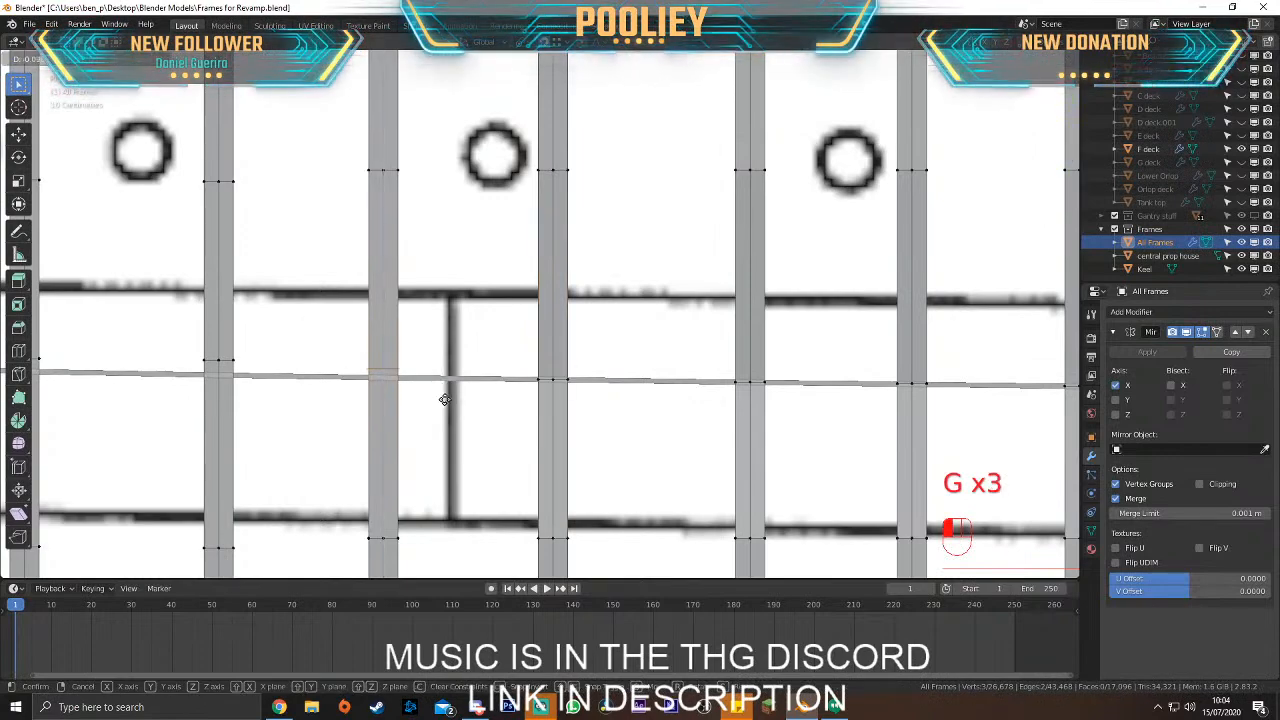
{"action": "left_click", "coordinate": [453, 407]}
{"action": "key", "text": "g"}
{"action": "left_click", "coordinate": [450, 405]}
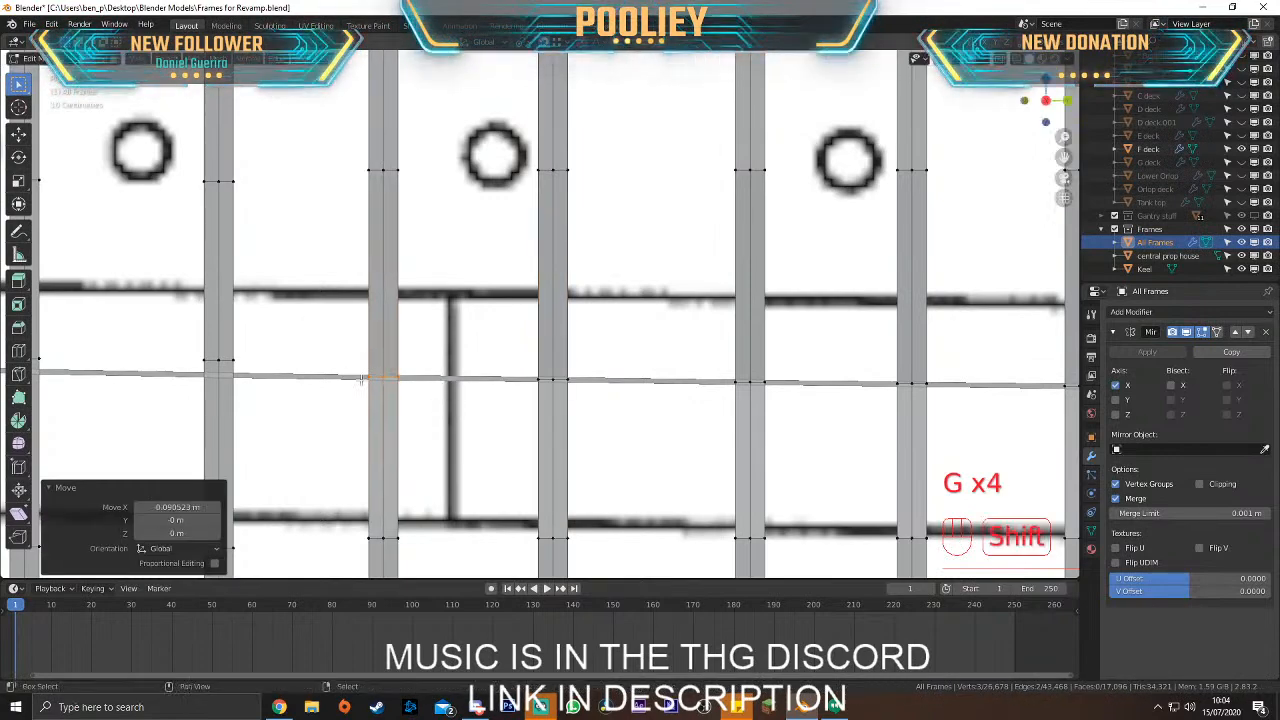
Lower the row of the second frame aft of this crossing seam about 0.076 m and align it with the deck edge along X
{"action": "middle_click_drag", "start_coordinate": [450, 405], "coordinate": [718, 398], "text": "shift"}
{"action": "left_click_drag", "start_coordinate": [426, 320], "coordinate": [547, 379]}
{"action": "key", "text": "g"}
{"action": "left_click", "coordinate": [557, 388]}
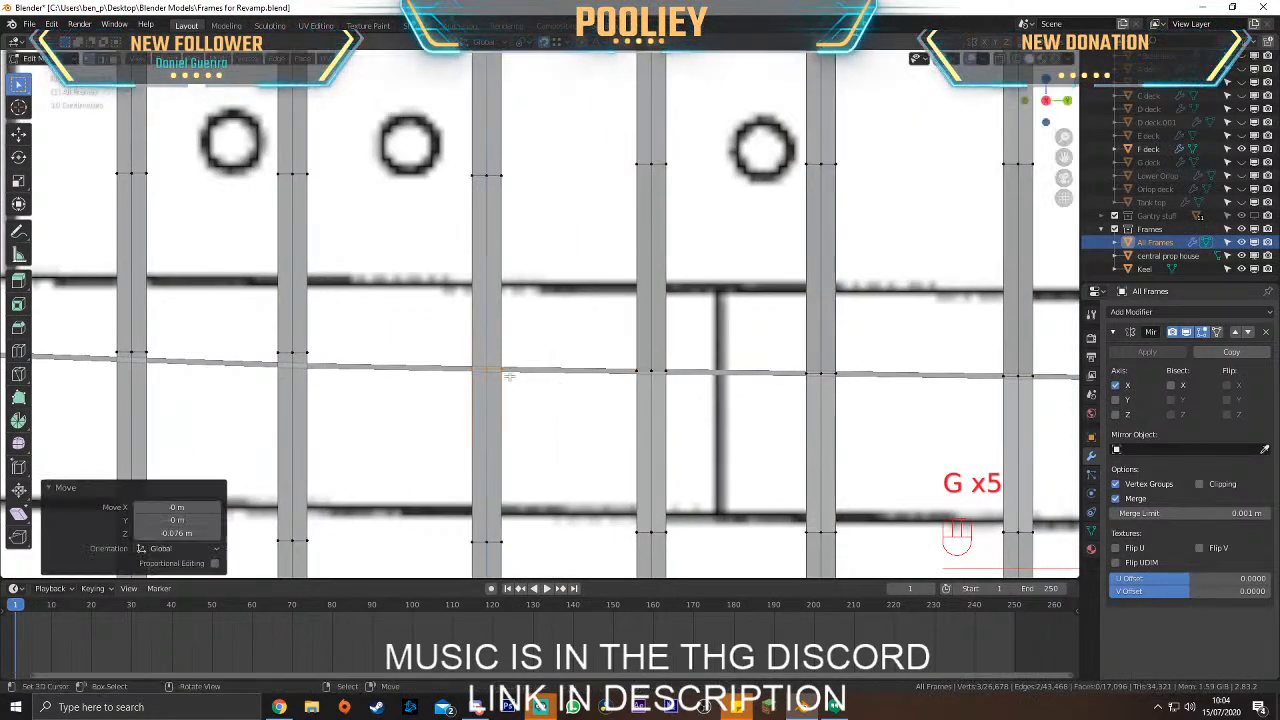
{"action": "key", "text": "g"}
{"action": "key", "text": "x"}
{"action": "left_click", "coordinate": [491, 369]}
Lower the row of the third frame aft of this crossing seam to the deck edge and shift it about -0.1 m along X
{"action": "left_click_drag", "start_coordinate": [263, 340], "coordinate": [360, 374]}
{"action": "key", "text": "g"}
{"action": "key", "text": "z"}
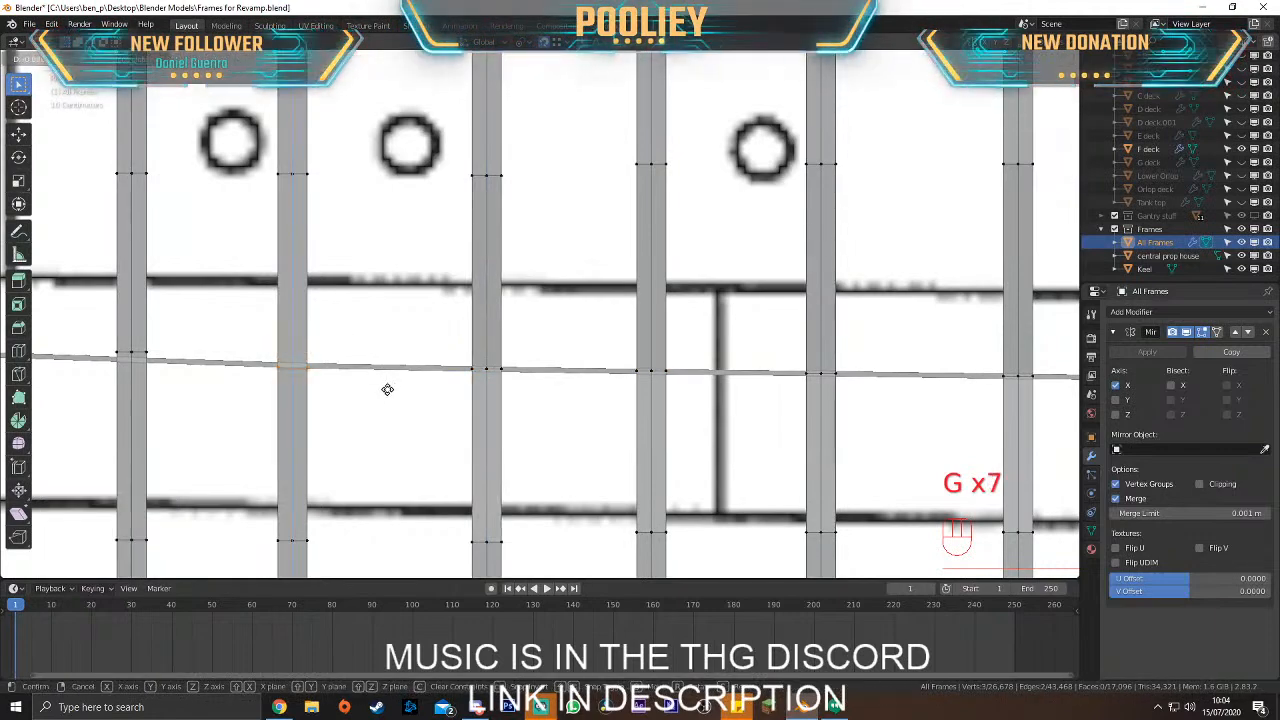
{"action": "left_click", "coordinate": [394, 386]}
{"action": "key", "text": "g"}
{"action": "middle_click", "coordinate": [394, 386]}
{"action": "left_click", "coordinate": [390, 386]}
Lower the row just forward of the next seam above the deck line to the deck edge and align it along X
{"action": "middle_click_drag", "start_coordinate": [390, 386], "coordinate": [718, 382], "text": "shift"}
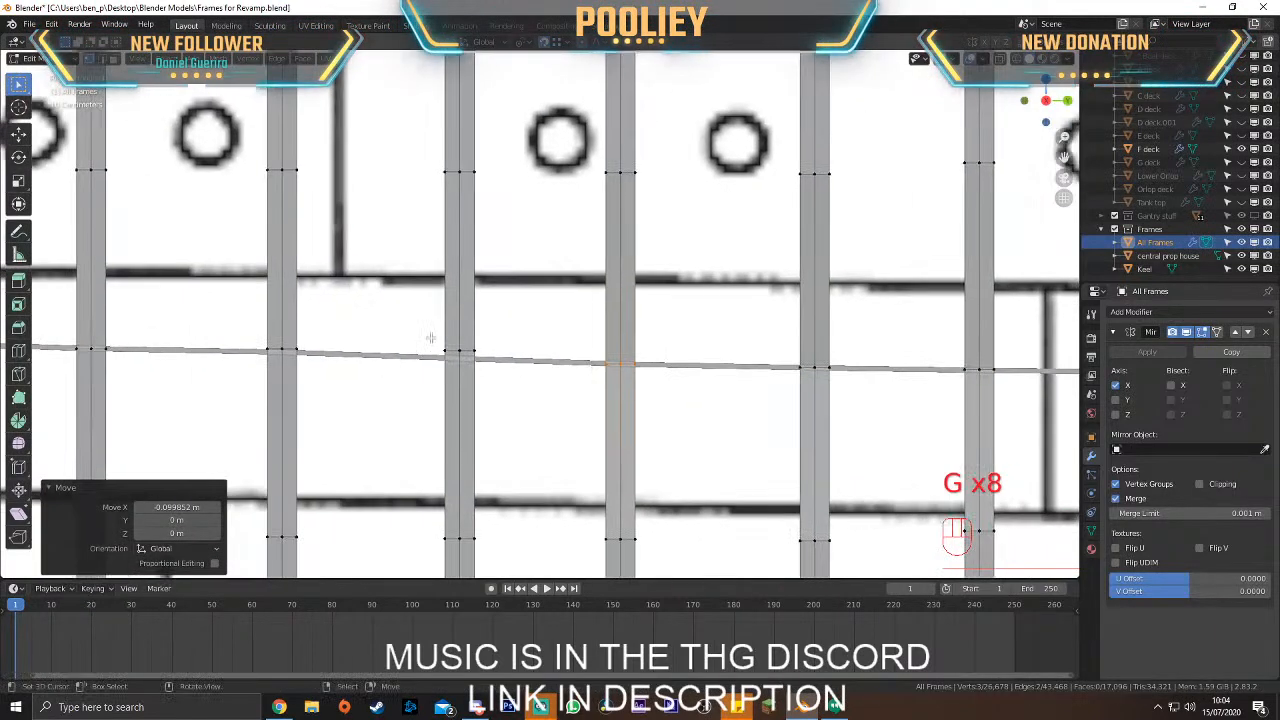
{"action": "left_click_drag", "start_coordinate": [406, 329], "coordinate": [543, 373]}
{"action": "key", "text": "g"}
{"action": "middle_click", "coordinate": [548, 376]}
{"action": "left_click", "coordinate": [557, 381]}
{"action": "key", "text": "g"}
{"action": "middle_click", "coordinate": [459, 358]}
{"action": "left_click", "coordinate": [457, 356]}
Align the row just aft of that upper seam with the deck edge in height and along X
{"action": "left_click_drag", "start_coordinate": [231, 322], "coordinate": [306, 356]}
{"action": "key", "text": "g"}
{"action": "middle_click", "coordinate": [318, 362]}
{"action": "left_click", "coordinate": [325, 365]}
{"action": "key", "text": "g"}
{"action": "middle_click", "coordinate": [282, 351]}
{"action": "left_click", "coordinate": [281, 351]}
Align the row of the second frame aft of the upper seam with the deck edge in height and along X
{"action": "middle_click_drag", "start_coordinate": [316, 360], "coordinate": [696, 372], "text": "shift"}
{"action": "left_click_drag", "start_coordinate": [426, 347], "coordinate": [562, 395]}
{"action": "key", "text": "g"}
{"action": "middle_click", "coordinate": [562, 395]}
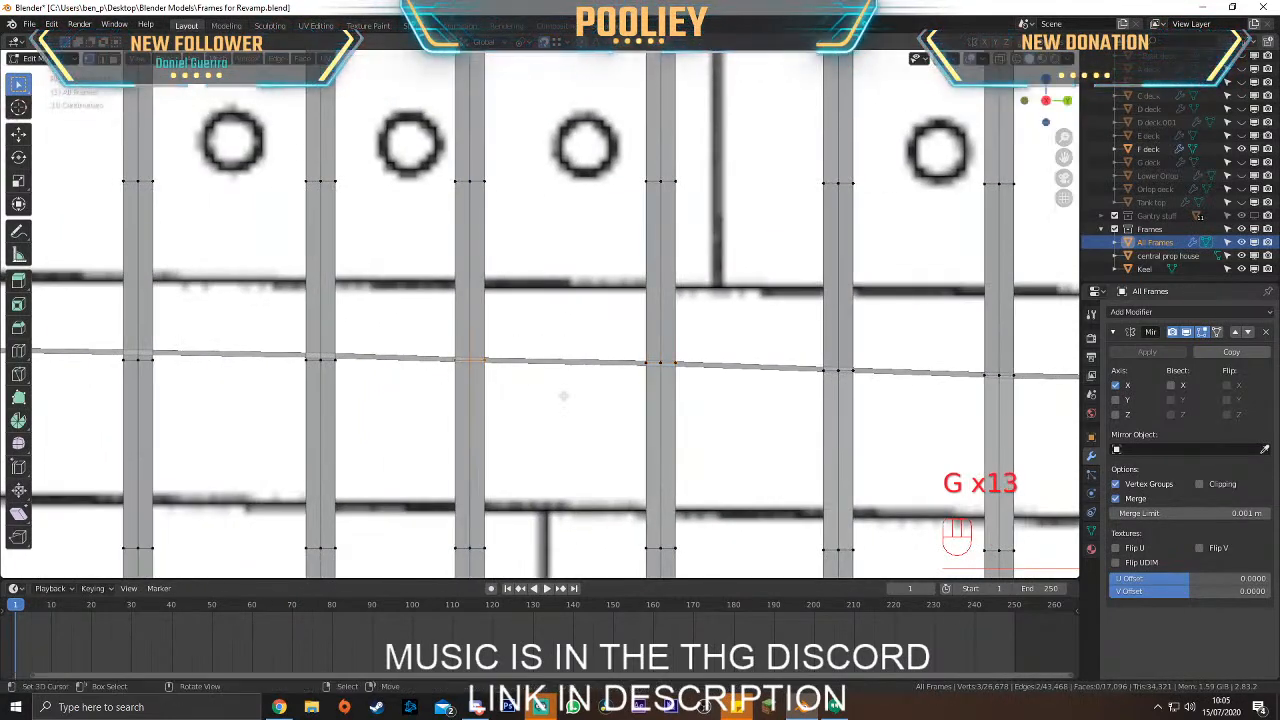
{"action": "left_click", "coordinate": [564, 396]}
{"action": "key", "text": "g"}
{"action": "left_click", "coordinate": [472, 362]}
Raise the row of the third frame aft of the upper seam to the deck edge and shift it about -0.006 m along X
{"action": "key", "text": "g"}
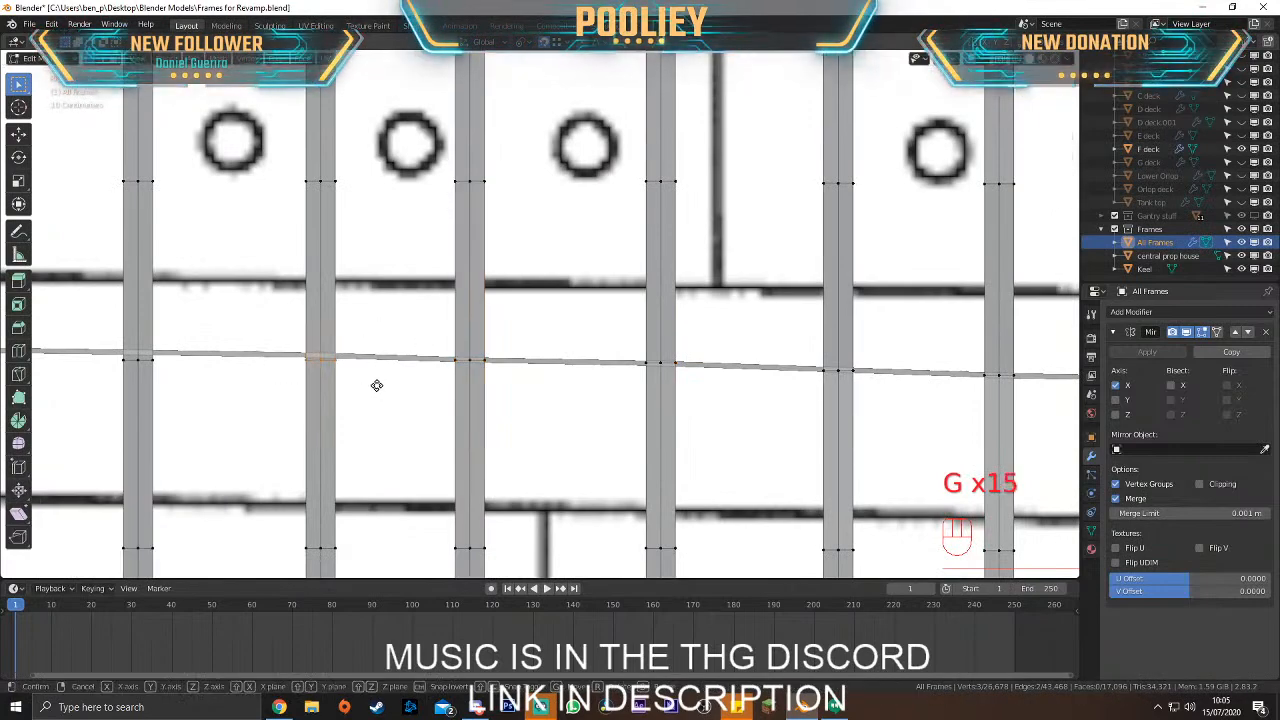
{"action": "key", "text": "g"}
{"action": "left_click", "coordinate": [390, 379]}
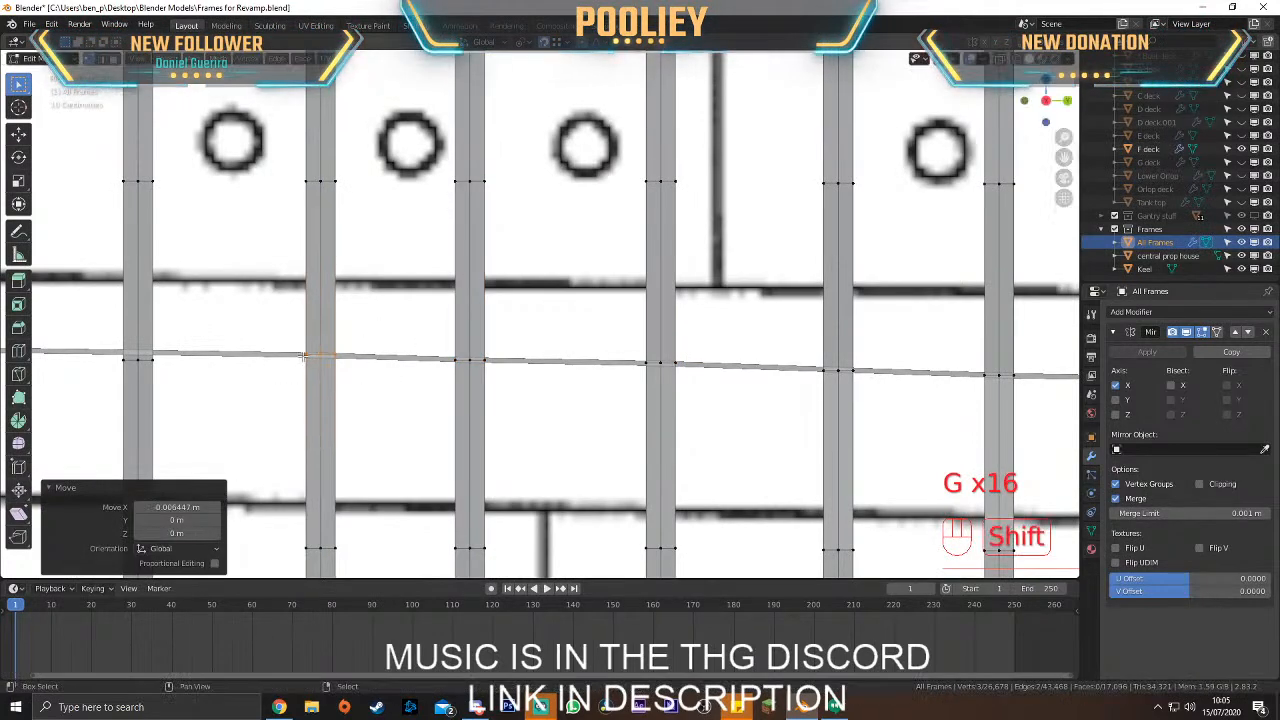
Raise the row two frames forward of the next seam crossing the deck line to the deck edge and align it along X
{"action": "middle_click_drag", "start_coordinate": [390, 379], "coordinate": [720, 401], "text": "shift"}
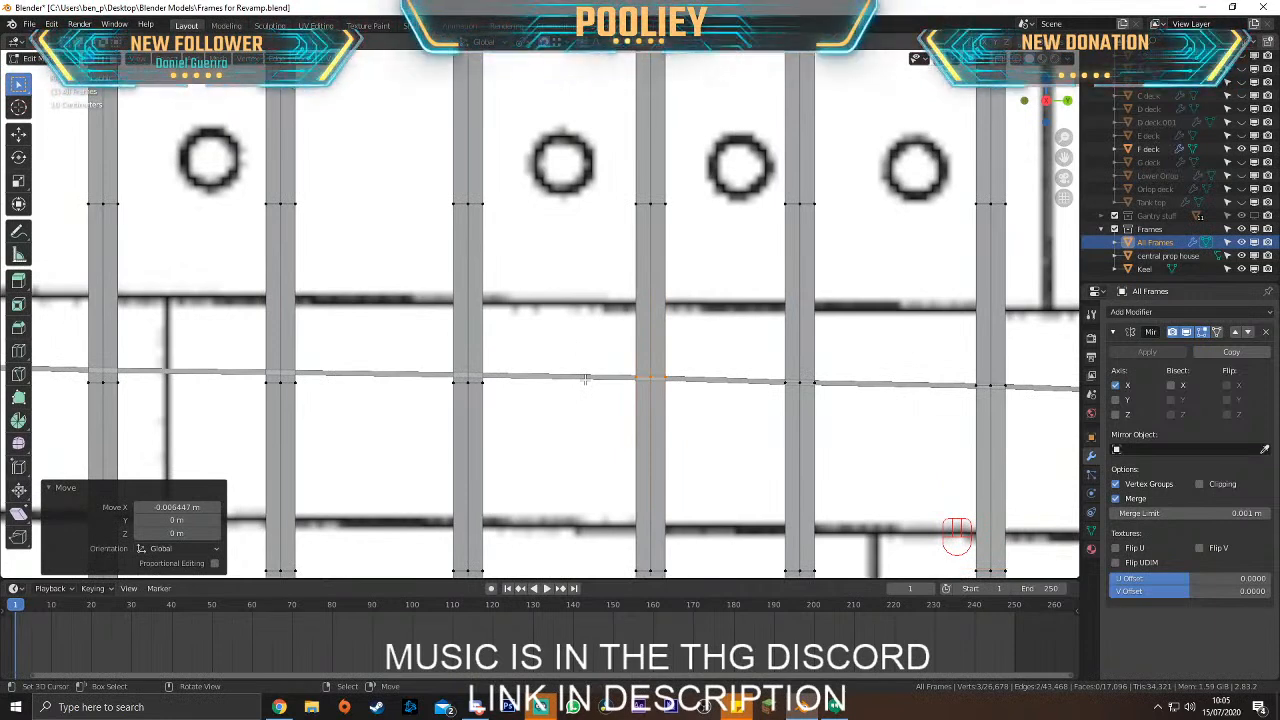
{"action": "left_click", "coordinate": [468, 378]}
{"action": "key", "text": "g"}
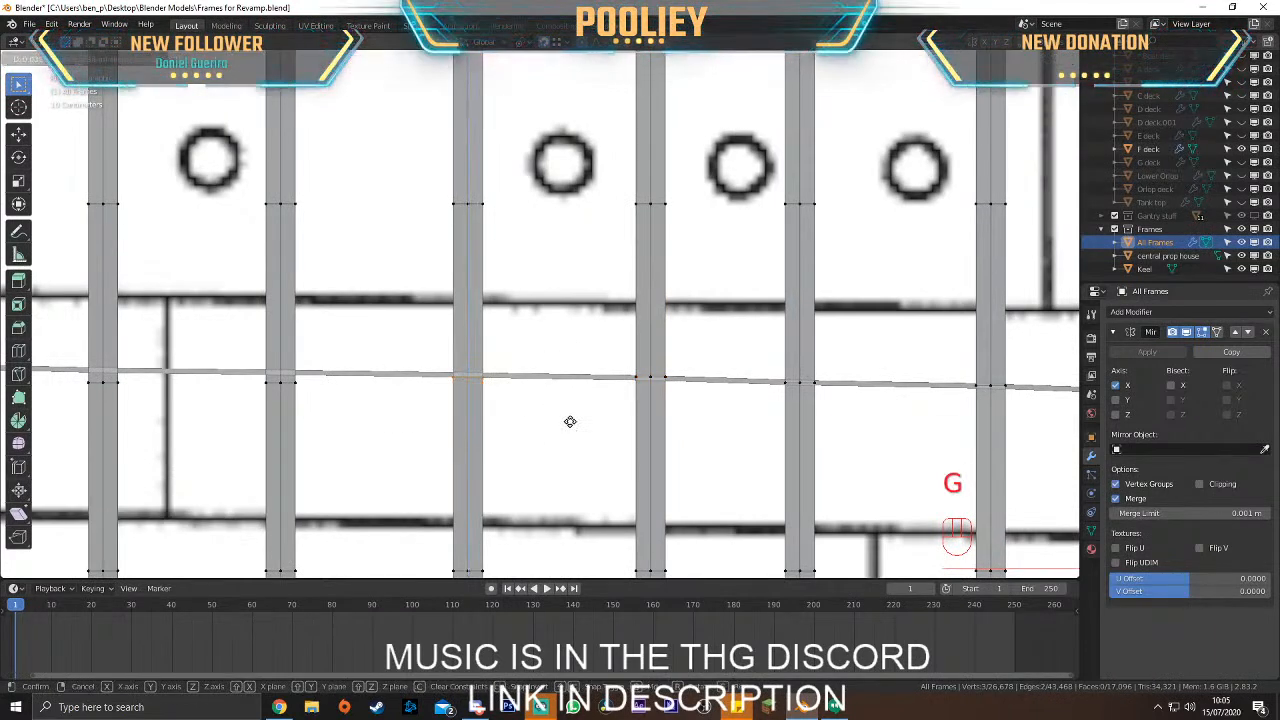
{"action": "left_click", "coordinate": [575, 420]}
{"action": "key", "text": "g"}
{"action": "left_click", "coordinate": [474, 376]}
Raise the row just forward of the crossing seam about 0.062 m and align it with the deck edge along X
{"action": "left_click_drag", "start_coordinate": [212, 355], "coordinate": [380, 413]}
{"action": "key", "text": "g"}
{"action": "middle_click", "coordinate": [386, 408]}
{"action": "left_click", "coordinate": [400, 401]}
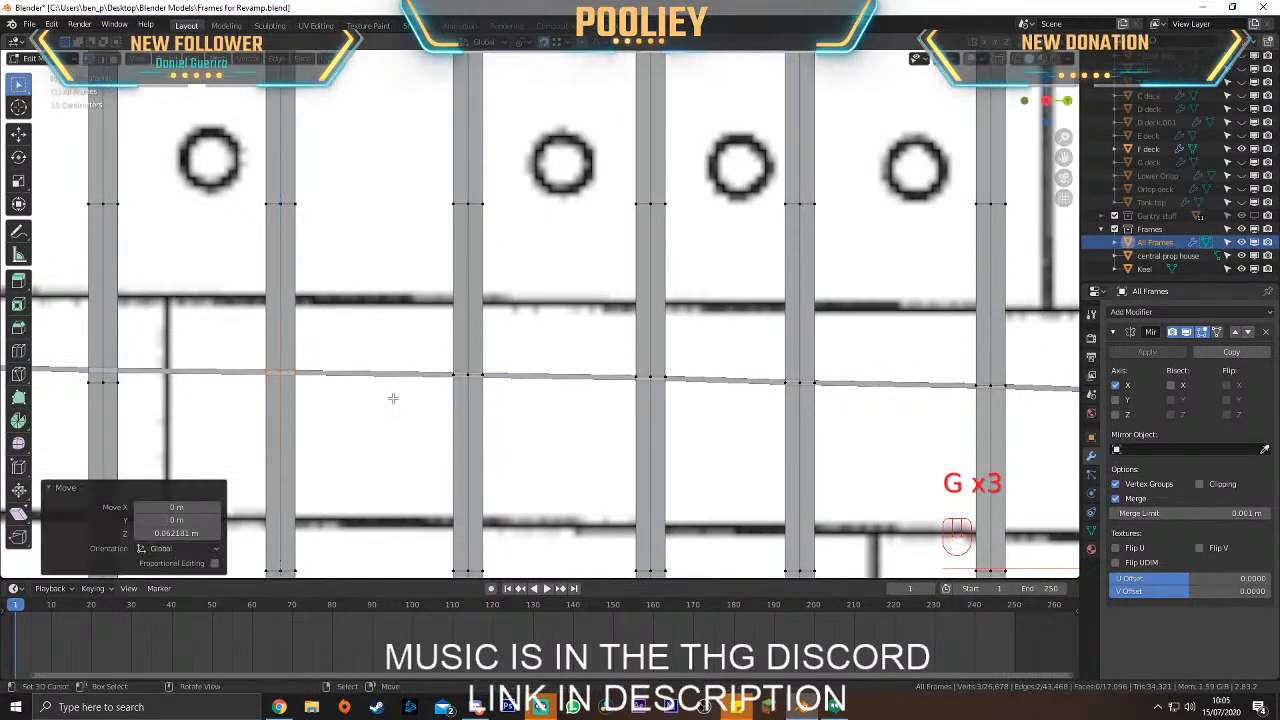
{"action": "key", "text": "g"}
{"action": "left_click", "coordinate": [286, 371]}
Raise the row just aft of the crossing seam about 0.069 m and align it with the deck edge along X
{"action": "middle_click_drag", "start_coordinate": [202, 375], "coordinate": [537, 356], "text": "shift"}
{"action": "left_click_drag", "start_coordinate": [398, 348], "coordinate": [506, 391]}
{"action": "key", "text": "g"}
{"action": "middle_click", "coordinate": [514, 388]}
{"action": "left_click", "coordinate": [526, 380]}
{"action": "key", "text": "g"}
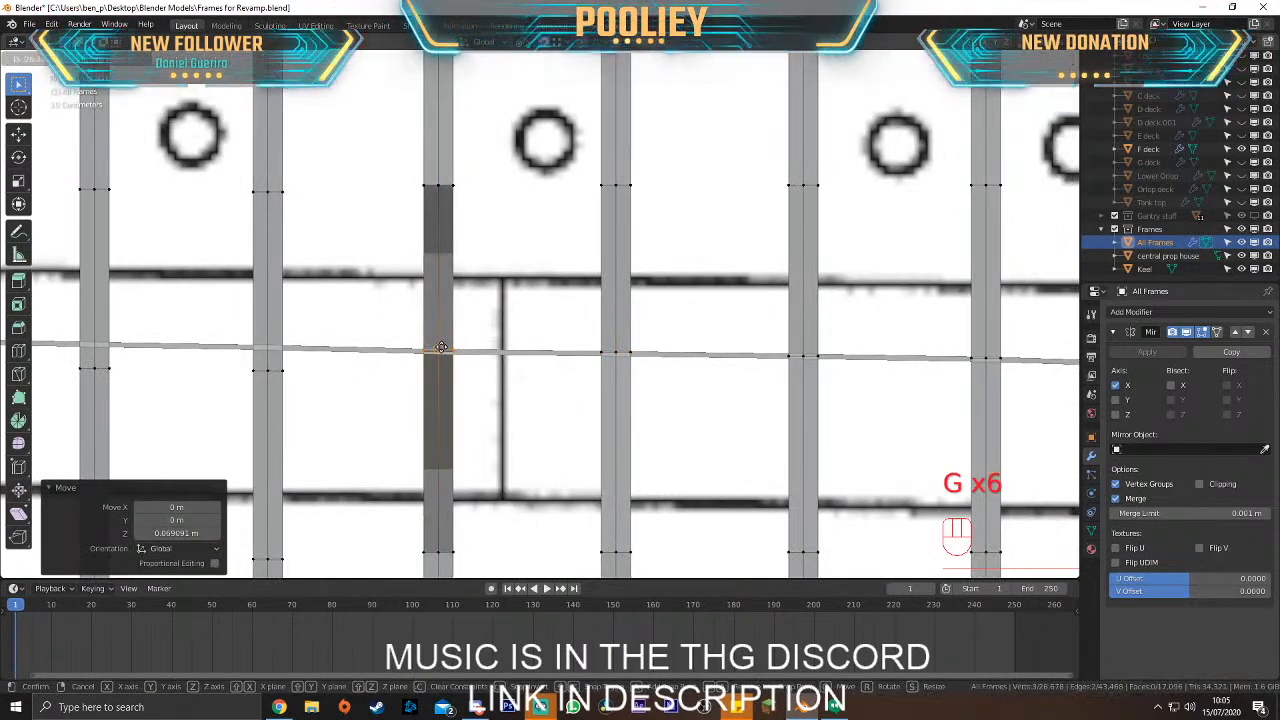
{"action": "left_click", "coordinate": [440, 350]}
Raise the row of the second frame aft of the crossing seam to the deck edge and shift it about -0.083 m along X
{"action": "left_click_drag", "start_coordinate": [226, 344], "coordinate": [344, 400]}
{"action": "key", "text": "g"}
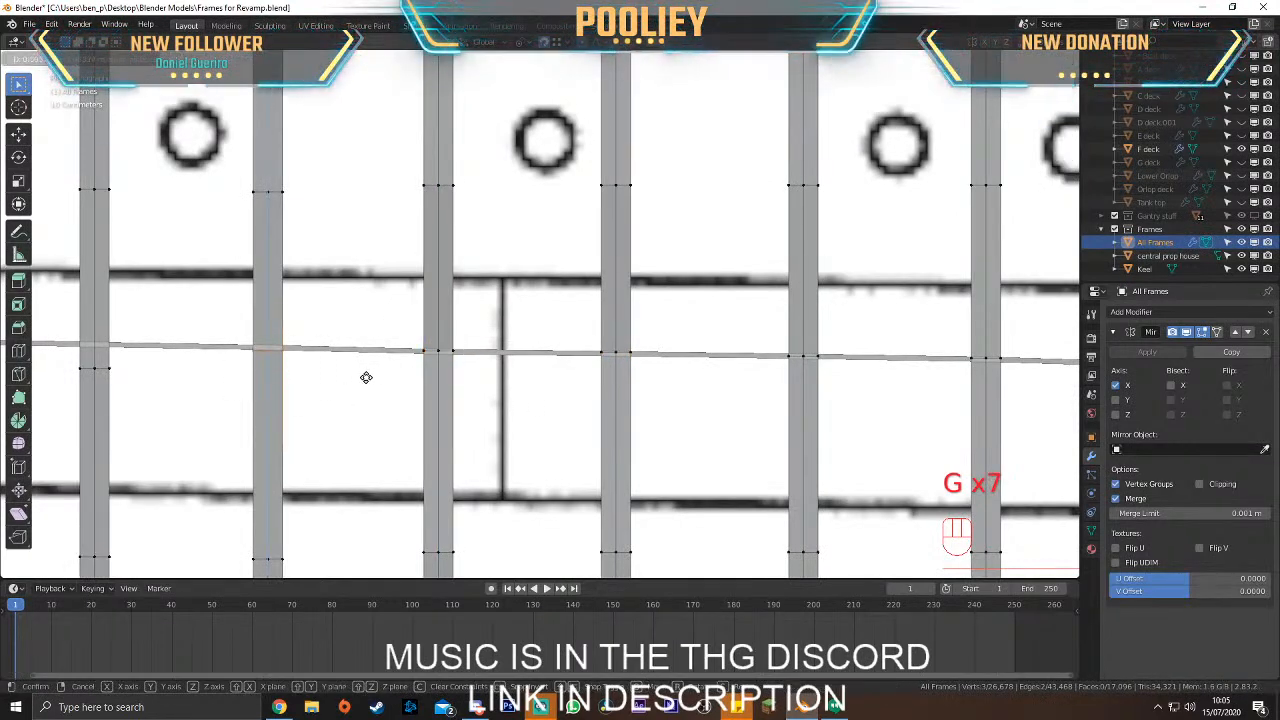
{"action": "left_click", "coordinate": [368, 376]}
{"action": "key", "text": "g"}
{"action": "middle_click", "coordinate": [300, 356]}
{"action": "left_click", "coordinate": [275, 349]}
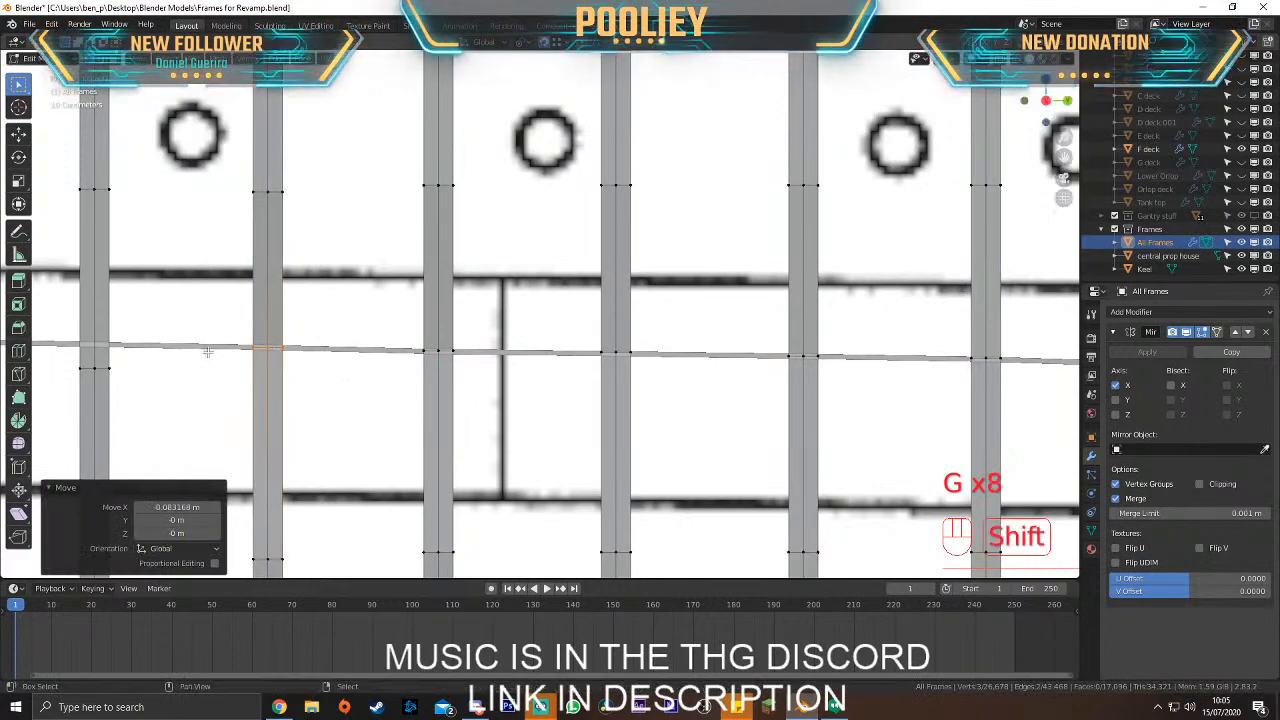
Raise the row just forward of the next seam above the deck line to the deck edge and align it along X
{"action": "middle_click_drag", "start_coordinate": [58, 346], "coordinate": [426, 362], "text": "shift"}
{"action": "left_click", "coordinate": [462, 383]}
{"action": "key", "text": "g"}
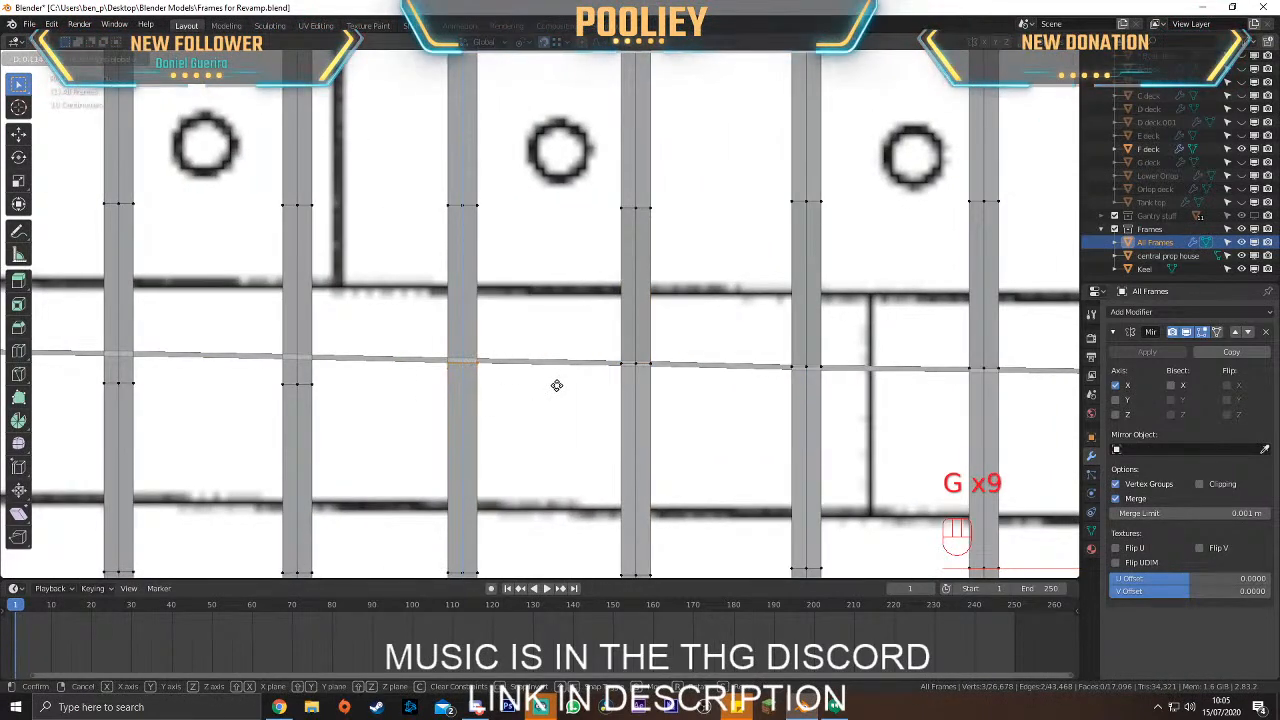
{"action": "left_click", "coordinate": [559, 383]}
{"action": "key", "text": "g"}
{"action": "left_click", "coordinate": [463, 360]}
Raise the row just aft of that upper seam to the deck edge and shift it about -0.068 m along X
{"action": "left_click_drag", "start_coordinate": [270, 368], "coordinate": [344, 405]}
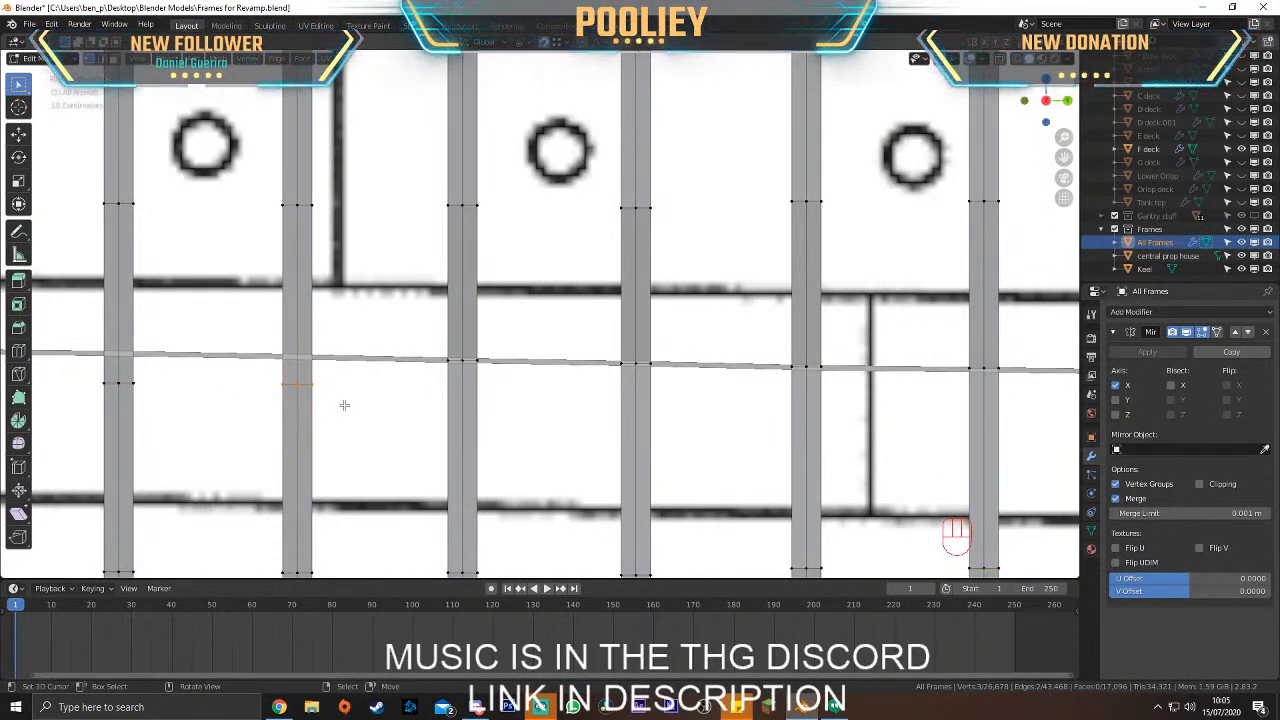
{"action": "key", "text": "g"}
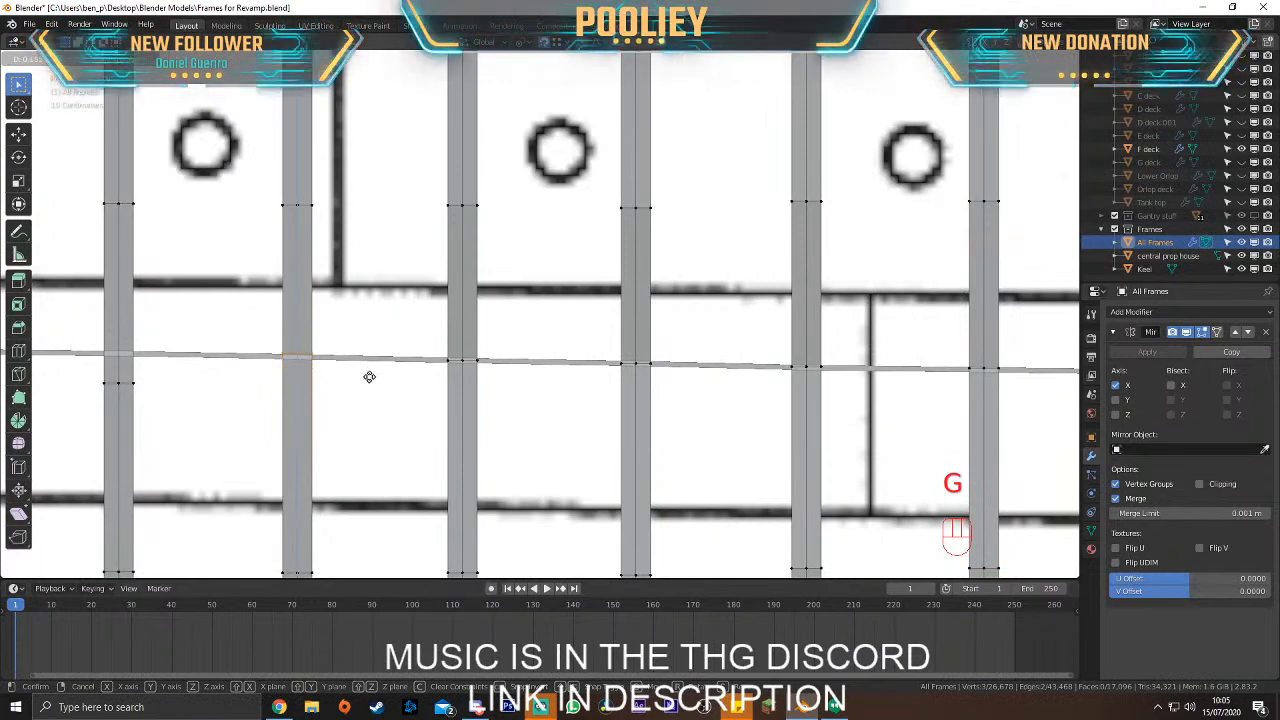
{"action": "left_click", "coordinate": [369, 376]}
{"action": "key", "text": "g"}
{"action": "left_click", "coordinate": [297, 357]}
Raise the row of the second frame aft of the upper seam about 0.155 m and align it with the deck edge along X
{"action": "middle_click_drag", "start_coordinate": [297, 357], "coordinate": [646, 360], "text": "shift"}
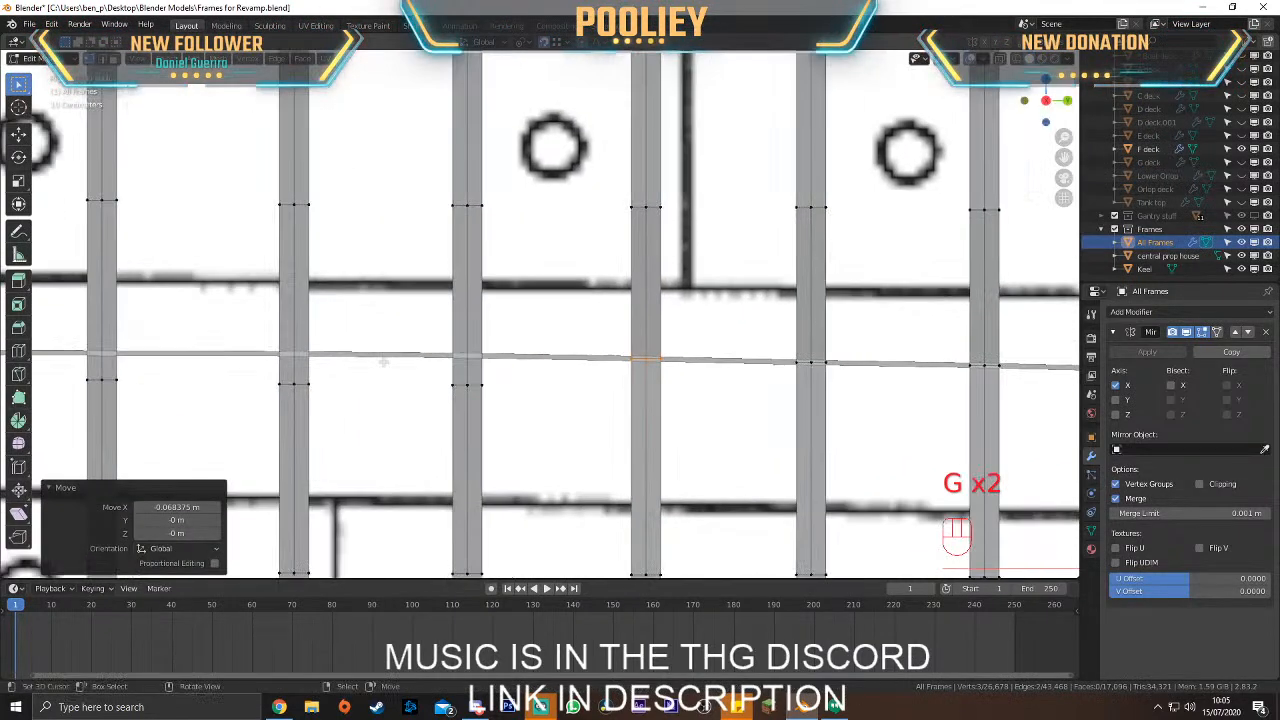
{"action": "left_click", "coordinate": [460, 360]}
{"action": "key", "text": "g"}
{"action": "left_click", "coordinate": [580, 390]}
{"action": "key", "text": "g"}
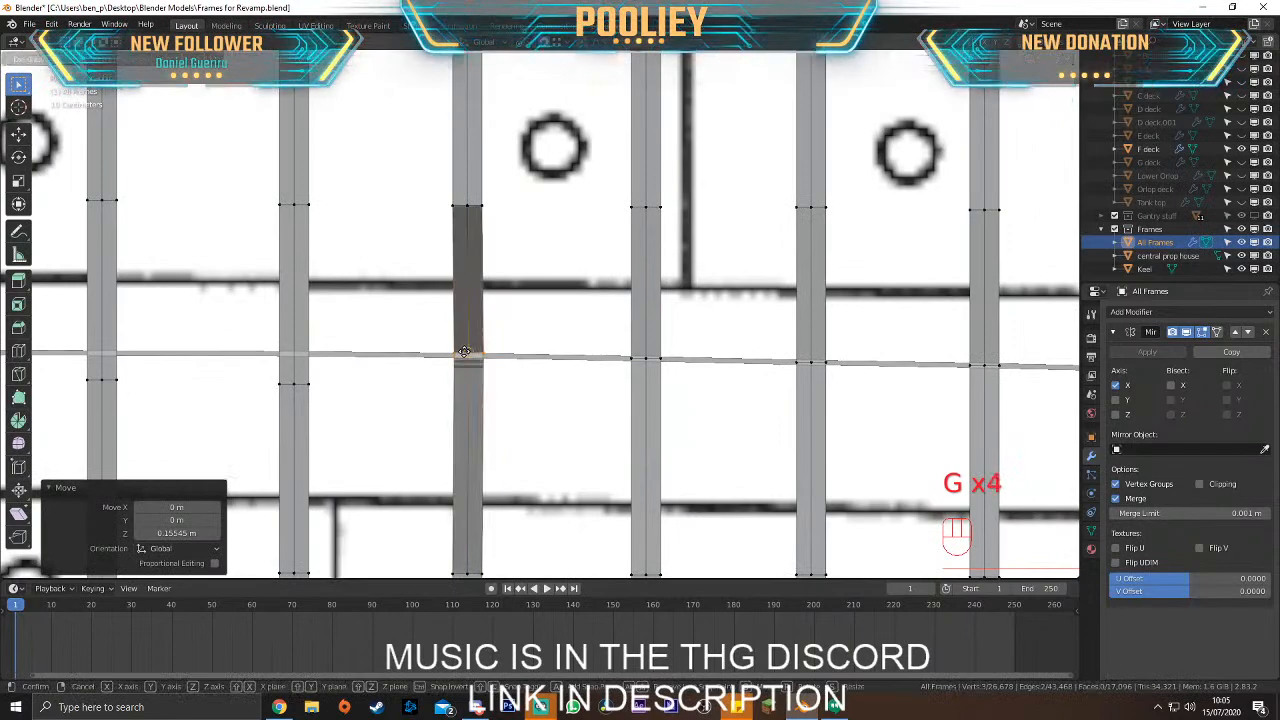
{"action": "left_click", "coordinate": [466, 352]}
Raise the row of the third frame aft of the upper seam to the deck edge and shift it about -0.164 m along X
{"action": "left_click_drag", "start_coordinate": [221, 354], "coordinate": [350, 398]}
{"action": "key", "text": "g"}
{"action": "middle_click", "coordinate": [357, 395]}
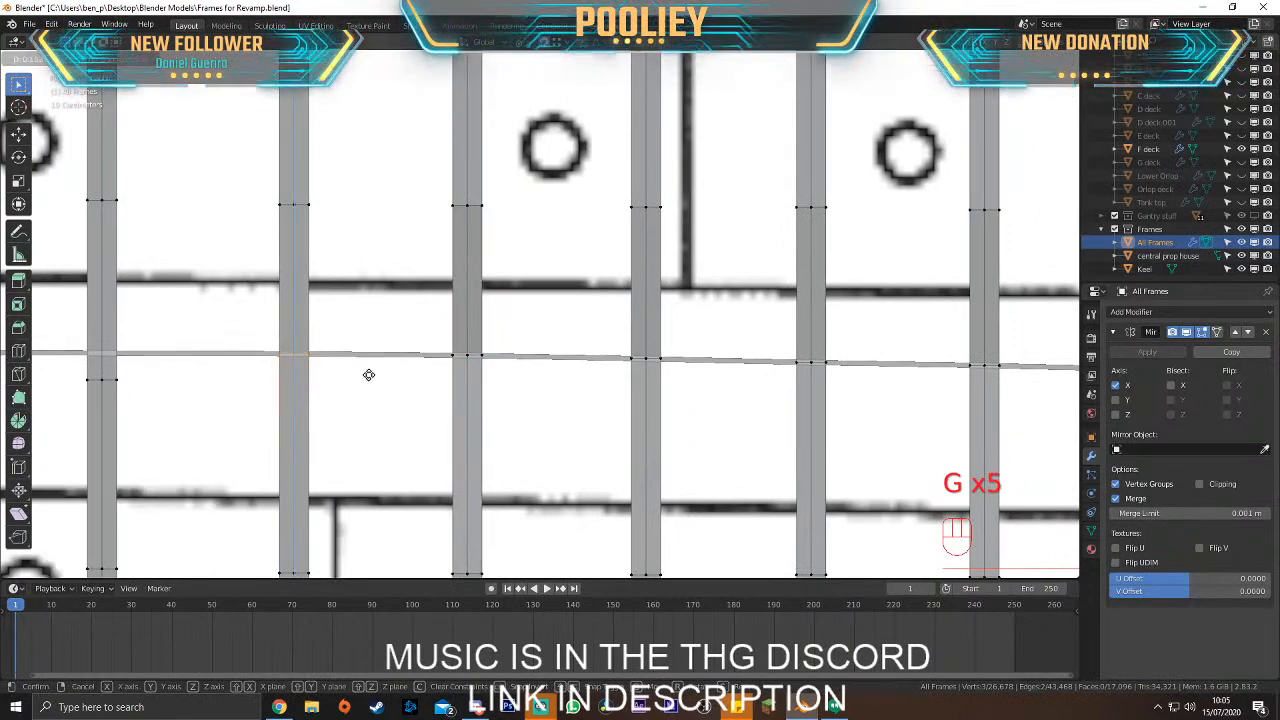
{"action": "left_click", "coordinate": [369, 375]}
{"action": "key", "text": "g"}
{"action": "left_click", "coordinate": [298, 355]}
Raise the row two frames forward of the next seam crossing the deck line about 0.138 m and align it with the deck edge along X
{"action": "middle_click_drag", "start_coordinate": [298, 355], "coordinate": [685, 382], "text": "shift"}
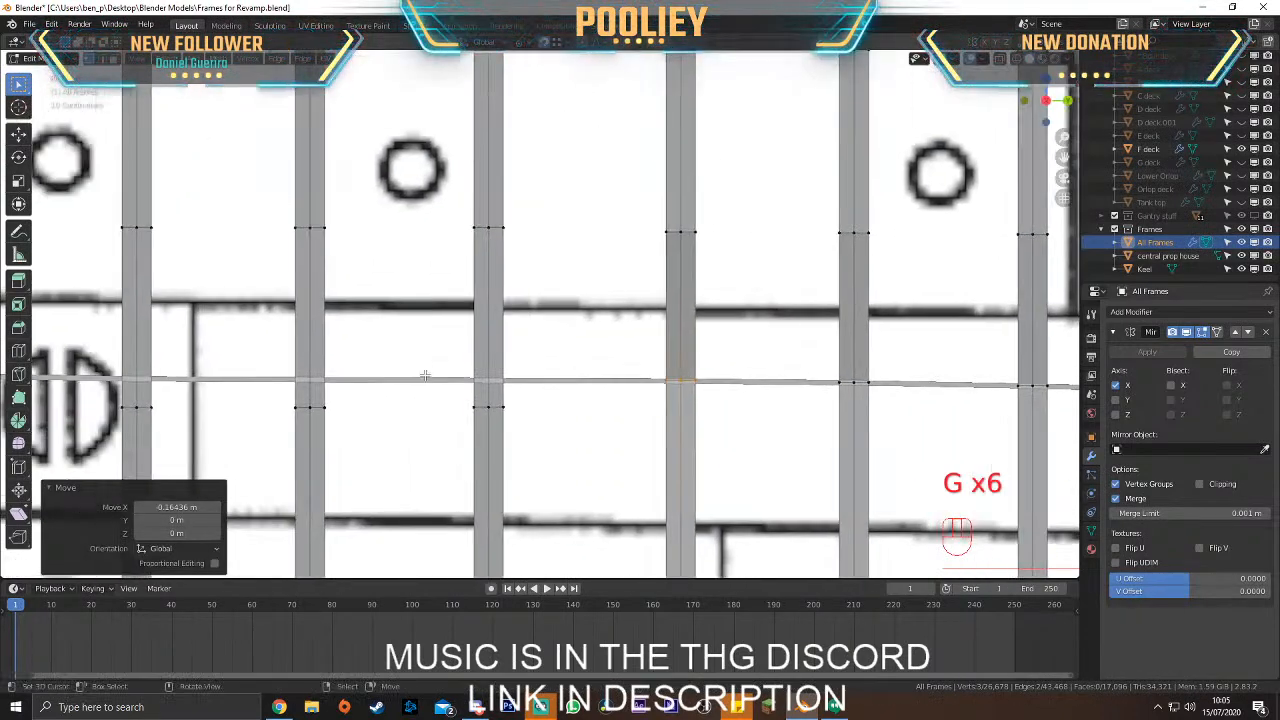
{"action": "left_click", "coordinate": [480, 382]}
{"action": "key", "text": "g"}
{"action": "left_click", "coordinate": [565, 402]}
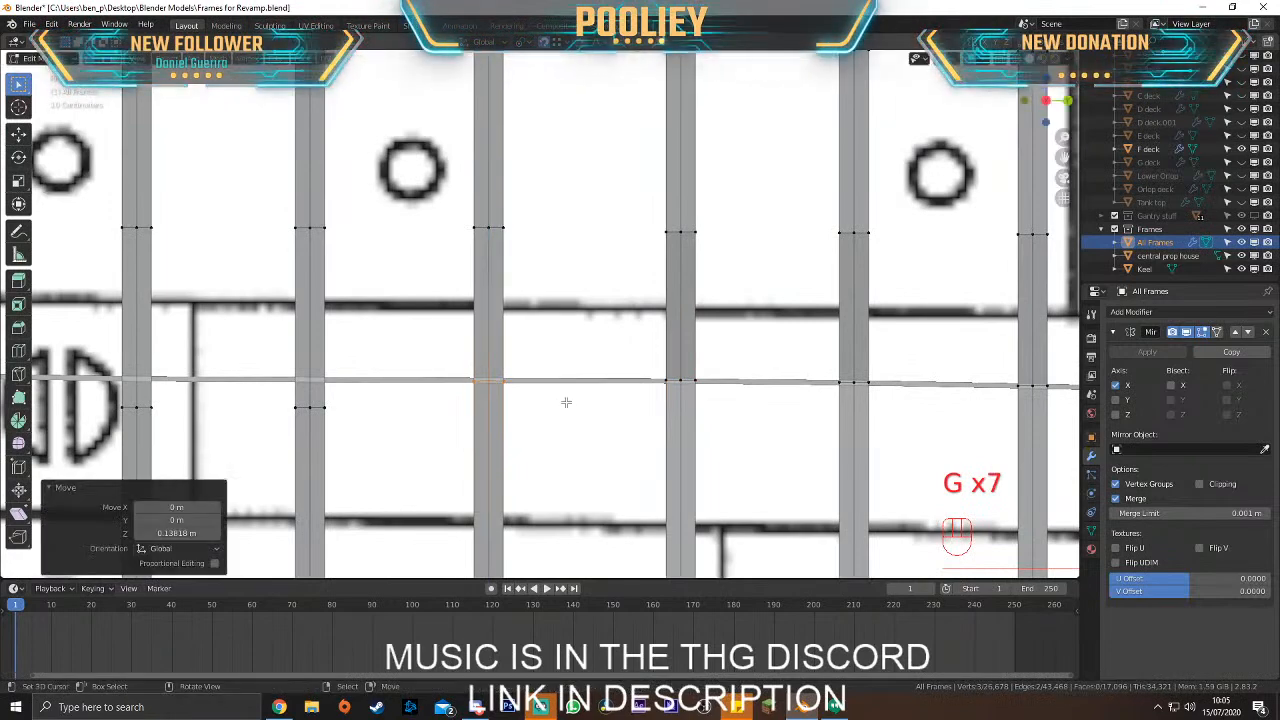
{"action": "key", "text": "g"}
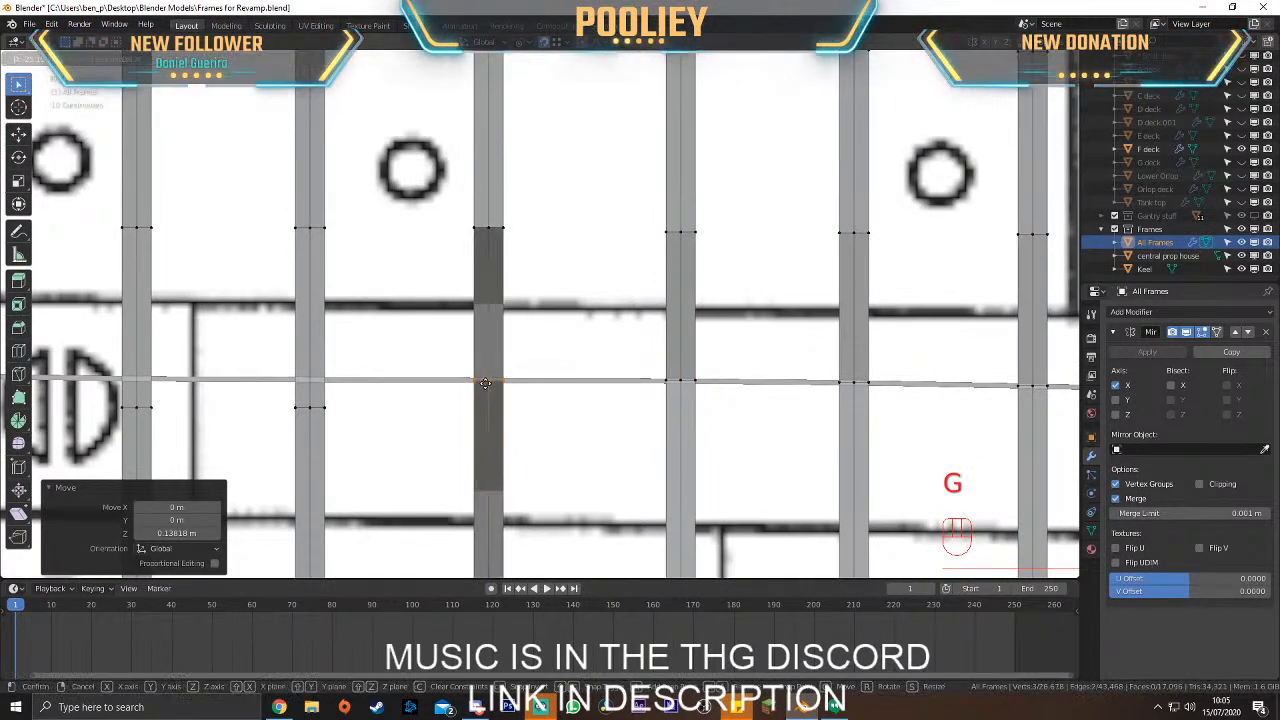
{"action": "left_click", "coordinate": [491, 380]}
Raise the row just forward of that crossing seam to the deck edge and align it along X
{"action": "middle_click_drag", "start_coordinate": [408, 383], "coordinate": [595, 365], "text": "shift"}
{"action": "left_click_drag", "start_coordinate": [464, 372], "coordinate": [554, 420]}
{"action": "key", "text": "g"}
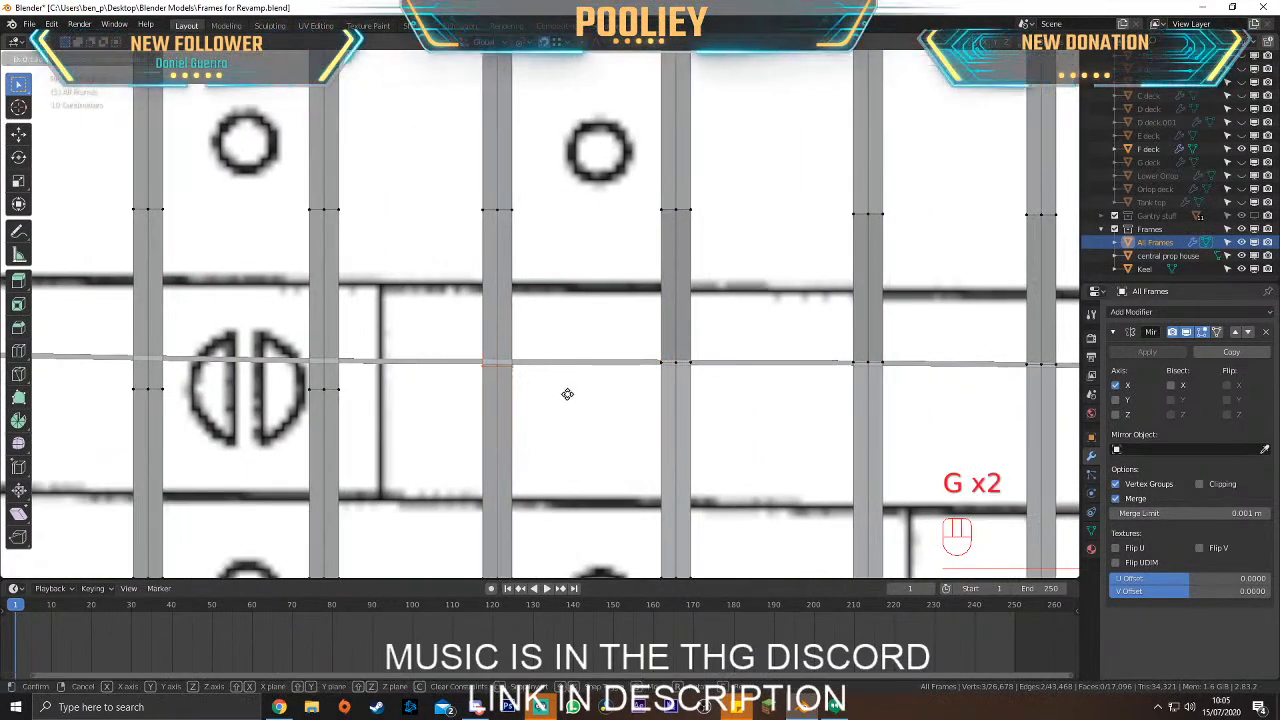
{"action": "left_click", "coordinate": [566, 394]}
{"action": "key", "text": "g"}
{"action": "middle_click", "coordinate": [497, 364]}
{"action": "left_click", "coordinate": [497, 362]}
Raise the row just aft of the crossing seam about 0.162 m and shift it about -0.328 m along X to the deck edge
{"action": "left_click_drag", "start_coordinate": [292, 371], "coordinate": [403, 423]}
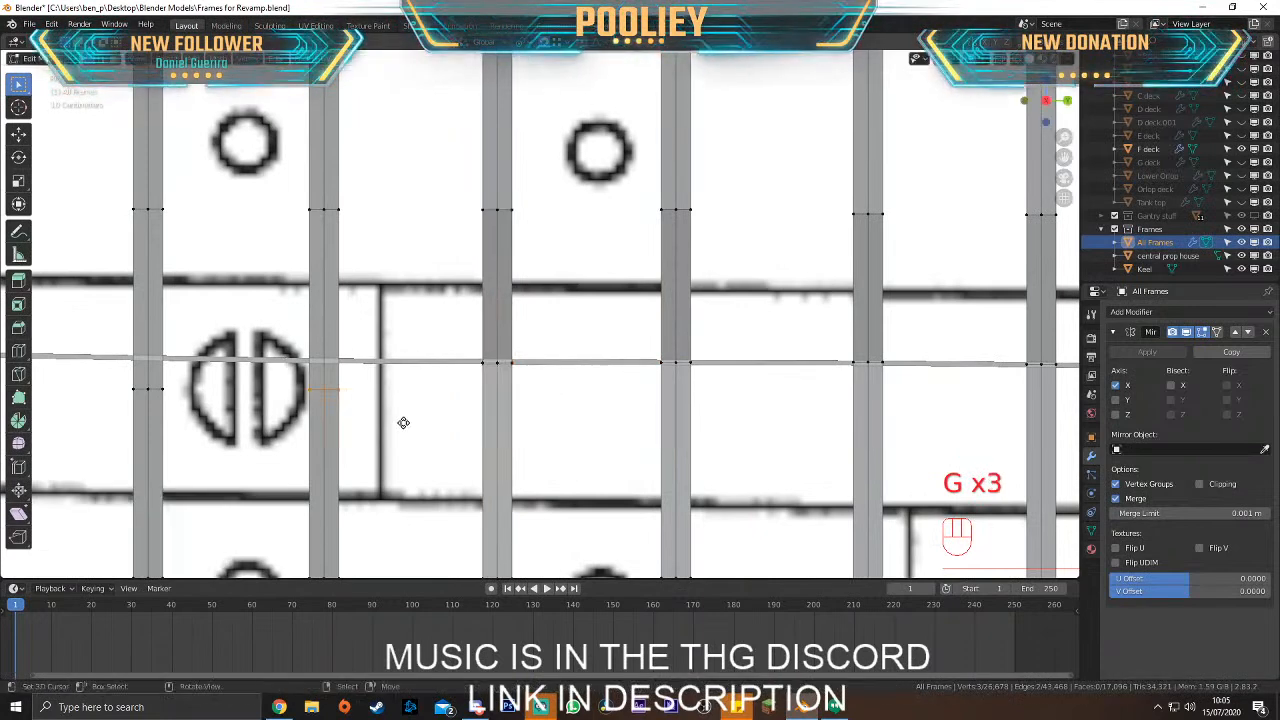
{"action": "key", "text": "g"}
{"action": "middle_click", "coordinate": [405, 405]}
{"action": "left_click", "coordinate": [409, 391]}
{"action": "key", "text": "g"}
{"action": "middle_click", "coordinate": [409, 391]}
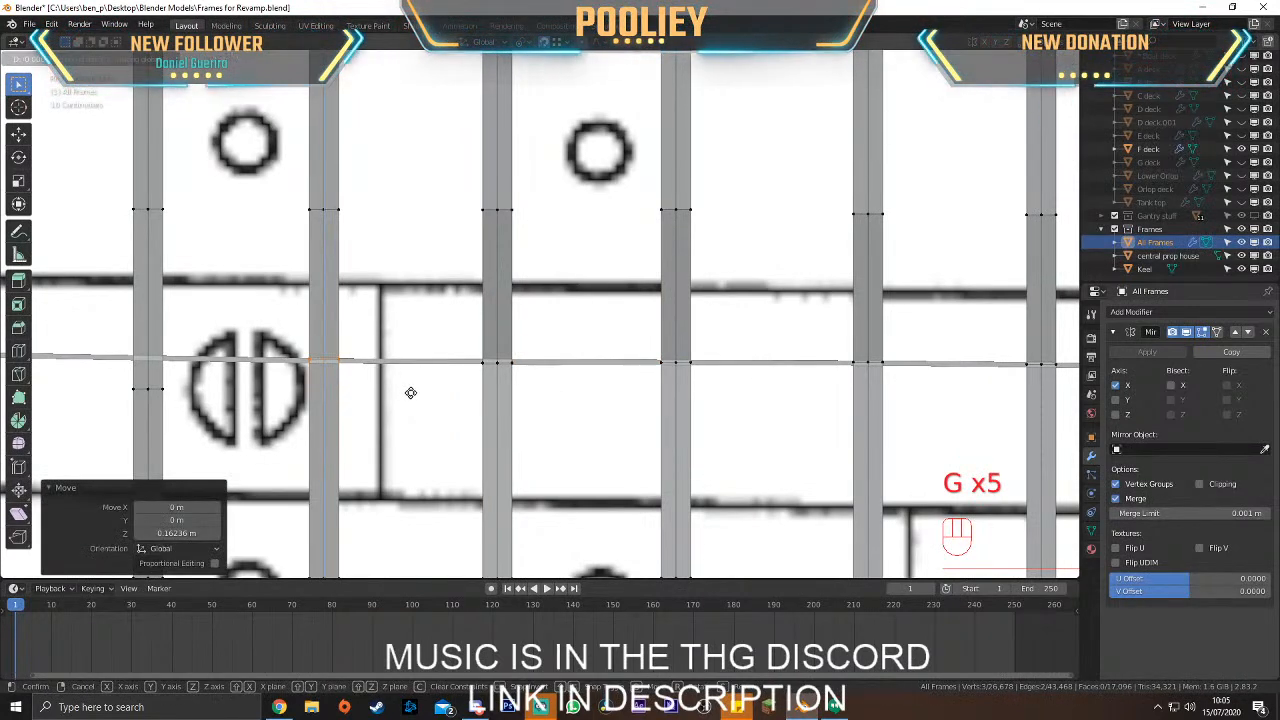
{"action": "left_click", "coordinate": [411, 394]}
{"action": "key", "text": "g"}
{"action": "left_click", "coordinate": [326, 361]}
Examine the frames' vertex rows against the plating lines of the side elevation along the length of the hull
{"action": "scroll", "coordinate": [326, 361], "scroll_direction": "down", "scroll_amount": 6}
{"action": "middle_click_drag", "start_coordinate": [523, 290], "coordinate": [583, 428], "text": "shift"}
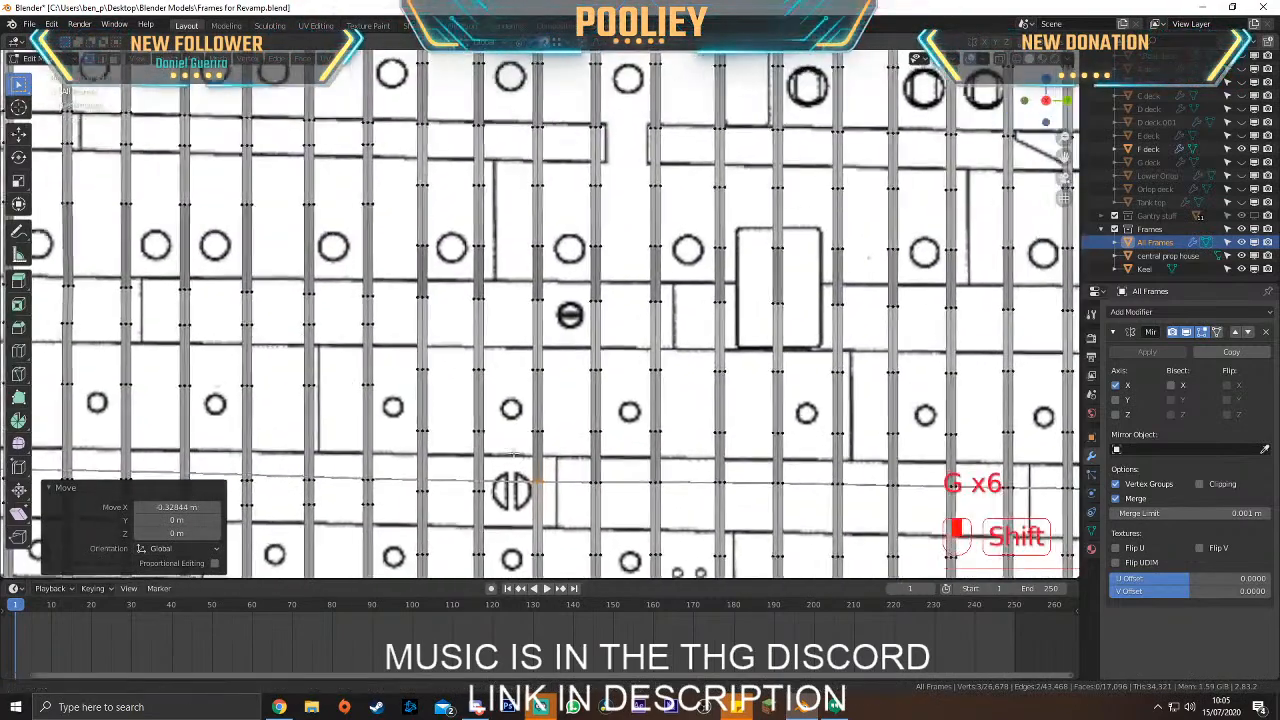
{"action": "scroll", "coordinate": [583, 340], "scroll_direction": "down", "scroll_amount": 5}
{"action": "middle_click_drag", "start_coordinate": [583, 340], "coordinate": [623, 428], "text": "shift"}
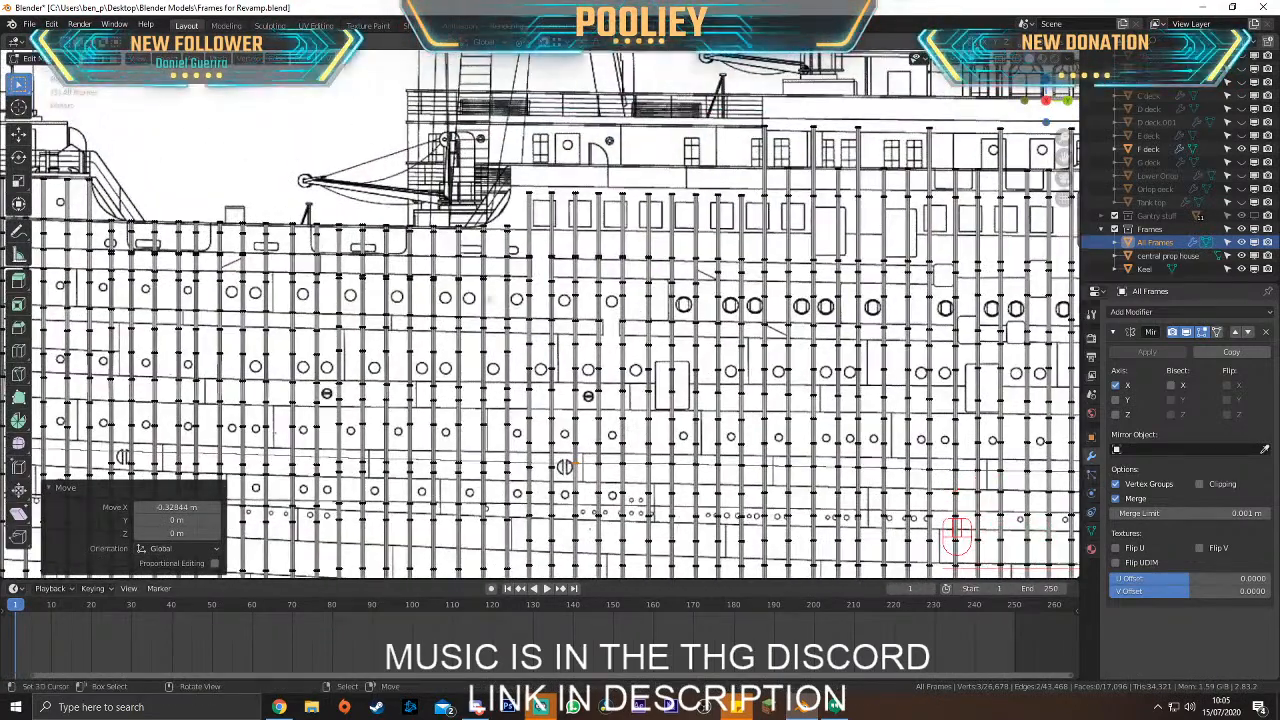
{"action": "middle_click_drag", "start_coordinate": [890, 342], "coordinate": [374, 345], "text": "shift"}
{"action": "scroll", "coordinate": [668, 353], "scroll_direction": "up", "scroll_amount": 4}
{"action": "scroll", "coordinate": [670, 354], "scroll_direction": "down", "scroll_amount": 3}
{"action": "middle_click_drag", "start_coordinate": [878, 337], "coordinate": [551, 308], "text": "shift"}
{"action": "scroll", "coordinate": [545, 316], "scroll_direction": "down", "scroll_amount": 3}
{"action": "scroll", "coordinate": [545, 316], "scroll_direction": "down", "scroll_amount": 1}
{"action": "middle_click_drag", "start_coordinate": [528, 460], "coordinate": [632, 368], "text": "shift"}
{"action": "scroll", "coordinate": [400, 359], "scroll_direction": "up", "scroll_amount": 7}
{"action": "scroll", "coordinate": [632, 368], "scroll_direction": "up", "scroll_amount": 3}
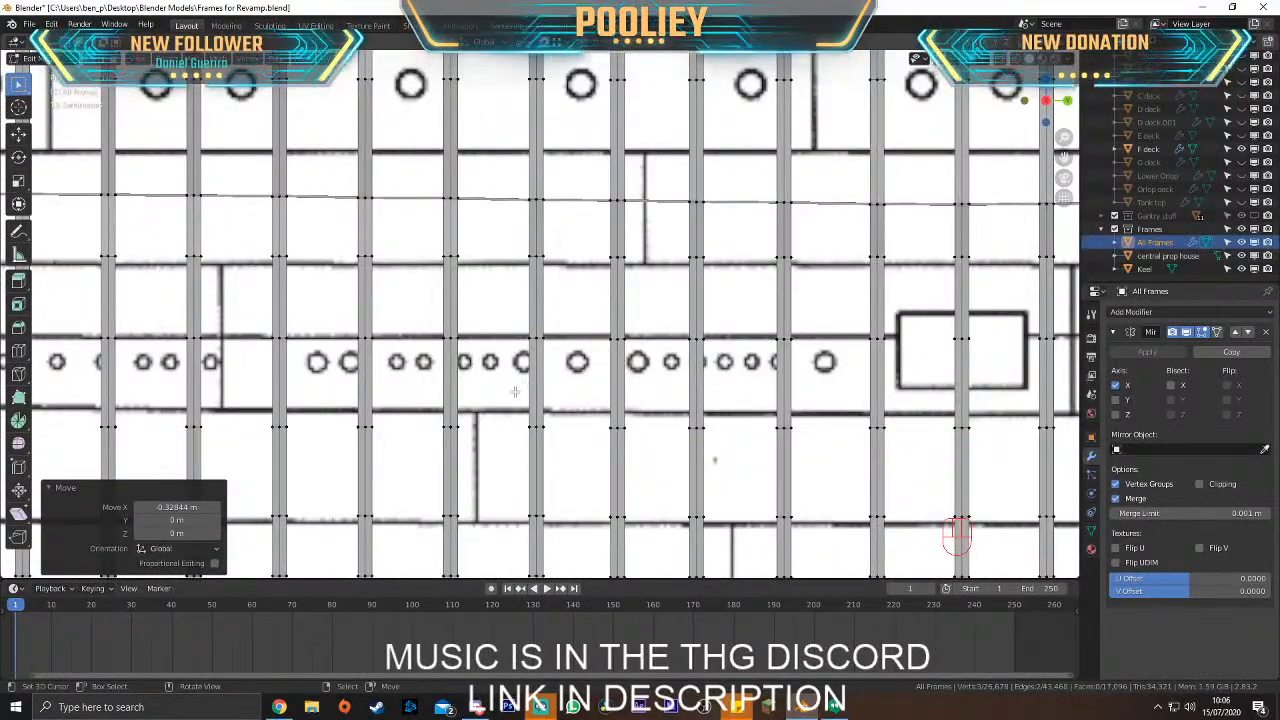
{"action": "scroll", "coordinate": [516, 390], "scroll_direction": "down", "scroll_amount": 6}
{"action": "scroll", "coordinate": [536, 406], "scroll_direction": "up", "scroll_amount": 3}
{"action": "scroll", "coordinate": [536, 406], "scroll_direction": "down", "scroll_amount": 3}
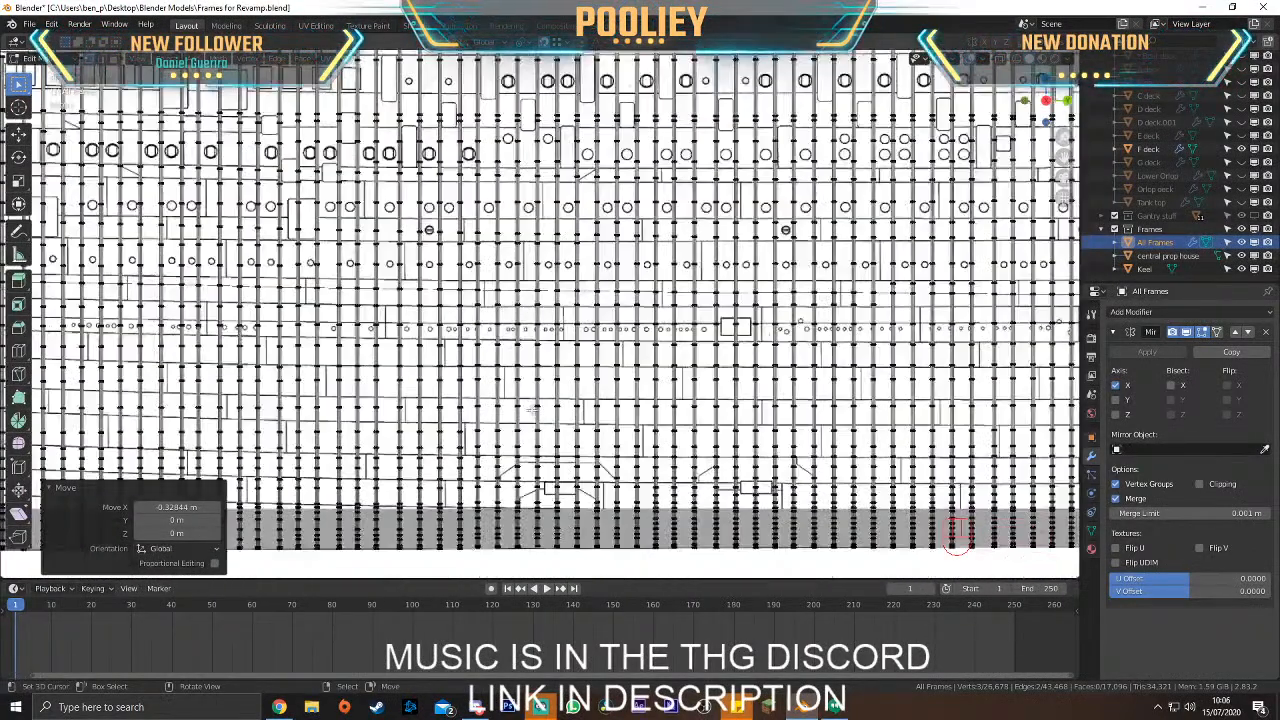
{"action": "scroll", "coordinate": [560, 402], "scroll_direction": "up", "scroll_amount": 1}
{"action": "middle_click_drag", "start_coordinate": [359, 372], "coordinate": [634, 413], "text": "shift"}
Raise the row just aft of the split circle about 0.166 m and shift it about -0.374 m along X to the deck edge
{"action": "key", "text": "KP_Decimal"}
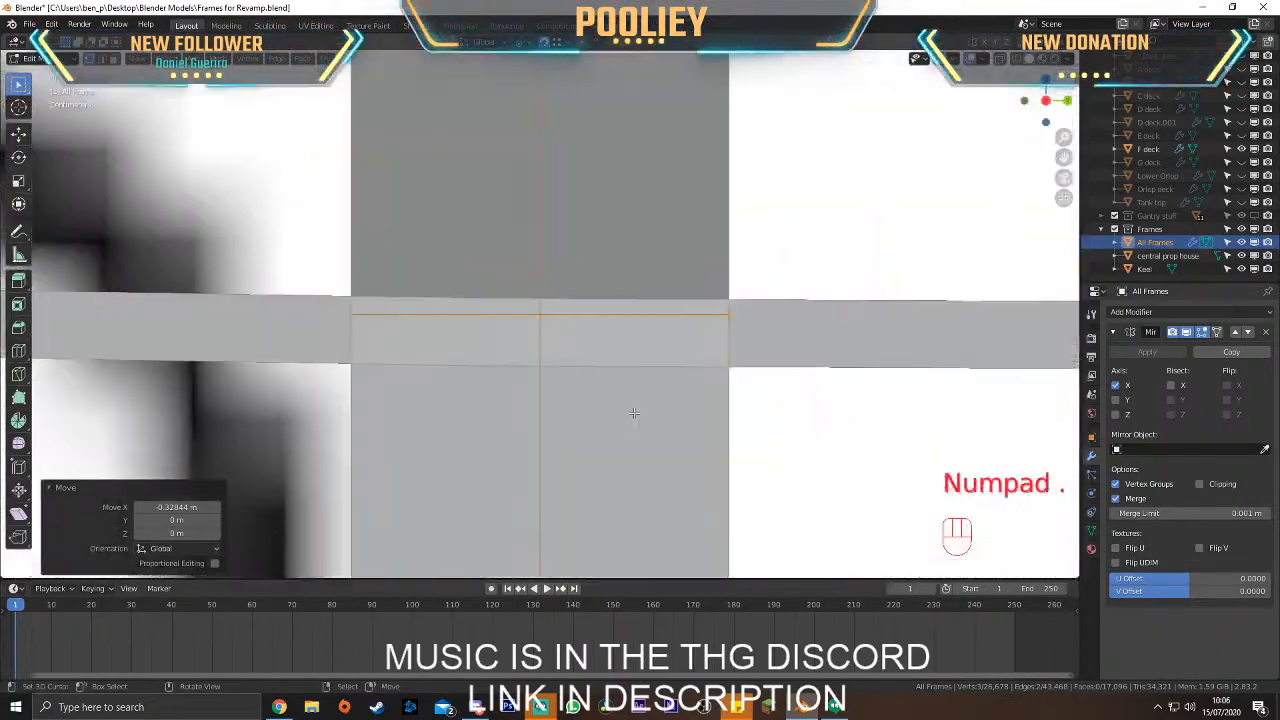
{"action": "key", "text": "g"}
{"action": "key", "text": "z"}
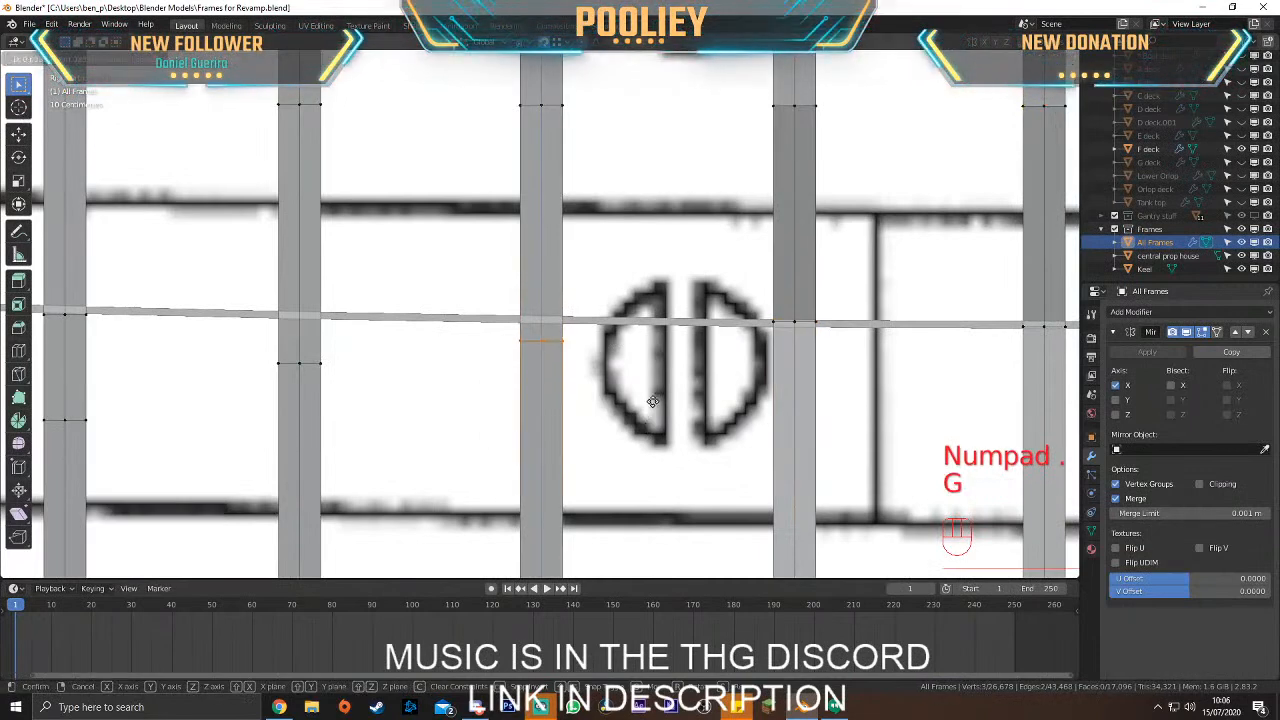
{"action": "left_click", "coordinate": [668, 383]}
{"action": "key", "text": "g"}
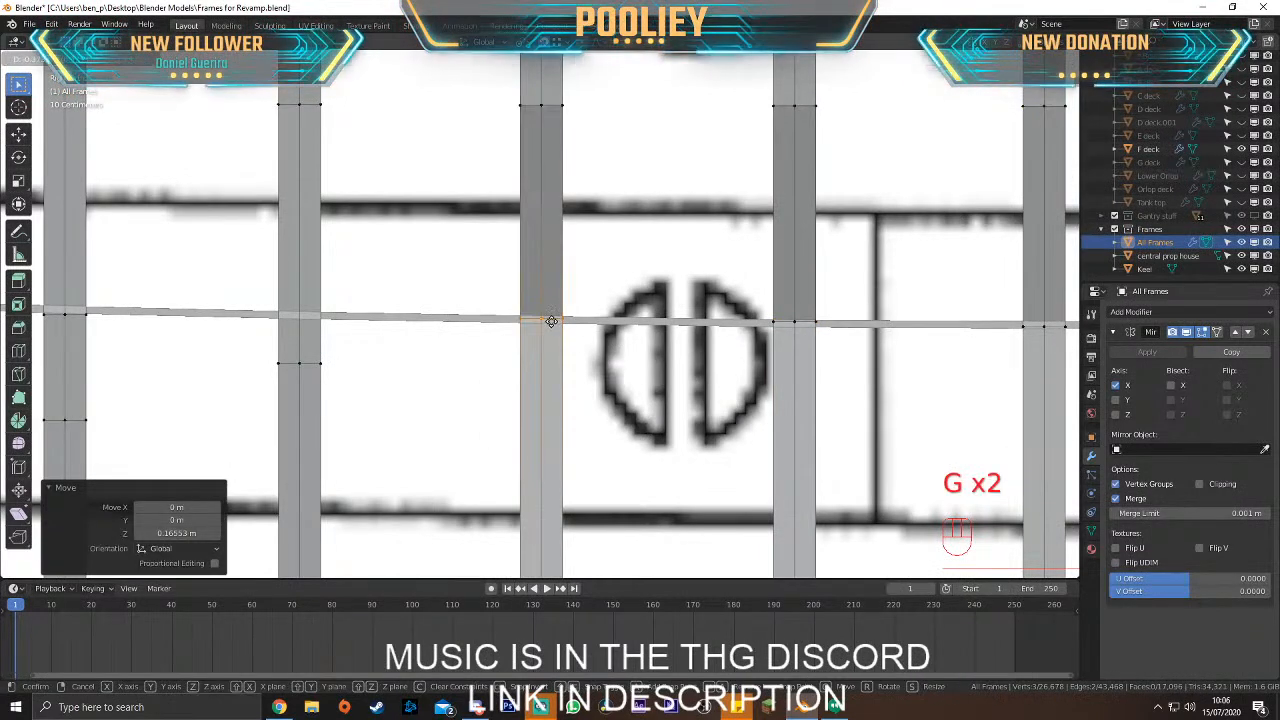
{"action": "left_click", "coordinate": [550, 320]}
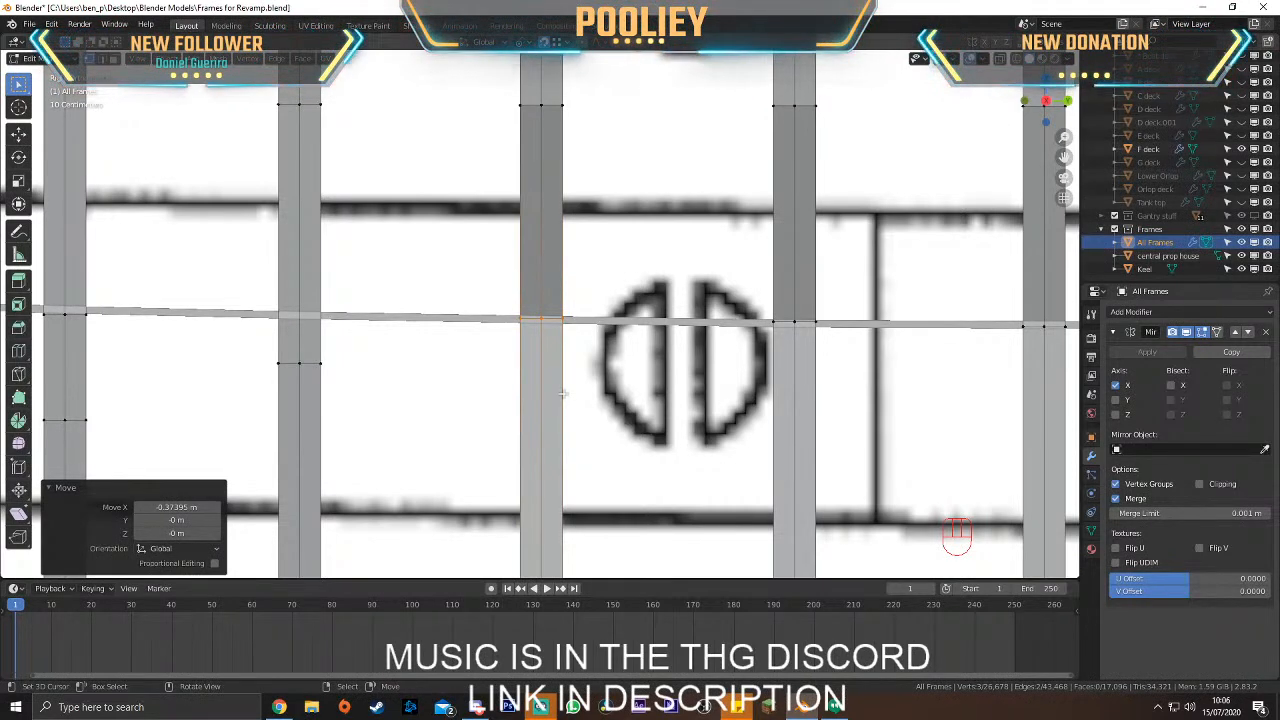
Raise the row of the second frame aft of the split circle to the deck edge and align it along X
{"action": "left_click_drag", "start_coordinate": [262, 340], "coordinate": [369, 394]}
{"action": "key", "text": "g"}
{"action": "key", "text": "z"}
{"action": "left_click", "coordinate": [369, 343]}
{"action": "key", "text": "g"}
{"action": "key", "text": "x"}
{"action": "left_click", "coordinate": [300, 315]}
Raise the row of the third frame aft of the split circle to the deck edge and shift it about -0.367 m along X
{"action": "scroll", "coordinate": [300, 315], "scroll_direction": "down", "scroll_amount": 1}
{"action": "middle_click_drag", "start_coordinate": [300, 315], "coordinate": [498, 311], "text": "shift"}
{"action": "left_click_drag", "start_coordinate": [323, 325], "coordinate": [433, 441]}
{"action": "left_click_drag", "start_coordinate": [303, 300], "coordinate": [431, 351]}
{"action": "key", "text": "g"}
{"action": "key", "text": "z"}
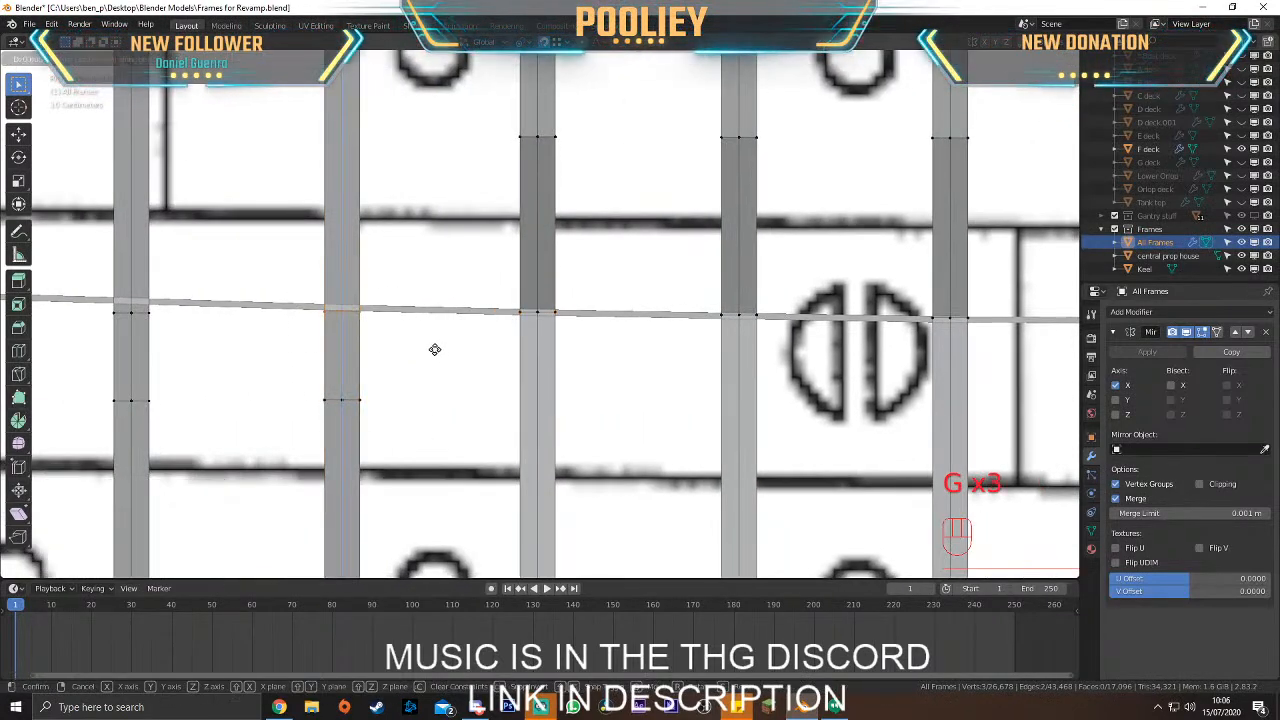
{"action": "left_click", "coordinate": [431, 346]}
{"action": "key", "text": "g"}
{"action": "key", "text": "x"}
{"action": "left_click", "coordinate": [342, 308]}
Raise the row of the frame just aft of the next upper seam to the deck edge and align it along X
{"action": "middle_click_drag", "start_coordinate": [241, 320], "coordinate": [351, 322], "text": "shift"}
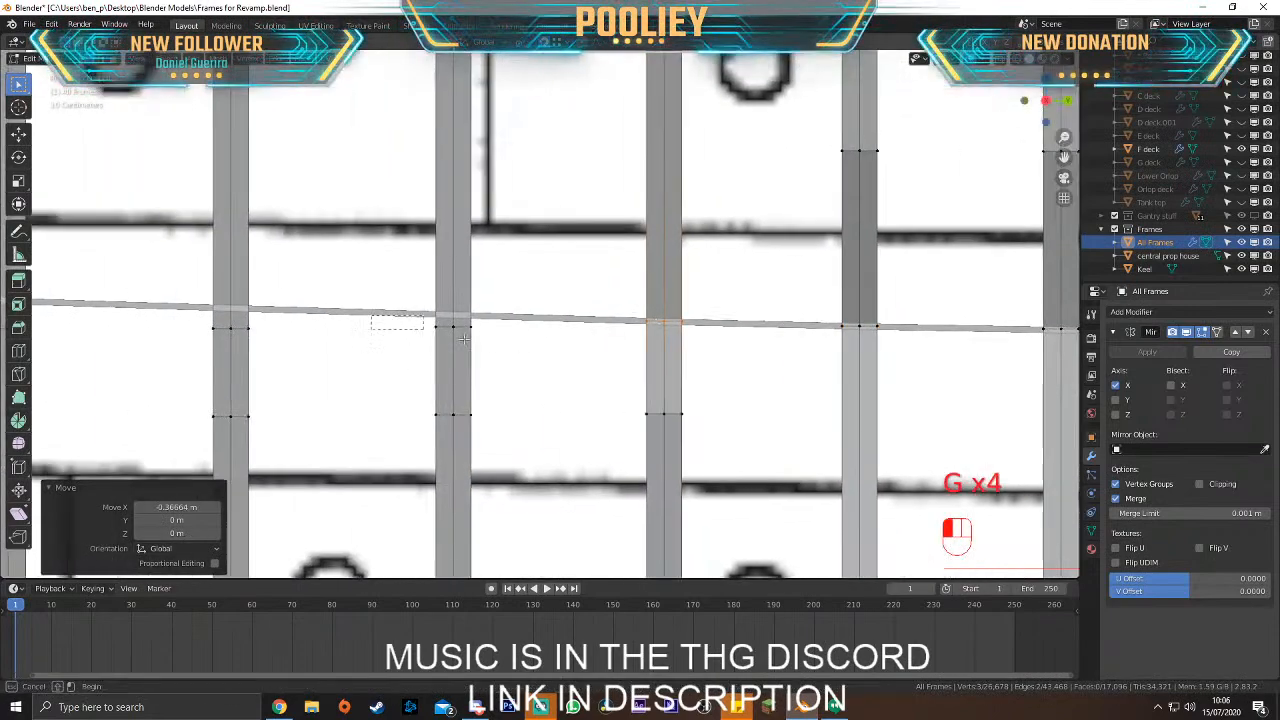
{"action": "key", "text": "g"}
{"action": "left_click", "coordinate": [545, 343]}
{"action": "key", "text": "g"}
{"action": "key", "text": "x"}
{"action": "left_click", "coordinate": [454, 312]}
Raise the row of the second frame aft of that upper seam about 0.086 m and align it with the deck edge along X
{"action": "left_click_drag", "start_coordinate": [171, 303], "coordinate": [283, 364]}
{"action": "key", "text": "g"}
{"action": "key", "text": "z"}
{"action": "left_click", "coordinate": [306, 345]}
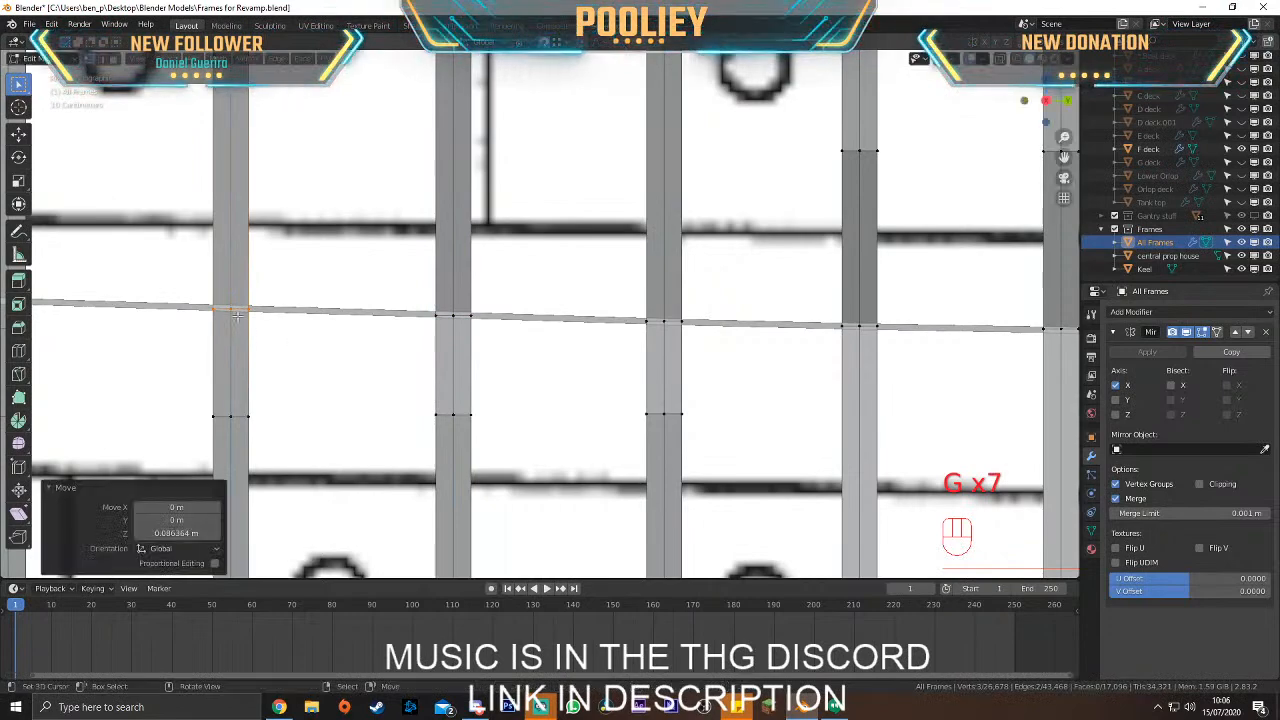
{"action": "key", "text": "g"}
{"action": "key", "text": "x"}
{"action": "left_click", "coordinate": [172, 304]}
Raise the row of the third frame aft of the upper seam about 0.117 m and align it with the deck edge along X
{"action": "scroll", "coordinate": [172, 304], "scroll_direction": "down", "scroll_amount": 3}
{"action": "middle_click_drag", "start_coordinate": [172, 304], "coordinate": [417, 330], "text": "shift"}
{"action": "scroll", "coordinate": [543, 391], "scroll_direction": "up", "scroll_amount": 2}
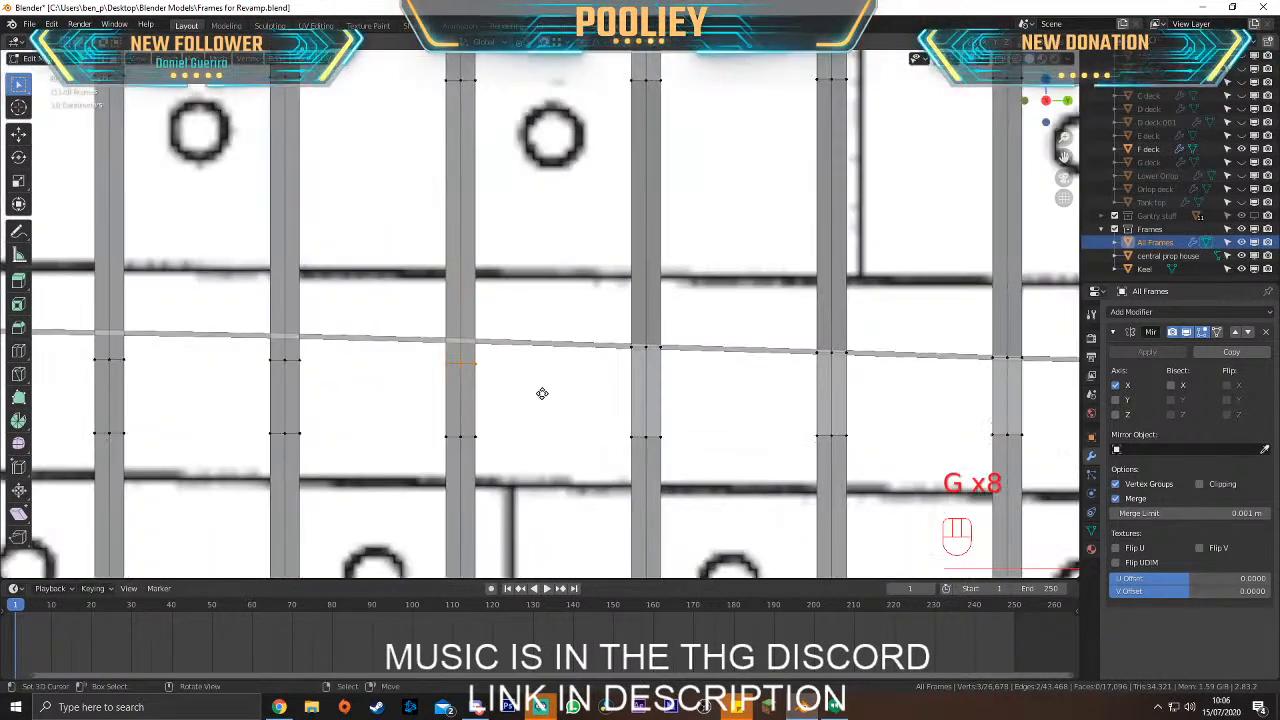
{"action": "key", "text": "g"}
{"action": "left_click", "coordinate": [557, 371]}
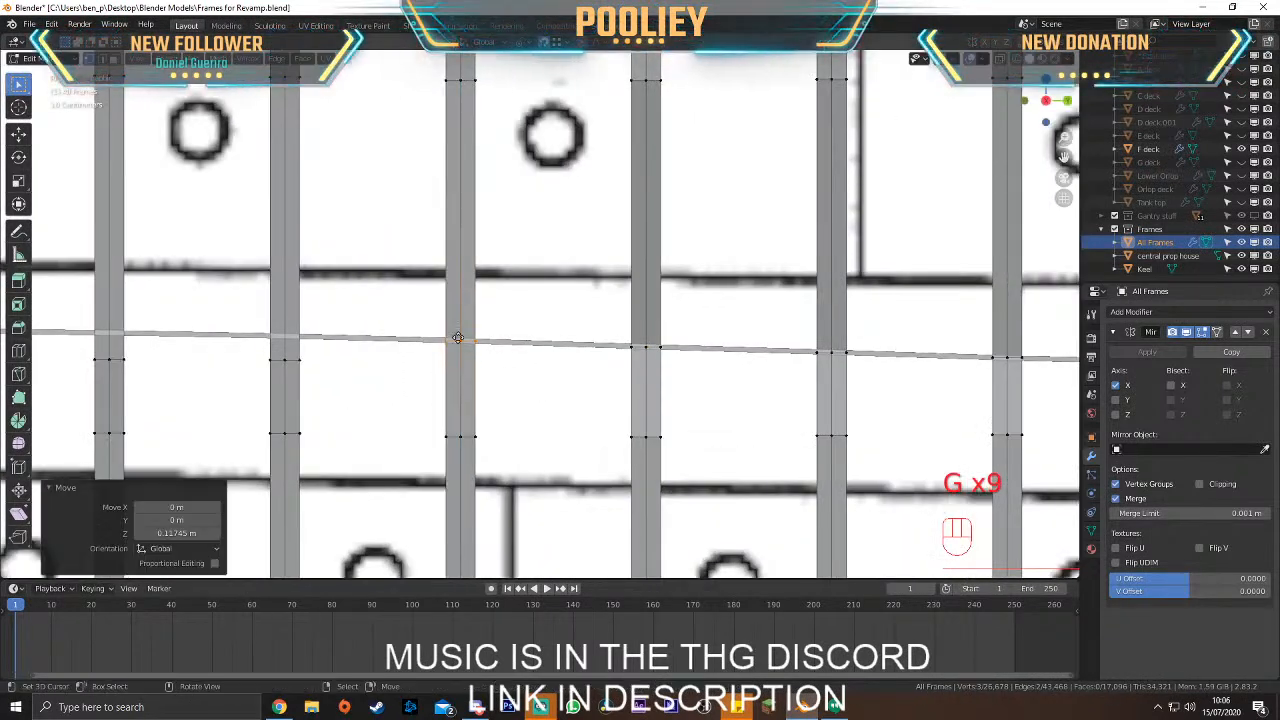
{"action": "key", "text": "g"}
{"action": "key", "text": "x"}
{"action": "left_click", "coordinate": [463, 339]}
{"action": "key", "text": "g"}
{"action": "key", "text": "x"}
{"action": "left_click", "coordinate": [463, 339]}
Raise the row two frames forward of the next crossing seam about 0.131 m and align it with the deck edge along X
{"action": "middle_click_drag", "start_coordinate": [320, 351], "coordinate": [547, 357], "text": "shift"}
{"action": "left_click_drag", "start_coordinate": [437, 343], "coordinate": [550, 383]}
{"action": "key", "text": "g"}
{"action": "left_click", "coordinate": [568, 371]}
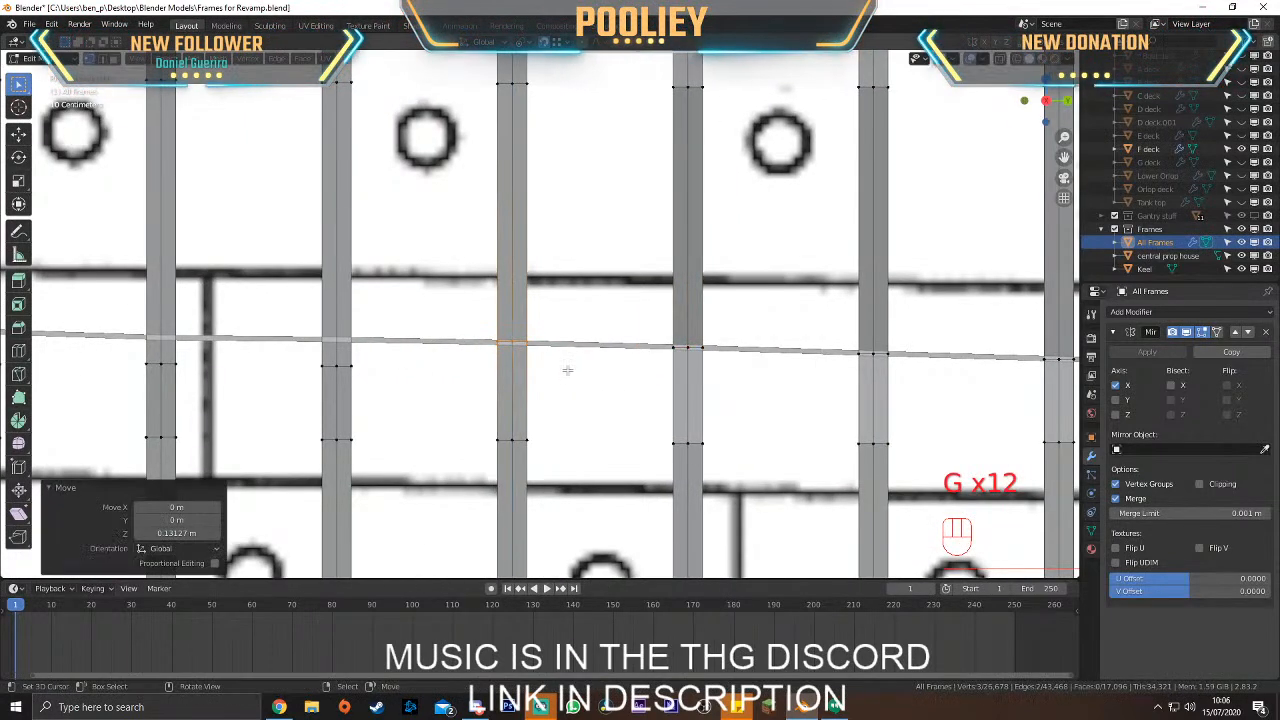
{"action": "key", "text": "g"}
{"action": "left_click", "coordinate": [517, 340]}
Raise the row just forward of the crossing seam about 0.138 m and shift it about -0.533 m along X to the deck edge
{"action": "left_click_drag", "start_coordinate": [300, 351], "coordinate": [403, 399]}
{"action": "key", "text": "g"}
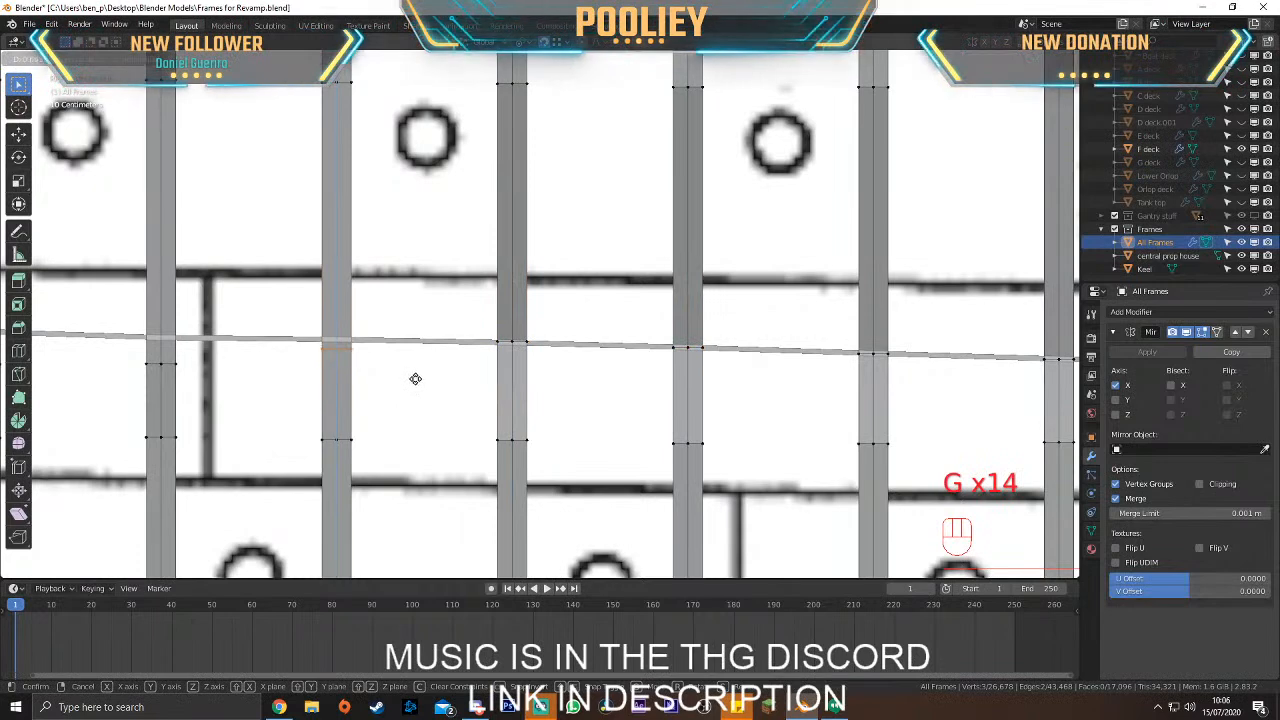
{"action": "left_click", "coordinate": [423, 373]}
{"action": "key", "text": "g"}
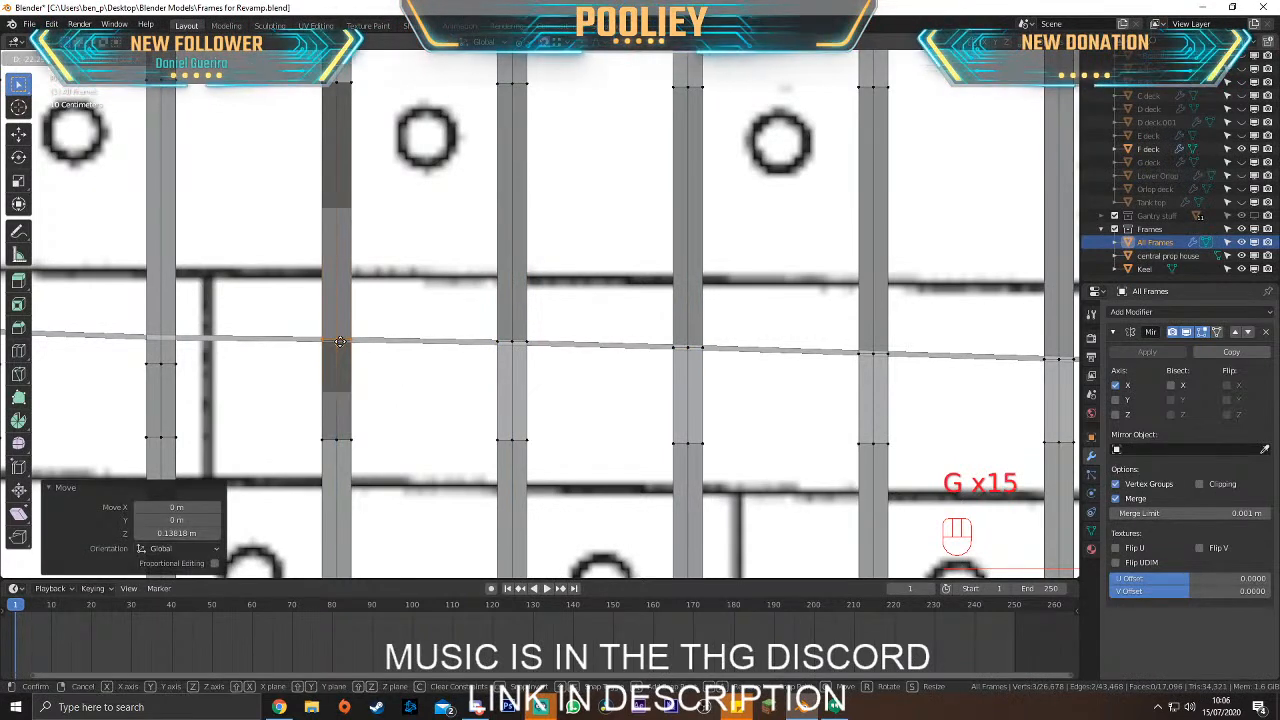
{"action": "left_click", "coordinate": [341, 342]}
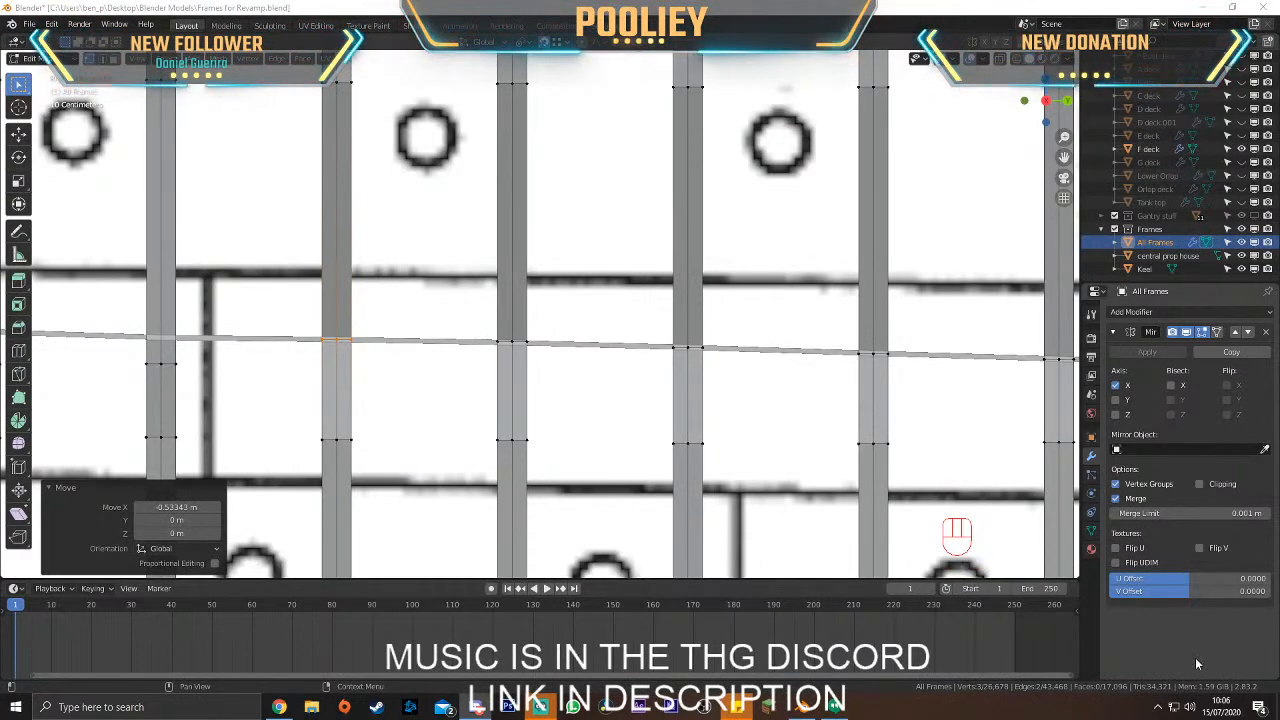
Raise the row just aft of the crossing seam about 0.135 m and align it with the deck edge along X
{"action": "middle_click_drag", "start_coordinate": [573, 443], "coordinate": [843, 453], "text": "shift"}
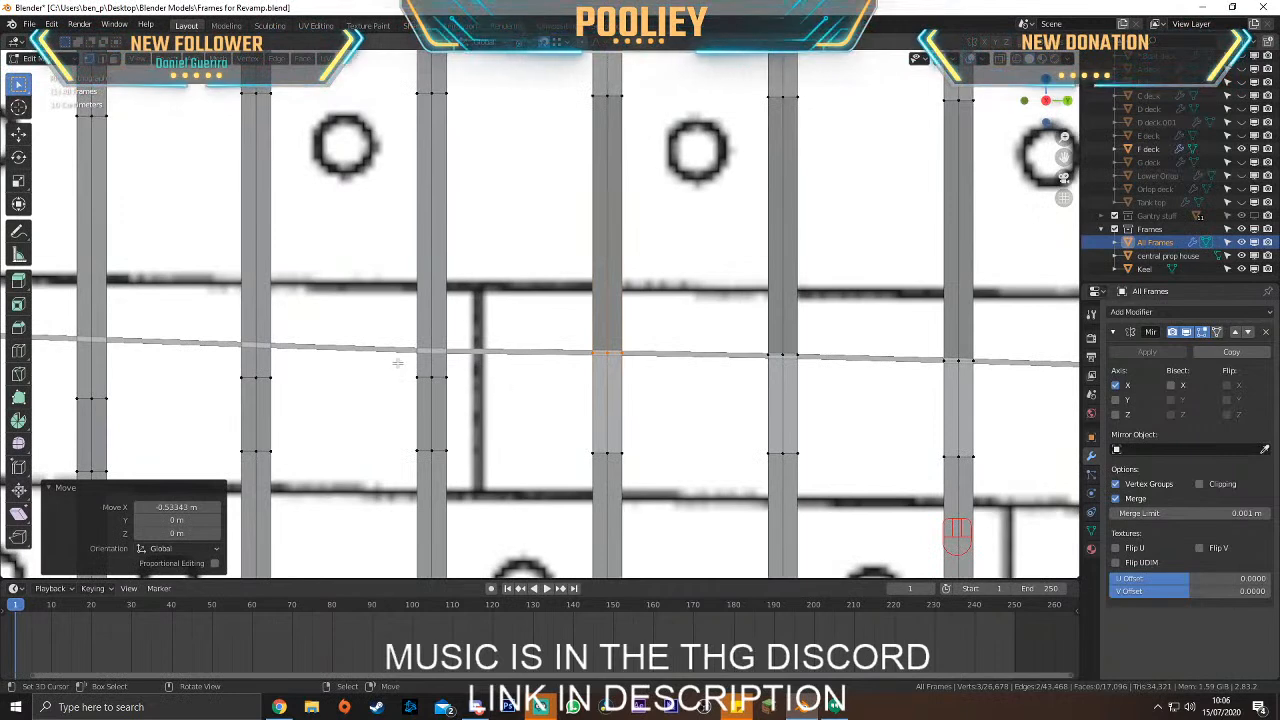
{"action": "left_click", "coordinate": [428, 375]}
{"action": "key", "text": "g"}
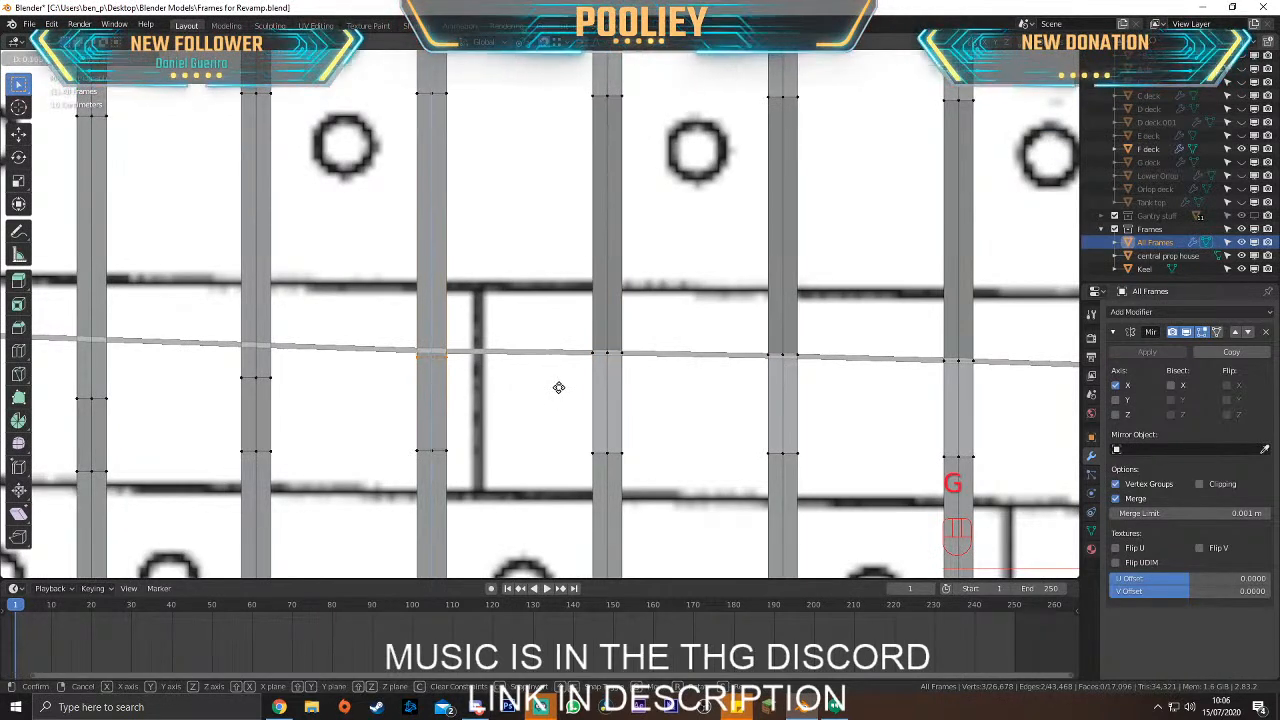
{"action": "left_click", "coordinate": [450, 368]}
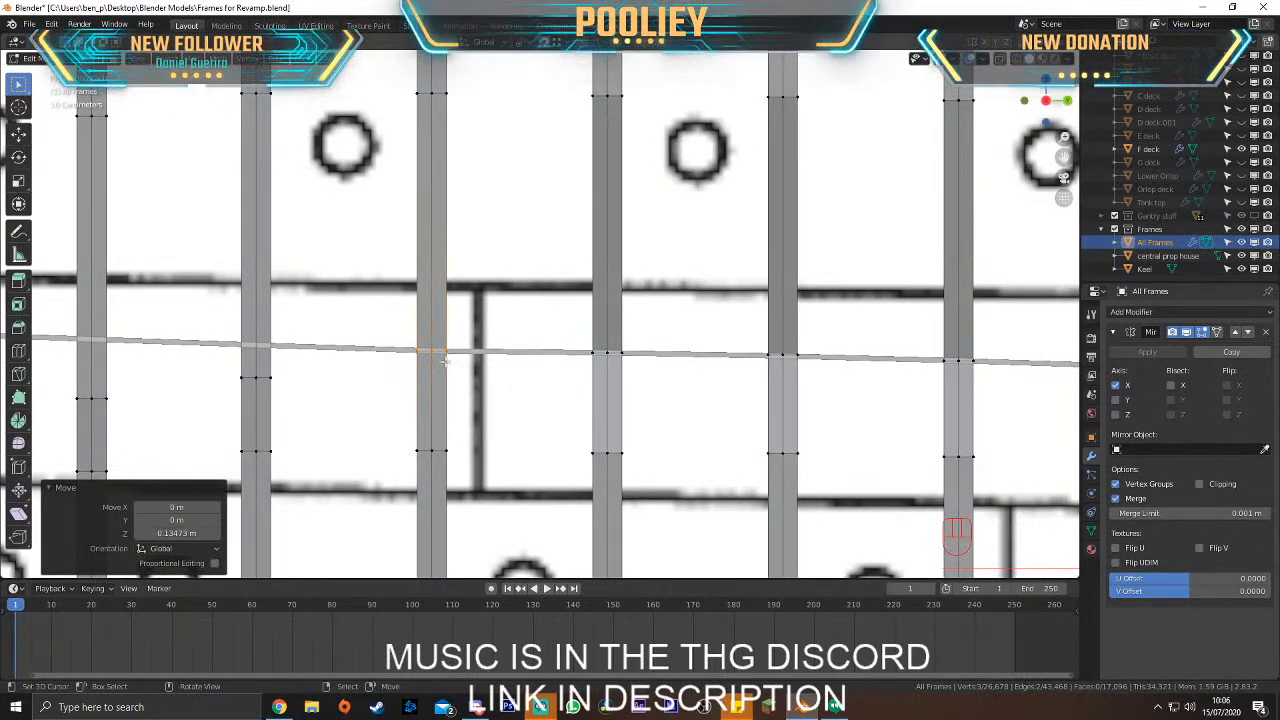
{"action": "key", "text": "g"}
Raise the row of the second frame aft of the crossing seam to the deck edge and align it along X
{"action": "key", "text": "g"}
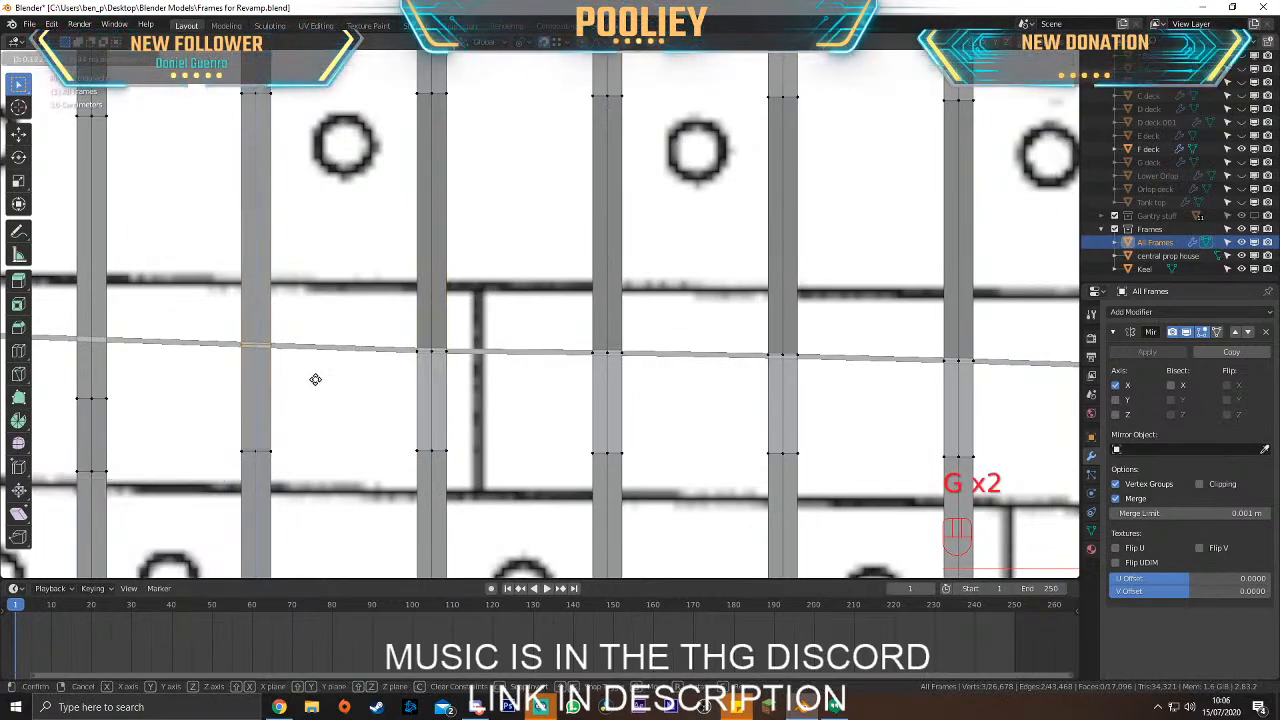
{"action": "left_click", "coordinate": [315, 379]}
{"action": "key", "text": "g"}
{"action": "key", "text": "x"}
{"action": "left_click", "coordinate": [258, 350]}
Raise the row of the third frame aft of the crossing seam about 0.304 m and align it with the deck edge along X
{"action": "middle_click_drag", "start_coordinate": [215, 367], "coordinate": [614, 428], "text": "shift"}
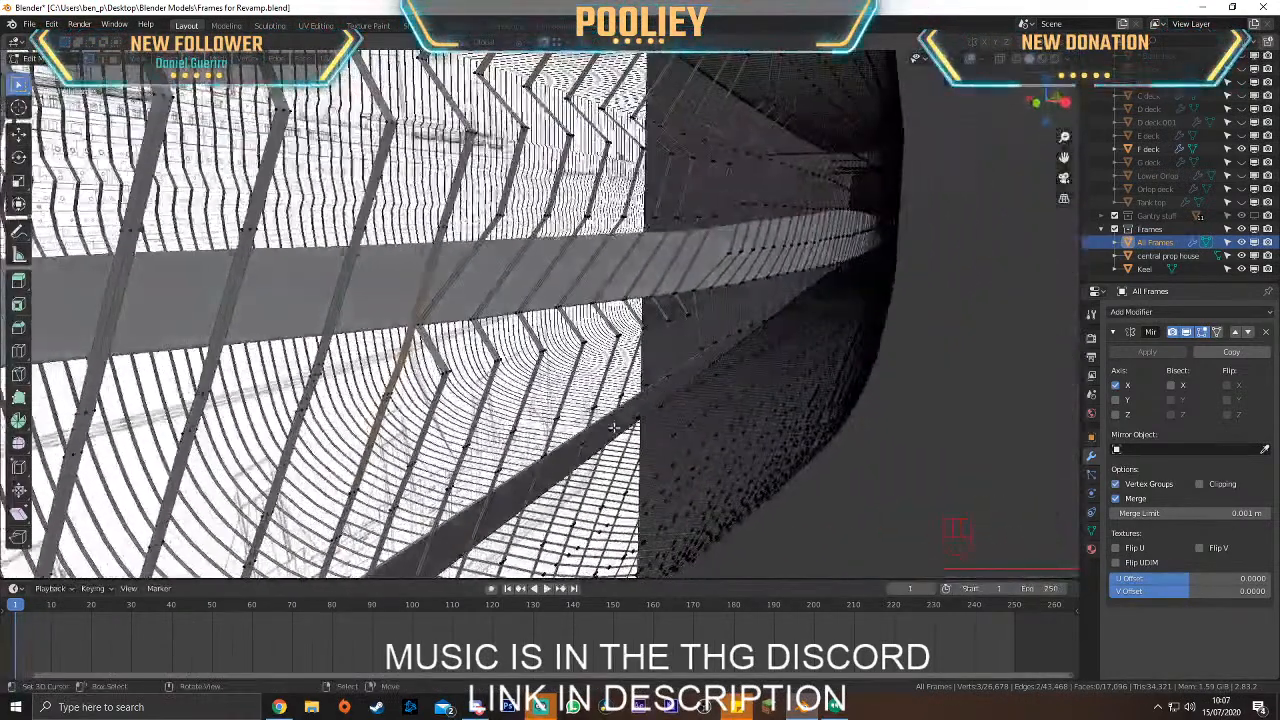
{"action": "key", "text": "KP_3"}
{"action": "scroll", "coordinate": [644, 398], "scroll_direction": "up", "scroll_amount": 5}
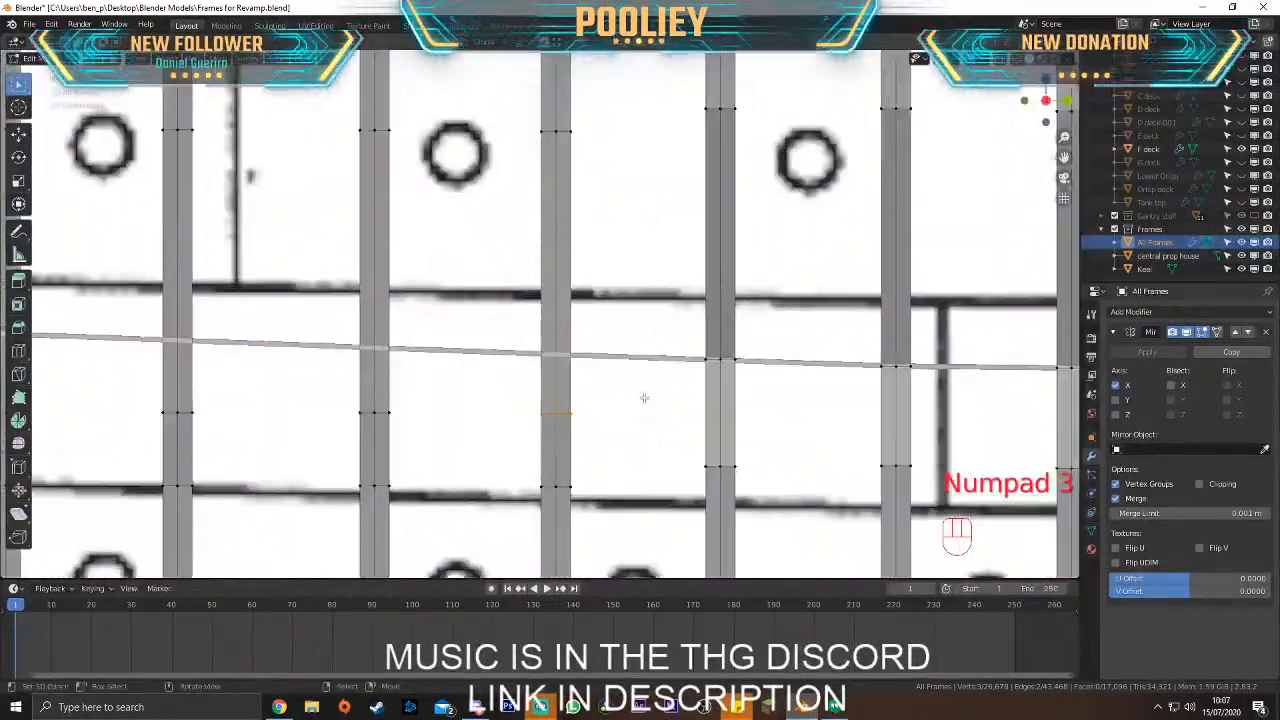
{"action": "key", "text": "g"}
{"action": "left_click", "coordinate": [647, 340]}
{"action": "key", "text": "g"}
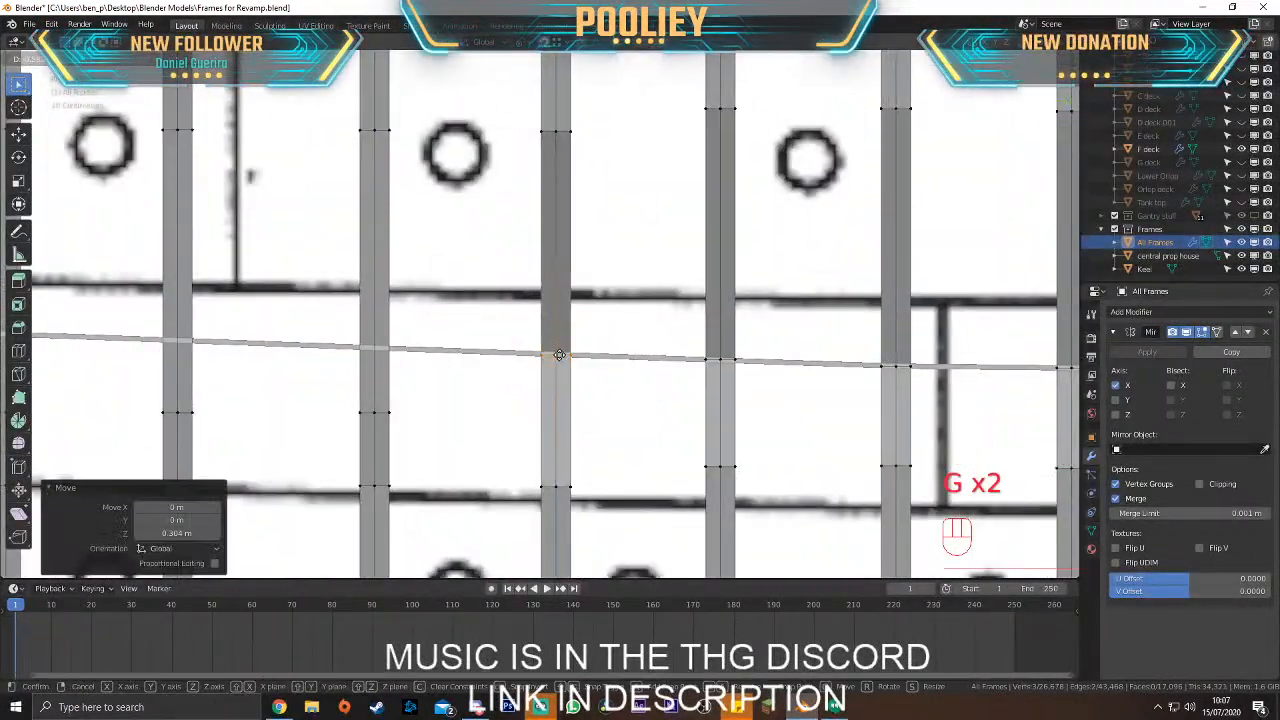
{"action": "left_click", "coordinate": [557, 354]}
Raise the row just forward of the next upper seam about 0.339 m and shift it about -0.466 m along X to the deck edge
{"action": "left_click_drag", "start_coordinate": [342, 385], "coordinate": [450, 455]}
{"action": "key", "text": "g"}
{"action": "left_click", "coordinate": [457, 394]}
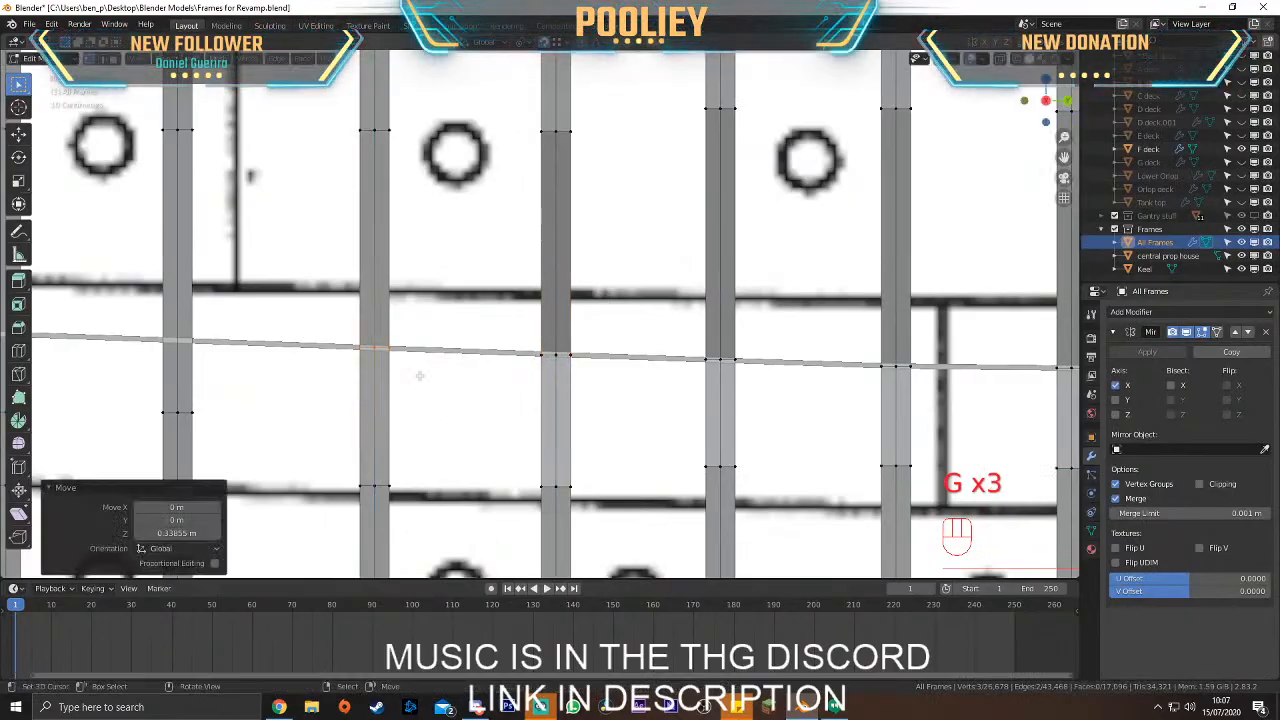
{"action": "key", "text": "g"}
{"action": "left_click", "coordinate": [378, 348]}
Raise the row just aft of that upper seam to the deck edge and align it along X
{"action": "scroll", "coordinate": [378, 348], "scroll_direction": "down", "scroll_amount": 6}
{"action": "middle_click_drag", "start_coordinate": [378, 348], "coordinate": [530, 380]}
{"action": "key", "text": "KP_3"}
{"action": "key", "text": "KP_Decimal"}
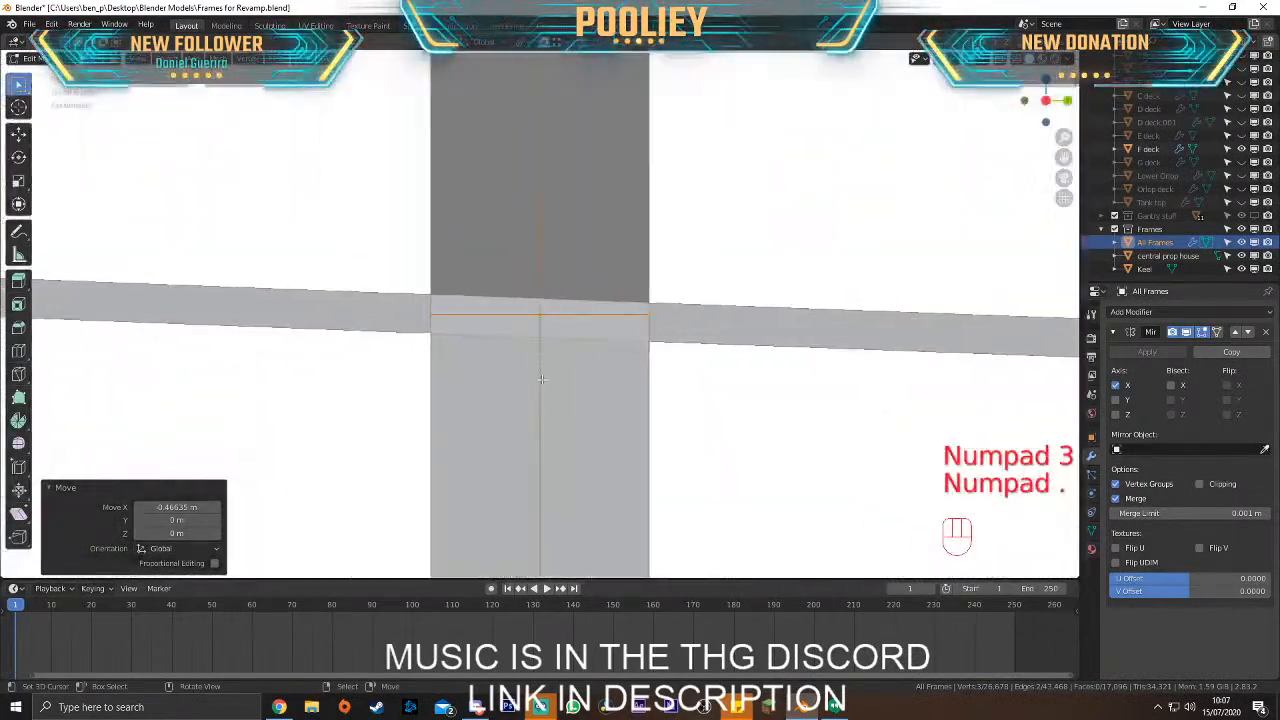
{"action": "scroll", "coordinate": [480, 363], "scroll_direction": "down", "scroll_amount": 3}
{"action": "key", "text": "g"}
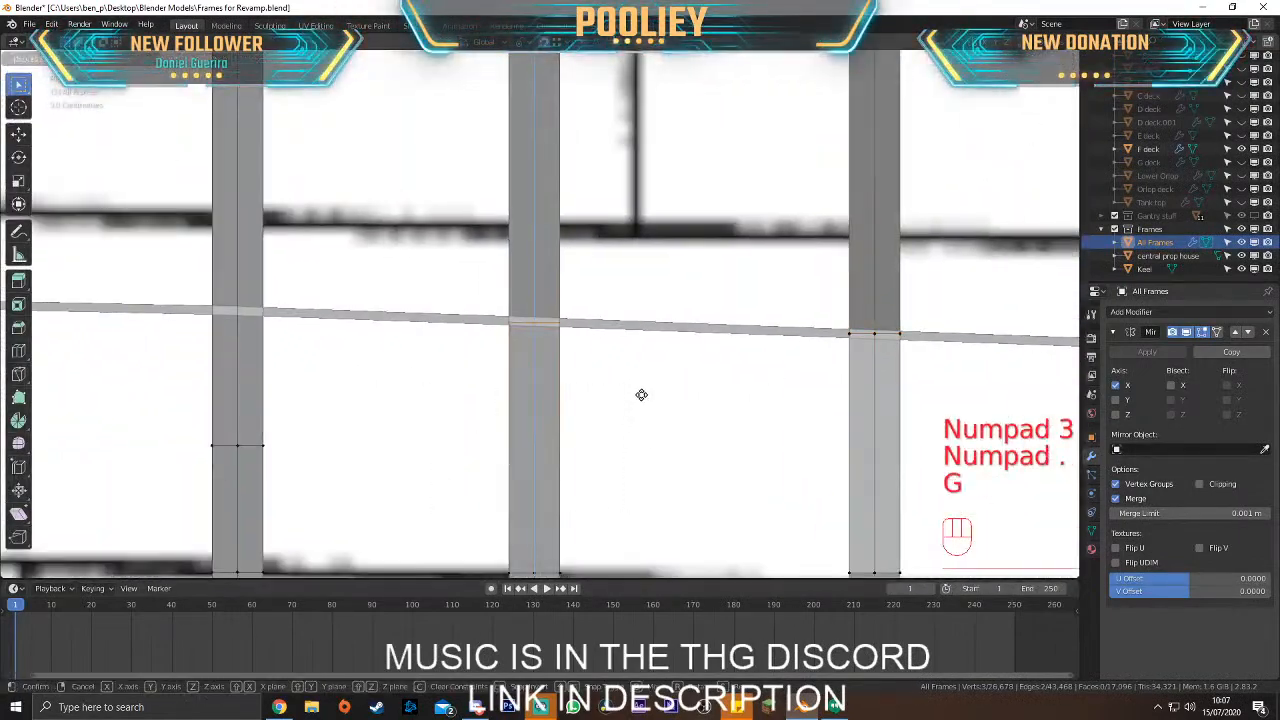
{"action": "left_click", "coordinate": [613, 378]}
{"action": "key", "text": "g"}
{"action": "left_click", "coordinate": [535, 323]}
Raise the row of the second frame aft of the upper seam to the deck edge and align it along X
{"action": "scroll", "coordinate": [534, 323], "scroll_direction": "down", "scroll_amount": 3}
{"action": "left_click", "coordinate": [433, 360]}
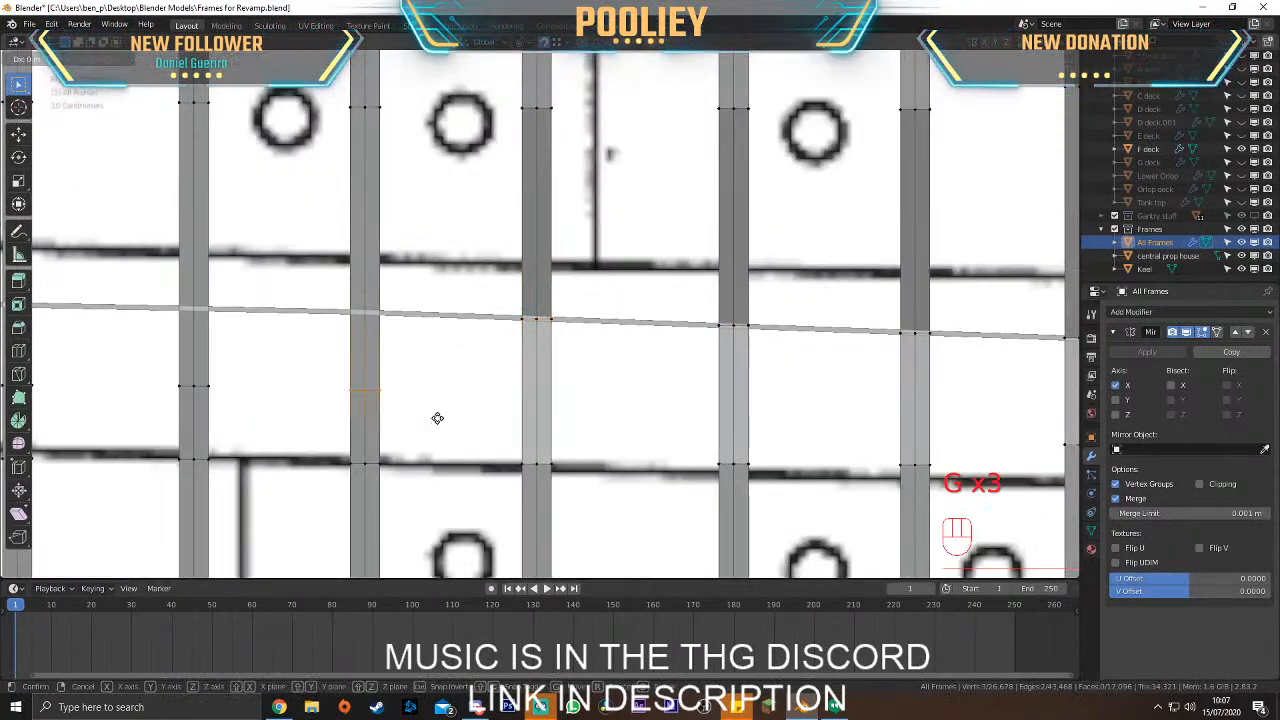
{"action": "key", "text": "g"}
{"action": "left_click", "coordinate": [446, 340]}
{"action": "key", "text": "g"}
{"action": "left_click", "coordinate": [376, 318]}
Raise the row of the frame just aft of the next lower seam to the deck edge and align it along X
{"action": "middle_click_drag", "start_coordinate": [410, 353], "coordinate": [654, 359], "text": "shift"}
{"action": "left_click_drag", "start_coordinate": [413, 359], "coordinate": [521, 435]}
{"action": "key", "text": "g"}
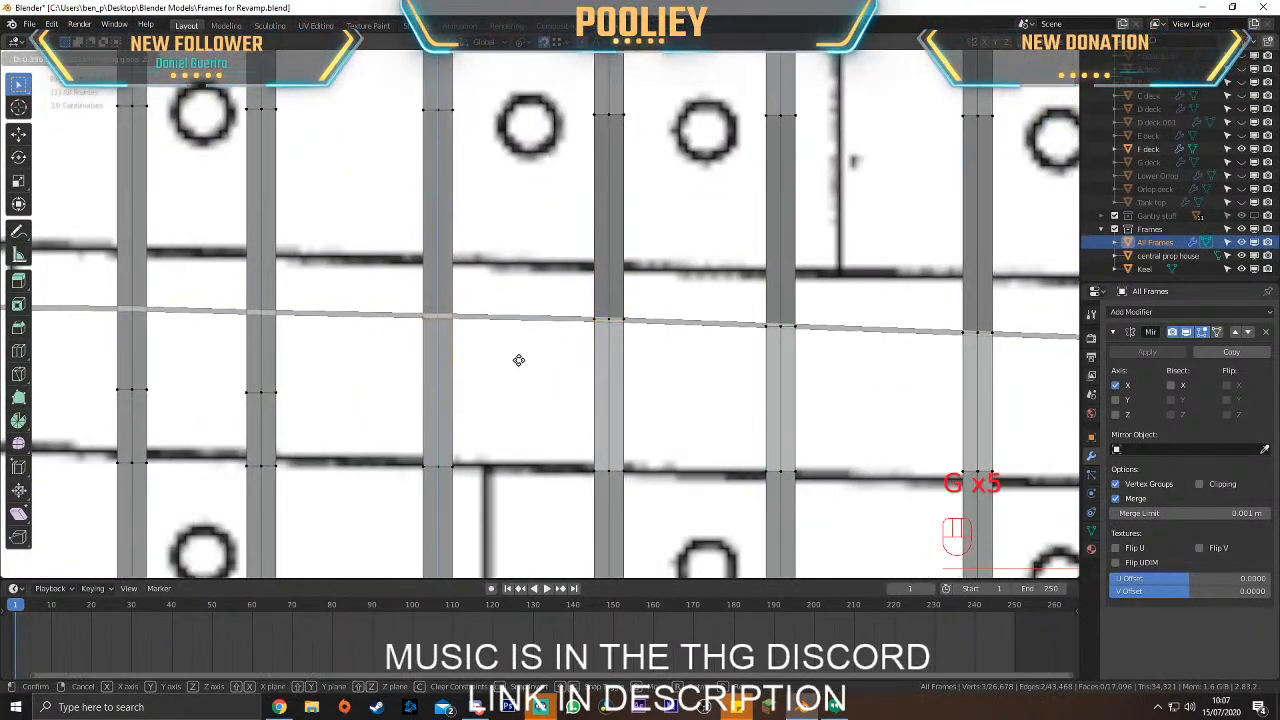
{"action": "left_click", "coordinate": [519, 359]}
{"action": "key", "text": "g"}
{"action": "left_click", "coordinate": [436, 318]}
Raise the row of the second frame aft of the lower seam to the deck edge and align it along X
{"action": "left_click_drag", "start_coordinate": [232, 356], "coordinate": [317, 425]}
{"action": "key", "text": "g"}
{"action": "key", "text": "z"}
{"action": "left_click", "coordinate": [321, 343]}
{"action": "key", "text": "g"}
{"action": "left_click", "coordinate": [321, 343]}
Raise the row just forward of the next crossing seam about 0.418 m and align it with the deck edge along X
{"action": "middle_click_drag", "start_coordinate": [321, 343], "coordinate": [621, 363], "text": "shift"}
{"action": "left_click_drag", "start_coordinate": [385, 385], "coordinate": [501, 433]}
{"action": "key", "text": "g"}
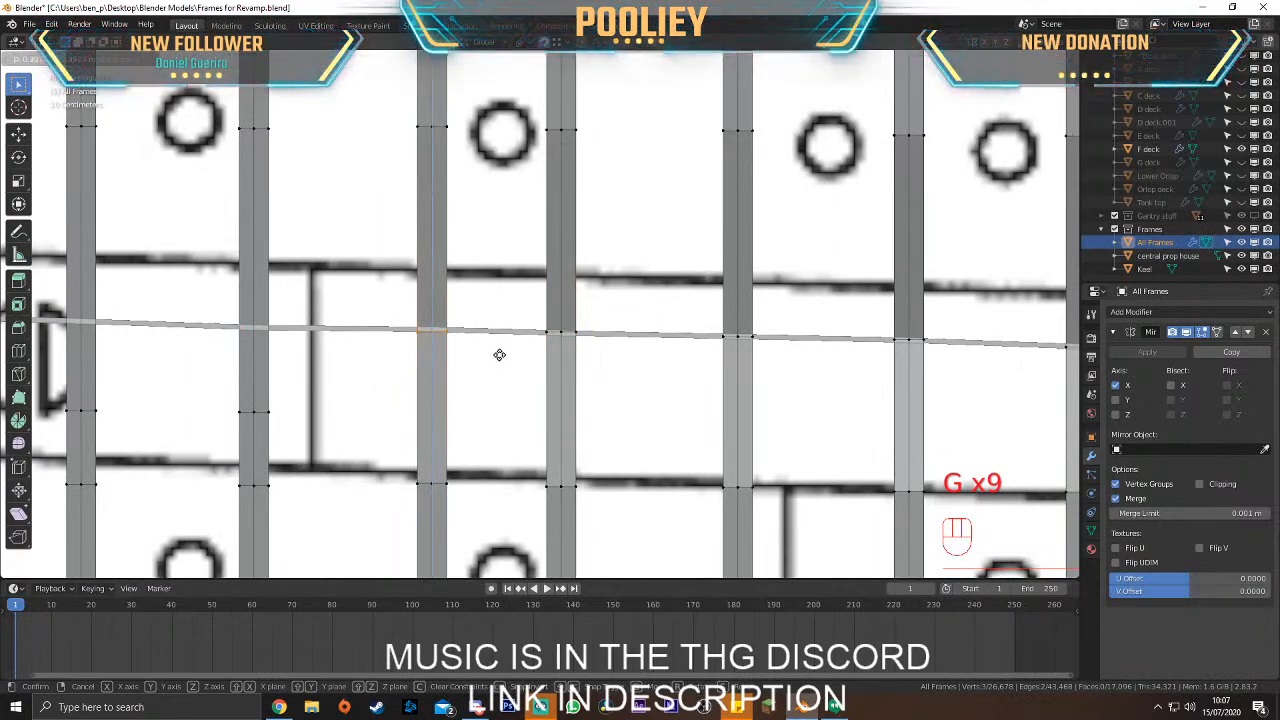
{"action": "left_click", "coordinate": [499, 354]}
{"action": "key", "text": "g"}
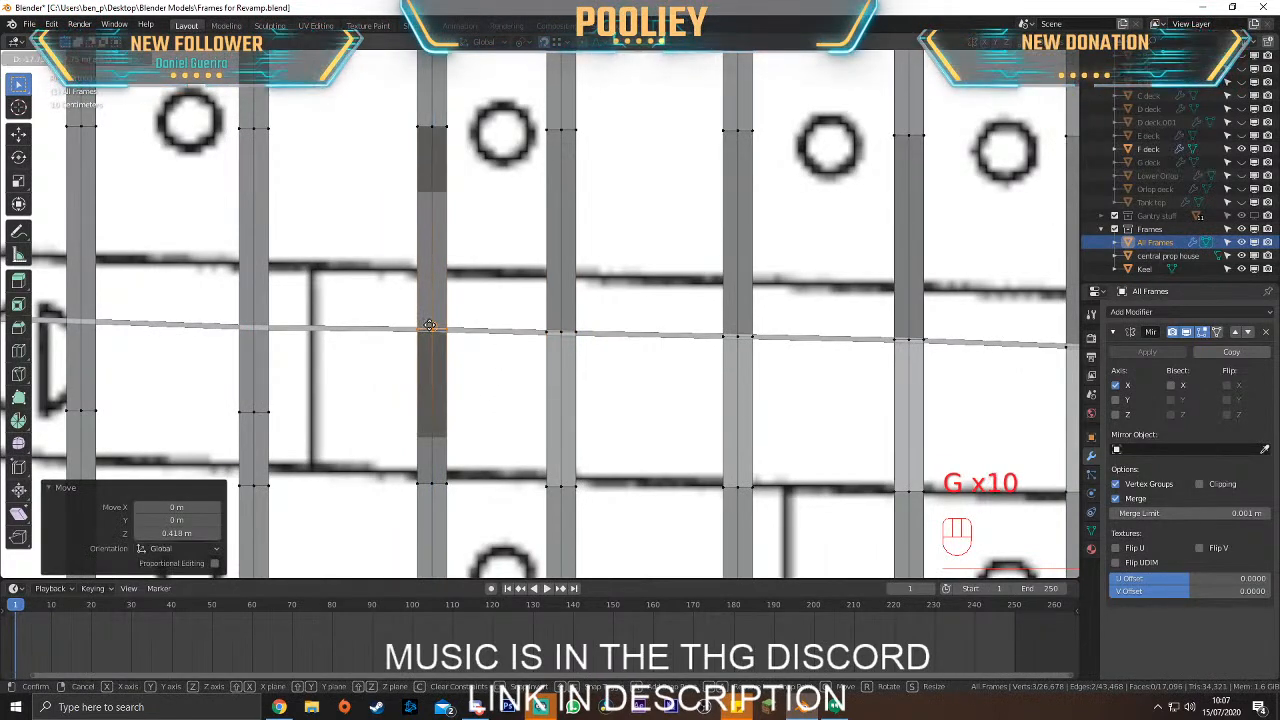
{"action": "left_click", "coordinate": [429, 325]}
Raise the row of the frame just aft of the crossing seam about 0.442 m and align it with the deck edge along X
{"action": "middle_click_drag", "start_coordinate": [401, 378], "coordinate": [651, 369], "text": "shift"}
{"action": "left_click_drag", "start_coordinate": [457, 378], "coordinate": [573, 426]}
{"action": "key", "text": "g"}
{"action": "middle_click", "coordinate": [606, 426]}
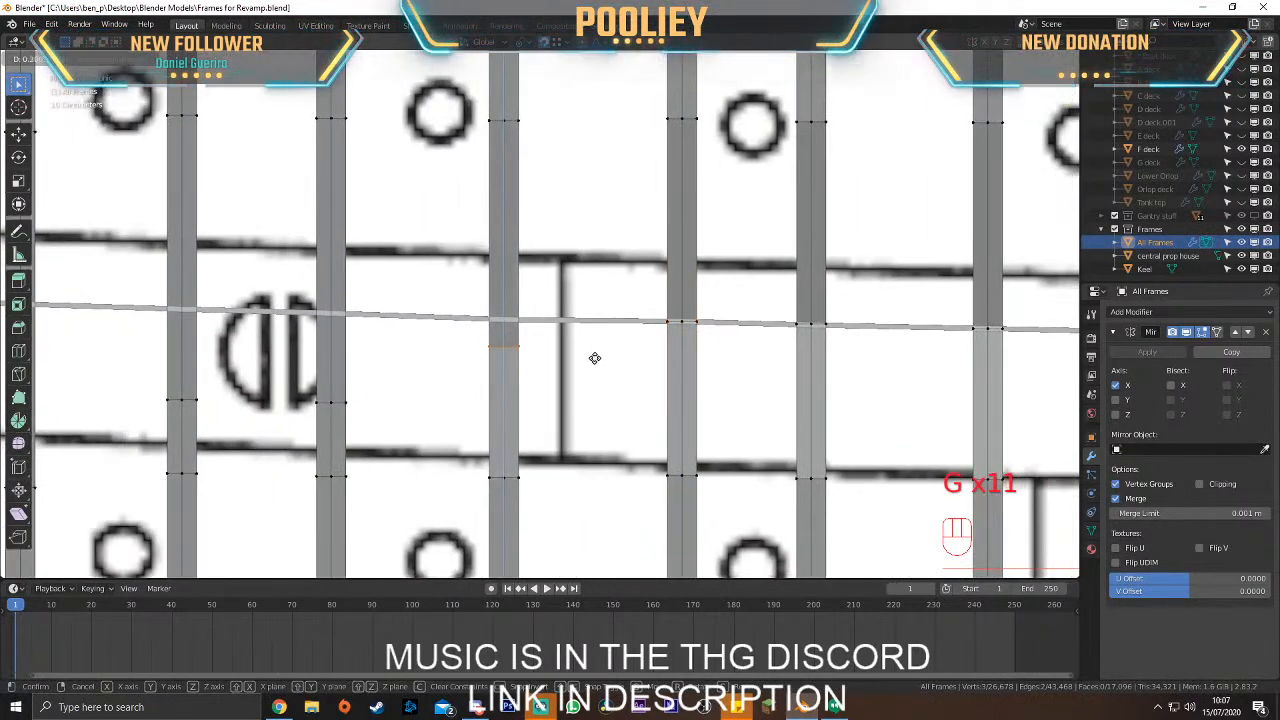
{"action": "key", "text": "g"}
{"action": "key", "text": "x"}
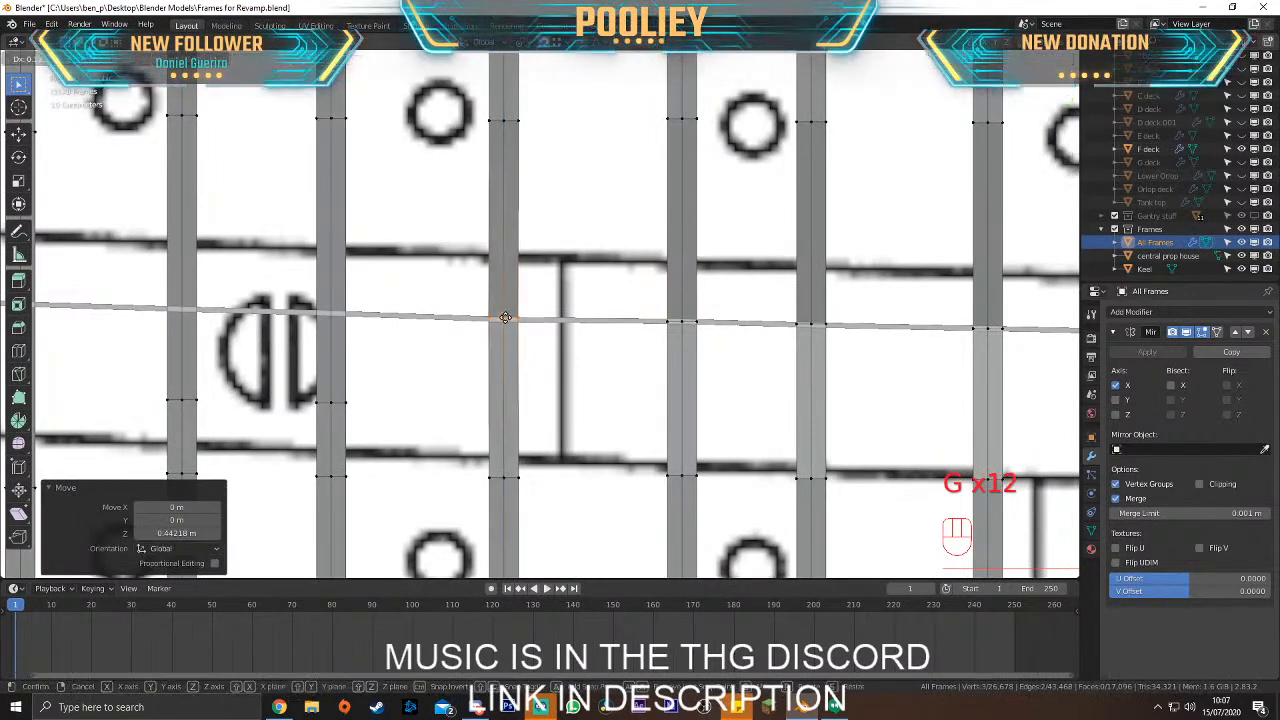
{"action": "left_click", "coordinate": [440, 326]}
Raise the row of the frame at the forward side of the split-circle marking to the deck edge and align it about 0.349 m along X
{"action": "left_click_drag", "start_coordinate": [256, 364], "coordinate": [374, 414]}
{"action": "key", "text": "g"}
{"action": "key", "text": "z"}
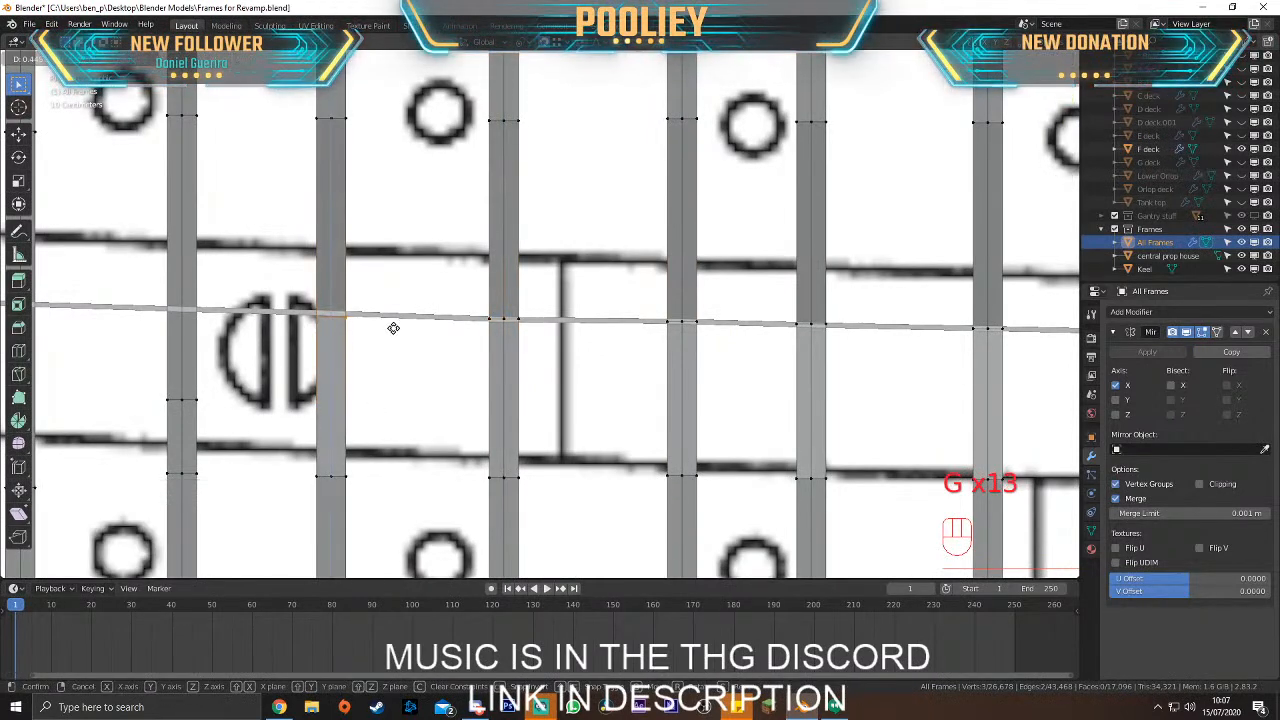
{"action": "left_click", "coordinate": [393, 329]}
{"action": "key", "text": "g"}
{"action": "key", "text": "x"}
{"action": "left_click", "coordinate": [336, 313]}
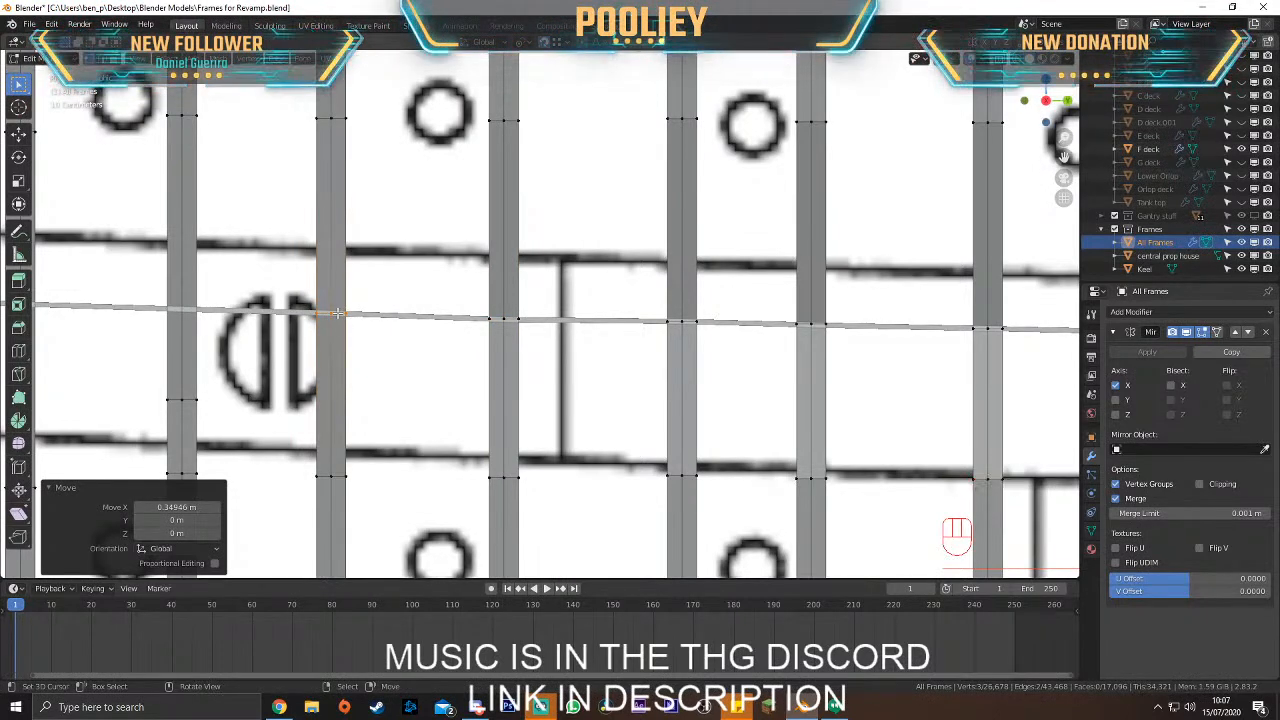
Raise the row of the frame just aft of the split-circle marking to the deck edge and align it about 0.388 m along X
{"action": "middle_click_drag", "start_coordinate": [284, 365], "coordinate": [716, 337], "text": "shift"}
{"action": "key", "text": "g"}
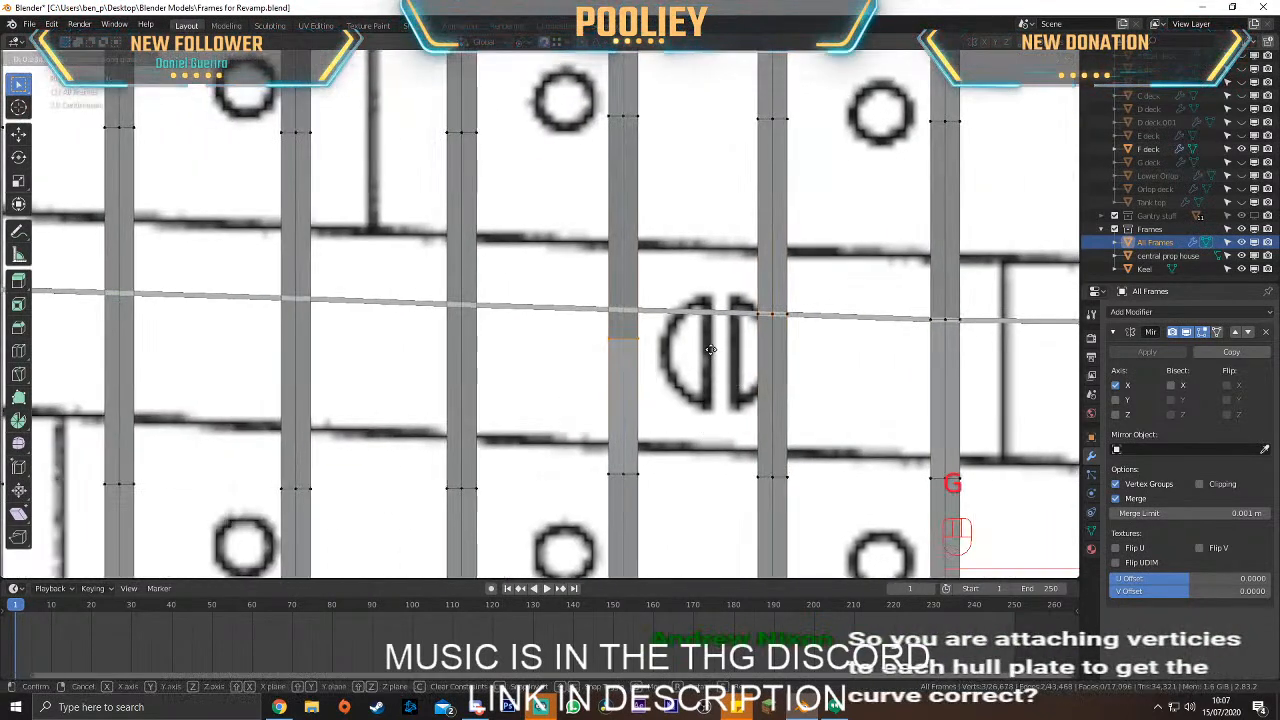
{"action": "left_click", "coordinate": [715, 337]}
{"action": "key", "text": "g"}
{"action": "key", "text": "x"}
{"action": "left_click", "coordinate": [627, 309]}
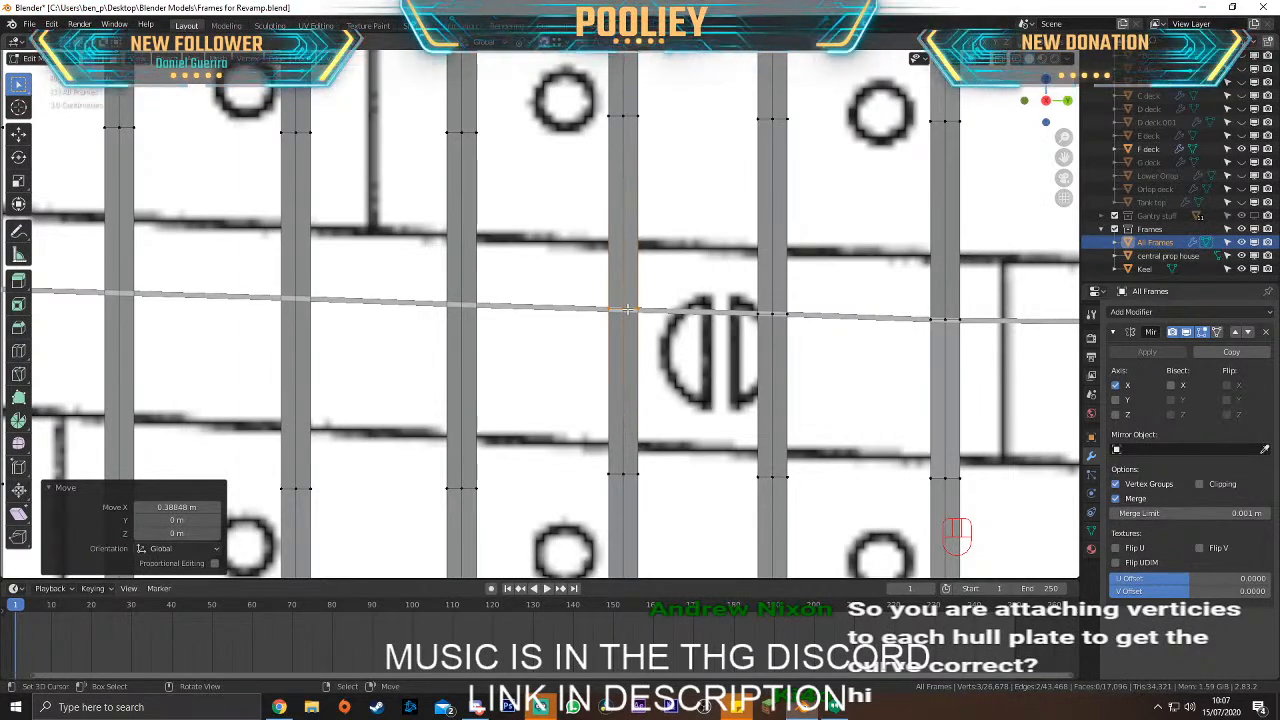
Lower the row of the frame just forward of the next upper seam to the deck edge and align it along X
{"action": "scroll", "coordinate": [627, 310], "scroll_direction": "down", "scroll_amount": 4}
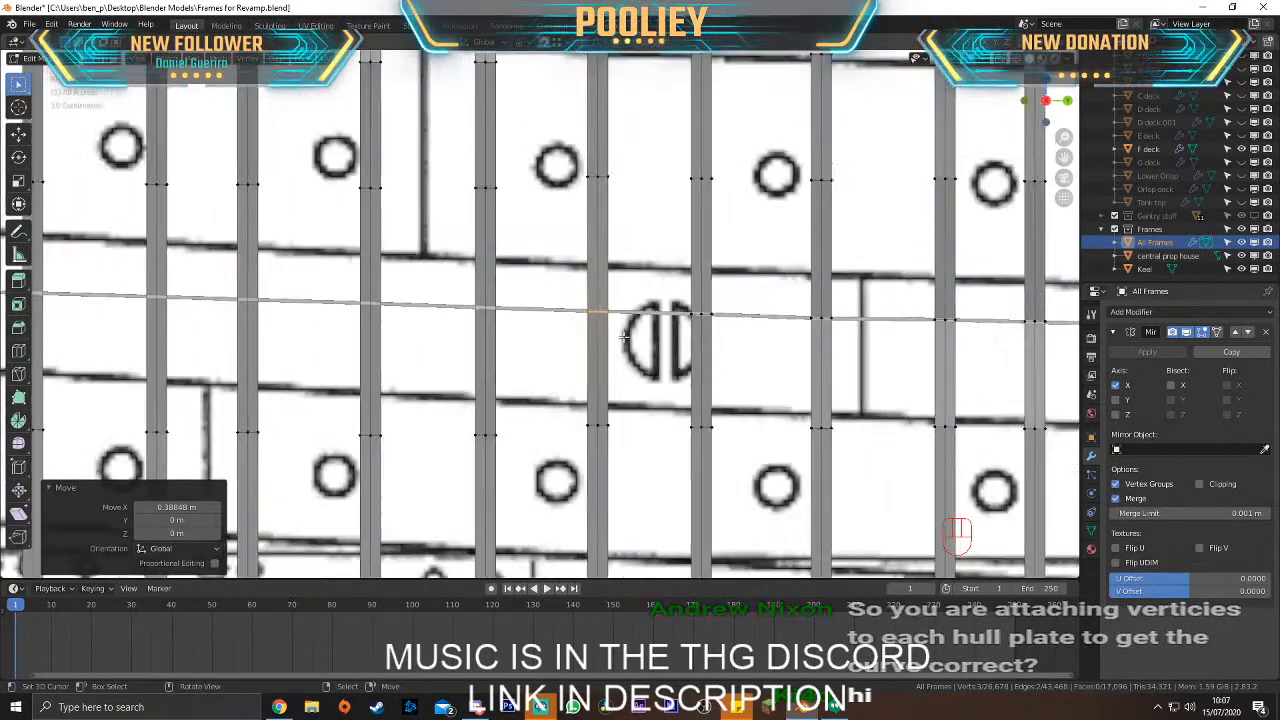
{"action": "scroll", "coordinate": [549, 371], "scroll_direction": "up", "scroll_amount": 3}
{"action": "left_click_drag", "start_coordinate": [530, 193], "coordinate": [546, 334]}
{"action": "key", "text": "g"}
{"action": "left_click", "coordinate": [561, 339]}
{"action": "key", "text": "g"}
{"action": "key", "text": "x"}
{"action": "left_click", "coordinate": [441, 306]}
Lower the row of the frame just aft of the upper seam to the deck edge and align it about -0.500 m along X
{"action": "middle_click_drag", "start_coordinate": [441, 306], "coordinate": [640, 336], "text": "shift"}
{"action": "key", "text": "g"}
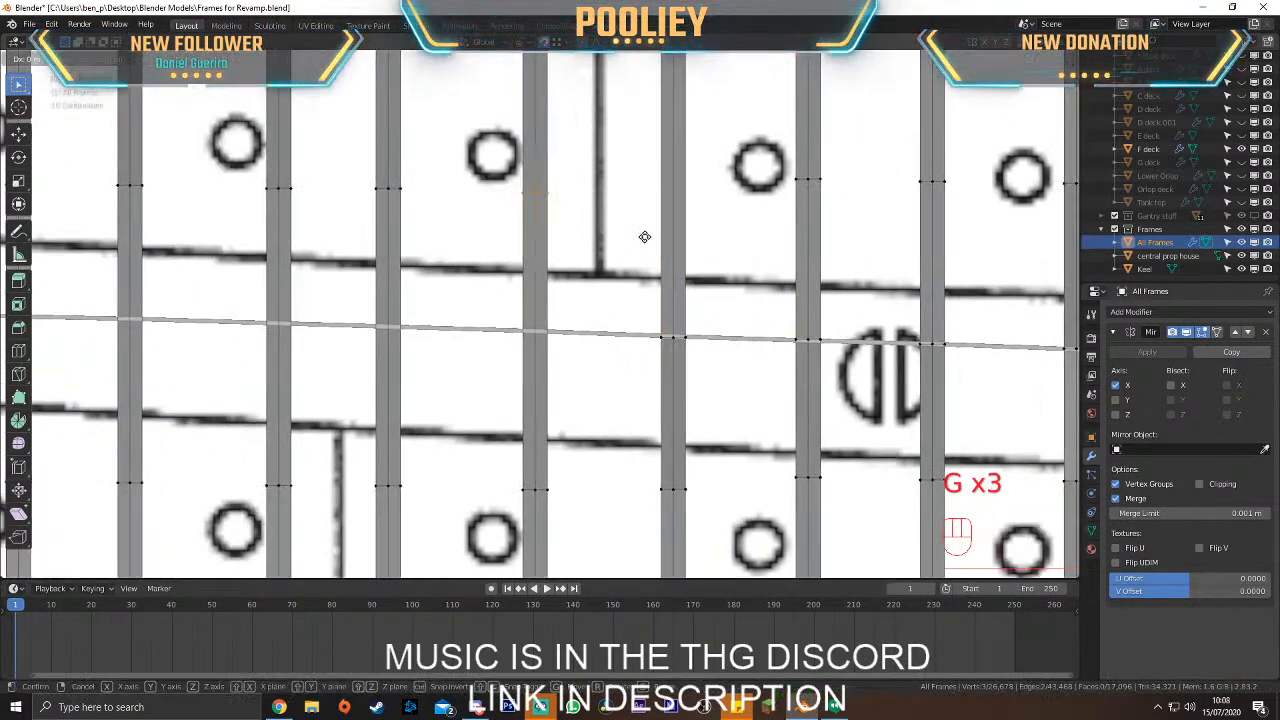
{"action": "left_click", "coordinate": [638, 372]}
{"action": "key", "text": "g"}
{"action": "left_click", "coordinate": [636, 374]}
{"action": "key", "text": "g"}
{"action": "key", "text": "x"}
{"action": "left_click", "coordinate": [537, 331]}
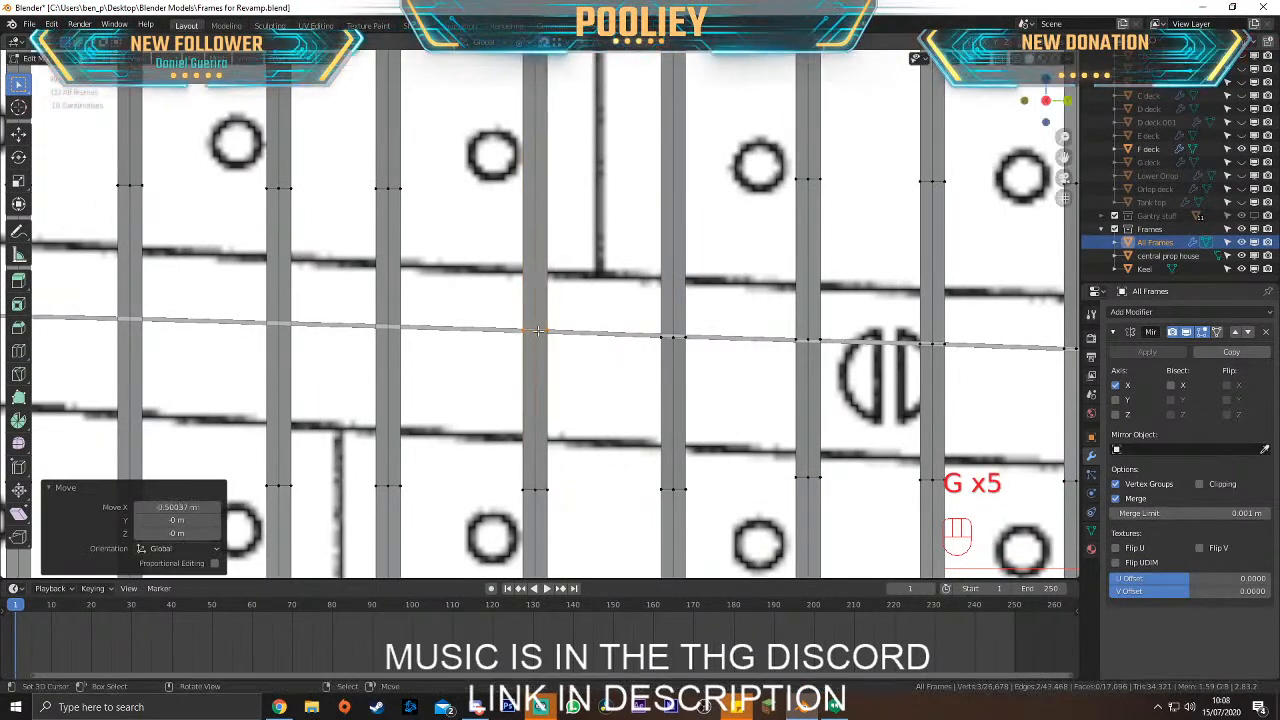
Try filling a face between the facing edges of the two frames beside the upper seam, and undo it
{"action": "left_click_drag", "start_coordinate": [659, 508], "coordinate": [660, 509]}
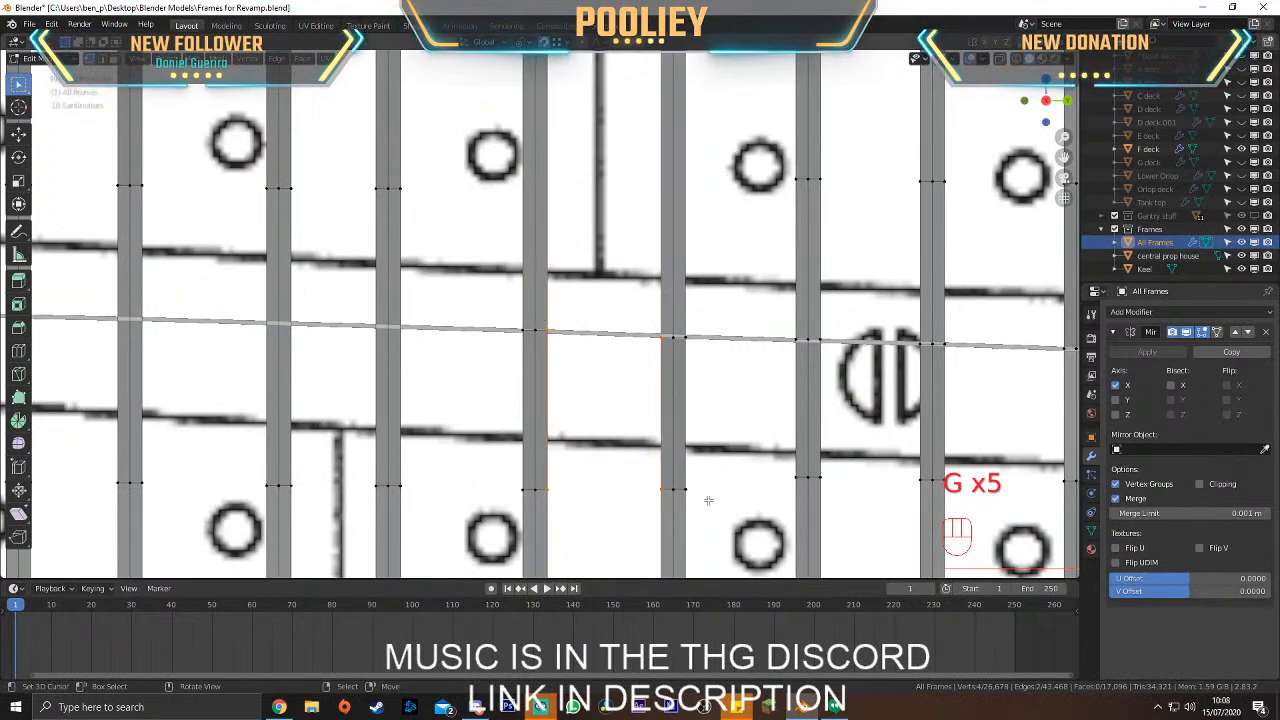
{"action": "key", "text": "f"}
{"action": "key", "text": "ctrl+z"}
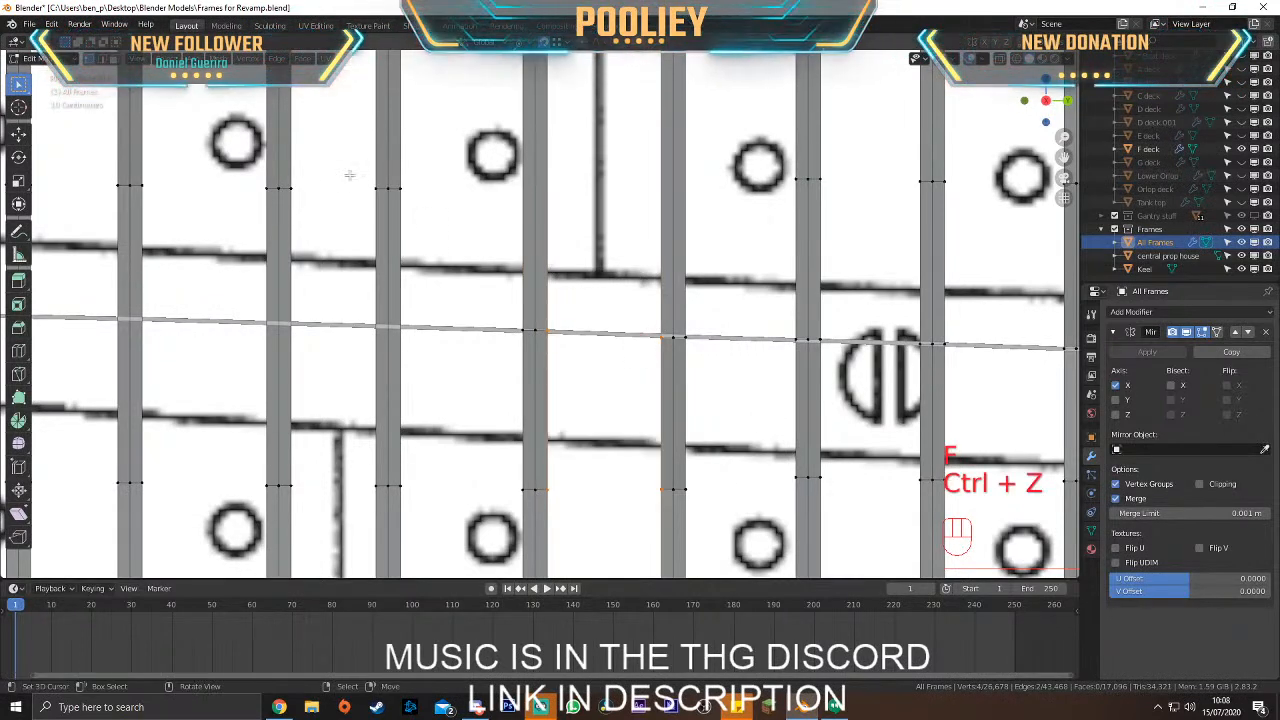
Lower the row of the second frame aft of the upper seam to the deck edge and align it about -0.442 m along X
{"action": "key", "text": "g"}
{"action": "left_click", "coordinate": [494, 377]}
{"action": "middle_click_drag", "start_coordinate": [468, 363], "coordinate": [659, 375], "text": "shift"}
{"action": "key", "text": "g"}
{"action": "left_click", "coordinate": [579, 338]}
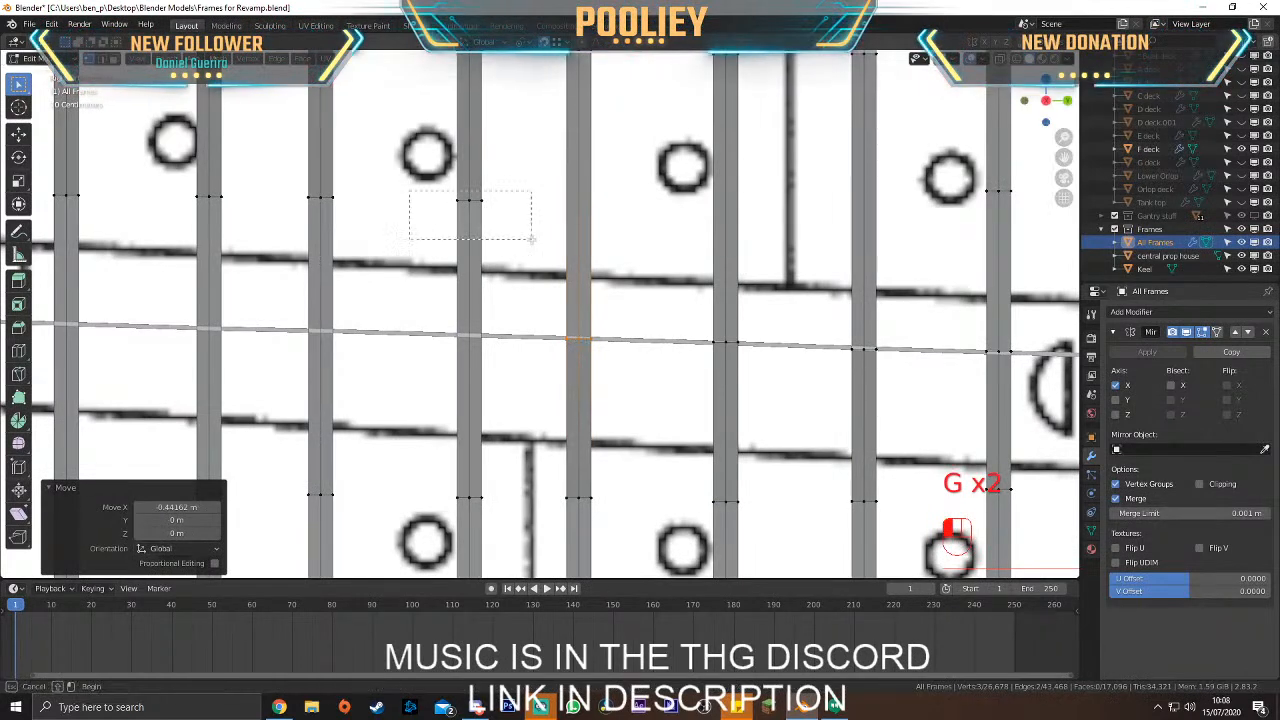
Lower the row of the frame just aft of the next lower seam to the deck edge and align it about -0.364 m along X
{"action": "left_click_drag", "start_coordinate": [531, 239], "coordinate": [531, 240]}
{"action": "key", "text": "g"}
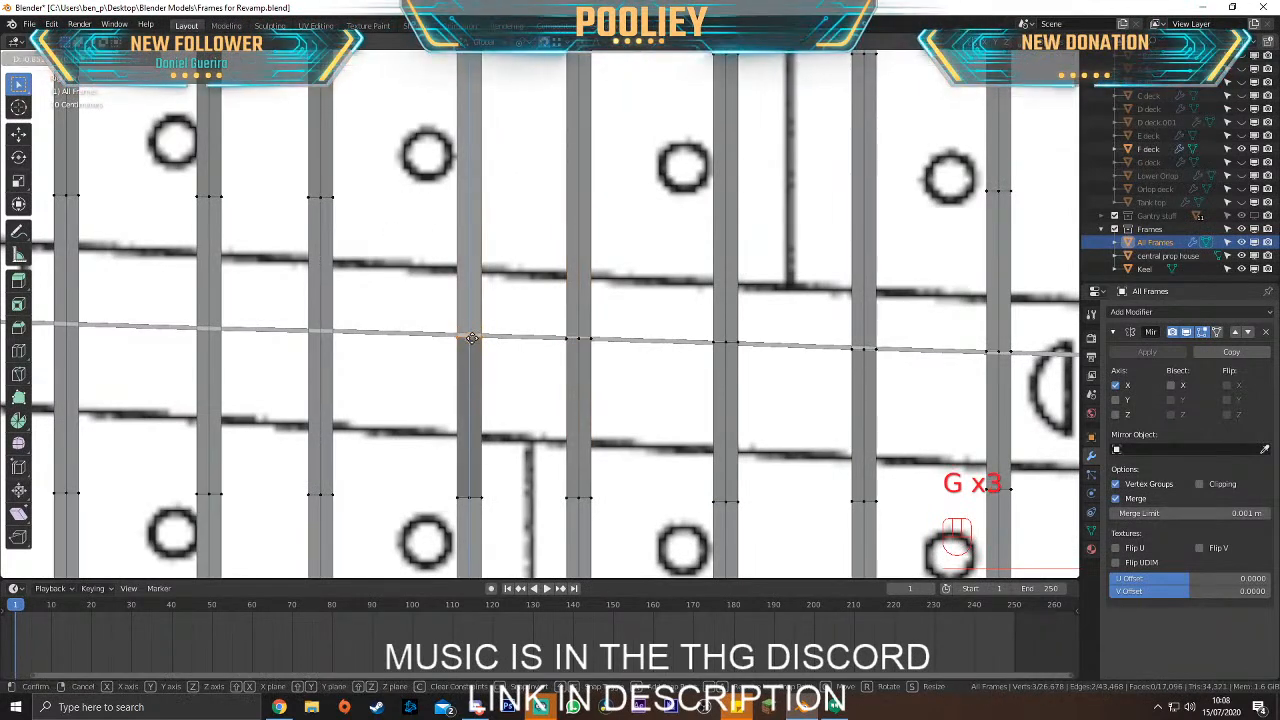
{"action": "left_click", "coordinate": [510, 366]}
{"action": "key", "text": "g"}
{"action": "middle_click", "coordinate": [513, 360]}
{"action": "left_click", "coordinate": [507, 354]}
{"action": "key", "text": "g"}
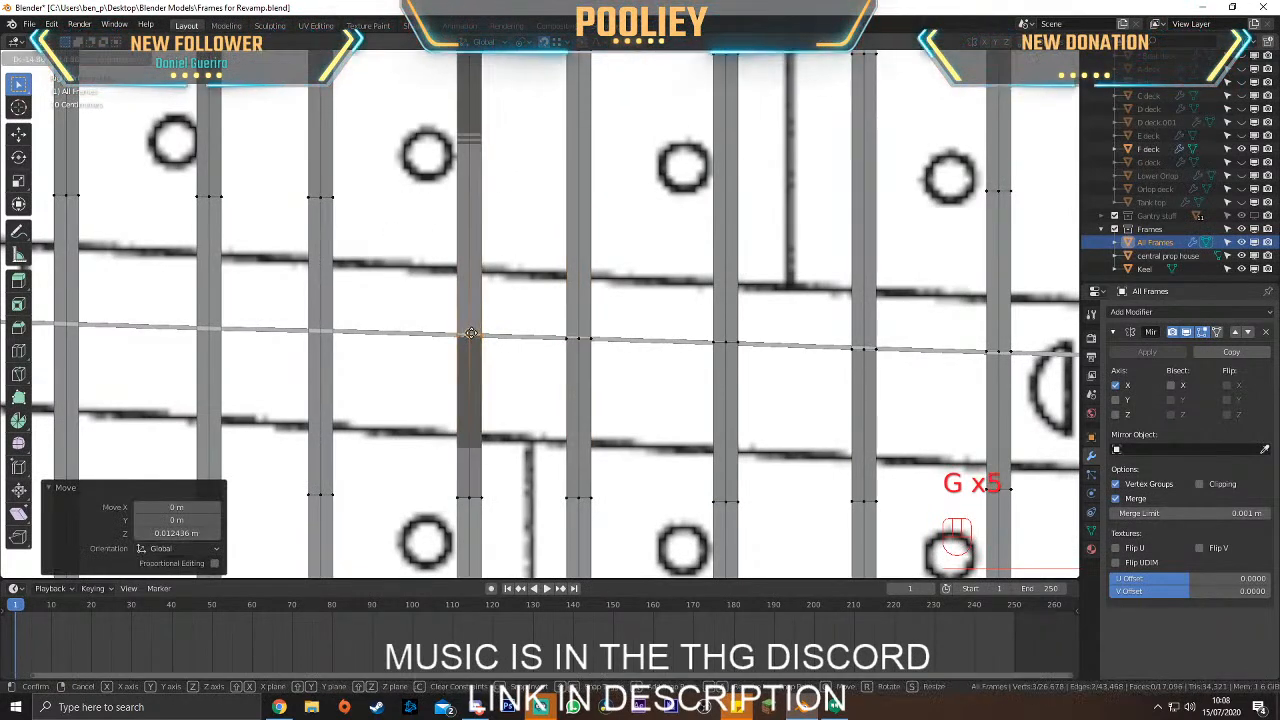
{"action": "left_click", "coordinate": [472, 334]}
Lower the row of the second frame aft of the lower seam to the deck edge and align it along X
{"action": "middle_click_drag", "start_coordinate": [472, 334], "coordinate": [584, 327], "text": "shift"}
{"action": "key", "text": "KP_Decimal"}
{"action": "key", "text": "KP_3"}
{"action": "key", "text": "KP_2"}
{"action": "key", "text": "KP_Decimal"}
{"action": "scroll", "coordinate": [584, 327], "scroll_direction": "down", "scroll_amount": 6}
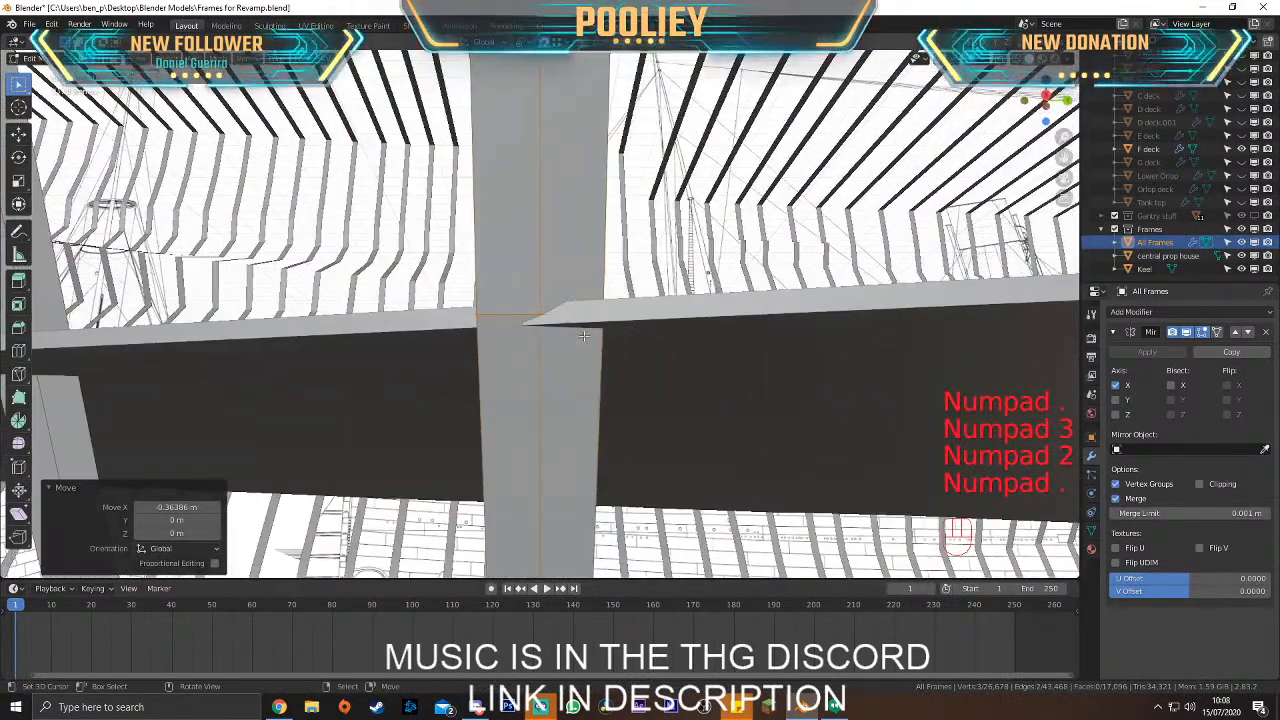
{"action": "key", "text": "KP_3"}
{"action": "scroll", "coordinate": [539, 374], "scroll_direction": "down", "scroll_amount": 10}
{"action": "middle_click_drag", "start_coordinate": [463, 377], "coordinate": [613, 418], "text": "shift"}
{"action": "scroll", "coordinate": [580, 295], "scroll_direction": "up", "scroll_amount": 3}
{"action": "key", "text": "g"}
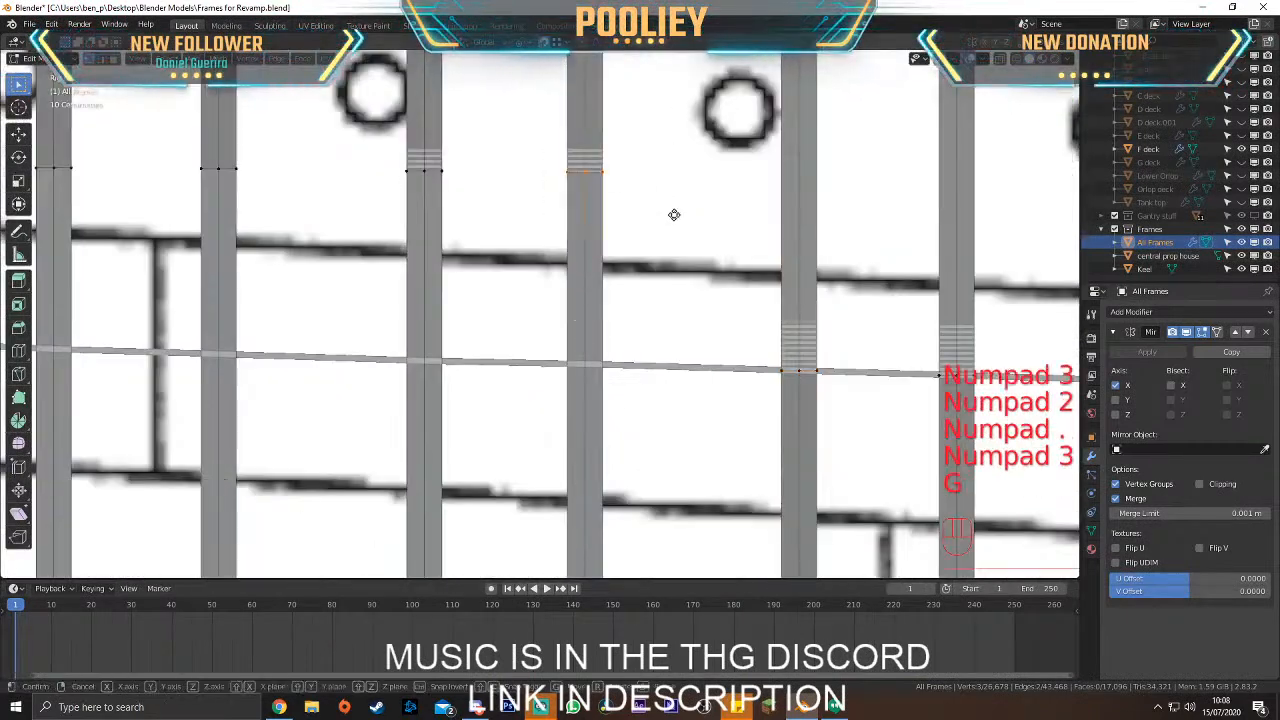
{"action": "left_click", "coordinate": [730, 407]}
{"action": "key", "text": "g"}
{"action": "key", "text": "z"}
{"action": "left_click", "coordinate": [587, 366]}
Lower the row of the third frame aft of the lower seam about 0.818 m and align it about -0.312 m along X
{"action": "left_click_drag", "start_coordinate": [355, 143], "coordinate": [470, 205]}
{"action": "key", "text": "g"}
{"action": "key", "text": "z"}
{"action": "left_click", "coordinate": [521, 400]}
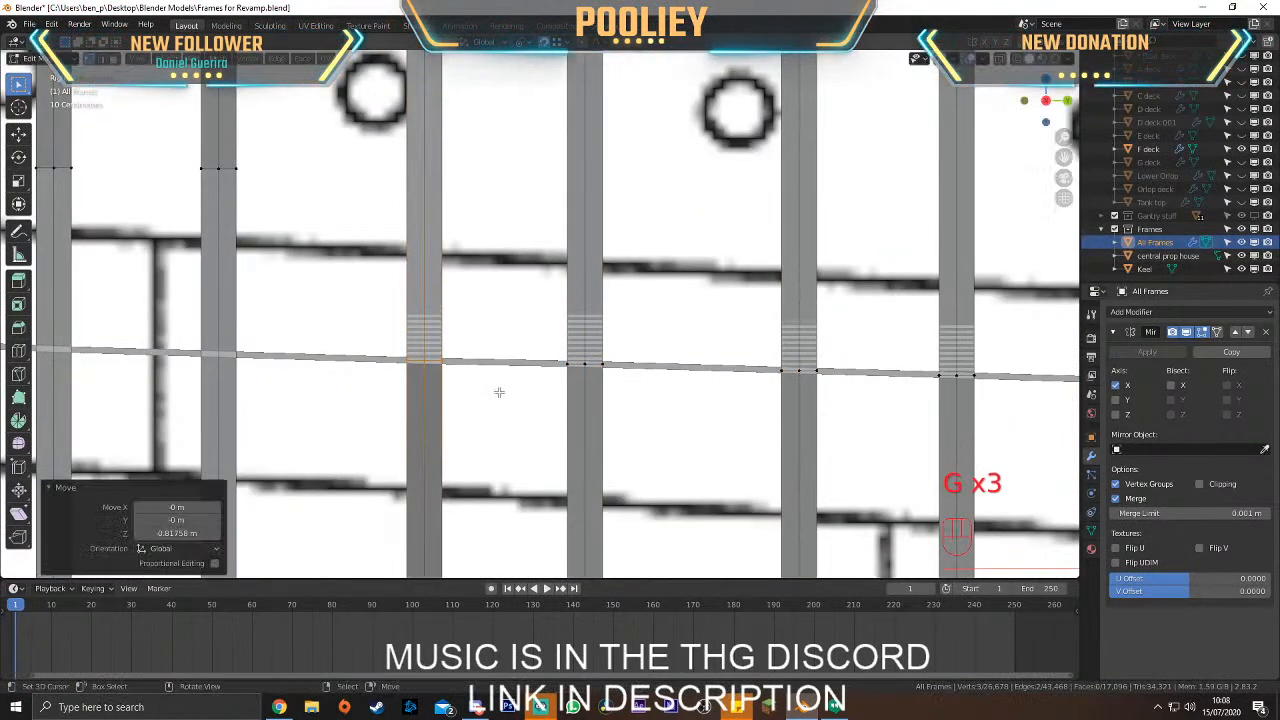
{"action": "key", "text": "g"}
{"action": "key", "text": "x"}
{"action": "left_click", "coordinate": [425, 360]}
Lower the row of the frame just forward of the next crossing seam about 0.81 m and align it with the deck edge along X
{"action": "scroll", "coordinate": [425, 360], "scroll_direction": "down", "scroll_amount": 2}
{"action": "middle_click_drag", "start_coordinate": [375, 364], "coordinate": [560, 369], "text": "shift"}
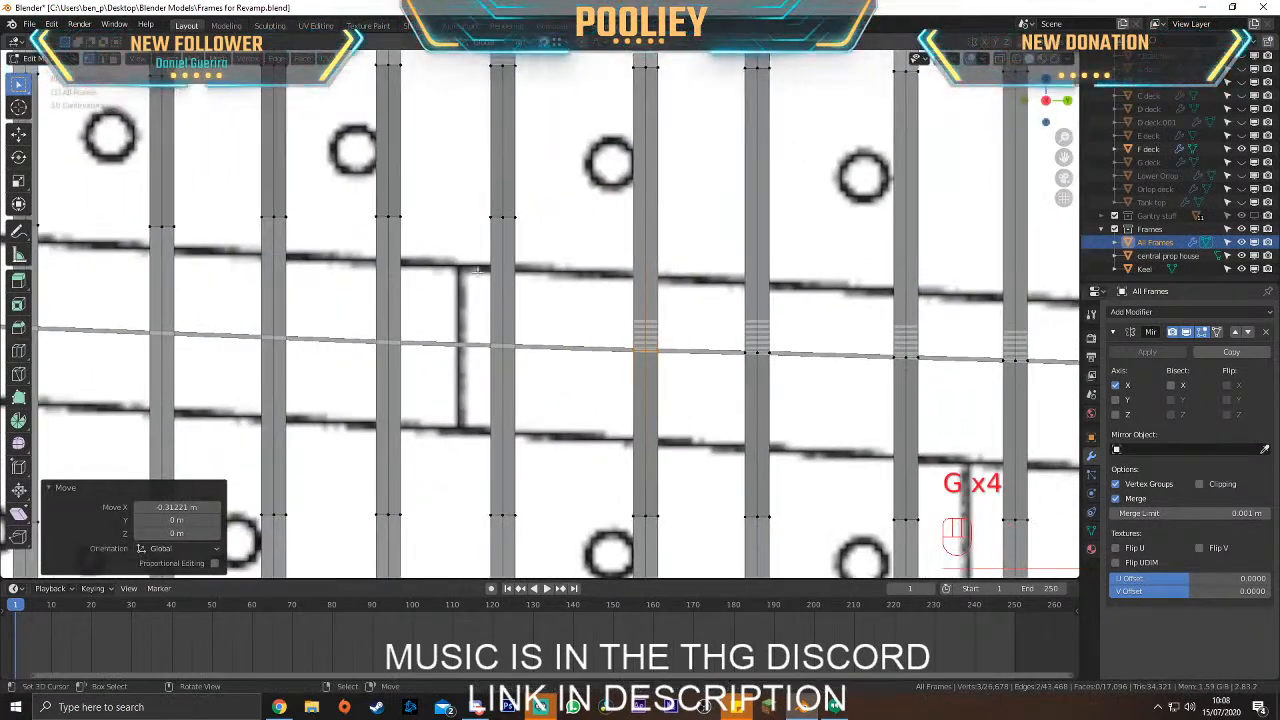
{"action": "key", "text": "g"}
{"action": "left_click", "coordinate": [587, 379]}
{"action": "key", "text": "g"}
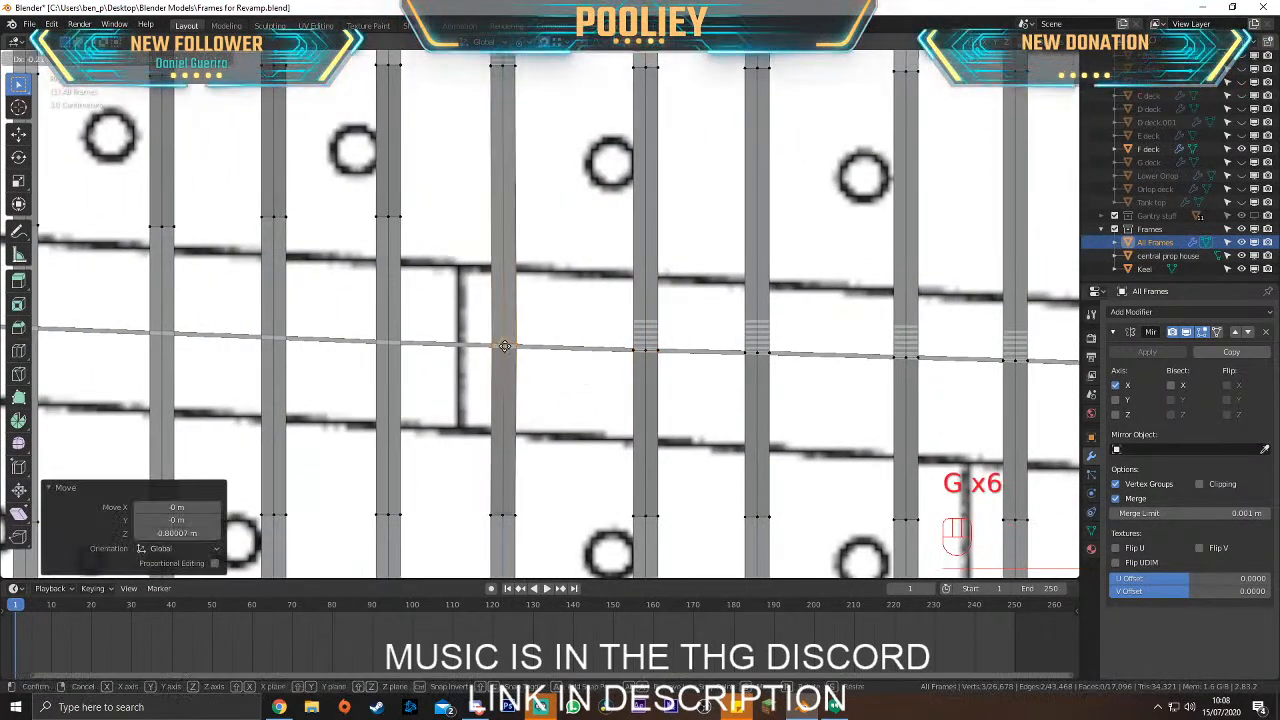
{"action": "left_click", "coordinate": [504, 346]}
Lower the row of the frame just aft of the crossing seam to the deck edge and align it along X
{"action": "left_click_drag", "start_coordinate": [314, 184], "coordinate": [445, 243]}
{"action": "key", "text": "g"}
{"action": "key", "text": "z"}
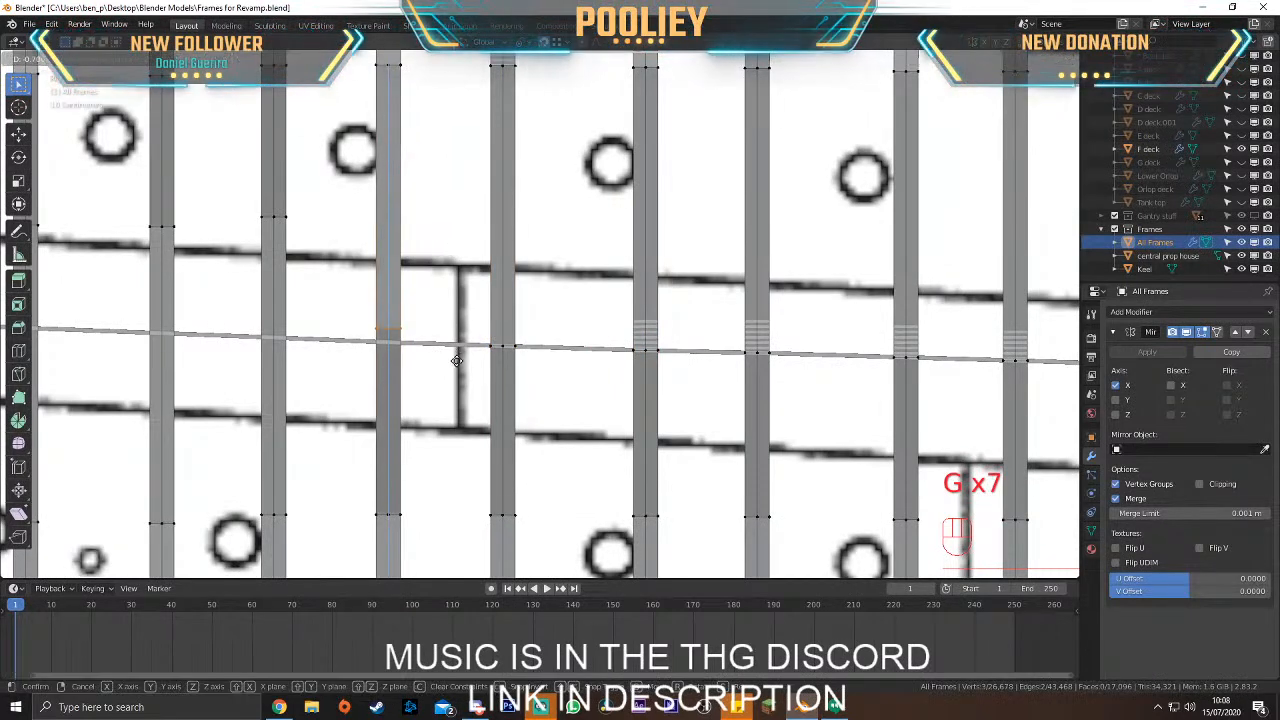
{"action": "left_click", "coordinate": [459, 368]}
{"action": "key", "text": "g"}
{"action": "key", "text": "x"}
{"action": "left_click", "coordinate": [396, 342]}
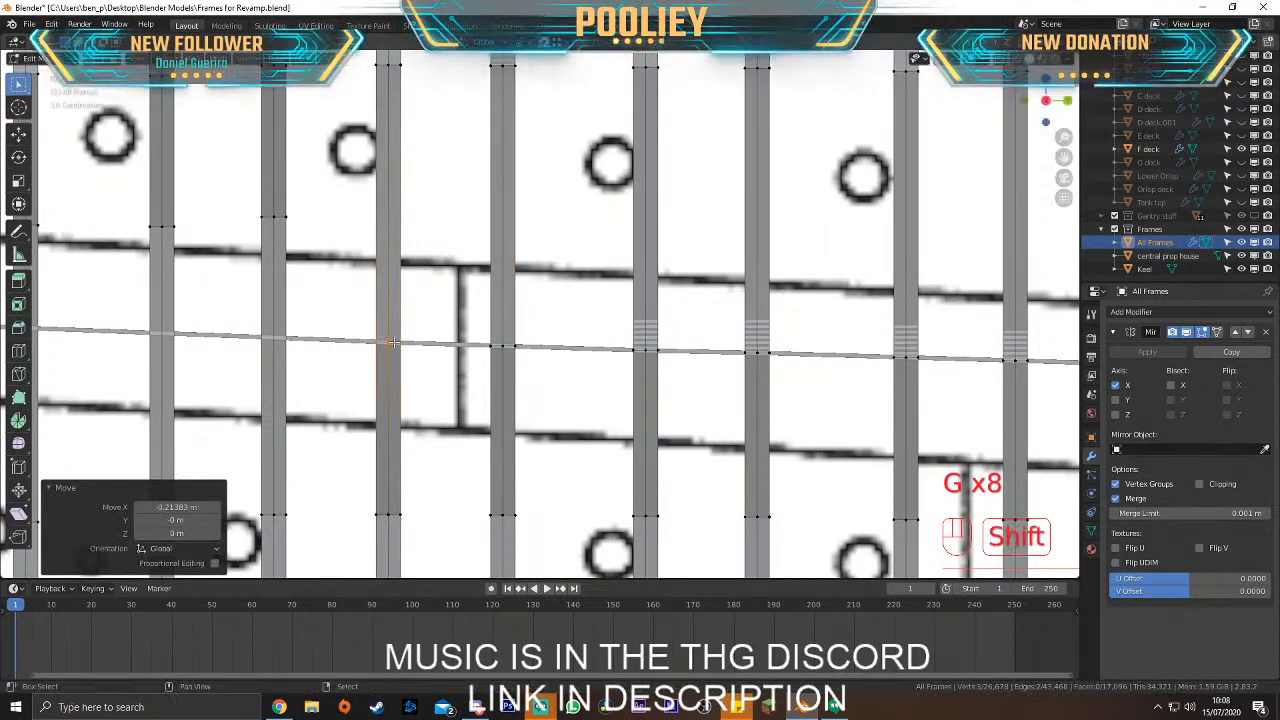
Lower the row of the second frame aft of the crossing seam about 0.76 m, fine-tune its height, and align it along X
{"action": "middle_click_drag", "start_coordinate": [265, 222], "coordinate": [524, 246], "text": "shift"}
{"action": "key", "text": "g"}
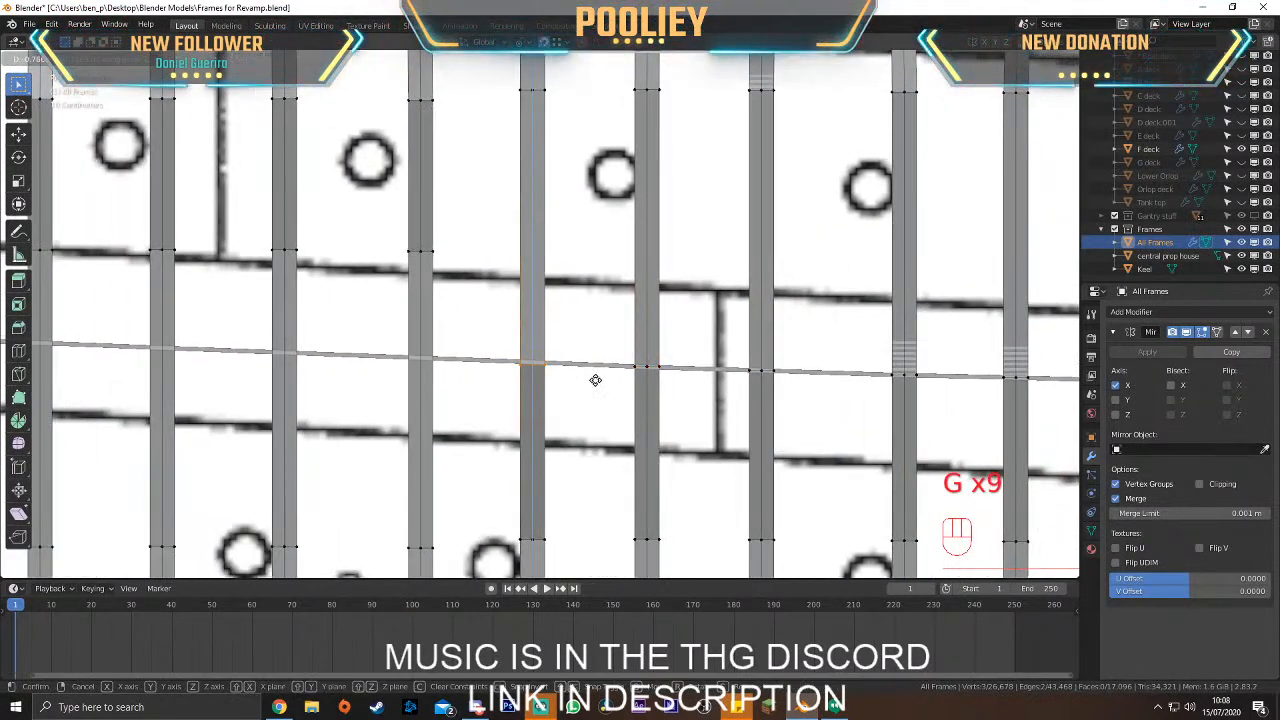
{"action": "left_click", "coordinate": [593, 381]}
{"action": "key", "text": "g"}
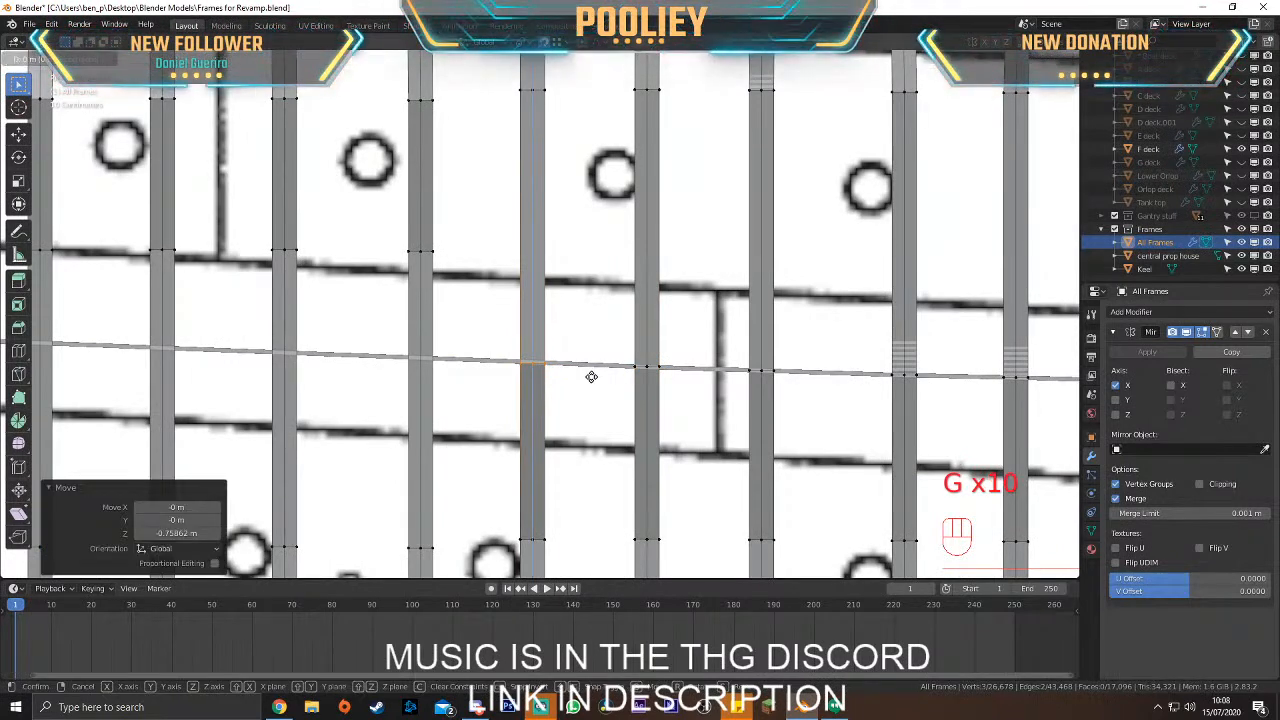
{"action": "left_click", "coordinate": [594, 375]}
{"action": "key", "text": "g"}
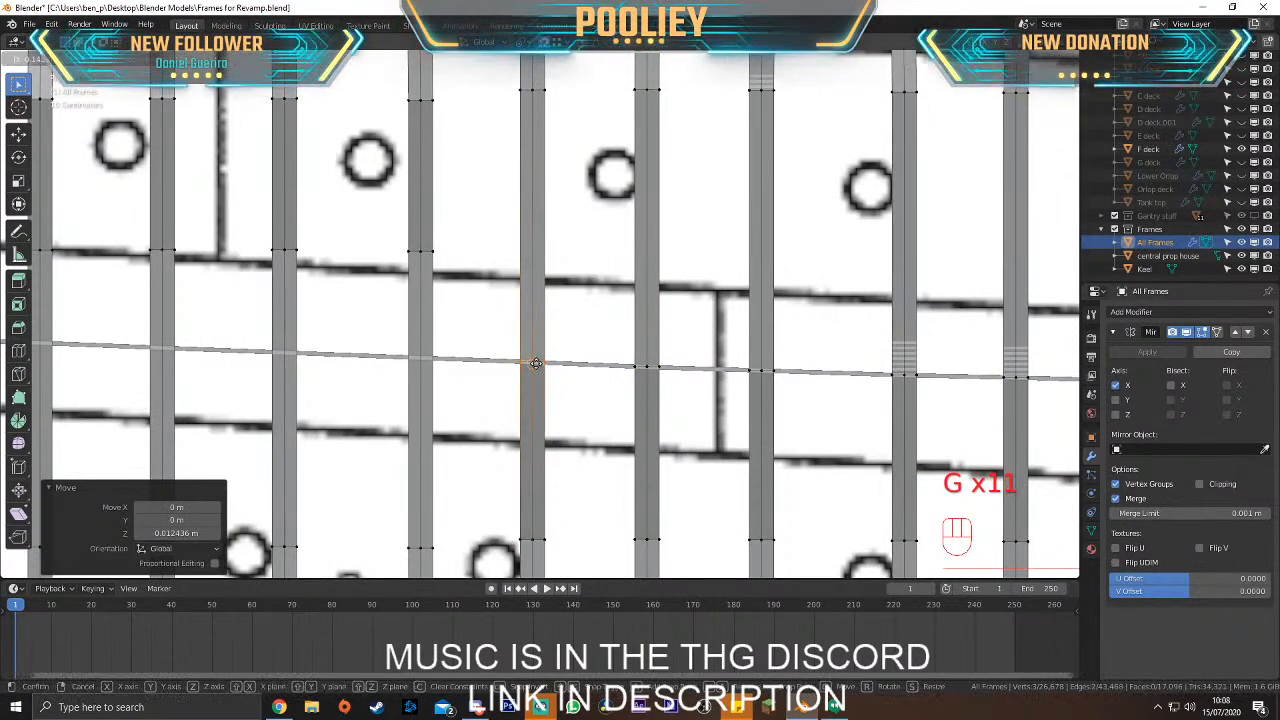
{"action": "left_click", "coordinate": [532, 360]}
Lower the row of the third frame aft of the crossing seam to the deck edge and align it along X
{"action": "left_click_drag", "start_coordinate": [392, 226], "coordinate": [467, 290]}
{"action": "key", "text": "g"}
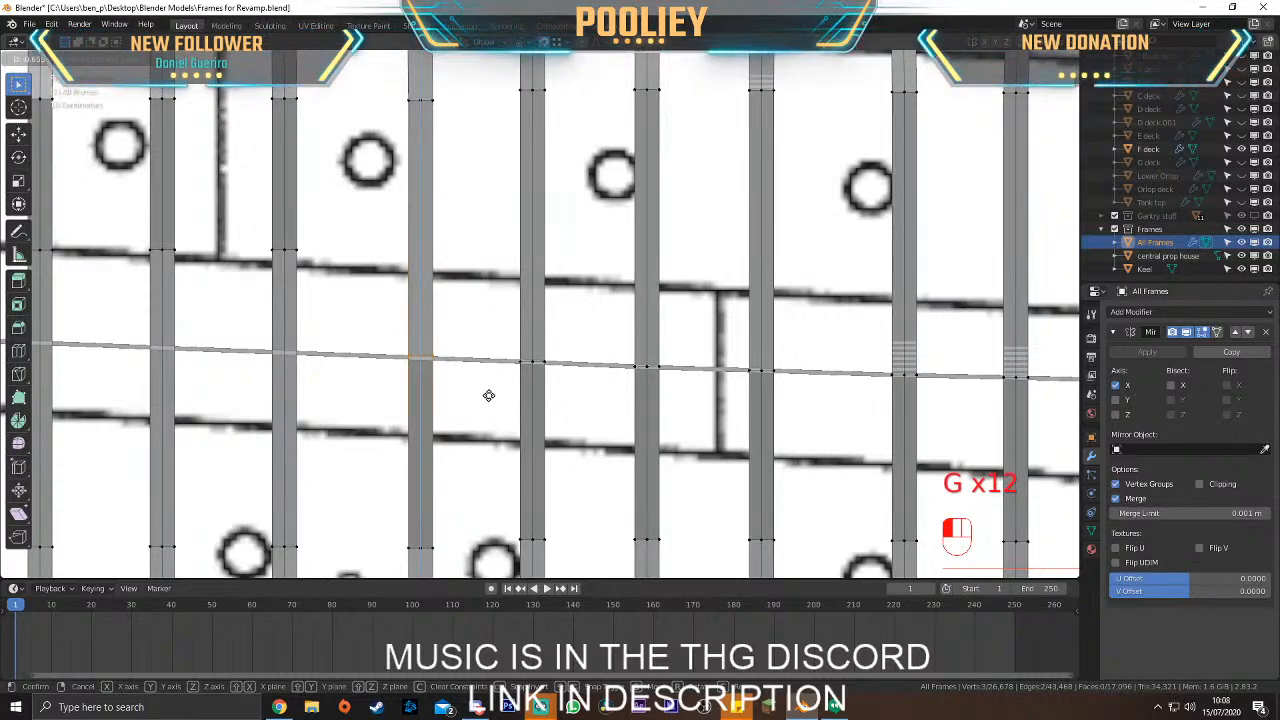
{"action": "left_click", "coordinate": [489, 397]}
{"action": "key", "text": "g"}
{"action": "left_click", "coordinate": [426, 359]}
Lower the row of the frame just forward of the next upper seam to the deck edge and align it along X
{"action": "middle_click_drag", "start_coordinate": [426, 359], "coordinate": [653, 378], "text": "shift"}
{"action": "left_click_drag", "start_coordinate": [479, 223], "coordinate": [568, 295]}
{"action": "key", "text": "g"}
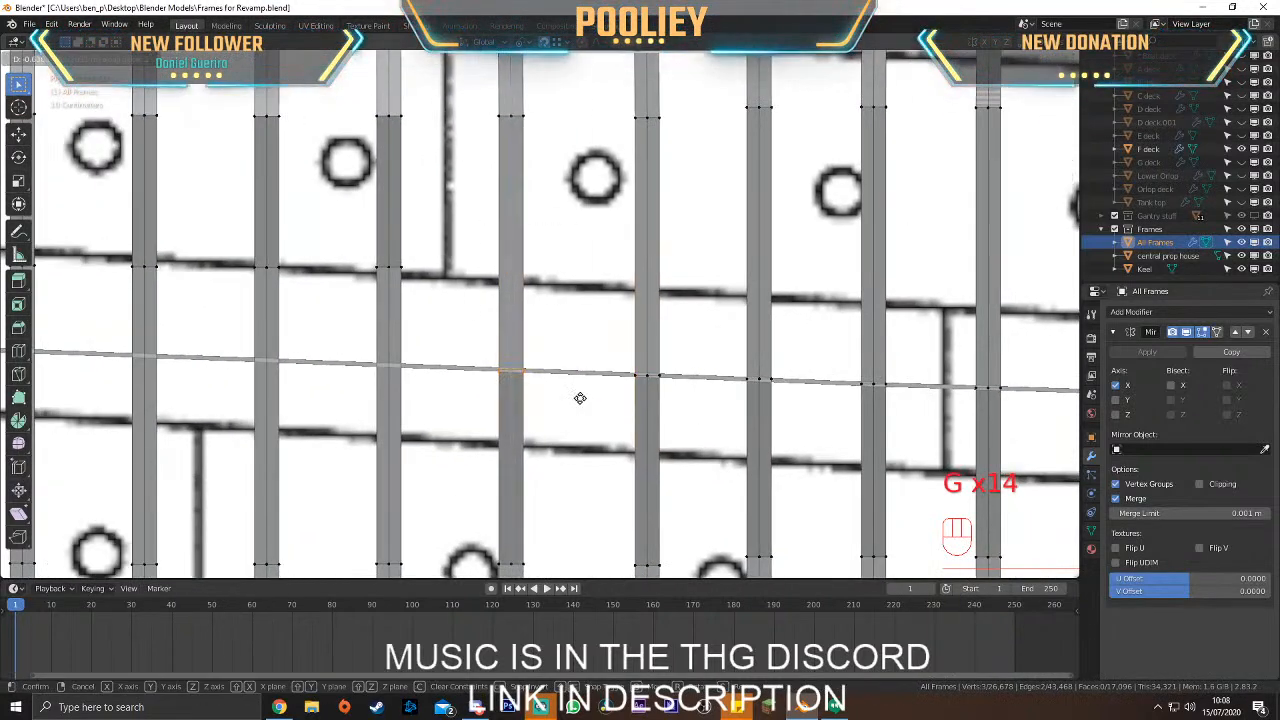
{"action": "left_click", "coordinate": [531, 383]}
{"action": "key", "text": "g"}
{"action": "left_click", "coordinate": [511, 370]}
Lower the row of the frame just aft of the upper seam to the deck edge
{"action": "left_click_drag", "start_coordinate": [348, 258], "coordinate": [440, 293]}
{"action": "key", "text": "g"}
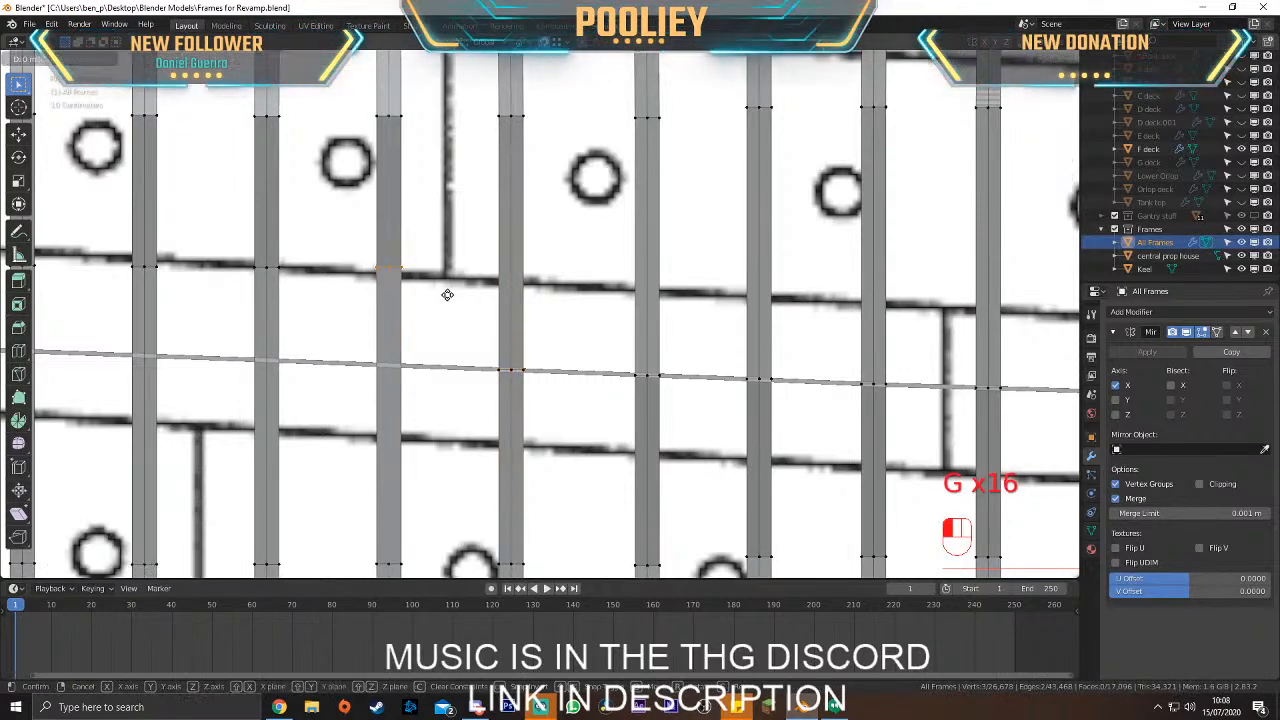
{"action": "left_click", "coordinate": [461, 393]}
Lower the row of the second frame aft of the upper seam to the deck edge and align it along X
{"action": "middle_click_drag", "start_coordinate": [196, 244], "coordinate": [434, 269], "text": "shift"}
{"action": "left_click_drag", "start_coordinate": [434, 269], "coordinate": [556, 350]}
{"action": "key", "text": "g"}
{"action": "middle_click", "coordinate": [557, 375]}
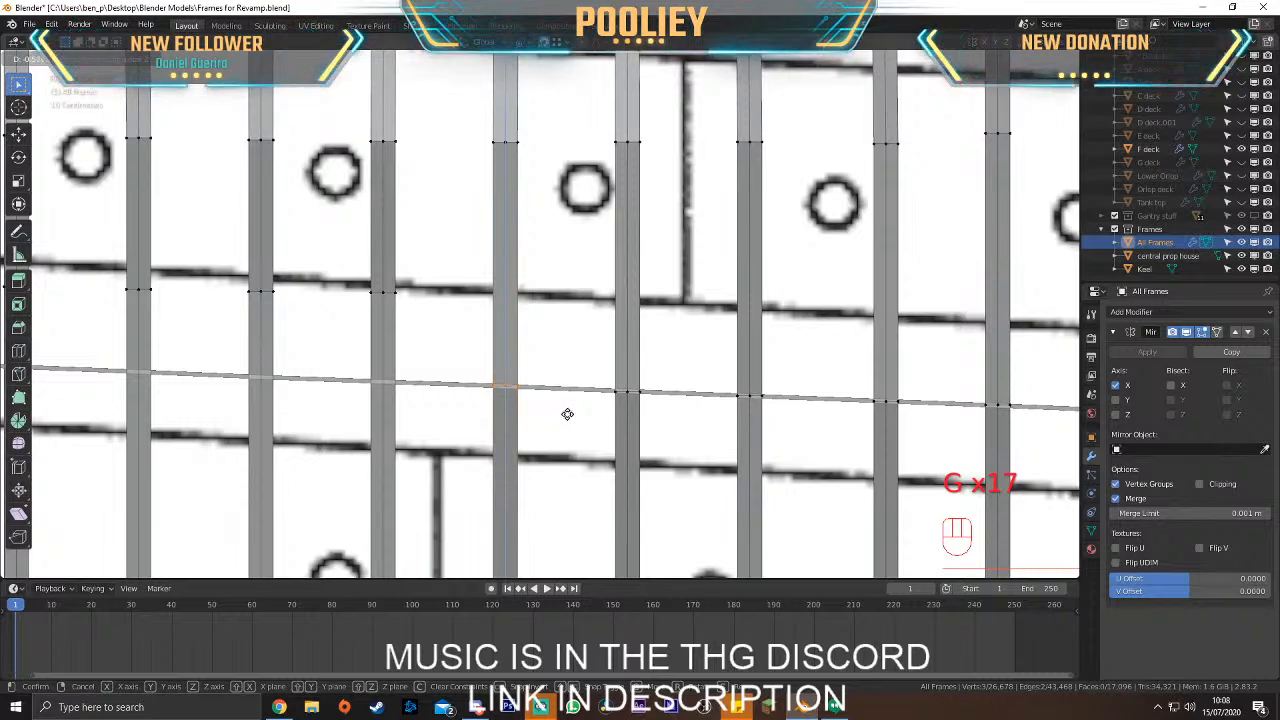
{"action": "left_click", "coordinate": [566, 411]}
{"action": "key", "text": "g"}
{"action": "left_click", "coordinate": [503, 384]}
Lower the row of the frame just aft of the next lower seam about 0.555 m and align it with the deck edge along X
{"action": "left_click_drag", "start_coordinate": [356, 272], "coordinate": [411, 307]}
{"action": "key", "text": "g"}
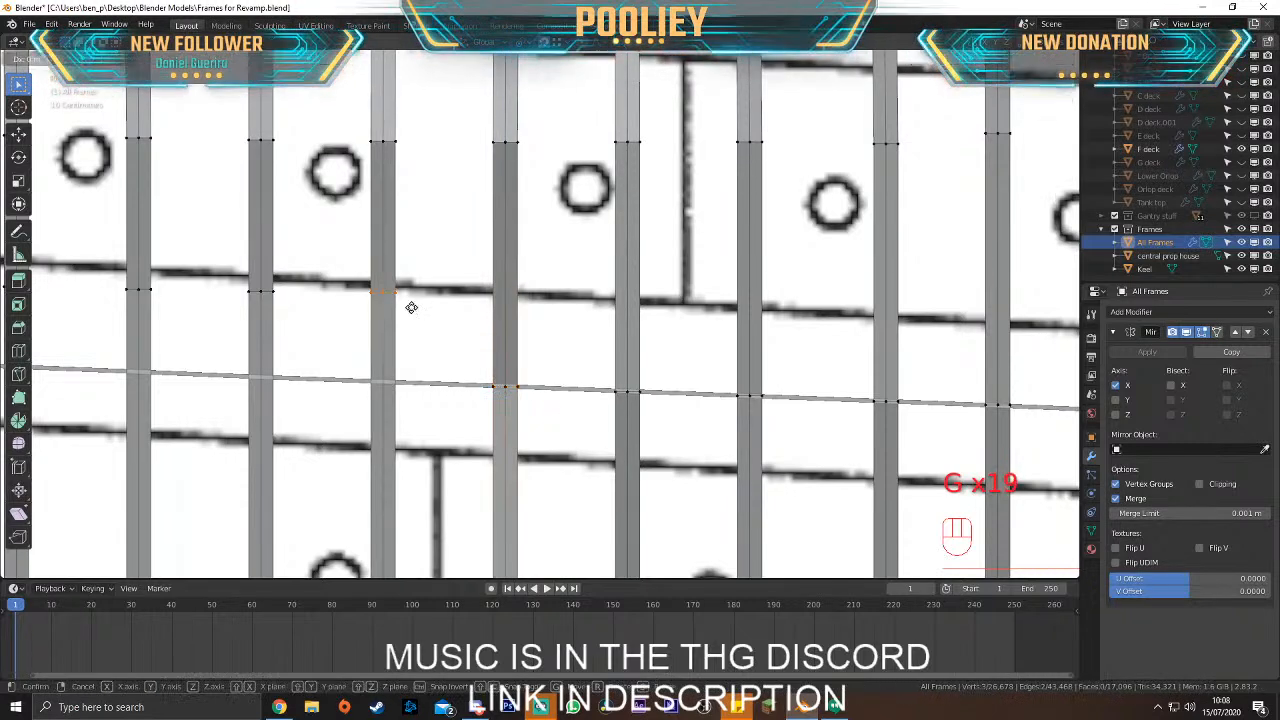
{"action": "left_click", "coordinate": [435, 397]}
{"action": "key", "text": "g"}
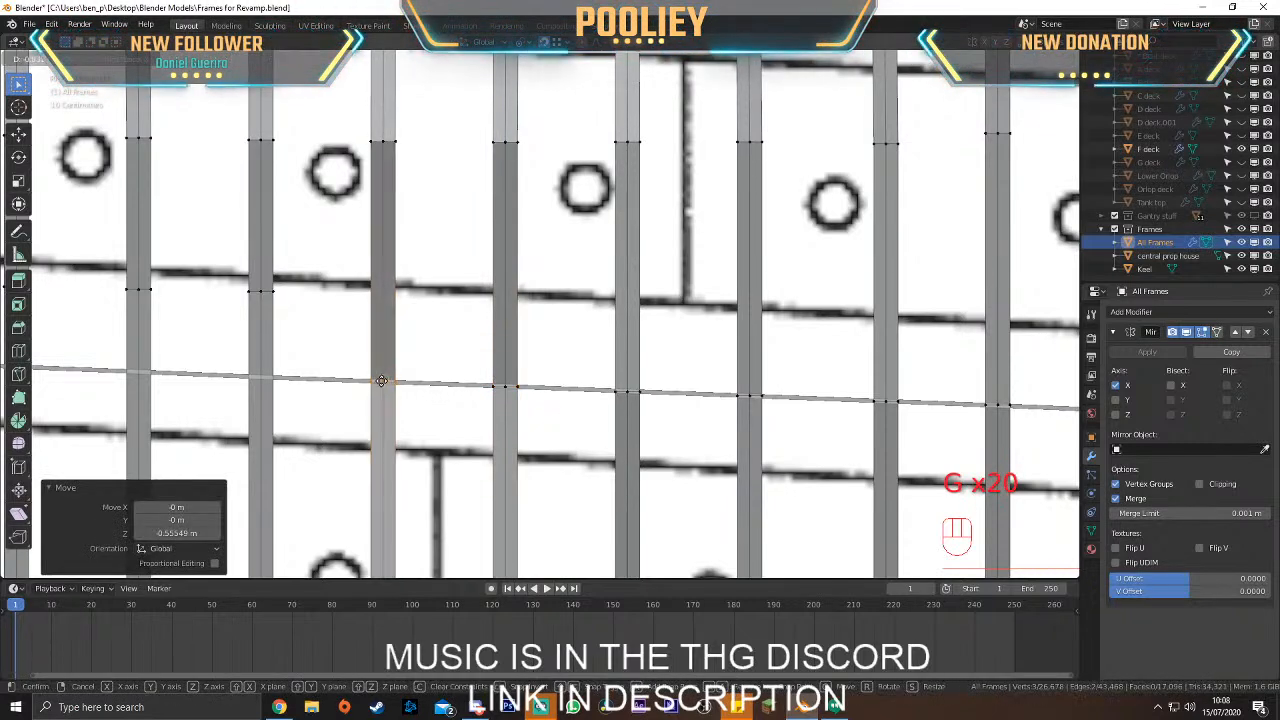
{"action": "left_click", "coordinate": [380, 380]}
Lower the row of the second frame aft of the lower seam to the deck edge and move it about -1.041 m along X
{"action": "middle_click_drag", "start_coordinate": [309, 369], "coordinate": [532, 380], "text": "shift"}
{"action": "left_click_drag", "start_coordinate": [441, 273], "coordinate": [520, 320]}
{"action": "key", "text": "g"}
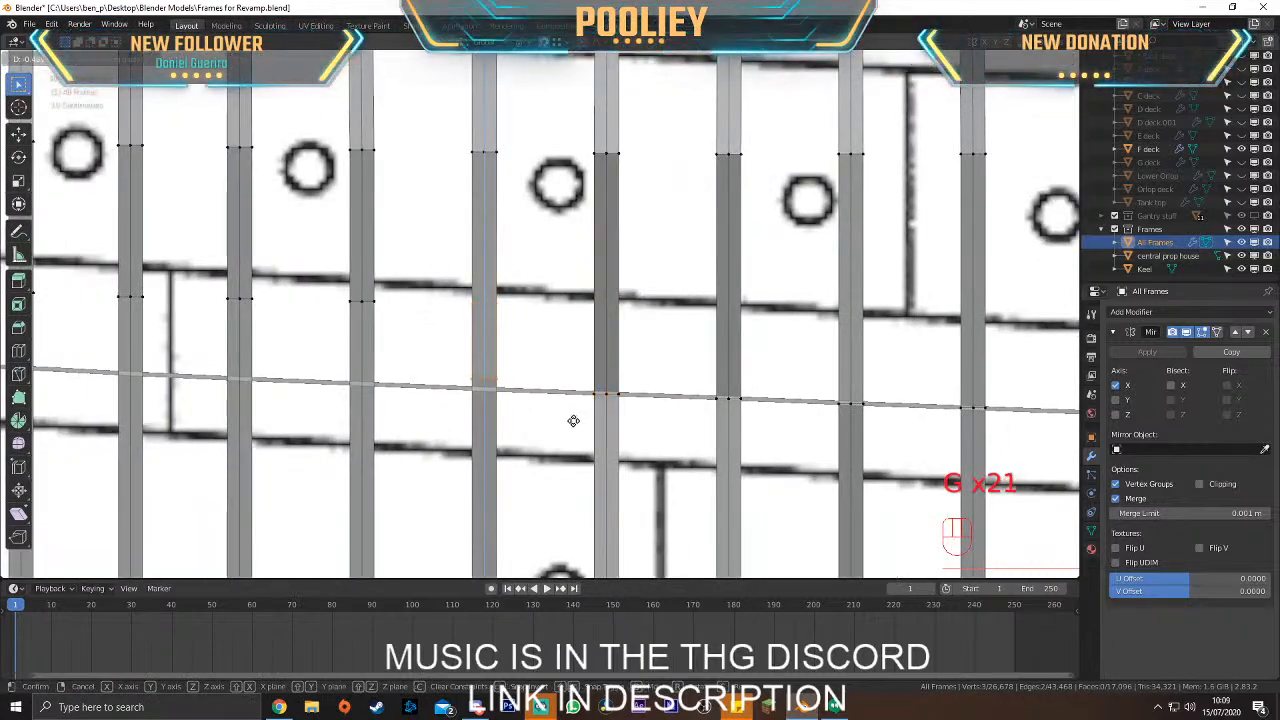
{"action": "left_click", "coordinate": [573, 428]}
{"action": "middle_click_drag", "start_coordinate": [573, 428], "coordinate": [615, 395]}
Lower the row of the third frame aft of the lower seam to the deck edge and align it along X
{"action": "key", "text": "KP_3"}
{"action": "key", "text": "KP_Decimal"}
{"action": "scroll", "coordinate": [599, 364], "scroll_direction": "down", "scroll_amount": 4}
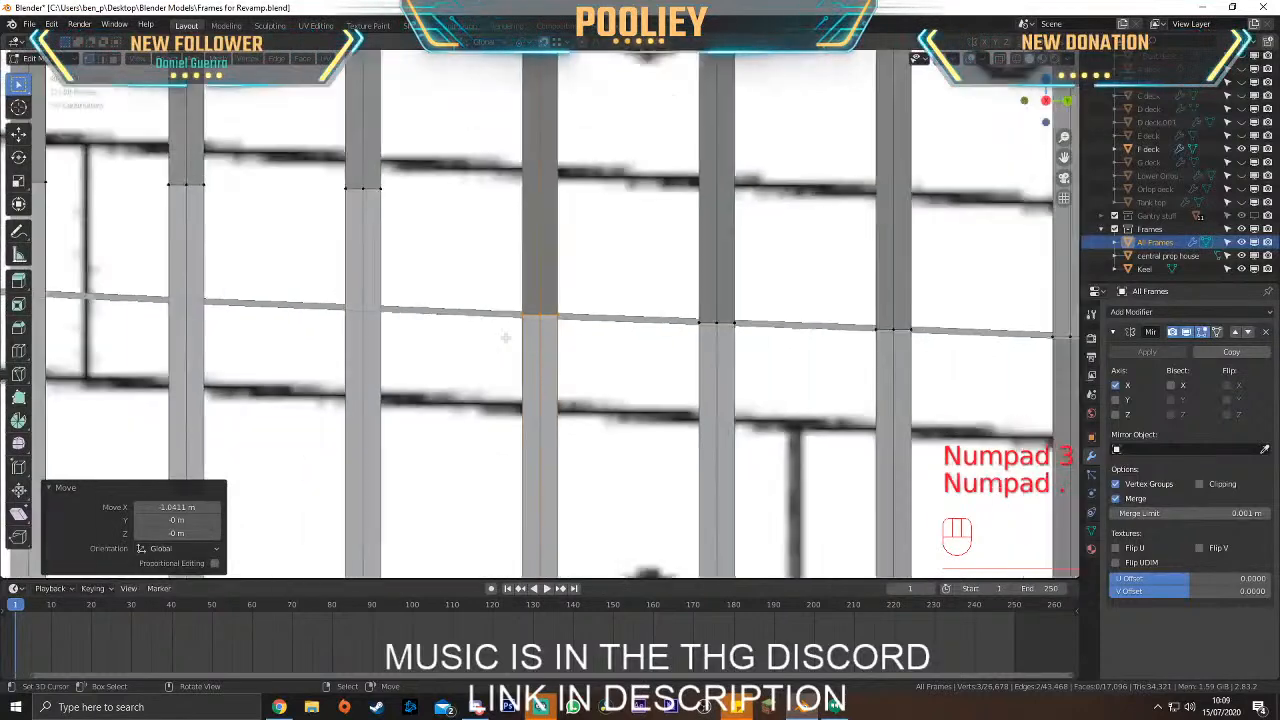
{"action": "scroll", "coordinate": [599, 364], "scroll_direction": "up", "scroll_amount": 3}
{"action": "key", "text": "g"}
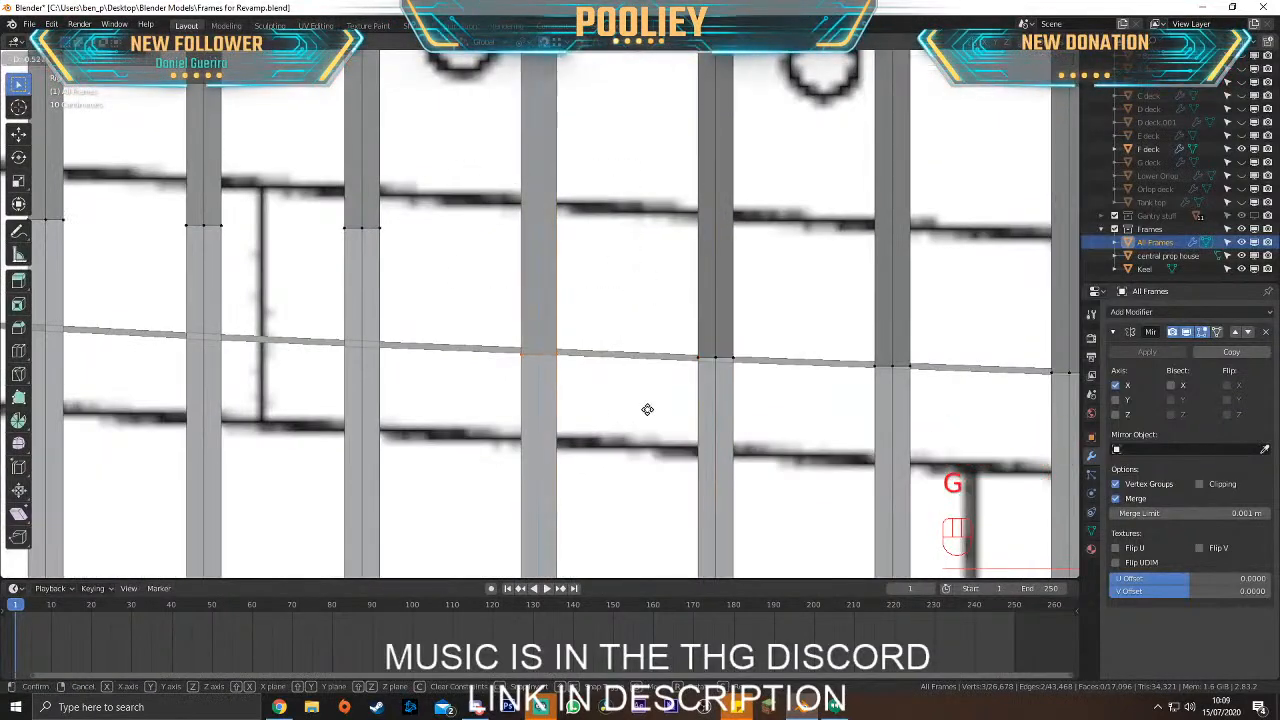
{"action": "left_click", "coordinate": [647, 409]}
{"action": "key", "text": "g"}
{"action": "left_click", "coordinate": [543, 351]}
Lower the row of the fourth frame aft of the lower seam to the deck edge and align it along X
{"action": "left_click_drag", "start_coordinate": [330, 205], "coordinate": [397, 246]}
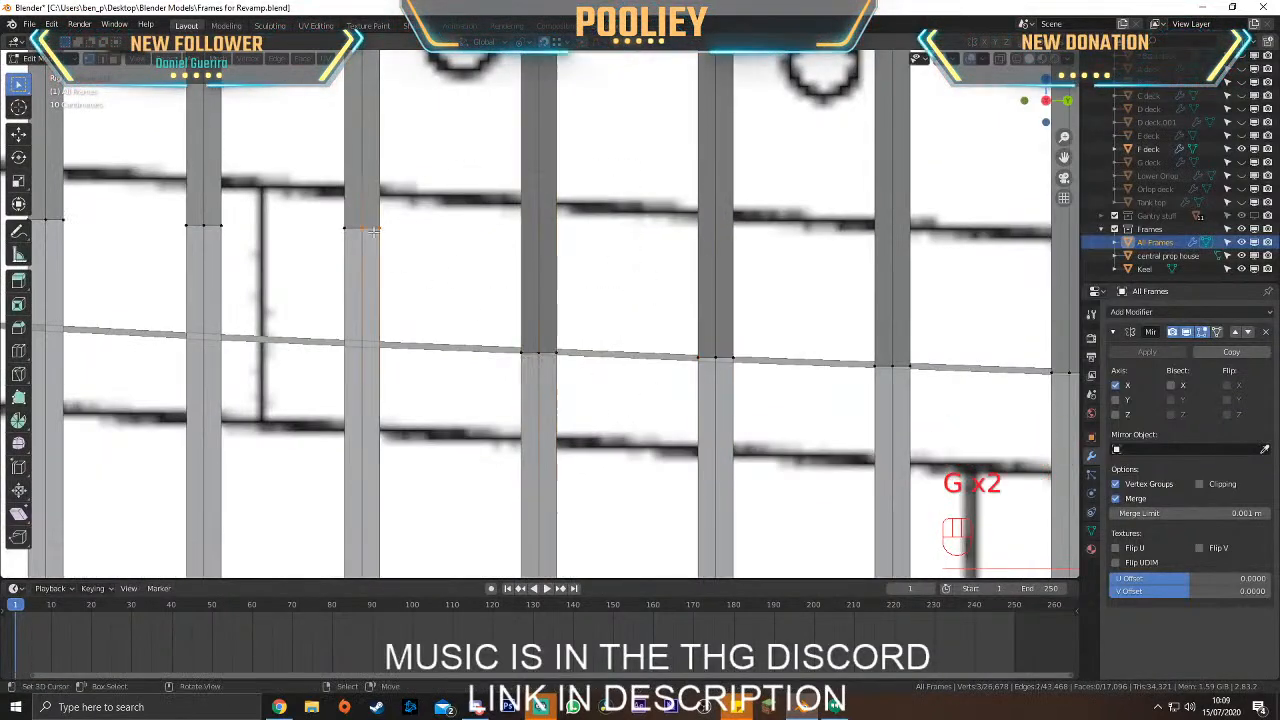
{"action": "key", "text": "g"}
{"action": "key", "text": "z"}
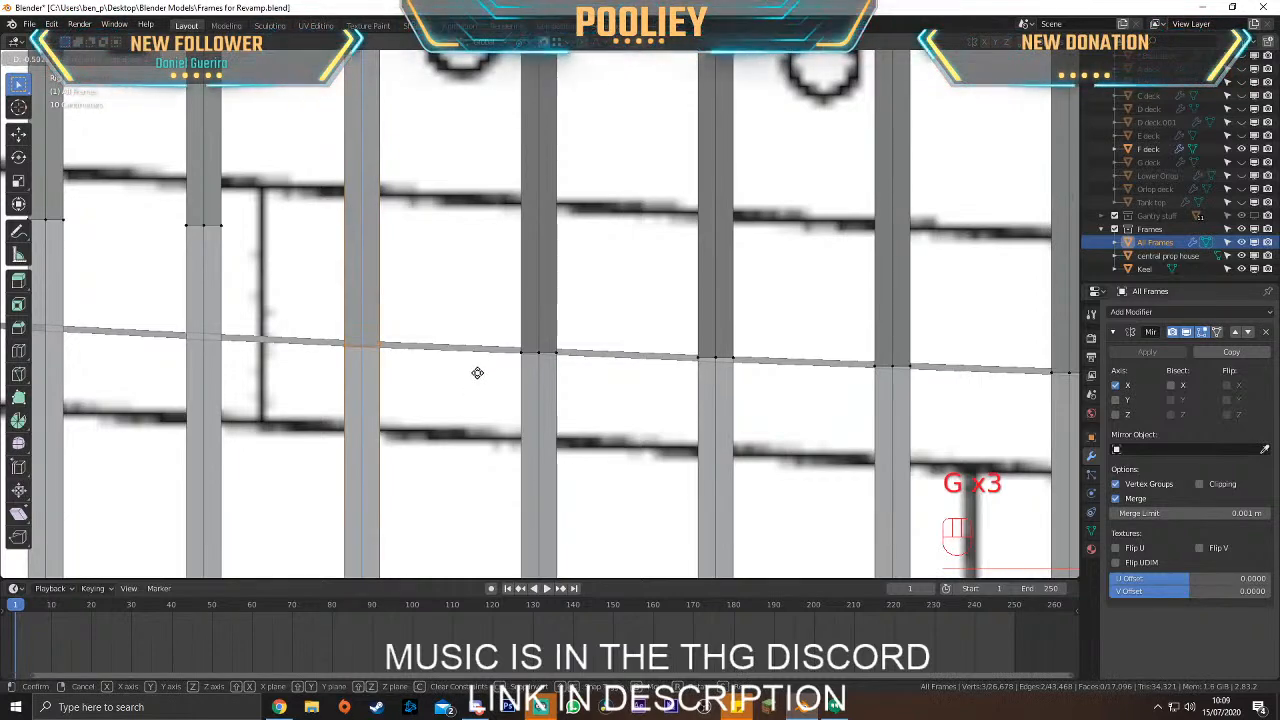
{"action": "left_click", "coordinate": [485, 370]}
{"action": "key", "text": "g"}
{"action": "left_click", "coordinate": [358, 342]}
Lower the row of the frame just aft of the next upper seam about 0.490 m and move it about 1.462 m along X
{"action": "scroll", "coordinate": [358, 342], "scroll_direction": "down", "scroll_amount": 3}
{"action": "middle_click_drag", "start_coordinate": [362, 340], "coordinate": [489, 351], "text": "shift"}
{"action": "scroll", "coordinate": [489, 351], "scroll_direction": "down", "scroll_amount": 7}
{"action": "scroll", "coordinate": [488, 350], "scroll_direction": "up", "scroll_amount": 6}
{"action": "key", "text": "g"}
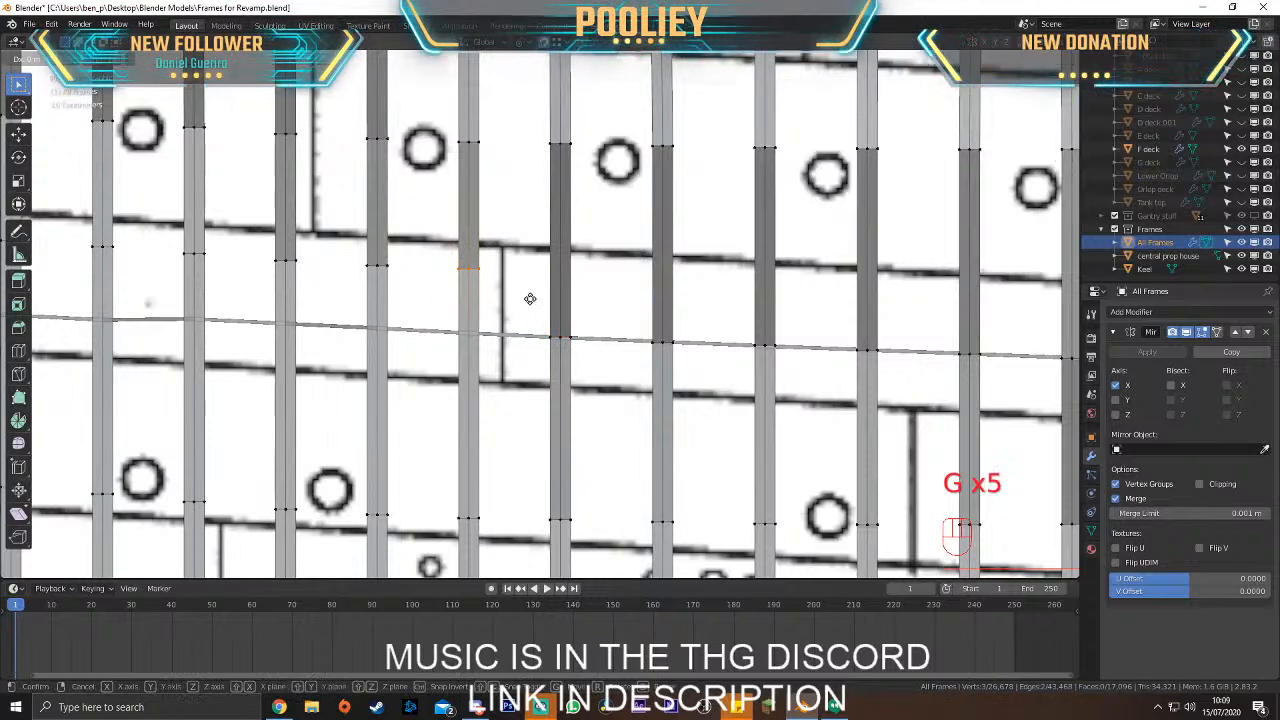
{"action": "left_click", "coordinate": [543, 365]}
{"action": "key", "text": "g"}
{"action": "right_click", "coordinate": [488, 335]}
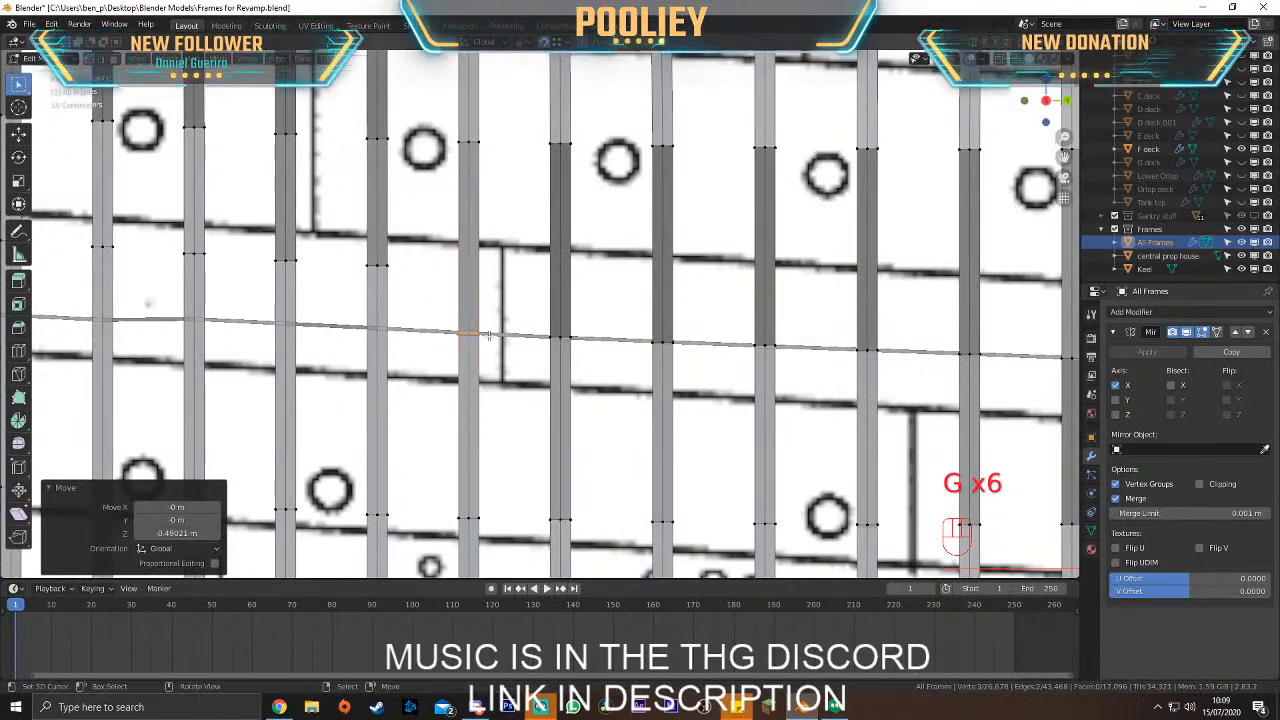
{"action": "key", "text": "g"}
{"action": "left_click", "coordinate": [513, 359]}
{"action": "key", "text": "g"}
{"action": "left_click", "coordinate": [476, 336]}
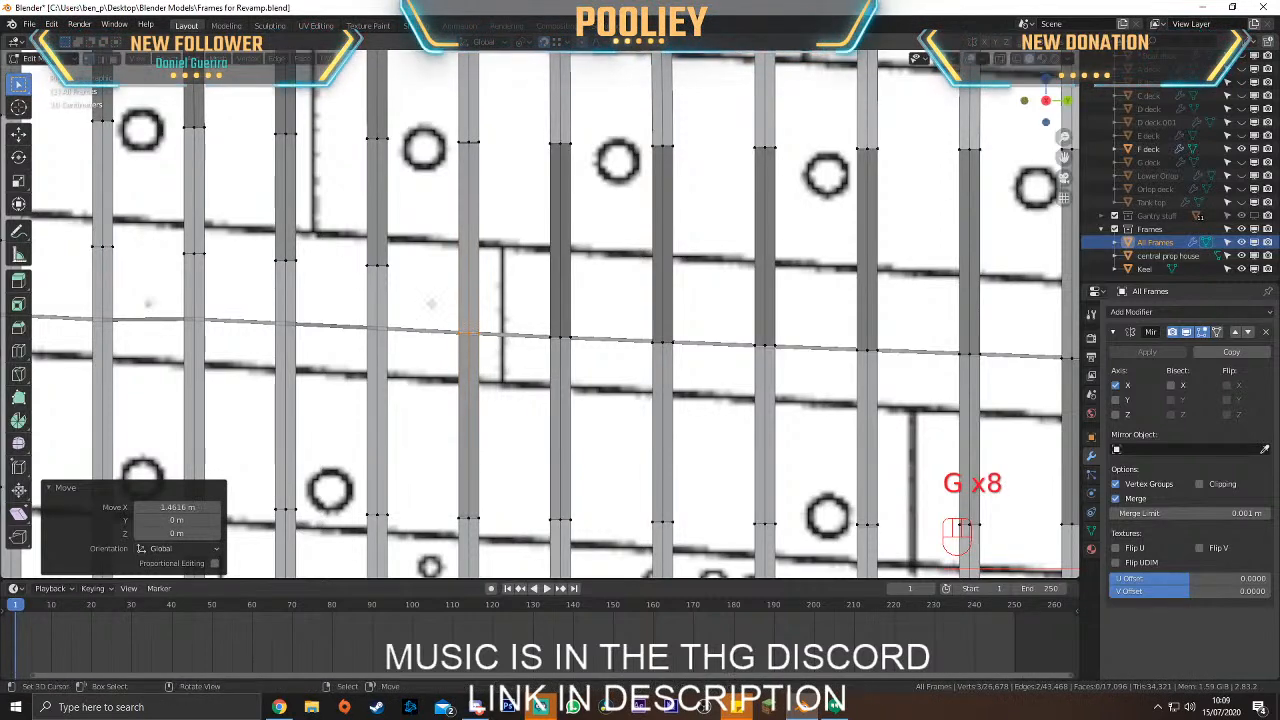
Lower the row of the second frame aft of that upper seam to the deck edge and align it along X
{"action": "left_click_drag", "start_coordinate": [352, 245], "coordinate": [428, 278]}
{"action": "key", "text": "g"}
{"action": "key", "text": "z"}
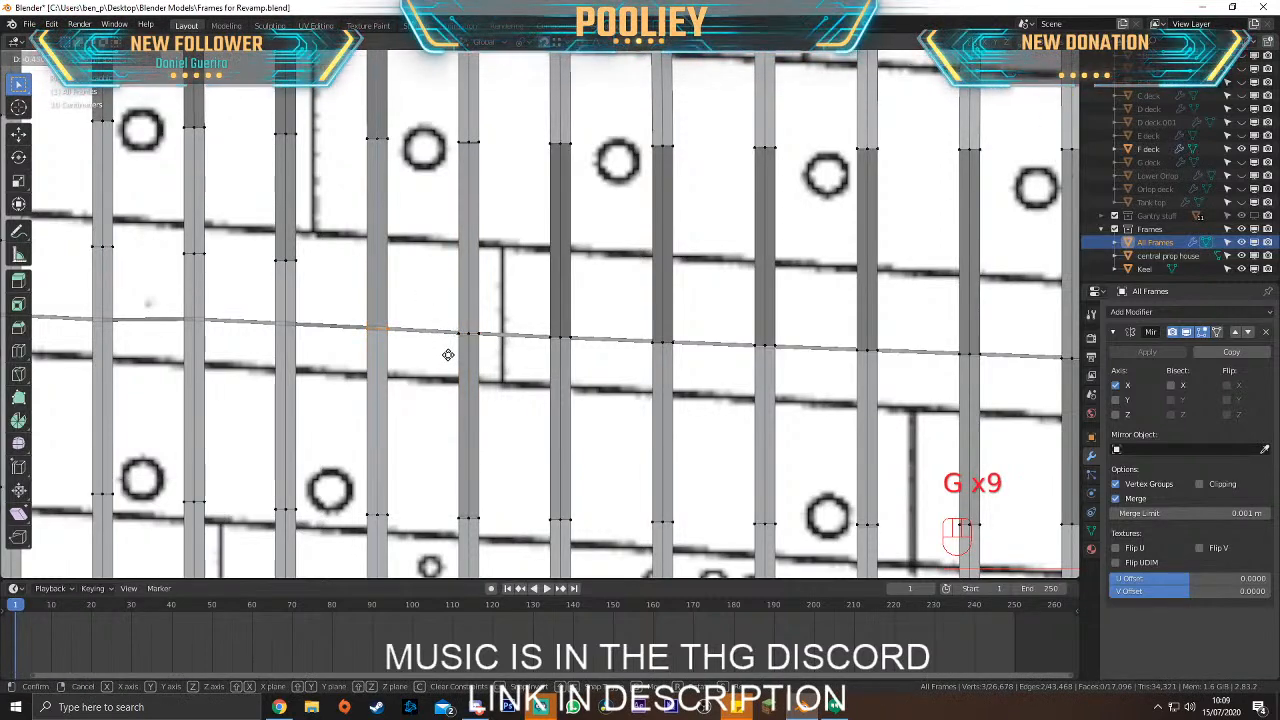
{"action": "left_click", "coordinate": [448, 355]}
{"action": "key", "text": "g"}
{"action": "left_click", "coordinate": [379, 328]}
{"action": "key", "text": "g"}
{"action": "left_click", "coordinate": [379, 328]}
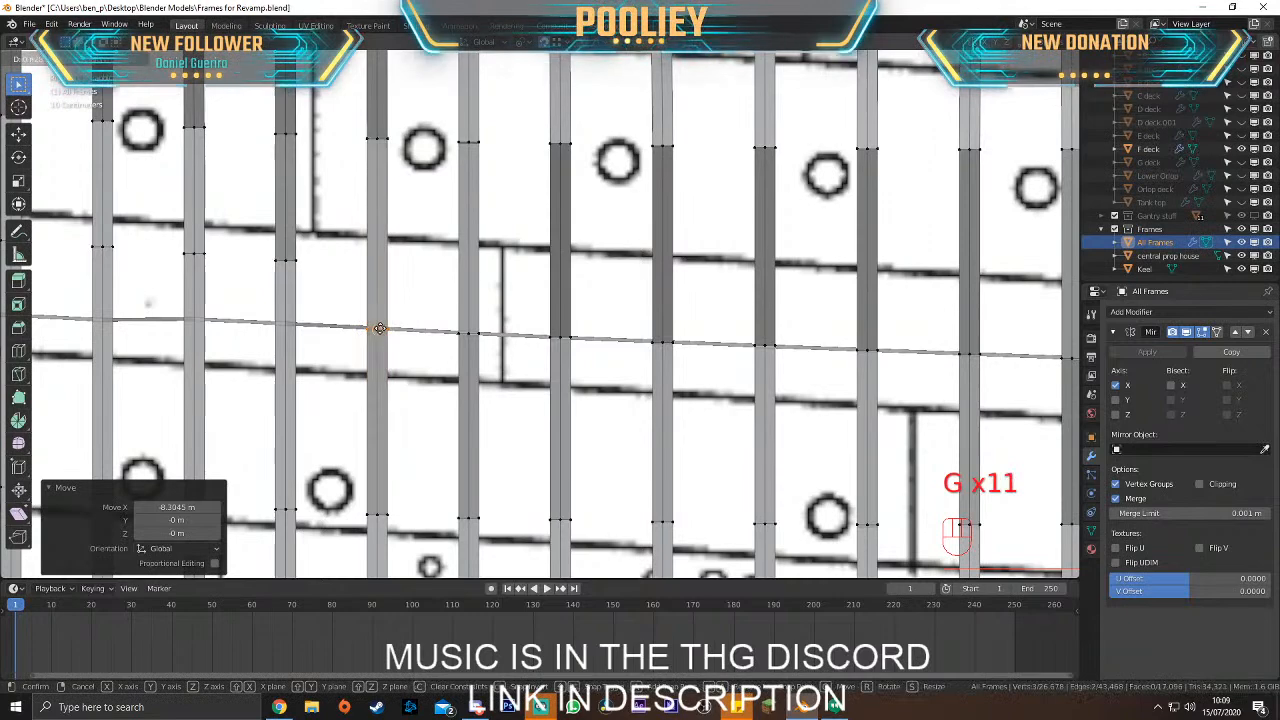
Even out the F deck edge by moving its vertices at the fourth, third and second frames aft of the upper seam along Z
{"action": "key", "text": "Tab"}
{"action": "left_click", "coordinate": [347, 329]}
{"action": "key", "text": "Tab"}
{"action": "middle_click_drag", "start_coordinate": [579, 204], "coordinate": [768, 212], "text": "shift"}
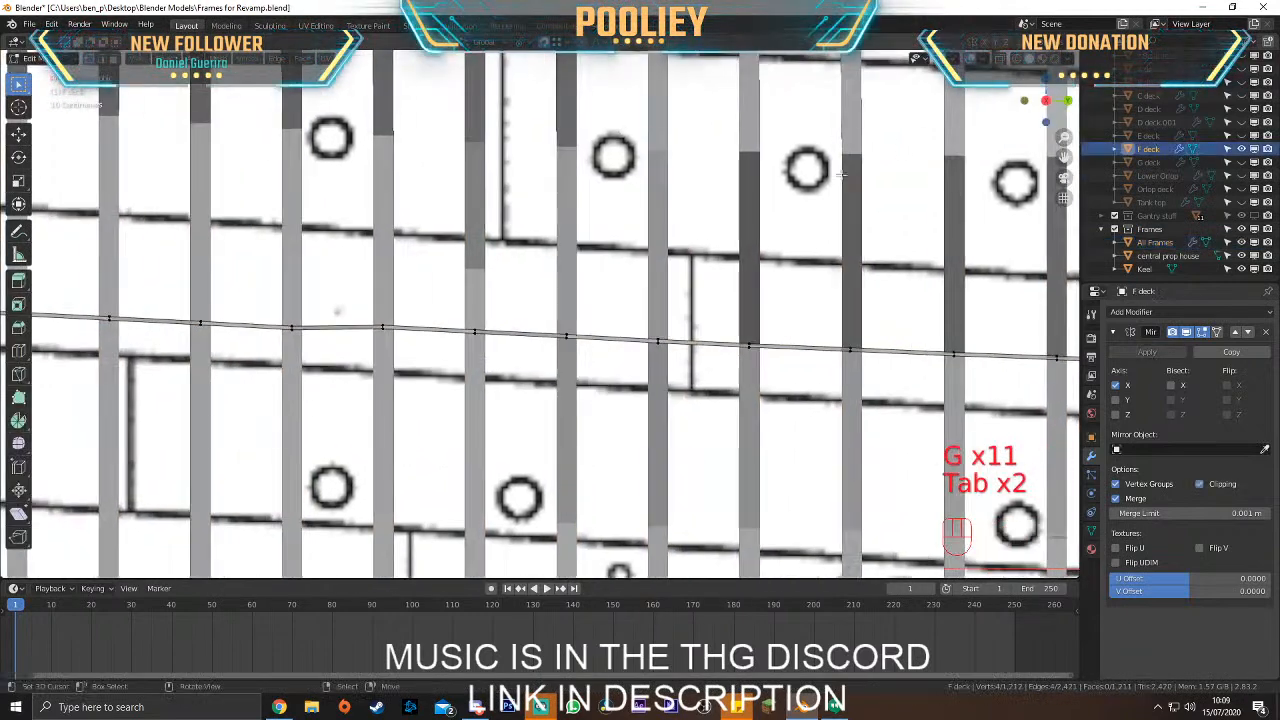
{"action": "key", "text": "shift+z"}
{"action": "left_click", "coordinate": [410, 335]}
{"action": "key", "text": "g"}
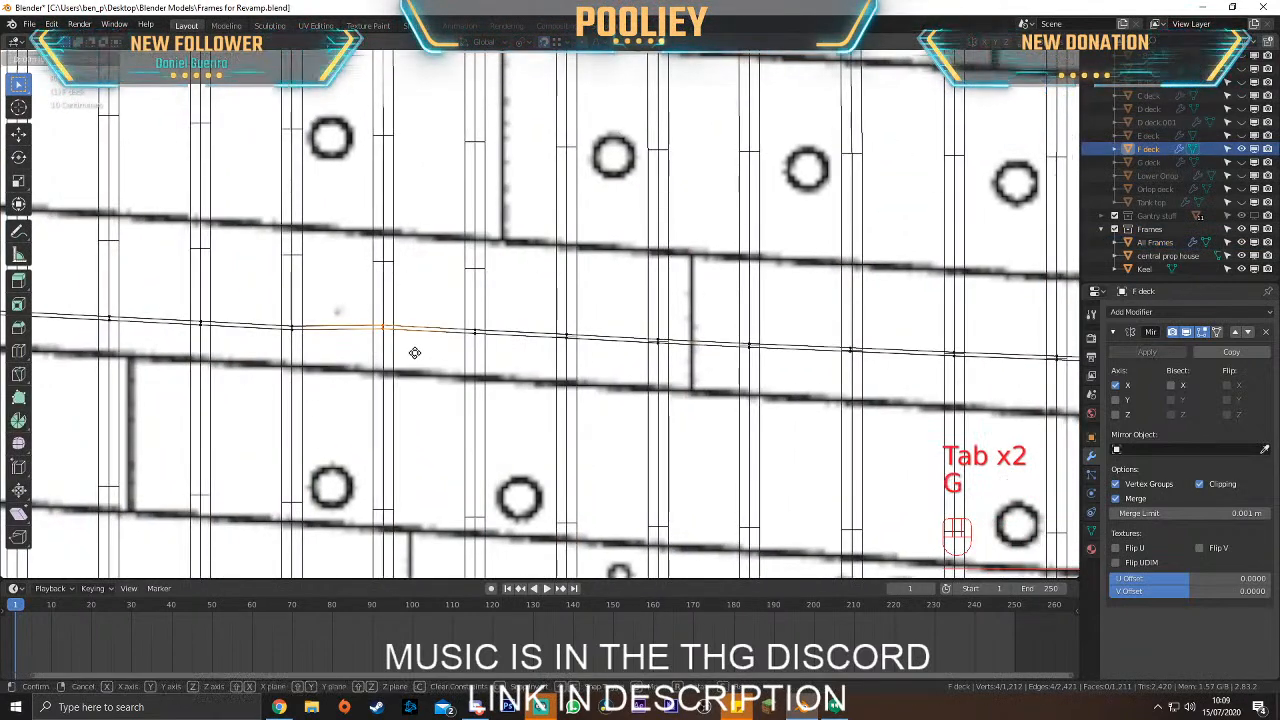
{"action": "left_click", "coordinate": [437, 317]}
{"action": "key", "text": "g"}
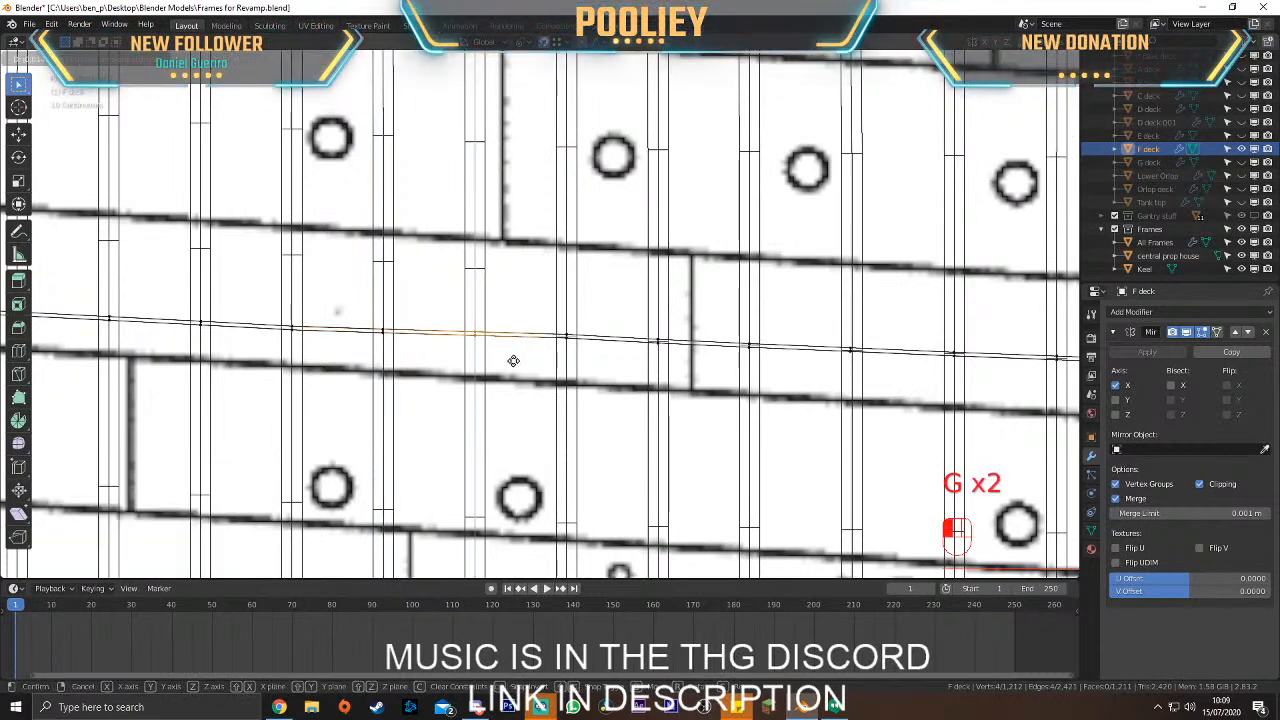
{"action": "left_click", "coordinate": [511, 360]}
{"action": "key", "text": "g"}
{"action": "left_click", "coordinate": [638, 384]}
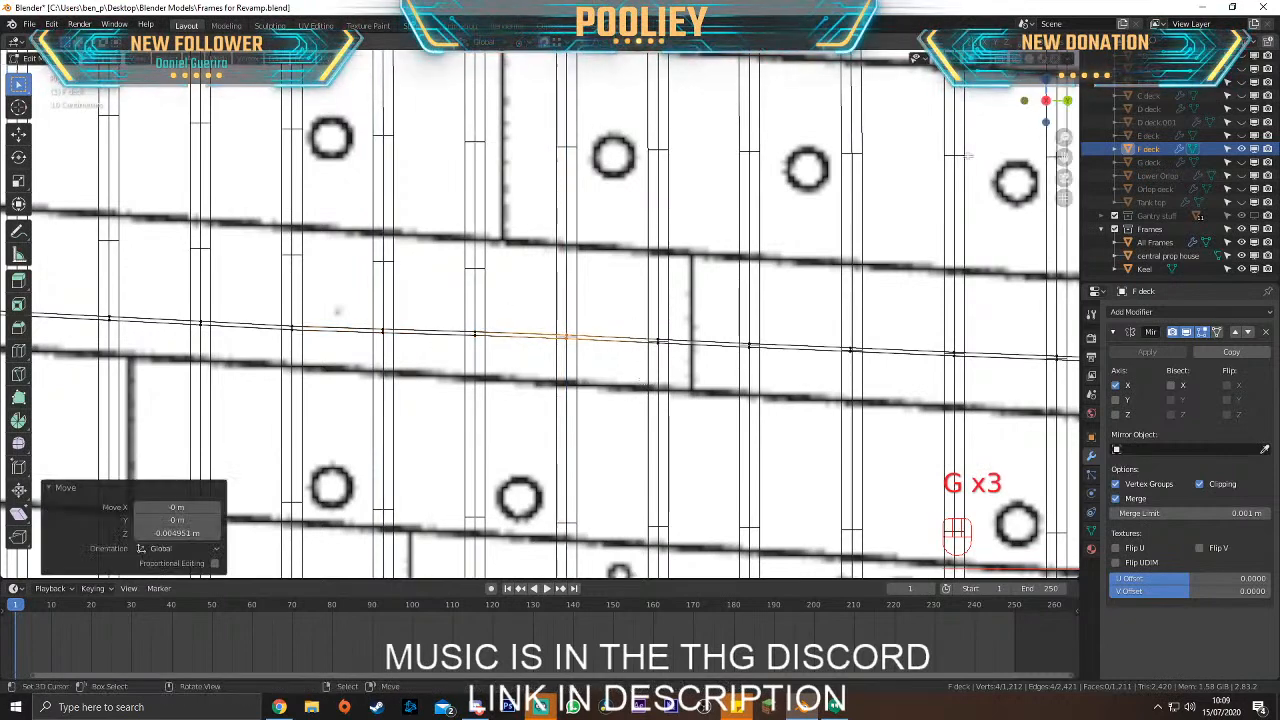
Return to editing All Frames, lower the third frame's row aft of the upper seam to the deck edge and move it about -1.348 m along X
{"action": "key", "text": "Tab"}
{"action": "left_click", "coordinate": [587, 343]}
{"action": "key", "text": "Tab"}
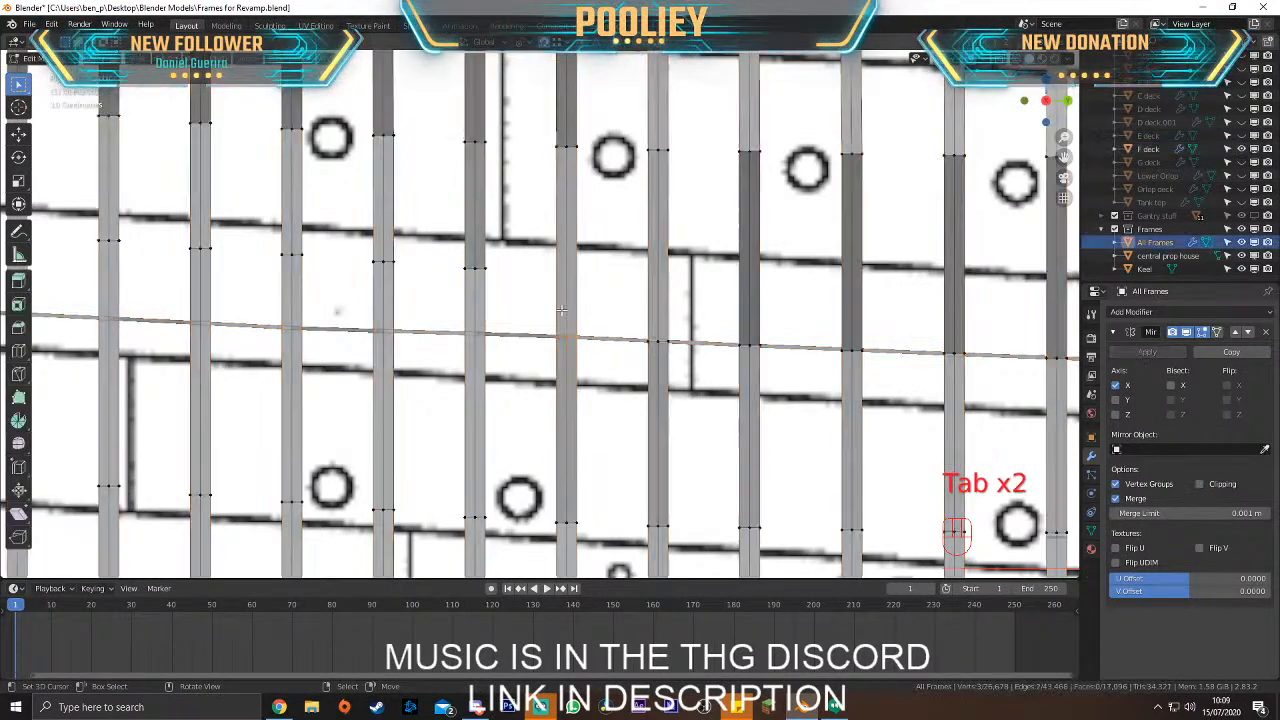
{"action": "left_click_drag", "start_coordinate": [511, 281], "coordinate": [512, 282]}
{"action": "key", "text": "g"}
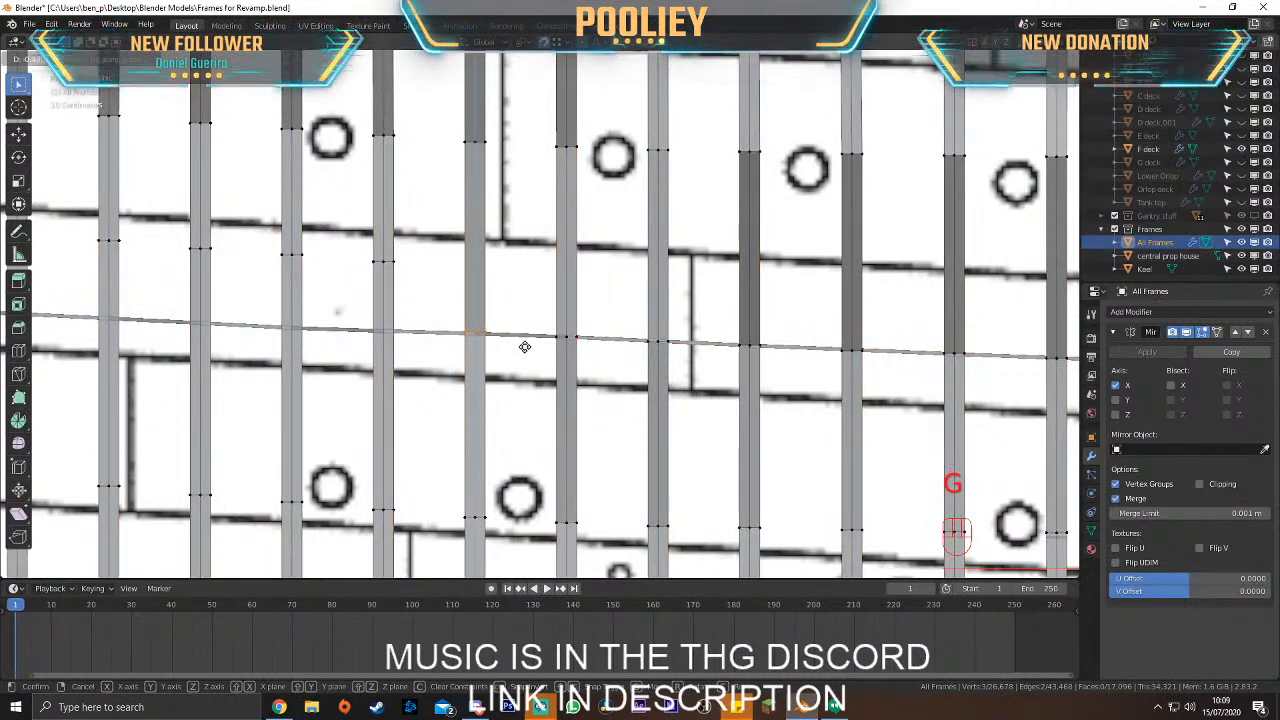
{"action": "left_click", "coordinate": [524, 346]}
Lower the row of the fourth frame aft of the upper seam about 0.510 m and align it with the deck edge along X
{"action": "middle_click_drag", "start_coordinate": [461, 335], "coordinate": [620, 330], "text": "shift"}
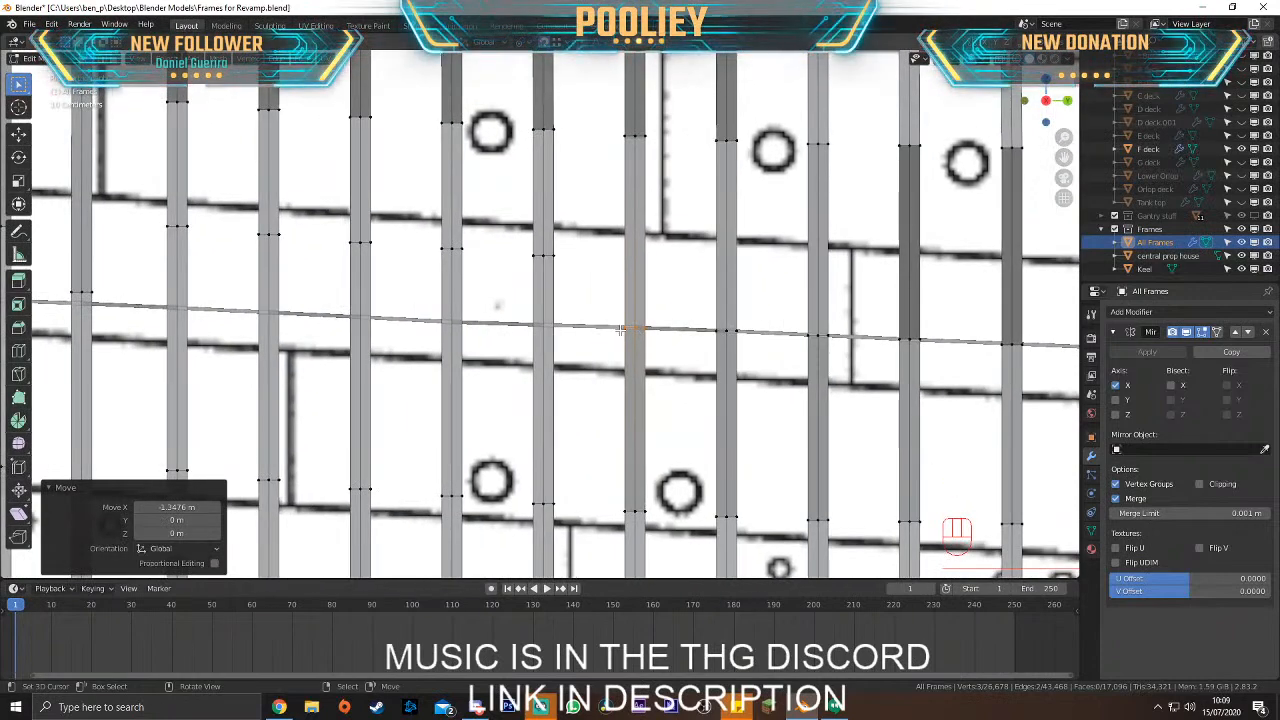
{"action": "left_click", "coordinate": [532, 255]}
{"action": "key", "text": "g"}
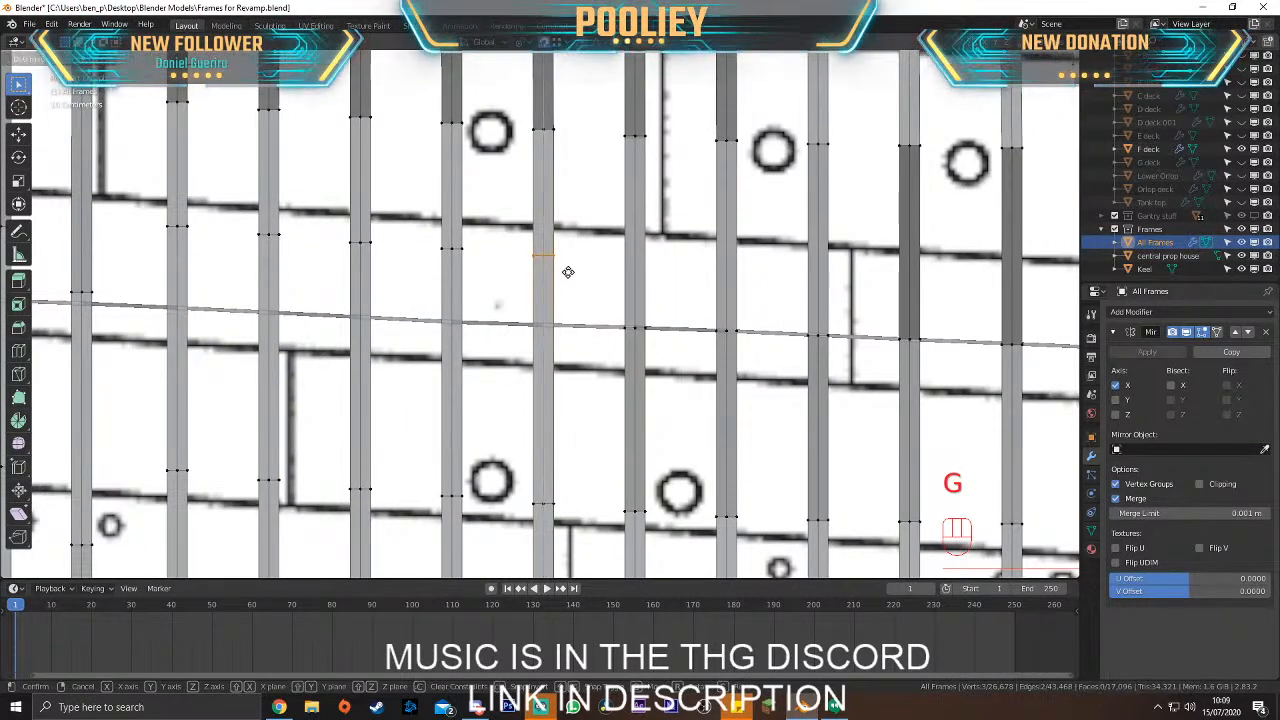
{"action": "left_click", "coordinate": [608, 341]}
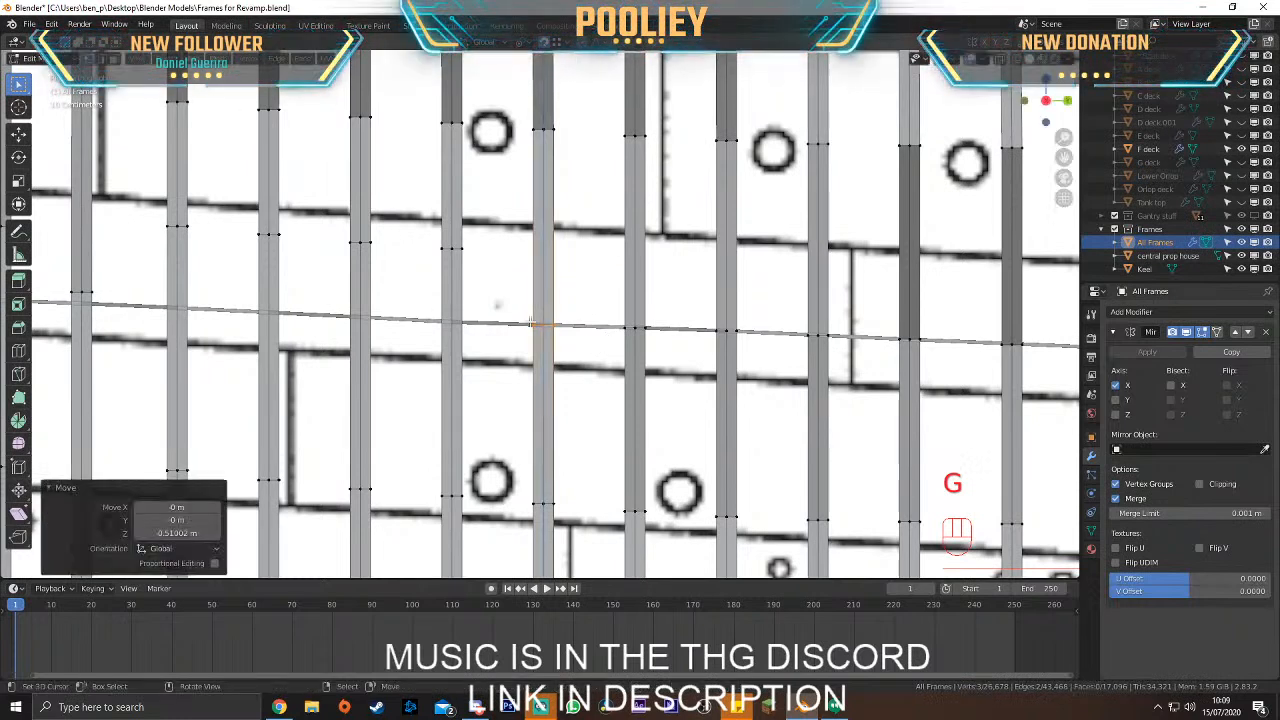
{"action": "key", "text": "g"}
{"action": "left_click", "coordinate": [545, 325]}
Lower the row of the second frame forward of the next lower seam to the deck edge and move it about -1.213 m along X
{"action": "left_click_drag", "start_coordinate": [416, 232], "coordinate": [522, 263]}
{"action": "key", "text": "g"}
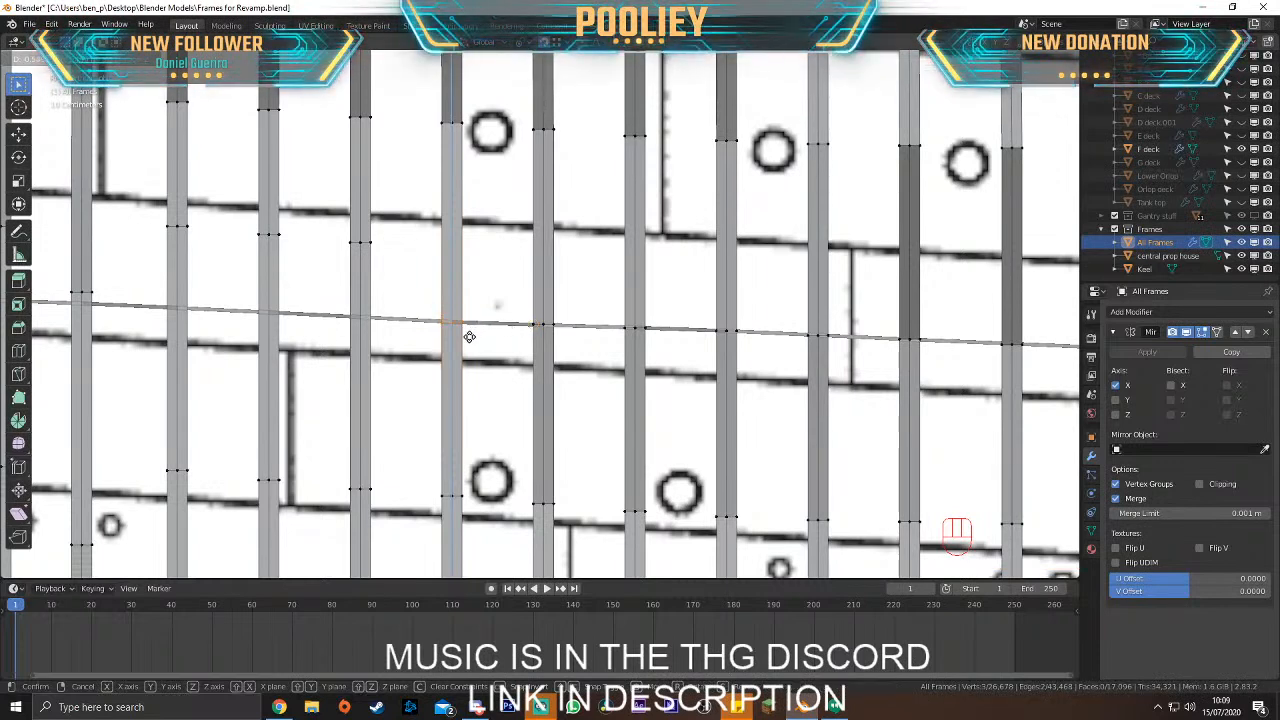
{"action": "left_click", "coordinate": [471, 336]}
{"action": "key", "text": "g"}
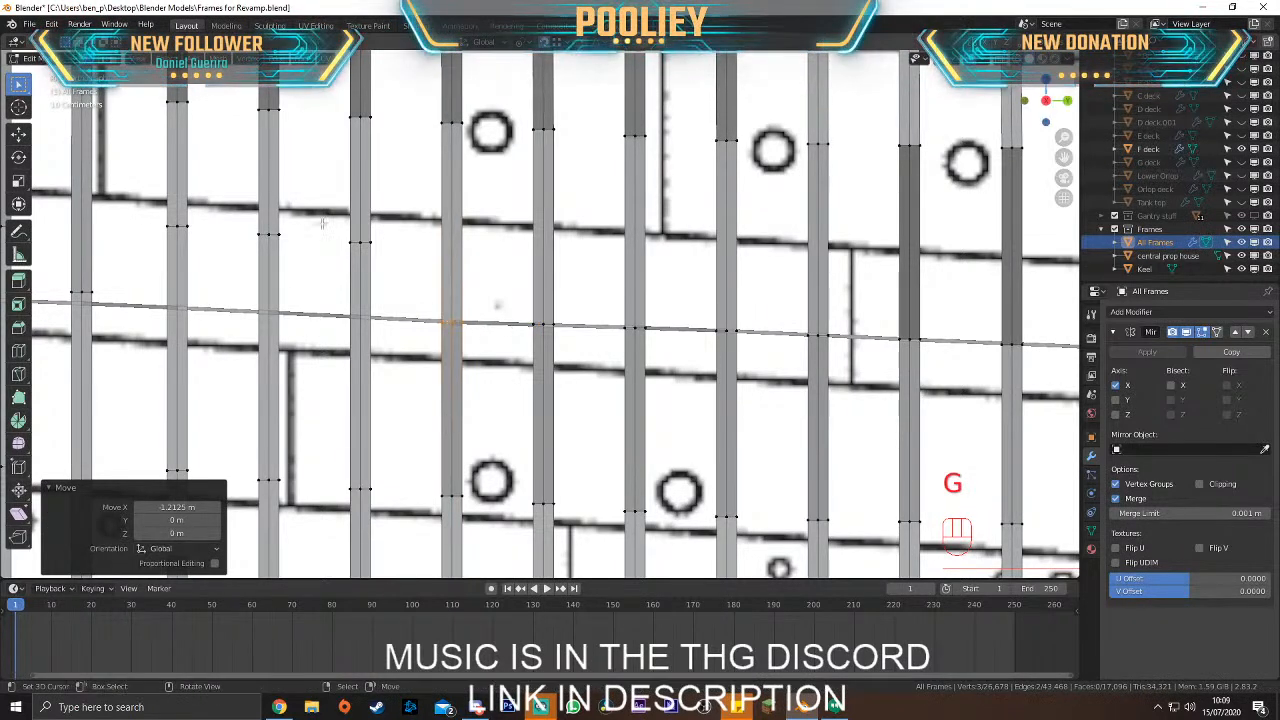
Lower the row of the frame just forward of the next lower seam to the deck edge and align it along X
{"action": "key", "text": "g"}
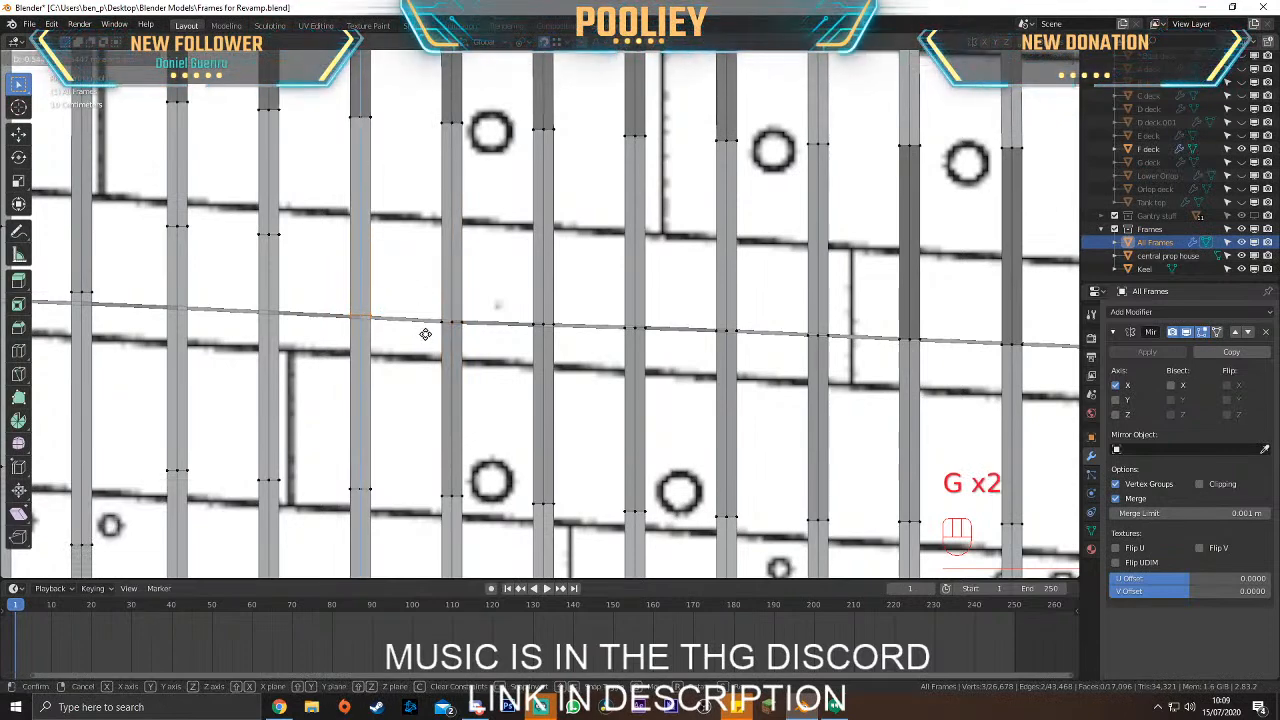
{"action": "left_click", "coordinate": [425, 334]}
{"action": "key", "text": "g"}
{"action": "middle_click", "coordinate": [364, 314]}
{"action": "left_click", "coordinate": [360, 314]}
Lower the row of the frame just aft of this lower seam to the deck edge and align it along X
{"action": "middle_click_drag", "start_coordinate": [317, 316], "coordinate": [532, 316], "text": "shift"}
{"action": "key", "text": "g"}
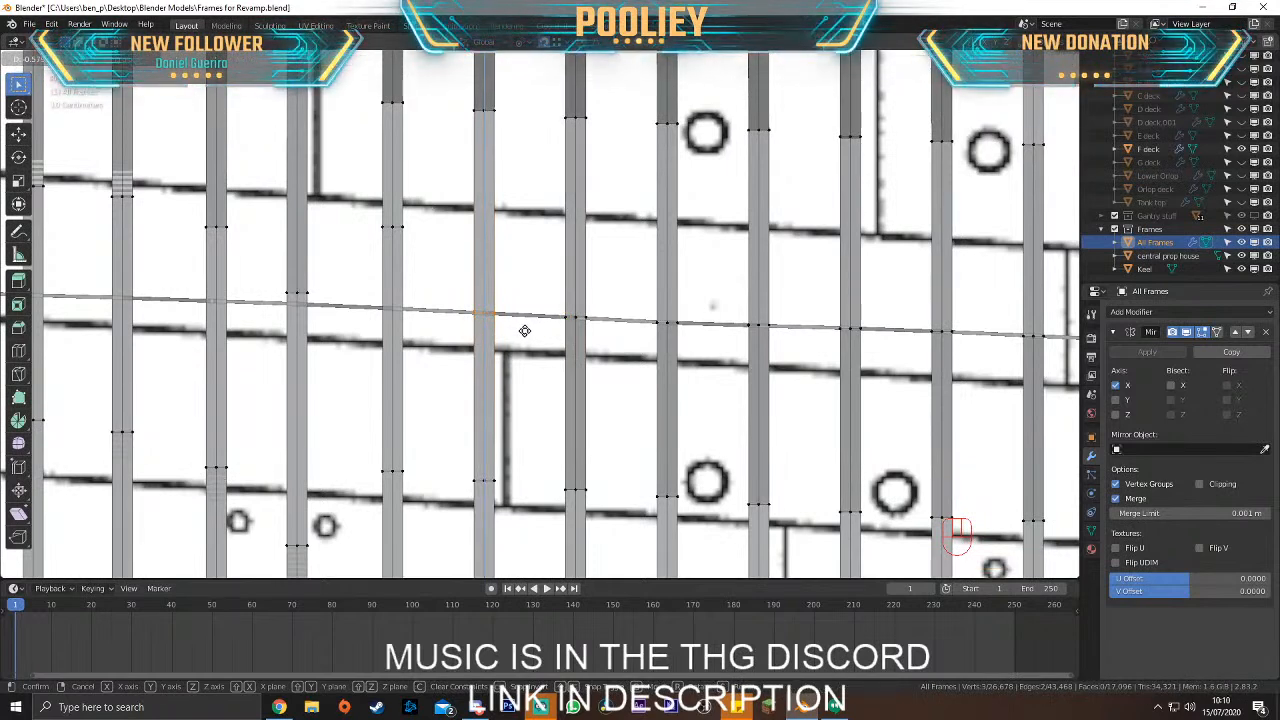
{"action": "left_click", "coordinate": [525, 331]}
{"action": "key", "text": "g"}
{"action": "middle_click", "coordinate": [488, 312]}
{"action": "left_click", "coordinate": [486, 311]}
Lower the row of the second frame aft of this lower seam to the deck edge and move it about -0.913 m along X
{"action": "left_click_drag", "start_coordinate": [369, 217], "coordinate": [439, 245]}
{"action": "key", "text": "g"}
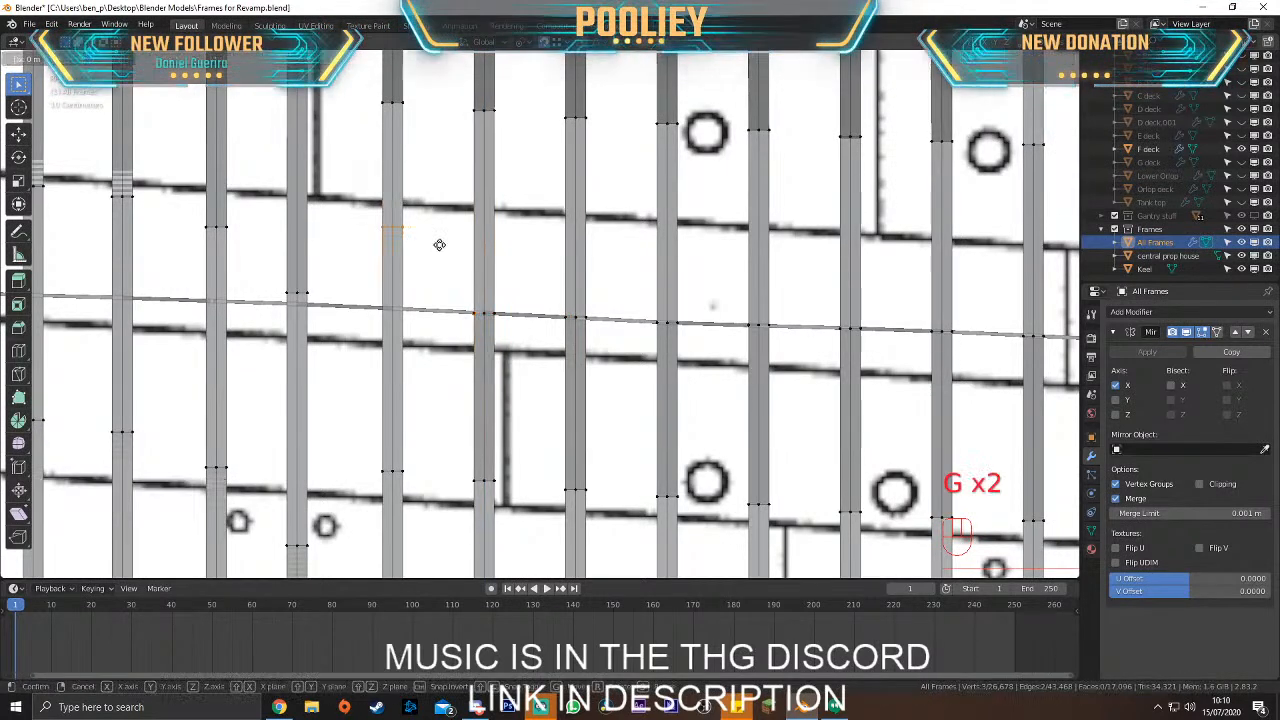
{"action": "left_click", "coordinate": [449, 326]}
{"action": "key", "text": "g"}
{"action": "middle_click", "coordinate": [400, 307]}
{"action": "left_click", "coordinate": [398, 307]}
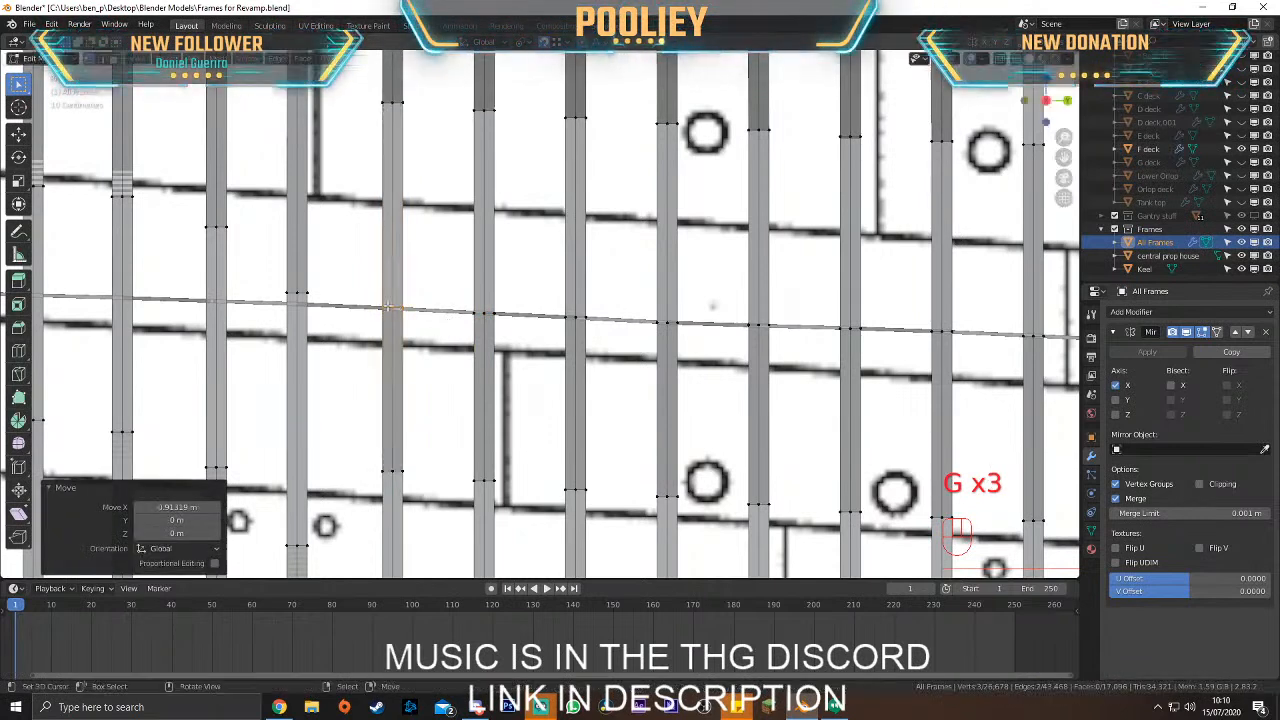
Lower the row of the third frame aft of this lower seam about 0.079 m and align it with the deck edge along X
{"action": "left_click_drag", "start_coordinate": [250, 270], "coordinate": [342, 315]}
{"action": "key", "text": "g"}
{"action": "left_click", "coordinate": [351, 326]}
{"action": "key", "text": "g"}
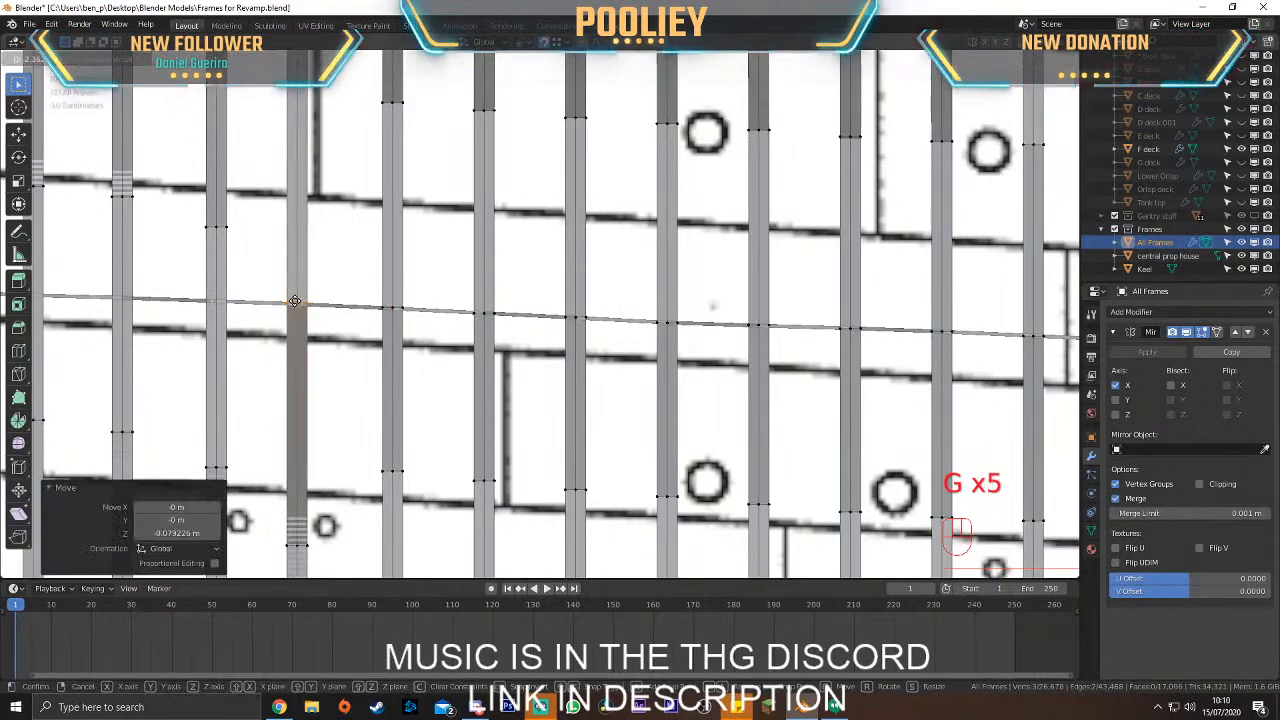
{"action": "left_click", "coordinate": [298, 304]}
Lower the row of the fourth frame aft of this lower seam to the deck edge and align it along X
{"action": "left_click_drag", "start_coordinate": [190, 208], "coordinate": [240, 246]}
{"action": "key", "text": "g"}
{"action": "middle_click", "coordinate": [246, 280]}
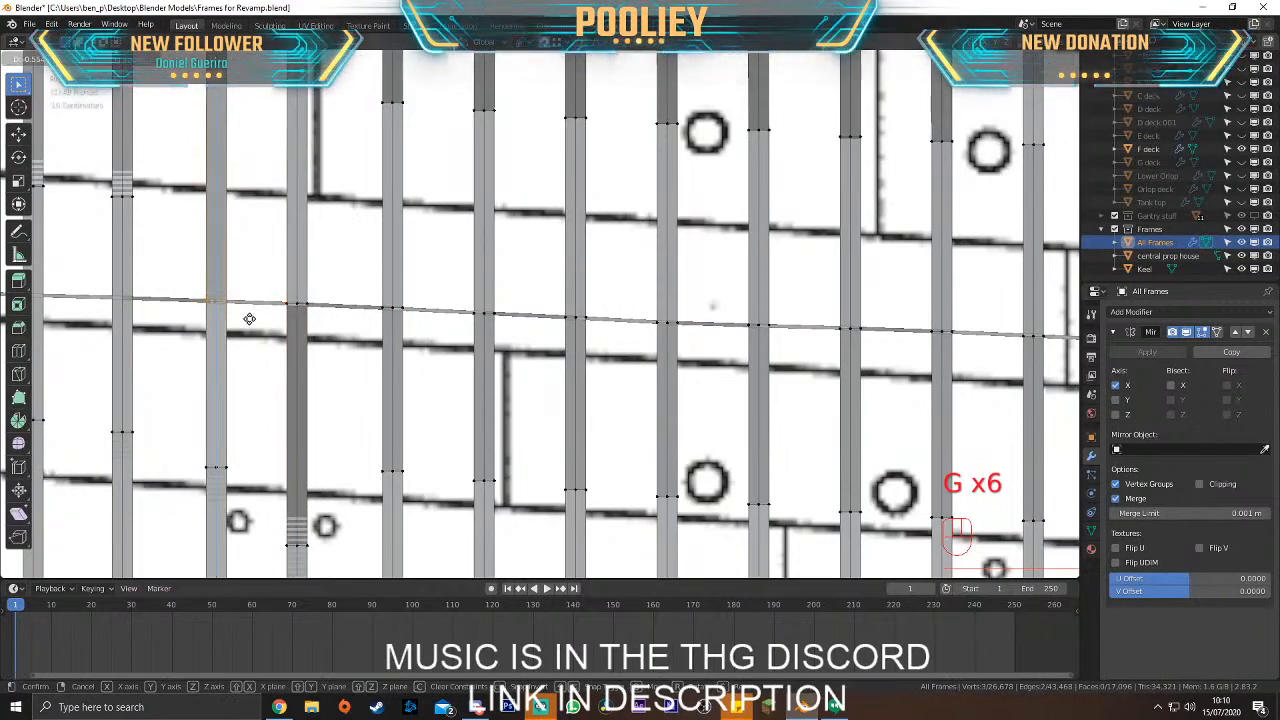
{"action": "left_click", "coordinate": [249, 319]}
{"action": "key", "text": "g"}
{"action": "middle_click", "coordinate": [256, 316]}
{"action": "left_click", "coordinate": [328, 289]}
Correct the row of the third frame aft of this lower seam by moving it about 1.799 m along X to the deck edge
{"action": "scroll", "coordinate": [328, 289], "scroll_direction": "down", "scroll_amount": 6}
{"action": "middle_click_drag", "start_coordinate": [328, 289], "coordinate": [405, 279]}
{"action": "key", "text": "g"}
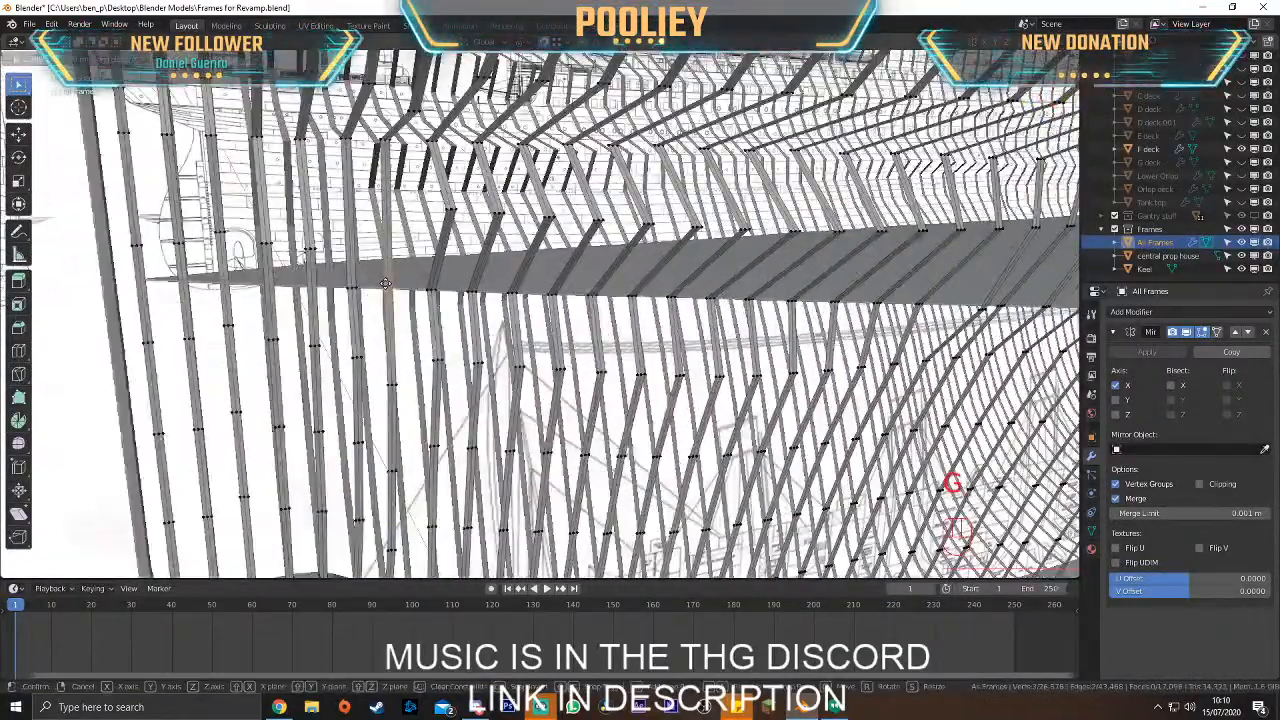
{"action": "left_click", "coordinate": [384, 287]}
Lower the row of the fifth frame from the stern end to the deck edge and move it about -0.707 m along X
{"action": "key", "text": "KP_3"}
{"action": "middle_click_drag", "start_coordinate": [384, 287], "coordinate": [601, 318], "text": "shift"}
{"action": "scroll", "coordinate": [601, 318], "scroll_direction": "up", "scroll_amount": 5}
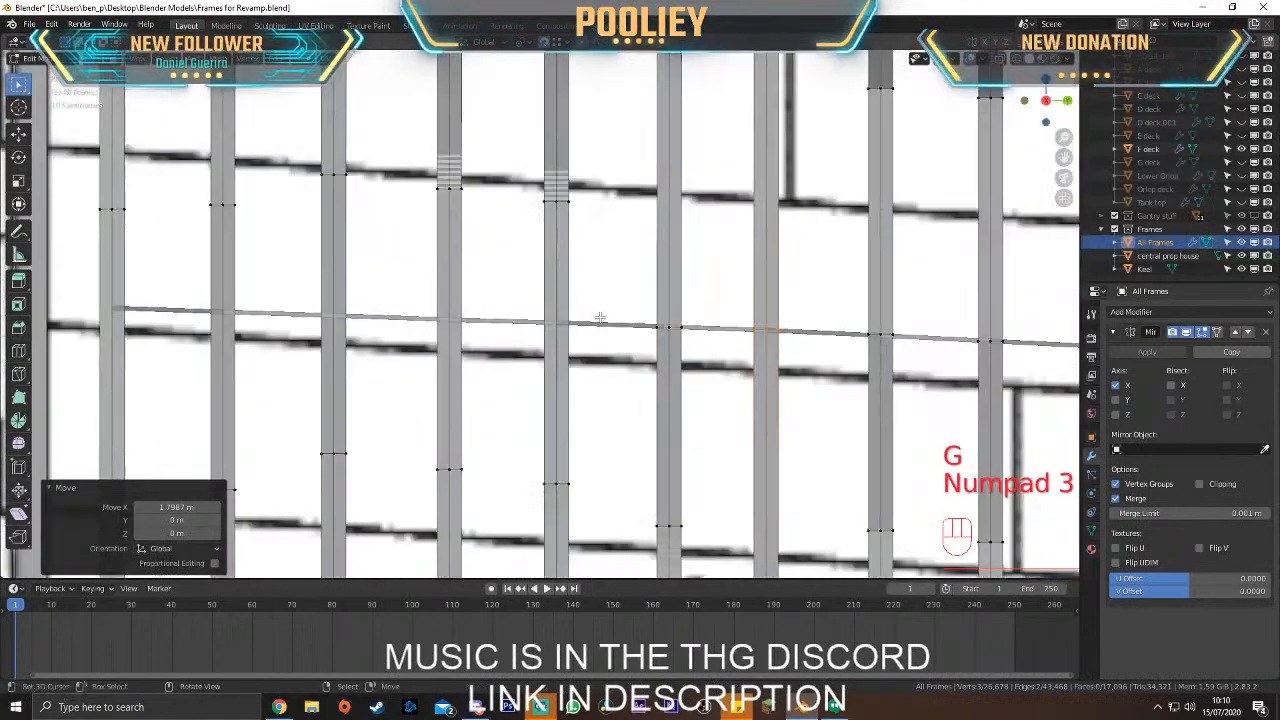
{"action": "left_click_drag", "start_coordinate": [616, 229], "coordinate": [616, 229]}
{"action": "key", "text": "g"}
{"action": "left_click", "coordinate": [636, 349]}
{"action": "key", "text": "g"}
{"action": "left_click", "coordinate": [563, 321]}
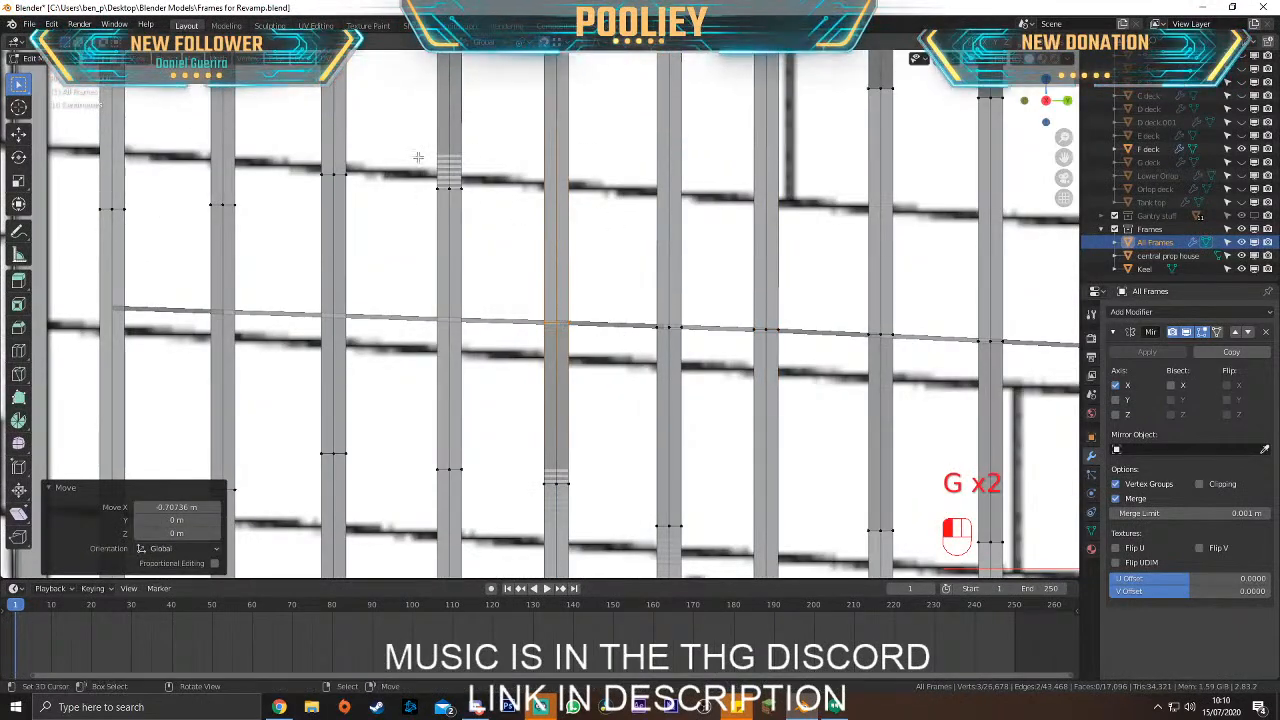
Lower the row of the fourth frame from the stern end about 0.805 m and align it with the deck edge along X
{"action": "key", "text": "g"}
{"action": "left_click", "coordinate": [505, 350]}
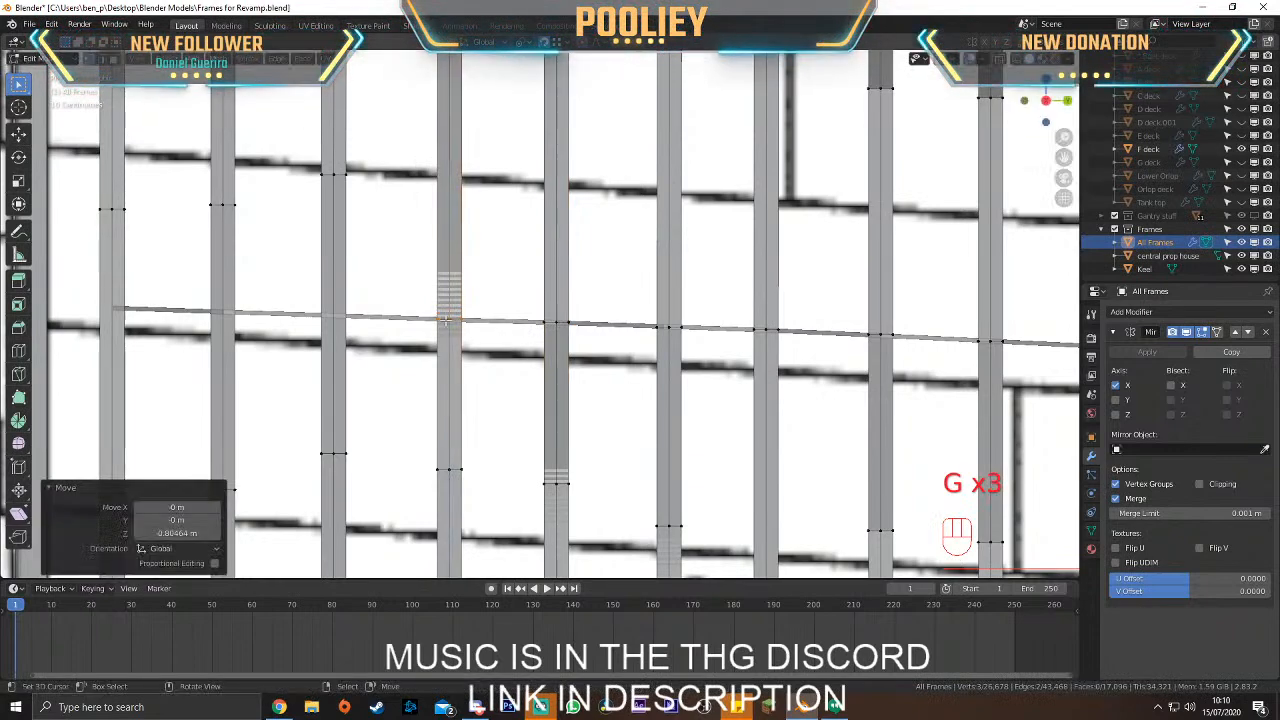
{"action": "key", "text": "g"}
{"action": "left_click", "coordinate": [452, 319]}
Lower the row of the third frame from the stern end to the deck edge and move it about 0.341 m along X
{"action": "left_click_drag", "start_coordinate": [305, 150], "coordinate": [373, 209]}
{"action": "key", "text": "g"}
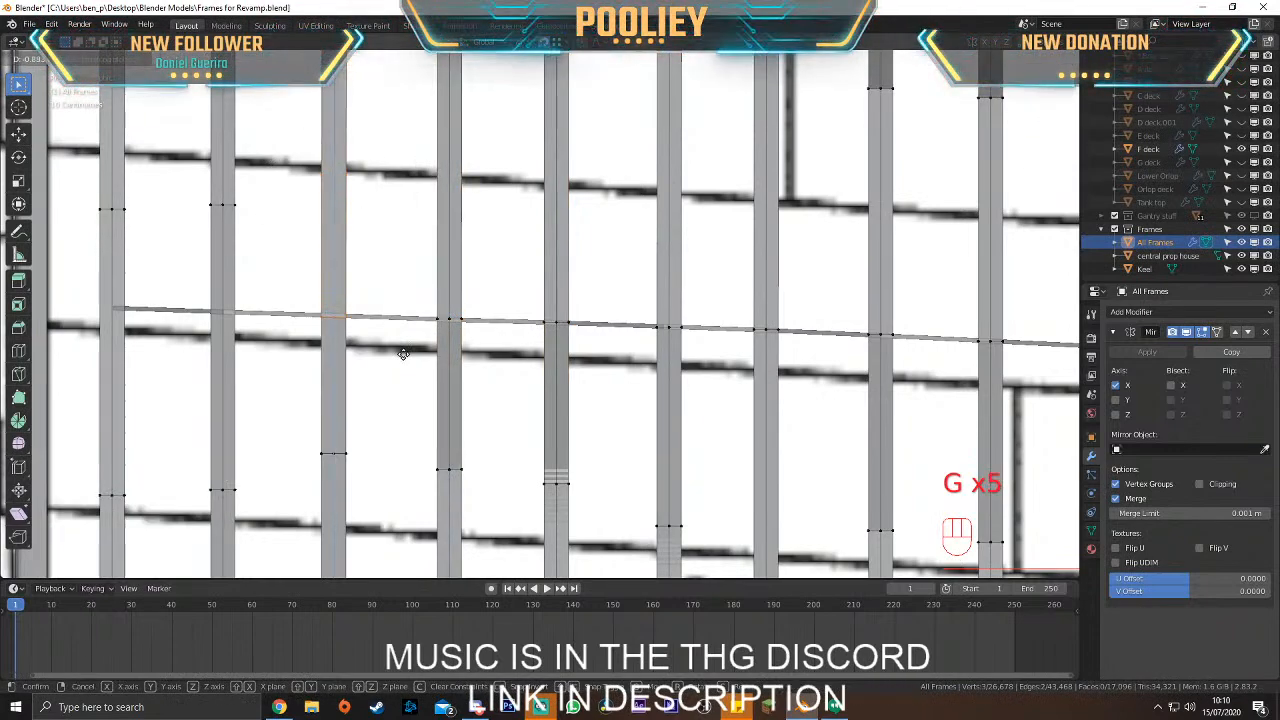
{"action": "left_click", "coordinate": [408, 351]}
{"action": "key", "text": "g"}
{"action": "left_click", "coordinate": [408, 350]}
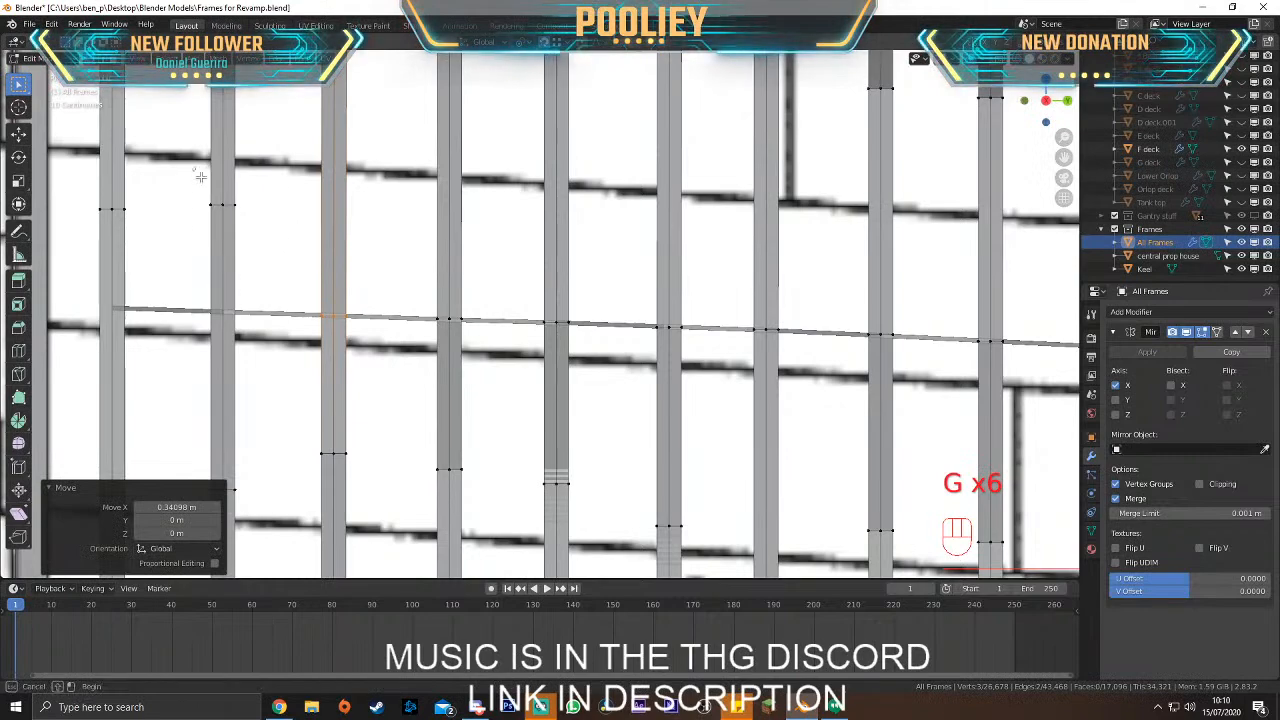
Lower the row of the second frame from the stern end to the deck edge and align it along X
{"action": "left_click_drag", "start_coordinate": [193, 168], "coordinate": [281, 243]}
{"action": "key", "text": "g"}
{"action": "left_click", "coordinate": [285, 342]}
{"action": "key", "text": "g"}
{"action": "left_click", "coordinate": [237, 311]}
Lower the row of the aftmost frame to the end of the F deck edge and align it along X
{"action": "scroll", "coordinate": [237, 311], "scroll_direction": "down", "scroll_amount": 2}
{"action": "middle_click_drag", "start_coordinate": [209, 201], "coordinate": [289, 210], "text": "shift"}
{"action": "key", "text": "g"}
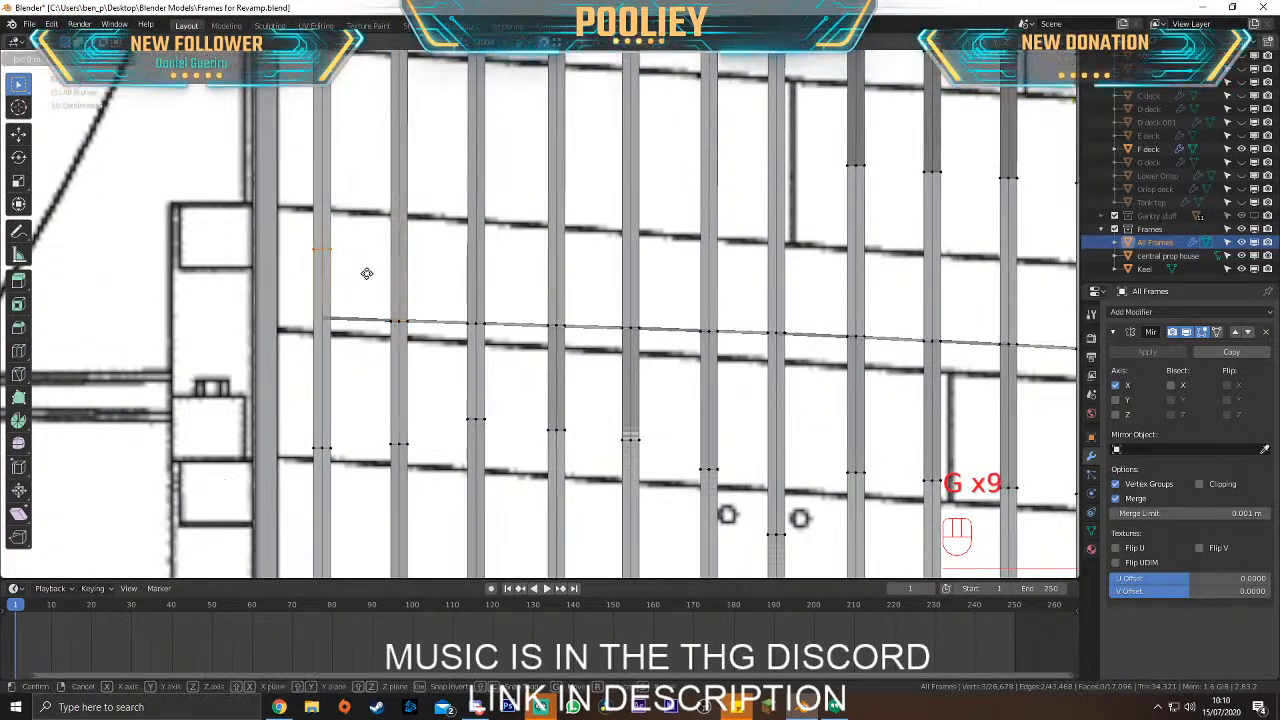
{"action": "left_click", "coordinate": [371, 342]}
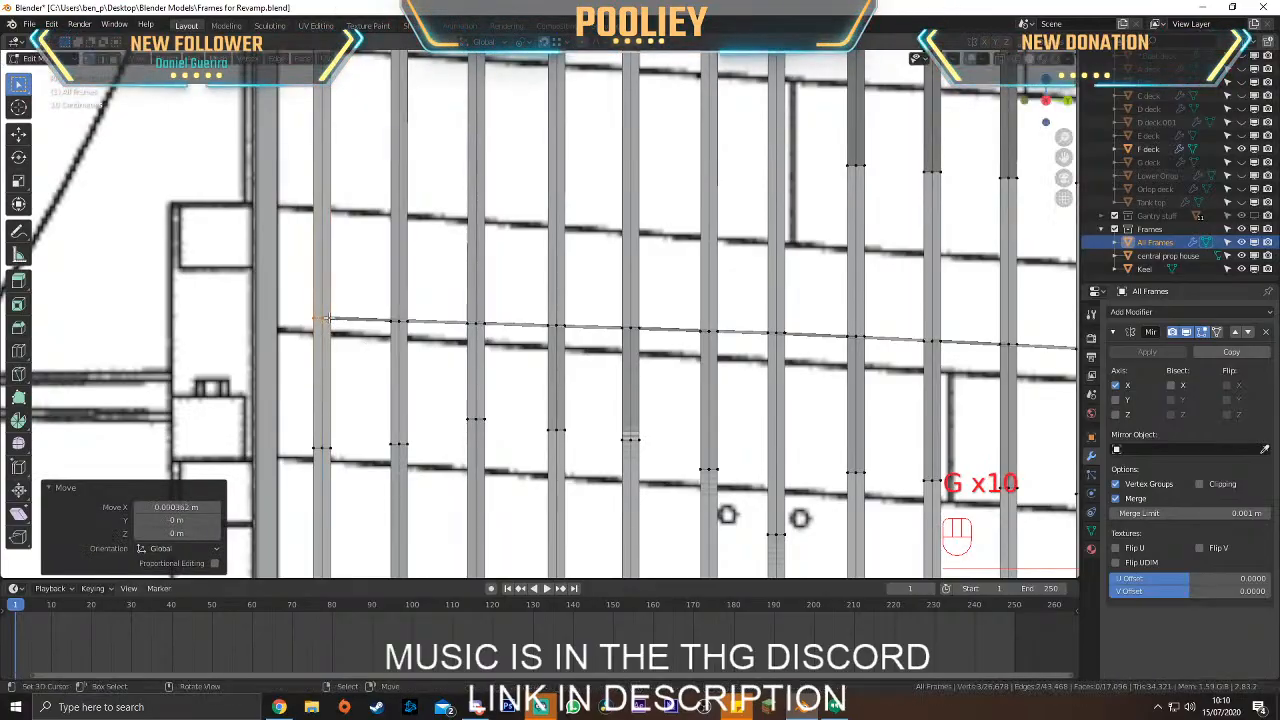
Select a vertex row on a stern frame above the F deck and make the D deck visible
{"action": "scroll", "coordinate": [400, 340], "scroll_direction": "down", "scroll_amount": 3}
{"action": "middle_click_drag", "start_coordinate": [400, 340], "coordinate": [560, 218]}
{"action": "scroll", "coordinate": [390, 258], "scroll_direction": "up", "scroll_amount": 4}
{"action": "left_click", "coordinate": [560, 216]}
{"action": "key", "text": "KP_3"}
{"action": "key", "text": "KP_Decimal"}
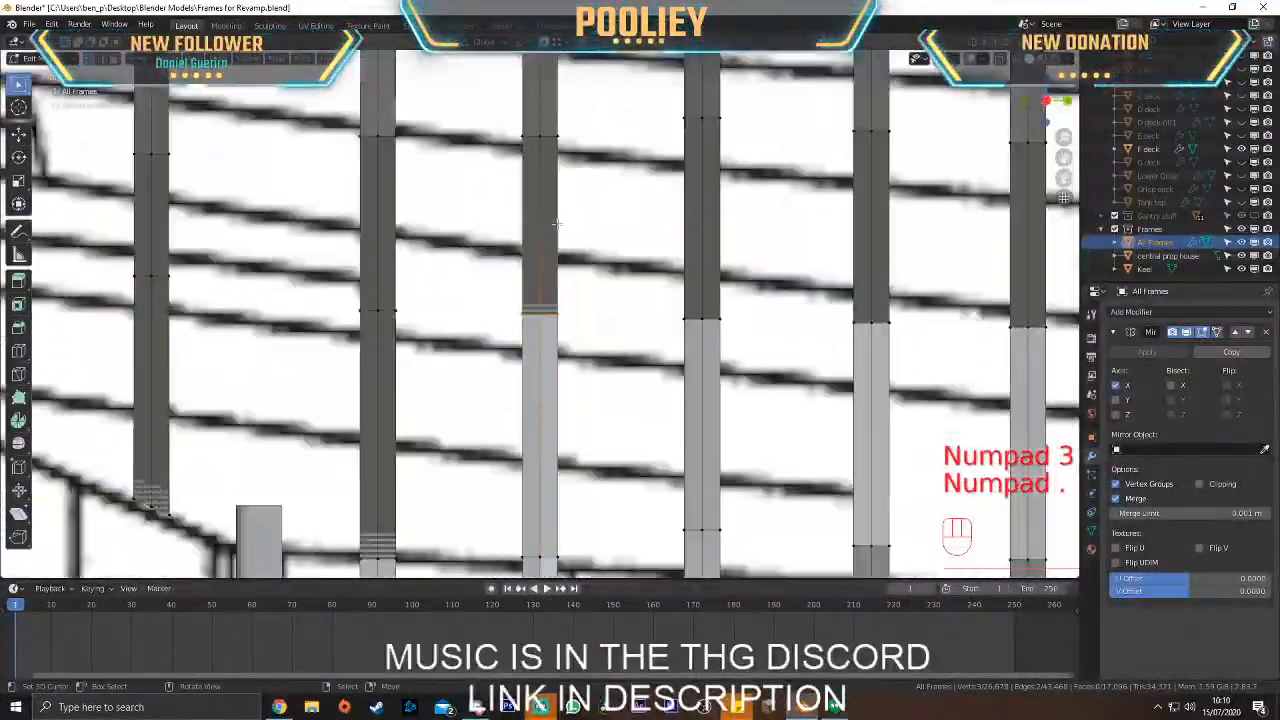
{"action": "middle_click_drag", "start_coordinate": [557, 224], "coordinate": [690, 262]}
{"action": "scroll", "coordinate": [700, 275], "scroll_direction": "down", "scroll_amount": 4}
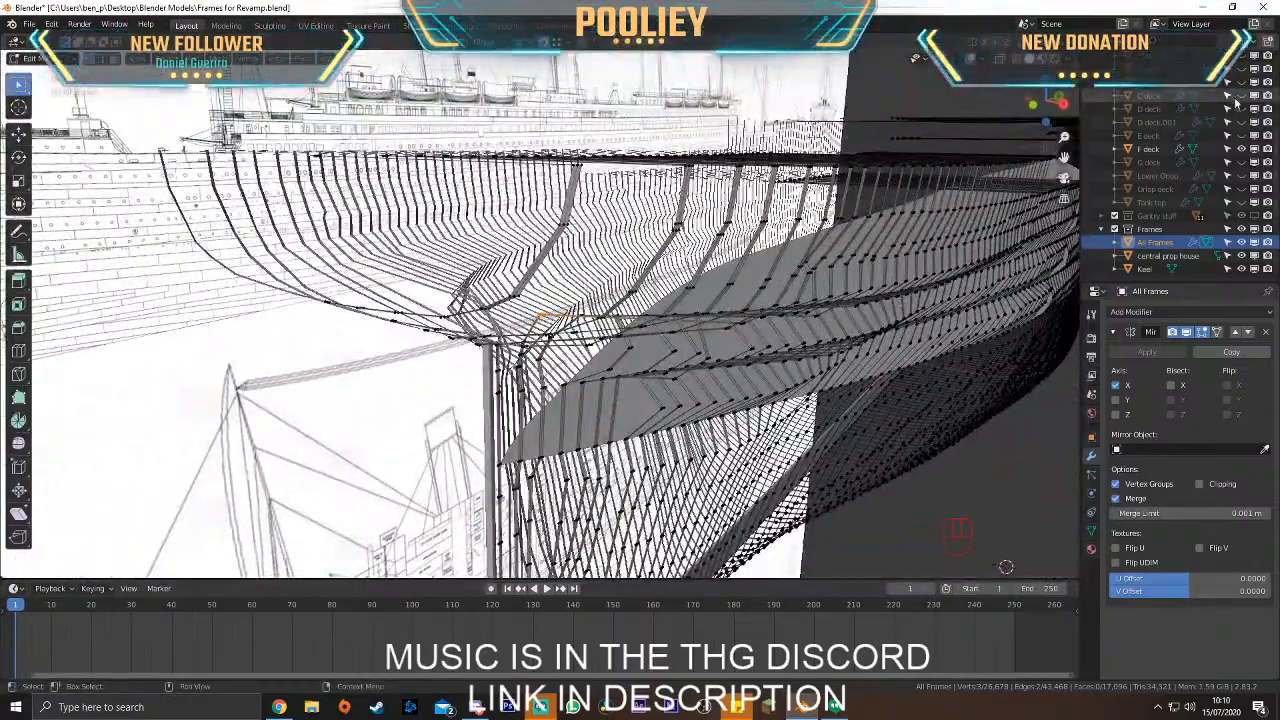
{"action": "scroll", "coordinate": [500, 365], "scroll_direction": "up", "scroll_amount": 4}
{"action": "middle_click_drag", "start_coordinate": [500, 365], "coordinate": [678, 293]}
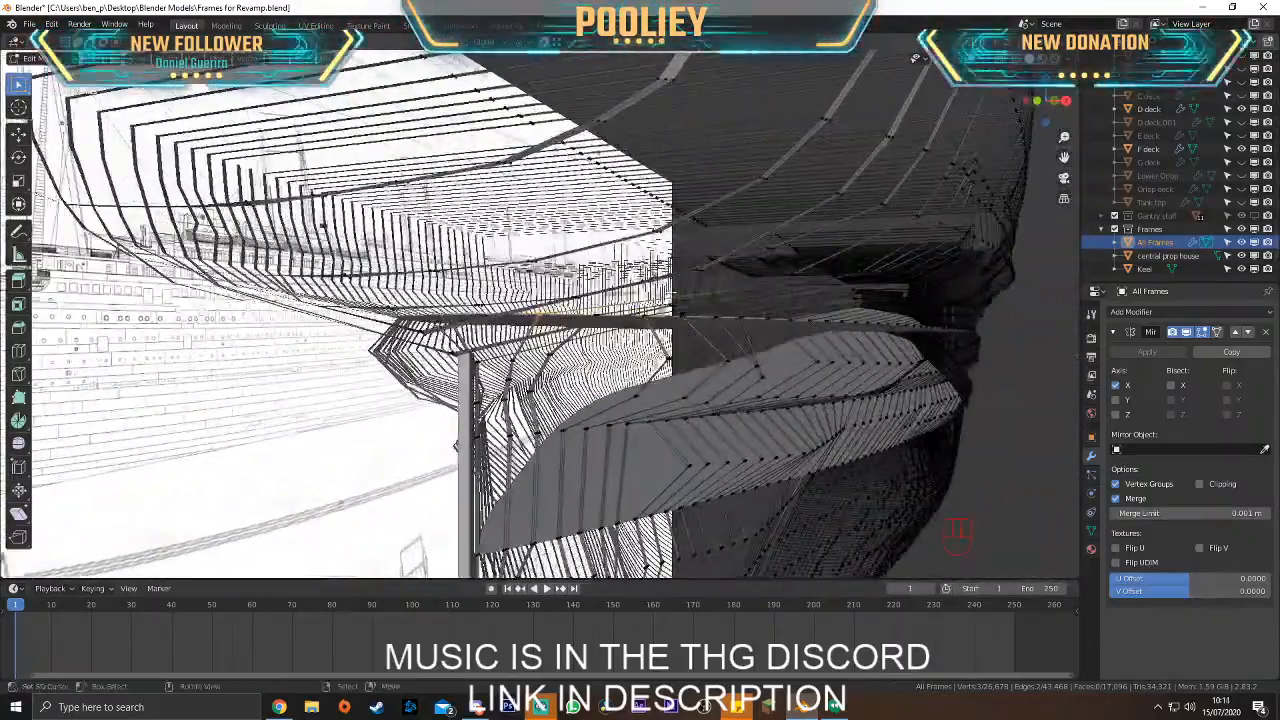
Try to move the selected stern frame row above the F deck along X, and undo the move
{"action": "key", "text": "g"}
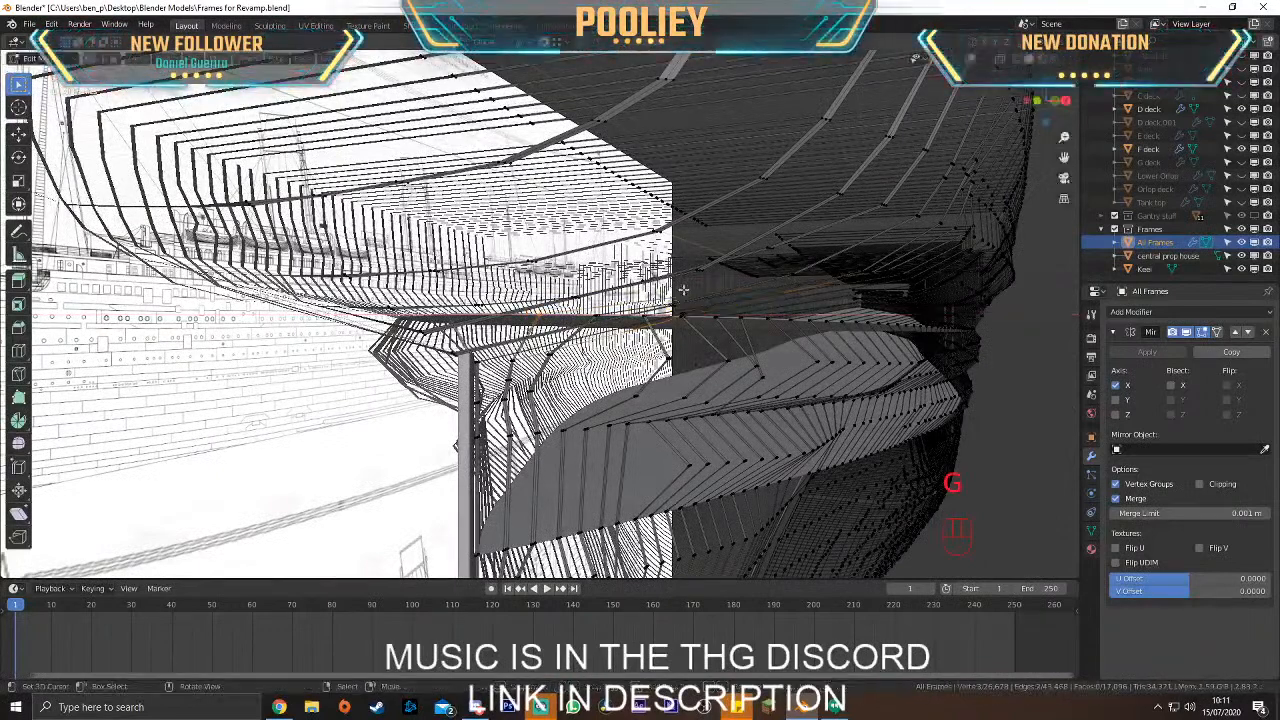
{"action": "key", "text": "g"}
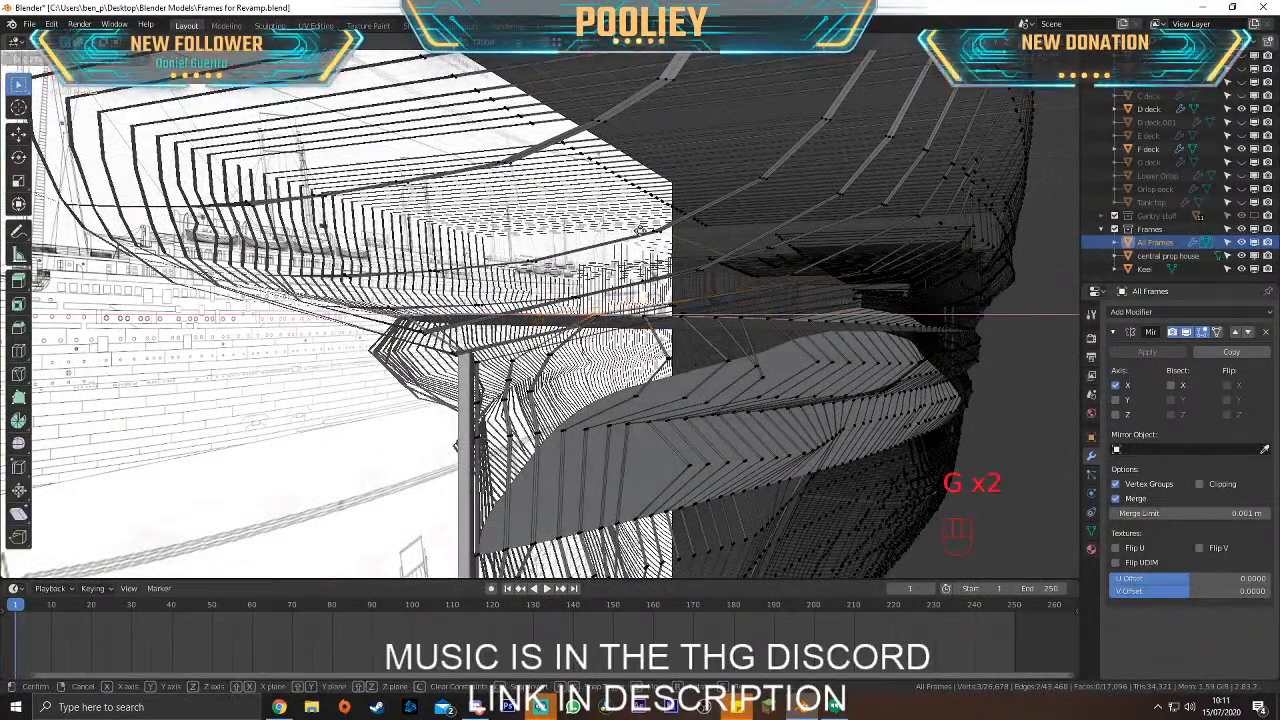
{"action": "left_click", "coordinate": [705, 234]}
{"action": "middle_click_drag", "start_coordinate": [708, 234], "coordinate": [640, 235]}
{"action": "key", "text": "ctrl+z"}
Move the selected stern frame row above the F deck along X and shift the neighbouring frame's row the same way
{"action": "key", "text": "g"}
{"action": "key", "text": "x"}
{"action": "left_click", "coordinate": [690, 305]}
{"action": "left_click_drag", "start_coordinate": [615, 265], "coordinate": [655, 292]}
{"action": "key", "text": "g"}
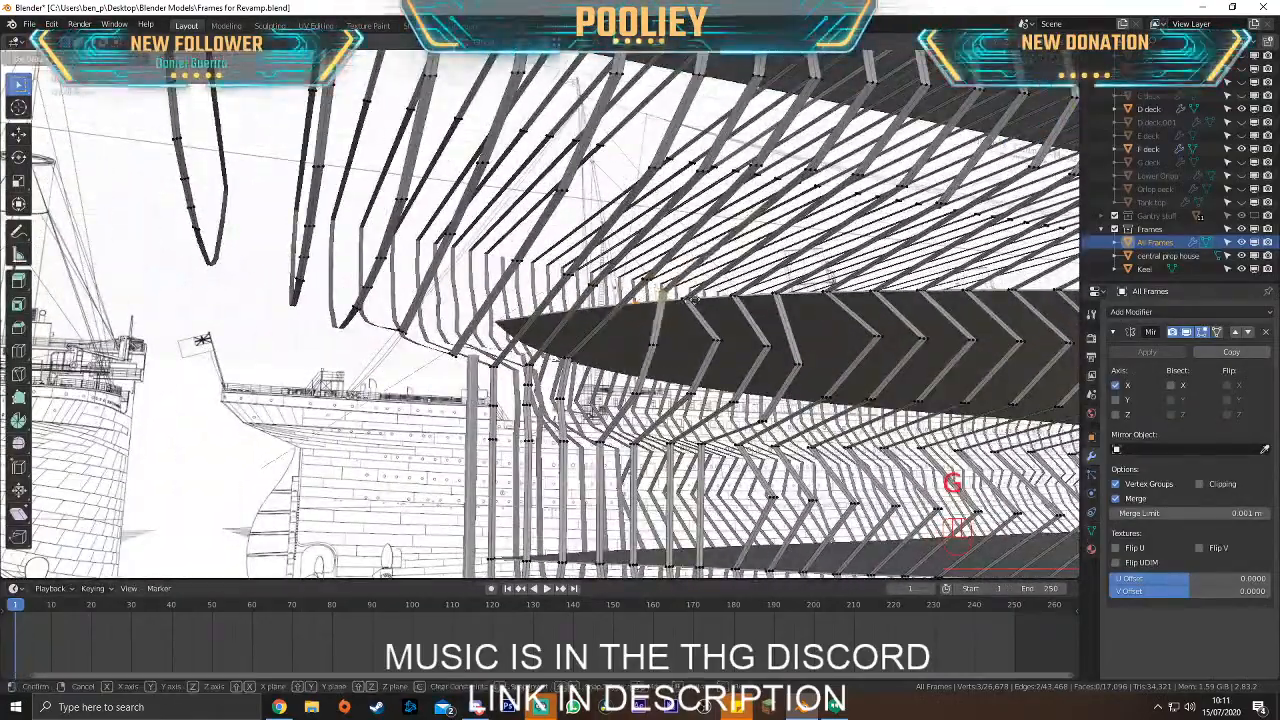
{"action": "key", "text": "x"}
{"action": "left_click", "coordinate": [726, 291]}
{"action": "middle_click_drag", "start_coordinate": [726, 291], "coordinate": [760, 312]}
Try repositioning a further stern frame row between the F and D decks, and undo the latest changes
{"action": "left_click_drag", "start_coordinate": [640, 280], "coordinate": [686, 308]}
{"action": "left_click_drag", "start_coordinate": [690, 310], "coordinate": [600, 284], "text": "shift"}
{"action": "key", "text": "g"}
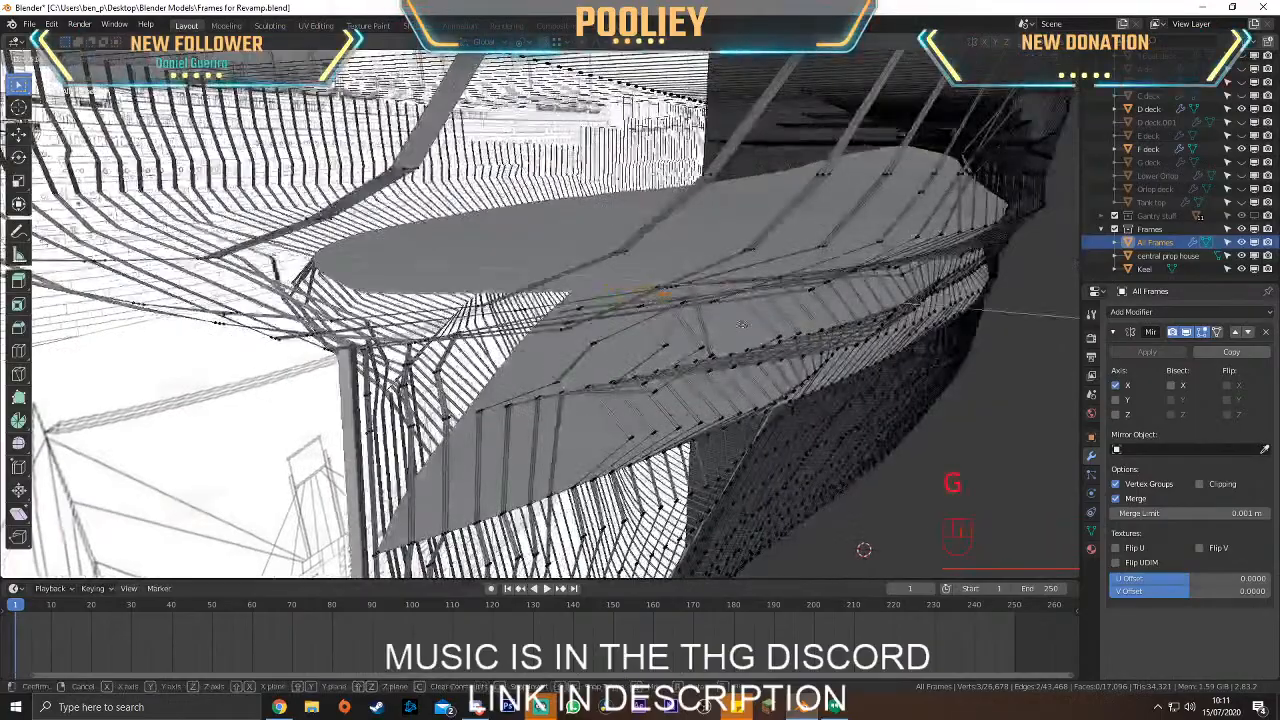
{"action": "left_click", "coordinate": [840, 329]}
{"action": "middle_click_drag", "start_coordinate": [840, 329], "coordinate": [806, 378], "text": "shift"}
{"action": "left_click_drag", "start_coordinate": [639, 326], "coordinate": [610, 338]}
{"action": "scroll", "coordinate": [615, 334], "scroll_direction": "down", "scroll_amount": 2}
{"action": "middle_click_drag", "start_coordinate": [615, 334], "coordinate": [582, 304]}
{"action": "middle_click_drag", "start_coordinate": [668, 286], "coordinate": [607, 280]}
{"action": "key", "text": "ctrl+z"}
Place the aftmost frame's row at the end of the F deck edge and nudge it 0.000362 m along X
{"action": "scroll", "coordinate": [548, 319], "scroll_direction": "up", "scroll_amount": 5}
{"action": "middle_click_drag", "start_coordinate": [440, 326], "coordinate": [466, 337], "text": "shift"}
{"action": "key", "text": "g"}
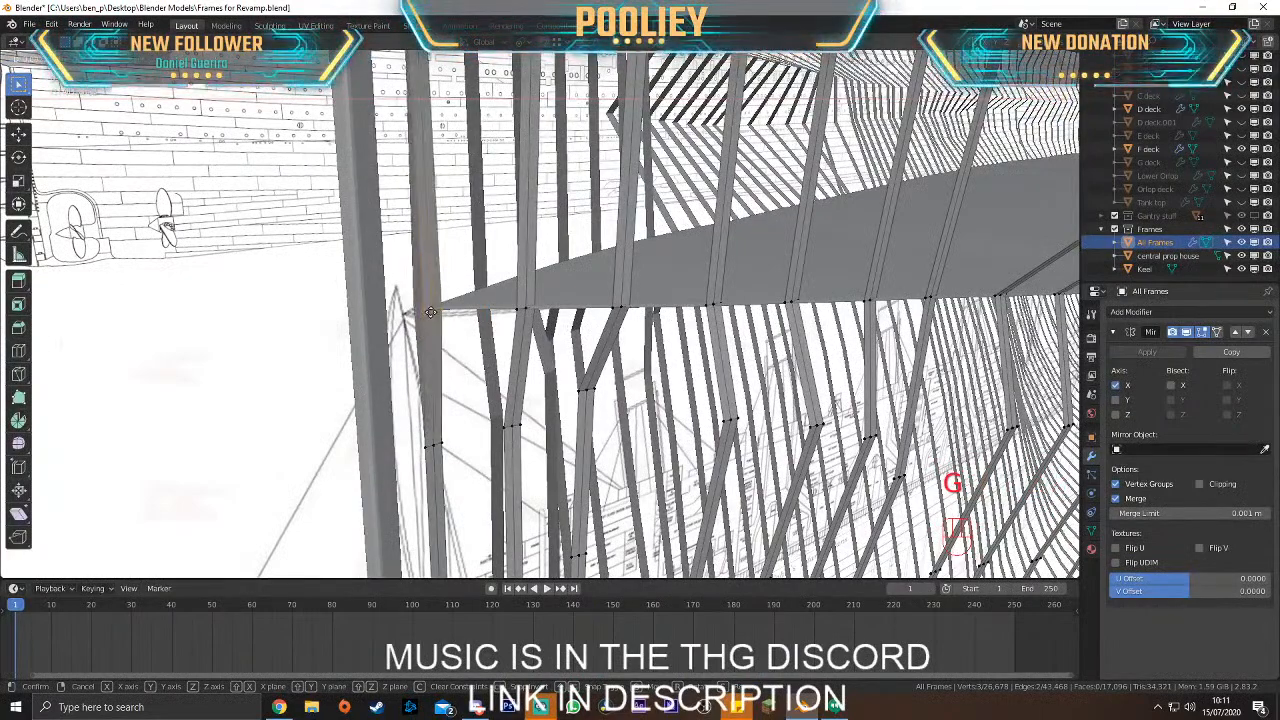
{"action": "left_click", "coordinate": [430, 313]}
{"action": "key", "text": "g"}
{"action": "key", "text": "x"}
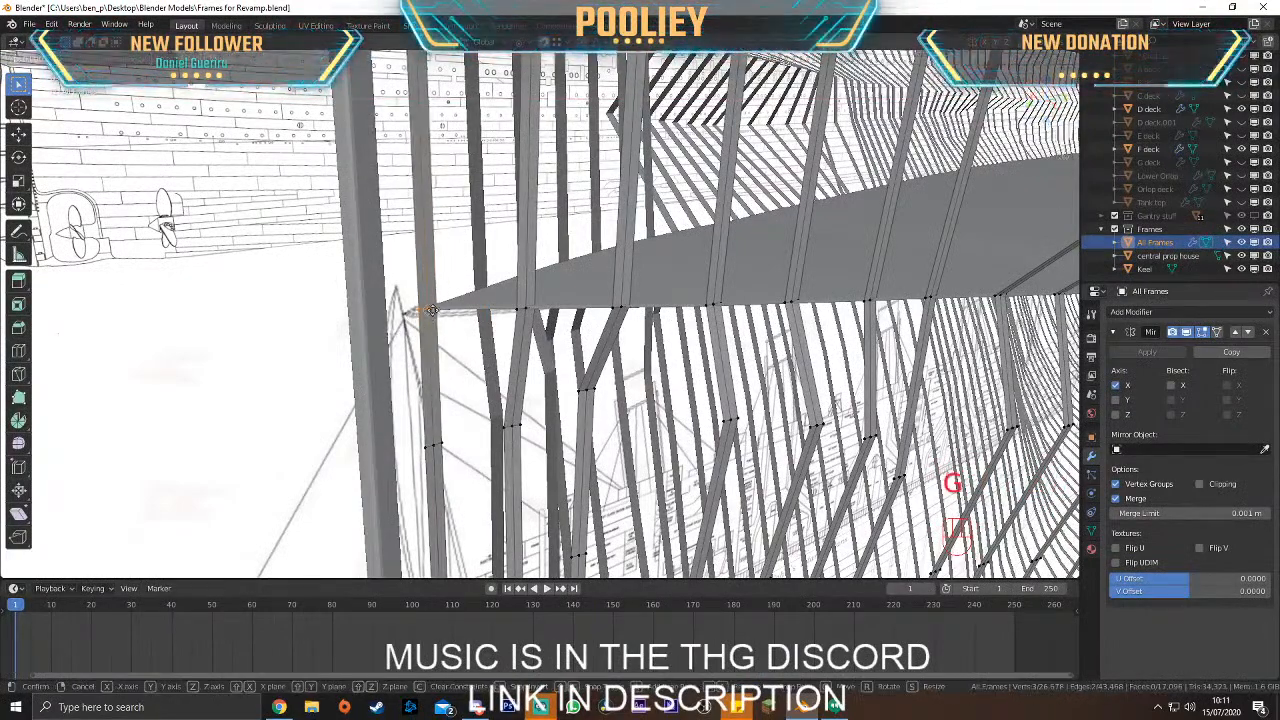
{"action": "left_click", "coordinate": [392, 336]}
Examine the aligned stern frame rows up close and the whole stern hull from the side
{"action": "middle_click_drag", "start_coordinate": [392, 336], "coordinate": [660, 115]}
{"action": "key", "text": "KP_Decimal"}
{"action": "scroll", "coordinate": [481, 326], "scroll_direction": "up", "scroll_amount": 1}
{"action": "middle_click_drag", "start_coordinate": [660, 330], "coordinate": [505, 270]}
{"action": "scroll", "coordinate": [540, 314], "scroll_direction": "down", "scroll_amount": 3}
{"action": "middle_click_drag", "start_coordinate": [601, 287], "coordinate": [475, 262], "text": "shift"}
{"action": "scroll", "coordinate": [475, 262], "scroll_direction": "down", "scroll_amount": 3}
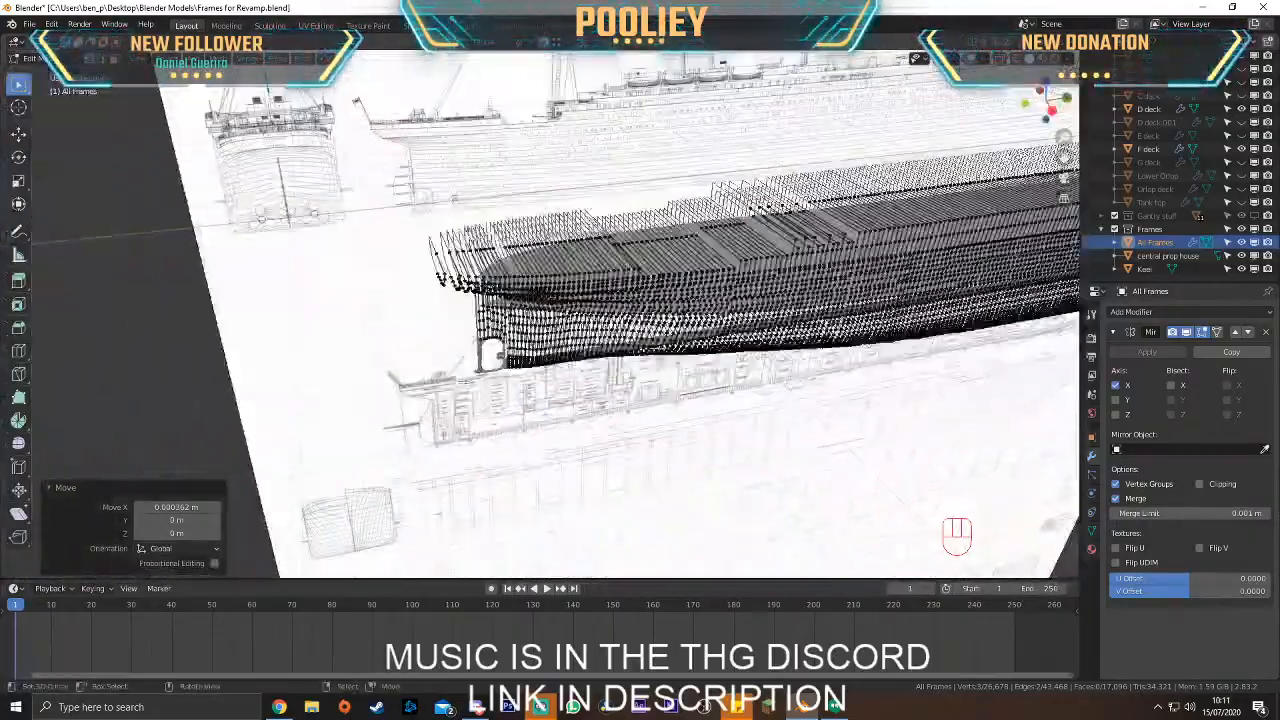
{"action": "middle_click_drag", "start_coordinate": [640, 360], "coordinate": [600, 340], "text": "shift"}
{"action": "middle_click_drag", "start_coordinate": [740, 350], "coordinate": [621, 345]}
{"action": "key", "text": "KP_3"}
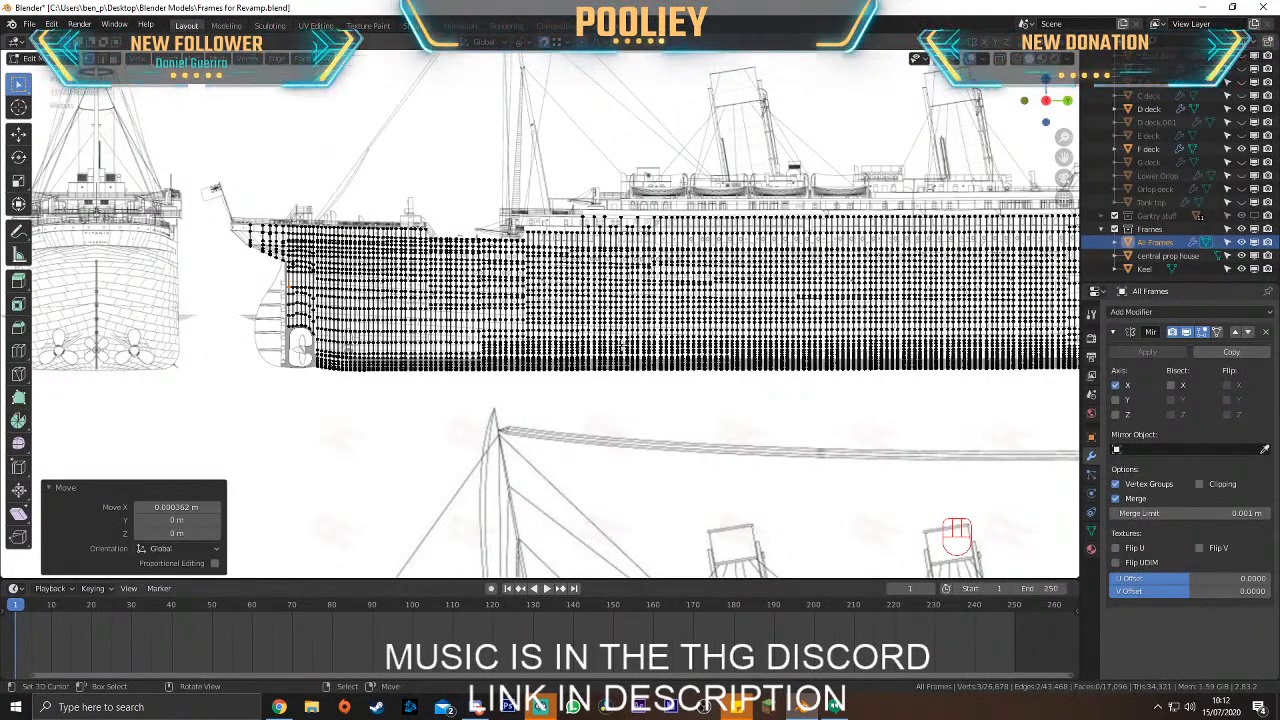
Leave mesh editing, hide the D deck and F deck, and make the G deck visible
{"action": "left_click", "coordinate": [1153, 176]}
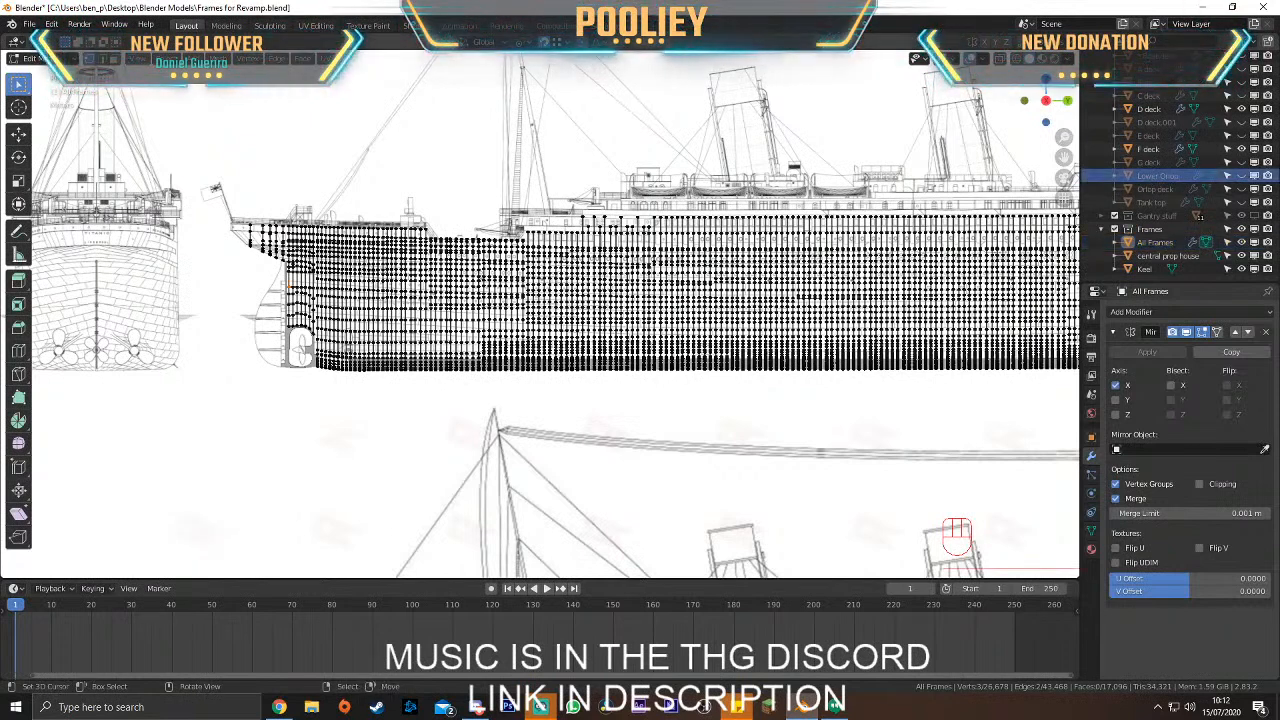
{"action": "left_click", "coordinate": [1180, 150]}
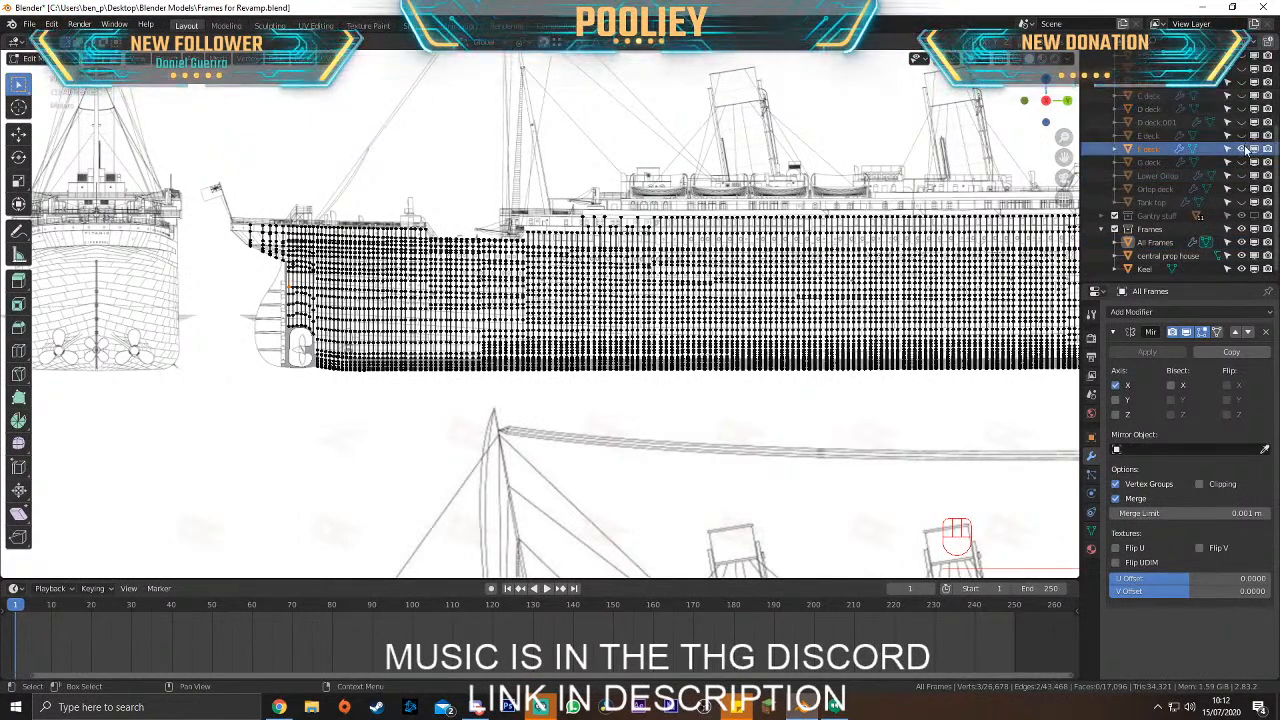
{"action": "key", "text": "Tab"}
{"action": "left_click", "coordinate": [957, 533]}
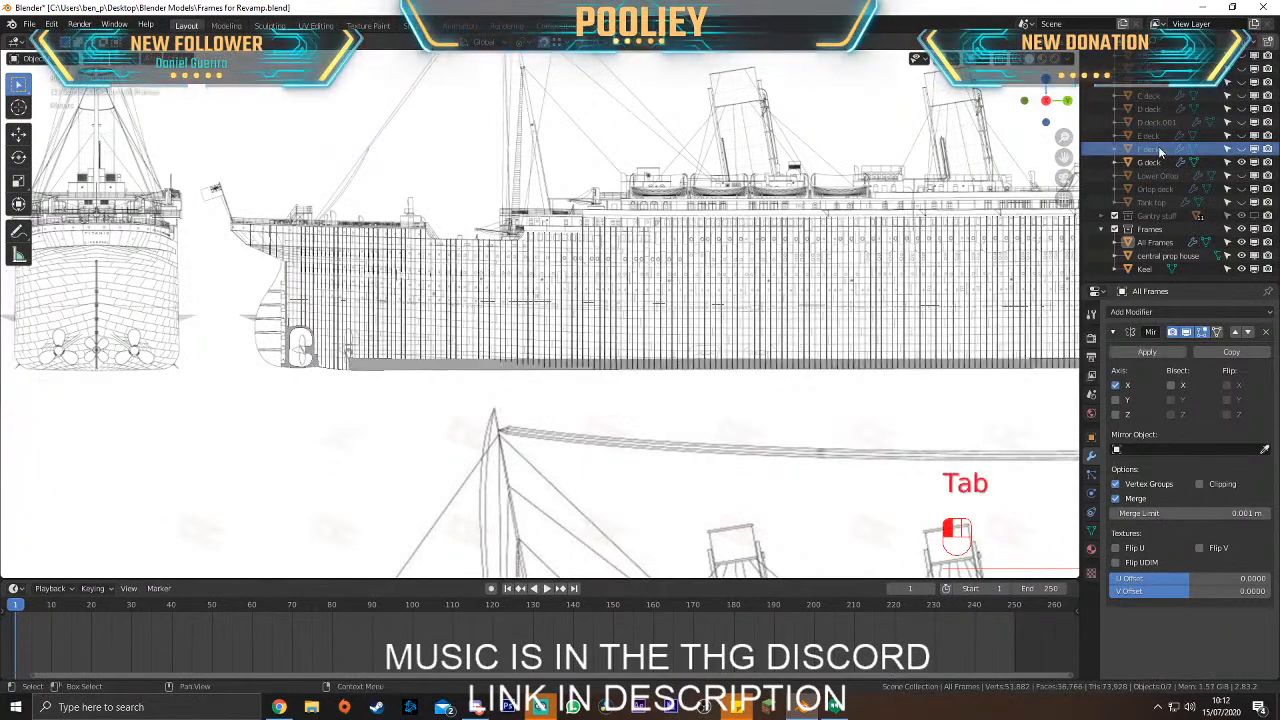
Switch mesh editing from the G deck to All Frames around the deck's stern end
{"action": "key", "text": "Tab"}
{"action": "middle_click_drag", "start_coordinate": [434, 294], "coordinate": [613, 281], "text": "shift"}
{"action": "scroll", "coordinate": [613, 281], "scroll_direction": "up", "scroll_amount": 7}
{"action": "middle_click_drag", "start_coordinate": [333, 224], "coordinate": [584, 357], "text": "shift"}
{"action": "scroll", "coordinate": [538, 336], "scroll_direction": "up", "scroll_amount": 6}
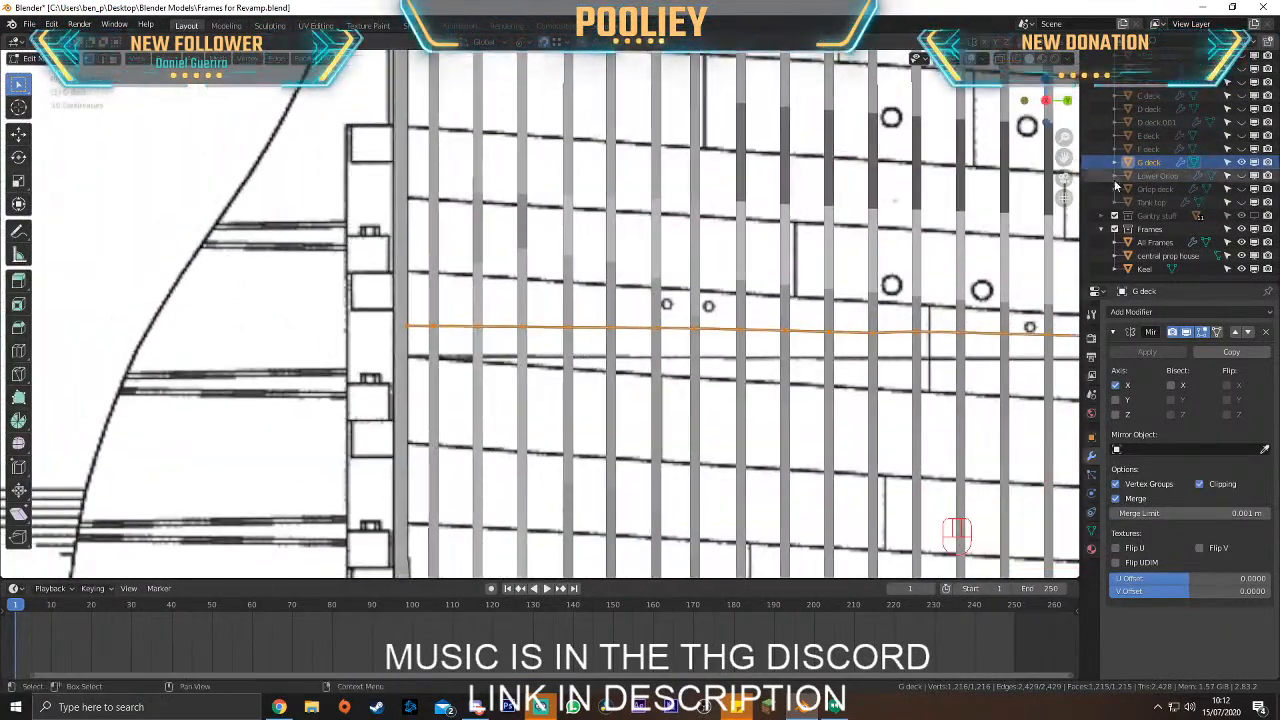
{"action": "key", "text": "Tab"}
{"action": "key", "text": "Tab"}
{"action": "key", "text": "Tab"}
{"action": "right_click", "coordinate": [436, 347]}
{"action": "key", "text": "Tab"}
{"action": "middle_click_drag", "start_coordinate": [426, 340], "coordinate": [542, 310], "text": "shift"}
{"action": "scroll", "coordinate": [500, 290], "scroll_direction": "up", "scroll_amount": 3}
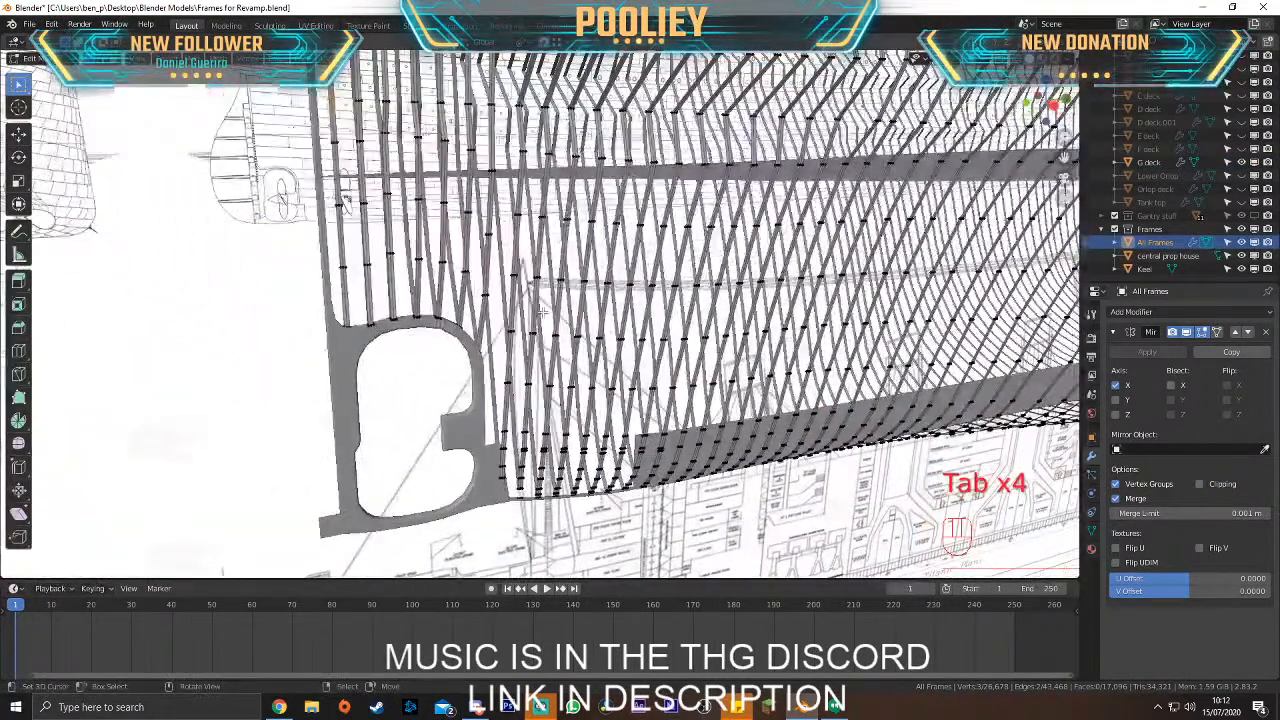
Try to move the aftmost frame's row near the G deck onto the deck edge, and undo the move
{"action": "left_click_drag", "start_coordinate": [334, 178], "coordinate": [342, 202]}
{"action": "key", "text": "KP_Decimal"}
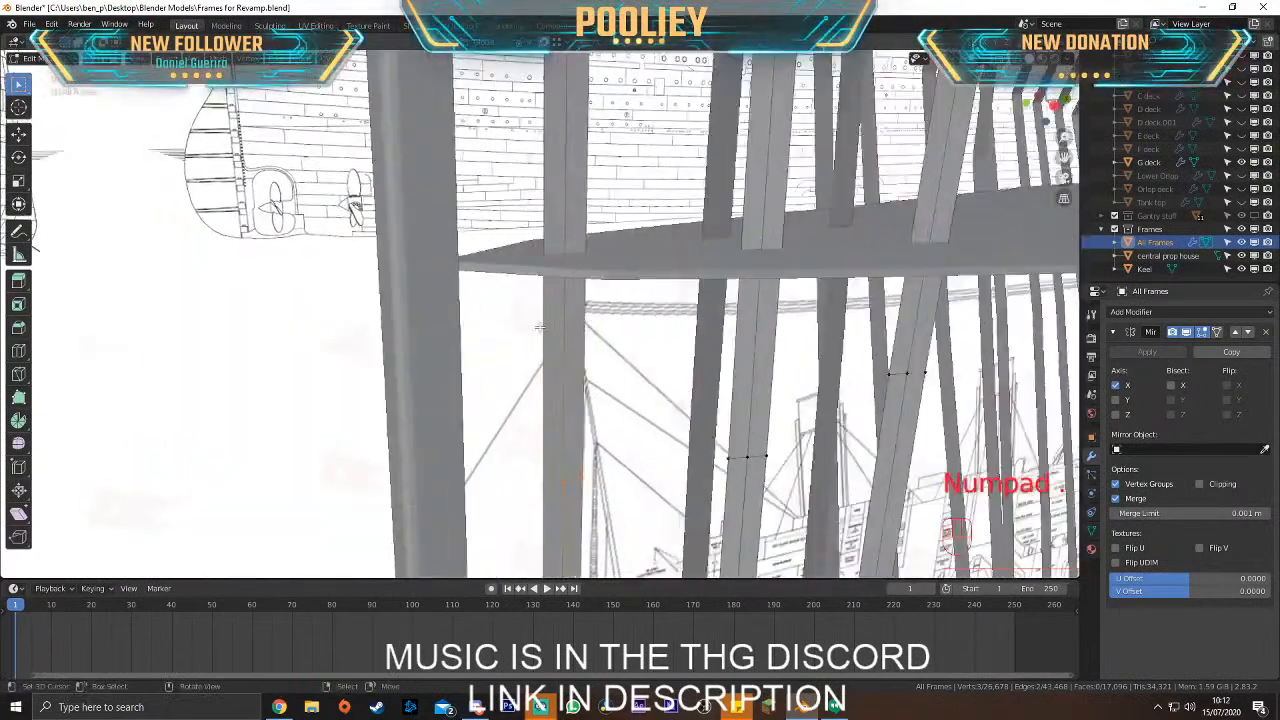
{"action": "middle_click_drag", "start_coordinate": [539, 326], "coordinate": [574, 205]}
{"action": "key", "text": "g"}
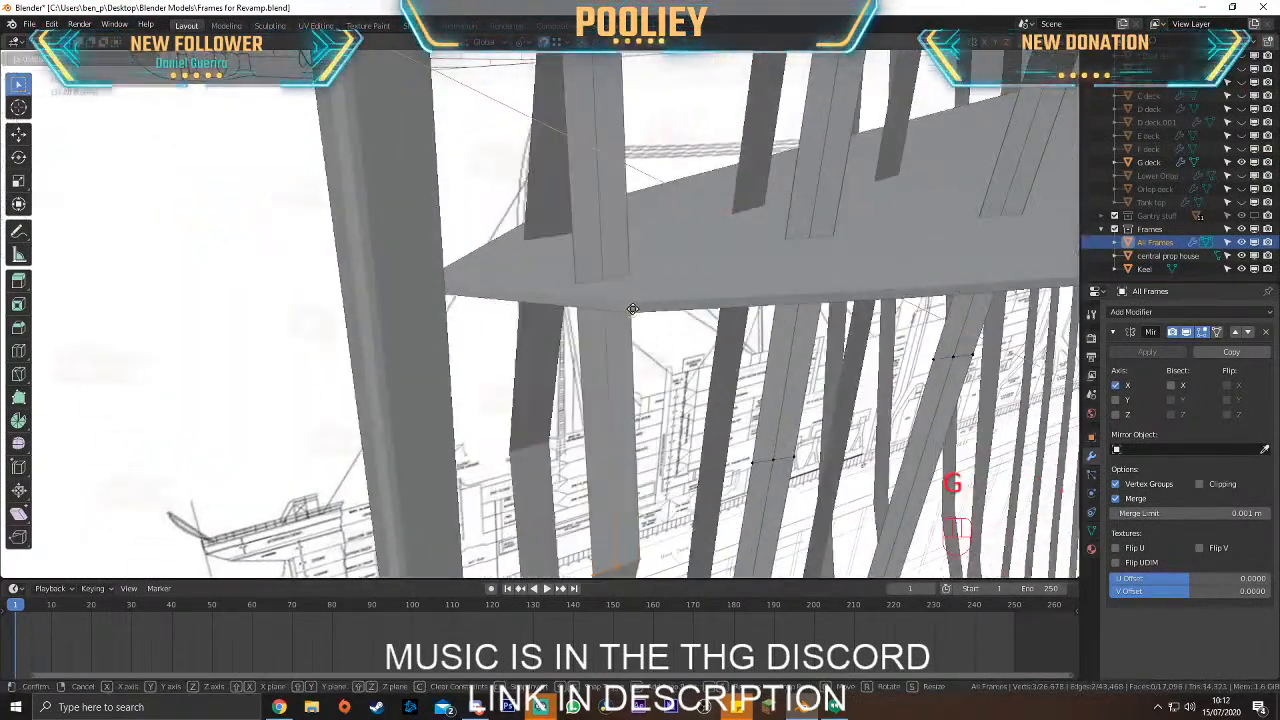
{"action": "left_click", "coordinate": [623, 305]}
{"action": "scroll", "coordinate": [621, 303], "scroll_direction": "down", "scroll_amount": 5}
{"action": "middle_click_drag", "start_coordinate": [621, 303], "coordinate": [597, 374]}
{"action": "key", "text": "ctrl+z"}
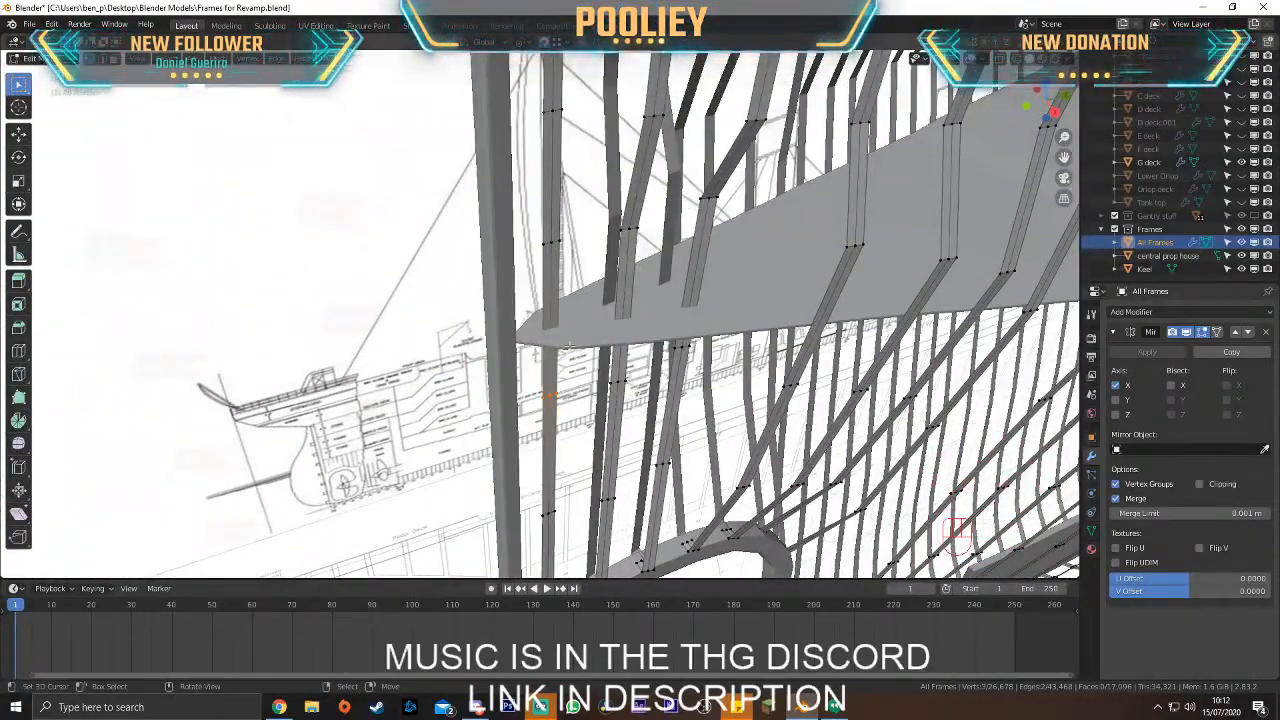
In the G deck mesh, move the two aftmost outer edge points inward along X by 0.059181 m and 0.14217 m
{"action": "key", "text": "Tab"}
{"action": "left_click", "coordinate": [578, 328]}
{"action": "key", "text": "Tab"}
{"action": "left_click", "coordinate": [578, 332], "text": "alt"}
{"action": "key", "text": "g"}
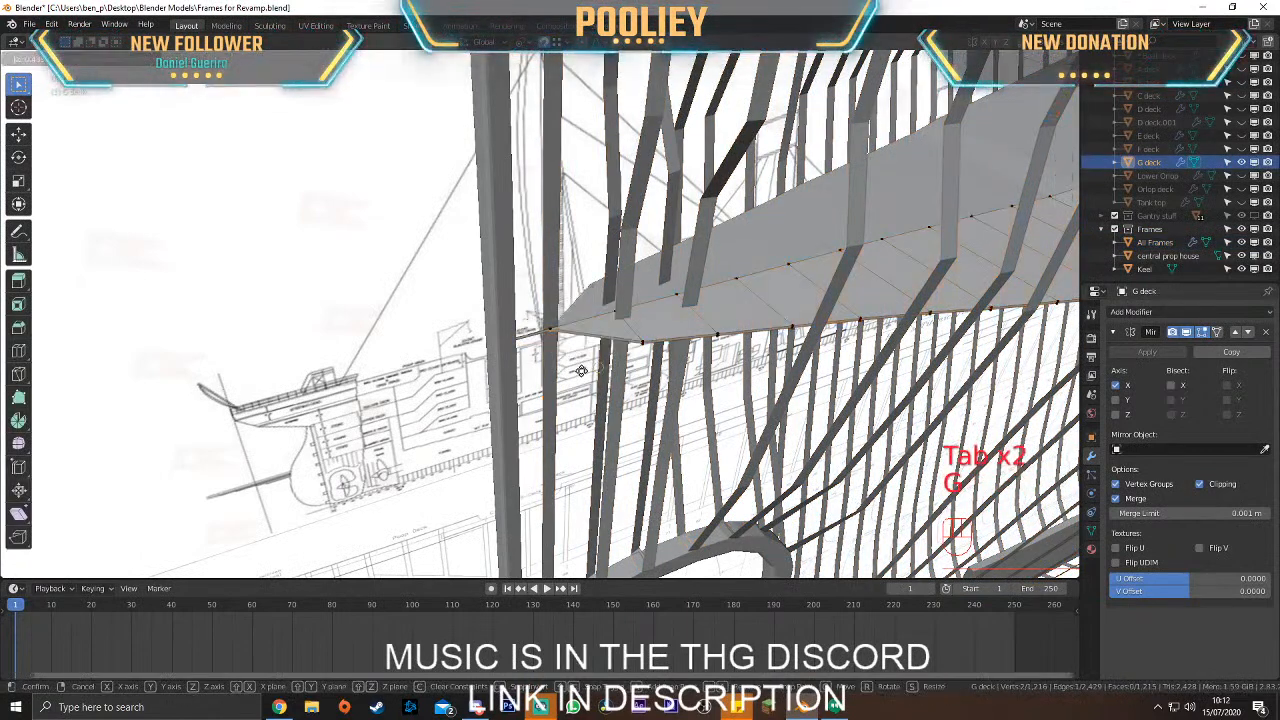
{"action": "key", "text": "g"}
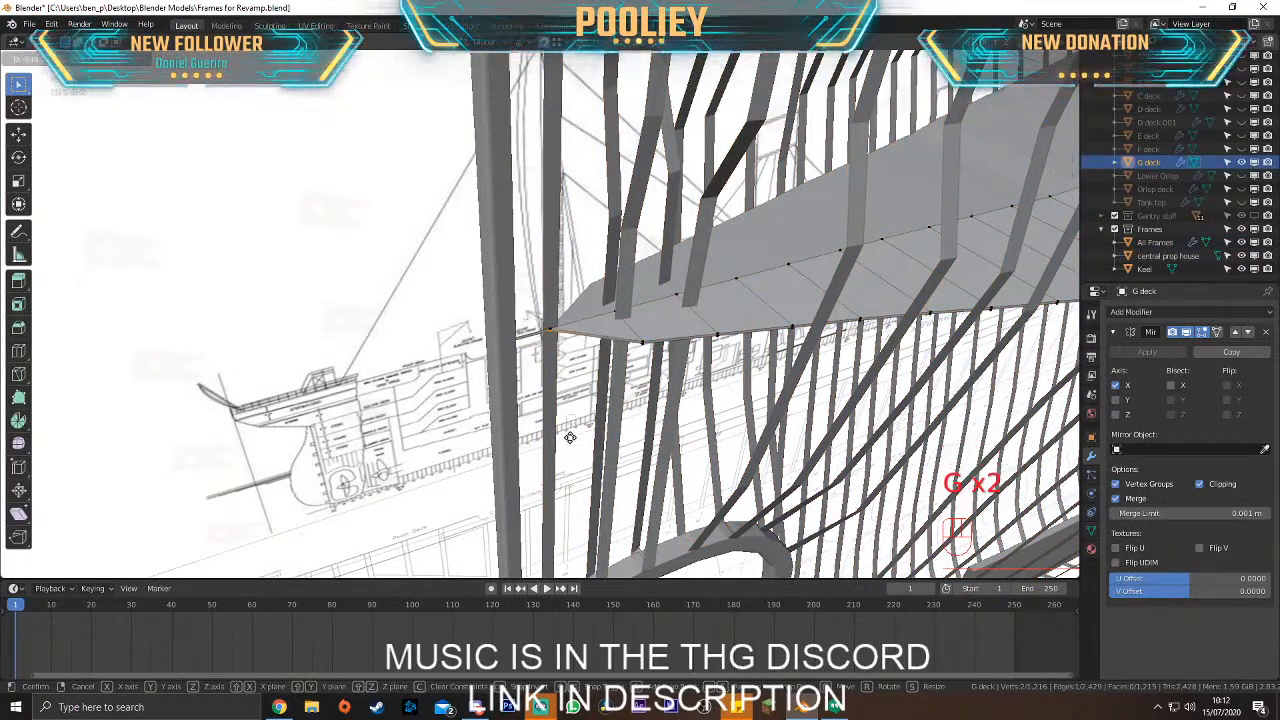
{"action": "left_click", "coordinate": [570, 437]}
{"action": "key", "text": "g"}
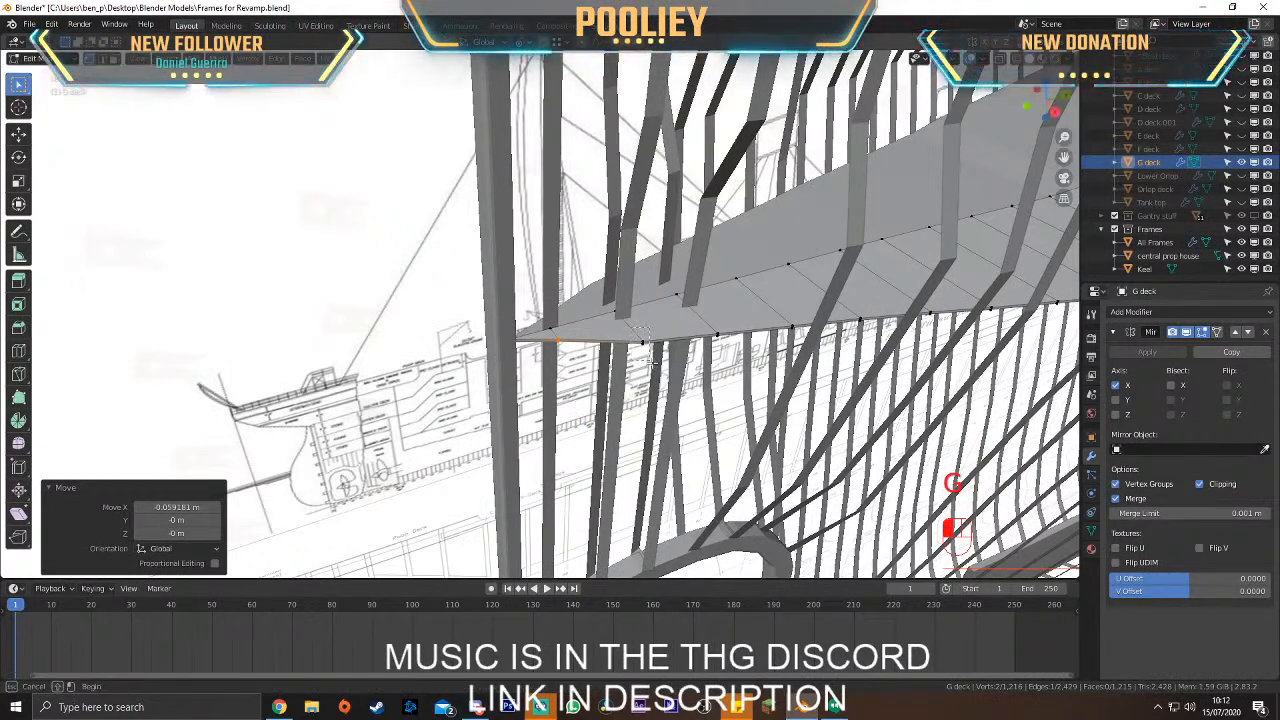
{"action": "key", "text": "g"}
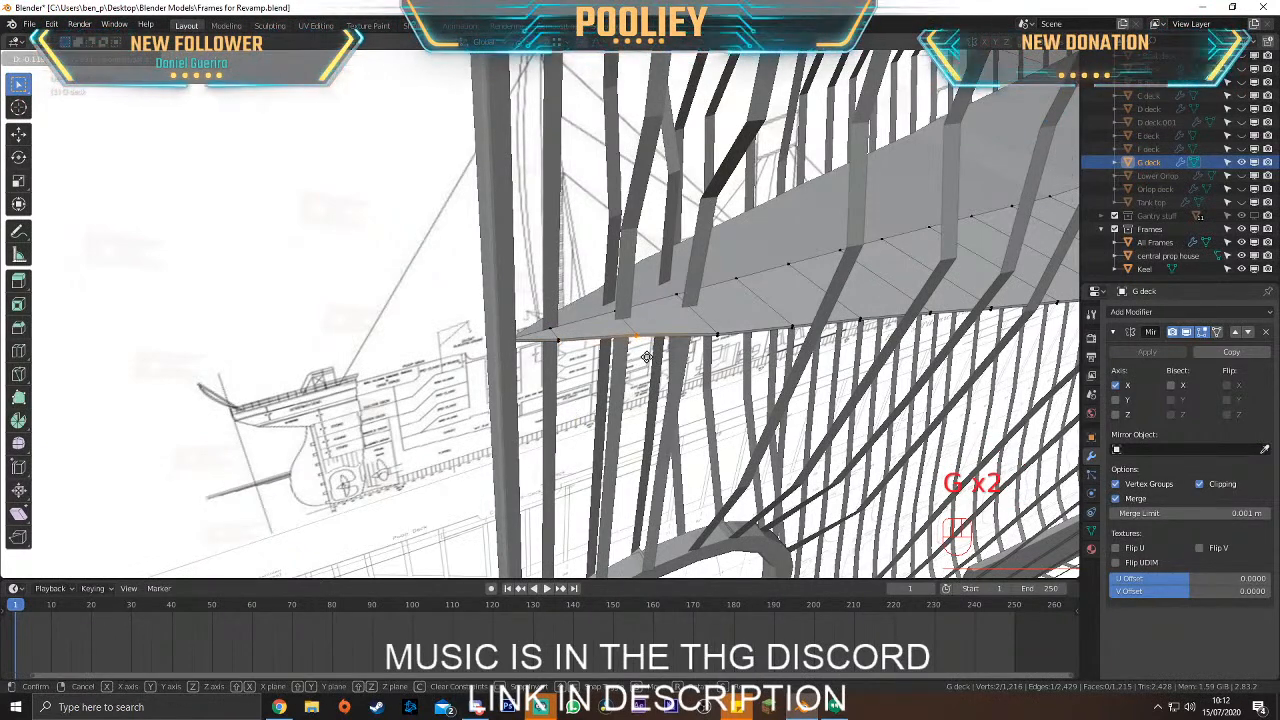
{"action": "left_click", "coordinate": [647, 358]}
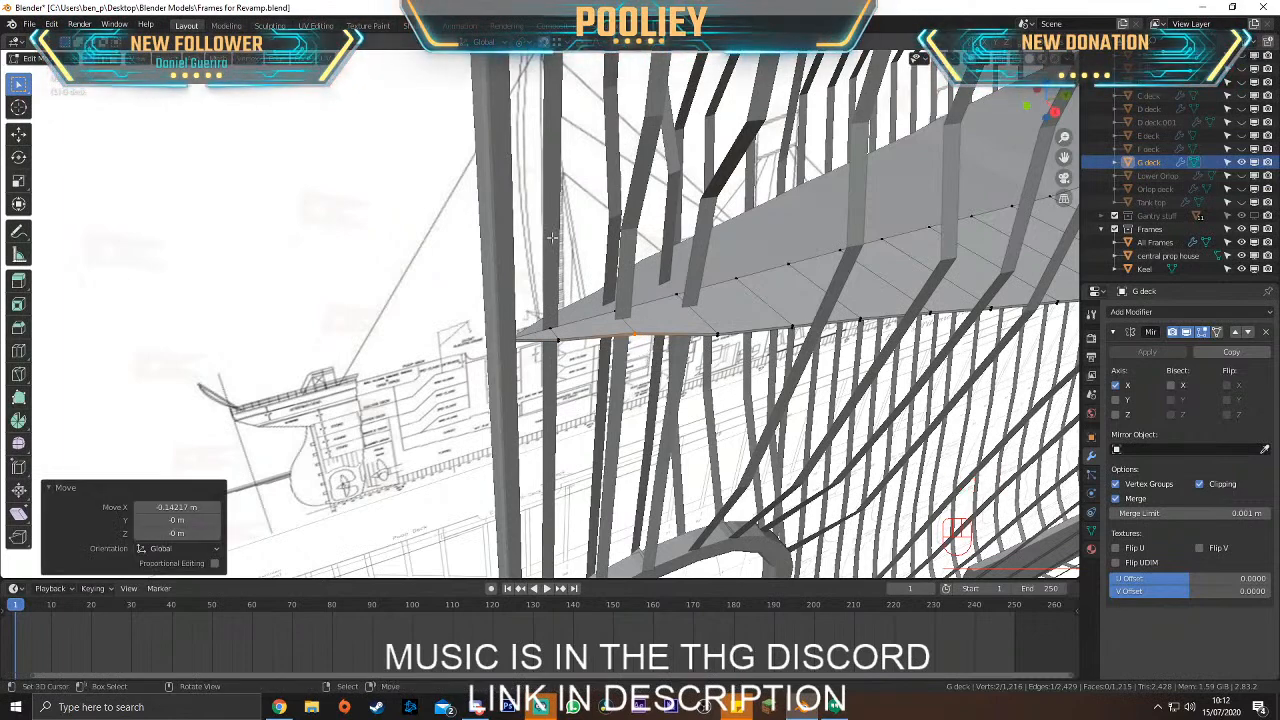
Return to editing the All Frames mesh and select the vertex loops of the aftmost frame
{"action": "key", "text": "Tab"}
{"action": "left_click", "coordinate": [550, 310]}
{"action": "key", "text": "Tab"}
{"action": "right_click", "coordinate": [549, 393], "text": "alt"}
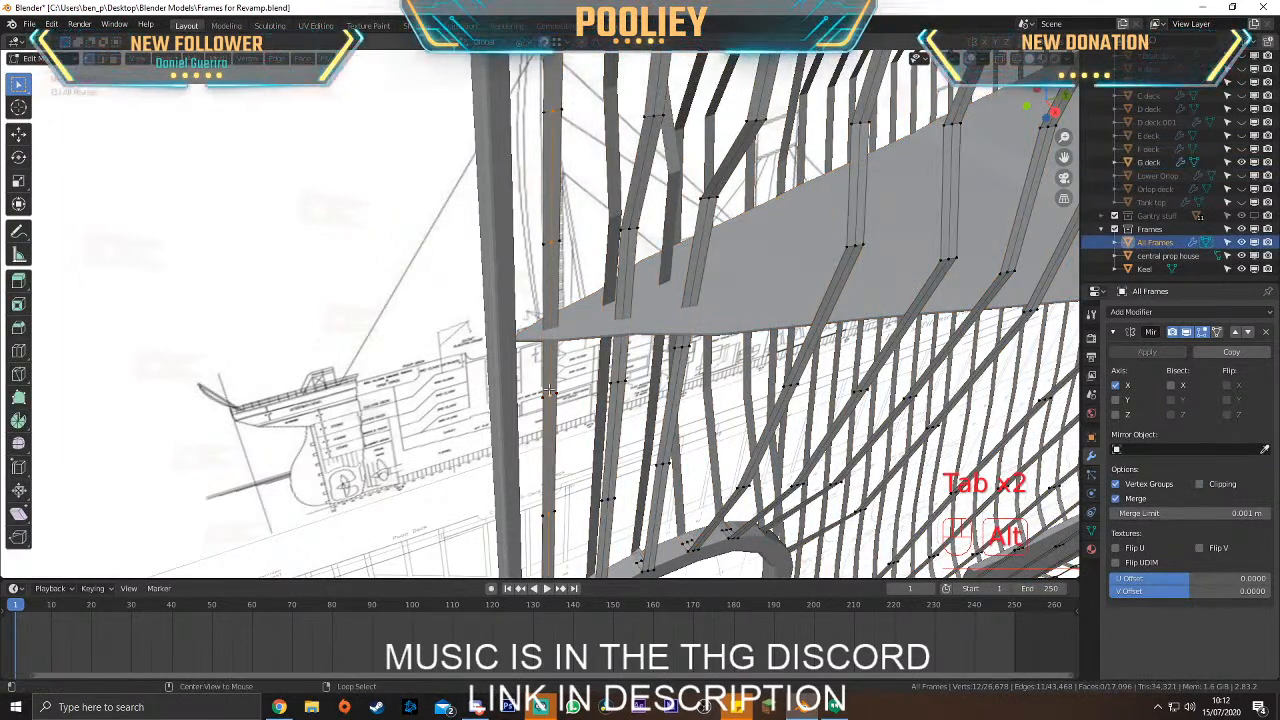
{"action": "right_click", "coordinate": [555, 338], "text": "alt+shift"}
{"action": "scroll", "coordinate": [544, 284], "scroll_direction": "down", "scroll_amount": 4}
{"action": "middle_click_drag", "start_coordinate": [544, 284], "coordinate": [550, 471]}
{"action": "scroll", "coordinate": [561, 385], "scroll_direction": "up", "scroll_amount": 1}
{"action": "key", "text": "b"}
{"action": "middle_click_drag", "start_coordinate": [540, 192], "coordinate": [576, 228]}
{"action": "scroll", "coordinate": [560, 225], "scroll_direction": "down", "scroll_amount": 1}
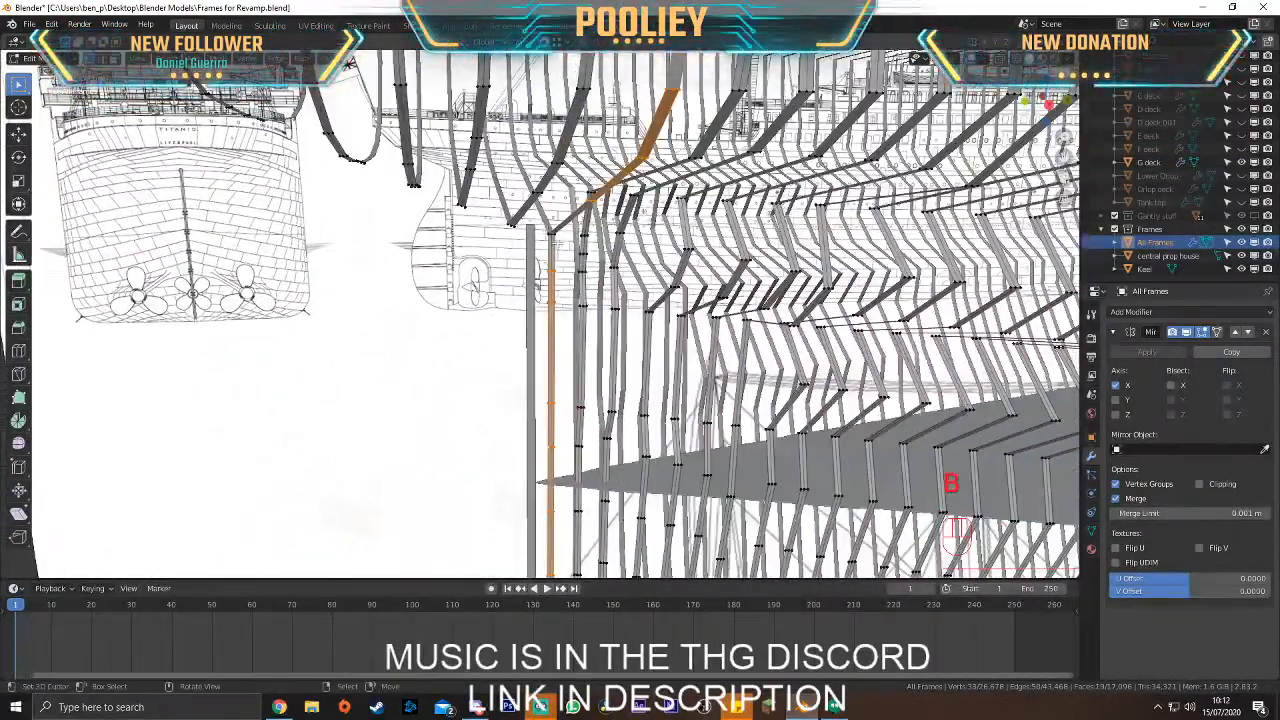
Reduce the selection to the aftmost frame's straight section below the overhanging stern and move it along X
{"action": "key", "text": "ctrl+z"}
{"action": "key", "text": "b"}
{"action": "middle_click_drag", "start_coordinate": [574, 186], "coordinate": [606, 218]}
{"action": "key", "text": "b"}
{"action": "scroll", "coordinate": [624, 163], "scroll_direction": "down", "scroll_amount": 2}
{"action": "middle_click_drag", "start_coordinate": [660, 138], "coordinate": [590, 220]}
{"action": "key", "text": "b"}
{"action": "middle_click_drag", "start_coordinate": [590, 220], "coordinate": [600, 300], "text": "shift"}
{"action": "scroll", "coordinate": [591, 176], "scroll_direction": "up", "scroll_amount": 3}
{"action": "key", "text": "g"}
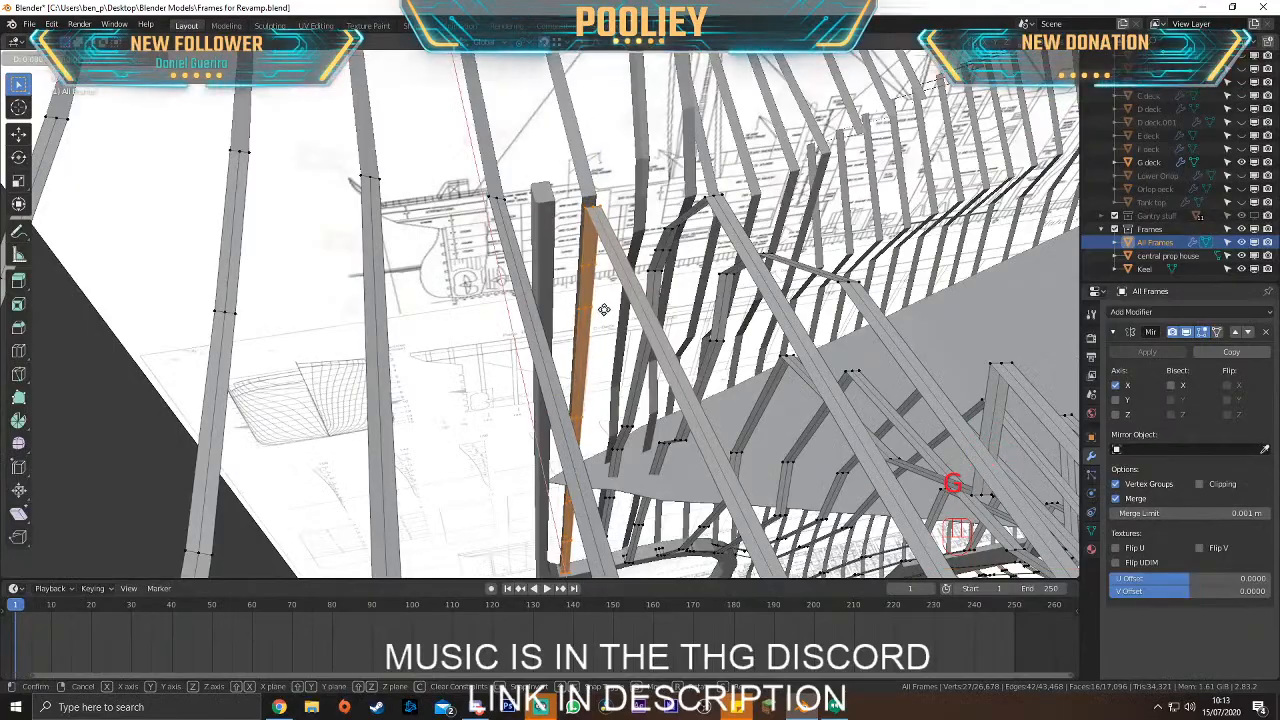
{"action": "left_click", "coordinate": [606, 314]}
Fine-tune the position of the aftmost frame's straight section and its lowest row, and leave mesh editing
{"action": "middle_click_drag", "start_coordinate": [608, 520], "coordinate": [560, 475], "text": "shift"}
{"action": "scroll", "coordinate": [610, 454], "scroll_direction": "up", "scroll_amount": 2}
{"action": "key", "text": "g"}
{"action": "left_click", "coordinate": [610, 428]}
{"action": "scroll", "coordinate": [610, 428], "scroll_direction": "down", "scroll_amount": 3}
{"action": "scroll", "coordinate": [623, 391], "scroll_direction": "up", "scroll_amount": 2}
{"action": "left_click", "coordinate": [558, 463]}
{"action": "key", "text": "g"}
{"action": "left_click", "coordinate": [555, 468]}
{"action": "key", "text": "Tab"}
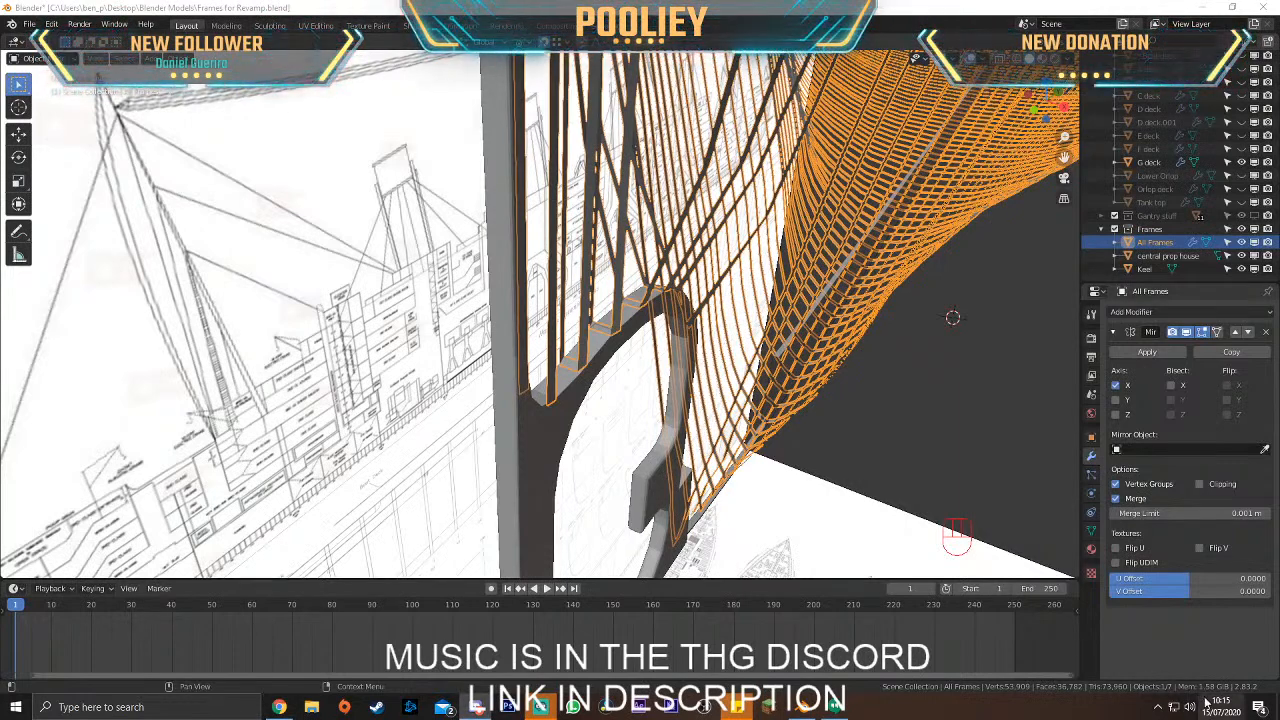
Reopen the All Frames mesh for editing and examine the aftmost frame's rows around the G deck from the side
{"action": "middle_click_drag", "start_coordinate": [697, 420], "coordinate": [534, 346]}
{"action": "key", "text": "Tab"}
{"action": "scroll", "coordinate": [530, 346], "scroll_direction": "up", "scroll_amount": 1}
{"action": "scroll", "coordinate": [498, 348], "scroll_direction": "down", "scroll_amount": 2}
{"action": "middle_click_drag", "start_coordinate": [508, 146], "coordinate": [498, 234], "text": "shift"}
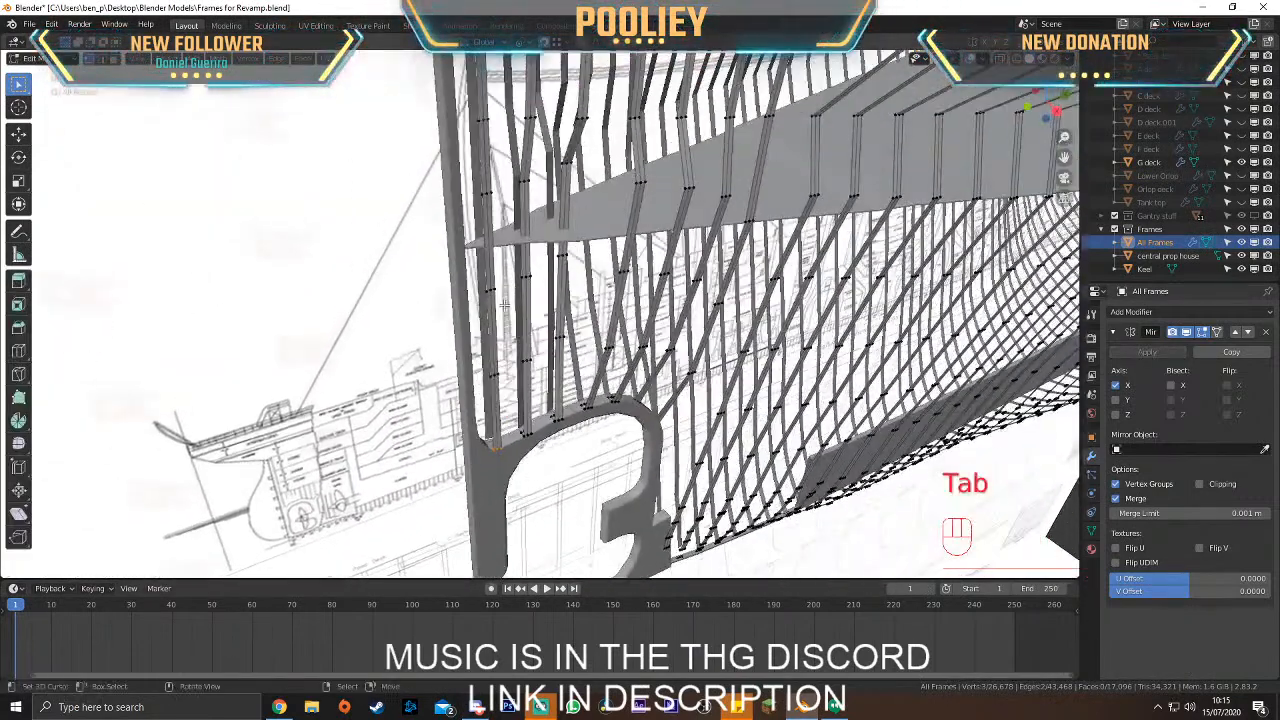
{"action": "key", "text": "KP_3"}
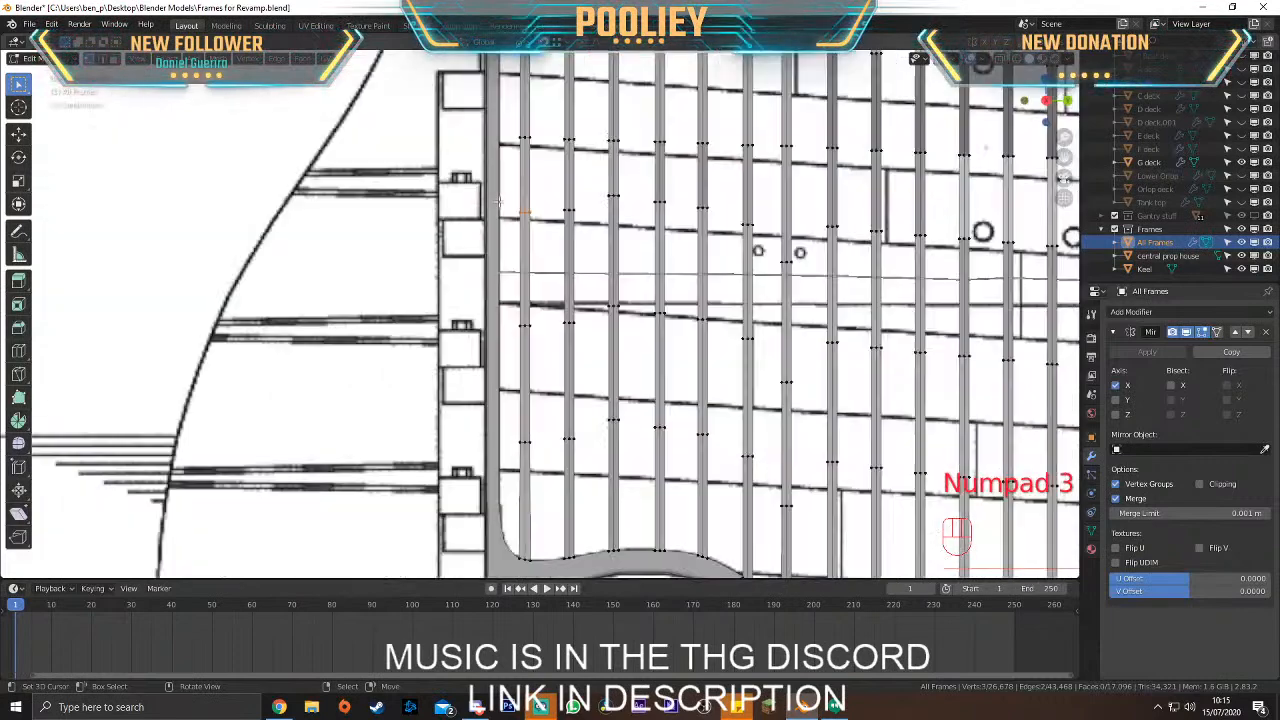
{"action": "key", "text": "KP_Decimal"}
{"action": "scroll", "coordinate": [526, 246], "scroll_direction": "down", "scroll_amount": 11}
{"action": "middle_click_drag", "start_coordinate": [580, 356], "coordinate": [575, 221], "text": "shift"}
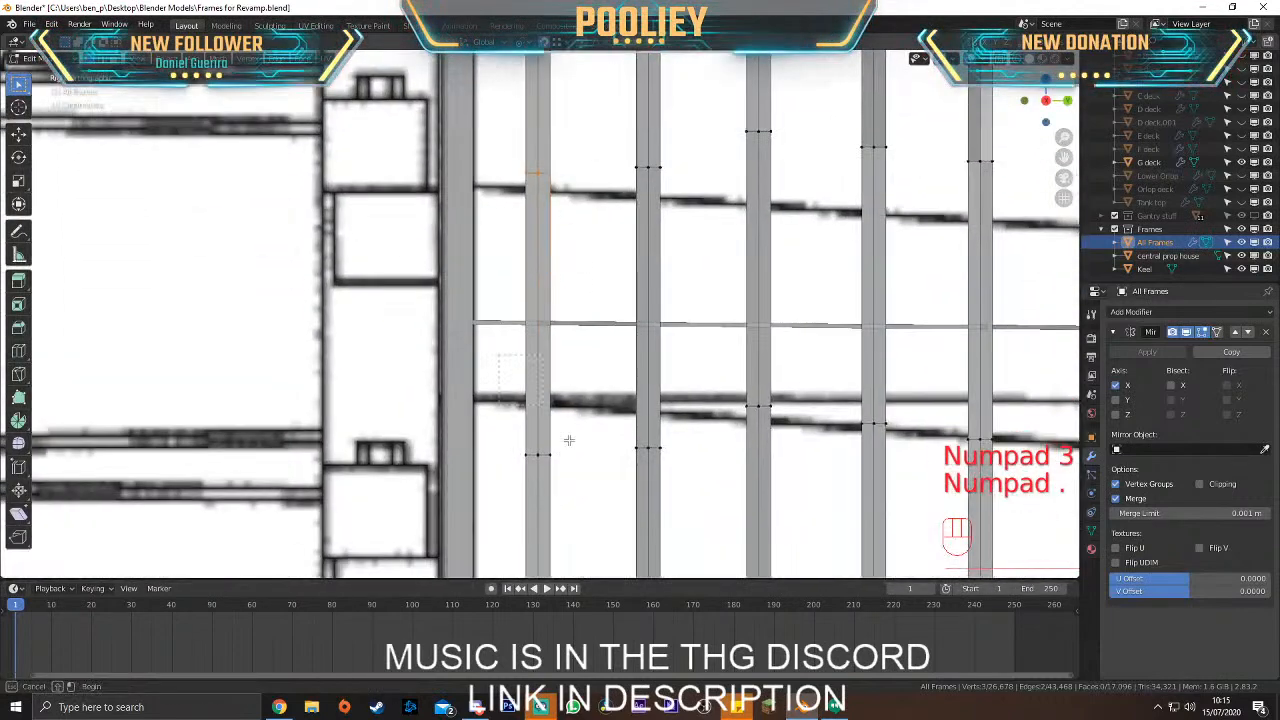
Add a loop cut across the aftmost frame and place it on the G deck edge line
{"action": "left_click_drag", "start_coordinate": [506, 363], "coordinate": [594, 477]}
{"action": "scroll", "coordinate": [594, 477], "scroll_direction": "down", "scroll_amount": 7}
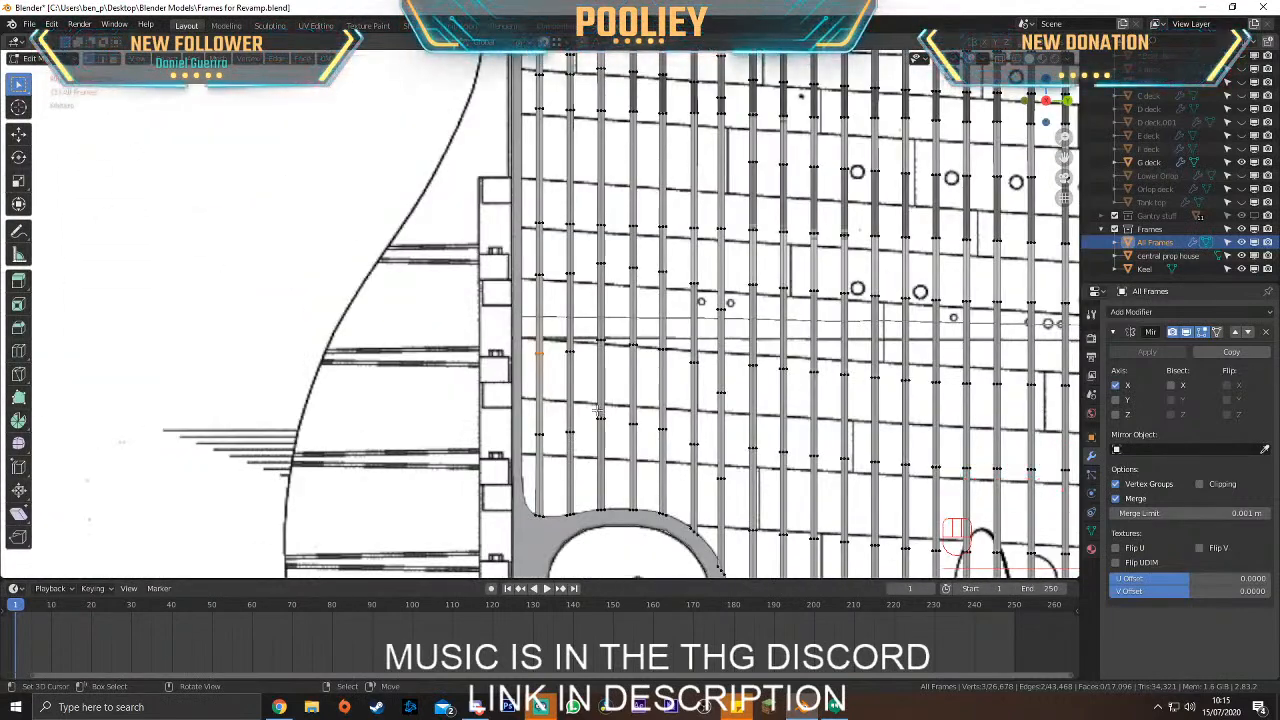
{"action": "scroll", "coordinate": [597, 410], "scroll_direction": "up", "scroll_amount": 2}
{"action": "scroll", "coordinate": [597, 410], "scroll_direction": "up", "scroll_amount": 4}
{"action": "key", "text": "ctrl+r"}
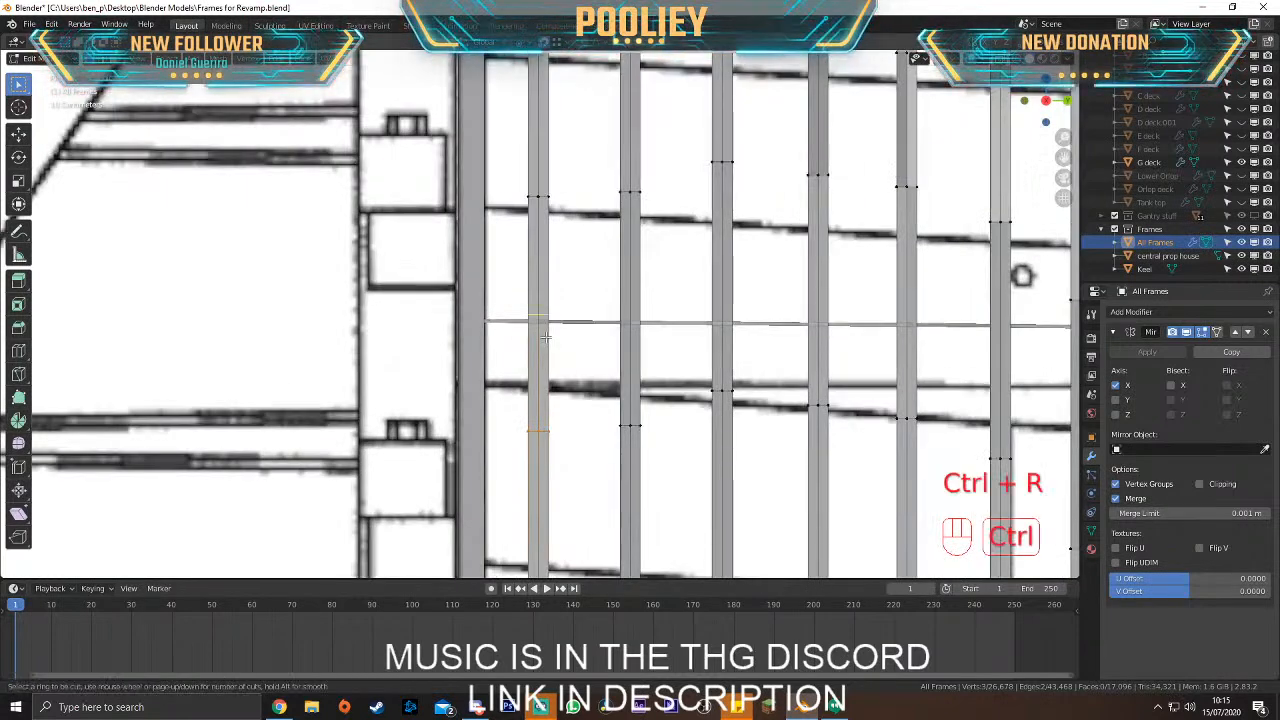
{"action": "left_click", "coordinate": [546, 345]}
{"action": "scroll", "coordinate": [549, 340], "scroll_direction": "up", "scroll_amount": 6}
{"action": "key", "text": "g"}
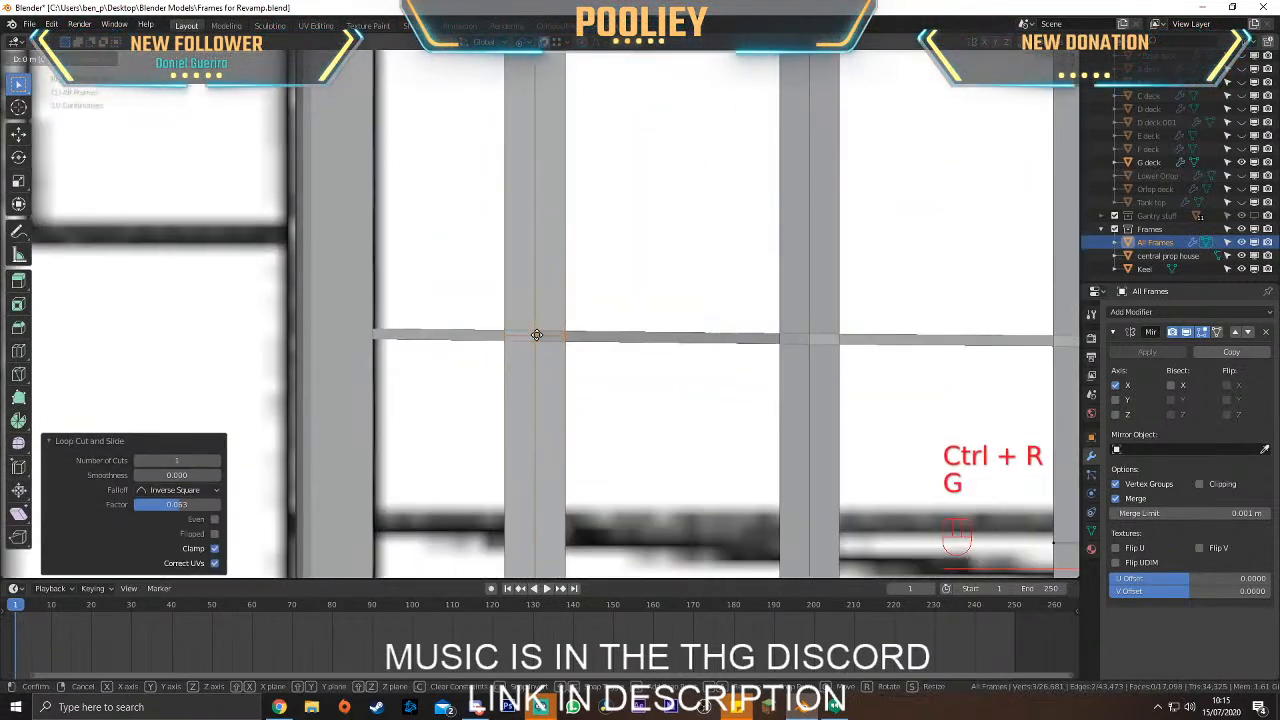
{"action": "left_click", "coordinate": [549, 338]}
Add a loop cut across the second frame from the stern at the G deck line and move it 0.23209 m along X
{"action": "middle_click_drag", "start_coordinate": [808, 321], "coordinate": [539, 330], "text": "shift"}
{"action": "key", "text": "ctrl+r"}
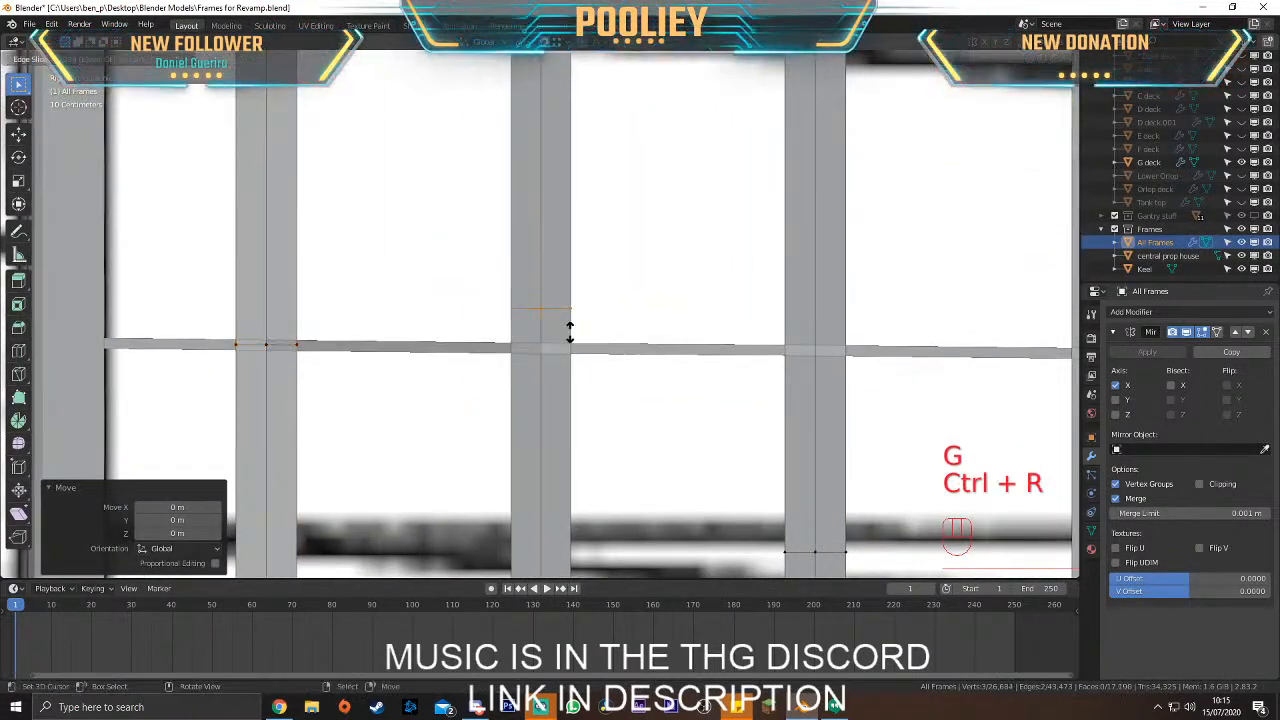
{"action": "left_click", "coordinate": [537, 349]}
{"action": "key", "text": "g"}
{"action": "left_click", "coordinate": [540, 345]}
{"action": "scroll", "coordinate": [541, 345], "scroll_direction": "down", "scroll_amount": 3}
{"action": "middle_click_drag", "start_coordinate": [560, 346], "coordinate": [680, 400]}
{"action": "key", "text": "KP_3"}
Add a loop cut across the third frame from the stern at the G deck line and move it 0.46591 m along X
{"action": "scroll", "coordinate": [573, 357], "scroll_direction": "down", "scroll_amount": 2}
{"action": "scroll", "coordinate": [640, 370], "scroll_direction": "down", "scroll_amount": 3}
{"action": "mouse_move", "coordinate": [626, 330]}
{"action": "middle_mouse_down", "text": "shift"}
{"action": "mouse_move", "coordinate": [612, 392]}
{"action": "mouse_move", "coordinate": [620, 330]}
{"action": "middle_mouse_up", "text": "shift"}
{"action": "key", "text": "KP_3"}
{"action": "scroll", "coordinate": [606, 386], "scroll_direction": "up", "scroll_amount": 4}
{"action": "scroll", "coordinate": [560, 400], "scroll_direction": "up", "scroll_amount": 6}
{"action": "middle_click_drag", "start_coordinate": [500, 540], "coordinate": [550, 312], "text": "shift"}
{"action": "key", "text": "ctrl+r"}
{"action": "left_click", "coordinate": [550, 312]}
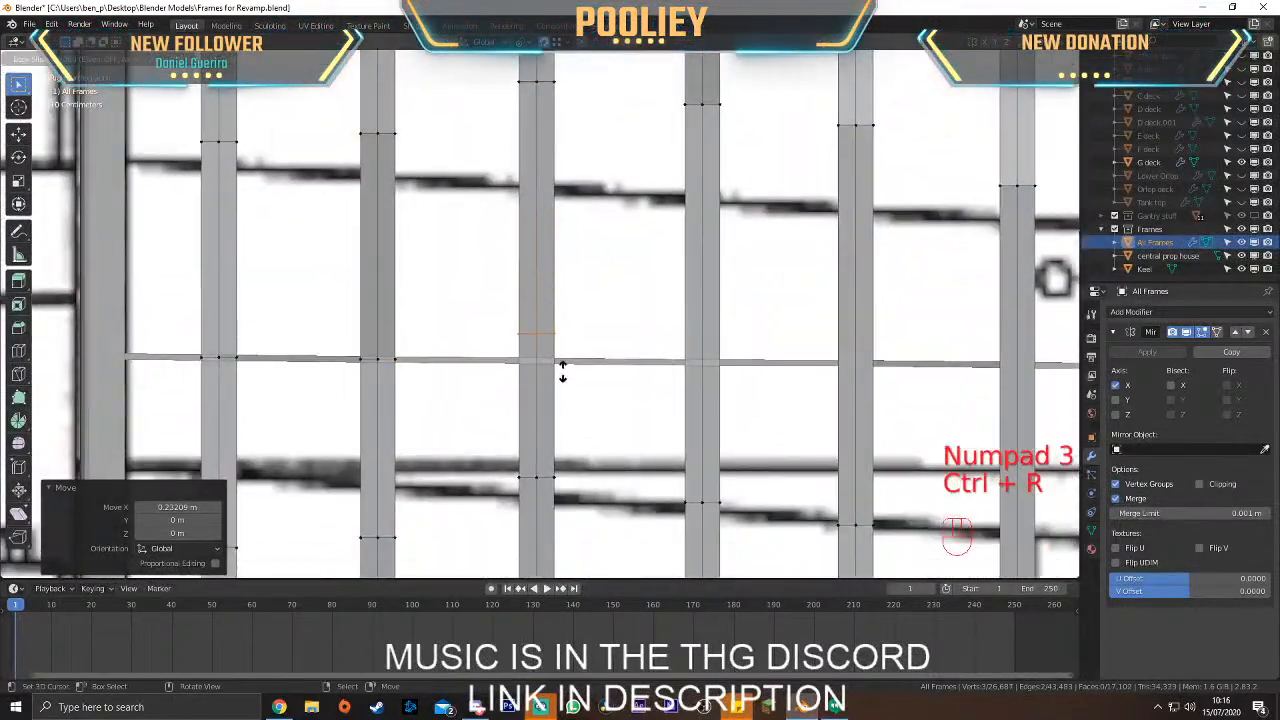
{"action": "left_click", "coordinate": [577, 390]}
{"action": "key", "text": "g"}
{"action": "left_click", "coordinate": [534, 358]}
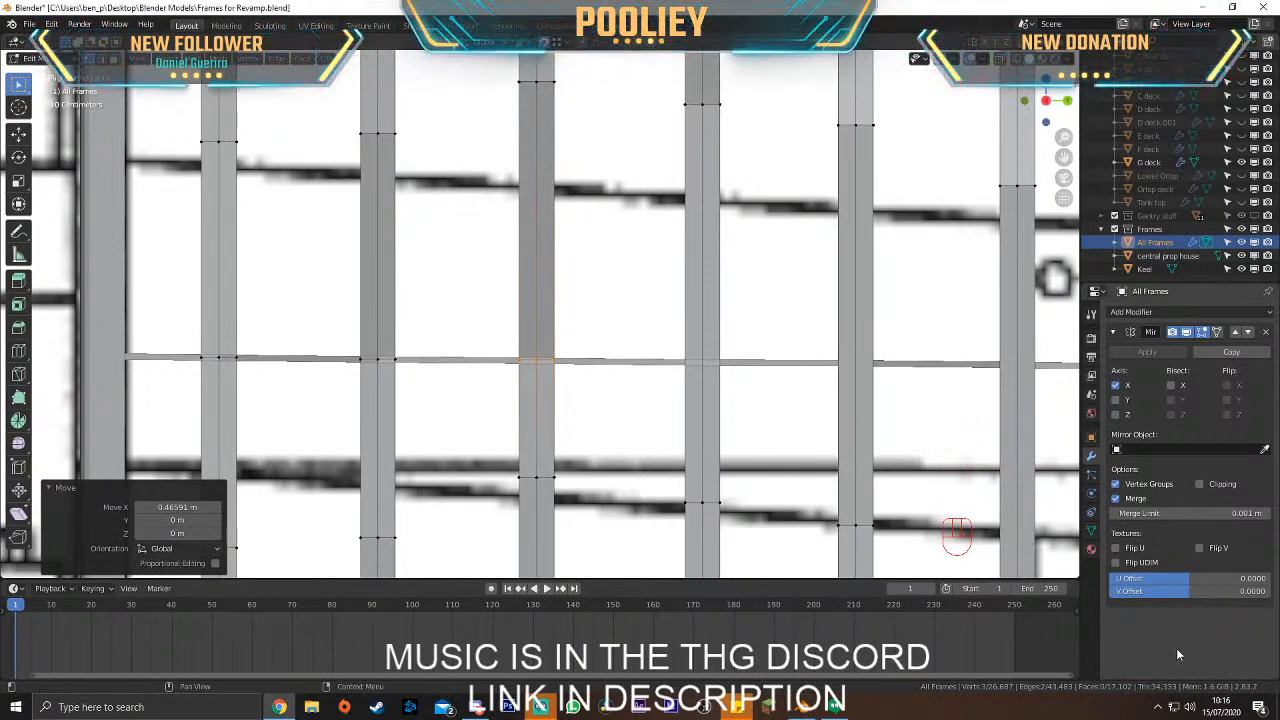
Add a loop cut across the fourth frame from the stern at the G deck line and move it -0.24965 m along X
{"action": "middle_click_drag", "start_coordinate": [714, 378], "coordinate": [635, 352], "text": "shift"}
{"action": "key", "text": "ctrl+r"}
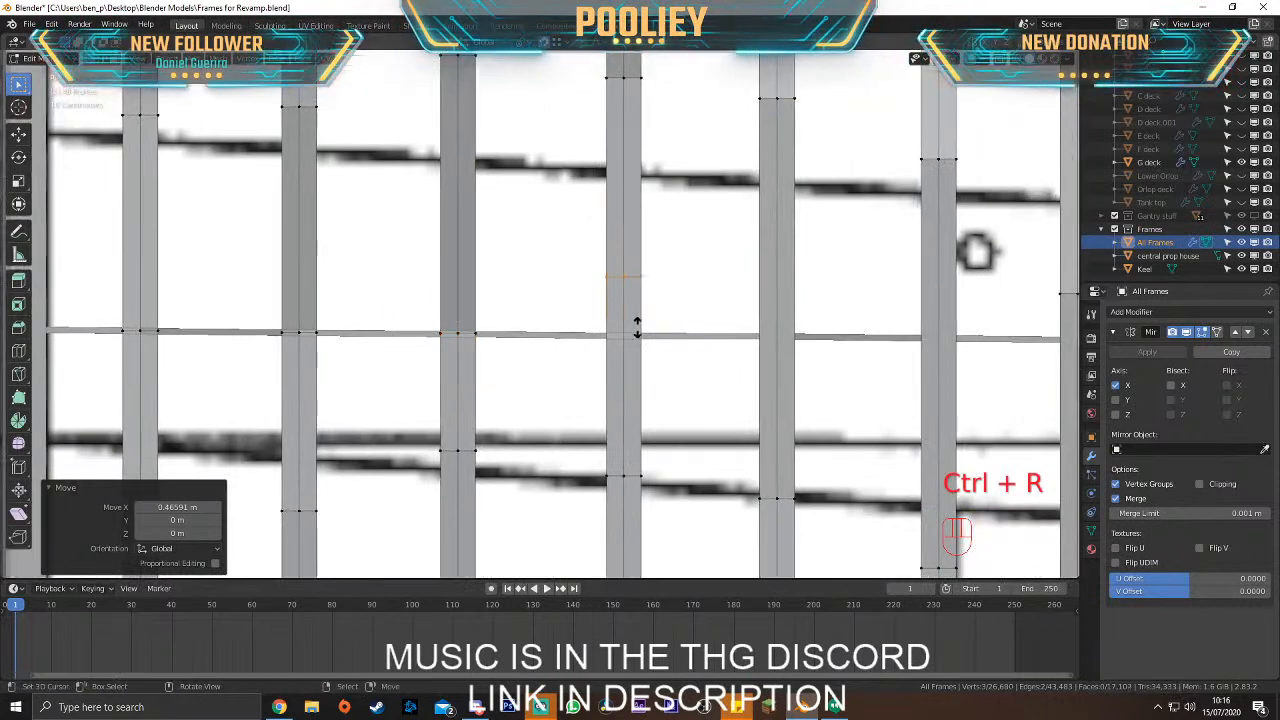
{"action": "left_click_drag", "start_coordinate": [651, 366], "coordinate": [631, 355]}
{"action": "key", "text": "g"}
{"action": "left_click", "coordinate": [843, 300]}
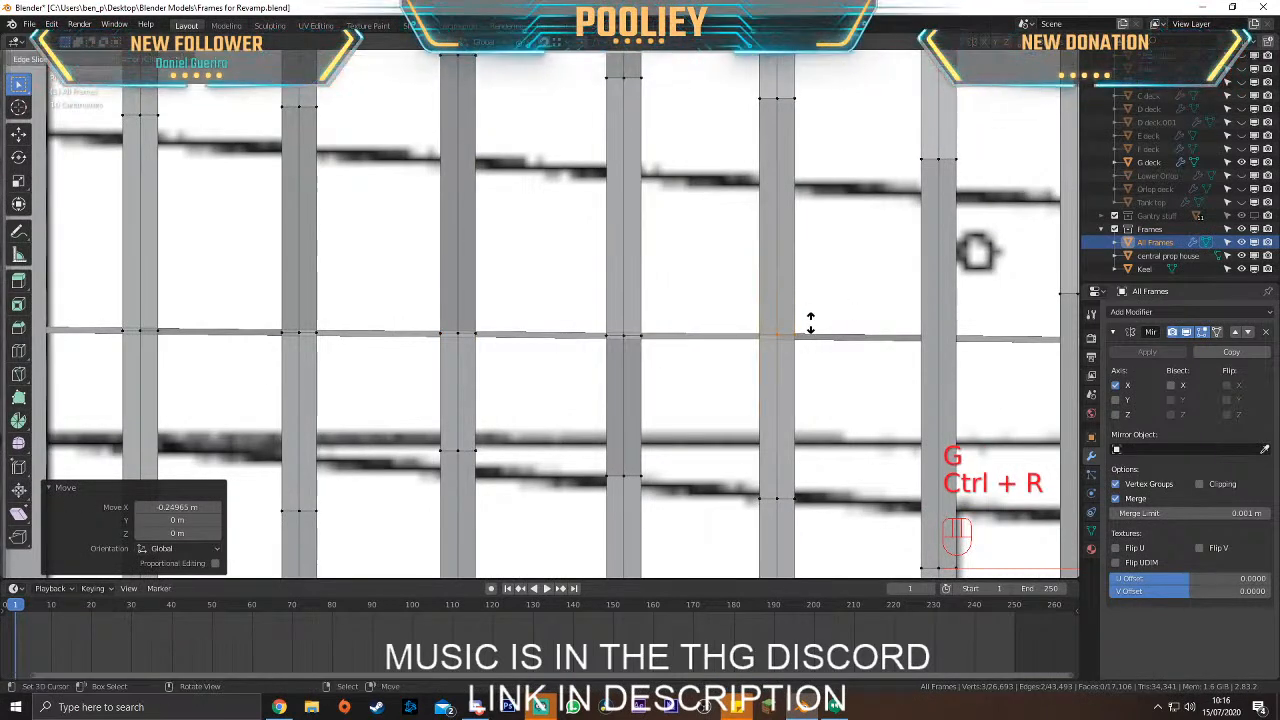
Place a loop cut across the fifth frame from the stern at the G deck line and move it -0.39934 m along X
{"action": "left_click", "coordinate": [797, 334]}
{"action": "key", "text": "g"}
{"action": "left_click", "coordinate": [777, 335]}
Add a loop cut across the sixth frame from the stern at the G deck line and move it -0.34369 m along X
{"action": "middle_click_drag", "start_coordinate": [857, 355], "coordinate": [503, 364], "text": "shift"}
{"action": "key", "text": "KP_3"}
{"action": "scroll", "coordinate": [503, 364], "scroll_direction": "up", "scroll_amount": 2}
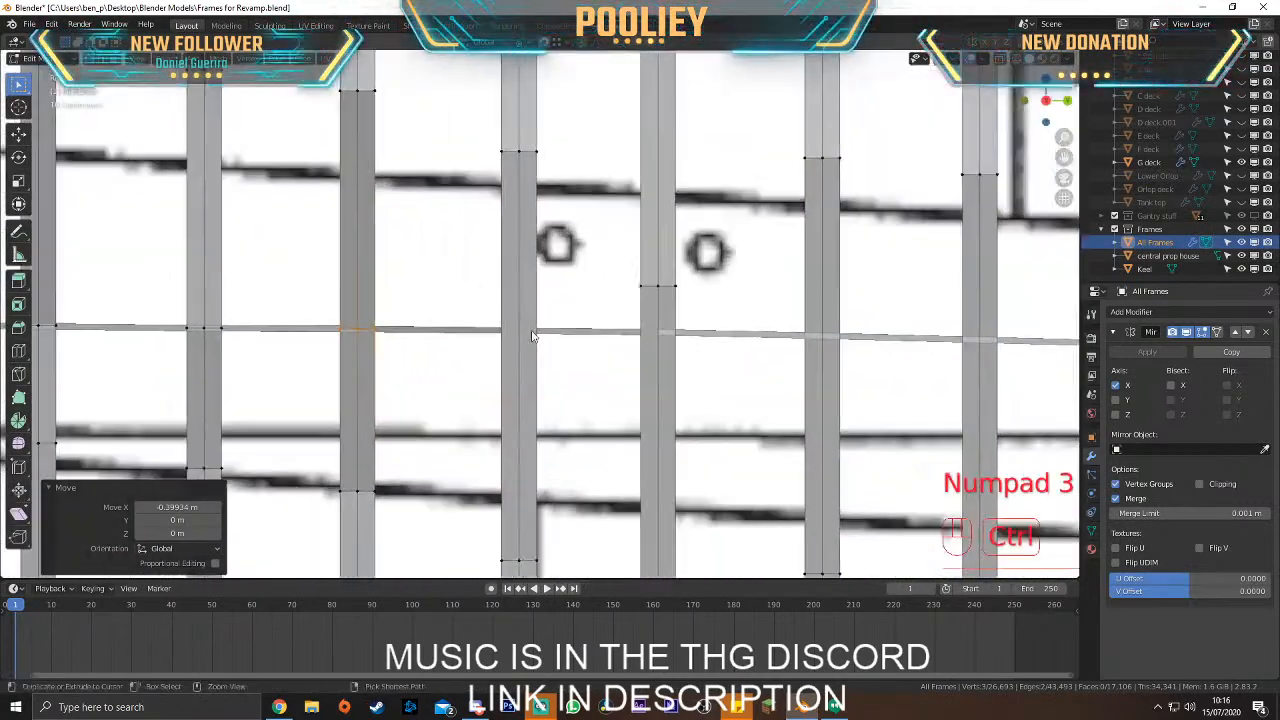
{"action": "key", "text": "ctrl+r"}
{"action": "left_click_drag", "start_coordinate": [543, 300], "coordinate": [530, 325]}
{"action": "key", "text": "g"}
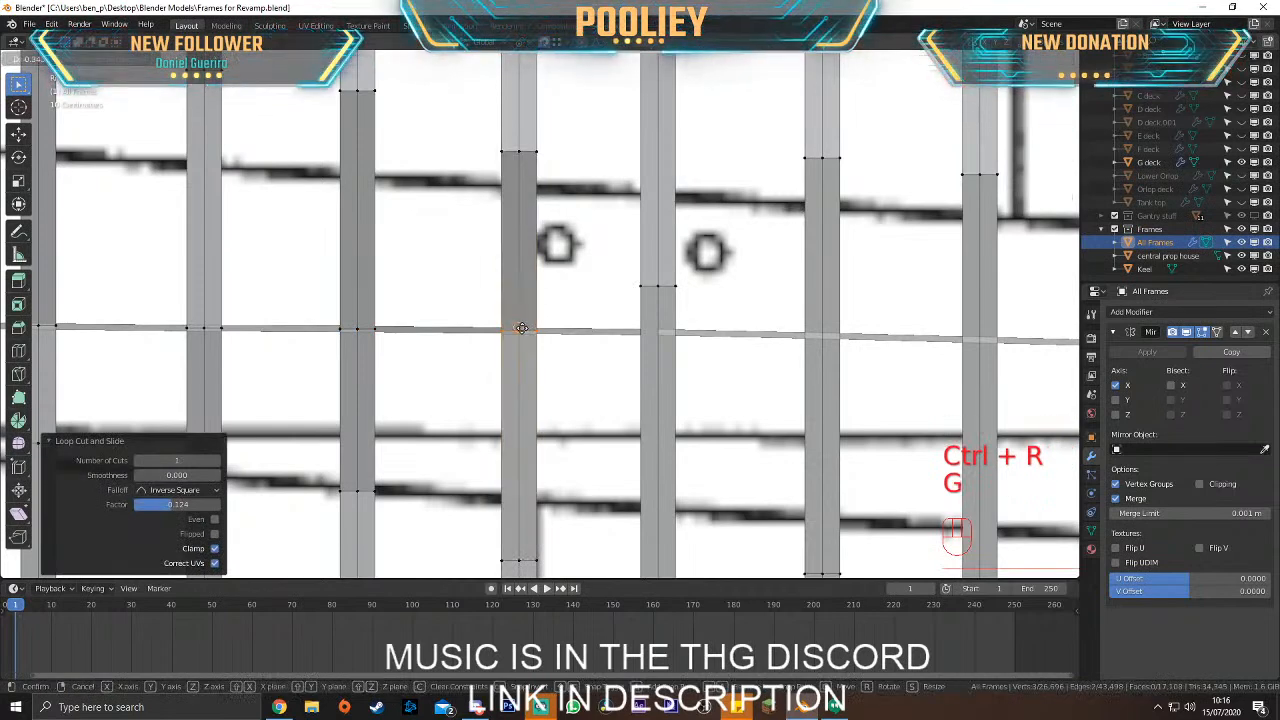
{"action": "left_click", "coordinate": [524, 328]}
Add a loop cut across the seventh frame from the stern at the G deck line and move it -0.29731 m along X
{"action": "key", "text": "ctrl+r"}
{"action": "left_click", "coordinate": [672, 325]}
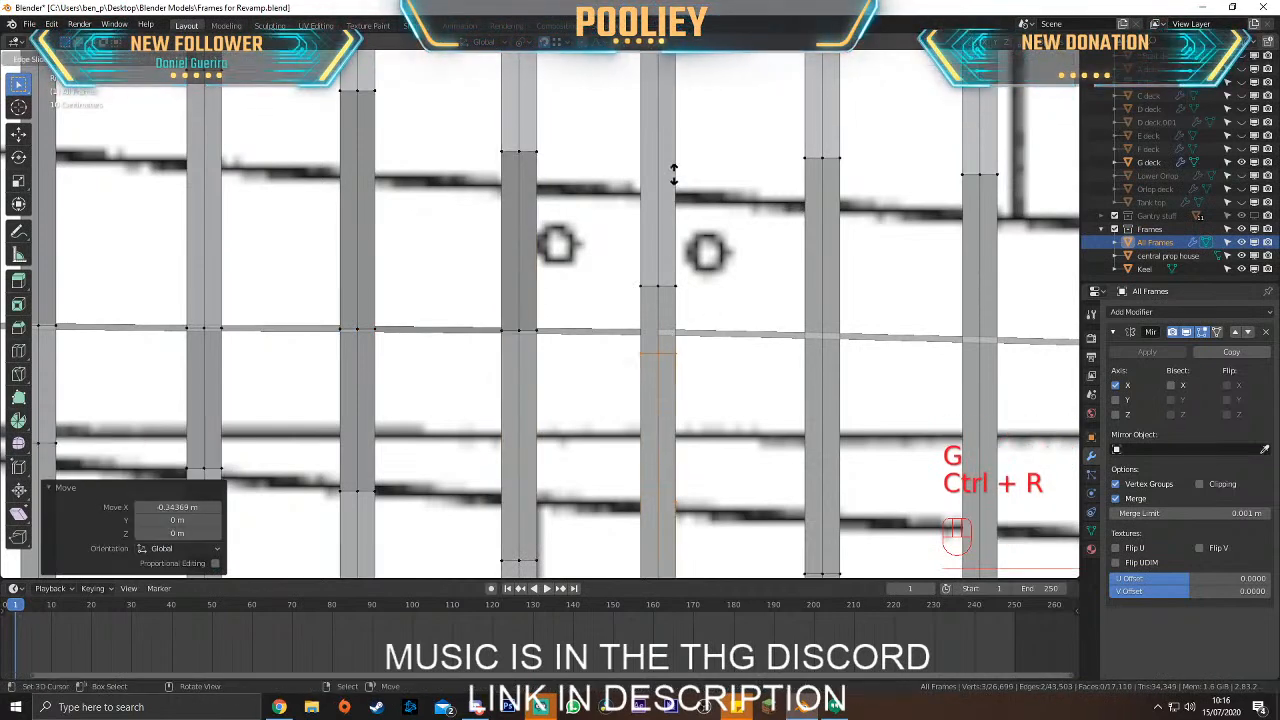
{"action": "left_click", "coordinate": [677, 150]}
{"action": "key", "text": "g"}
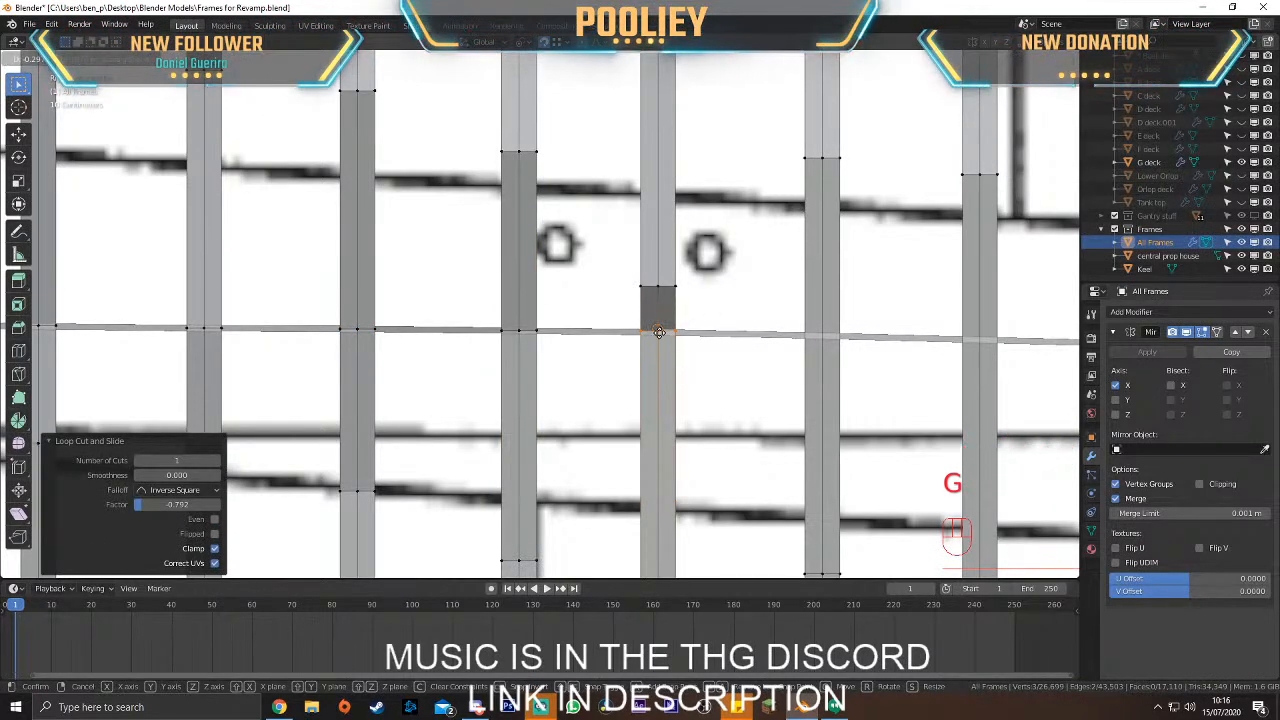
{"action": "left_click", "coordinate": [652, 330]}
Add a loop cut across the eighth frame from the stern and move it along X onto the G deck edge
{"action": "scroll", "coordinate": [660, 337], "scroll_direction": "down", "scroll_amount": 2}
{"action": "middle_click_drag", "start_coordinate": [660, 337], "coordinate": [674, 350]}
{"action": "key", "text": "KP_3"}
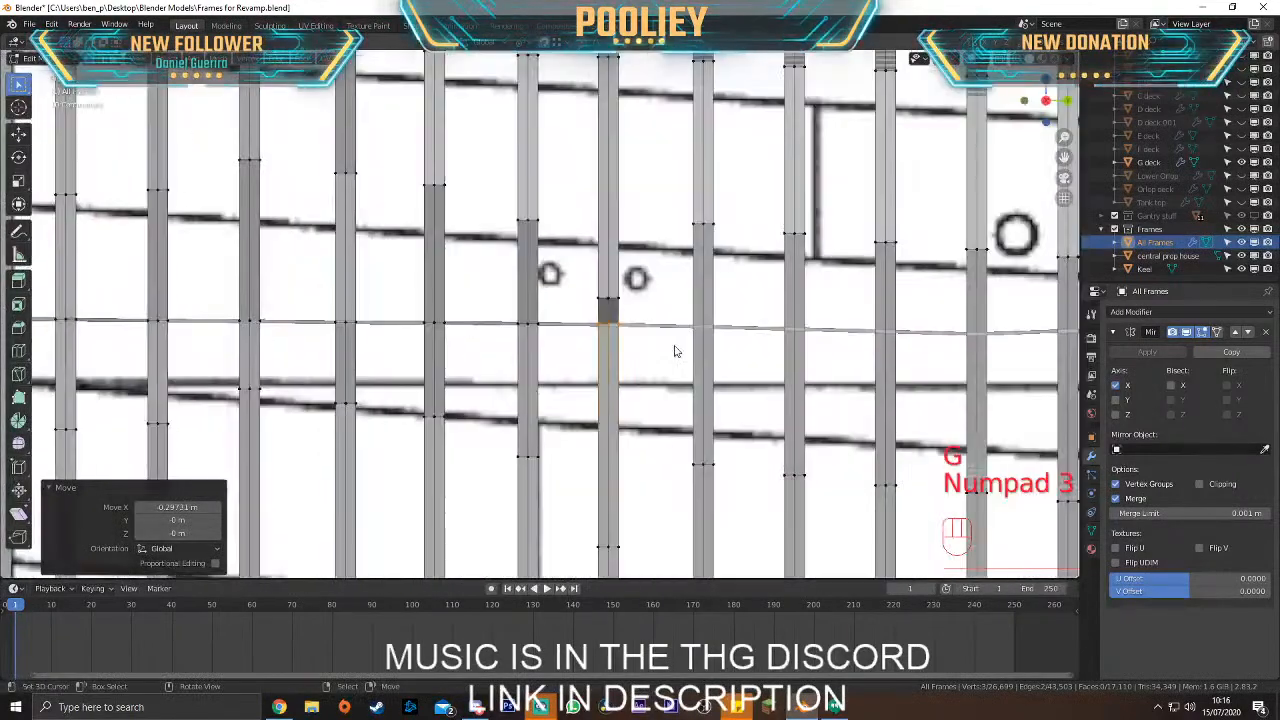
{"action": "scroll", "coordinate": [577, 300], "scroll_direction": "up", "scroll_amount": 3}
{"action": "key", "text": "ctrl+r"}
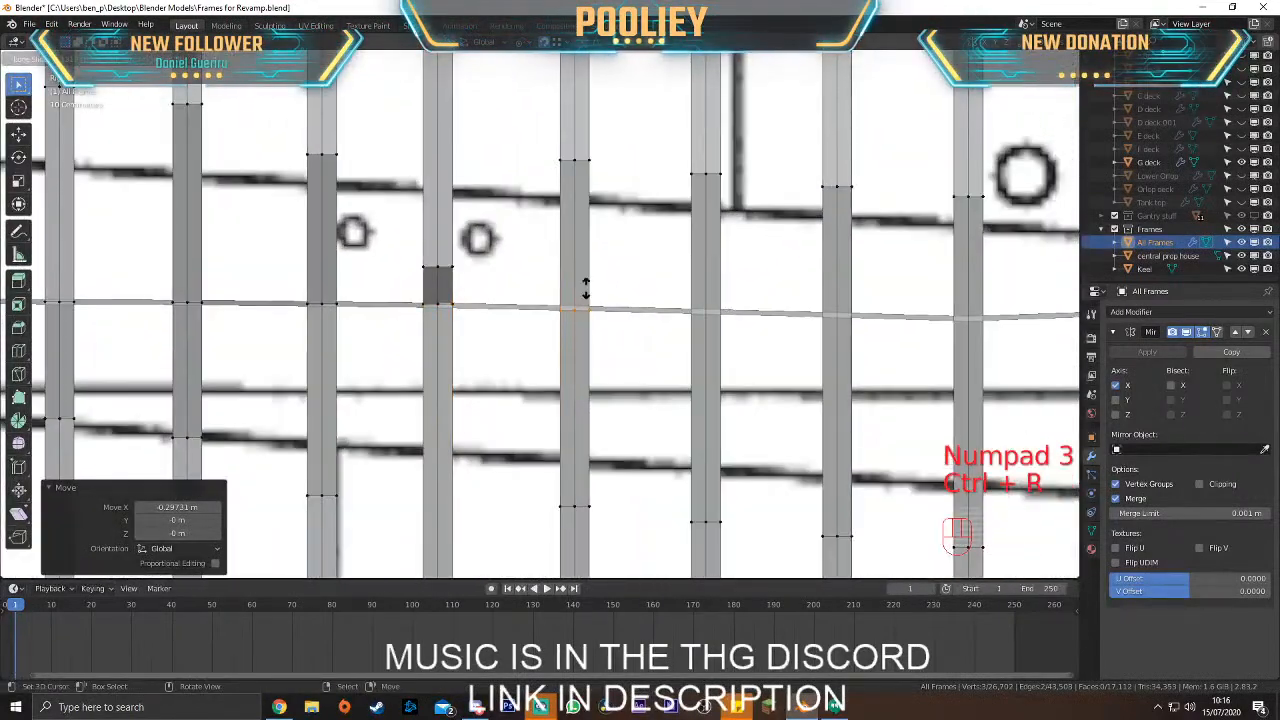
{"action": "left_click", "coordinate": [580, 298]}
{"action": "key", "text": "g"}
{"action": "left_click", "coordinate": [576, 310]}
Add a loop cut across the ninth frame from the stern and adjust its position onto the G deck edge
{"action": "middle_click_drag", "start_coordinate": [691, 330], "coordinate": [517, 336], "text": "shift"}
{"action": "key", "text": "ctrl+r"}
{"action": "left_click", "coordinate": [551, 322]}
{"action": "left_click", "coordinate": [561, 290]}
{"action": "key", "text": "g"}
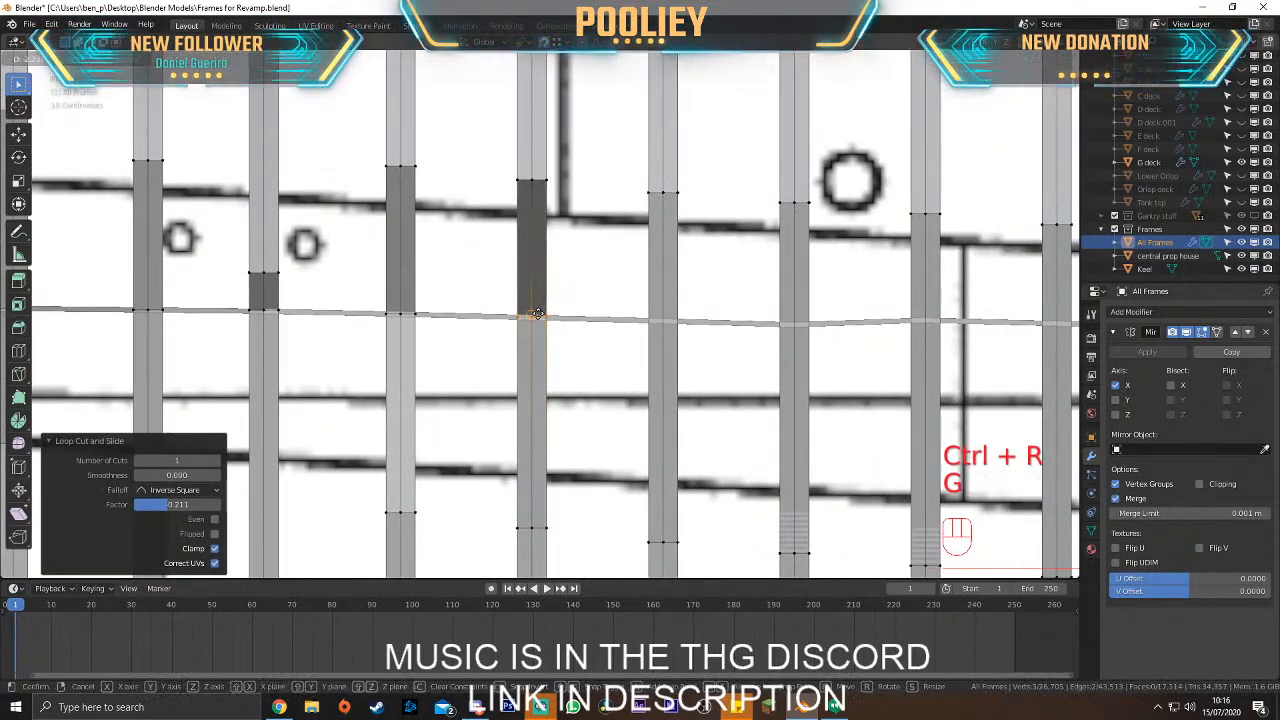
{"action": "left_click", "coordinate": [534, 318]}
{"action": "key", "text": "g"}
{"action": "left_click", "coordinate": [535, 321]}
Edit the G deck mesh in wireframe and shift its raised vertices at the twelfth frame vertically to smooth the deck line
{"action": "scroll", "coordinate": [540, 322], "scroll_direction": "down", "scroll_amount": 4}
{"action": "middle_click_drag", "start_coordinate": [703, 345], "coordinate": [560, 347], "text": "shift"}
{"action": "scroll", "coordinate": [572, 332], "scroll_direction": "up", "scroll_amount": 2}
{"action": "key", "text": "Tab"}
{"action": "right_click", "coordinate": [630, 321]}
{"action": "key", "text": "Tab"}
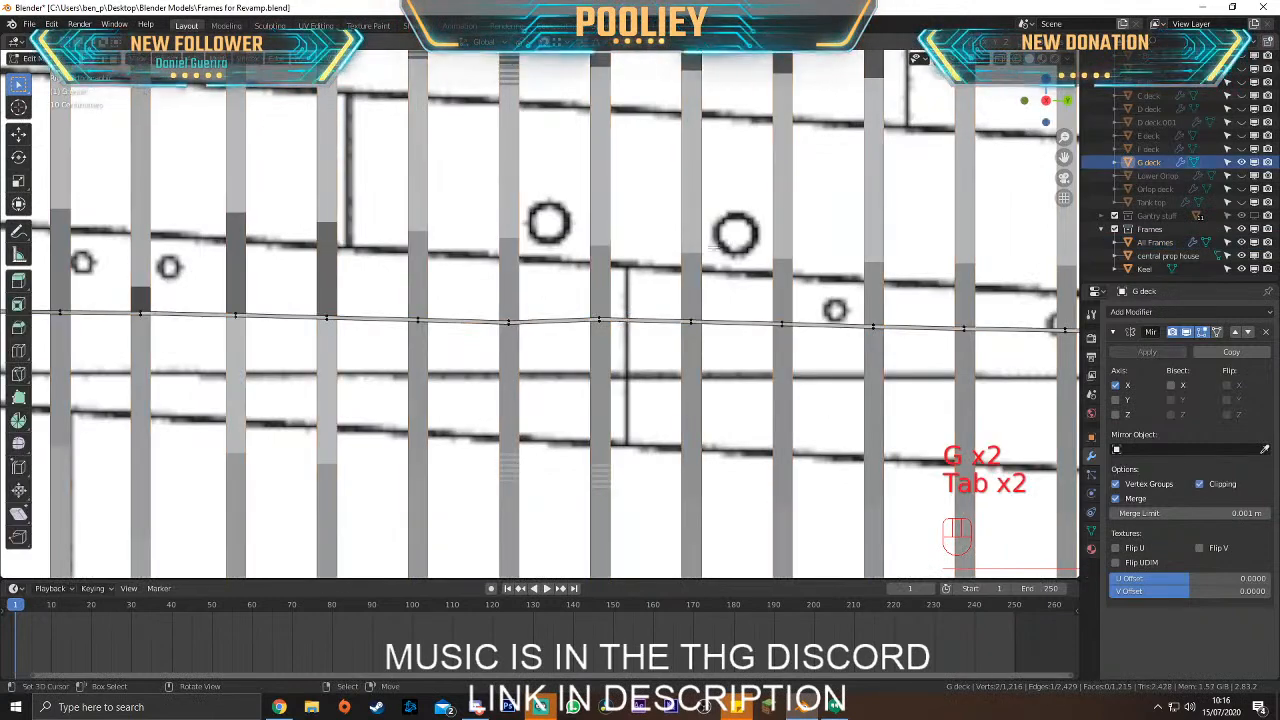
{"action": "left_click", "coordinate": [1029, 58]}
{"action": "left_click_drag", "start_coordinate": [563, 297], "coordinate": [633, 352]}
{"action": "key", "text": "g"}
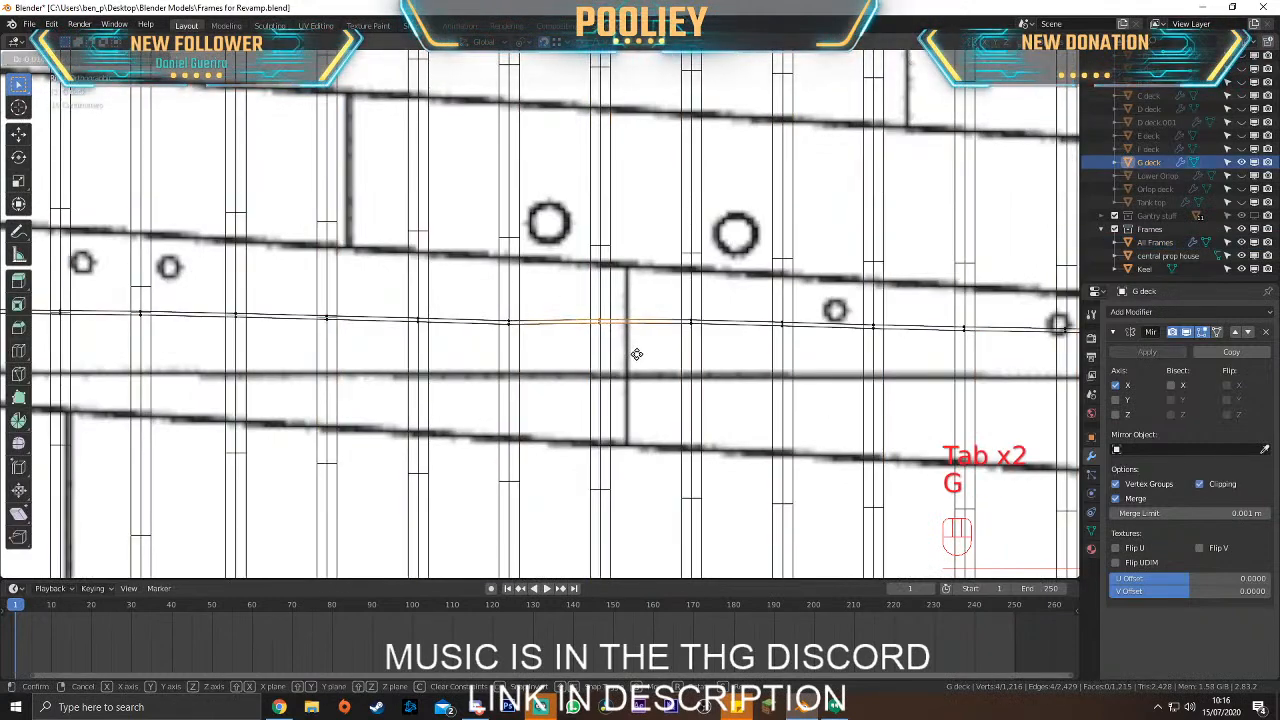
{"action": "left_click", "coordinate": [633, 352]}
Shift the G deck vertices at the eleventh frame vertically into line, and those at the tenth frame by 0.009949 m along Z
{"action": "key", "text": "g"}
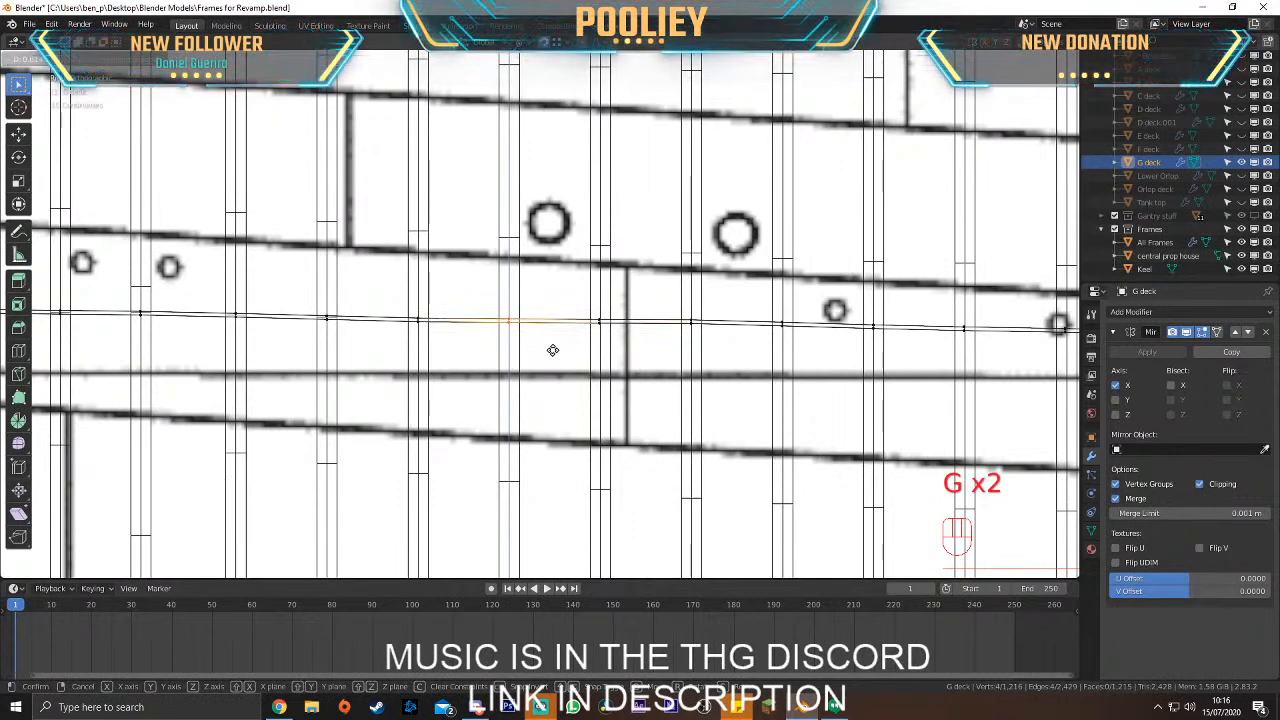
{"action": "left_click", "coordinate": [551, 349]}
{"action": "key", "text": "g"}
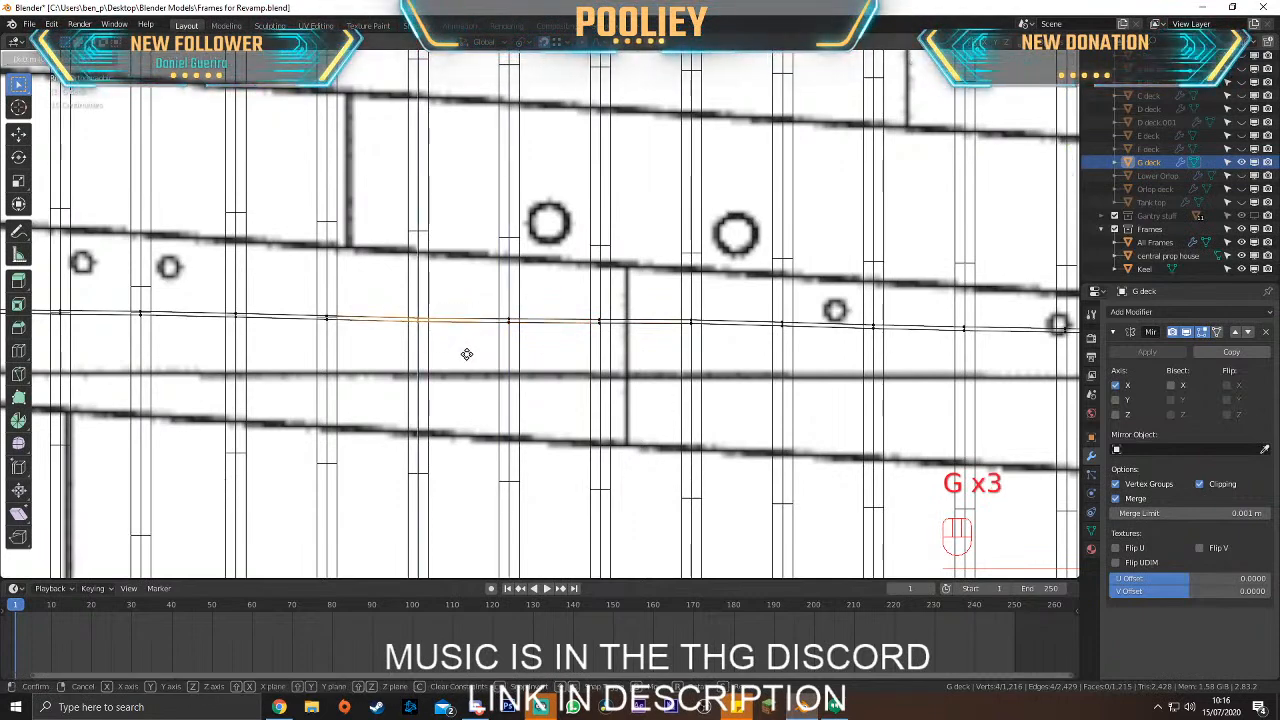
{"action": "left_click", "coordinate": [465, 354]}
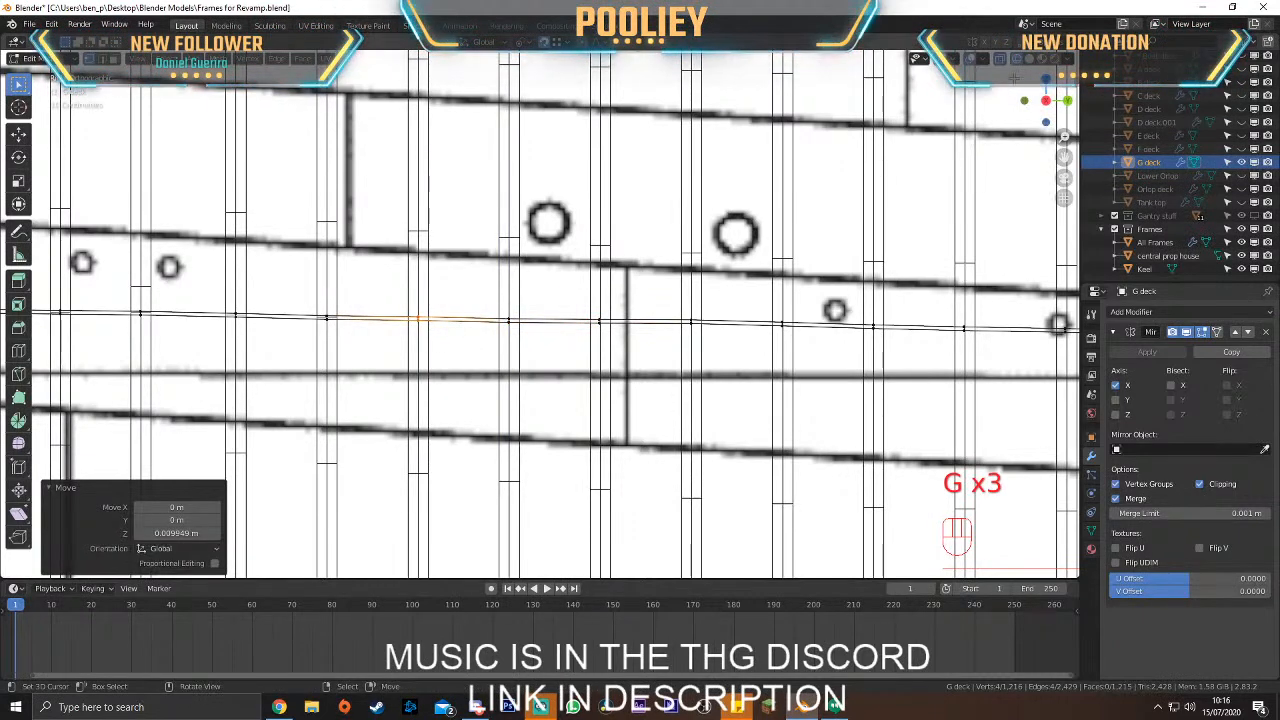
Reopen the All Frames mesh in solid shading, loop cut the tenth frame at the G deck line and move the cut -0.70175 m along X
{"action": "key", "text": "Tab"}
{"action": "middle_click_drag", "start_coordinate": [391, 337], "coordinate": [510, 331], "text": "shift"}
{"action": "left_click", "coordinate": [510, 331]}
{"action": "key", "text": "Tab"}
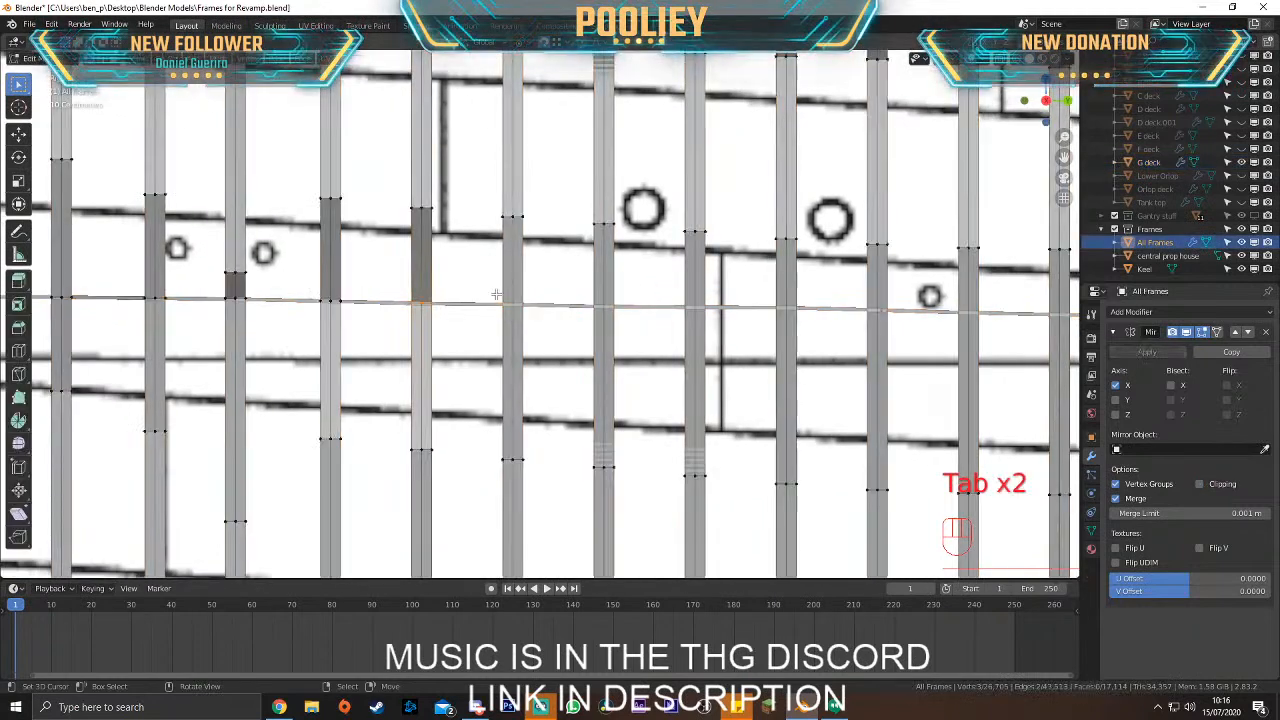
{"action": "key", "text": "ctrl+r"}
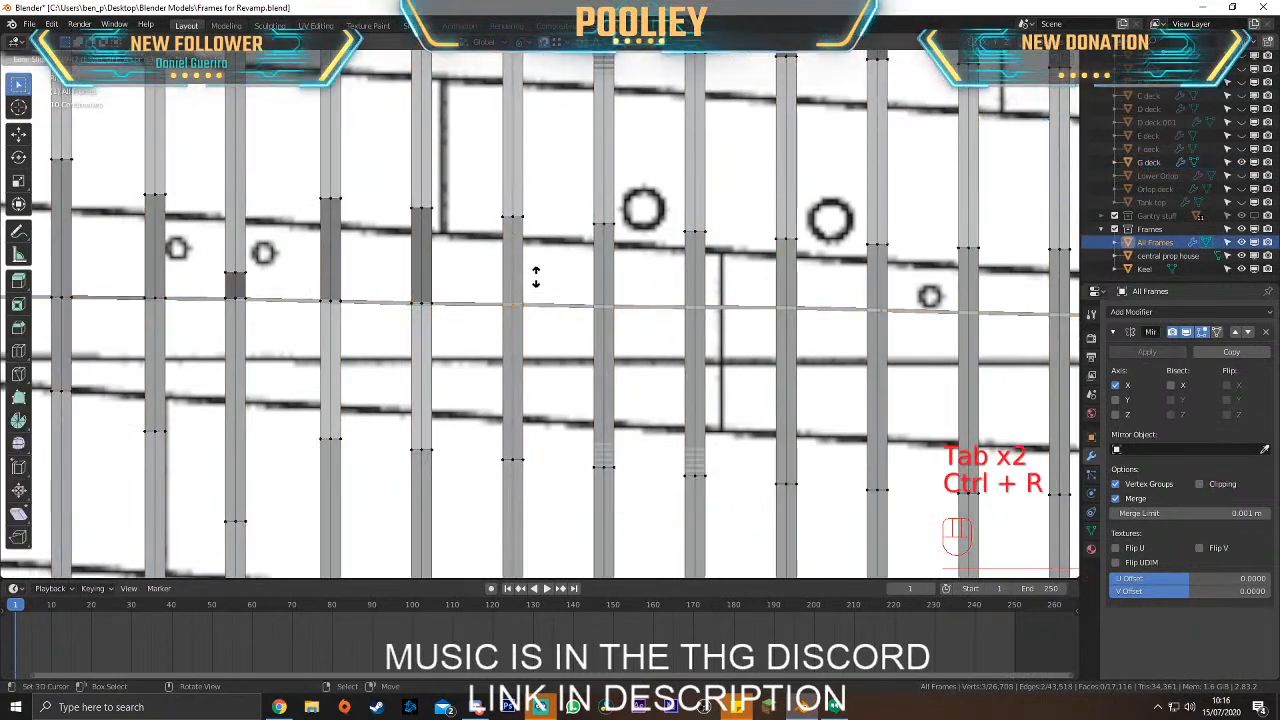
{"action": "left_click", "coordinate": [534, 277]}
{"action": "scroll", "coordinate": [503, 300], "scroll_direction": "up", "scroll_amount": 3}
{"action": "key", "text": "g"}
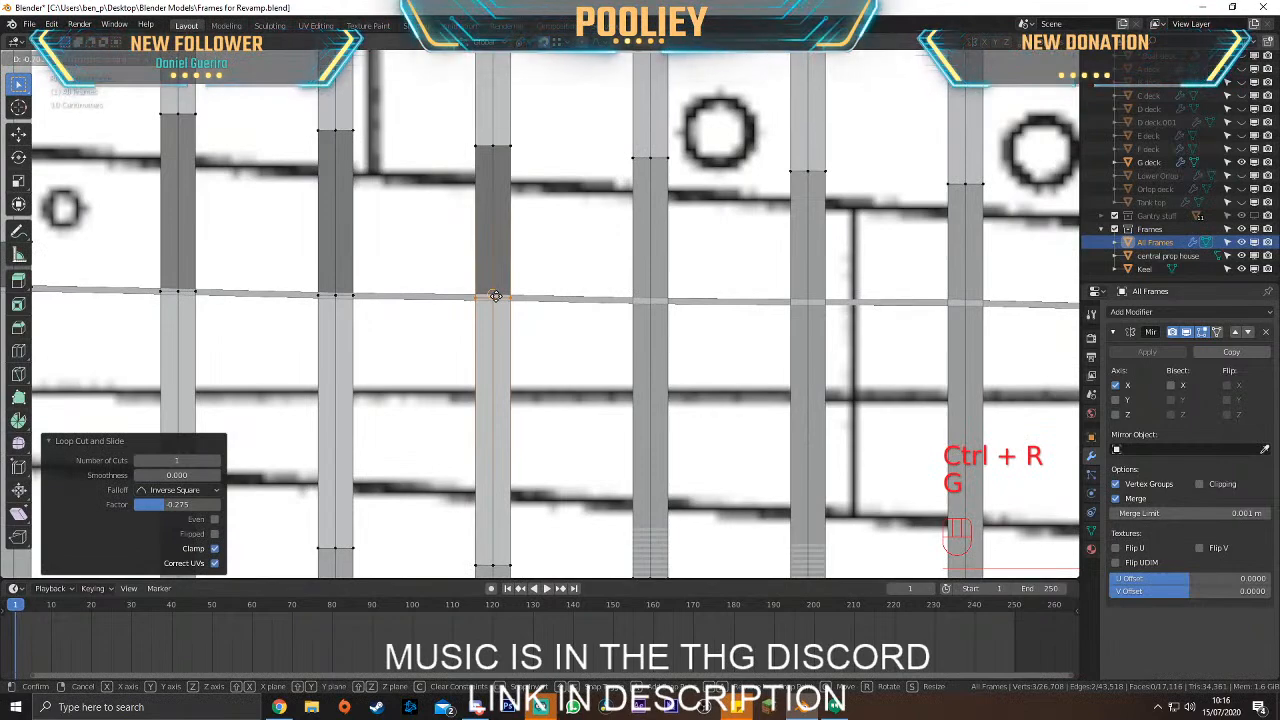
{"action": "left_click", "coordinate": [497, 296]}
Add a loop cut across the eleventh frame from the stern and move it along X onto the G deck edge
{"action": "key", "text": "ctrl+r"}
{"action": "left_click", "coordinate": [666, 338]}
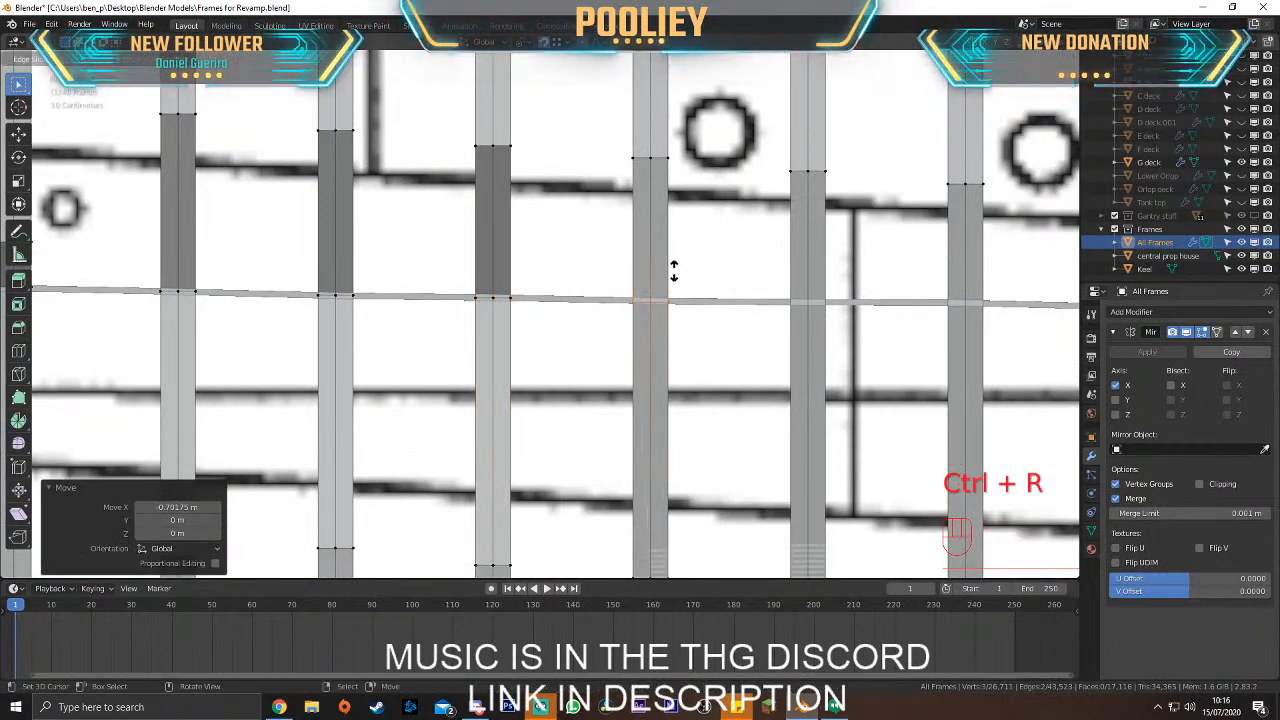
{"action": "left_click", "coordinate": [672, 270]}
{"action": "key", "text": "g"}
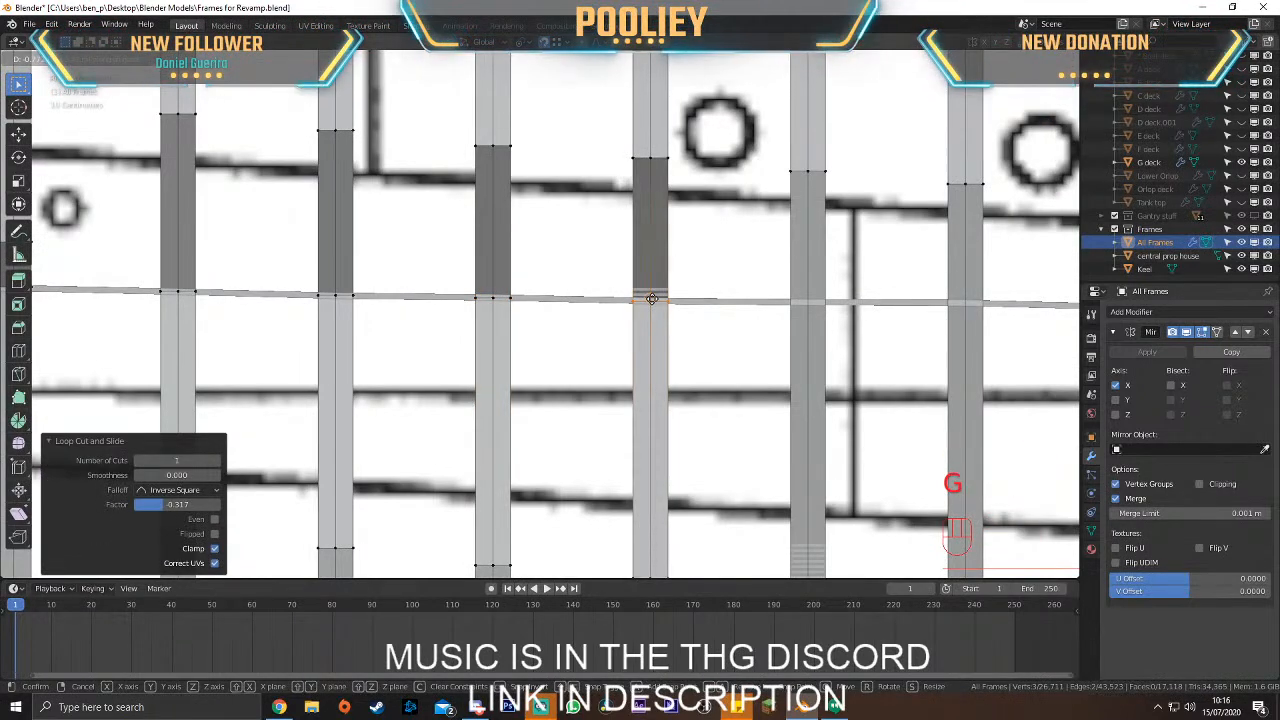
{"action": "left_click", "coordinate": [652, 298]}
Add a loop cut across the twelfth frame from the stern at the G deck line and move it -0.85285 m along X
{"action": "scroll", "coordinate": [664, 318], "scroll_direction": "down", "scroll_amount": 4}
{"action": "key", "text": "KP_3"}
{"action": "scroll", "coordinate": [664, 318], "scroll_direction": "up", "scroll_amount": 4}
{"action": "key", "text": "ctrl+r"}
{"action": "left_click", "coordinate": [670, 280]}
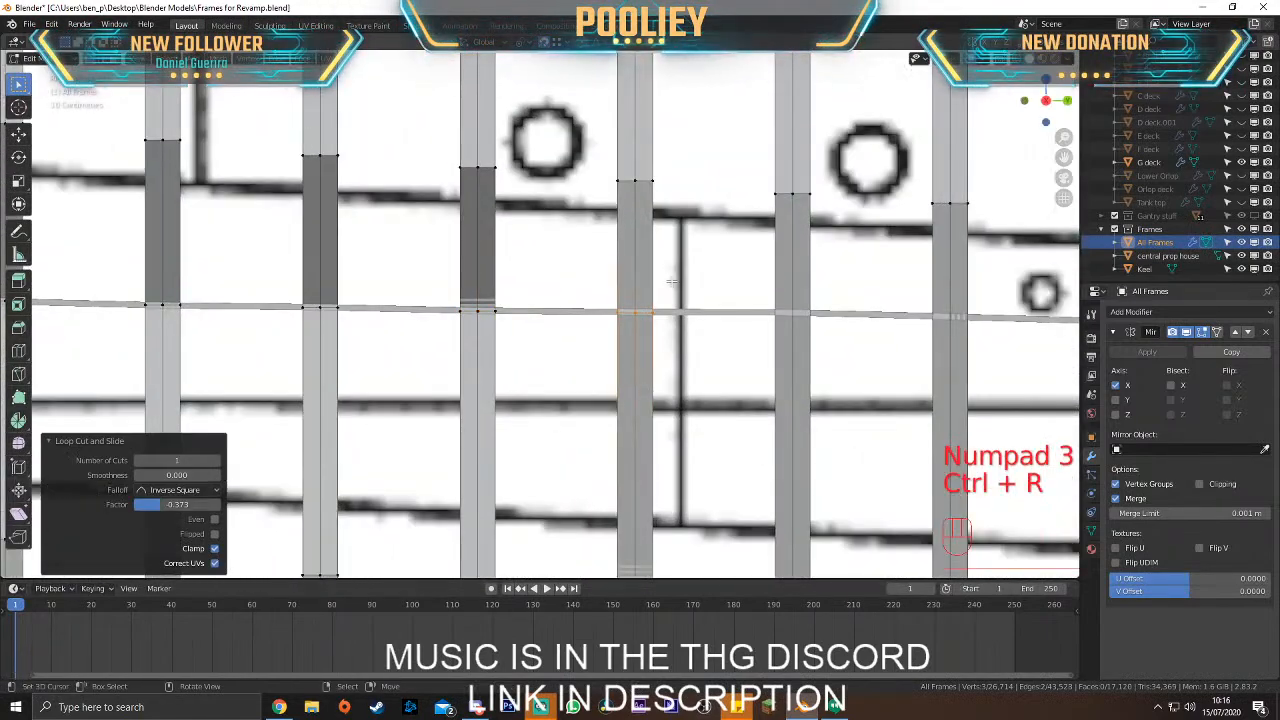
{"action": "key", "text": "g"}
{"action": "left_click", "coordinate": [567, 358]}
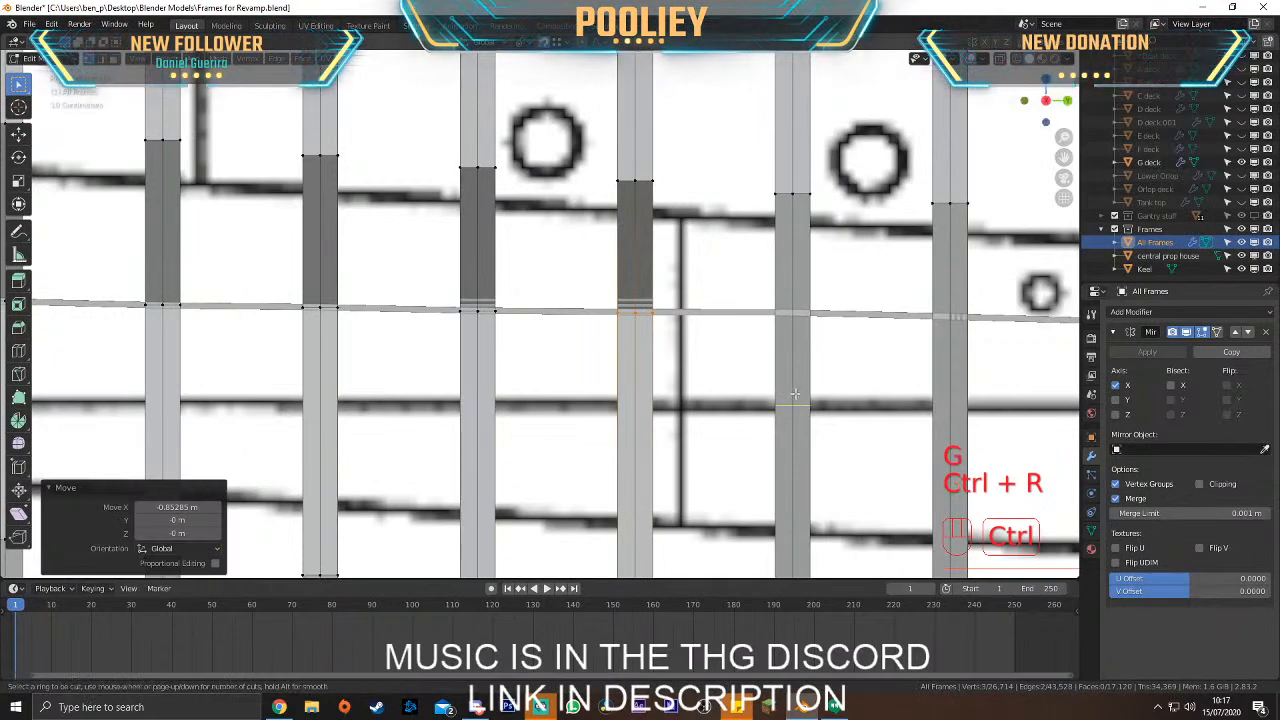
Add a loop cut across the thirteenth frame from the stern at the G deck line
{"action": "key", "text": "ctrl+r"}
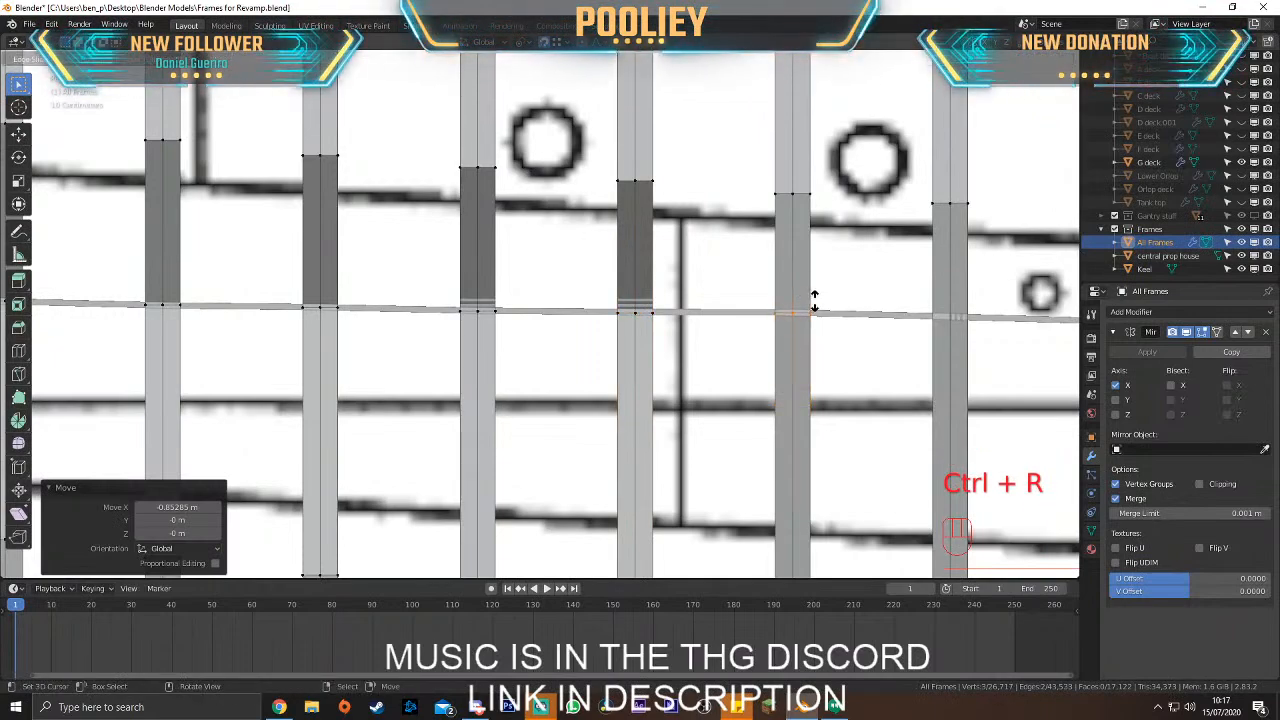